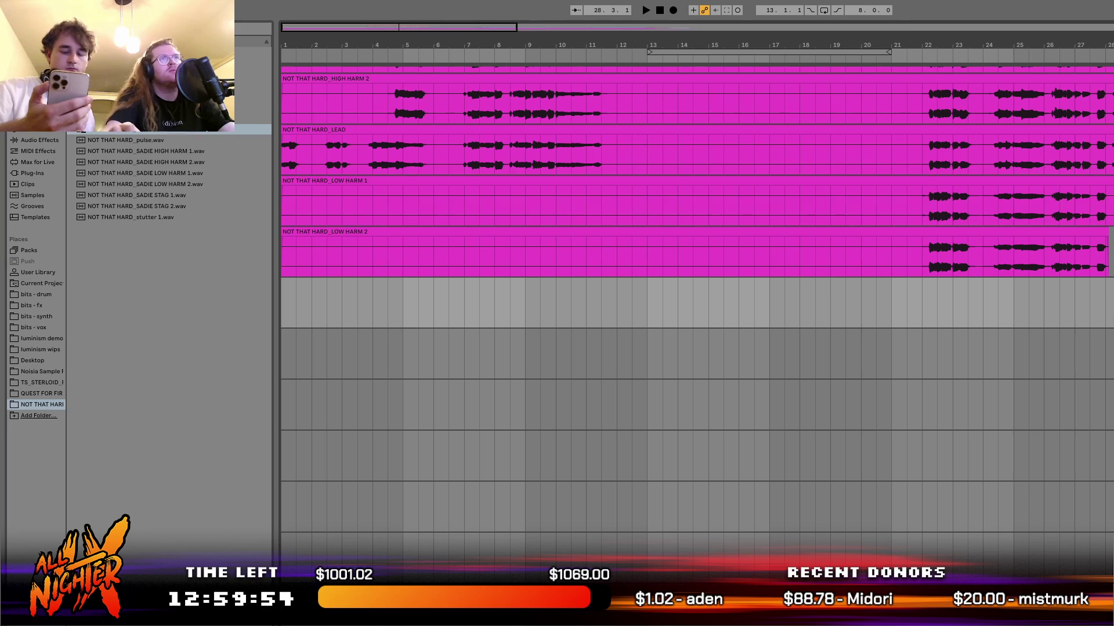
Place NOT THAT HARD_pulse.wav at bar 1 on the empty track below LOW HARM 2, with the clip ending at about bar 20.
{"action": "key", "text": "ctrl+Left"}
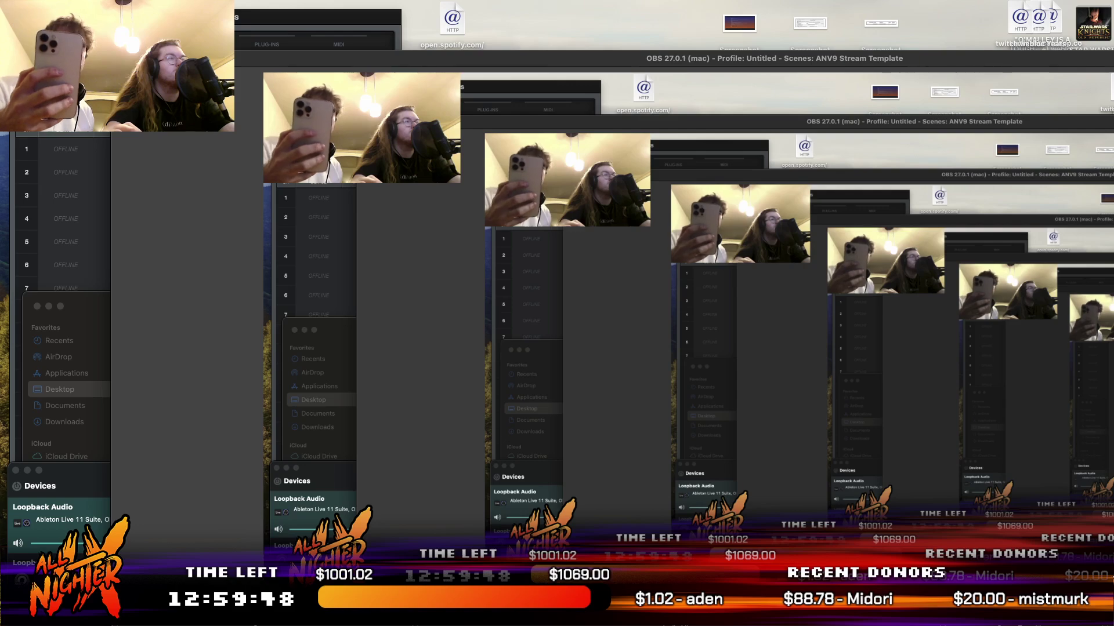
{"action": "key", "text": "super+Tab"}
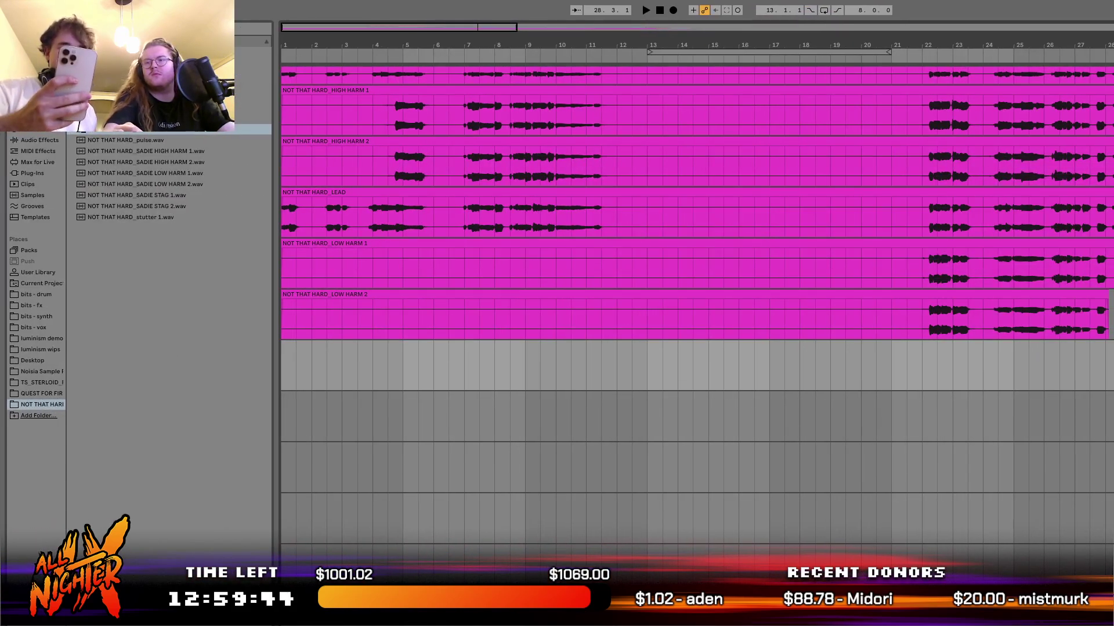
{"action": "left_click_drag", "start_coordinate": [168, 140], "coordinate": [286, 371]}
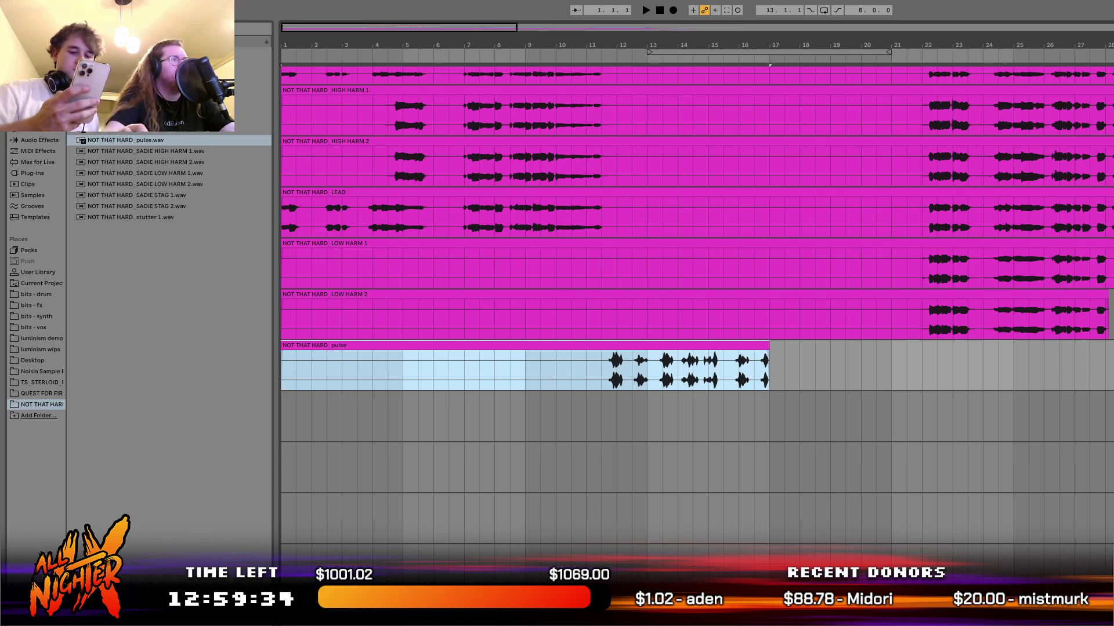
{"action": "left_click", "coordinate": [865, 346]}
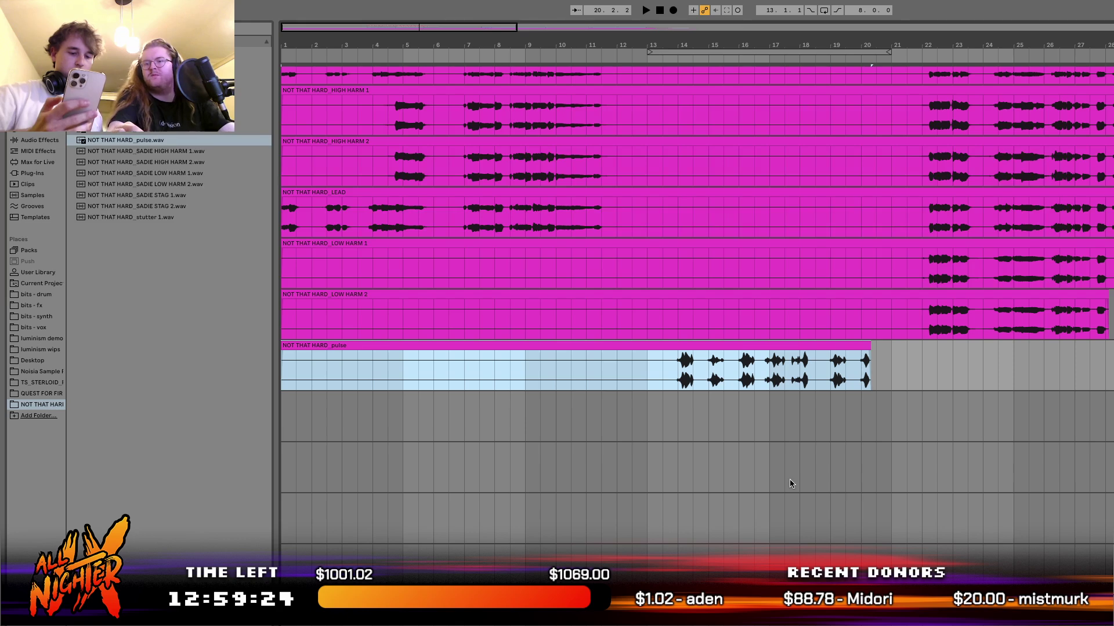
Play the pulse clip from about bar 14, where its audible part begins, and stop.
{"action": "key", "text": "ctrl+Left"}
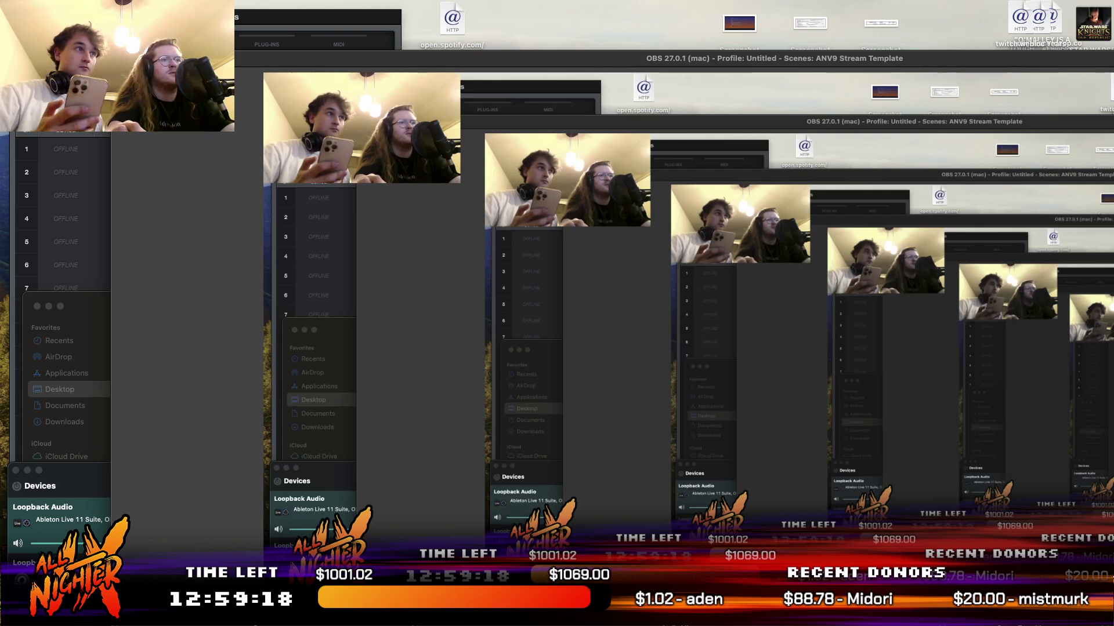
{"action": "key", "text": "super+Tab"}
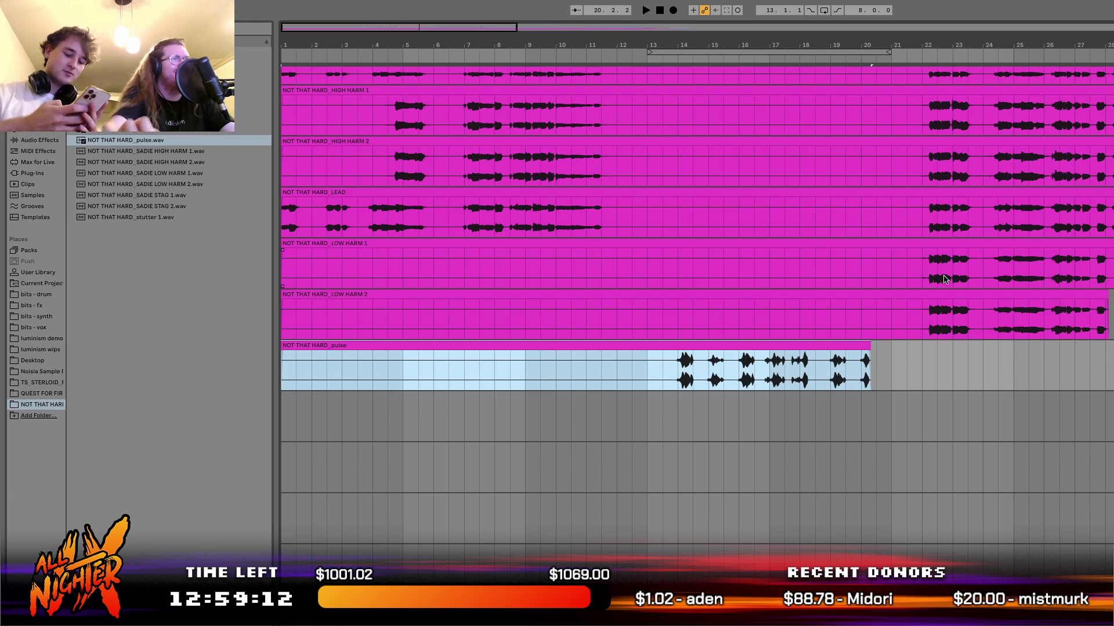
{"action": "left_click", "coordinate": [616, 388]}
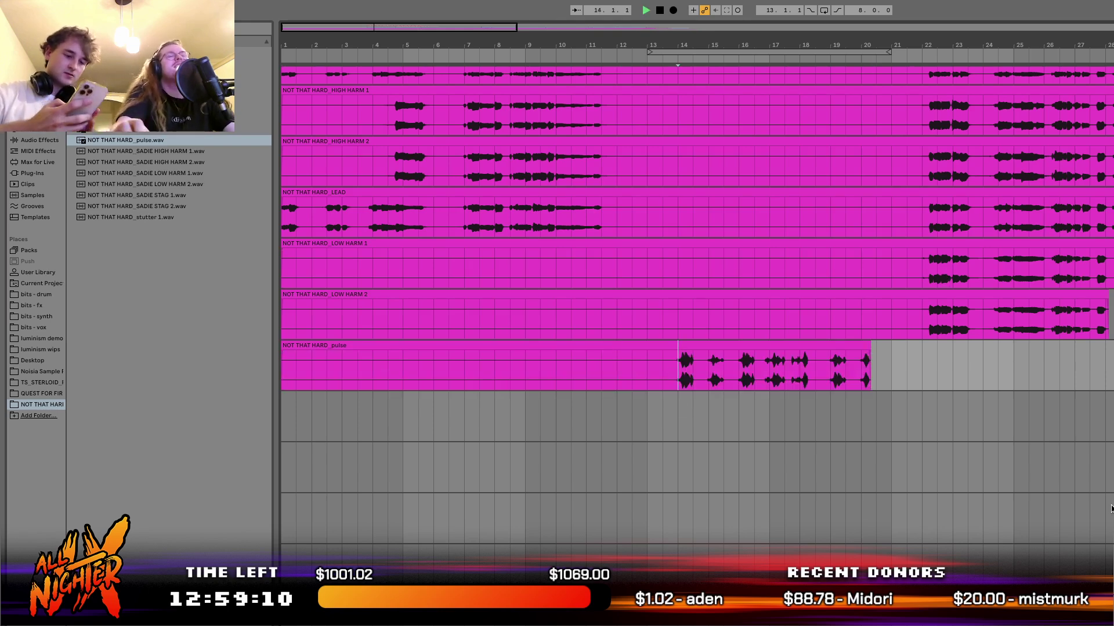
{"action": "scroll", "coordinate": [751, 502], "scroll_direction": "up", "scroll_amount": 4}
{"action": "key", "text": "space"}
{"action": "scroll", "coordinate": [751, 502], "scroll_direction": "down", "scroll_amount": 4}
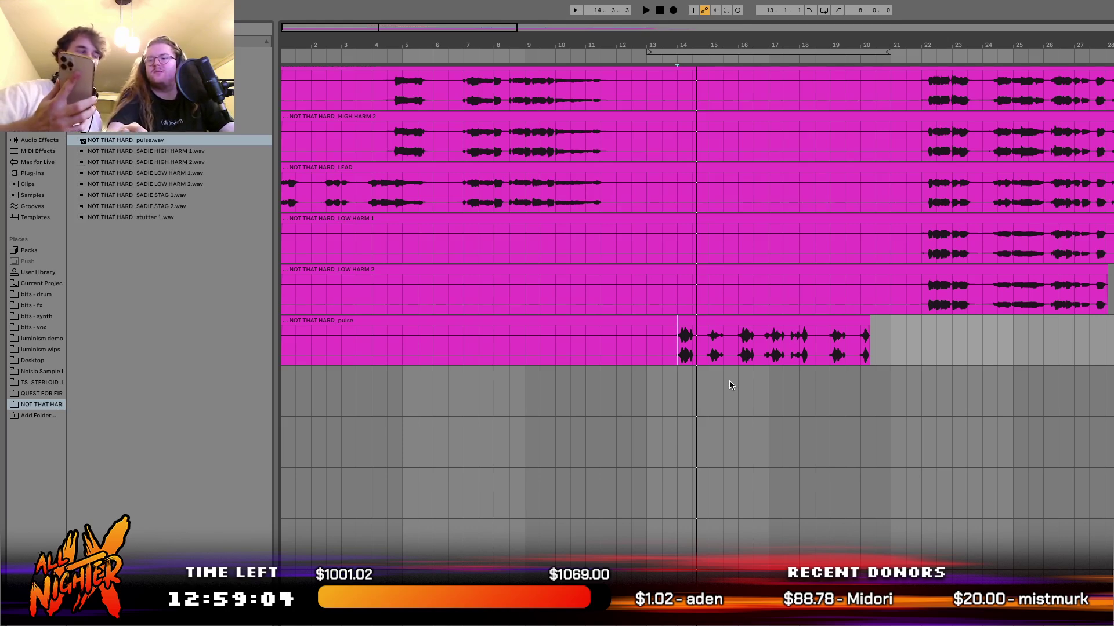
Switch to OBS and add a Compressor 2 filter to Audio Input Capture 2: ratio 25.00:1, threshold -19.20 dB, attack 34 ms, output gain 14.70 dB.
{"action": "key", "text": "ctrl+Left"}
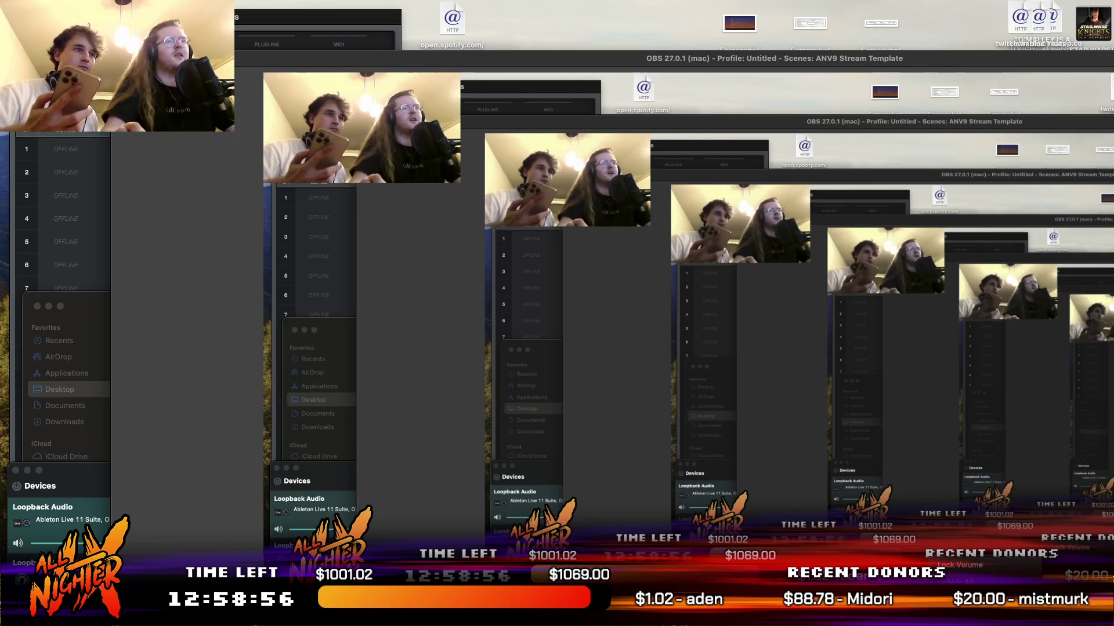
{"action": "right_click", "coordinate": [621, 287]}
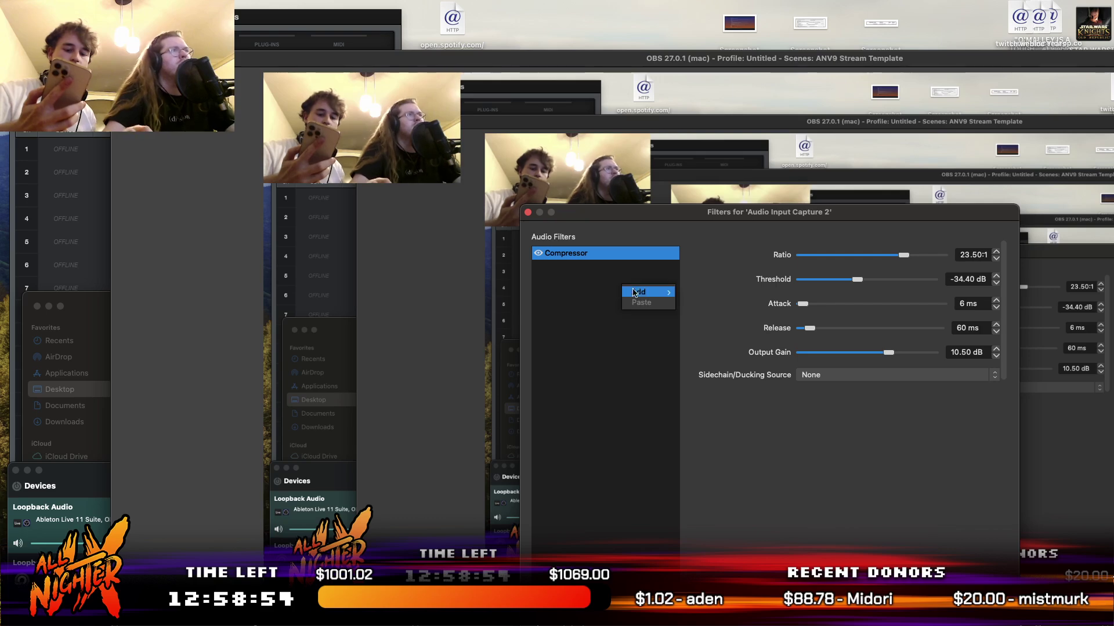
{"action": "mouse_move", "coordinate": [645, 291]}
{"action": "left_click", "coordinate": [711, 292]}
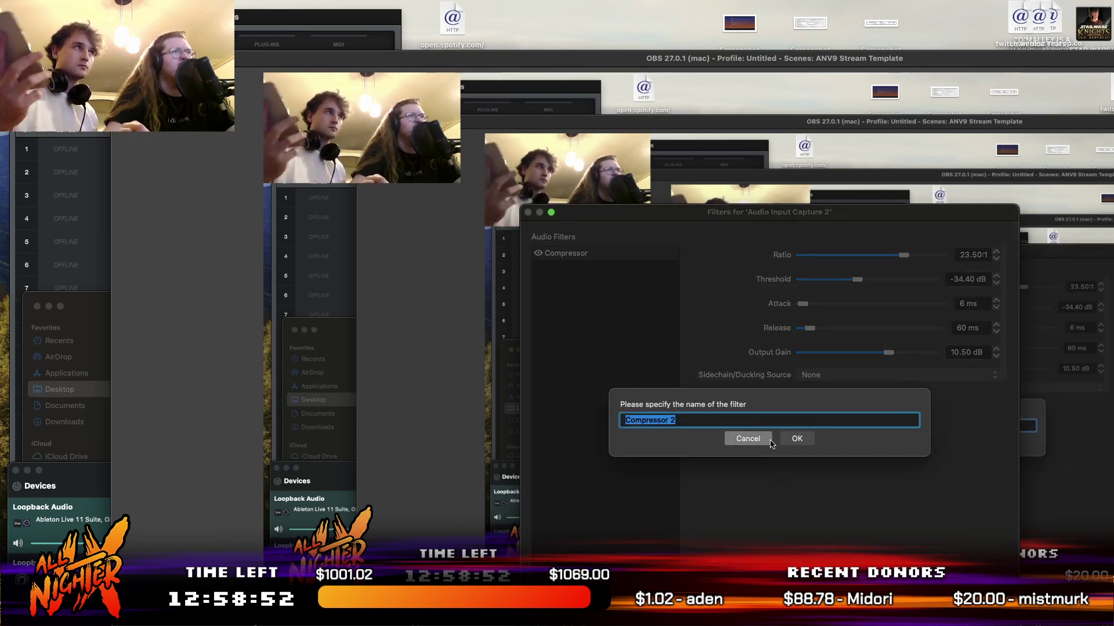
{"action": "key", "text": "Return"}
{"action": "left_click_drag", "start_coordinate": [840, 257], "coordinate": [902, 265]}
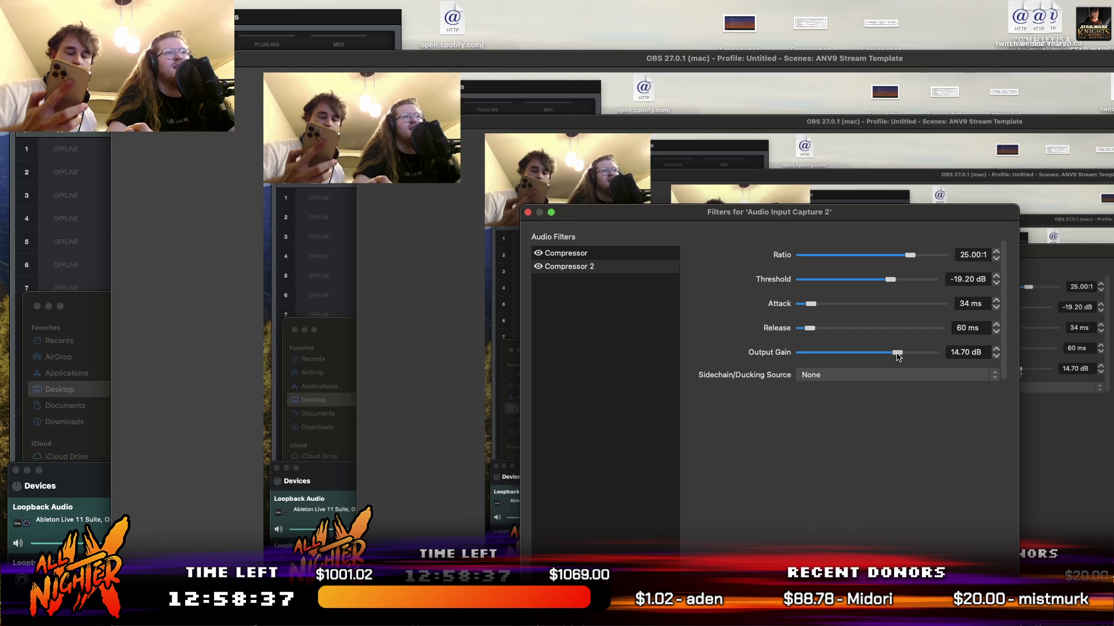
{"action": "key", "text": "Escape"}
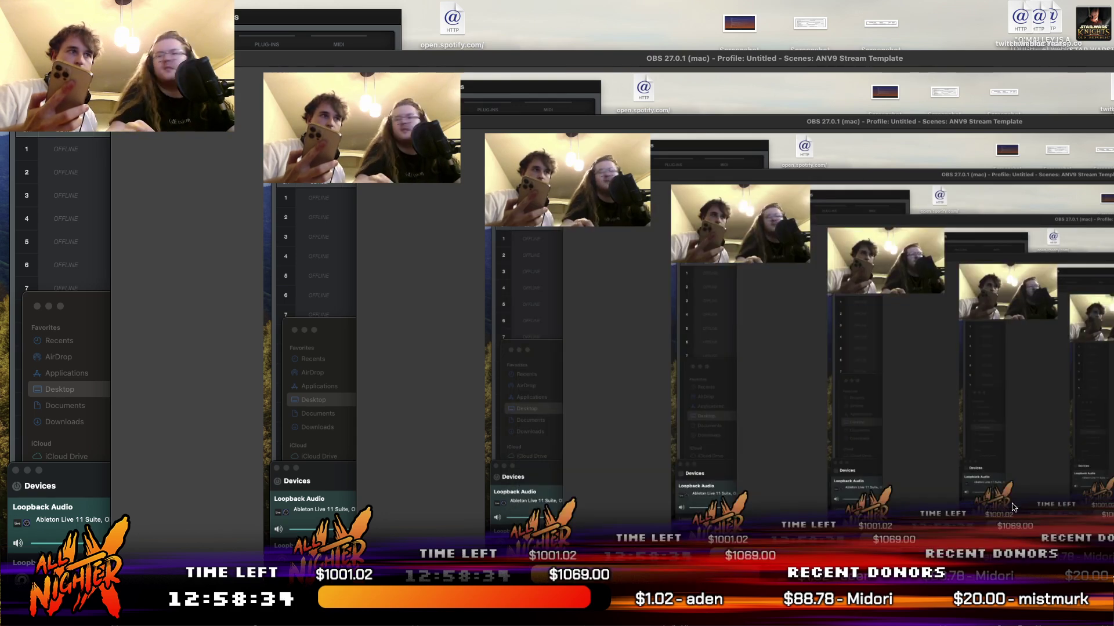
Return to Ableton Live and briefly play the pulse clip from 13.3.1.
{"action": "key", "text": "ctrl+Right"}
{"action": "left_click", "coordinate": [665, 359]}
{"action": "scroll", "coordinate": [711, 461], "scroll_direction": "up", "scroll_amount": 3}
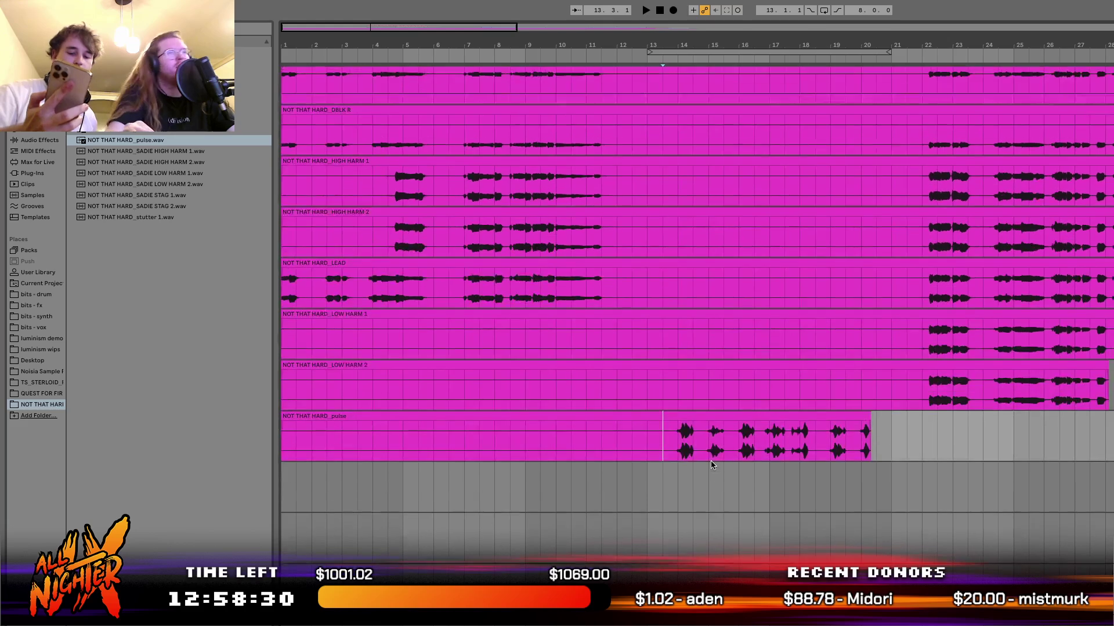
{"action": "key", "text": "space"}
{"action": "scroll", "coordinate": [711, 460], "scroll_direction": "up", "scroll_amount": 2}
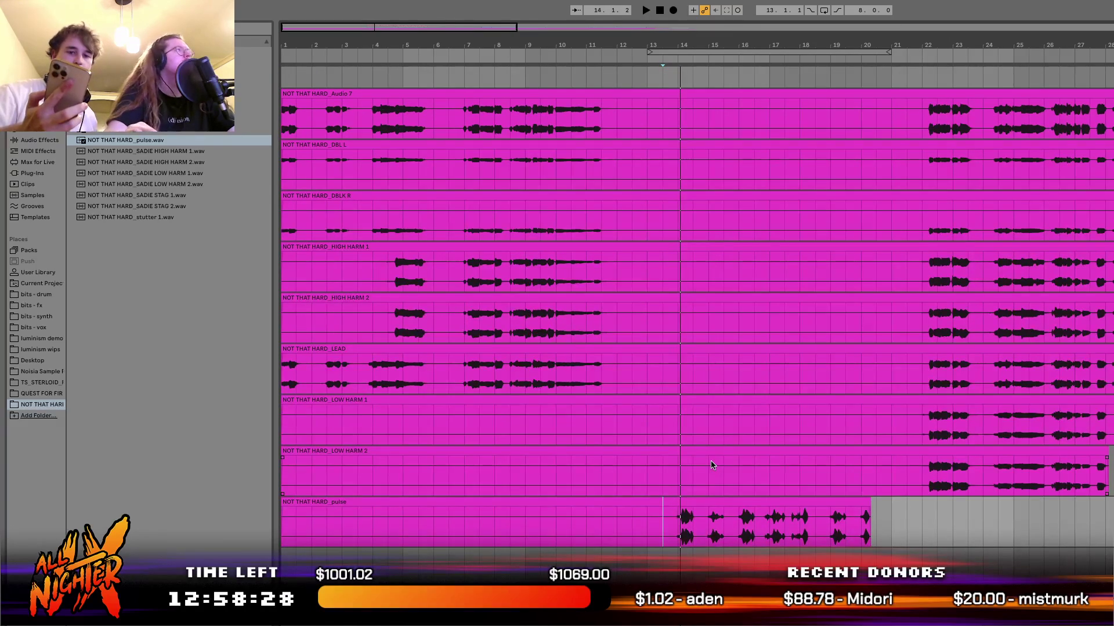
Place NOT THAT HARD_SADIE HIGH HARM 1.wav at bar 1 on the empty track below the pulse clip and keep it active.
{"action": "scroll", "coordinate": [627, 423], "scroll_direction": "down", "scroll_amount": 4}
{"action": "left_click_drag", "start_coordinate": [197, 156], "coordinate": [307, 361]}
{"action": "key", "text": "0"}
{"action": "scroll", "coordinate": [639, 450], "scroll_direction": "down", "scroll_amount": 1}
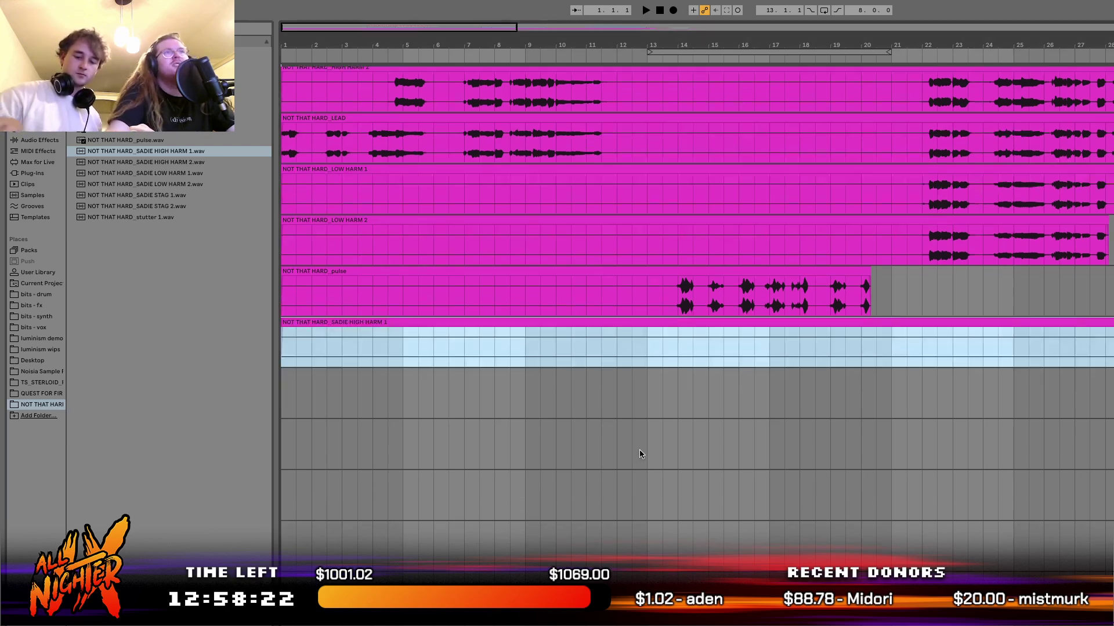
{"action": "scroll", "coordinate": [639, 450], "scroll_direction": "down", "scroll_amount": 5}
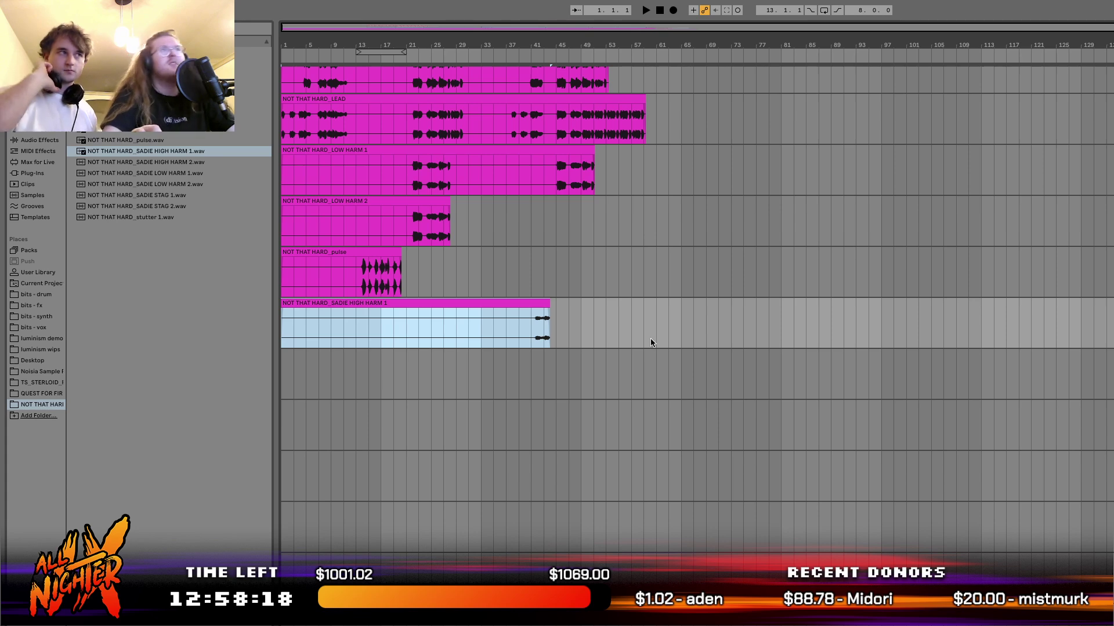
{"action": "scroll", "coordinate": [506, 344], "scroll_direction": "up", "scroll_amount": 3}
{"action": "scroll", "coordinate": [503, 345], "scroll_direction": "left", "scroll_amount": 10}
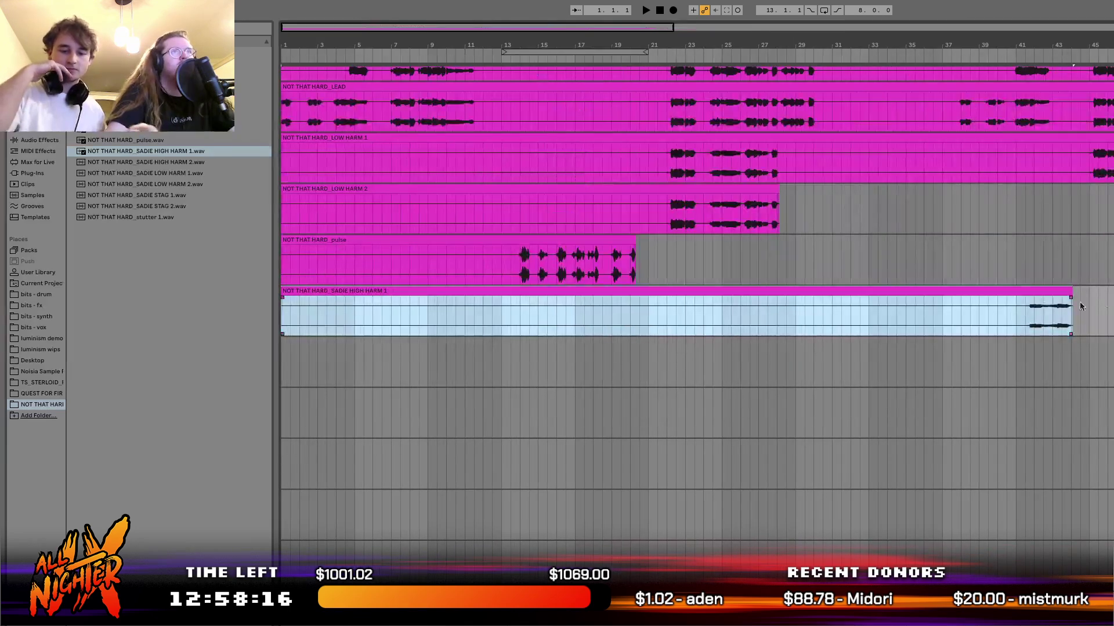
Place NOT THAT HARD_SADIE HIGH HARM 2.wav at bar 1 on the track below SADIE HIGH HARM 1.
{"action": "key", "text": "Down"}
{"action": "key", "text": "Down"}
{"action": "key", "text": "Down"}
{"action": "key", "text": "Down"}
{"action": "key", "text": "Down"}
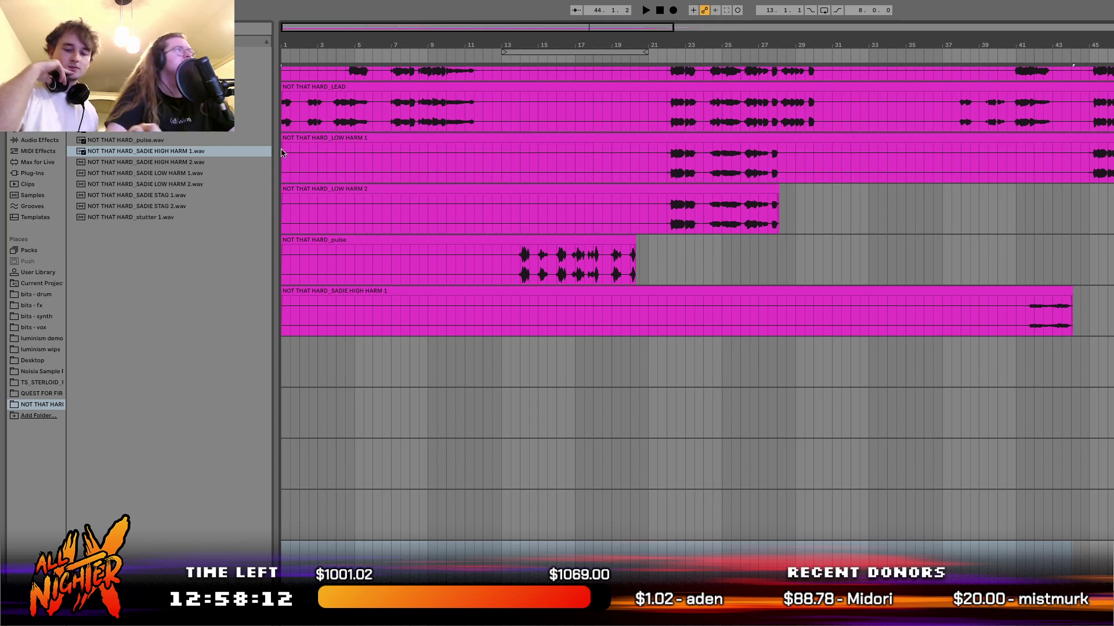
{"action": "left_click_drag", "start_coordinate": [178, 162], "coordinate": [293, 355]}
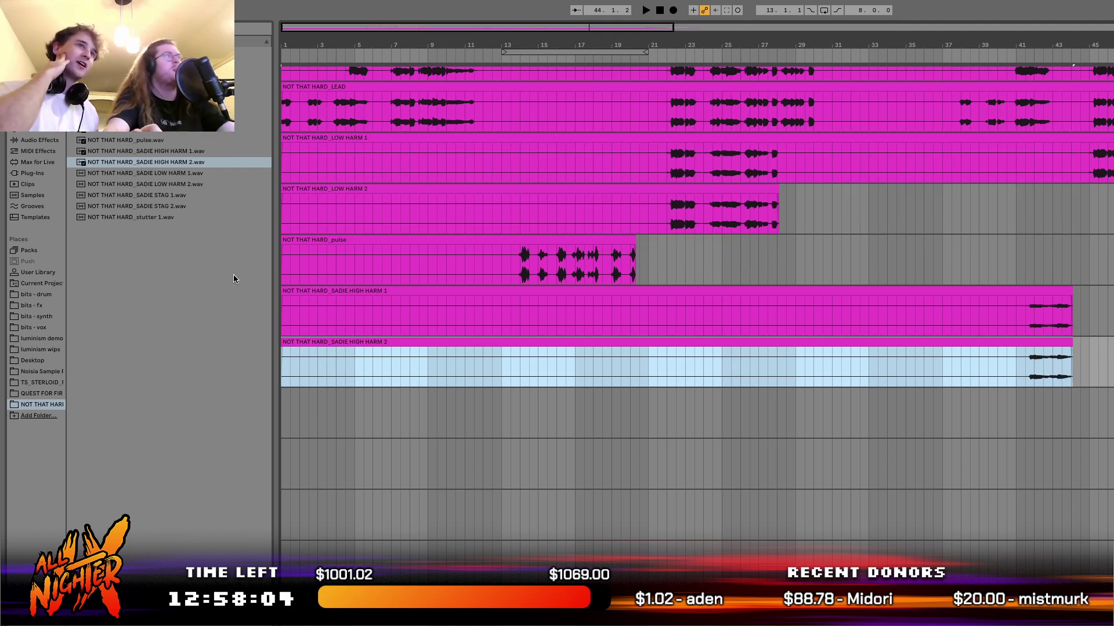
Place NOT THAT HARD_SADIE LOW HARM 1.wav at bar 1 below SADIE HIGH HARM 2 and activate the clip.
{"action": "left_click_drag", "start_coordinate": [145, 172], "coordinate": [295, 395]}
{"action": "left_click_drag", "start_coordinate": [425, 392], "coordinate": [417, 392]}
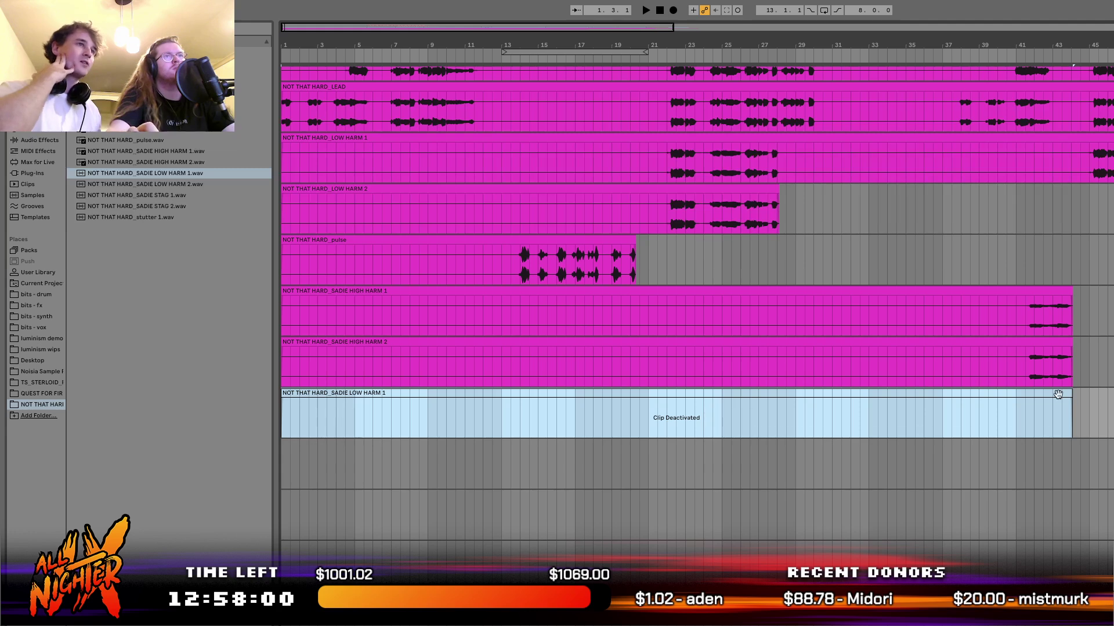
{"action": "left_click", "coordinate": [912, 441]}
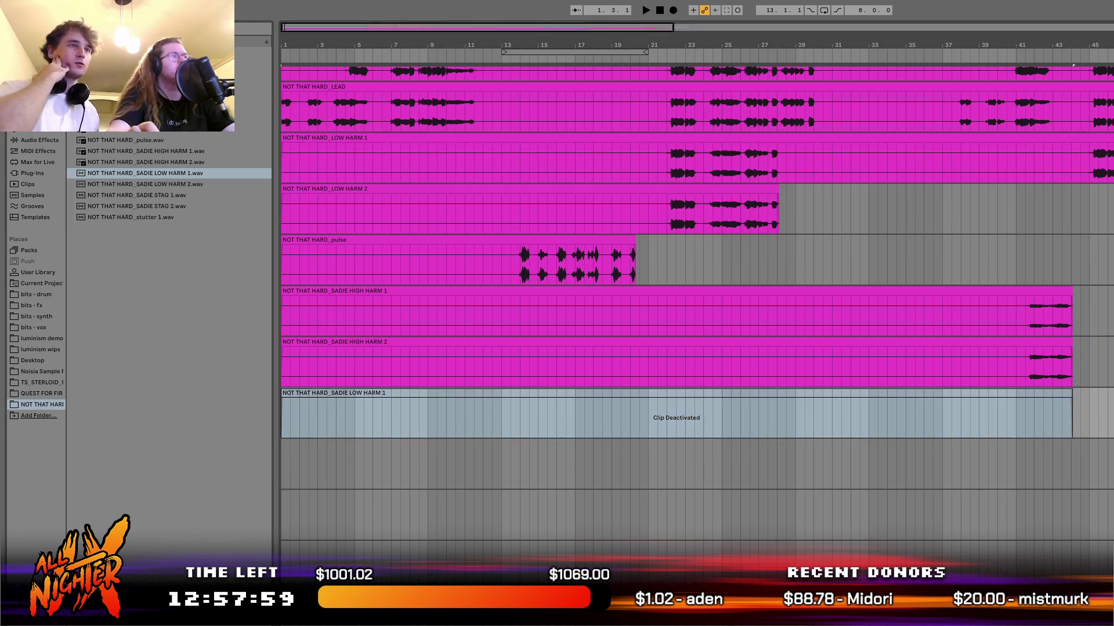
{"action": "left_click", "coordinate": [1066, 395]}
{"action": "right_click", "coordinate": [830, 397]}
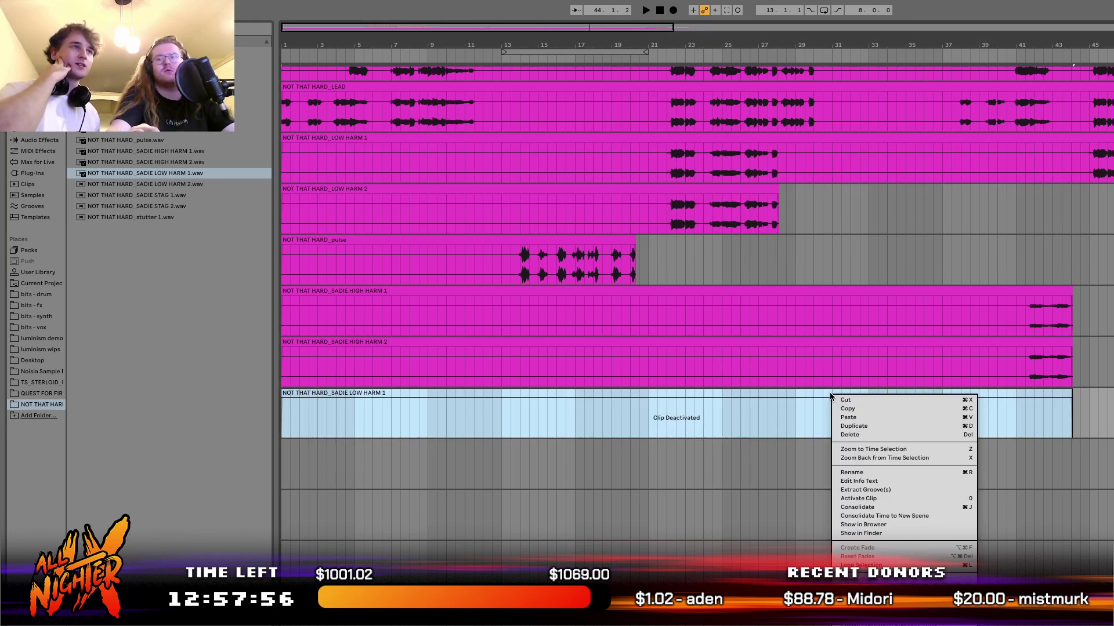
{"action": "left_click", "coordinate": [868, 499]}
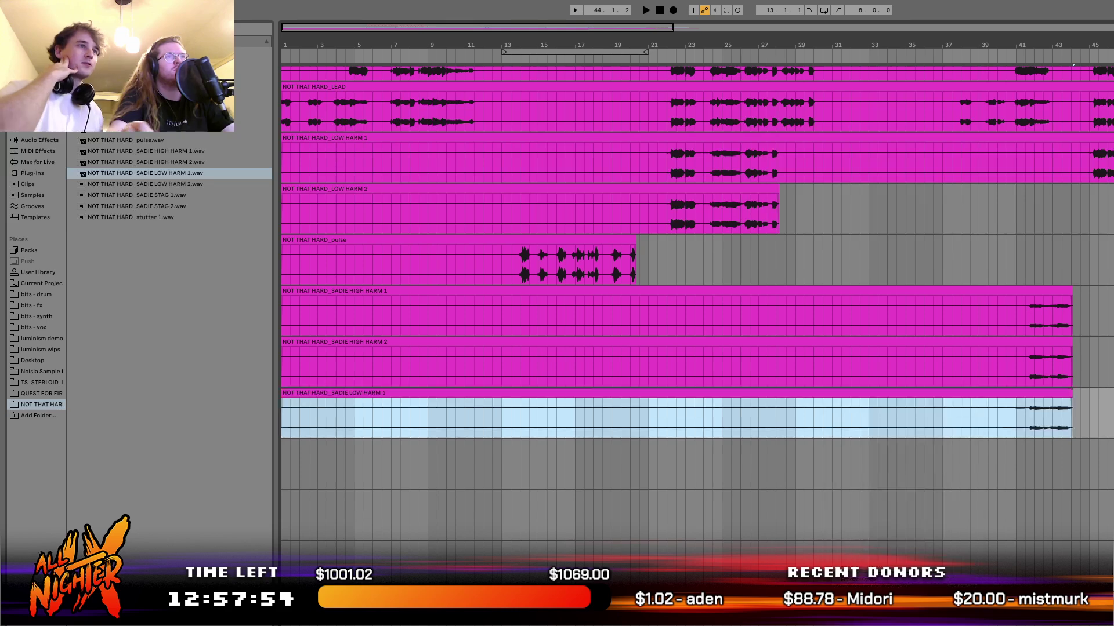
Place the SADIE LOW HARM 2 and SADIE STAG 1 files at bar 1 on the next two empty tracks and activate both clips.
{"action": "left_click_drag", "start_coordinate": [174, 184], "coordinate": [283, 470]}
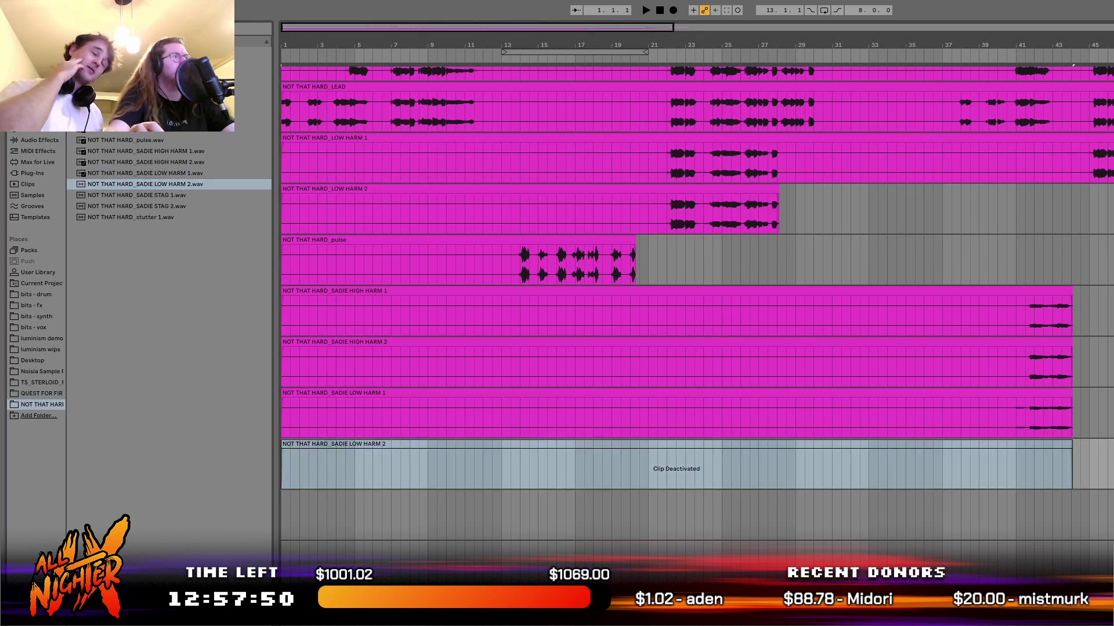
{"action": "left_click", "coordinate": [1068, 446]}
{"action": "scroll", "coordinate": [1069, 446], "scroll_direction": "down", "scroll_amount": 2}
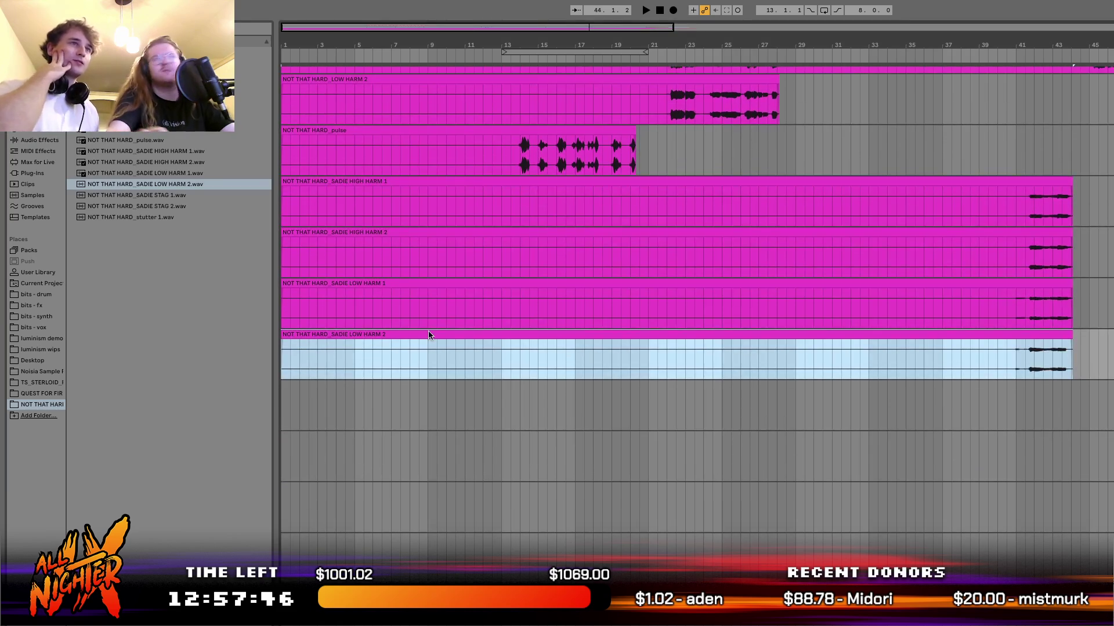
{"action": "left_click_drag", "start_coordinate": [137, 195], "coordinate": [283, 409]}
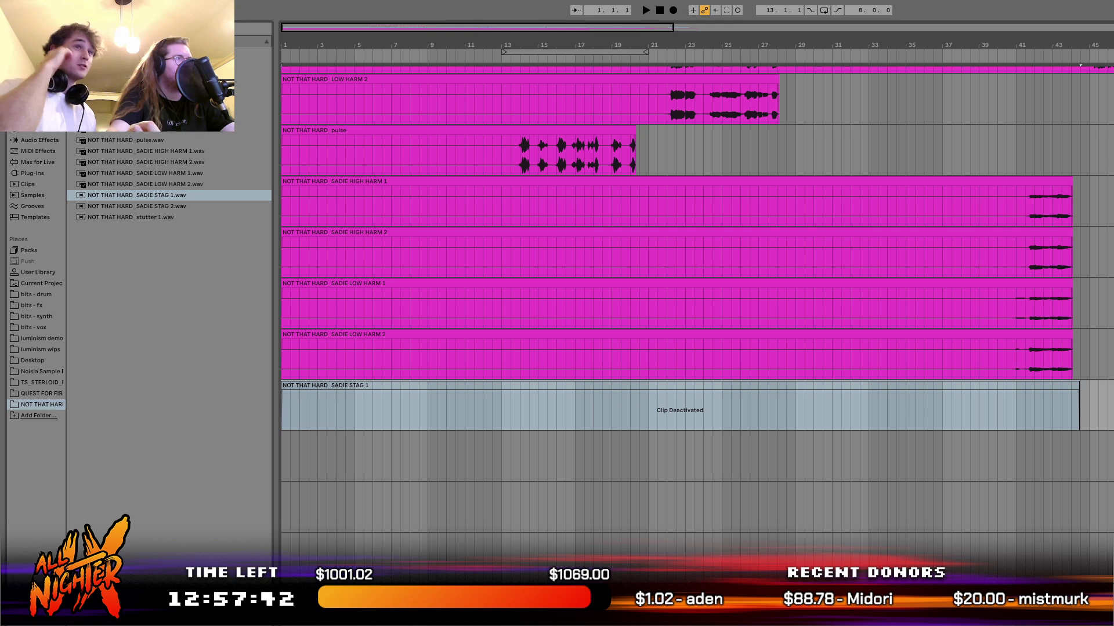
{"action": "left_click", "coordinate": [1101, 394]}
Place NOT THAT HARD_SADIE STAG 2.wav at bar 1 on the track below SADIE STAG 1 and activate the clip.
{"action": "scroll", "coordinate": [1101, 393], "scroll_direction": "down", "scroll_amount": 3}
{"action": "left_click", "coordinate": [169, 204]}
{"action": "left_click_drag", "start_coordinate": [300, 377], "coordinate": [285, 386]}
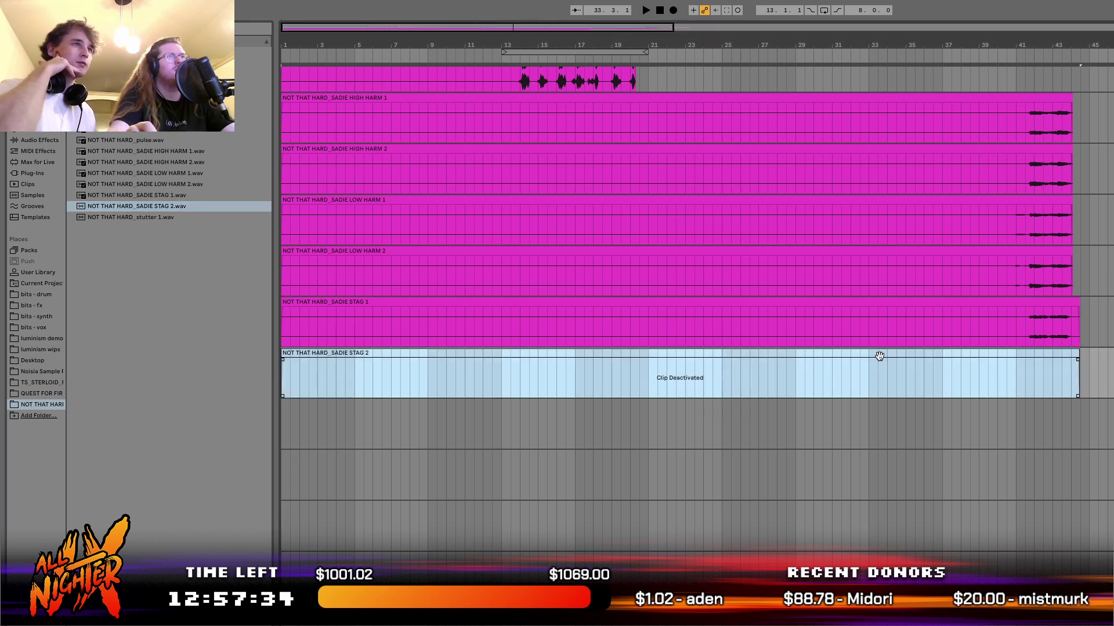
{"action": "left_click", "coordinate": [879, 357]}
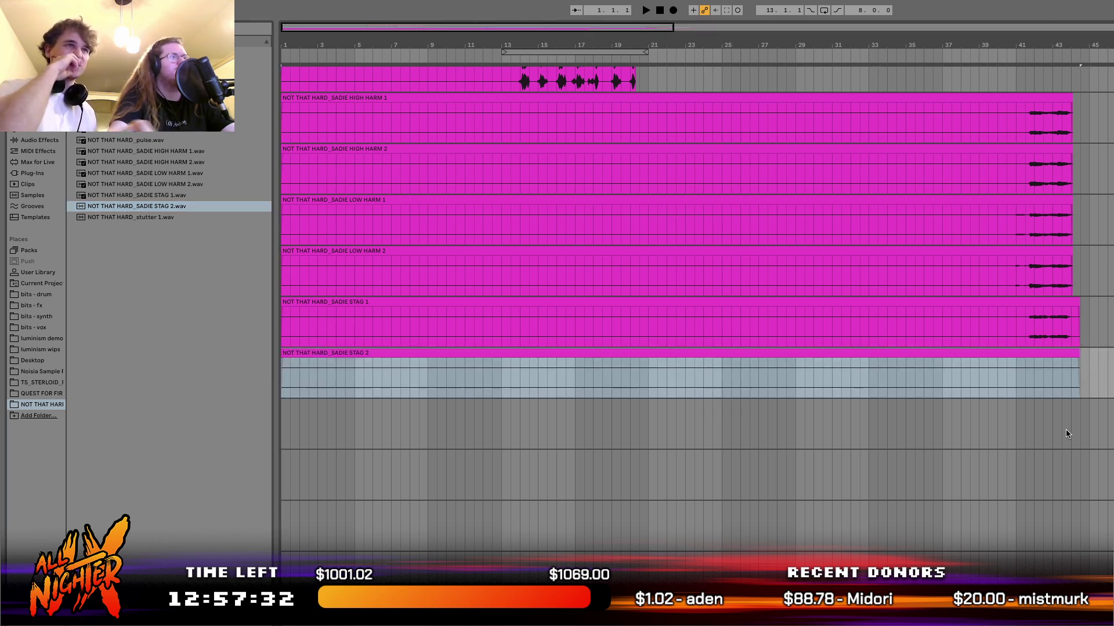
Place NOT THAT HARD_stutter 1.wav at bar 1 on the empty track below SADIE STAG 2.
{"action": "left_click_drag", "start_coordinate": [146, 214], "coordinate": [286, 412]}
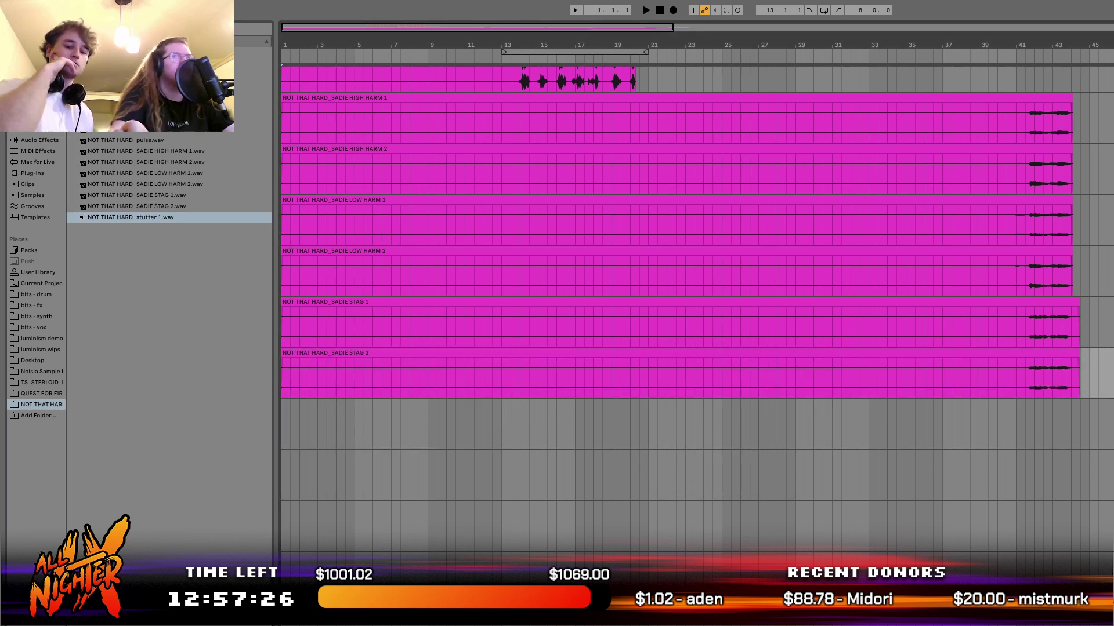
{"action": "left_click", "coordinate": [1016, 442]}
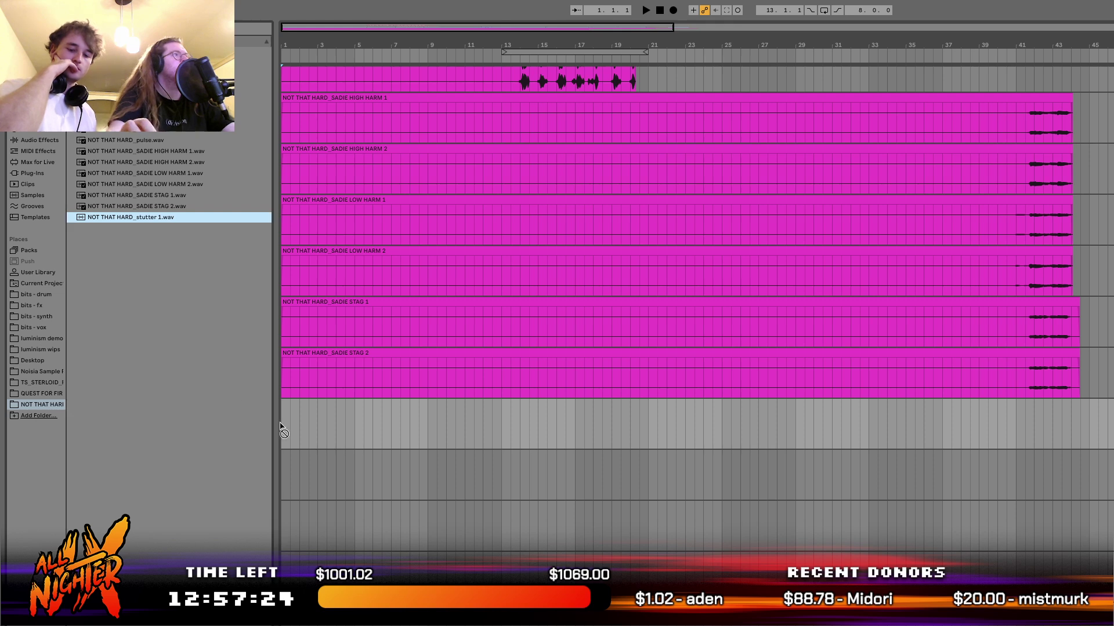
{"action": "left_click_drag", "start_coordinate": [319, 405], "coordinate": [309, 406]}
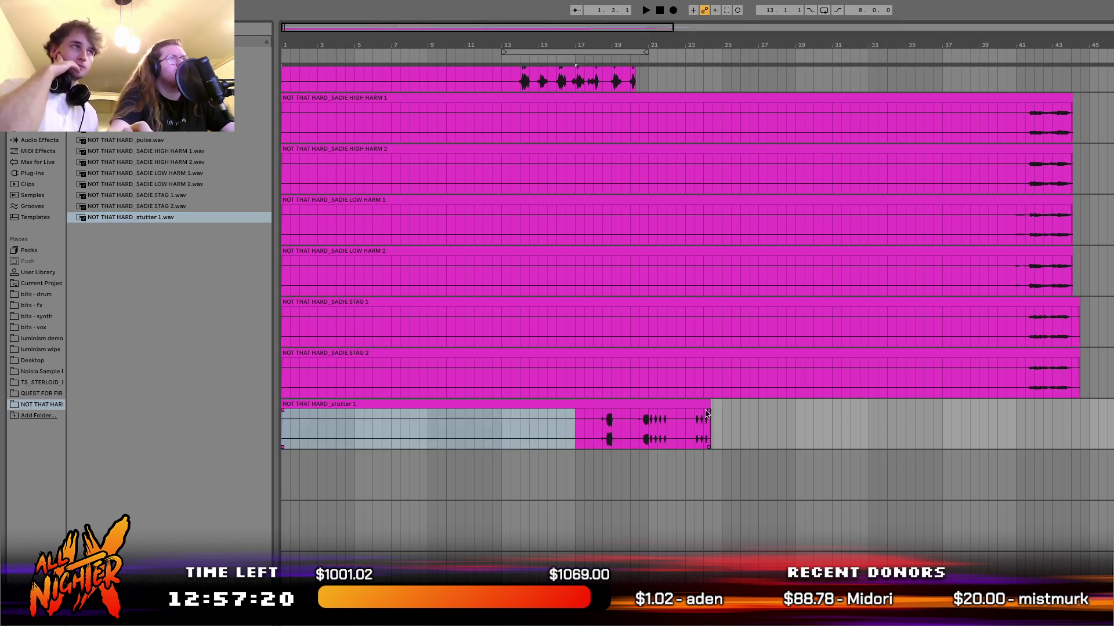
{"action": "left_click", "coordinate": [705, 407]}
Play the arrangement from the beginning to hear the imported vocal stems against the instrumental tracks.
{"action": "scroll", "coordinate": [628, 451], "scroll_direction": "up", "scroll_amount": 3}
{"action": "scroll", "coordinate": [629, 450], "scroll_direction": "up", "scroll_amount": 10}
{"action": "scroll", "coordinate": [629, 450], "scroll_direction": "left", "scroll_amount": 3}
{"action": "scroll", "coordinate": [629, 450], "scroll_direction": "down", "scroll_amount": 2}
{"action": "scroll", "coordinate": [630, 467], "scroll_direction": "up", "scroll_amount": 3}
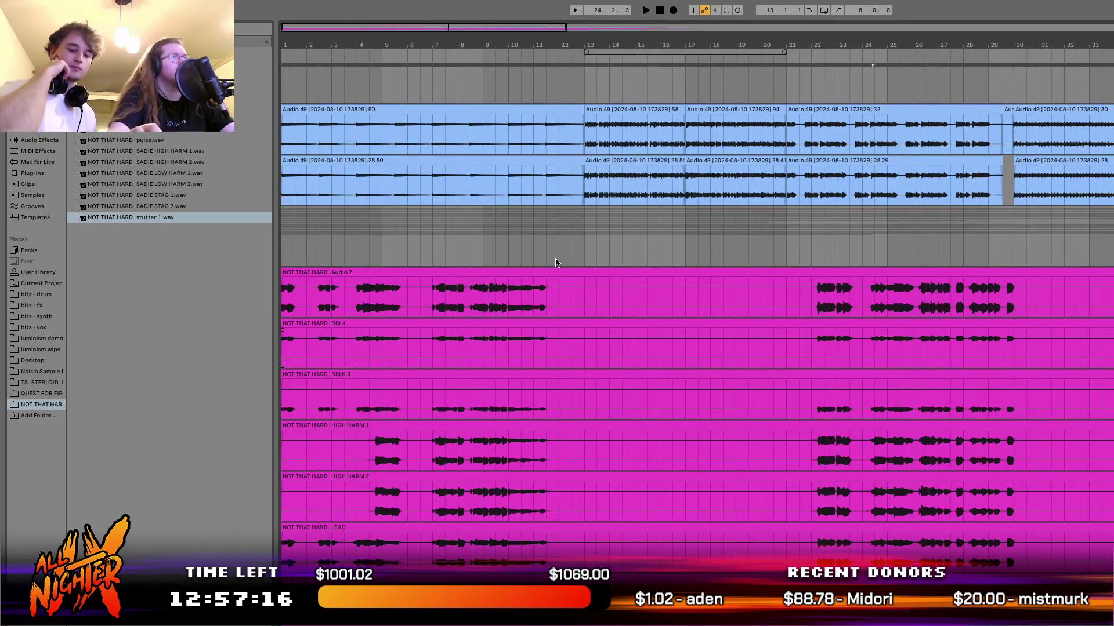
{"action": "scroll", "coordinate": [284, 255], "scroll_direction": "up", "scroll_amount": 3}
{"action": "key", "text": "space"}
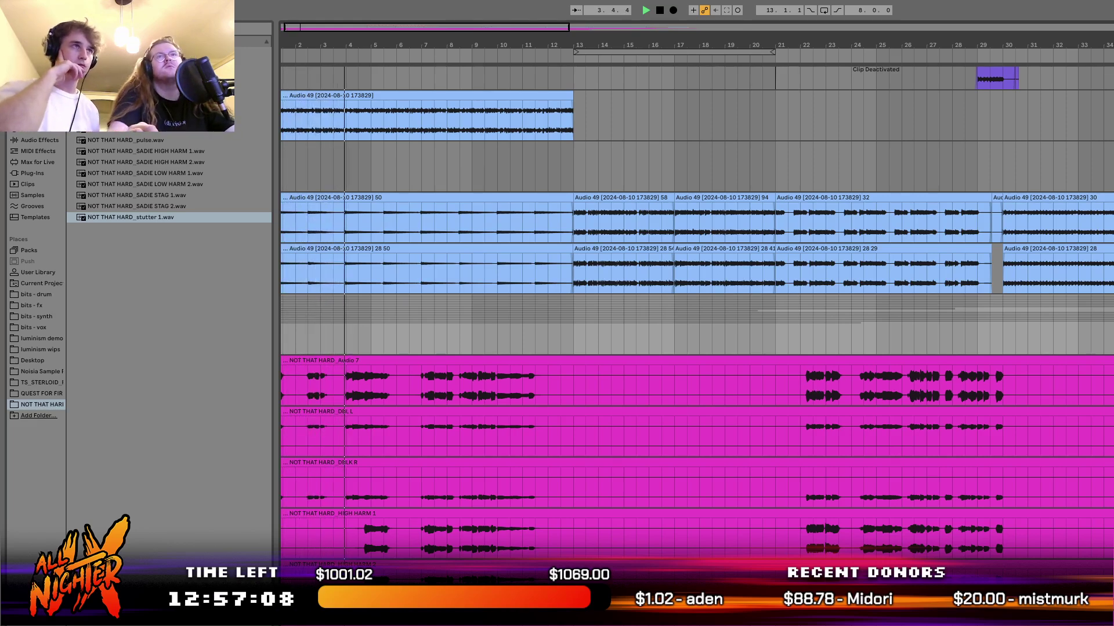
{"action": "scroll", "coordinate": [781, 392], "scroll_direction": "down", "scroll_amount": 3}
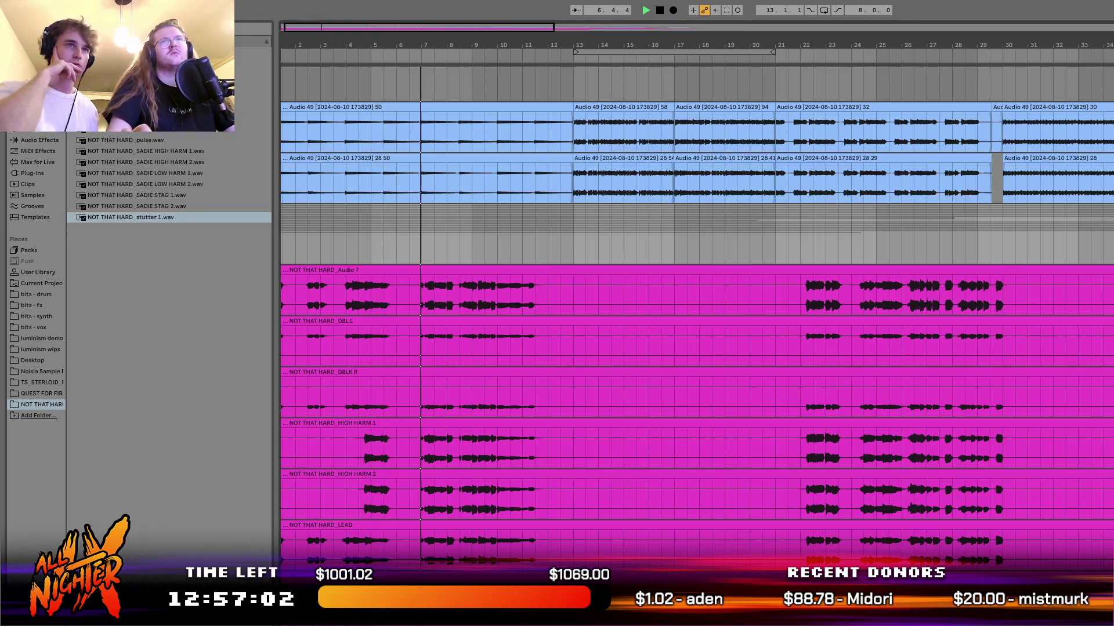
Group the HIGH HARM 1 and HIGH HARM 2 tracks below the DBLK R track.
{"action": "scroll", "coordinate": [696, 316], "scroll_direction": "down", "scroll_amount": 2}
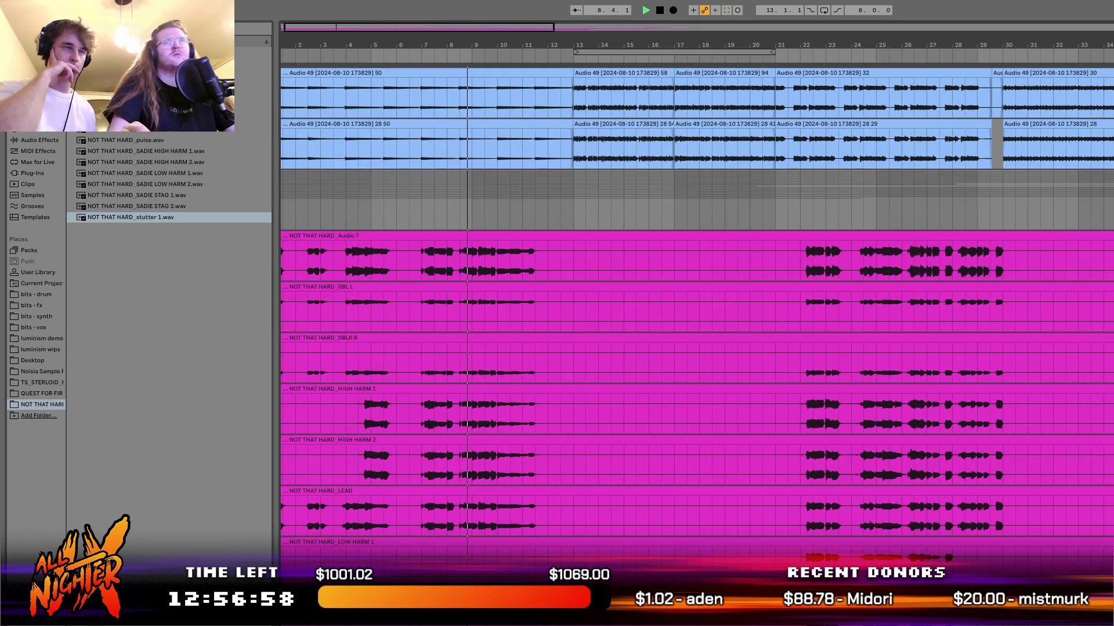
{"action": "key", "text": "ctrl+g"}
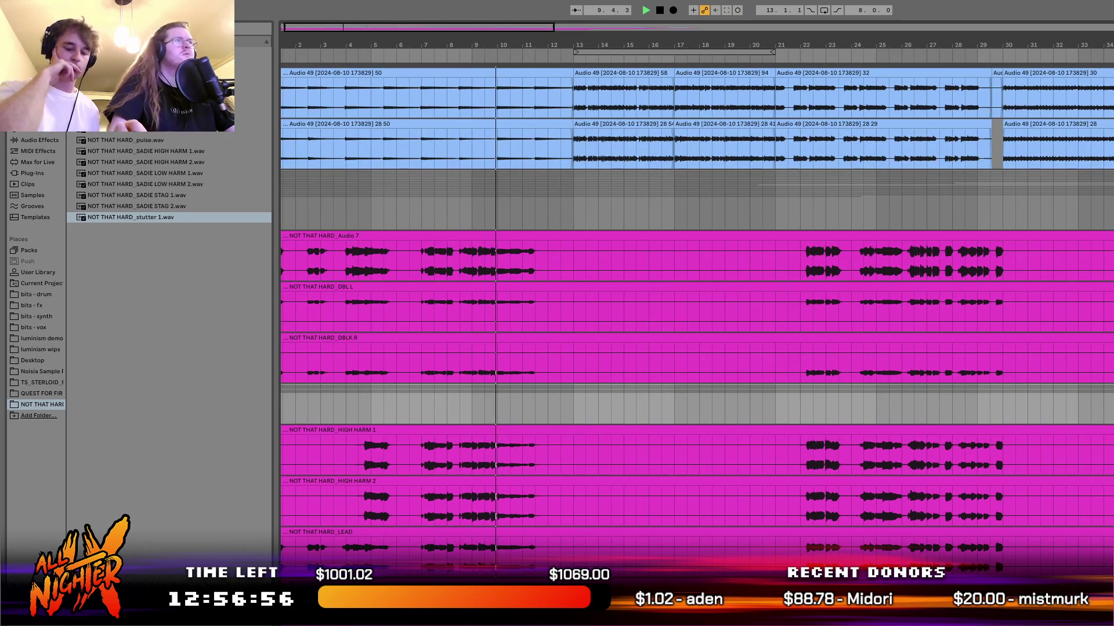
{"action": "scroll", "coordinate": [696, 316], "scroll_direction": "down", "scroll_amount": 3}
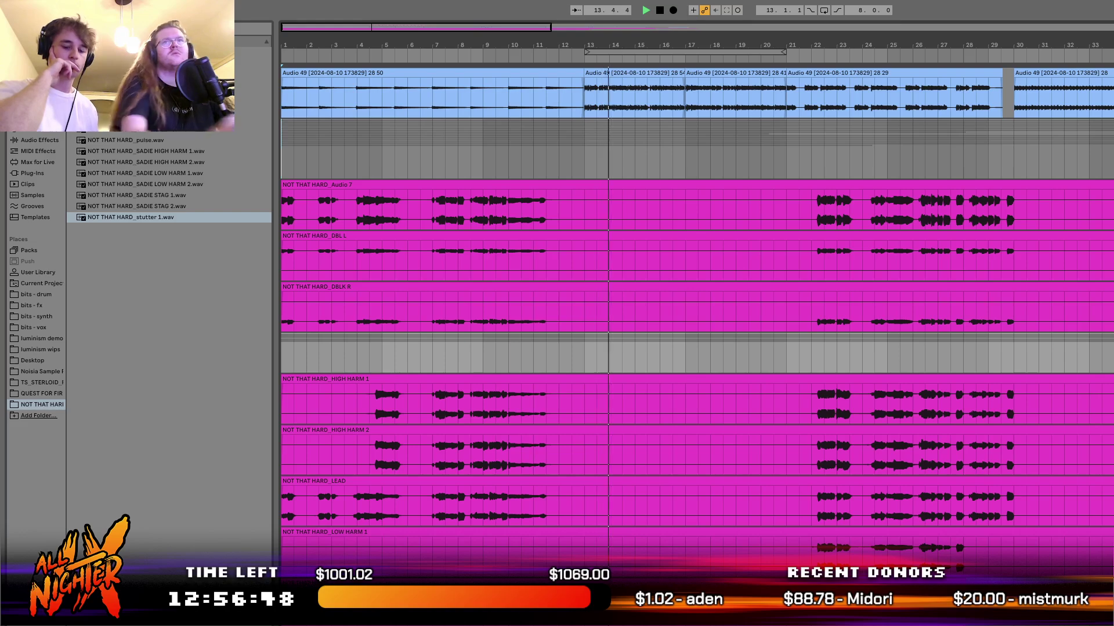
Examine the vocal stem tracks against the instrumental clips while playback runs to about bar 17, and stop it there.
{"action": "scroll", "coordinate": [735, 429], "scroll_direction": "down", "scroll_amount": 5}
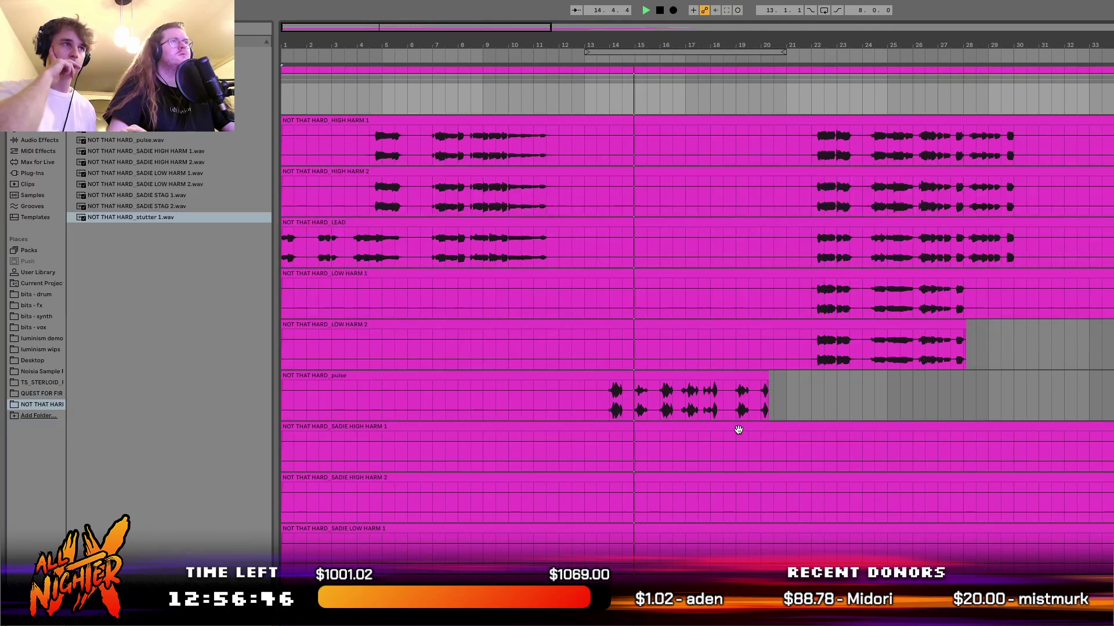
{"action": "scroll", "coordinate": [738, 429], "scroll_direction": "up", "scroll_amount": 2}
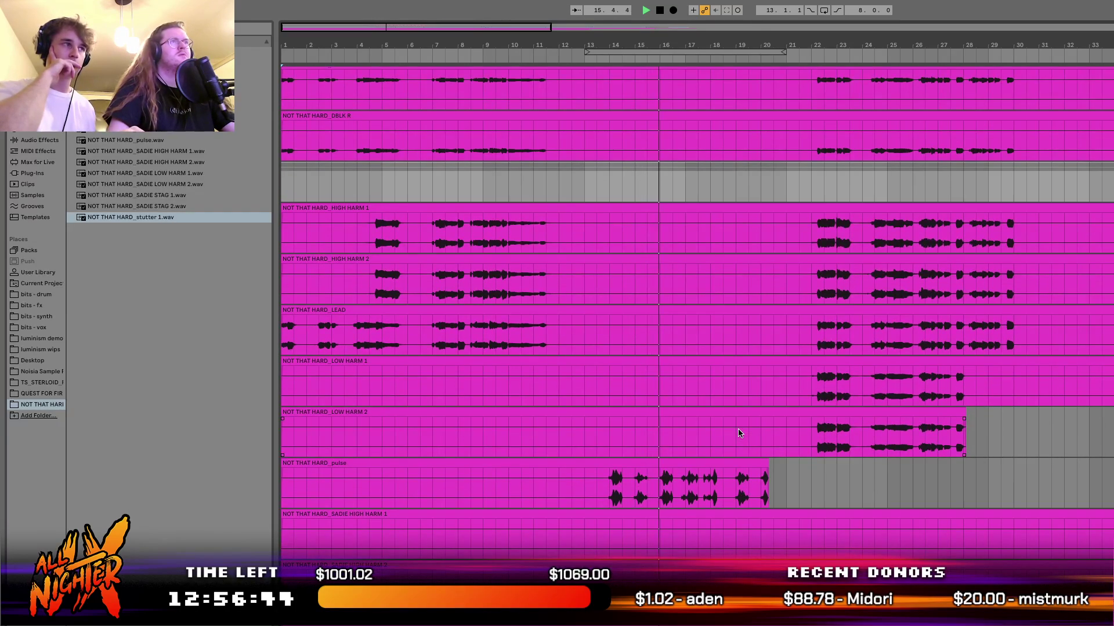
{"action": "scroll", "coordinate": [738, 433], "scroll_direction": "up", "scroll_amount": 8}
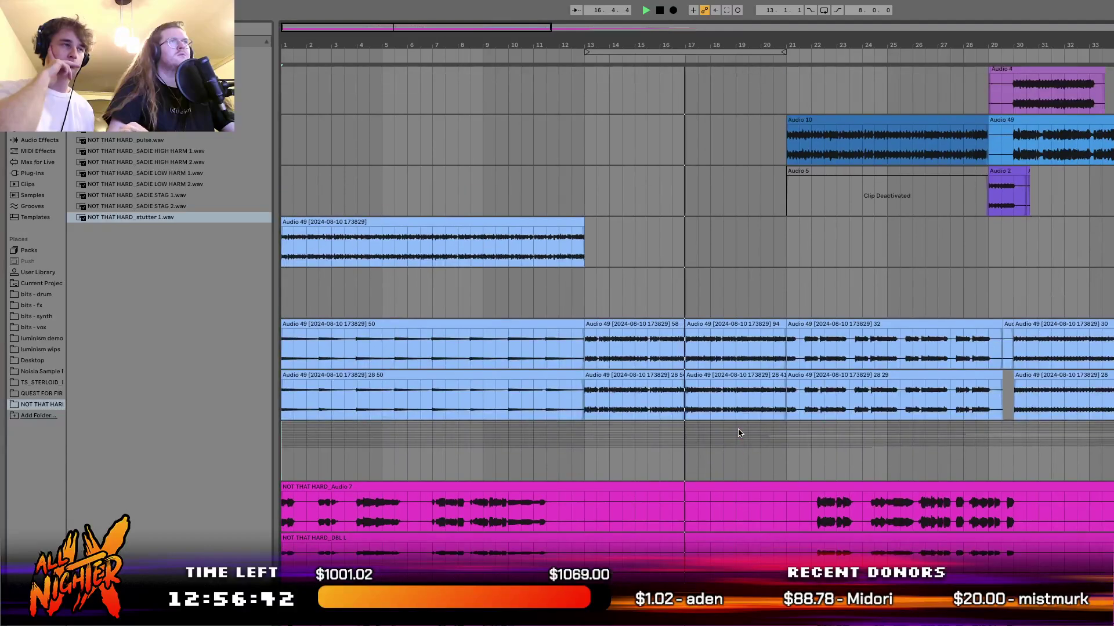
{"action": "scroll", "coordinate": [739, 432], "scroll_direction": "down", "scroll_amount": 10}
{"action": "scroll", "coordinate": [738, 433], "scroll_direction": "up", "scroll_amount": 5}
{"action": "scroll", "coordinate": [1056, 468], "scroll_direction": "down", "scroll_amount": 5}
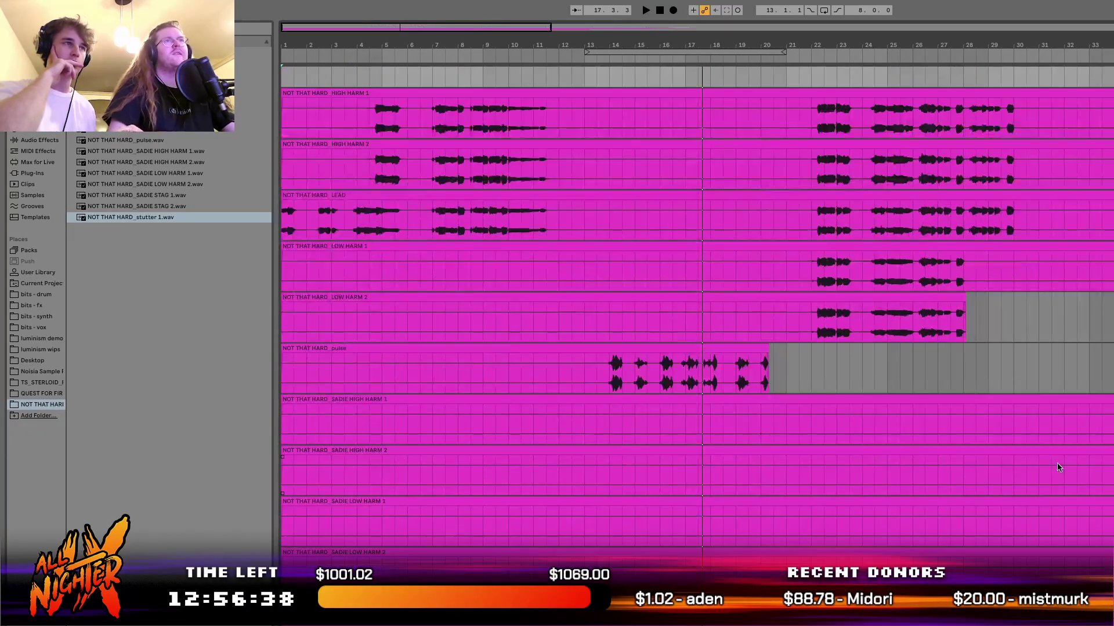
{"action": "scroll", "coordinate": [1058, 464], "scroll_direction": "up", "scroll_amount": 3}
{"action": "scroll", "coordinate": [755, 503], "scroll_direction": "down", "scroll_amount": 2}
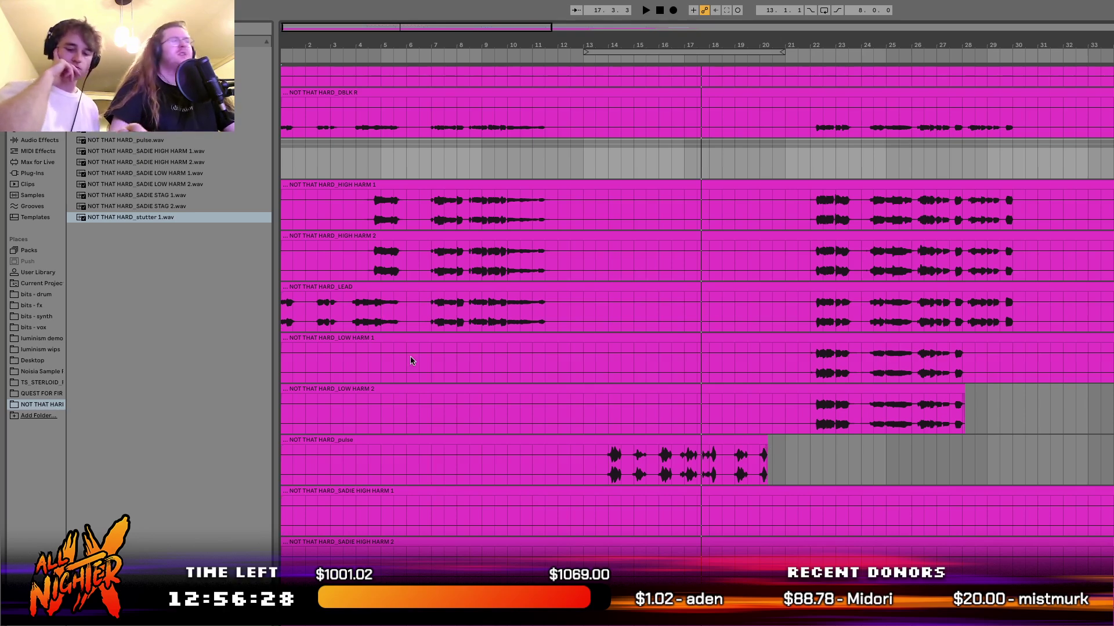
Play a short passage from about bar 3 to hear the opening vocals, and stop playback.
{"action": "left_click", "coordinate": [347, 209]}
{"action": "scroll", "coordinate": [347, 210], "scroll_direction": "up", "scroll_amount": 5}
{"action": "key", "text": "space"}
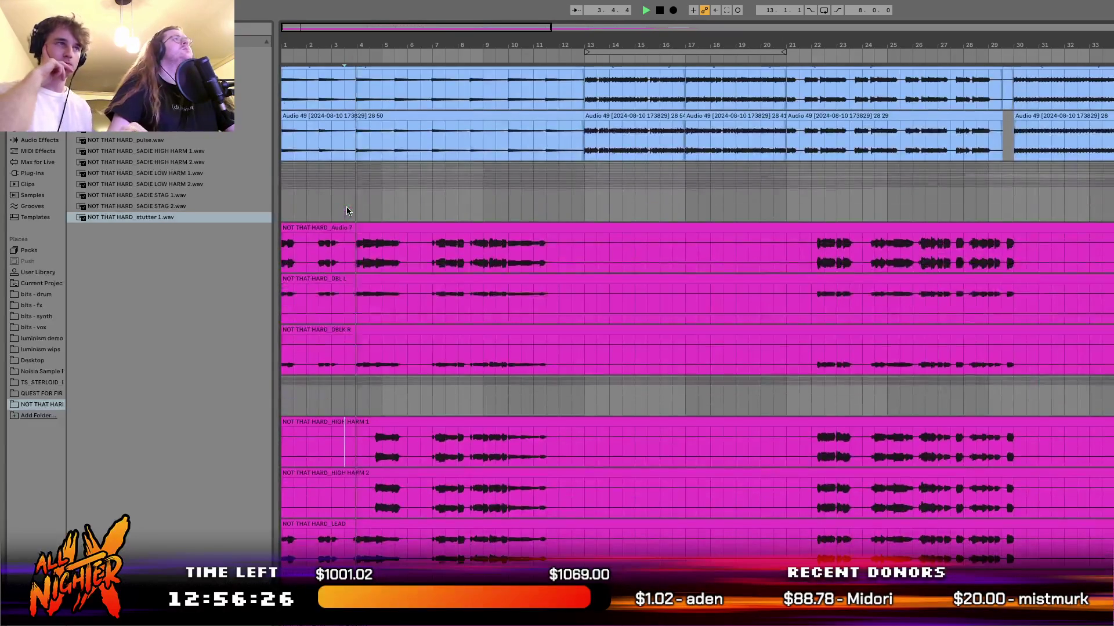
{"action": "key", "text": "space"}
{"action": "key", "text": "ctrl+Left"}
{"action": "key", "text": "ctrl+Right"}
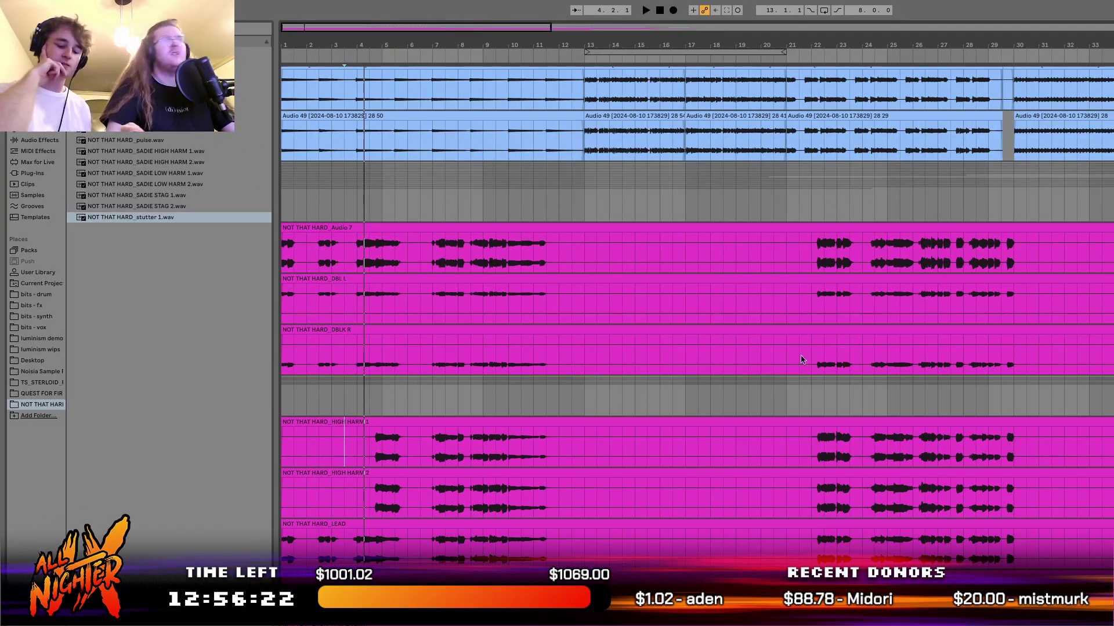
Play from about bar 12 to check the transition into the pulse vocal, and stop playback.
{"action": "left_click", "coordinate": [556, 191]}
{"action": "key", "text": "space"}
{"action": "scroll", "coordinate": [555, 188], "scroll_direction": "up", "scroll_amount": 5}
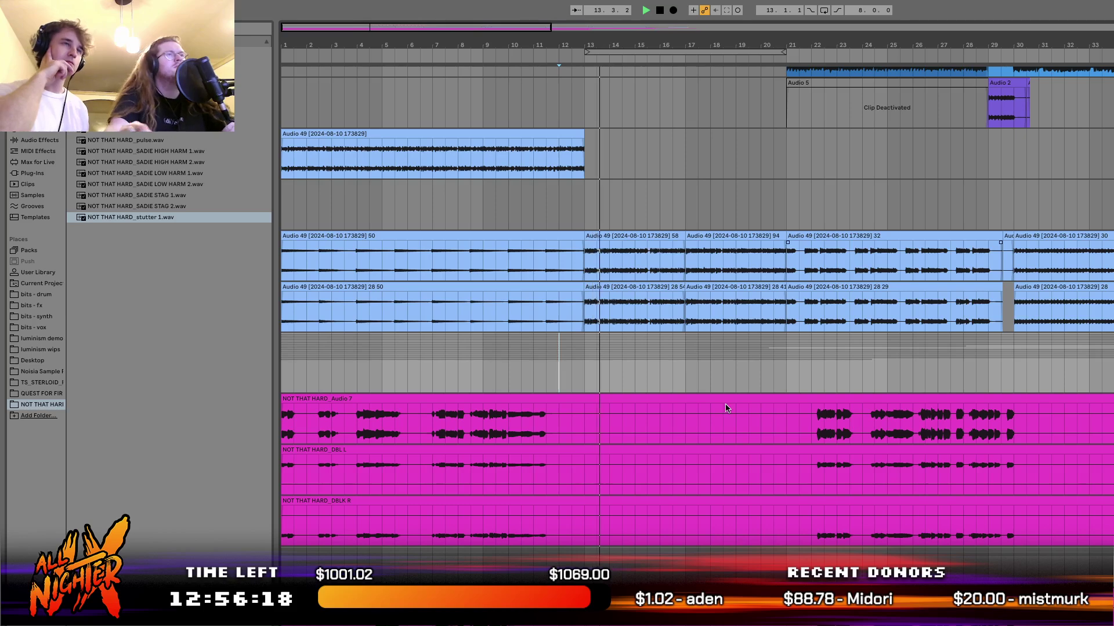
{"action": "scroll", "coordinate": [726, 406], "scroll_direction": "down", "scroll_amount": 5}
{"action": "scroll", "coordinate": [726, 408], "scroll_direction": "down", "scroll_amount": 5}
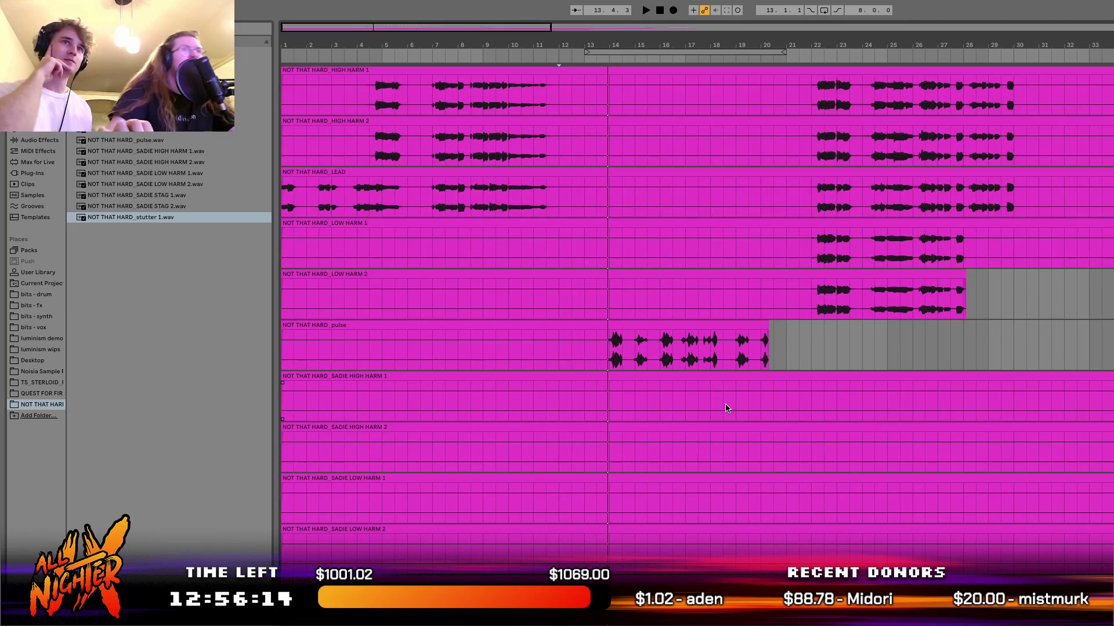
{"action": "scroll", "coordinate": [801, 513], "scroll_direction": "up", "scroll_amount": 2}
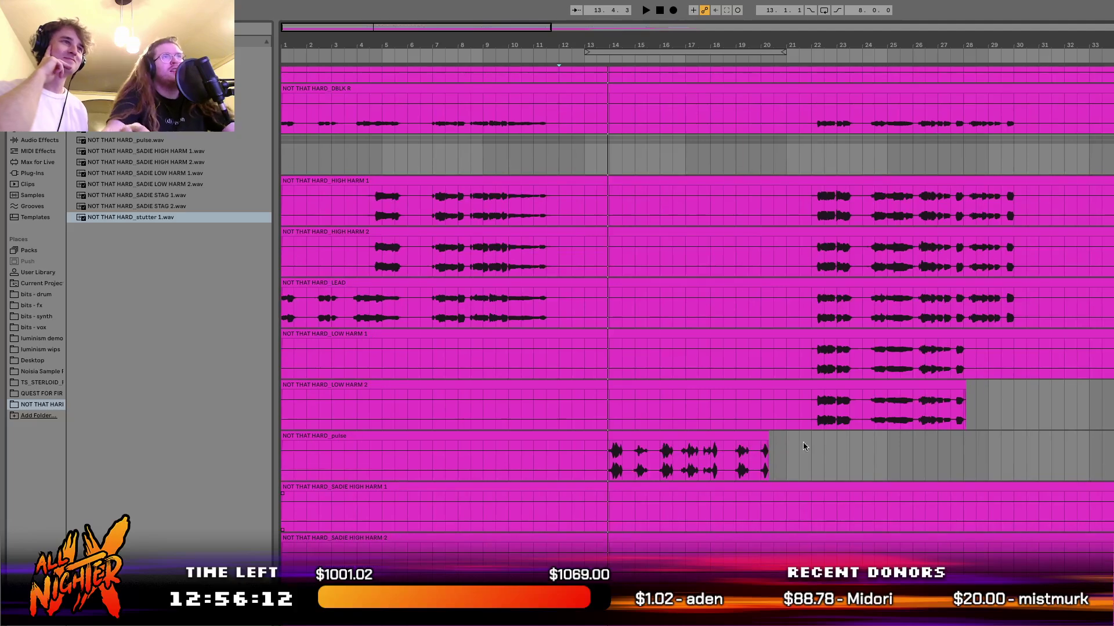
Play from bar 22 to check the lead and harmony stems against the instrumental, and stop after about one bar.
{"action": "left_click", "coordinate": [811, 409]}
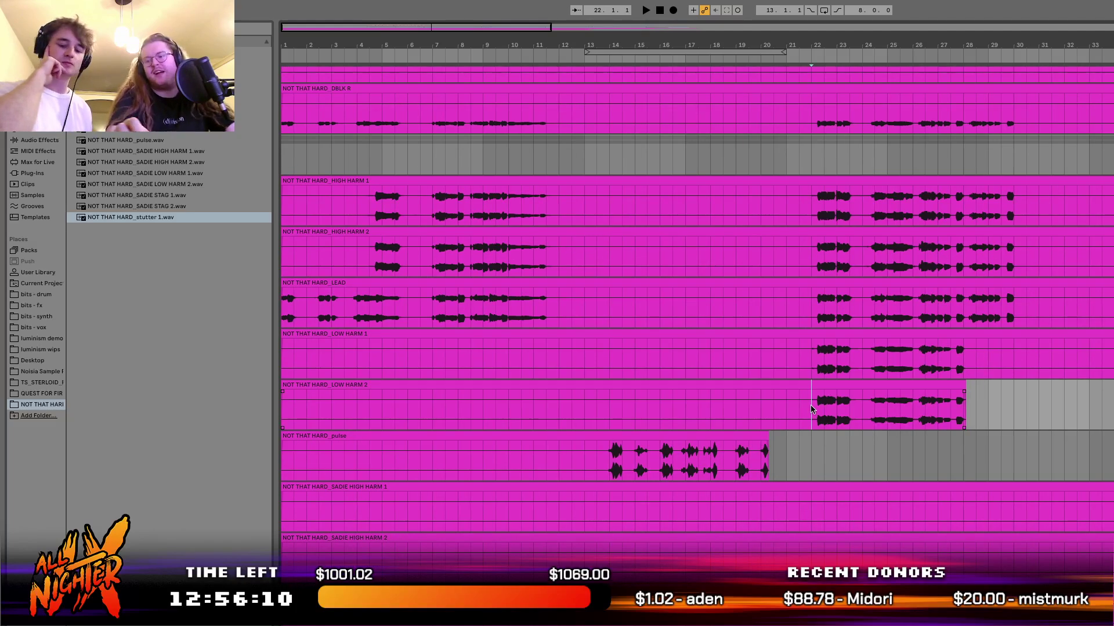
{"action": "scroll", "coordinate": [811, 409], "scroll_direction": "up", "scroll_amount": 3}
{"action": "scroll", "coordinate": [811, 409], "scroll_direction": "down", "scroll_amount": 4}
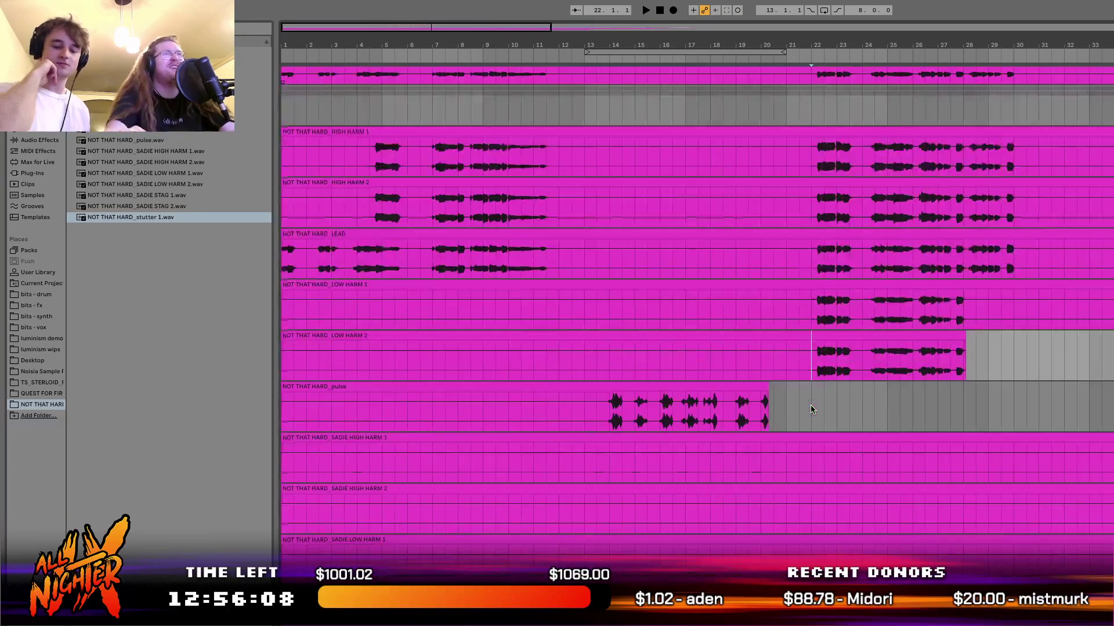
{"action": "scroll", "coordinate": [811, 410], "scroll_direction": "up", "scroll_amount": 4}
{"action": "key", "text": "space"}
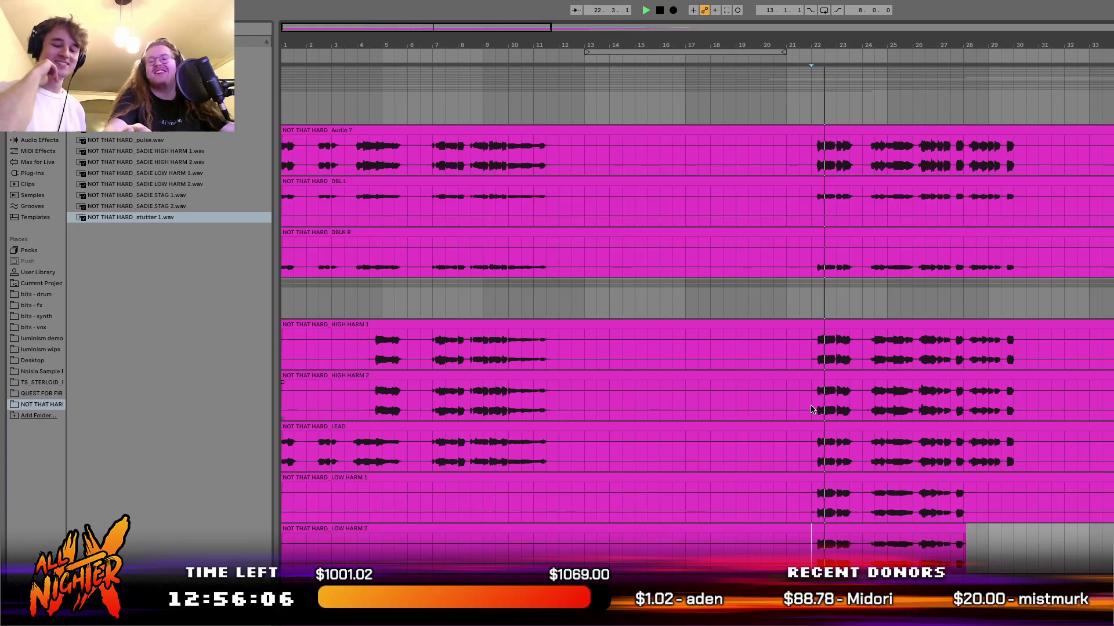
{"action": "scroll", "coordinate": [811, 410], "scroll_direction": "up", "scroll_amount": 3}
{"action": "scroll", "coordinate": [811, 409], "scroll_direction": "down", "scroll_amount": 4}
{"action": "key", "text": "space"}
Start playback from about bar 37, just before the LEAD vocal comes back in.
{"action": "scroll", "coordinate": [756, 400], "scroll_direction": "up", "scroll_amount": 10}
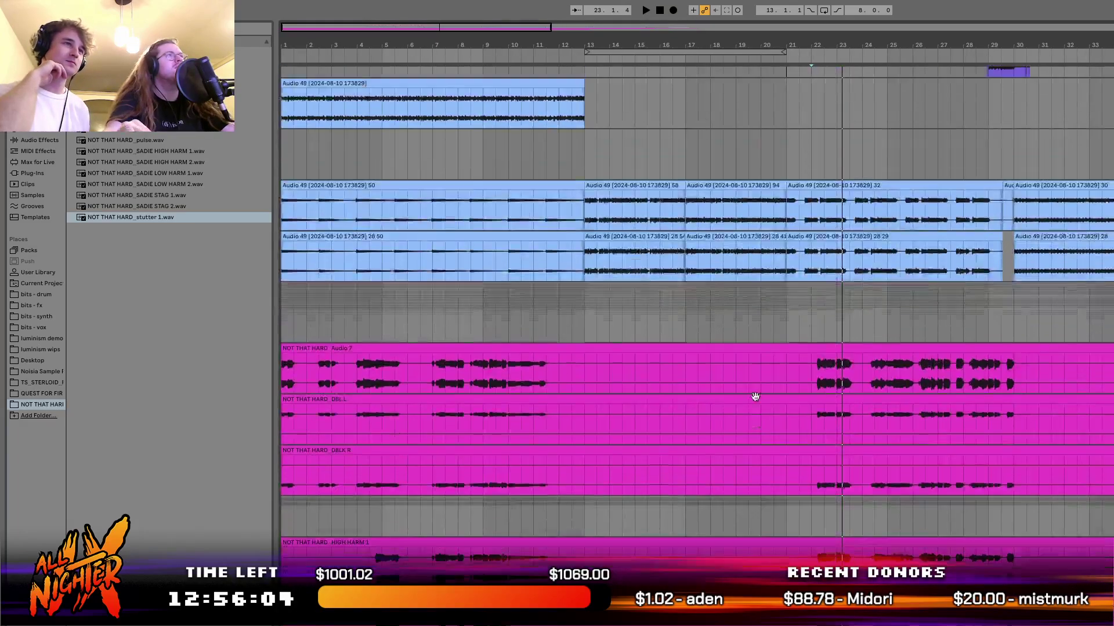
{"action": "scroll", "coordinate": [756, 400], "scroll_direction": "down", "scroll_amount": 6}
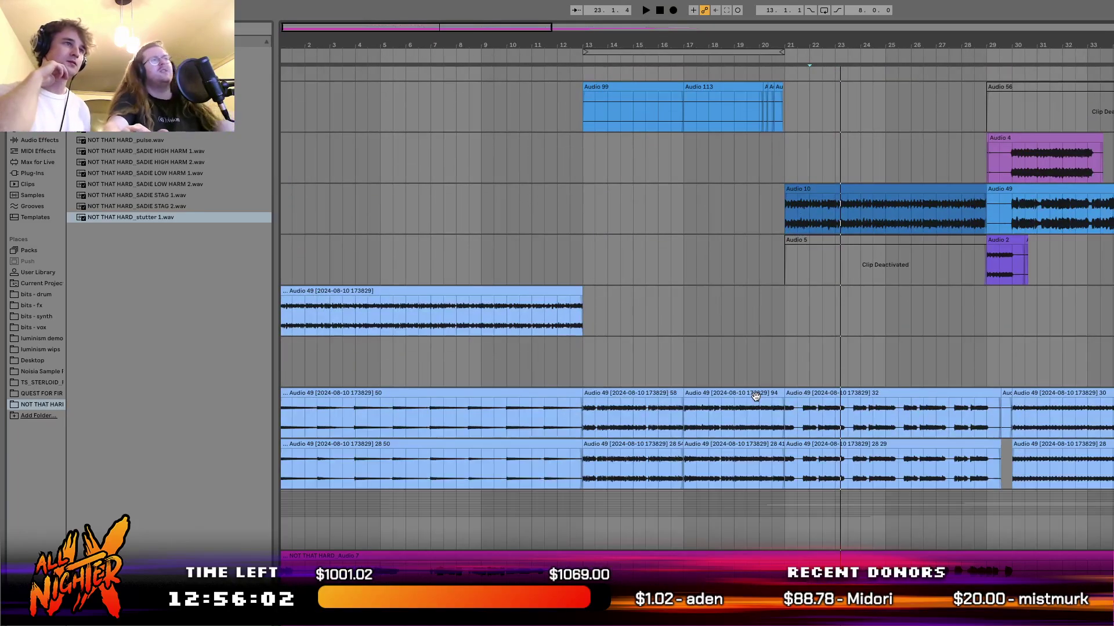
{"action": "scroll", "coordinate": [756, 396], "scroll_direction": "down", "scroll_amount": 5}
{"action": "scroll", "coordinate": [757, 400], "scroll_direction": "right", "scroll_amount": 4}
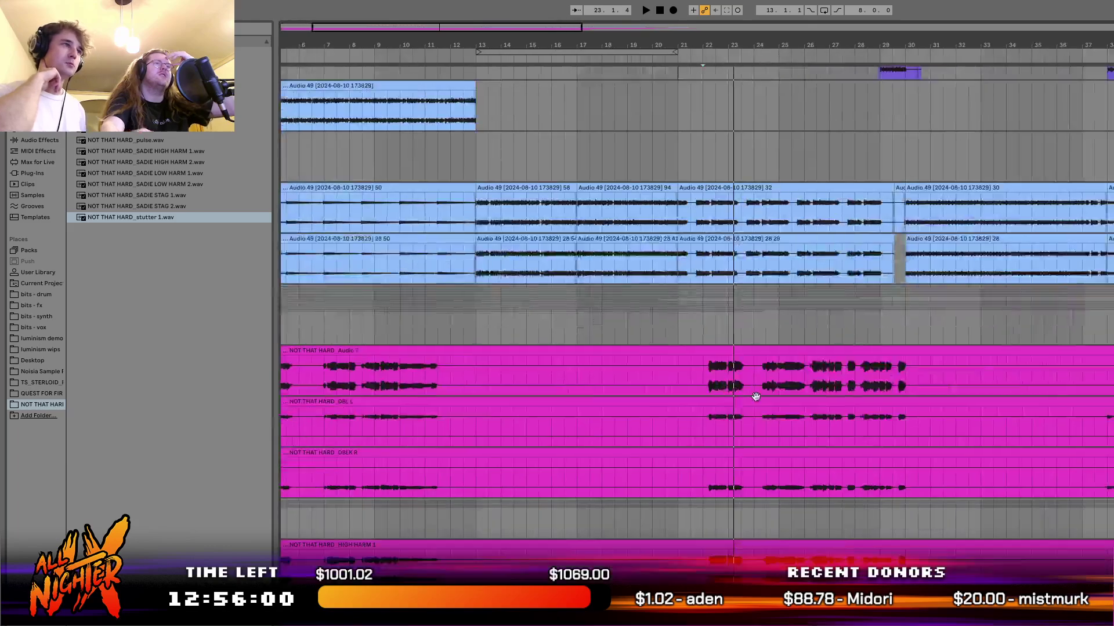
{"action": "scroll", "coordinate": [757, 400], "scroll_direction": "down", "scroll_amount": 6}
{"action": "scroll", "coordinate": [757, 400], "scroll_direction": "right", "scroll_amount": 4}
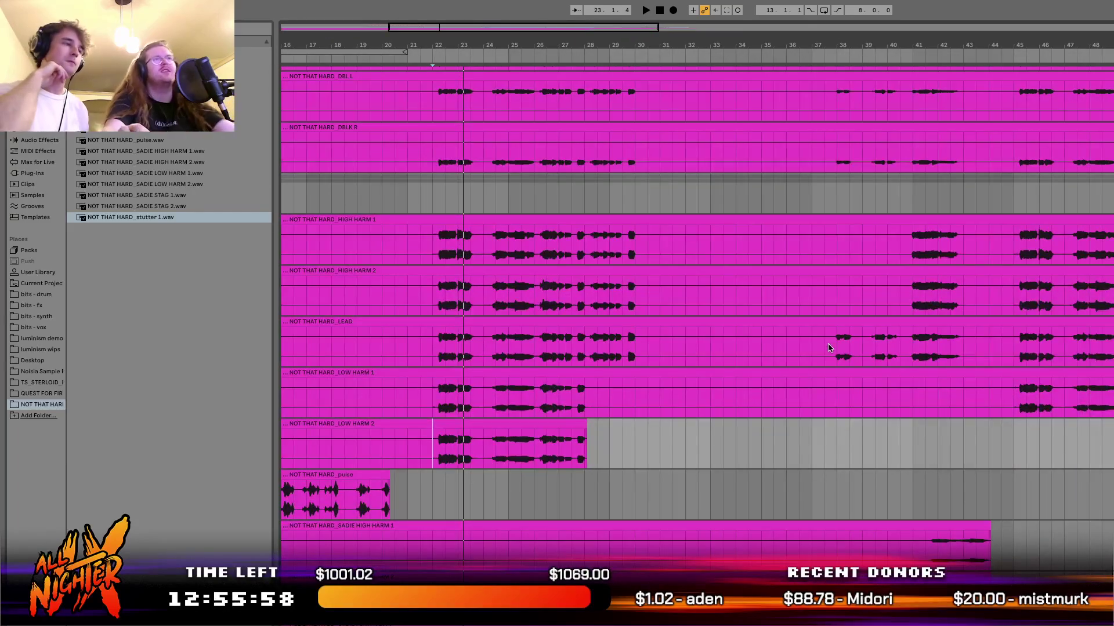
{"action": "left_click", "coordinate": [829, 347]}
{"action": "scroll", "coordinate": [828, 347], "scroll_direction": "up", "scroll_amount": 3}
{"action": "key", "text": "space"}
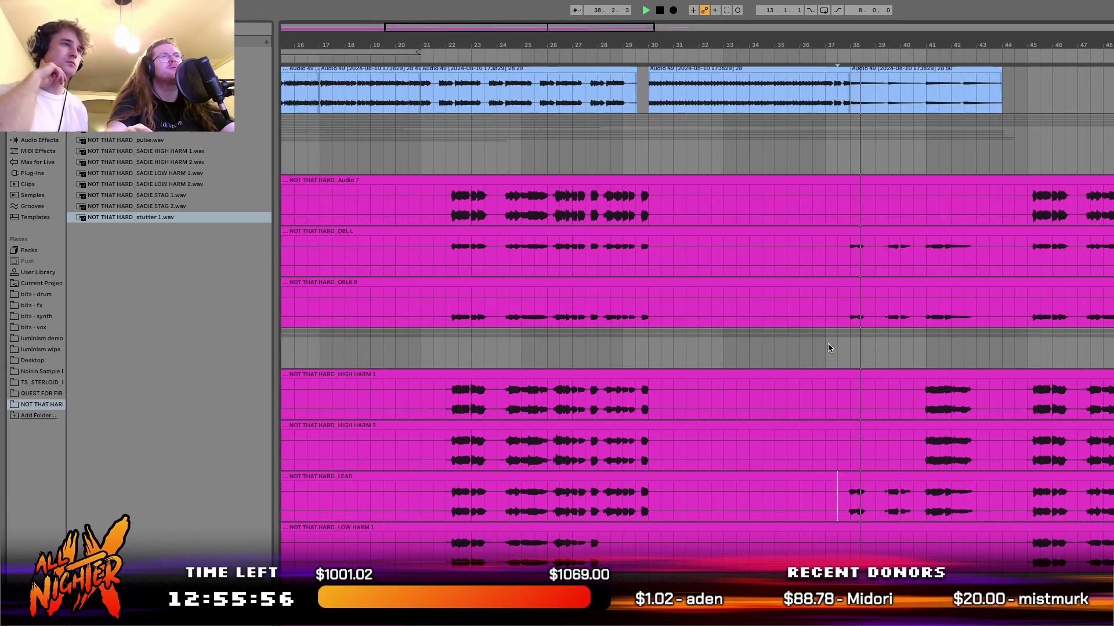
Examine the lead, harmony and SADIE stems while playback runs to about bar 42, and stop it there.
{"action": "scroll", "coordinate": [828, 348], "scroll_direction": "up", "scroll_amount": 5}
{"action": "scroll", "coordinate": [828, 348], "scroll_direction": "down", "scroll_amount": 5}
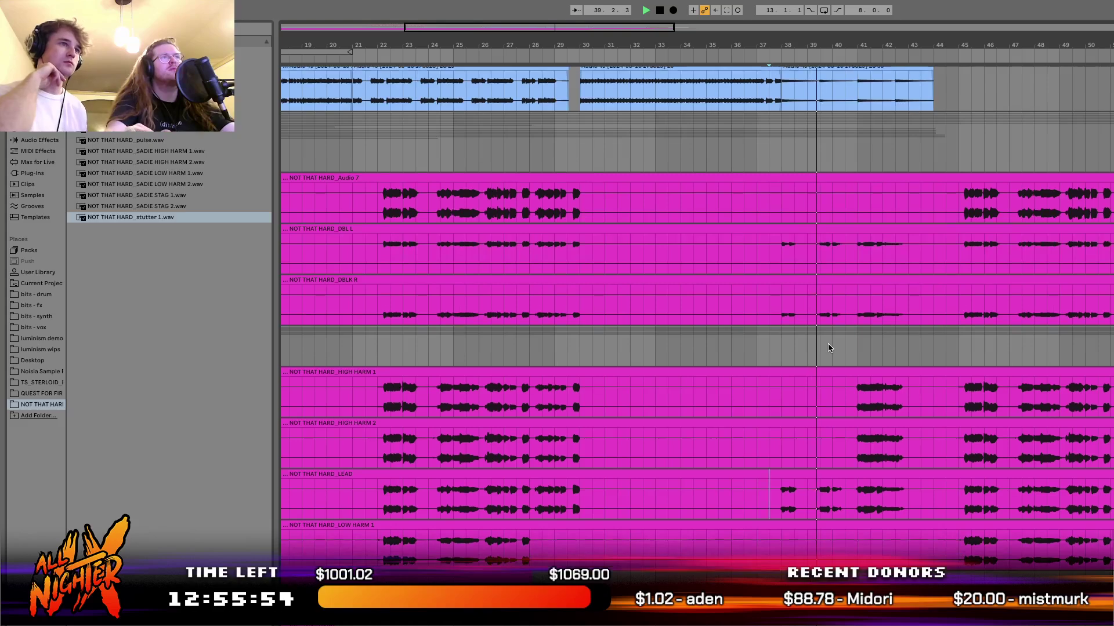
{"action": "scroll", "coordinate": [638, 406], "scroll_direction": "down", "scroll_amount": 4}
{"action": "scroll", "coordinate": [532, 499], "scroll_direction": "left", "scroll_amount": 10}
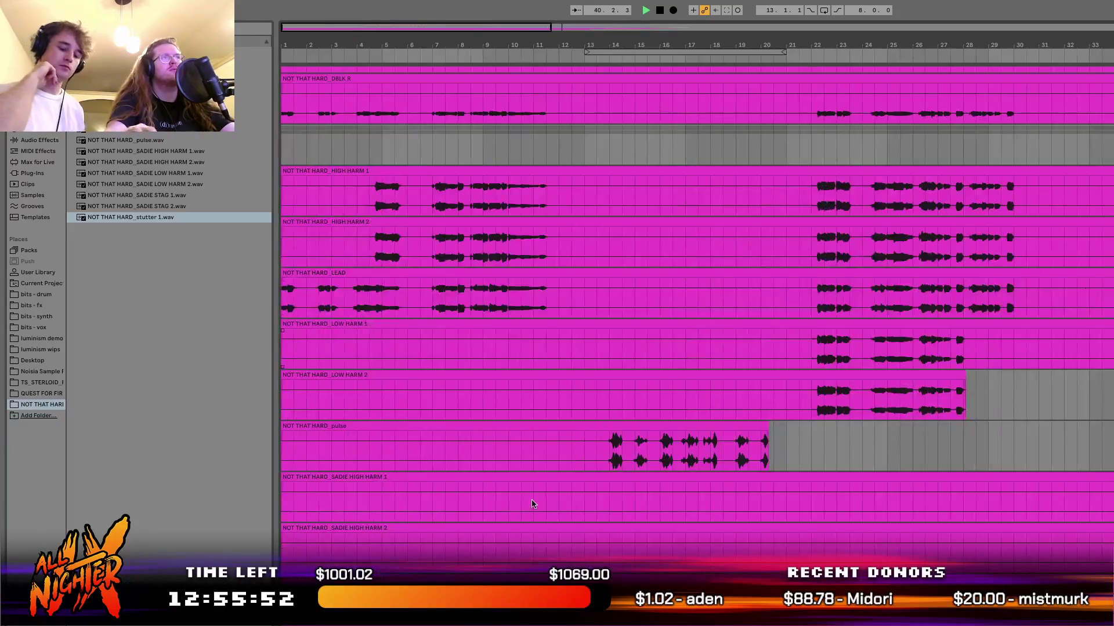
{"action": "scroll", "coordinate": [532, 504], "scroll_direction": "right", "scroll_amount": 10}
{"action": "scroll", "coordinate": [732, 429], "scroll_direction": "up", "scroll_amount": 3}
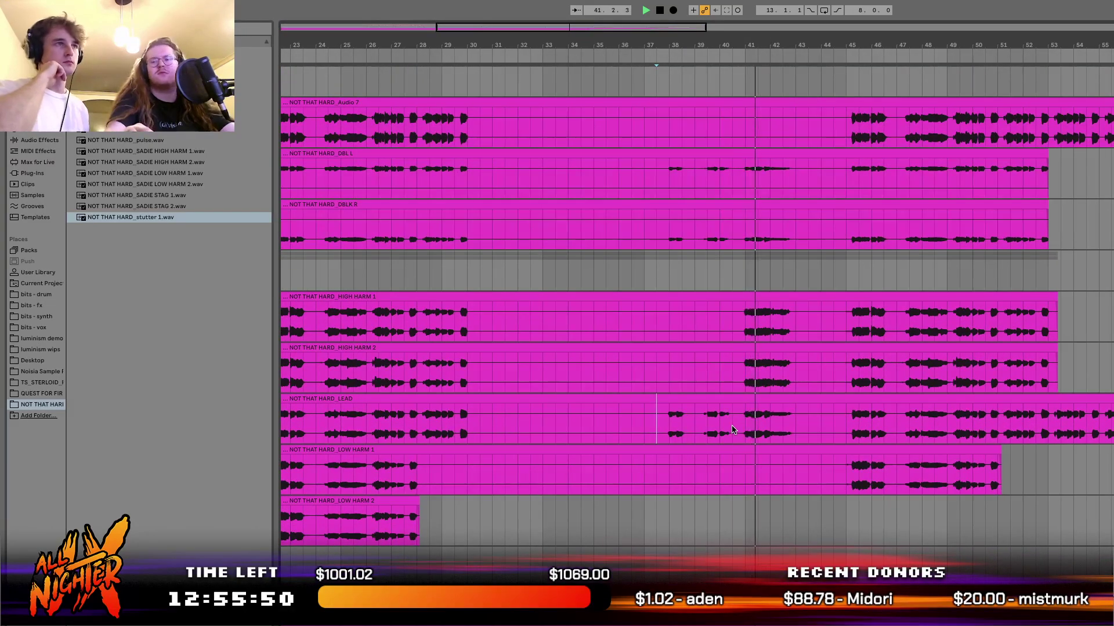
{"action": "scroll", "coordinate": [732, 429], "scroll_direction": "up", "scroll_amount": 3}
{"action": "scroll", "coordinate": [879, 394], "scroll_direction": "down", "scroll_amount": 8}
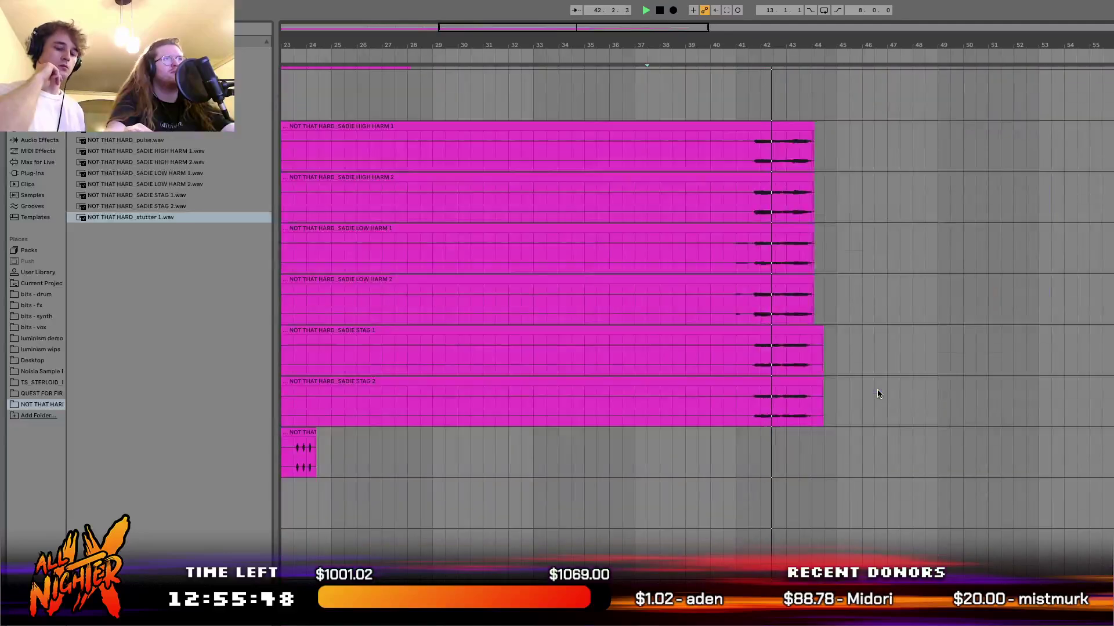
{"action": "scroll", "coordinate": [879, 394], "scroll_direction": "up", "scroll_amount": 3}
{"action": "key", "text": "space"}
Play the SADIE harmony and stag stems from just before bar 42, and stop near the end of bar 43.
{"action": "scroll", "coordinate": [721, 288], "scroll_direction": "left", "scroll_amount": 10}
{"action": "scroll", "coordinate": [720, 290], "scroll_direction": "right", "scroll_amount": 10}
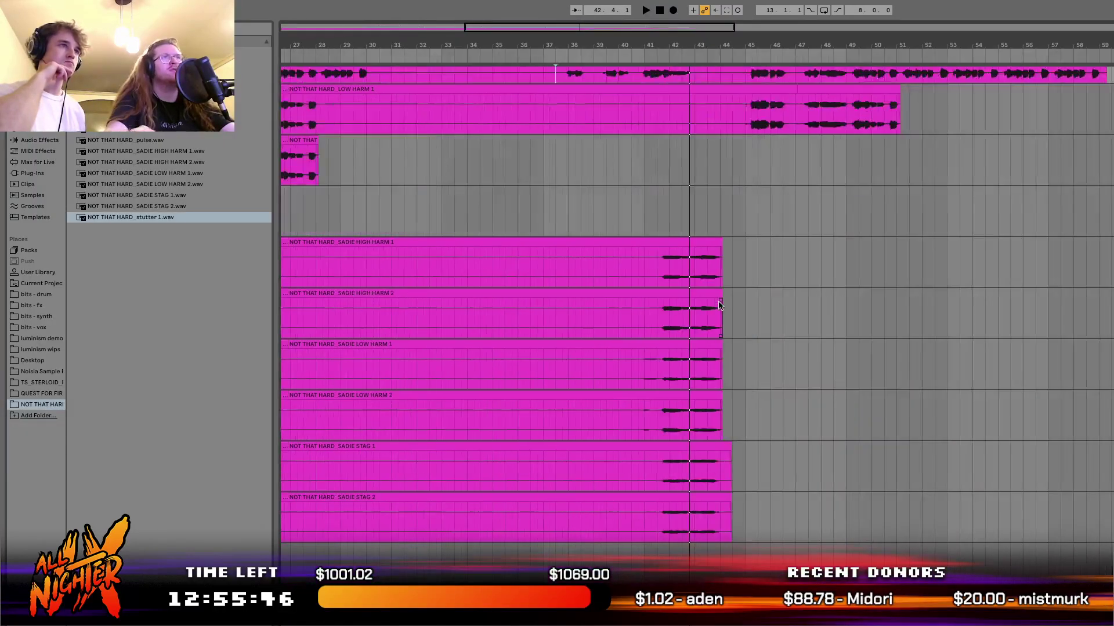
{"action": "scroll", "coordinate": [719, 306], "scroll_direction": "up", "scroll_amount": 5}
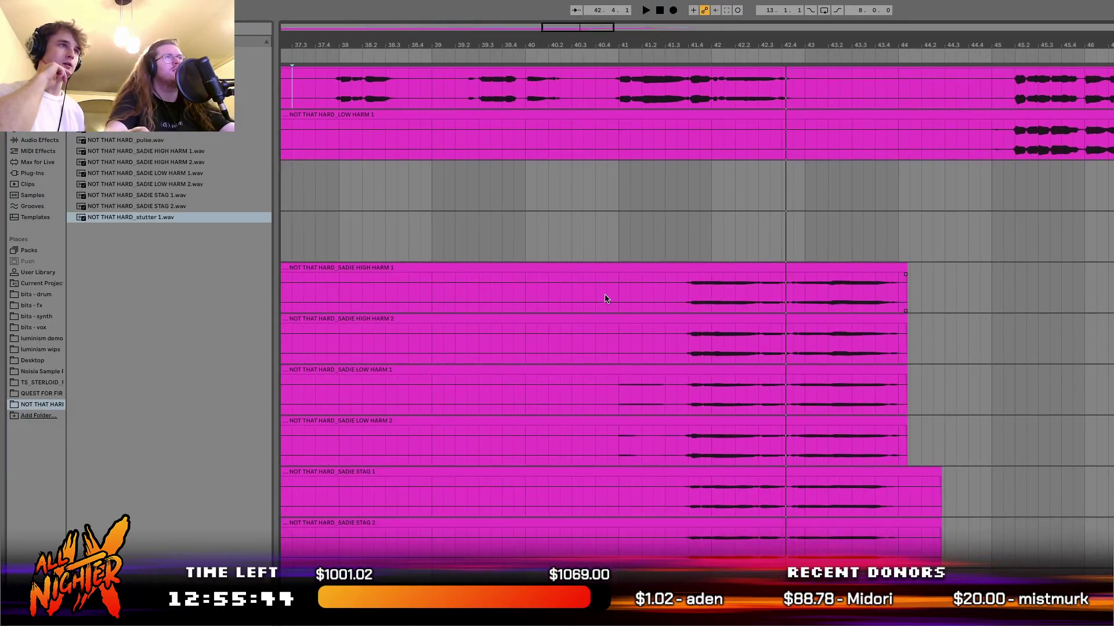
{"action": "left_click", "coordinate": [620, 258]}
{"action": "key", "text": "space"}
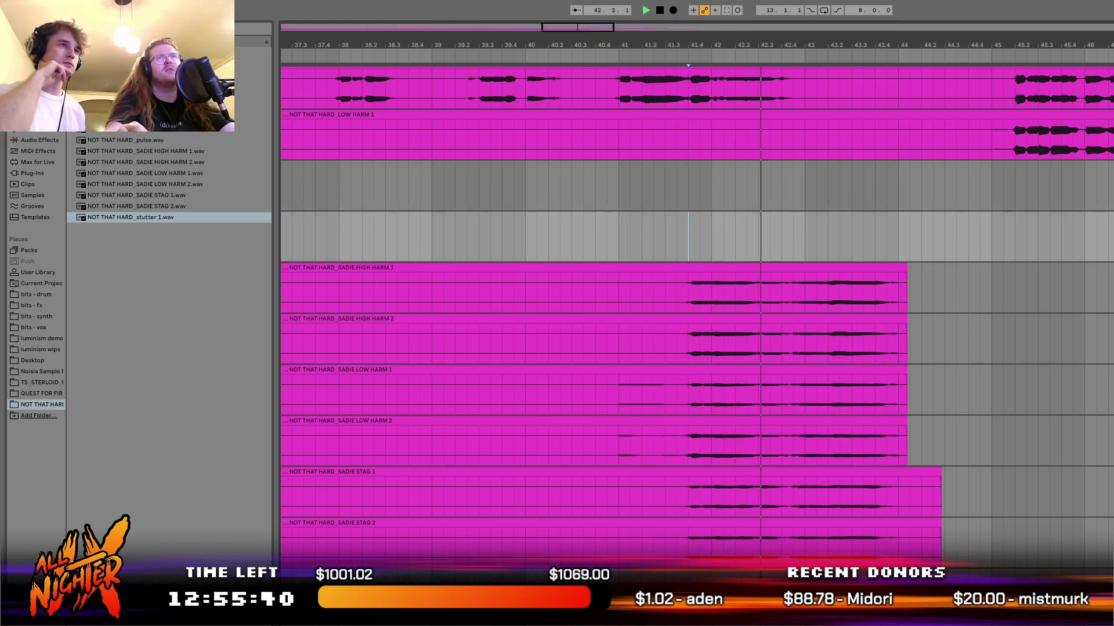
{"action": "scroll", "coordinate": [1020, 360], "scroll_direction": "down", "scroll_amount": 2}
{"action": "scroll", "coordinate": [714, 246], "scroll_direction": "up", "scroll_amount": 2}
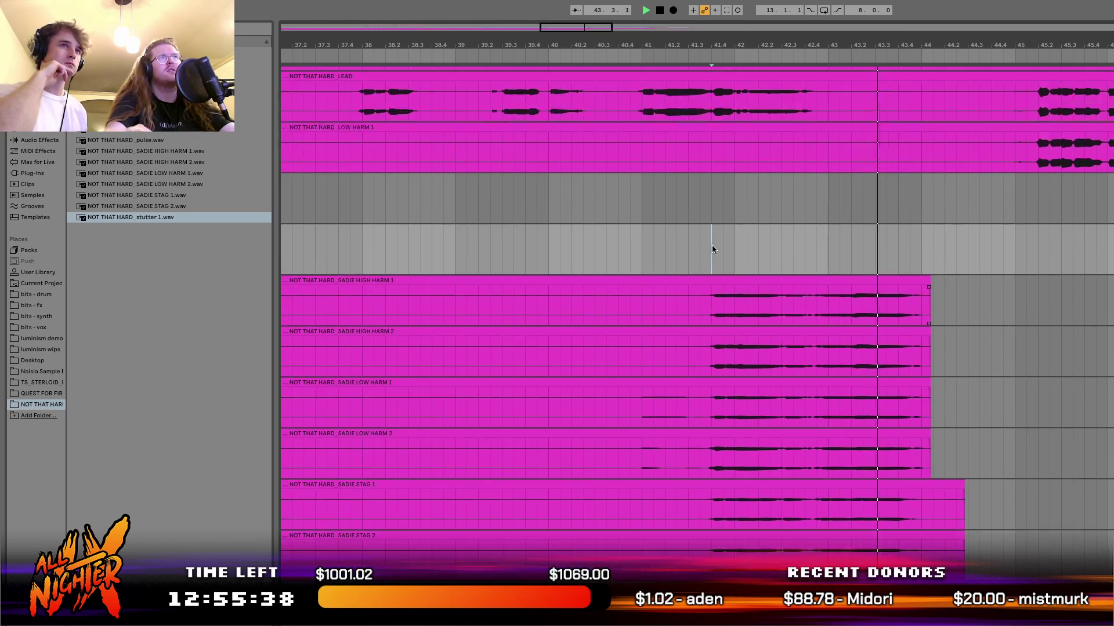
{"action": "scroll", "coordinate": [712, 246], "scroll_direction": "left", "scroll_amount": 1}
{"action": "scroll", "coordinate": [882, 186], "scroll_direction": "up", "scroll_amount": 5}
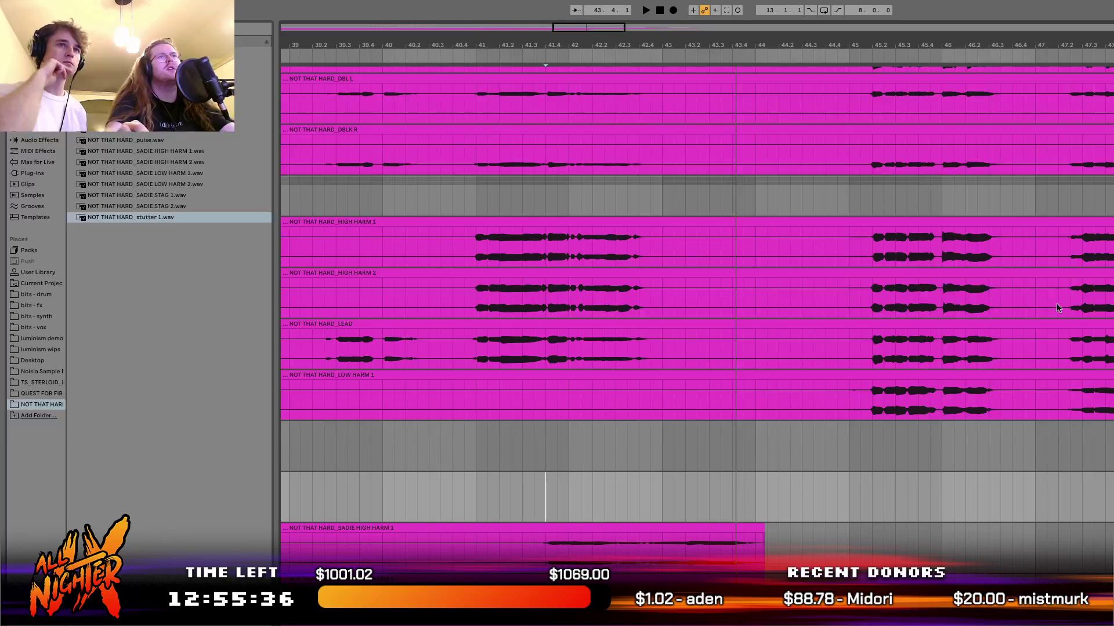
Select the SADIE HIGH HARM 1 to SADIE STAG 2 audio from about bar 41 to bar 45, and stop playback.
{"action": "scroll", "coordinate": [941, 452], "scroll_direction": "down", "scroll_amount": 5}
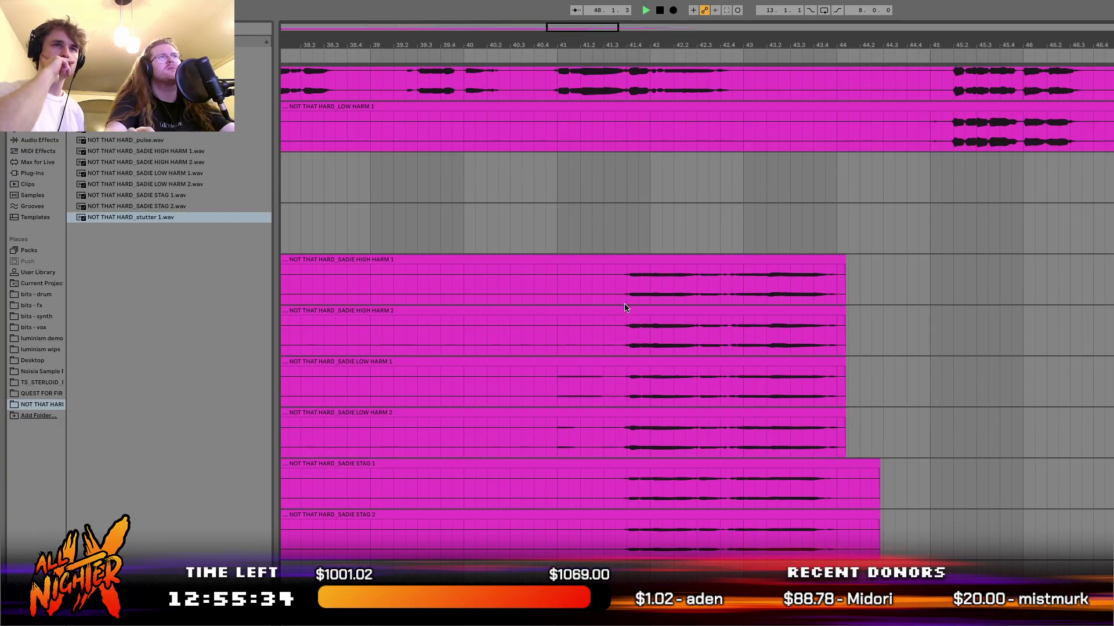
{"action": "left_click_drag", "start_coordinate": [627, 293], "coordinate": [732, 337]}
{"action": "left_click_drag", "start_coordinate": [805, 410], "coordinate": [986, 526]}
{"action": "scroll", "coordinate": [986, 525], "scroll_direction": "down", "scroll_amount": 5}
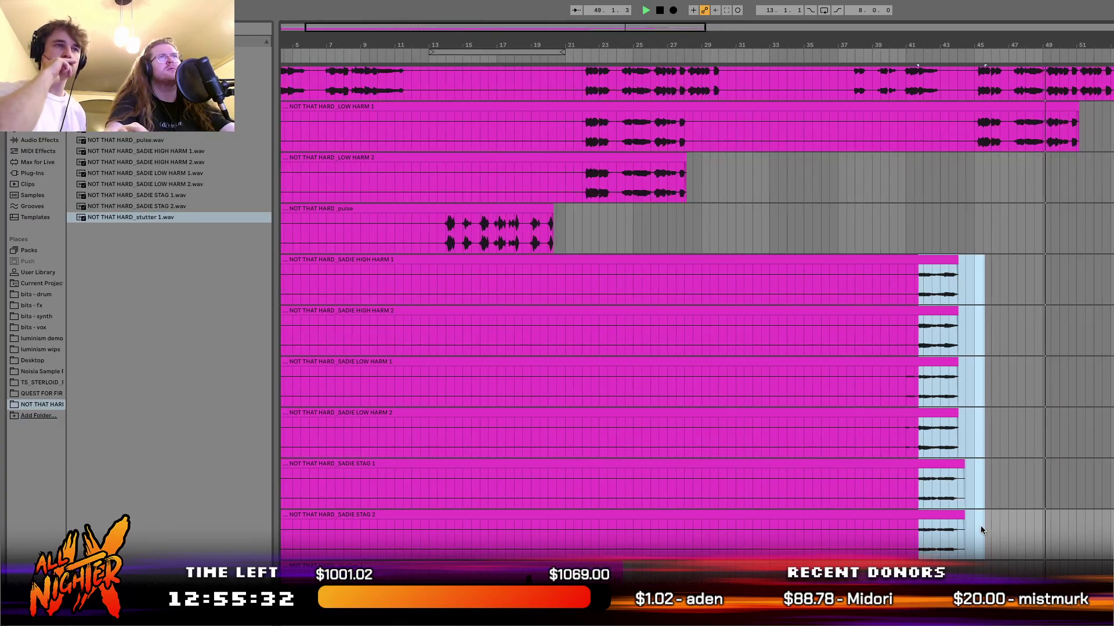
{"action": "scroll", "coordinate": [980, 525], "scroll_direction": "up", "scroll_amount": 3}
{"action": "scroll", "coordinate": [981, 526], "scroll_direction": "right", "scroll_amount": 1}
{"action": "key", "text": "space"}
Select the LOW HARM 1 clip and compare where it ends with the instrumental clips around bar 51.
{"action": "scroll", "coordinate": [980, 526], "scroll_direction": "up", "scroll_amount": 4}
{"action": "scroll", "coordinate": [980, 526], "scroll_direction": "right", "scroll_amount": 2}
{"action": "scroll", "coordinate": [874, 460], "scroll_direction": "up", "scroll_amount": 6}
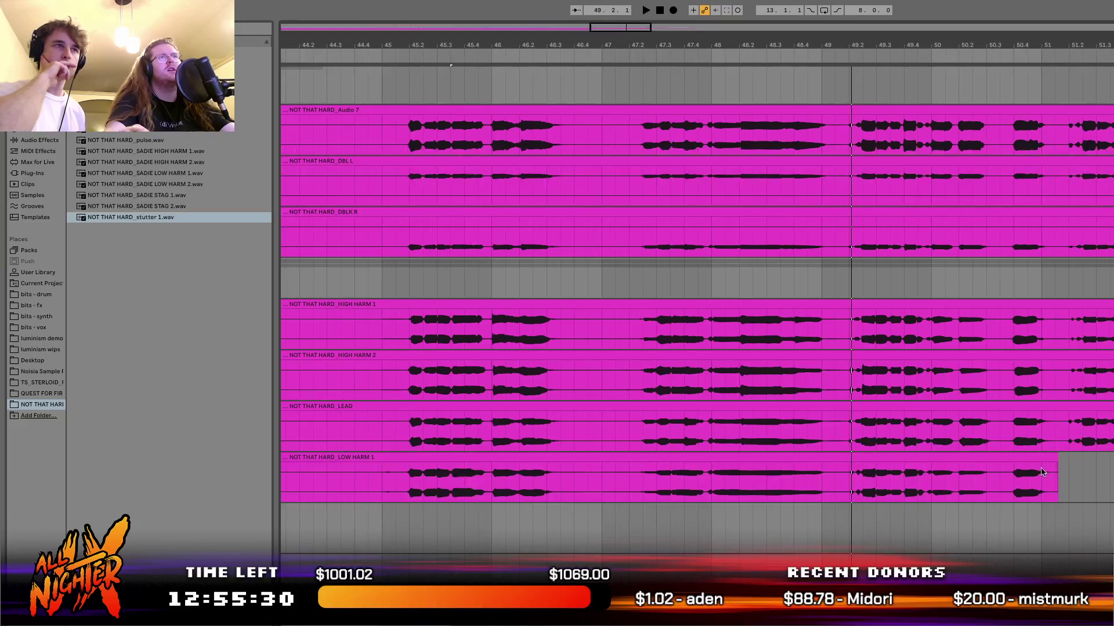
{"action": "left_click", "coordinate": [1053, 457]}
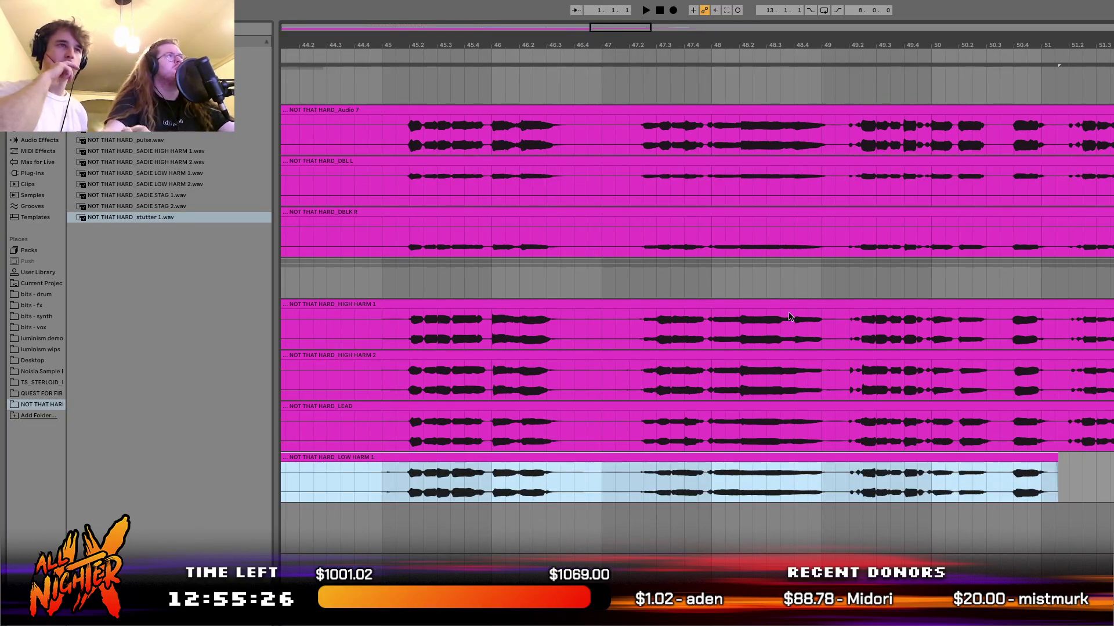
{"action": "scroll", "coordinate": [772, 225], "scroll_direction": "up", "scroll_amount": 10}
{"action": "scroll", "coordinate": [772, 225], "scroll_direction": "down", "scroll_amount": 10}
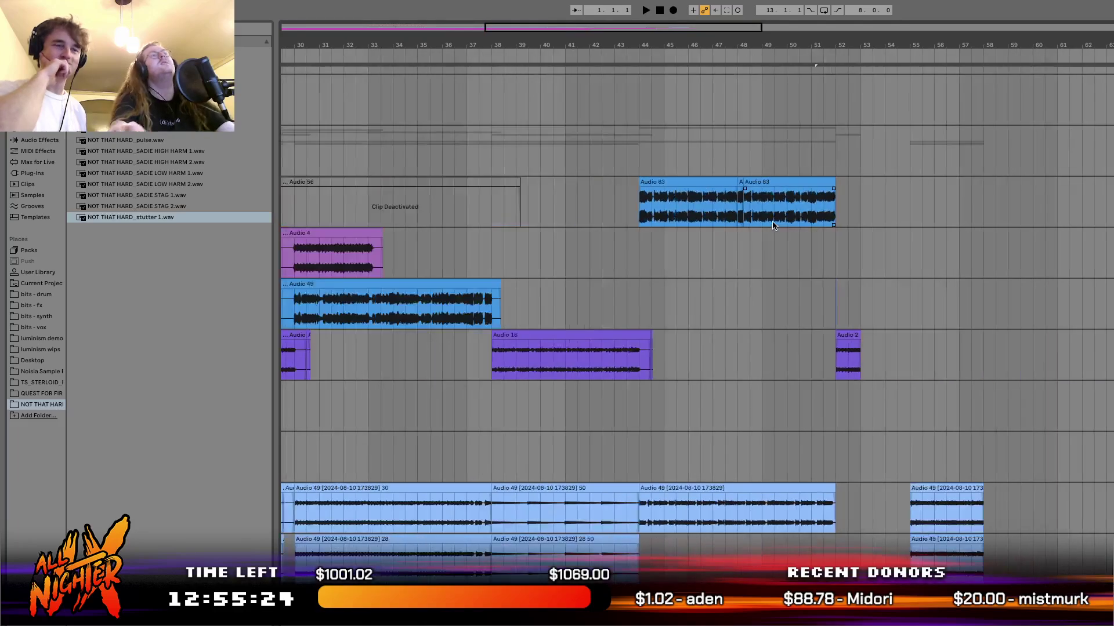
Play the vocal stems from bar 22 against the instrumental, compare the tracks, and stop just after bar 24.
{"action": "scroll", "coordinate": [772, 225], "scroll_direction": "left", "scroll_amount": 3}
{"action": "scroll", "coordinate": [772, 225], "scroll_direction": "down", "scroll_amount": 1}
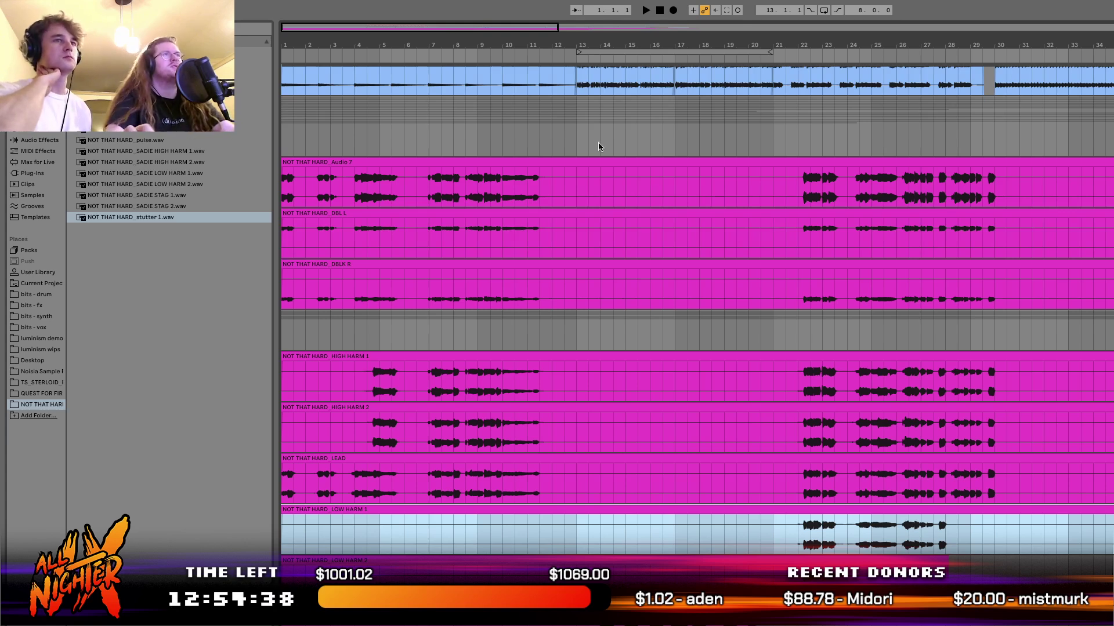
{"action": "left_click", "coordinate": [804, 196]}
{"action": "key", "text": "space"}
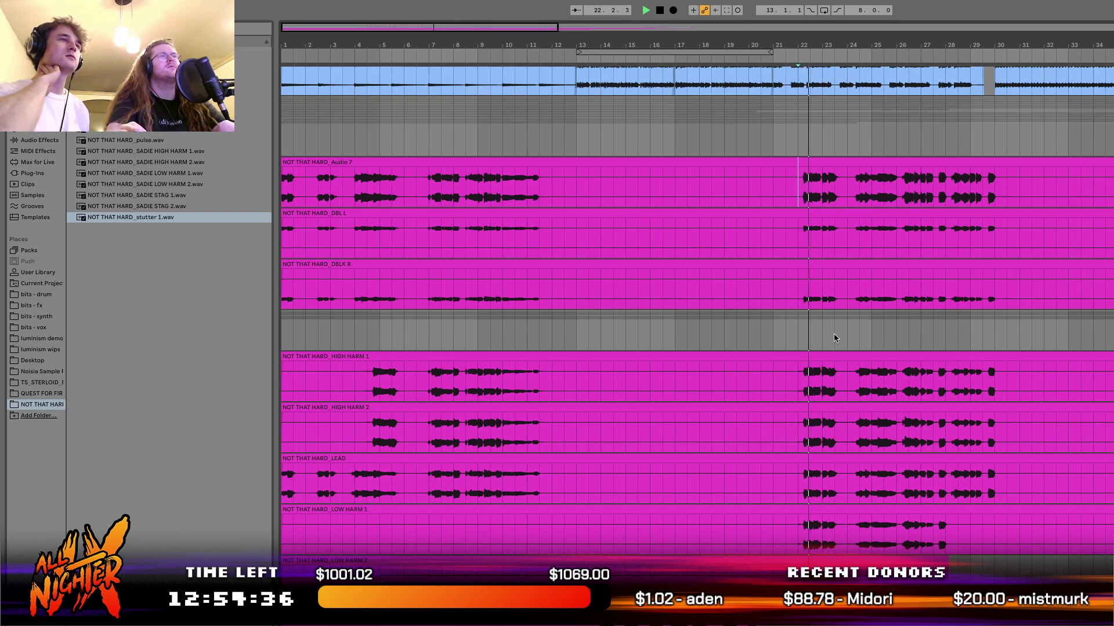
{"action": "scroll", "coordinate": [834, 335], "scroll_direction": "down", "scroll_amount": 2}
{"action": "scroll", "coordinate": [834, 335], "scroll_direction": "up", "scroll_amount": 4}
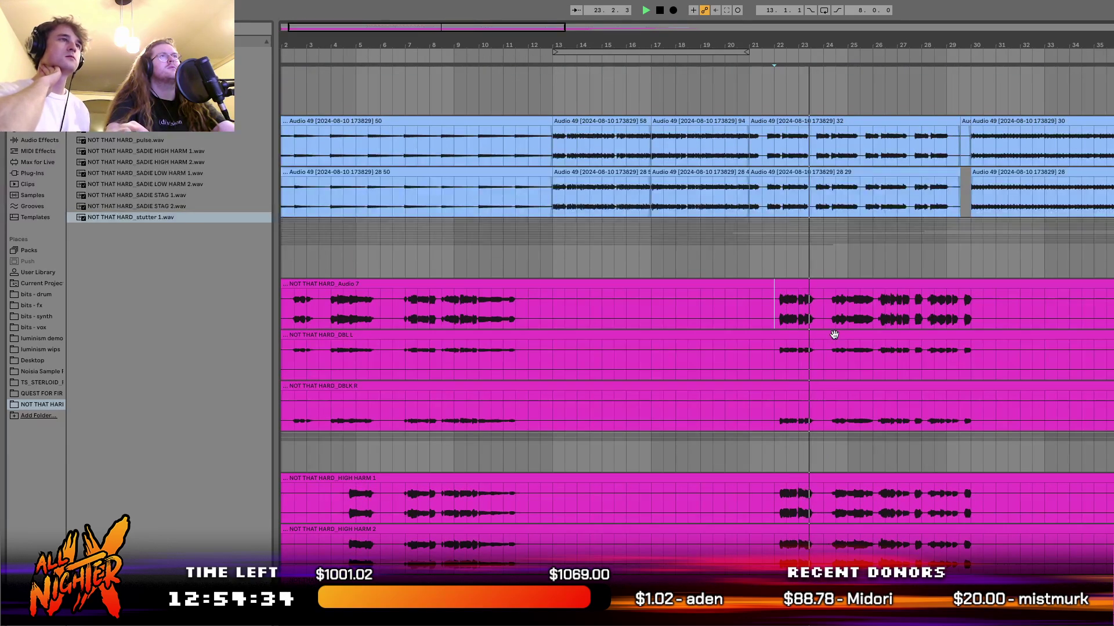
{"action": "scroll", "coordinate": [833, 335], "scroll_direction": "down", "scroll_amount": 6}
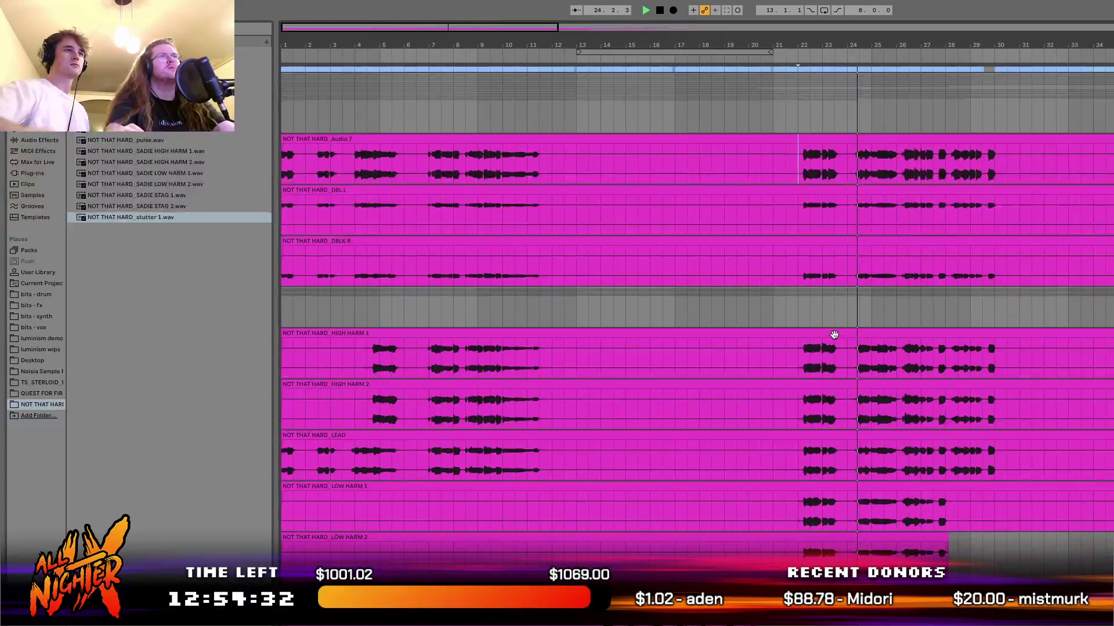
{"action": "scroll", "coordinate": [607, 250], "scroll_direction": "up", "scroll_amount": 3}
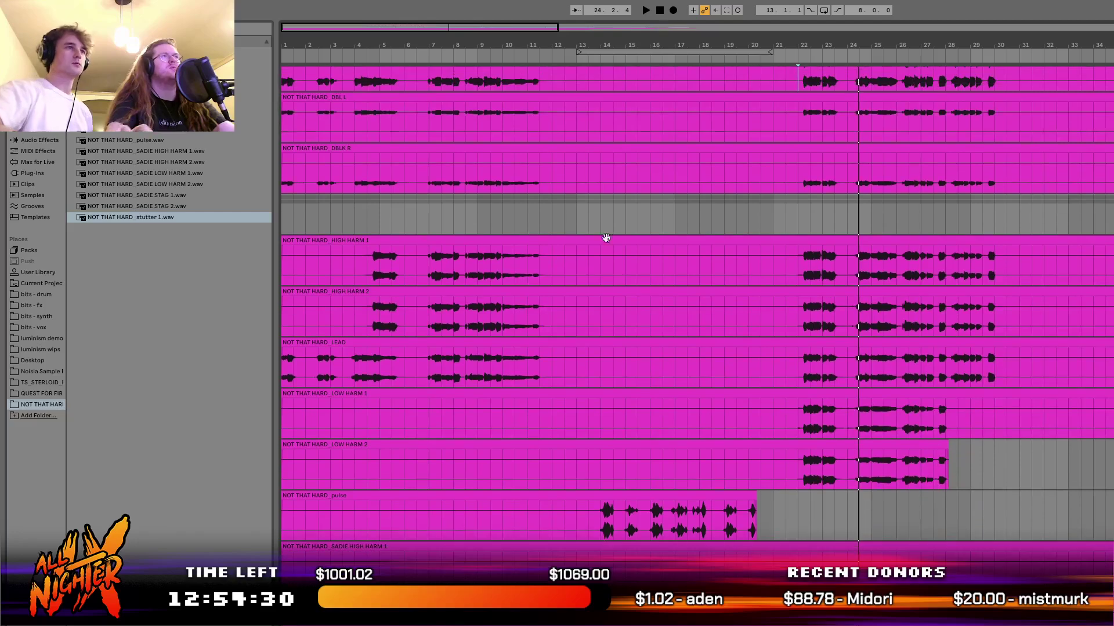
{"action": "scroll", "coordinate": [761, 265], "scroll_direction": "up", "scroll_amount": 2}
{"action": "key", "text": "space"}
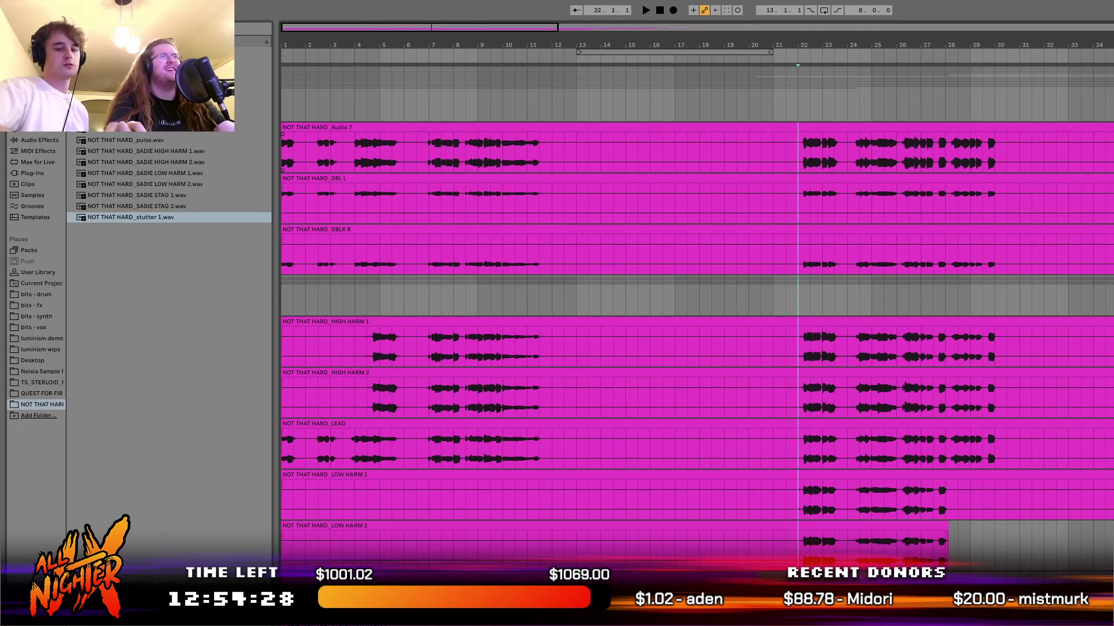
Split the vocal clips from Audio 7 down to LOW HARM 2 at bar 22.
{"action": "scroll", "coordinate": [797, 542], "scroll_direction": "right", "scroll_amount": 5}
{"action": "key", "text": "ctrl+e"}
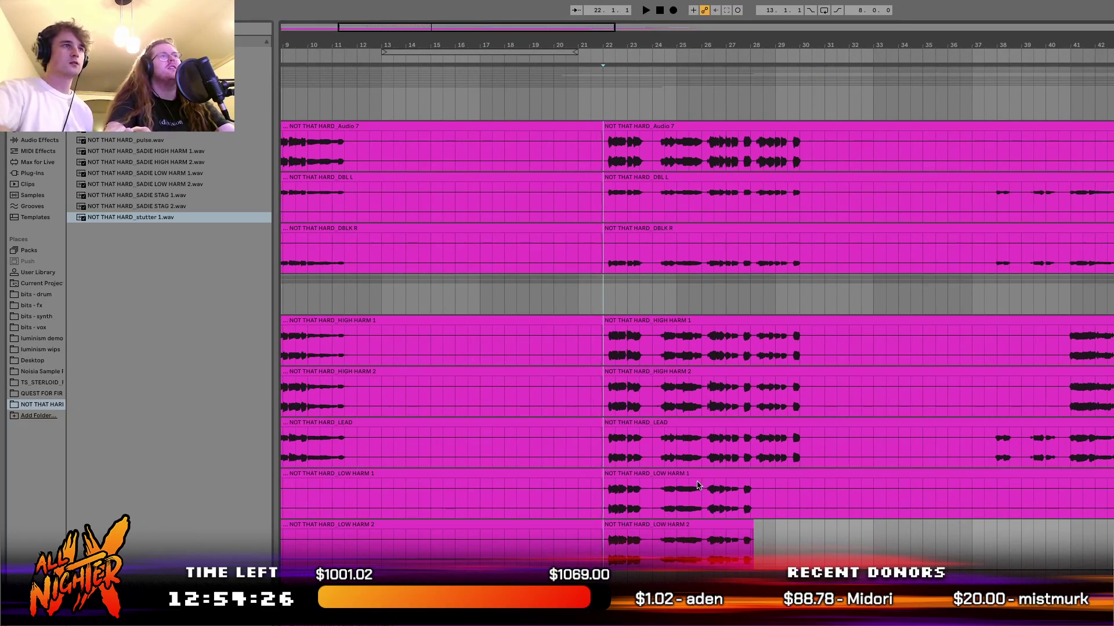
{"action": "left_click", "coordinate": [676, 521]}
{"action": "scroll", "coordinate": [674, 522], "scroll_direction": "left", "scroll_amount": 1}
{"action": "left_click", "coordinate": [667, 140], "text": "shift"}
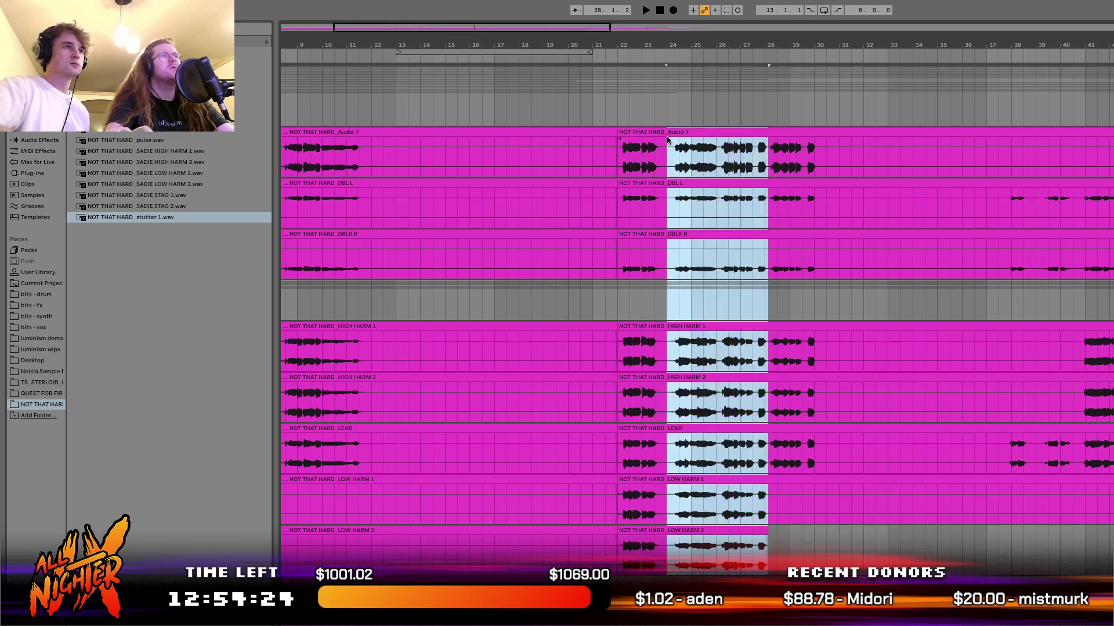
{"action": "scroll", "coordinate": [667, 140], "scroll_direction": "left", "scroll_amount": 4}
{"action": "left_click", "coordinate": [816, 185]}
{"action": "scroll", "coordinate": [817, 196], "scroll_direction": "right", "scroll_amount": 10}
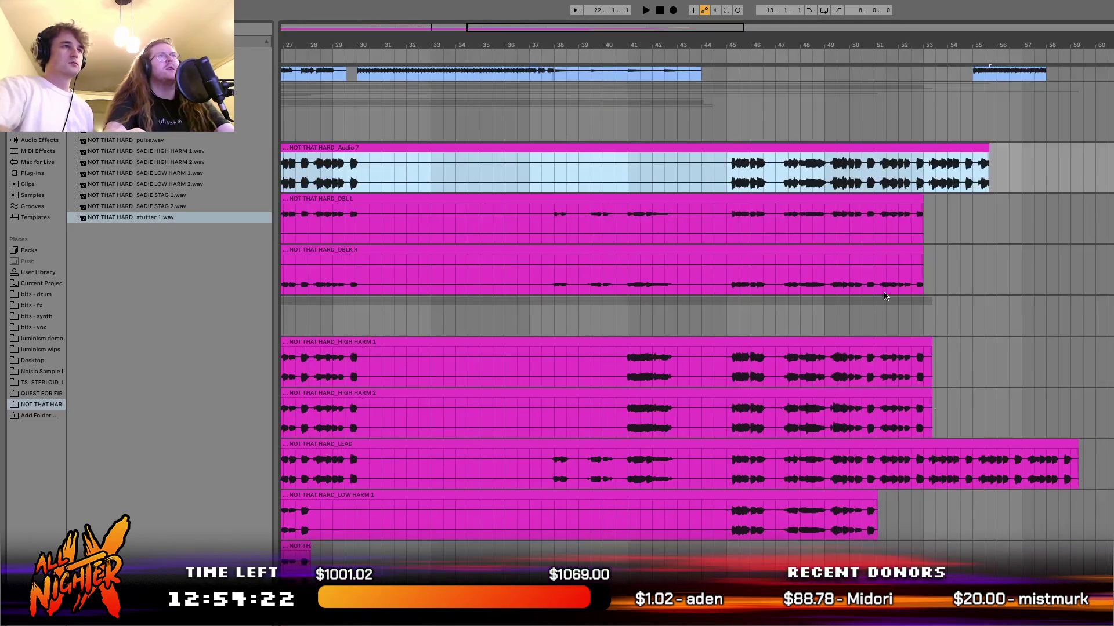
{"action": "scroll", "coordinate": [696, 313], "scroll_direction": "down", "scroll_amount": 10}
{"action": "scroll", "coordinate": [696, 313], "scroll_direction": "left", "scroll_amount": 2}
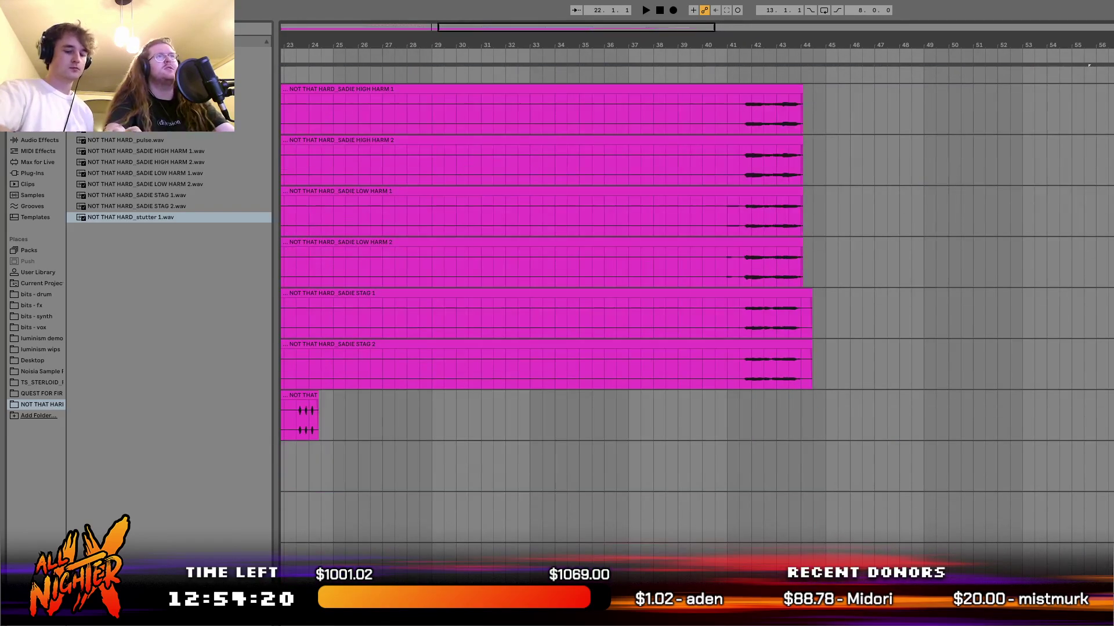
{"action": "key", "text": "ctrl+a"}
{"action": "left_click", "coordinate": [868, 197]}
{"action": "scroll", "coordinate": [676, 197], "scroll_direction": "left", "scroll_amount": 4}
{"action": "scroll", "coordinate": [676, 197], "scroll_direction": "up", "scroll_amount": 9}
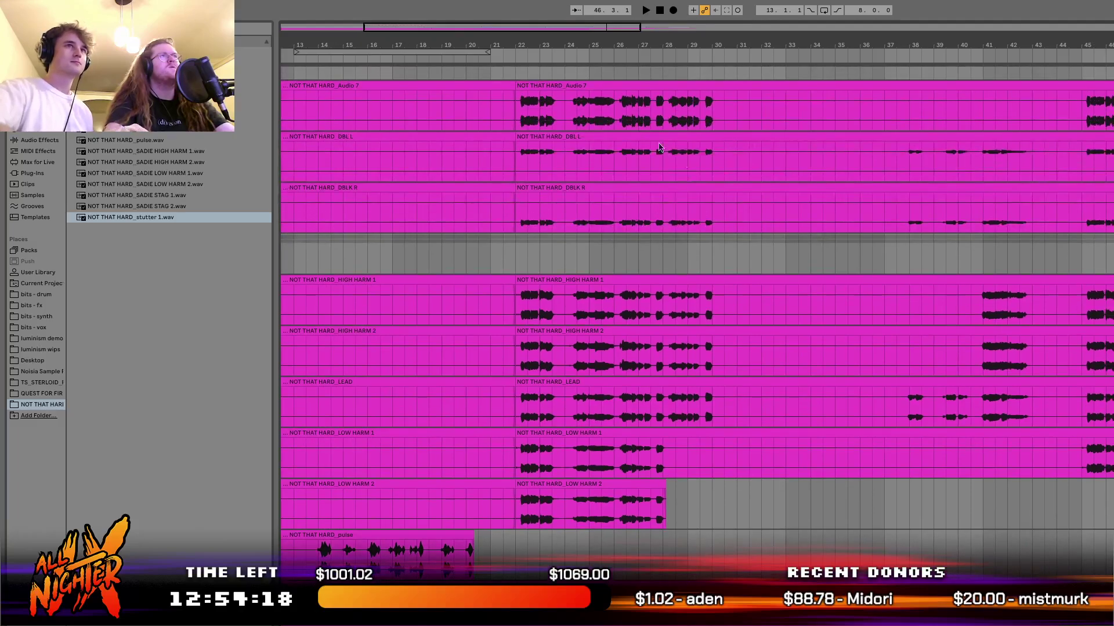
Select the vocal section from bar 22 to the end of the stems, from Audio 7 down past LOW HARM 2.
{"action": "left_click", "coordinate": [616, 93]}
{"action": "scroll", "coordinate": [696, 122], "scroll_direction": "down", "scroll_amount": 1}
{"action": "scroll", "coordinate": [696, 122], "scroll_direction": "right", "scroll_amount": 2}
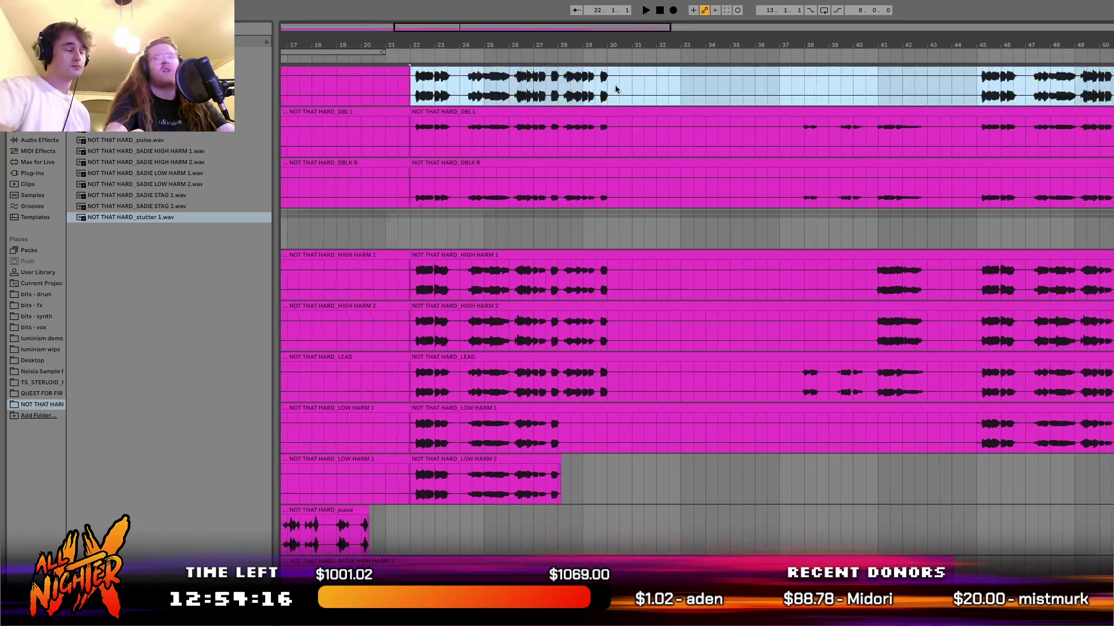
{"action": "scroll", "coordinate": [696, 313], "scroll_direction": "right", "scroll_amount": 3}
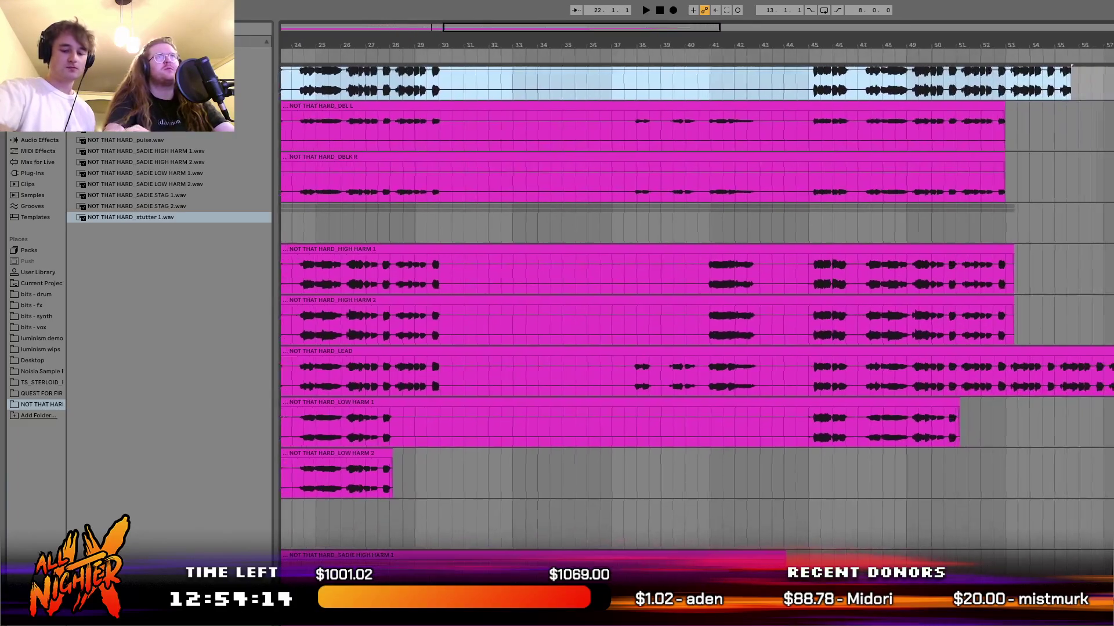
{"action": "left_click", "coordinate": [1108, 542], "text": "shift"}
{"action": "scroll", "coordinate": [696, 313], "scroll_direction": "left", "scroll_amount": 8}
{"action": "scroll", "coordinate": [696, 313], "scroll_direction": "up", "scroll_amount": 4}
{"action": "scroll", "coordinate": [927, 262], "scroll_direction": "down", "scroll_amount": 2}
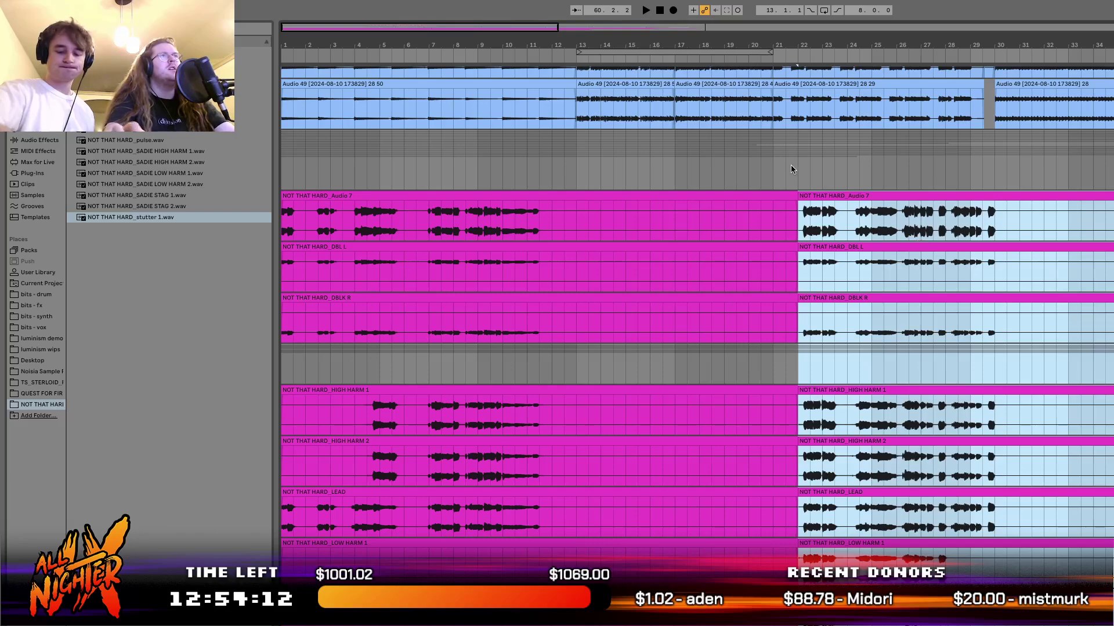
Try to move the selected vocal section from bar 22 to bar 12.3, and undo the move.
{"action": "scroll", "coordinate": [812, 207], "scroll_direction": "down", "scroll_amount": 3}
{"action": "scroll", "coordinate": [812, 207], "scroll_direction": "up", "scroll_amount": 2}
{"action": "left_click_drag", "start_coordinate": [828, 180], "coordinate": [599, 179]}
{"action": "scroll", "coordinate": [600, 177], "scroll_direction": "up", "scroll_amount": 2}
{"action": "scroll", "coordinate": [599, 172], "scroll_direction": "down", "scroll_amount": 2}
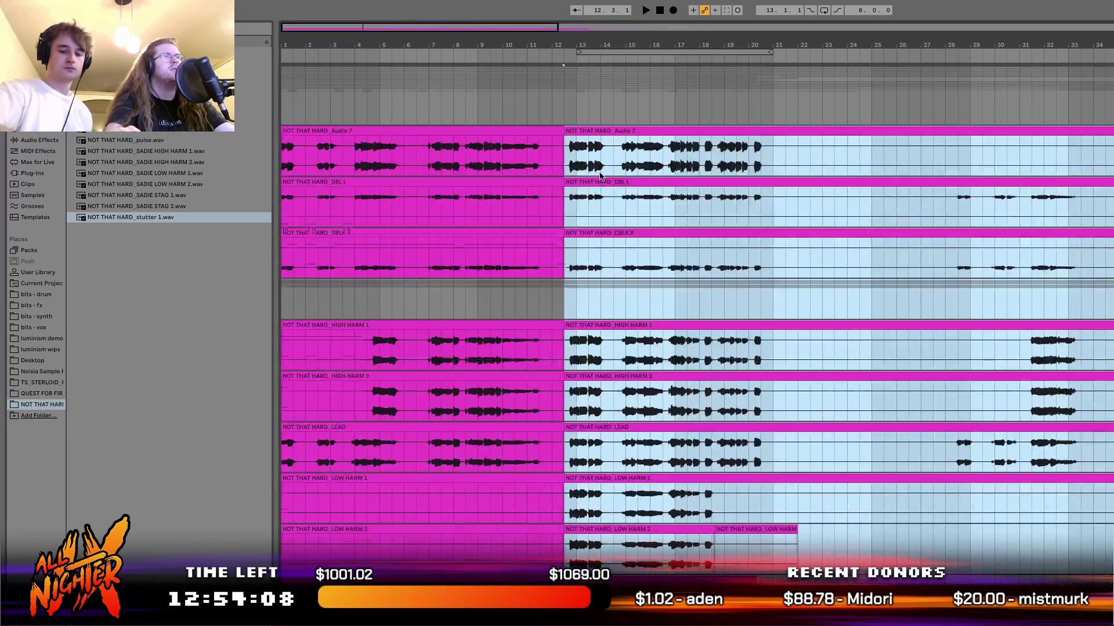
{"action": "key", "text": "ctrl+z"}
Move the selected vocal section from bar 22 to bar 13, and audition its start against the instrumental.
{"action": "left_click_drag", "start_coordinate": [828, 152], "coordinate": [606, 141]}
{"action": "key", "text": "space"}
{"action": "scroll", "coordinate": [606, 141], "scroll_direction": "up", "scroll_amount": 3}
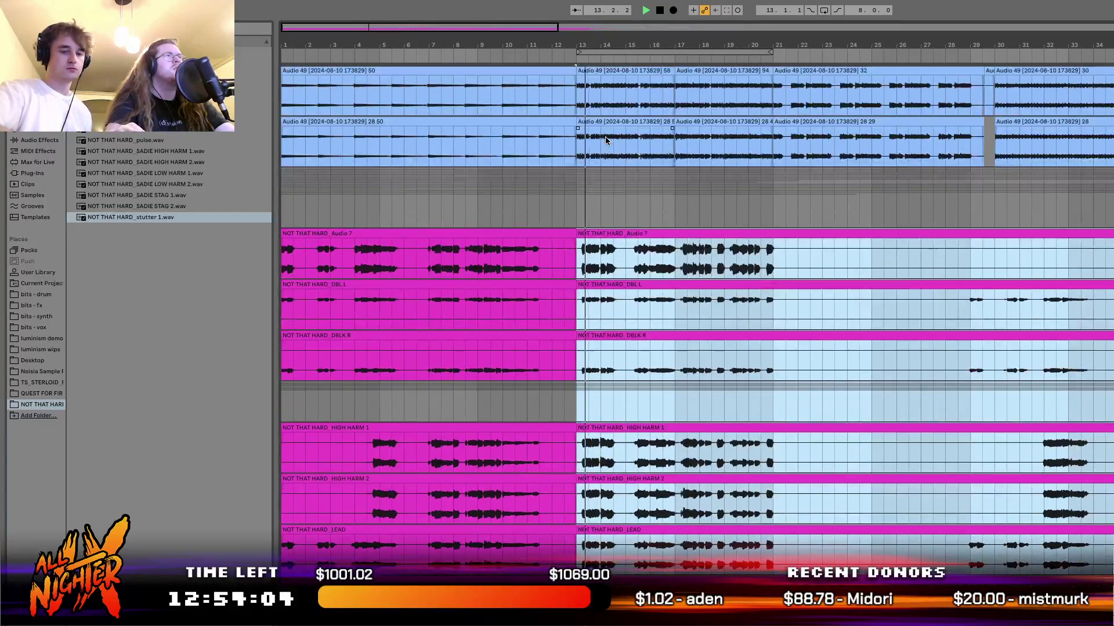
{"action": "key", "text": "space"}
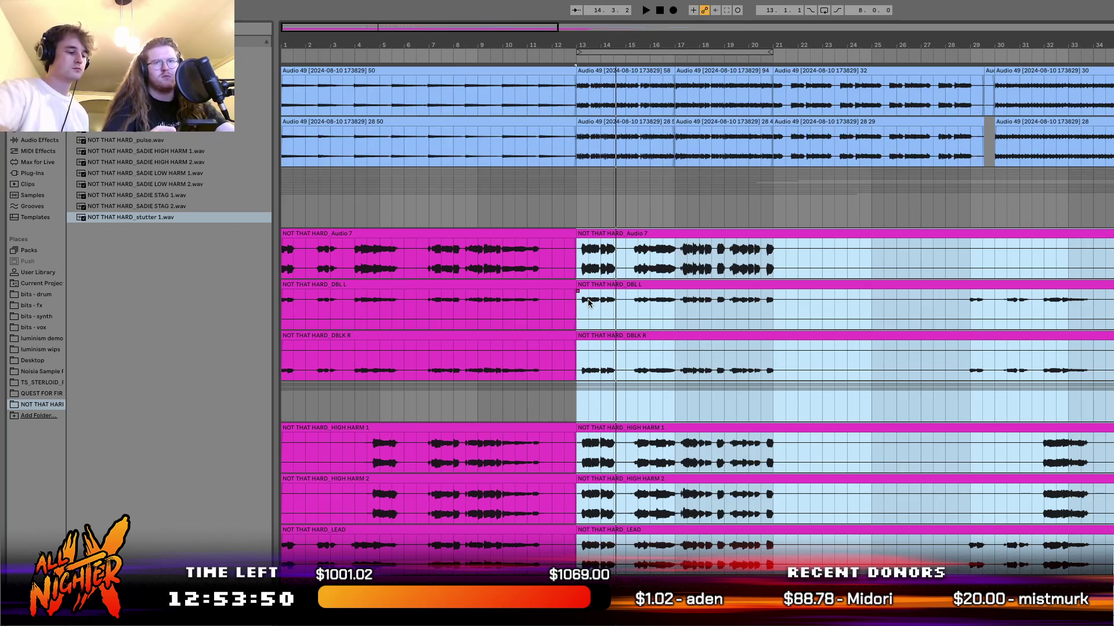
{"action": "key", "text": "space"}
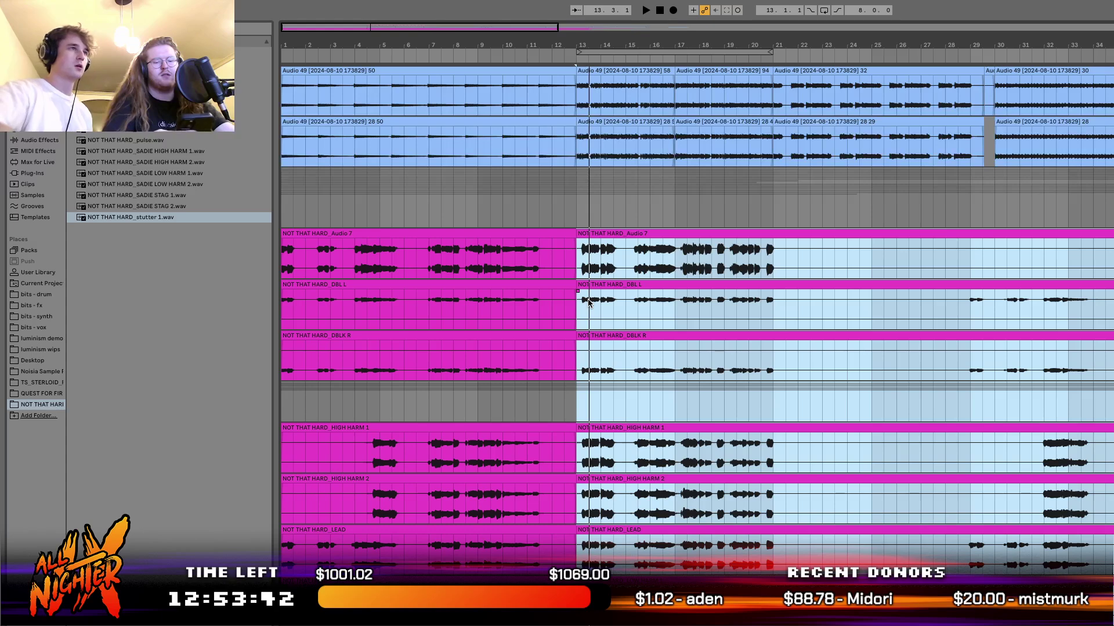
Select only the vocal clips starting at bar 13, from Audio 7 through LOW HARM 2, leaving out the pulse stem.
{"action": "scroll", "coordinate": [588, 301], "scroll_direction": "down", "scroll_amount": 5}
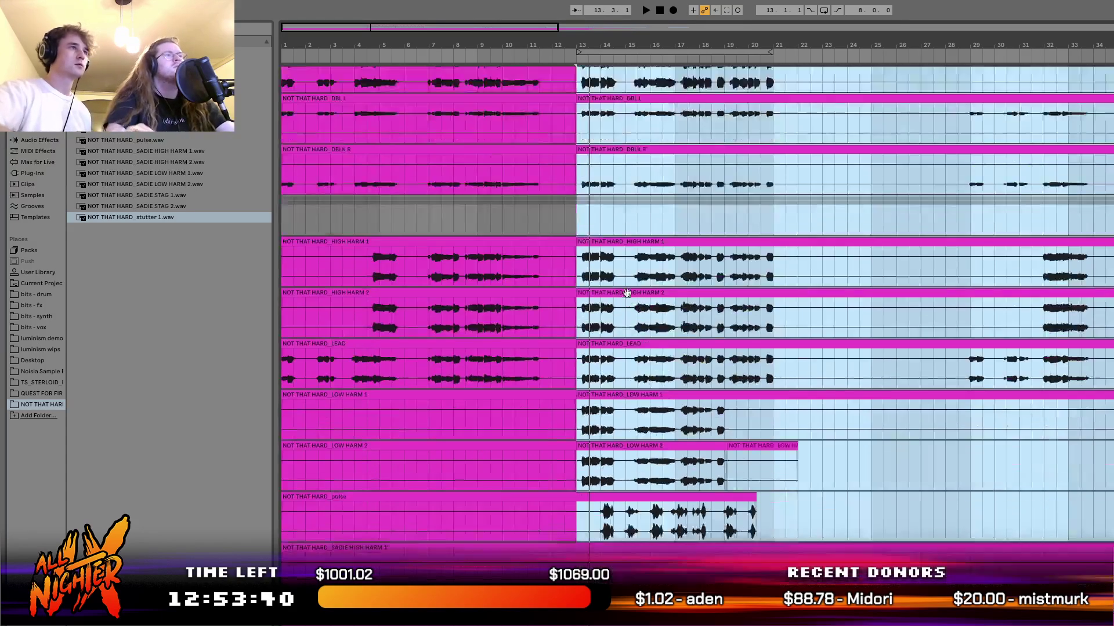
{"action": "scroll", "coordinate": [627, 294], "scroll_direction": "down", "scroll_amount": 1}
{"action": "left_click", "coordinate": [656, 483]}
{"action": "scroll", "coordinate": [654, 481], "scroll_direction": "up", "scroll_amount": 1}
{"action": "left_click", "coordinate": [637, 449]}
{"action": "scroll", "coordinate": [637, 449], "scroll_direction": "up", "scroll_amount": 3}
{"action": "left_click", "coordinate": [622, 159]}
{"action": "scroll", "coordinate": [623, 159], "scroll_direction": "right", "scroll_amount": 5}
{"action": "scroll", "coordinate": [622, 159], "scroll_direction": "down", "scroll_amount": 2}
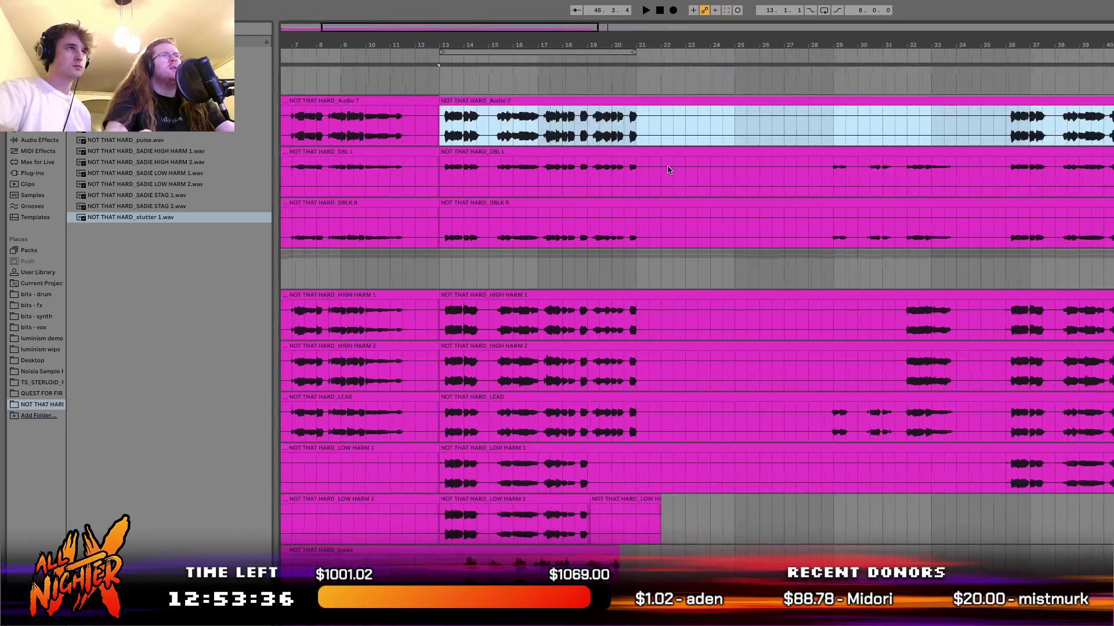
{"action": "left_click", "coordinate": [468, 483], "text": "shift"}
Play the selected vocal section from bar 13 briefly against the instrumental, and stop playback.
{"action": "scroll", "coordinate": [646, 376], "scroll_direction": "left", "scroll_amount": 5}
{"action": "key", "text": "space"}
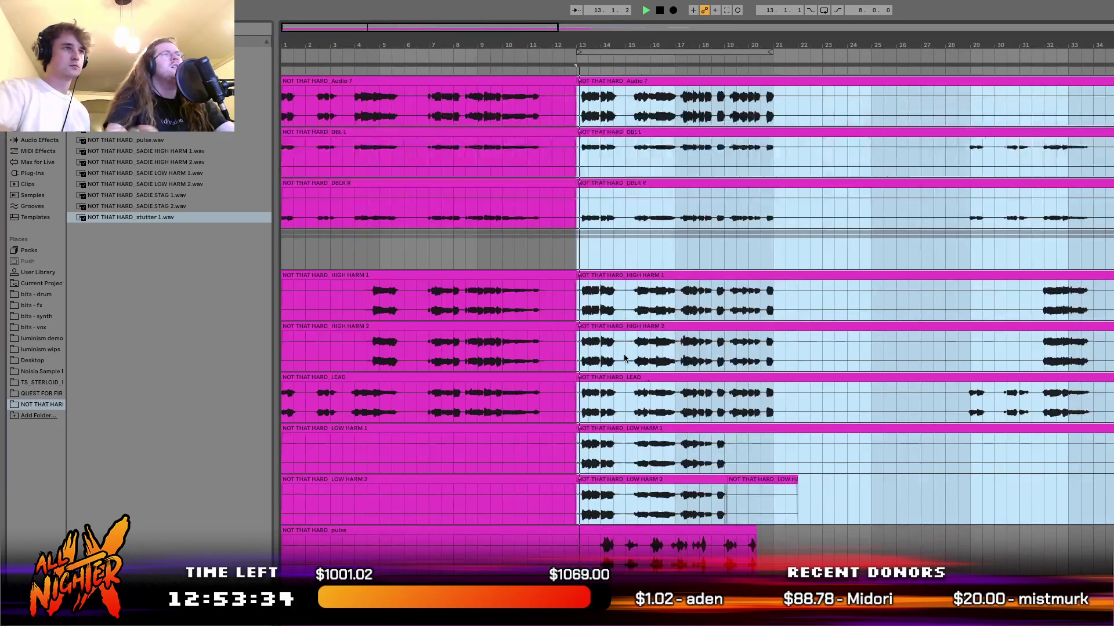
{"action": "scroll", "coordinate": [571, 350], "scroll_direction": "up", "scroll_amount": 4}
{"action": "key", "text": "space"}
Move the selected vocal section one bar later so that it starts at bar 14.
{"action": "scroll", "coordinate": [517, 318], "scroll_direction": "up", "scroll_amount": 5}
{"action": "scroll", "coordinate": [850, 279], "scroll_direction": "right", "scroll_amount": 2}
{"action": "left_click_drag", "start_coordinate": [850, 278], "coordinate": [913, 284]}
Play the vocal section from bar 14 and compare it with the instrumental and pulse stem, stopping in bar 19.
{"action": "key", "text": "space"}
{"action": "scroll", "coordinate": [913, 282], "scroll_direction": "down", "scroll_amount": 1}
{"action": "scroll", "coordinate": [911, 279], "scroll_direction": "down", "scroll_amount": 5}
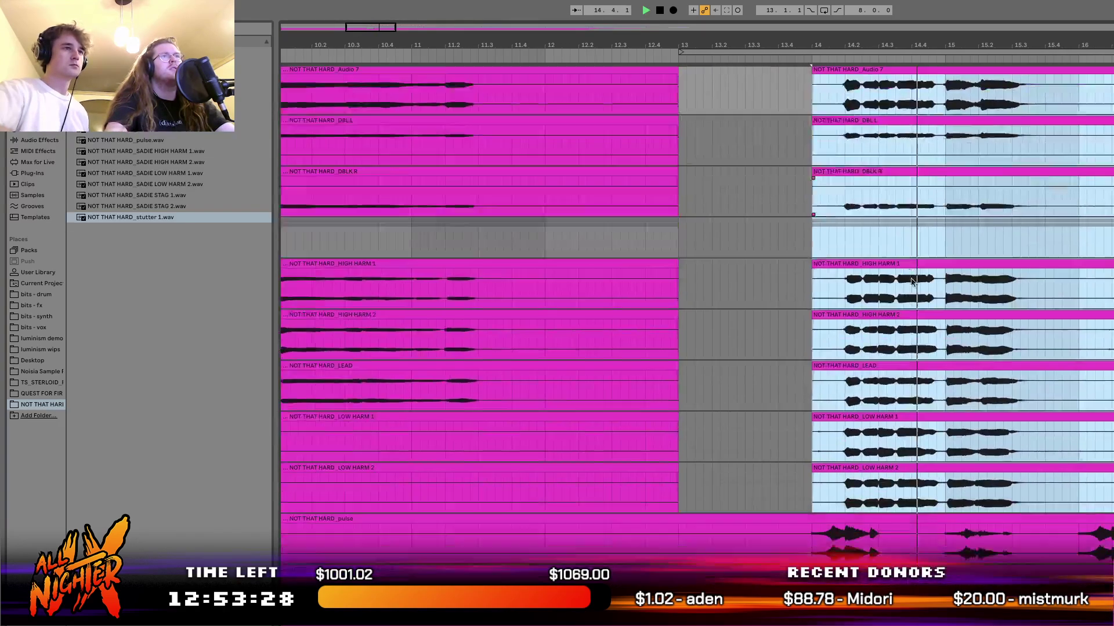
{"action": "scroll", "coordinate": [911, 279], "scroll_direction": "up", "scroll_amount": 4}
{"action": "scroll", "coordinate": [912, 279], "scroll_direction": "right", "scroll_amount": 2}
{"action": "scroll", "coordinate": [911, 283], "scroll_direction": "up", "scroll_amount": 1}
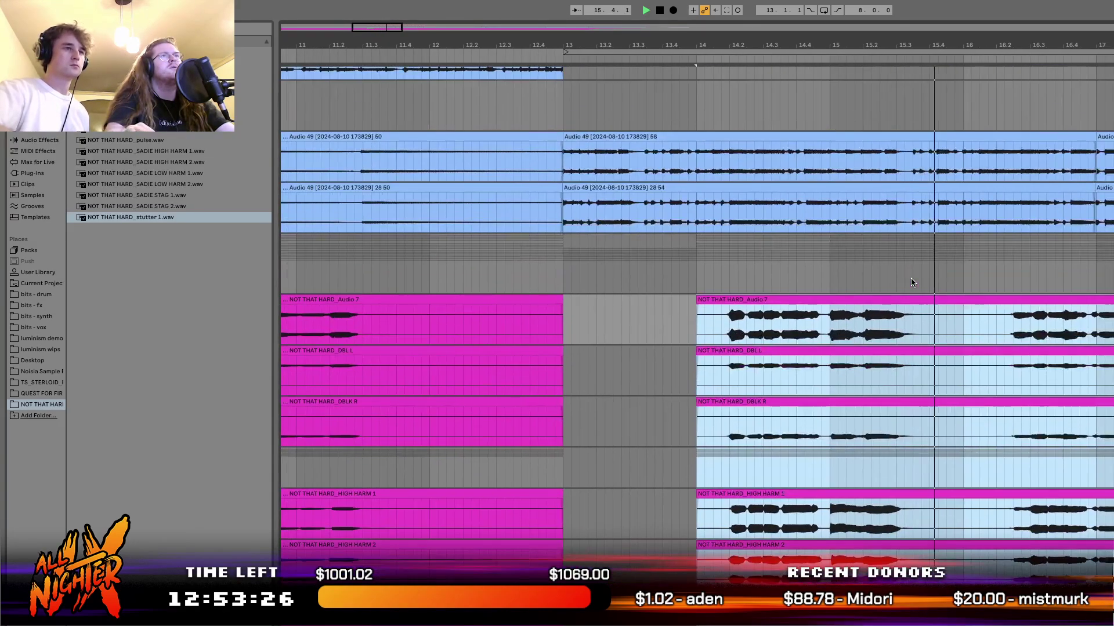
{"action": "scroll", "coordinate": [911, 282], "scroll_direction": "up", "scroll_amount": 2}
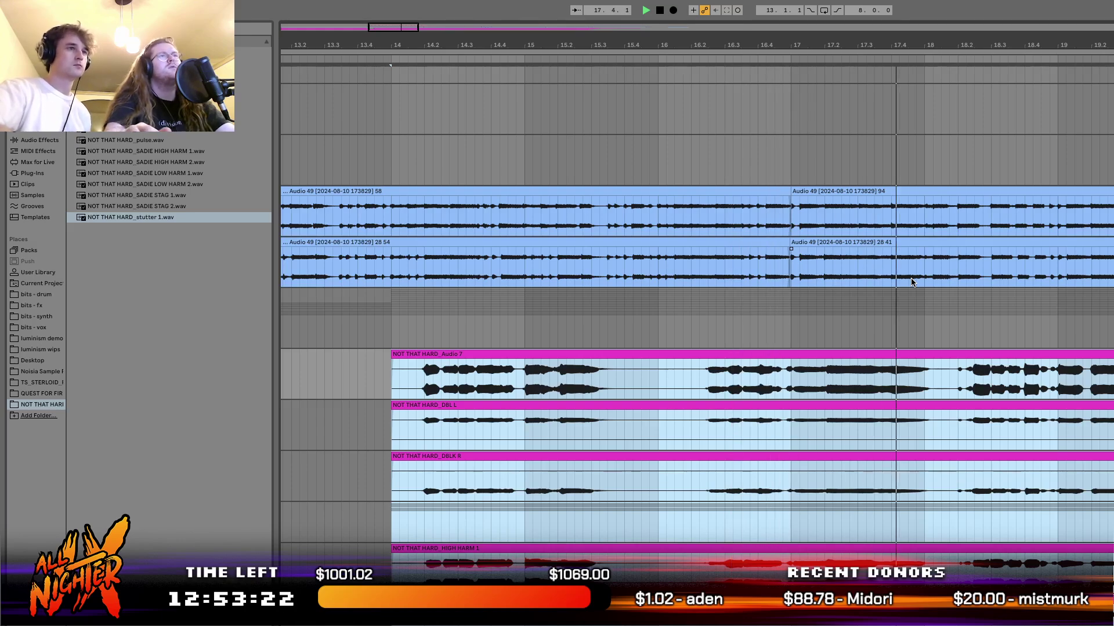
{"action": "scroll", "coordinate": [624, 380], "scroll_direction": "down", "scroll_amount": 3}
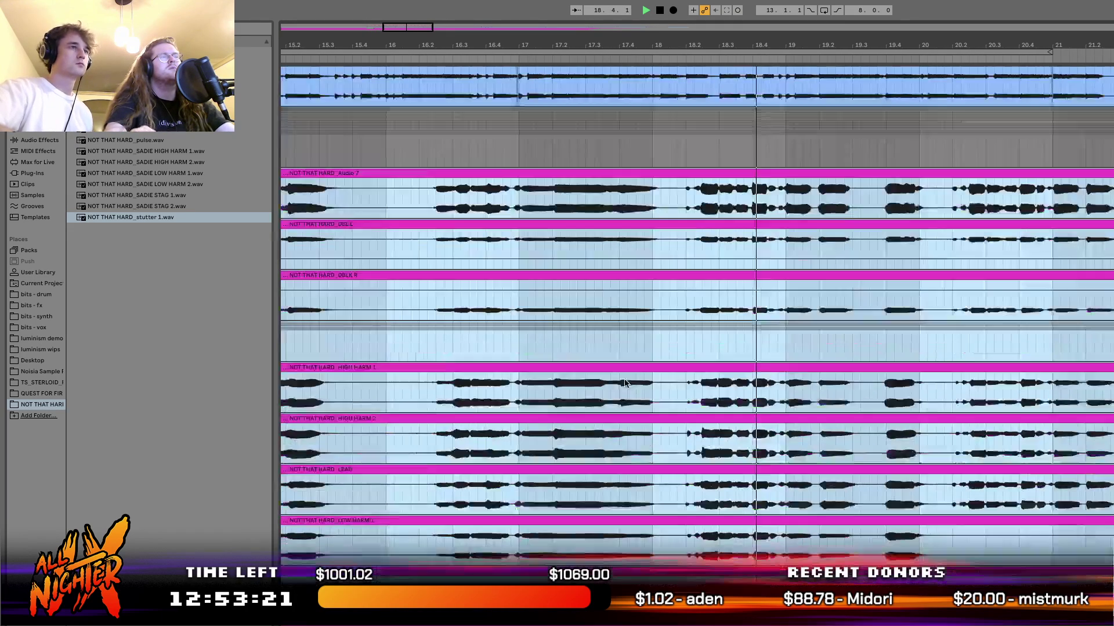
{"action": "scroll", "coordinate": [624, 380], "scroll_direction": "down", "scroll_amount": 4}
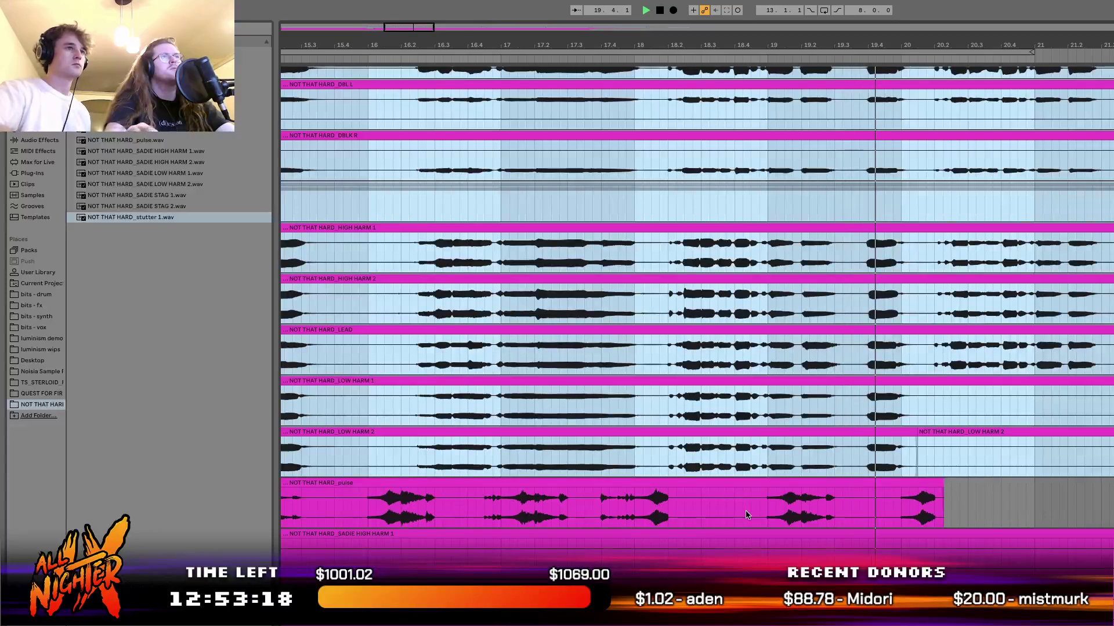
{"action": "scroll", "coordinate": [746, 515], "scroll_direction": "down", "scroll_amount": 3}
{"action": "key", "text": "space"}
Set the playback start in the gap before bar 14, and play the vocals against the instrumental to about bar 18.3.
{"action": "left_click", "coordinate": [463, 513]}
{"action": "left_click", "coordinate": [411, 513]}
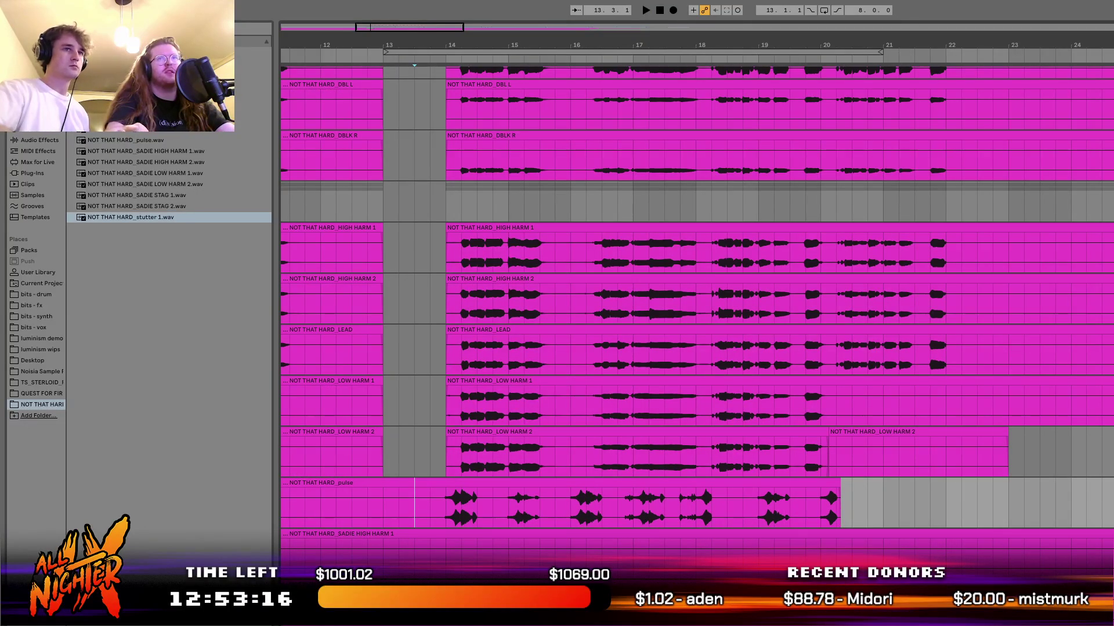
{"action": "left_click", "coordinate": [426, 377]}
{"action": "scroll", "coordinate": [426, 376], "scroll_direction": "up", "scroll_amount": 3}
{"action": "scroll", "coordinate": [426, 377], "scroll_direction": "left", "scroll_amount": 2}
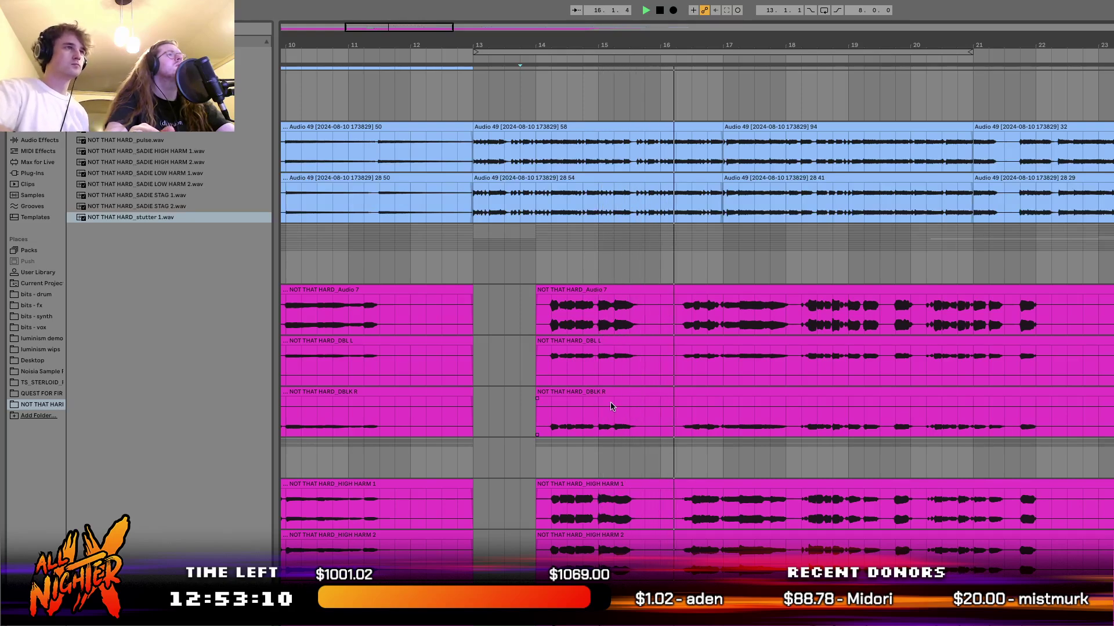
{"action": "scroll", "coordinate": [612, 406], "scroll_direction": "down", "scroll_amount": 3}
{"action": "scroll", "coordinate": [612, 406], "scroll_direction": "left", "scroll_amount": 2}
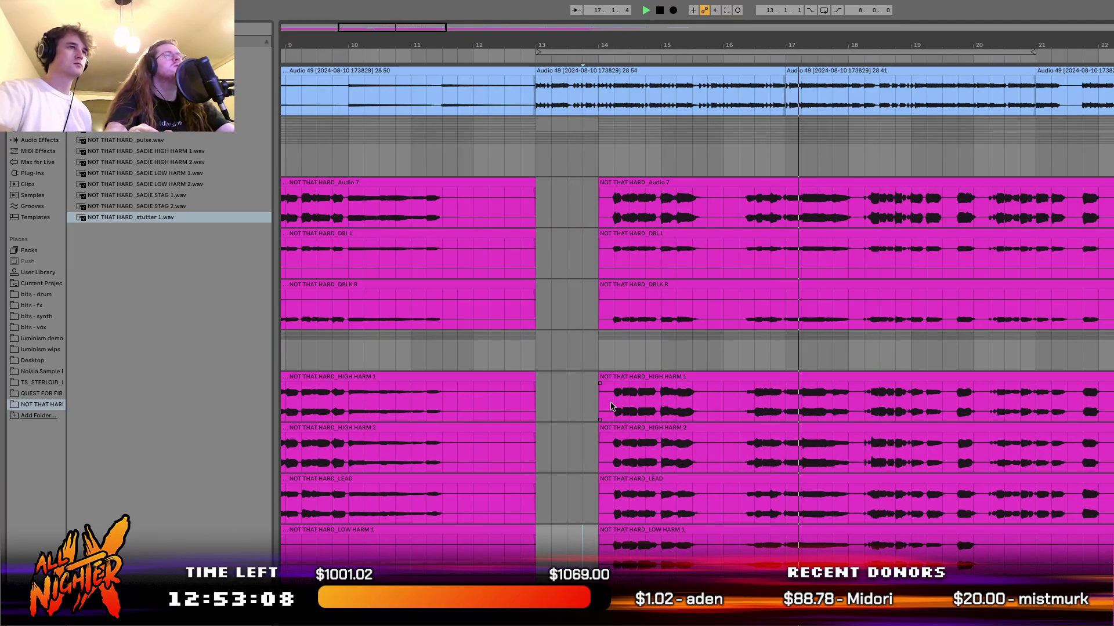
{"action": "scroll", "coordinate": [612, 406], "scroll_direction": "up", "scroll_amount": 3}
{"action": "scroll", "coordinate": [612, 406], "scroll_direction": "right", "scroll_amount": 1}
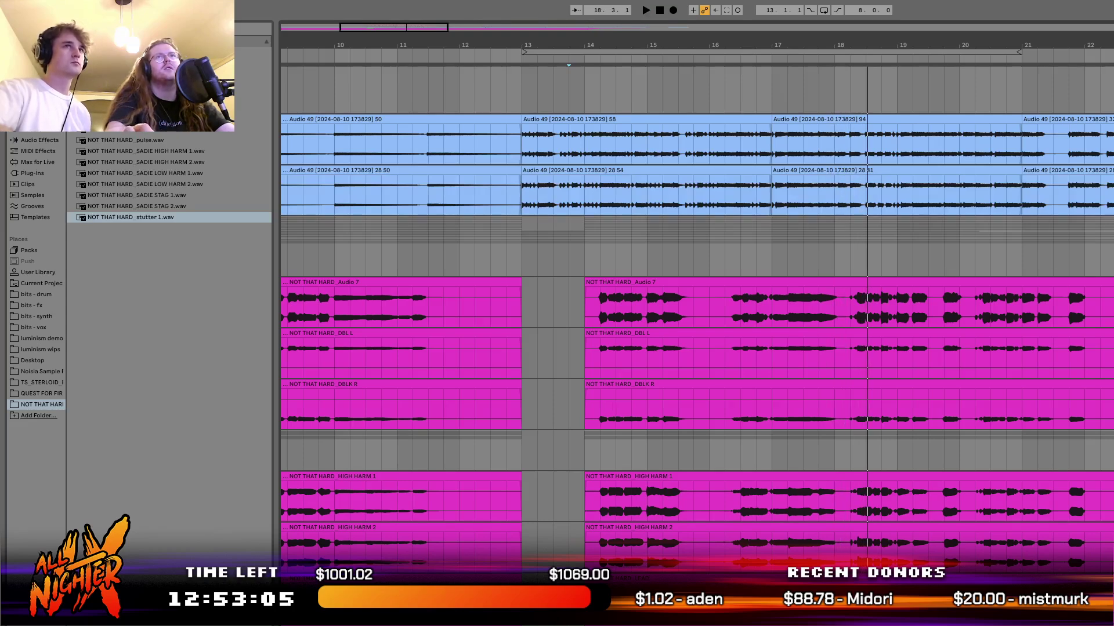
Replay the vocal section from just before bar 14 with the instrumental, and stop at about bar 22.
{"action": "scroll", "coordinate": [696, 313], "scroll_direction": "down", "scroll_amount": 2}
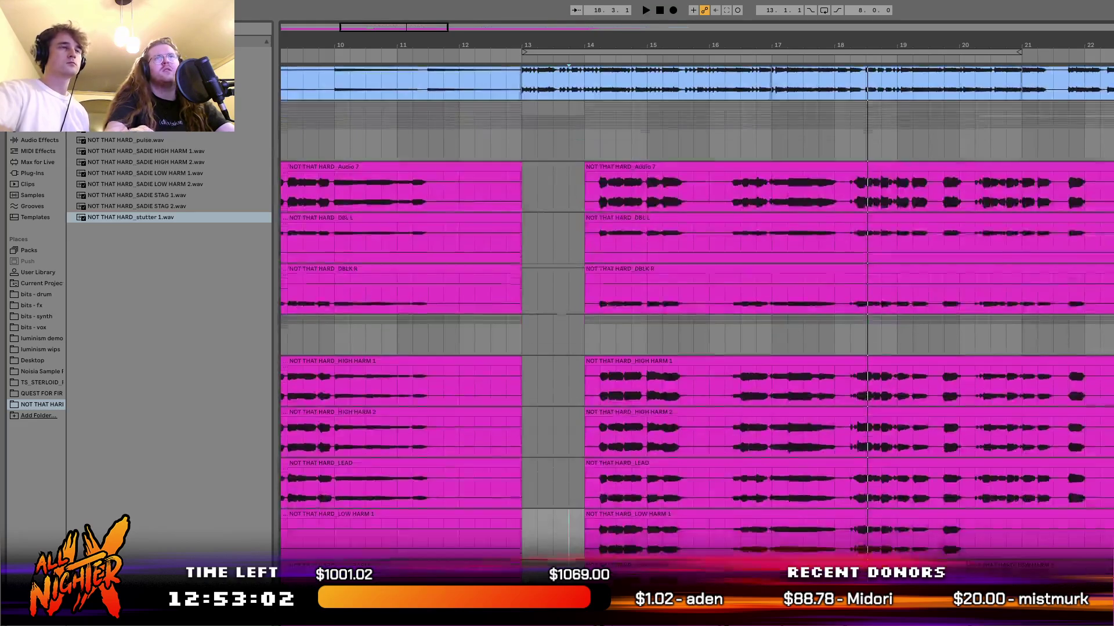
{"action": "key", "text": "space"}
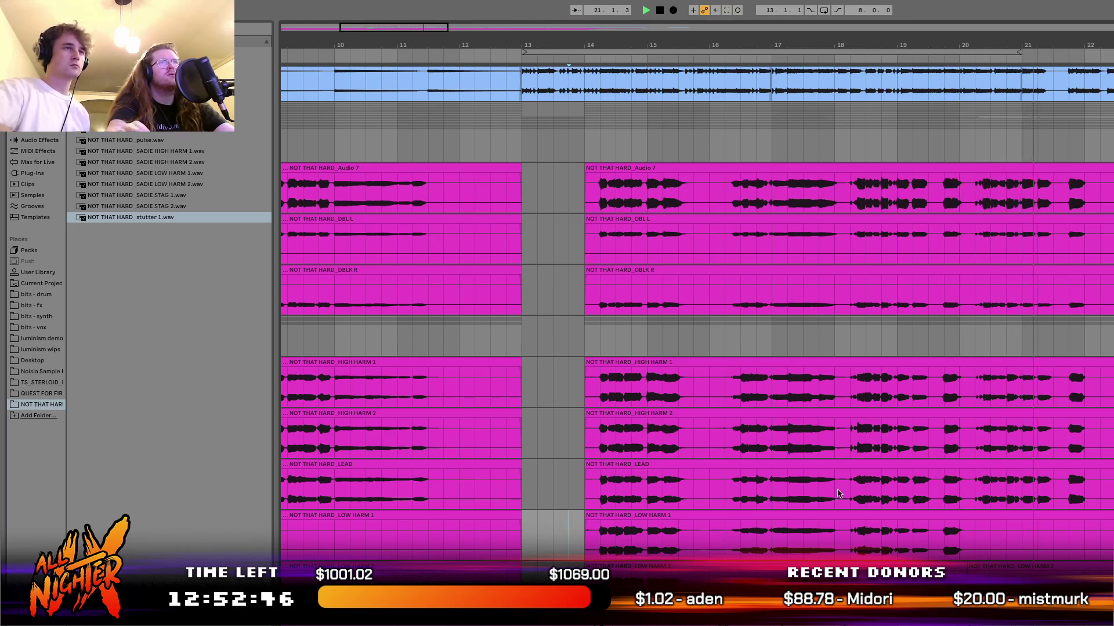
{"action": "scroll", "coordinate": [754, 510], "scroll_direction": "right", "scroll_amount": 8}
{"action": "scroll", "coordinate": [839, 493], "scroll_direction": "left", "scroll_amount": 6}
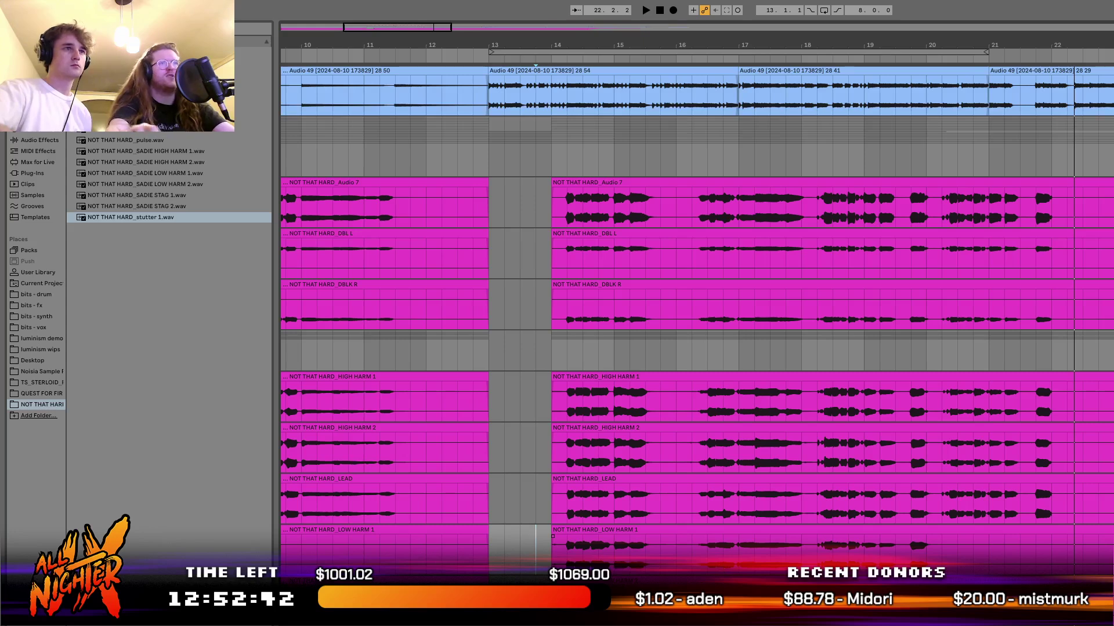
{"action": "key", "text": "Up"}
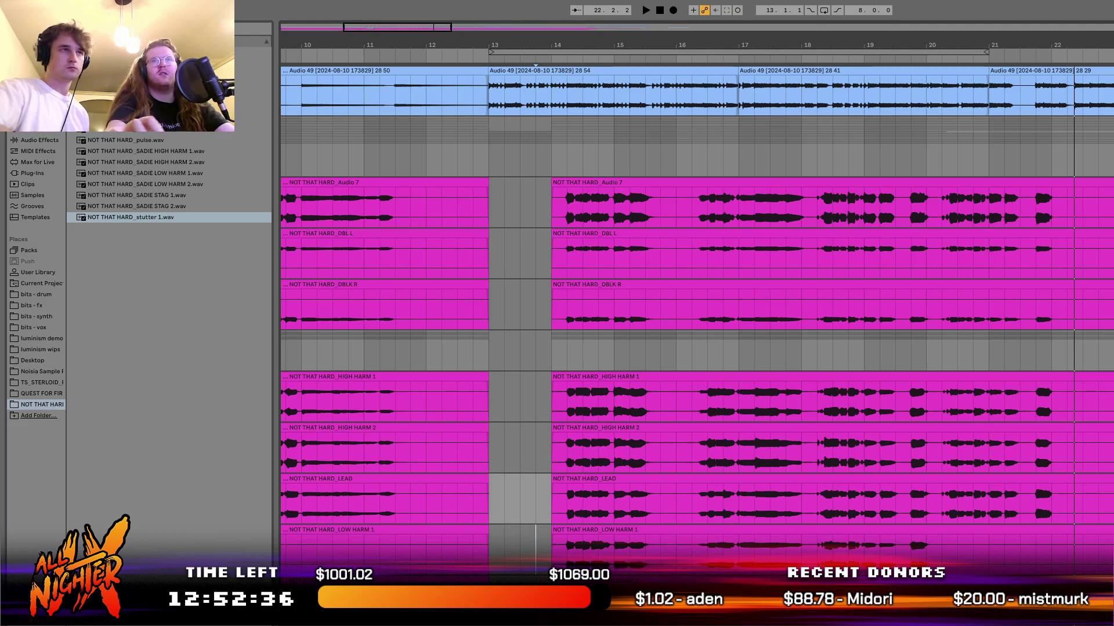
{"action": "scroll", "coordinate": [881, 454], "scroll_direction": "down", "scroll_amount": 5}
{"action": "scroll", "coordinate": [882, 455], "scroll_direction": "left", "scroll_amount": 5}
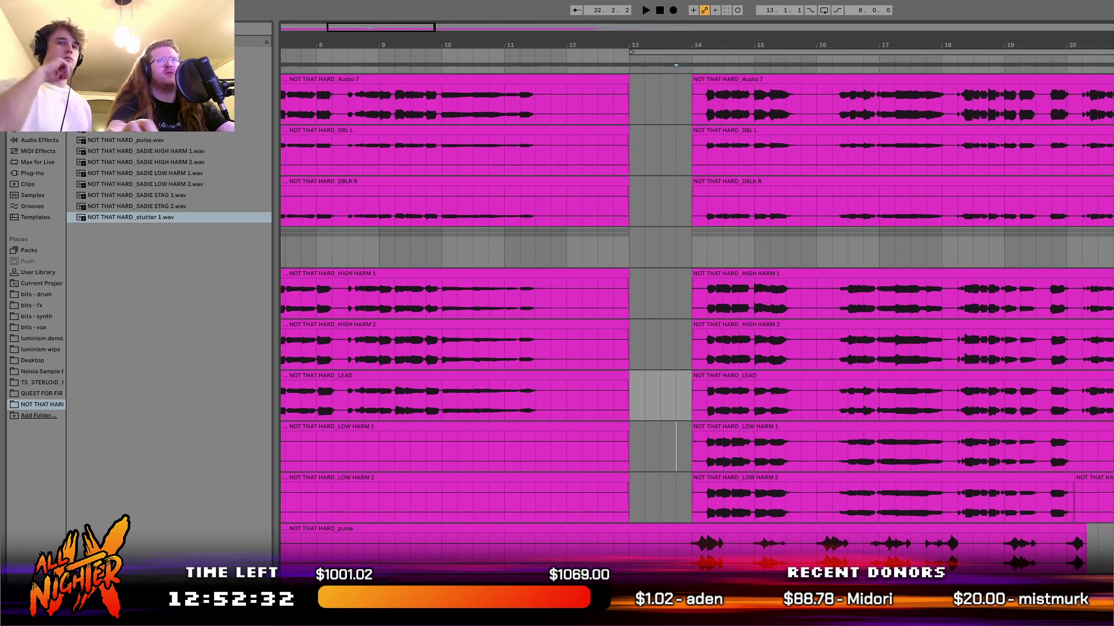
Find the UAD Tube-Tech CL 1B compressor among the Universal Audio plug-ins and load it for the vocals.
{"action": "scroll", "coordinate": [928, 384], "scroll_direction": "up", "scroll_amount": 5}
{"action": "scroll", "coordinate": [928, 384], "scroll_direction": "left", "scroll_amount": 2}
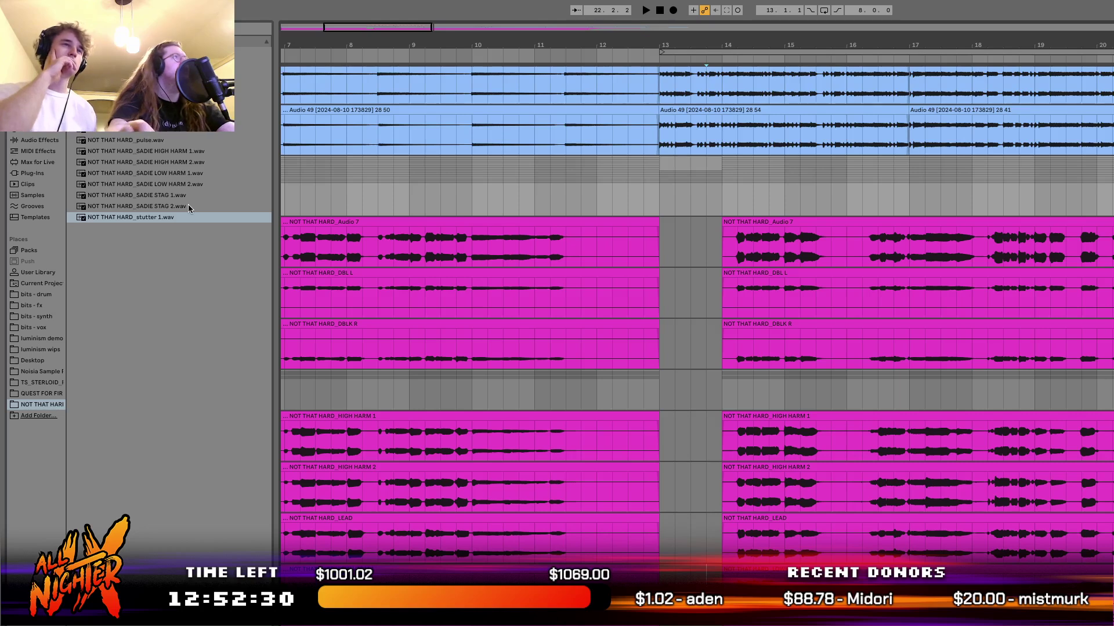
{"action": "left_click", "coordinate": [32, 52]}
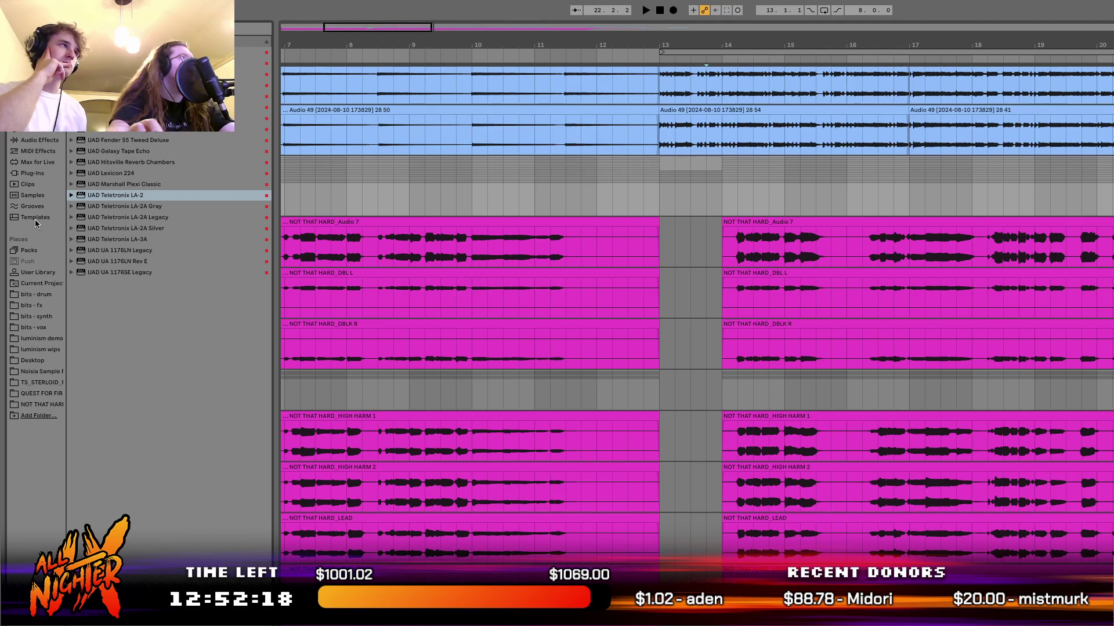
{"action": "left_click", "coordinate": [35, 174]}
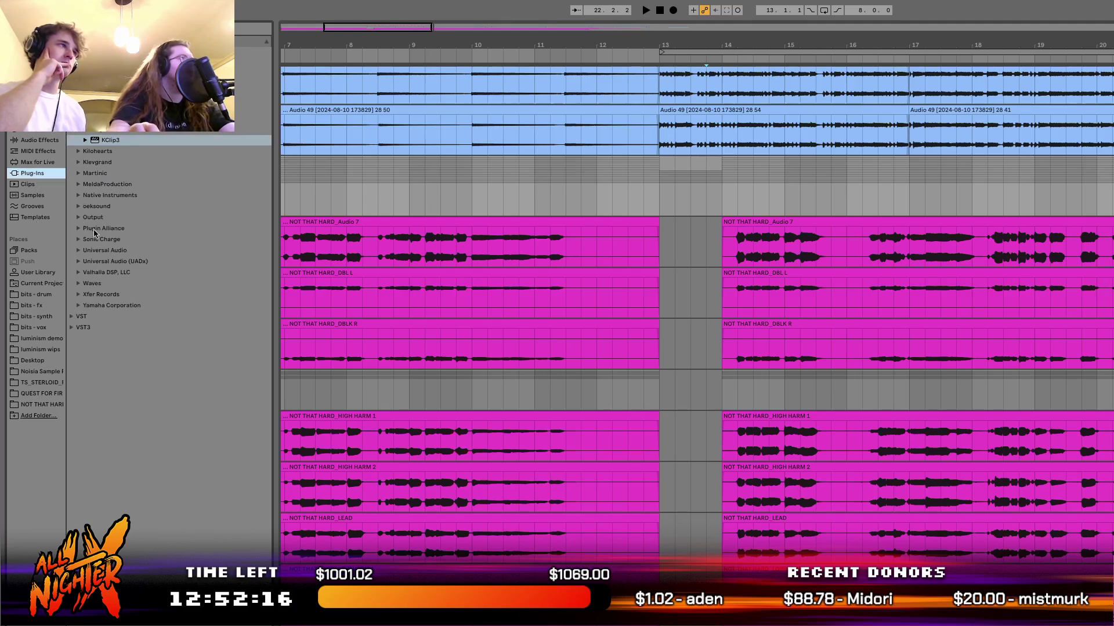
{"action": "left_click", "coordinate": [81, 253]}
{"action": "scroll", "coordinate": [134, 326], "scroll_direction": "down", "scroll_amount": 10}
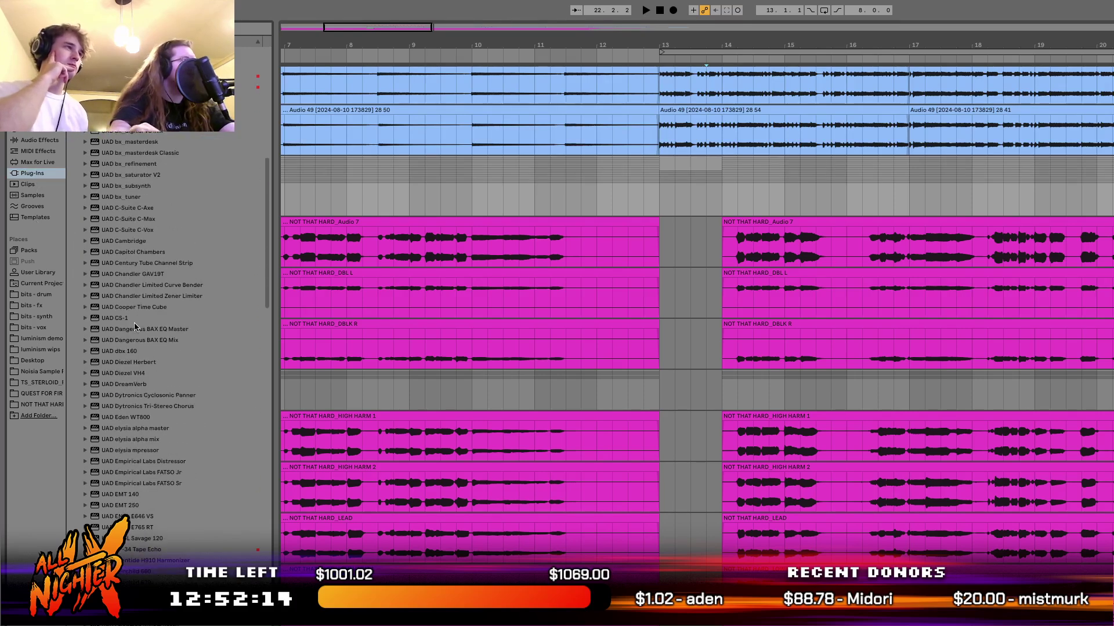
{"action": "scroll", "coordinate": [135, 326], "scroll_direction": "up", "scroll_amount": 1}
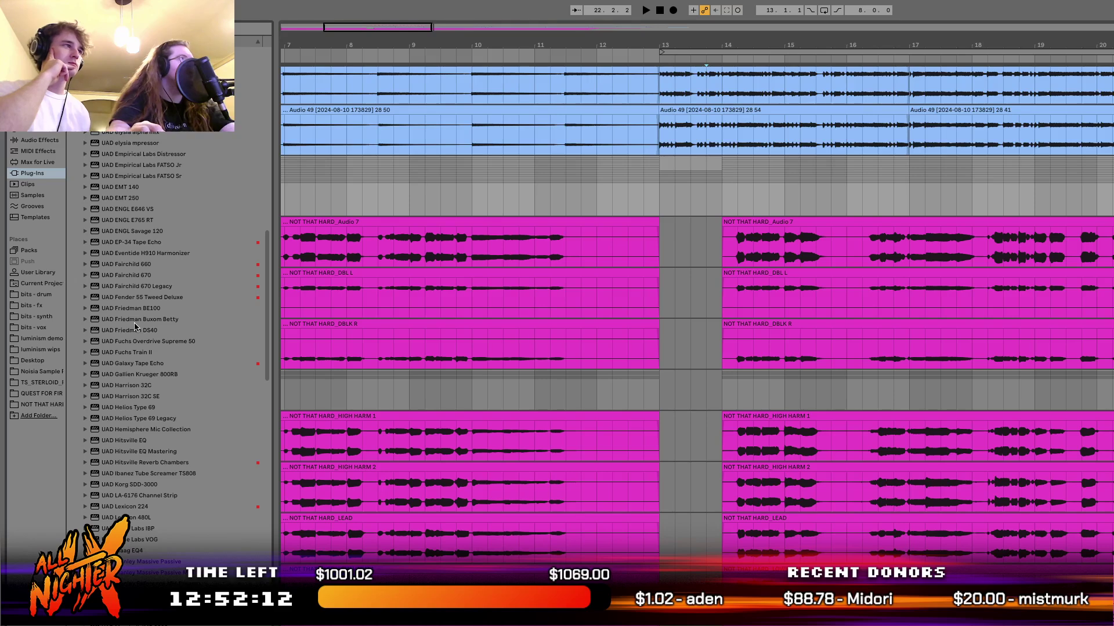
{"action": "scroll", "coordinate": [135, 326], "scroll_direction": "down", "scroll_amount": 15}
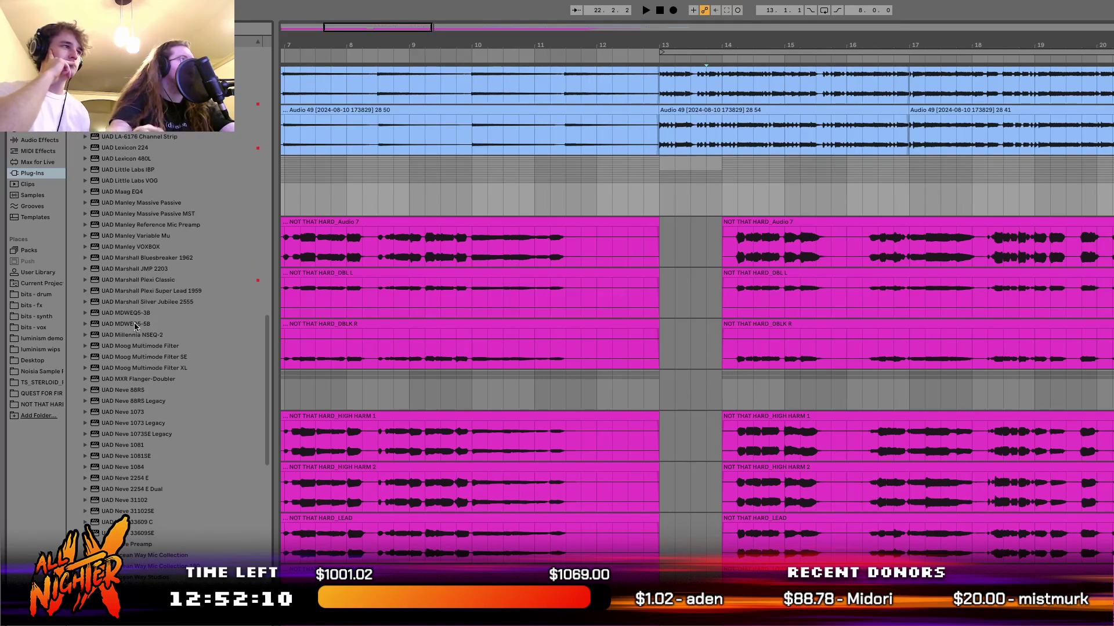
{"action": "scroll", "coordinate": [135, 326], "scroll_direction": "down", "scroll_amount": 10}
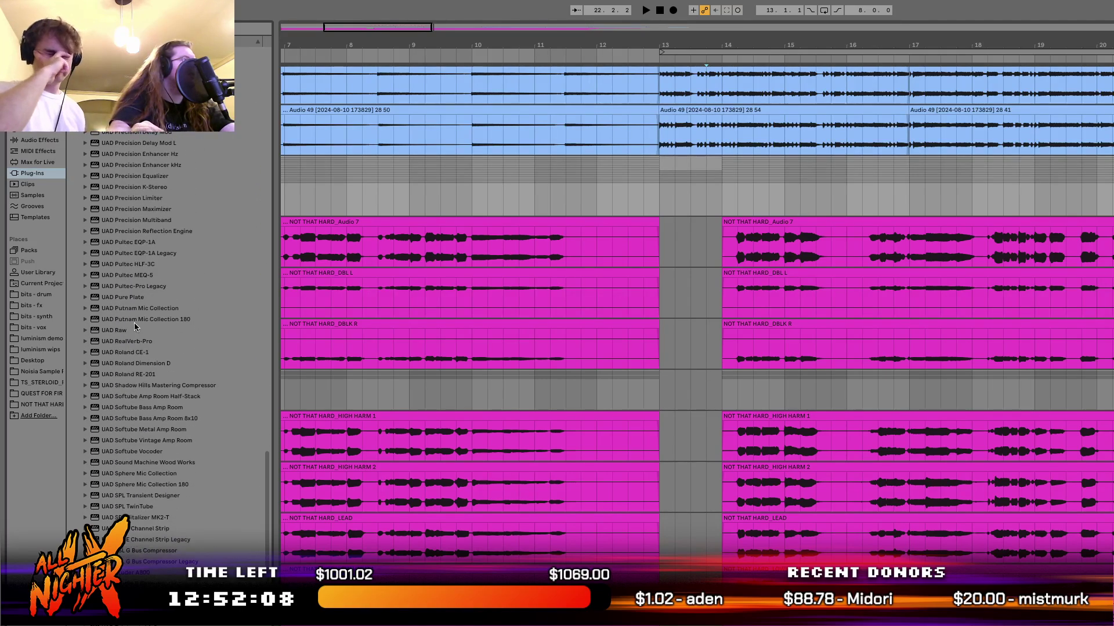
{"action": "scroll", "coordinate": [134, 322], "scroll_direction": "down", "scroll_amount": 12}
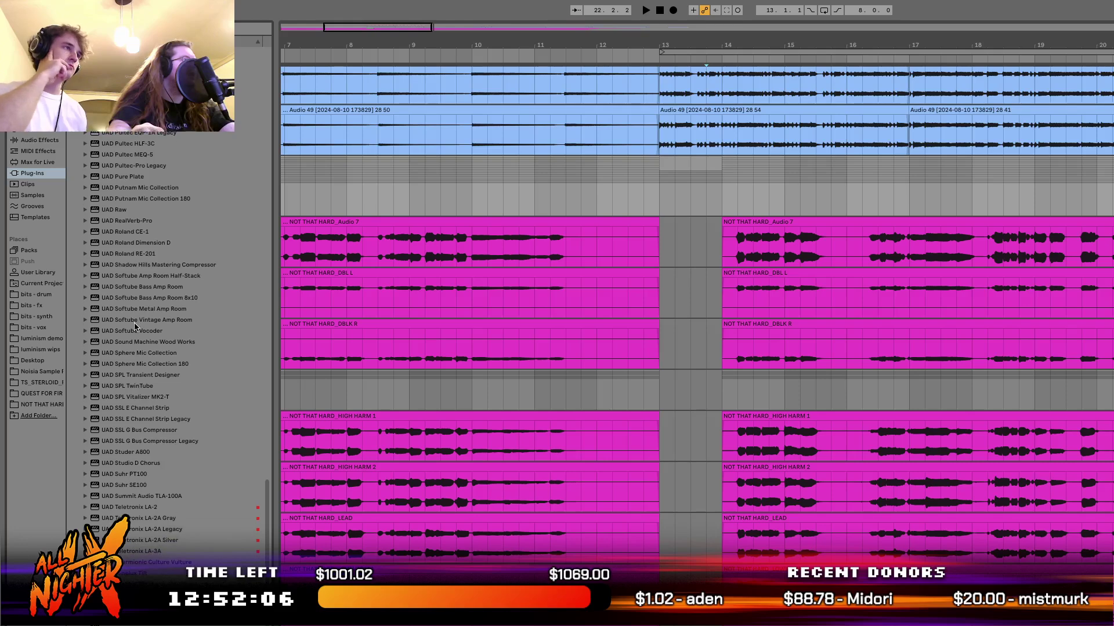
{"action": "left_click", "coordinate": [141, 530]}
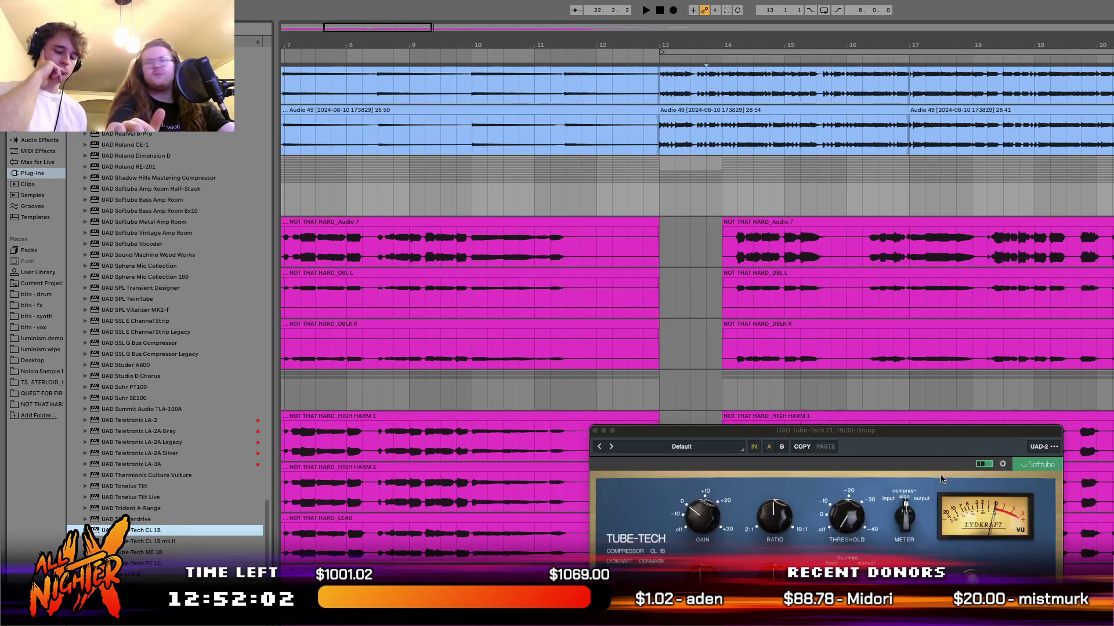
Set the LEAD vocal's Tube-Tech CL 1B to 7.5 dB gain and a 6.6:1 ratio during playback, and close its window.
{"action": "scroll", "coordinate": [848, 392], "scroll_direction": "down", "scroll_amount": 5}
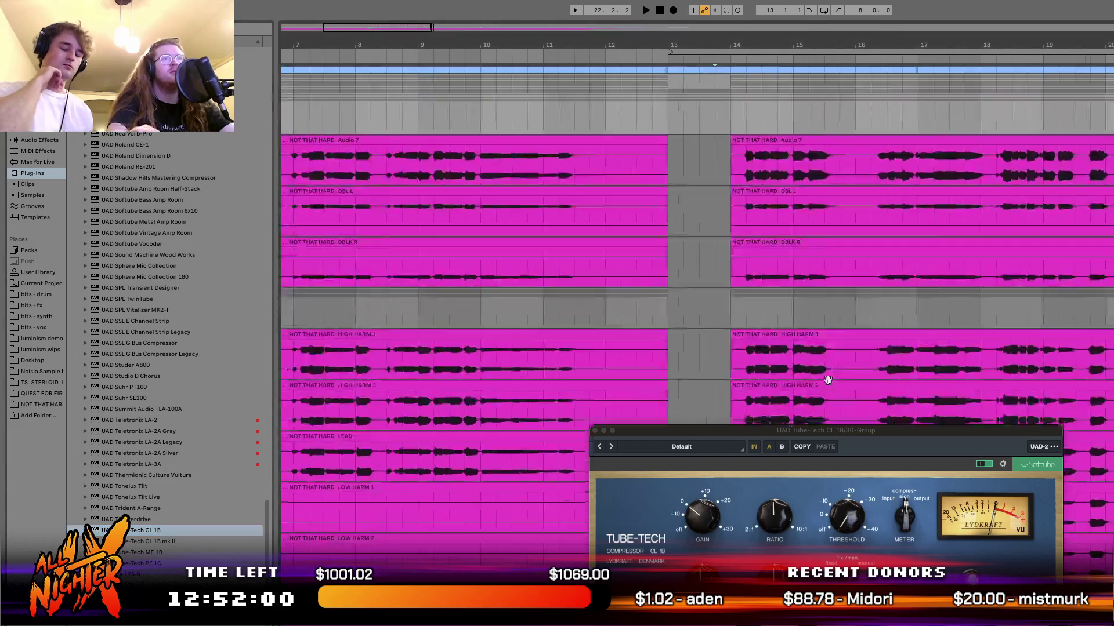
{"action": "left_click_drag", "start_coordinate": [748, 434], "coordinate": [810, 497]}
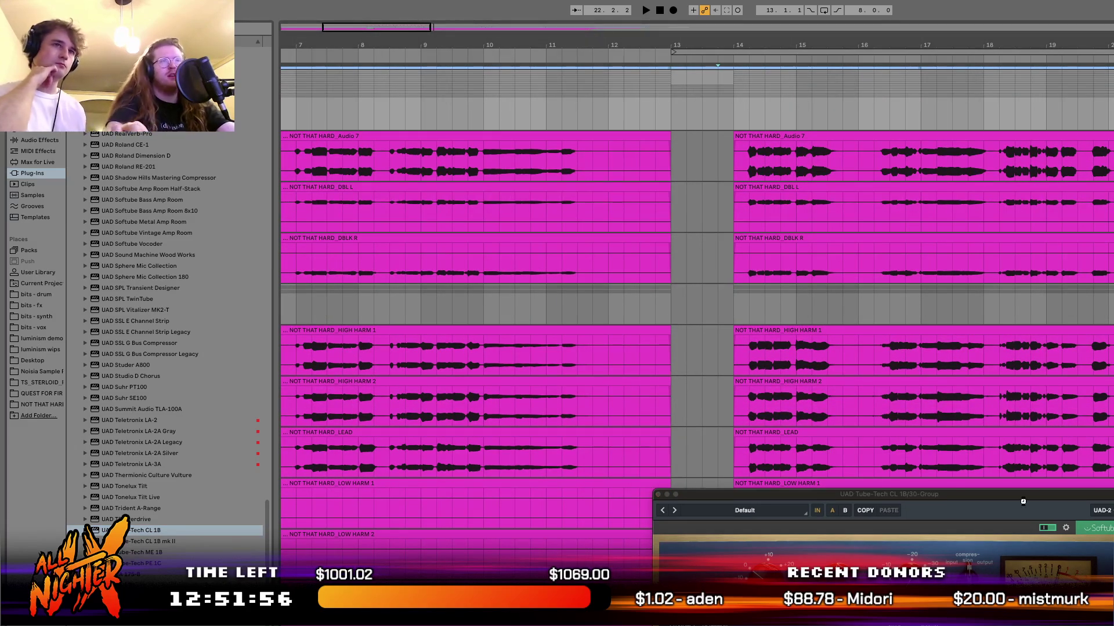
{"action": "left_click", "coordinate": [718, 452]}
{"action": "key", "text": "space"}
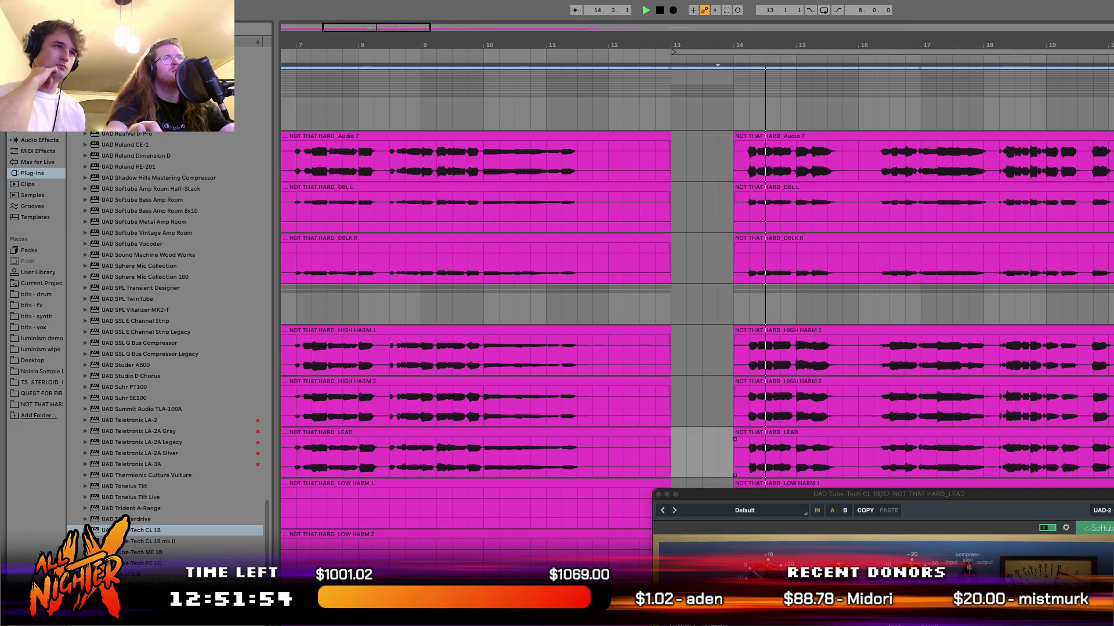
{"action": "left_click_drag", "start_coordinate": [767, 581], "coordinate": [767, 576]}
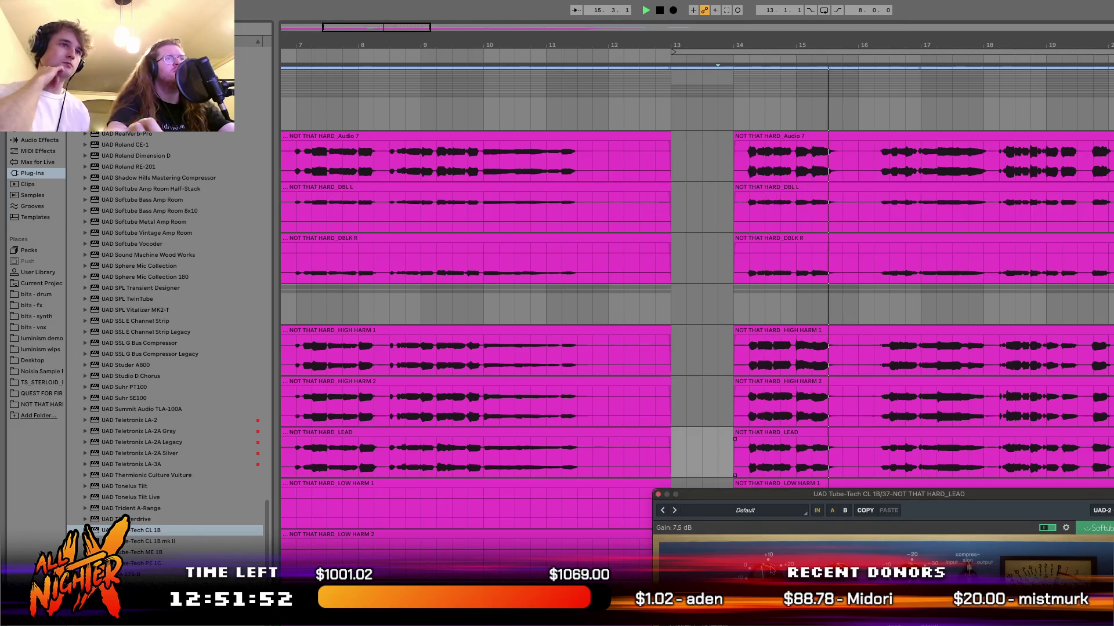
{"action": "left_click_drag", "start_coordinate": [767, 576], "coordinate": [768, 573]}
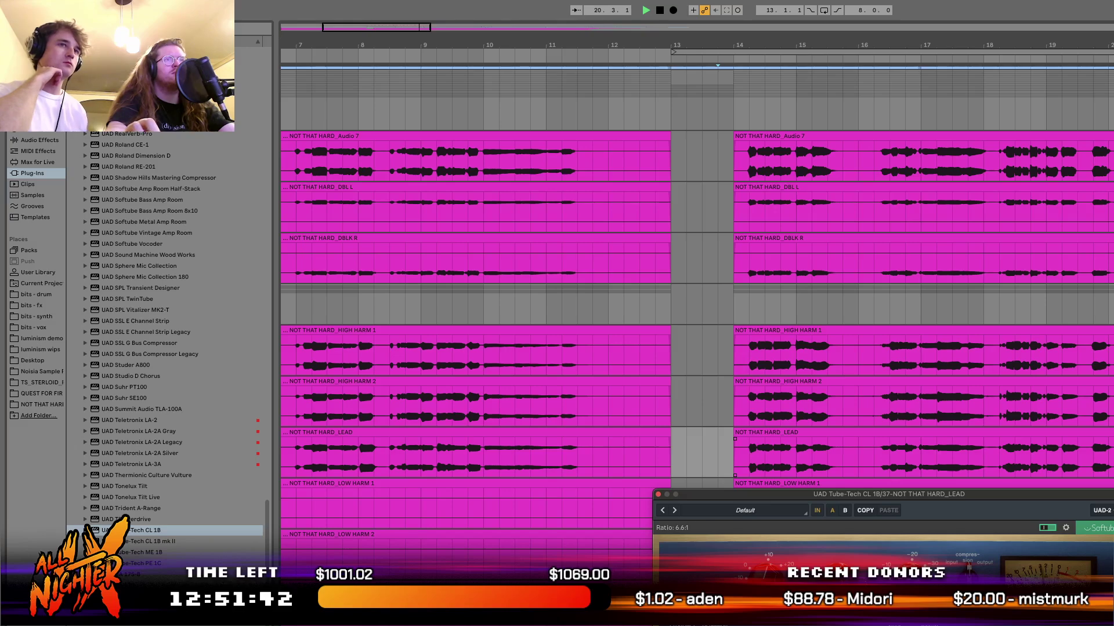
{"action": "left_click", "coordinate": [658, 494]}
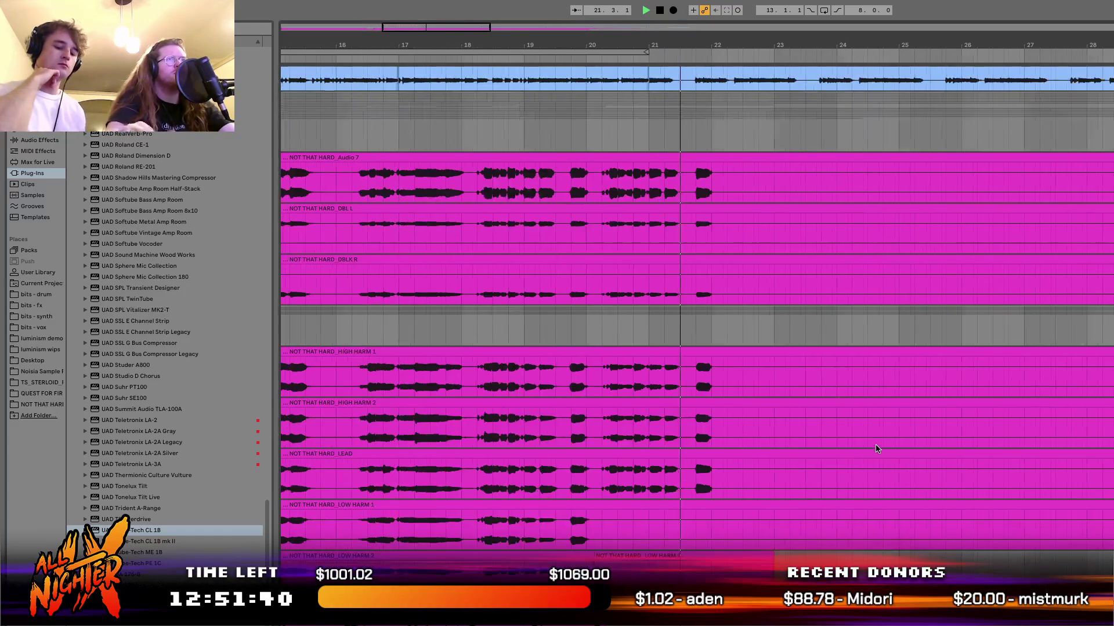
Play the vocals and instrumental from just before bar 30, checking their alignment, and stop in bar 34.
{"action": "scroll", "coordinate": [847, 469], "scroll_direction": "down", "scroll_amount": 2}
{"action": "scroll", "coordinate": [847, 470], "scroll_direction": "left", "scroll_amount": 2}
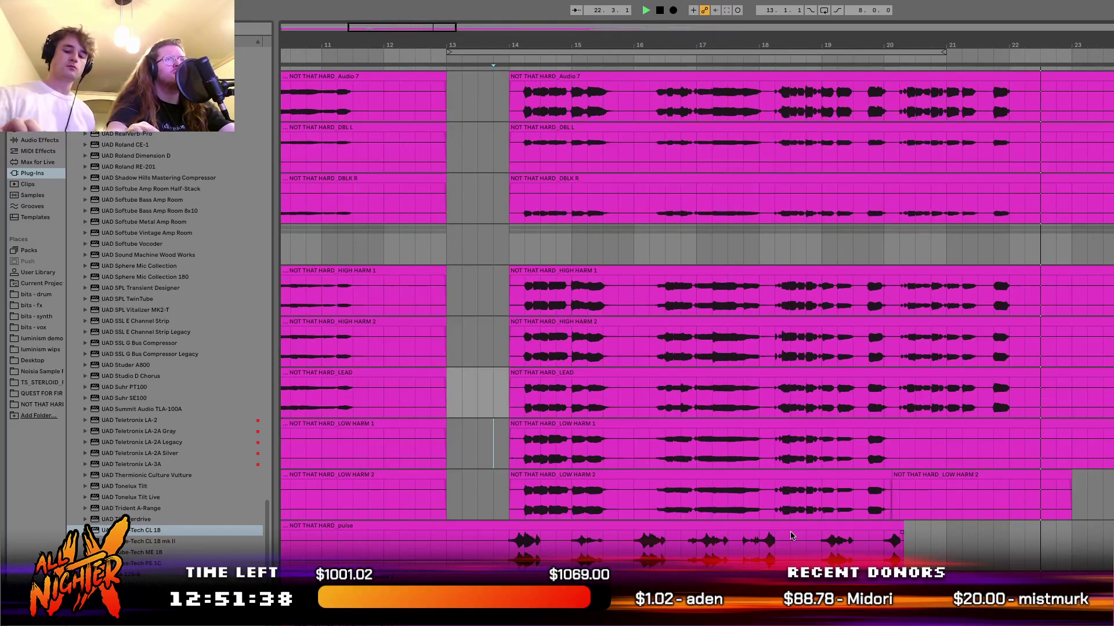
{"action": "left_click", "coordinate": [885, 473]}
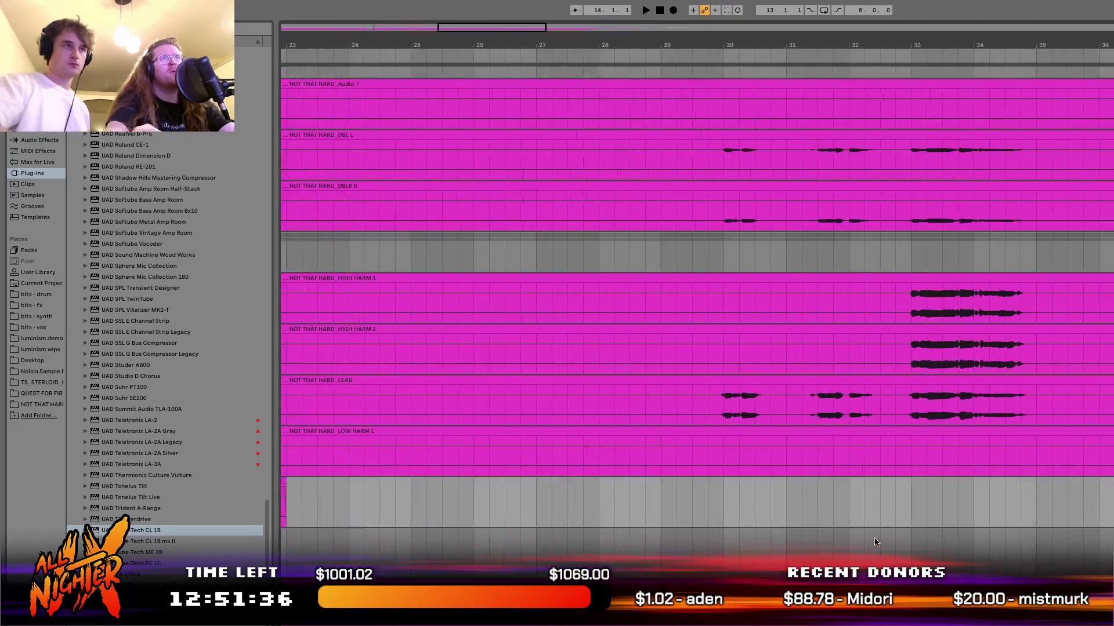
{"action": "scroll", "coordinate": [875, 542], "scroll_direction": "down", "scroll_amount": 5}
{"action": "scroll", "coordinate": [875, 543], "scroll_direction": "up", "scroll_amount": 3}
{"action": "scroll", "coordinate": [781, 500], "scroll_direction": "up", "scroll_amount": 4}
{"action": "left_click", "coordinate": [716, 494]}
{"action": "key", "text": "space"}
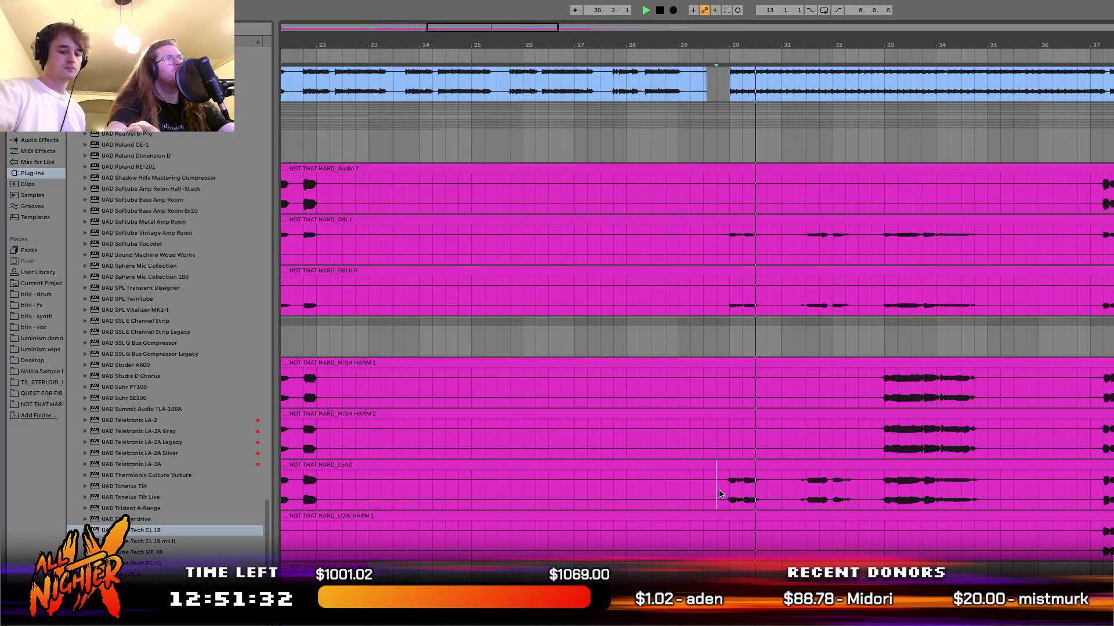
{"action": "scroll", "coordinate": [829, 499], "scroll_direction": "up", "scroll_amount": 2}
{"action": "scroll", "coordinate": [828, 498], "scroll_direction": "down", "scroll_amount": 3}
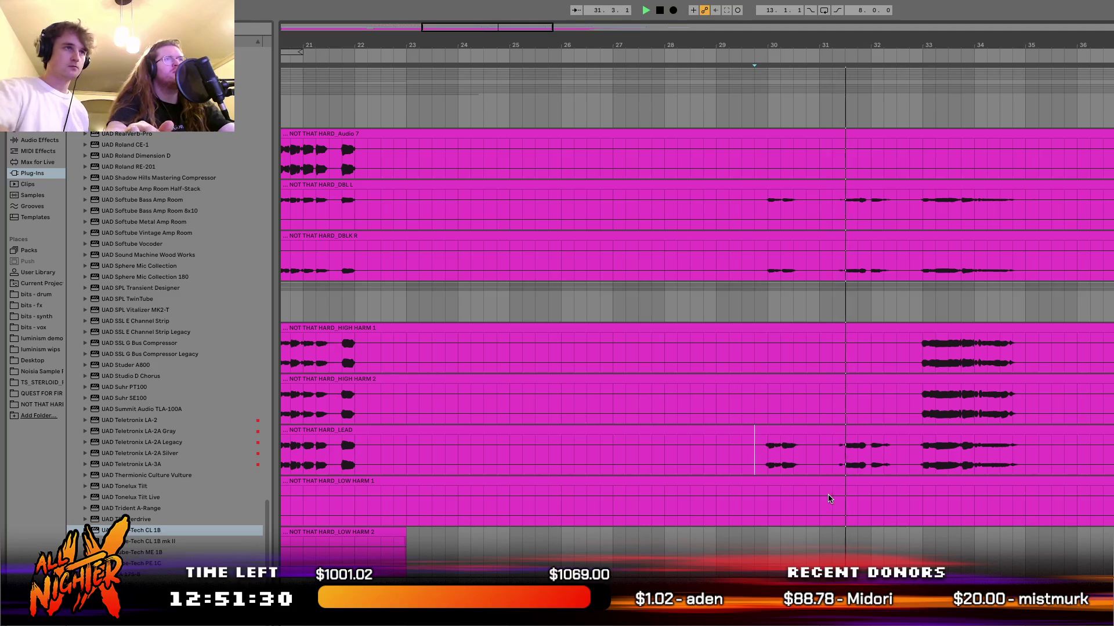
{"action": "scroll", "coordinate": [828, 498], "scroll_direction": "up", "scroll_amount": 2}
{"action": "scroll", "coordinate": [830, 498], "scroll_direction": "up", "scroll_amount": 1}
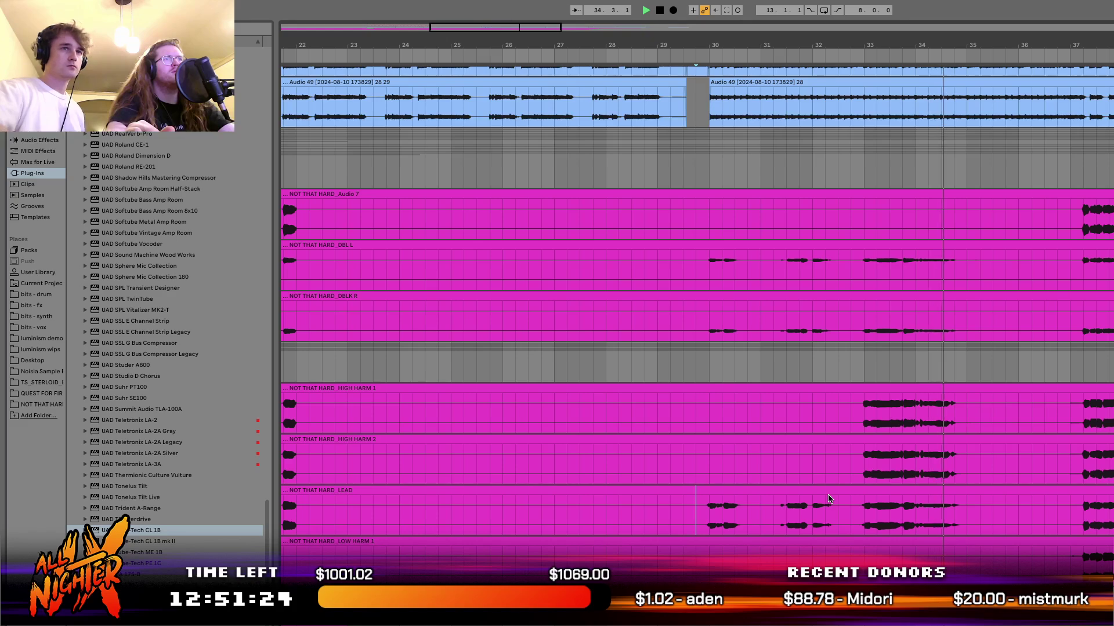
{"action": "key", "text": "space"}
Play the arrangement from the middle of bar 11 through the vocal entry at bar 14, listening to about bar 22.
{"action": "scroll", "coordinate": [829, 499], "scroll_direction": "left", "scroll_amount": 10}
{"action": "scroll", "coordinate": [828, 499], "scroll_direction": "down", "scroll_amount": 2}
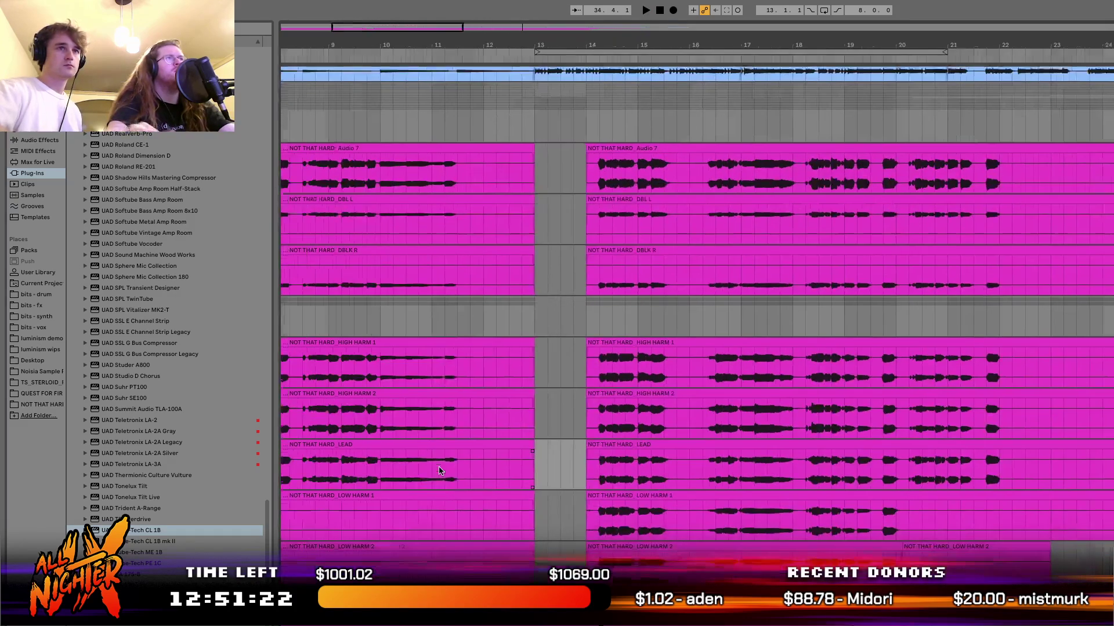
{"action": "scroll", "coordinate": [439, 466], "scroll_direction": "left", "scroll_amount": 1}
{"action": "left_click", "coordinate": [442, 372]}
{"action": "scroll", "coordinate": [757, 412], "scroll_direction": "left", "scroll_amount": 3}
{"action": "scroll", "coordinate": [757, 413], "scroll_direction": "up", "scroll_amount": 3}
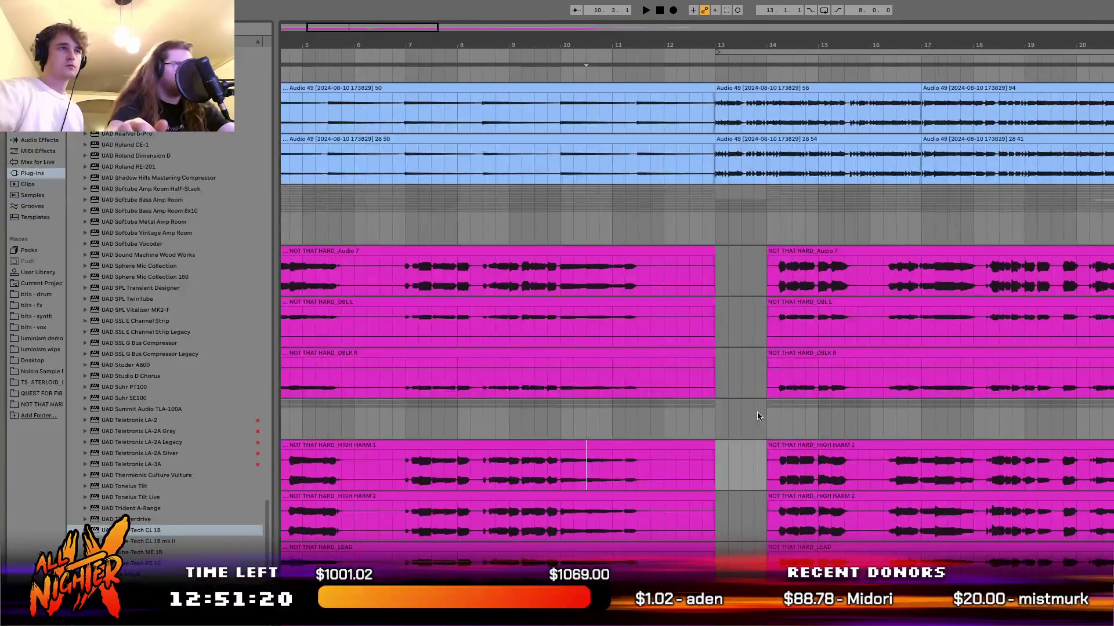
{"action": "scroll", "coordinate": [758, 416], "scroll_direction": "up", "scroll_amount": 5}
{"action": "left_click", "coordinate": [634, 368]}
{"action": "key", "text": "space"}
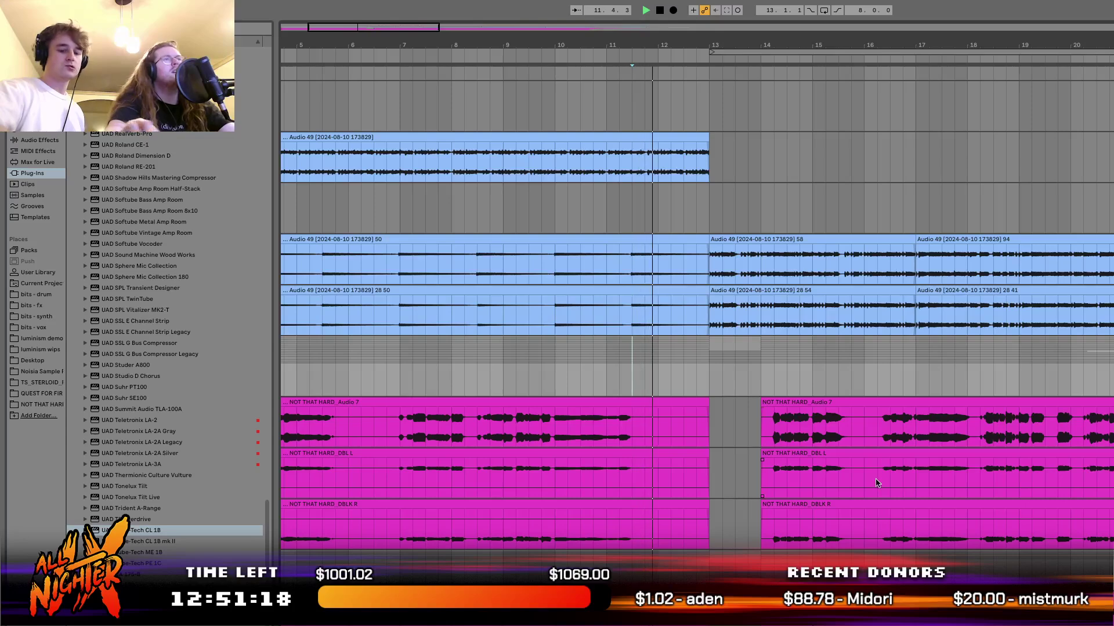
{"action": "scroll", "coordinate": [876, 484], "scroll_direction": "down", "scroll_amount": 8}
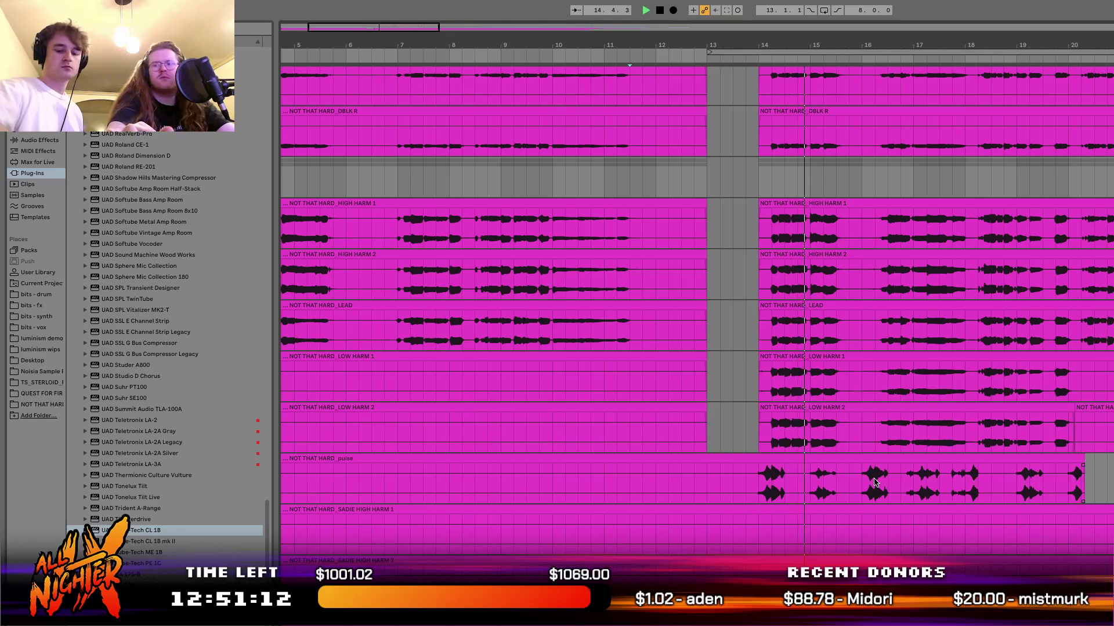
{"action": "scroll", "coordinate": [876, 482], "scroll_direction": "up", "scroll_amount": 2}
{"action": "scroll", "coordinate": [874, 479], "scroll_direction": "up", "scroll_amount": 5}
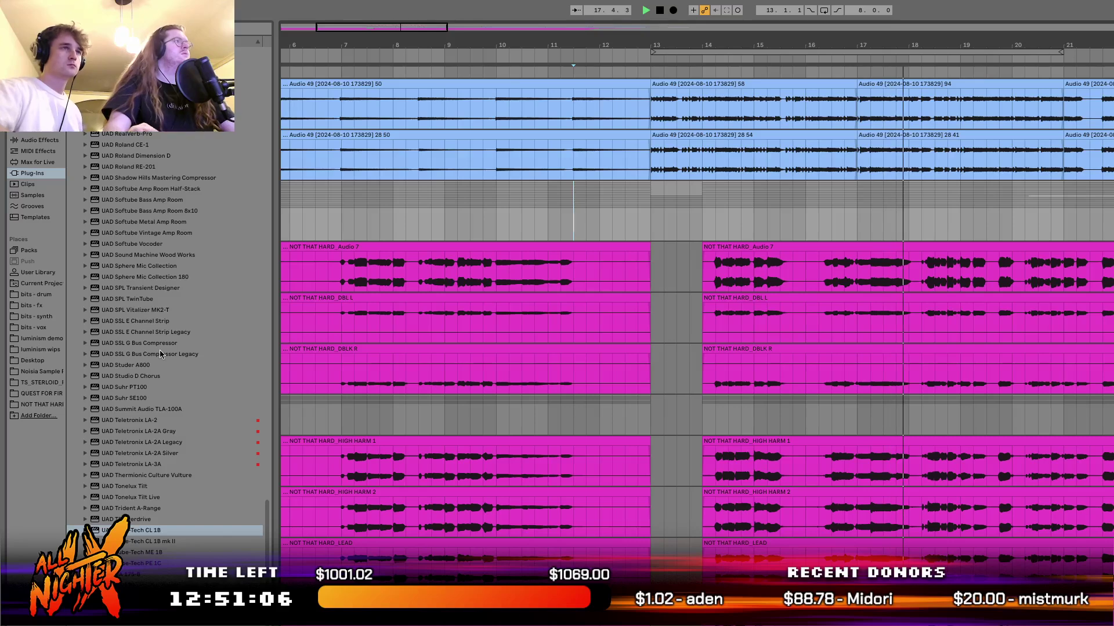
{"action": "scroll", "coordinate": [211, 422], "scroll_direction": "up", "scroll_amount": 10}
{"action": "scroll", "coordinate": [211, 427], "scroll_direction": "up", "scroll_amount": 10}
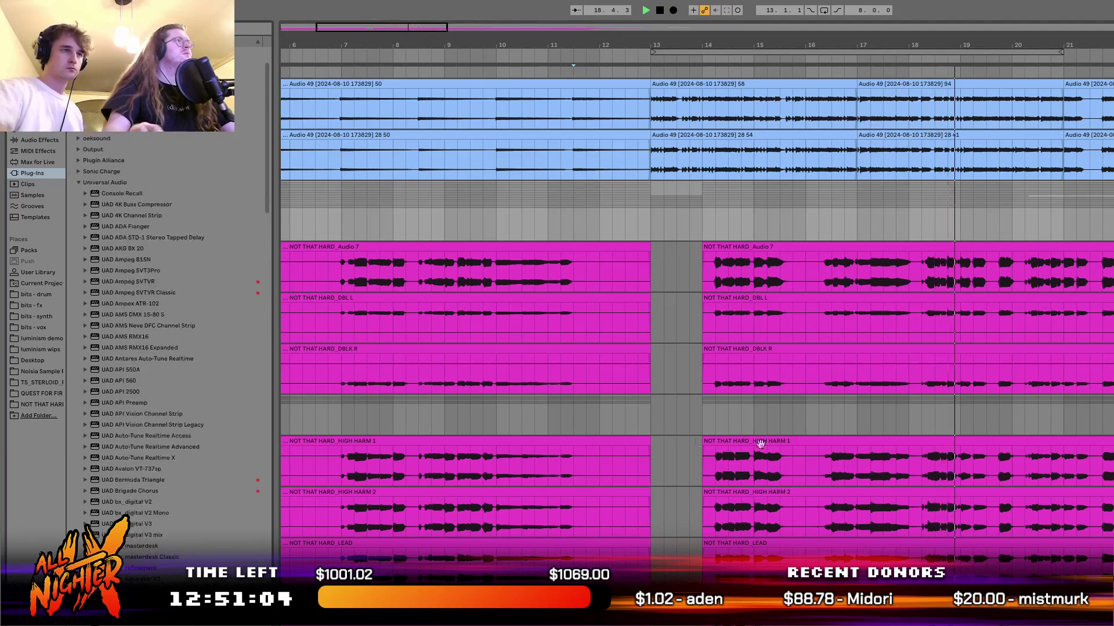
{"action": "scroll", "coordinate": [1046, 353], "scroll_direction": "up", "scroll_amount": 3}
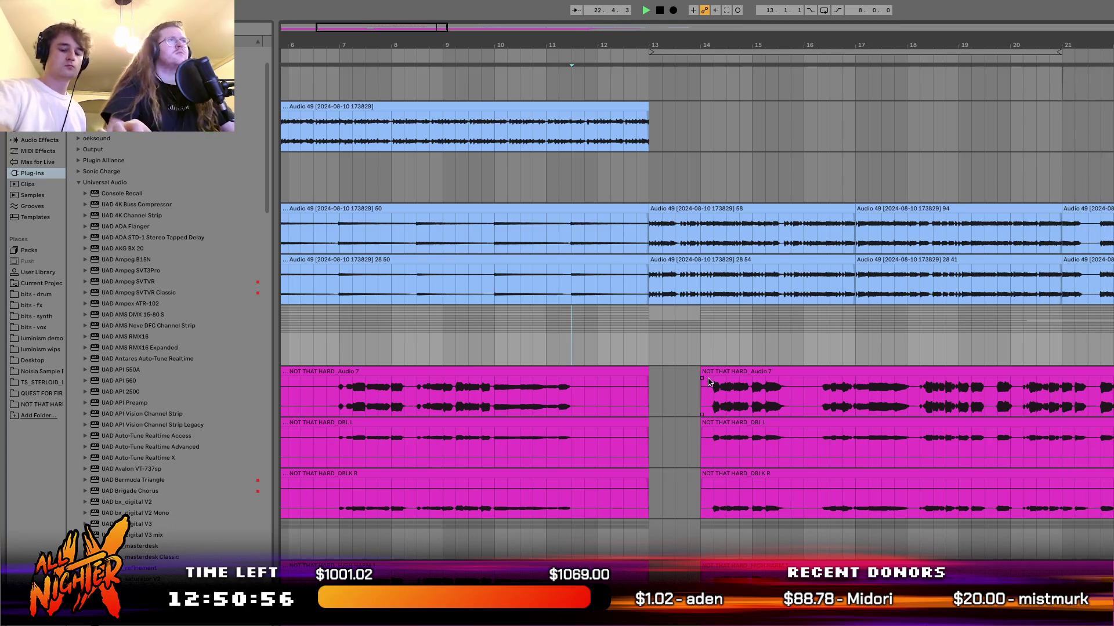
Replay the transition from just after bar 12 and compare the instrumental tracks with the vocal stems.
{"action": "scroll", "coordinate": [605, 329], "scroll_direction": "up", "scroll_amount": 4}
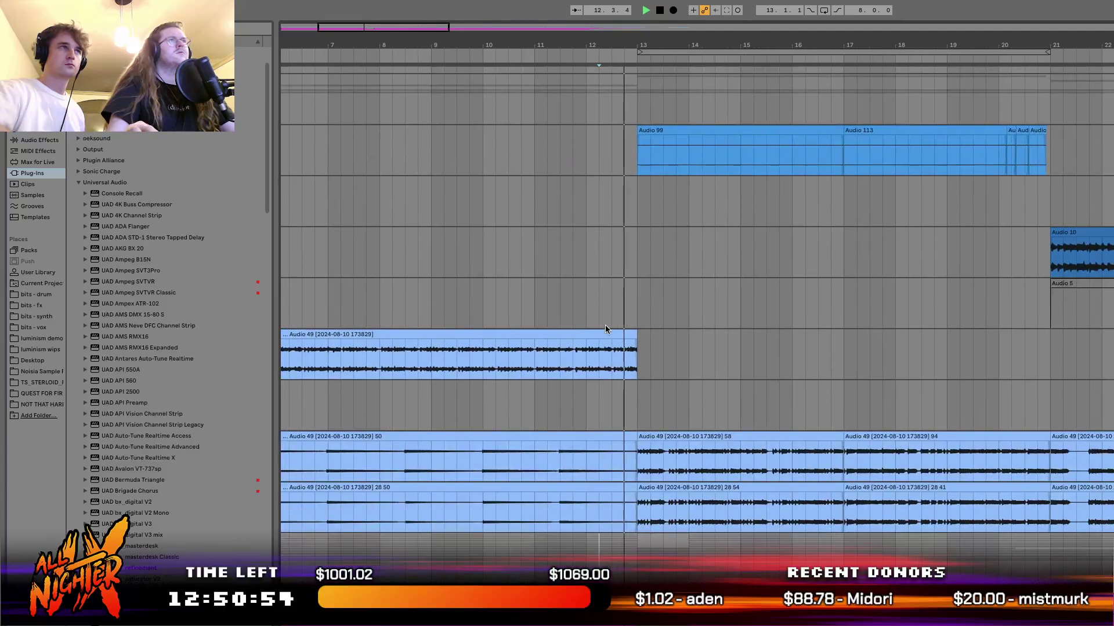
{"action": "scroll", "coordinate": [778, 400], "scroll_direction": "down", "scroll_amount": 9}
{"action": "scroll", "coordinate": [778, 401], "scroll_direction": "up", "scroll_amount": 4}
{"action": "scroll", "coordinate": [778, 401], "scroll_direction": "down", "scroll_amount": 5}
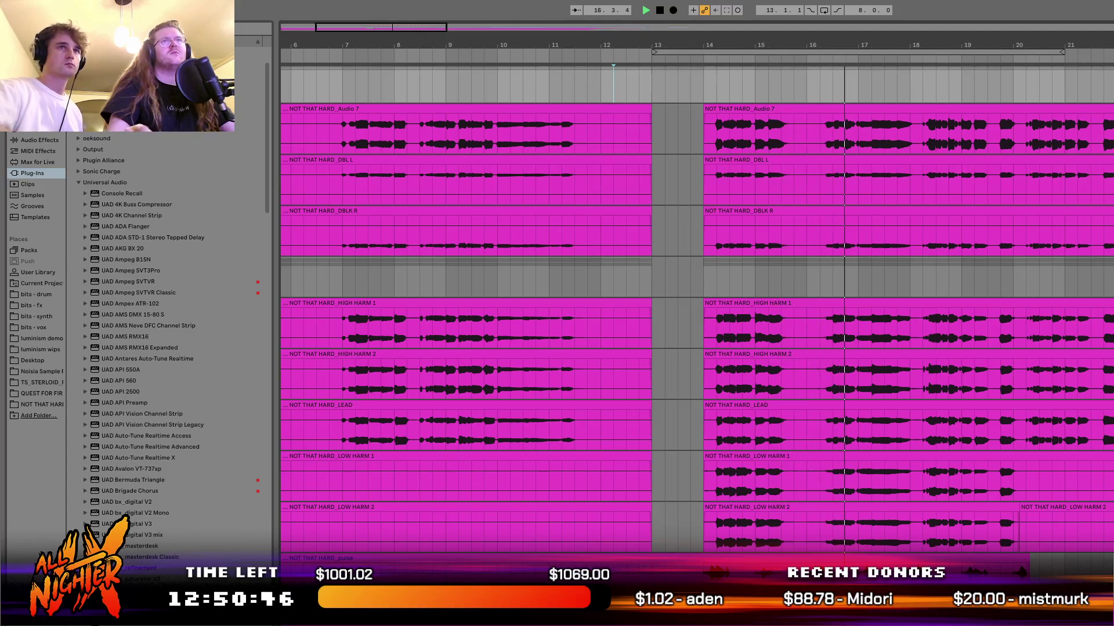
Move the LOW HARM 1 and LOW HARM 2 tracks directly below HIGH HARM 2, above the LEAD track.
{"action": "left_click", "coordinate": [697, 278]}
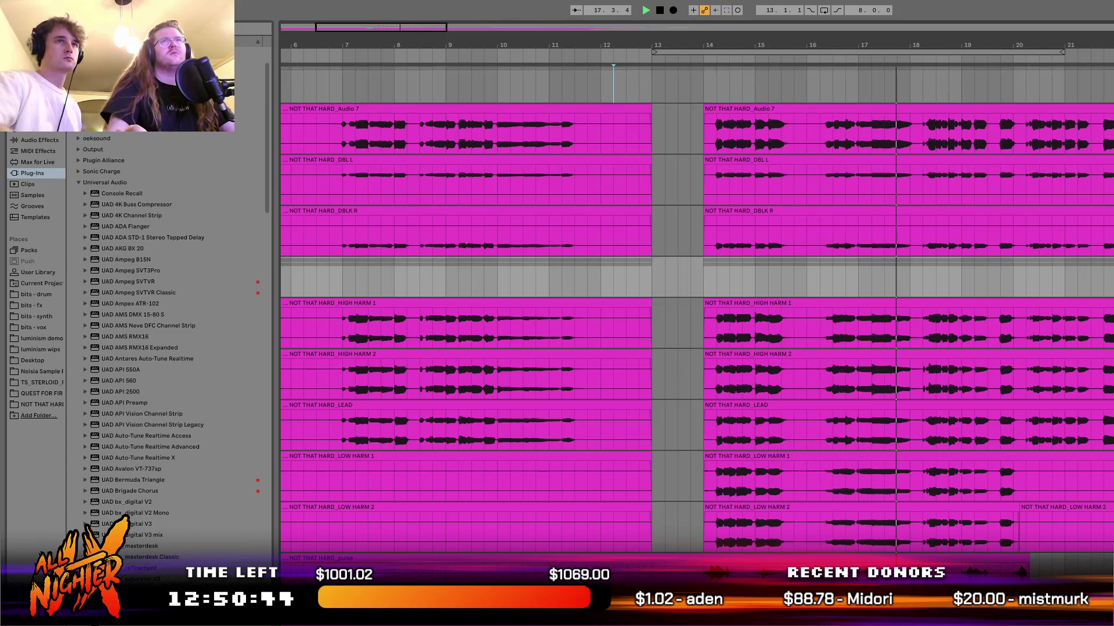
{"action": "left_click", "coordinate": [677, 476]}
{"action": "left_click", "coordinate": [677, 526]}
{"action": "left_click_drag", "start_coordinate": [676, 476], "coordinate": [677, 400]}
{"action": "scroll", "coordinate": [696, 313], "scroll_direction": "down", "scroll_amount": 3}
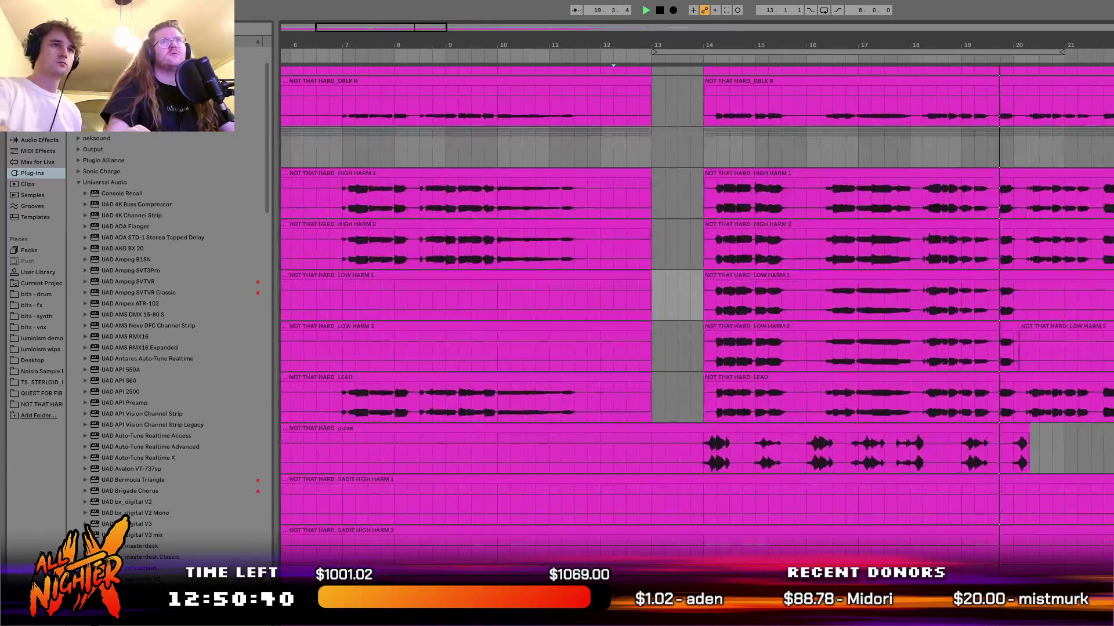
Continue listening to about bar 22, and replay the vocal entry from bar 14 with the whole arrangement in view.
{"action": "scroll", "coordinate": [696, 319], "scroll_direction": "up", "scroll_amount": 5}
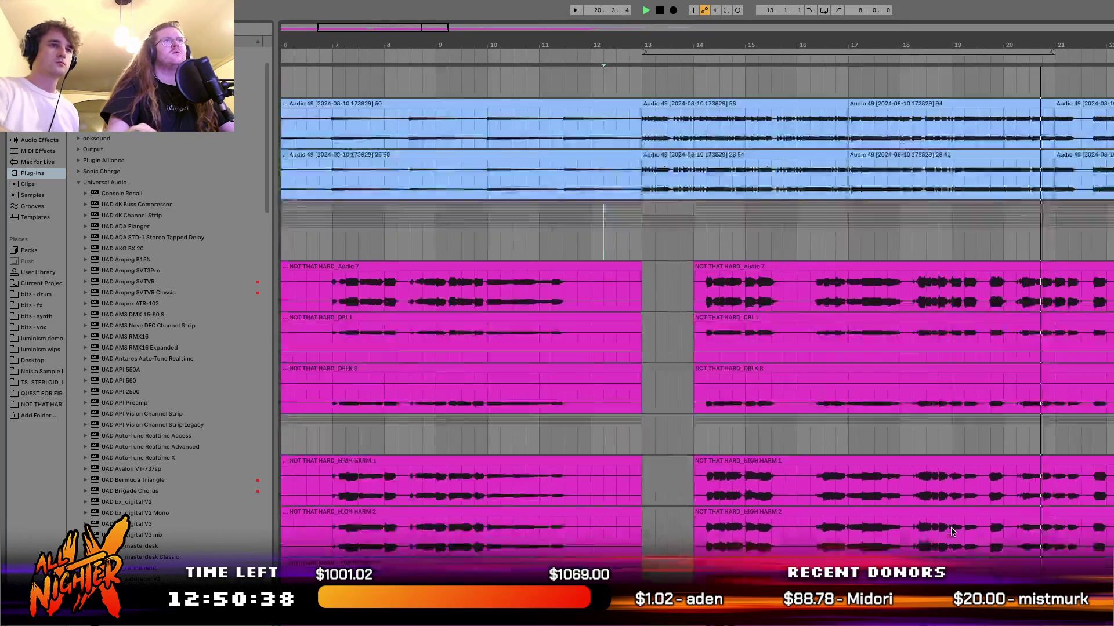
{"action": "scroll", "coordinate": [1054, 294], "scroll_direction": "down", "scroll_amount": 1}
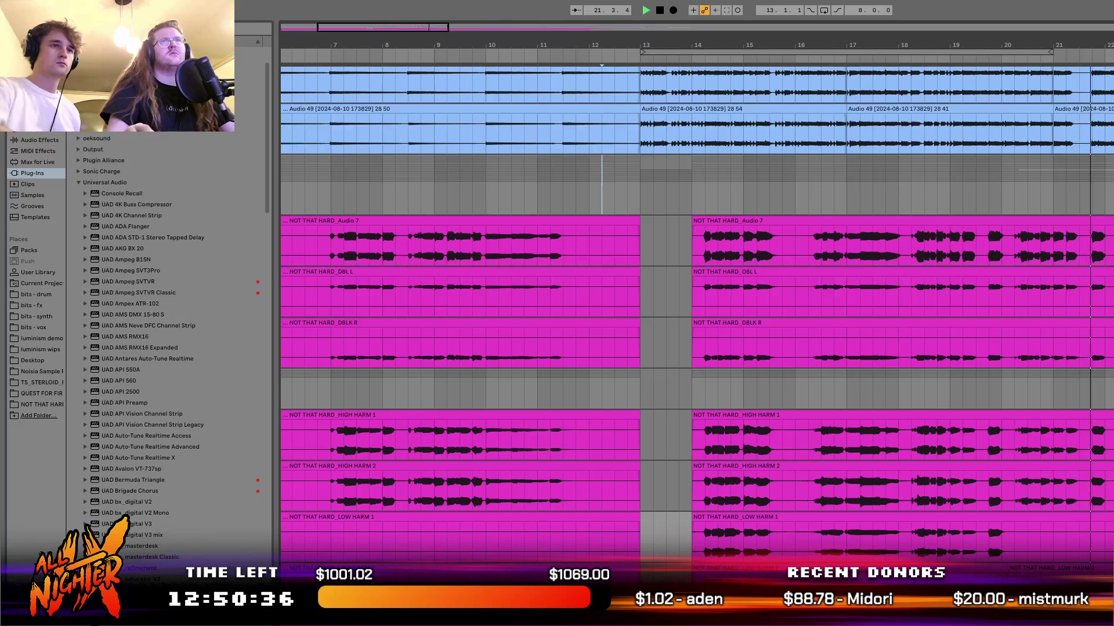
{"action": "scroll", "coordinate": [1054, 294], "scroll_direction": "down", "scroll_amount": 3, "text": "ctrl"}
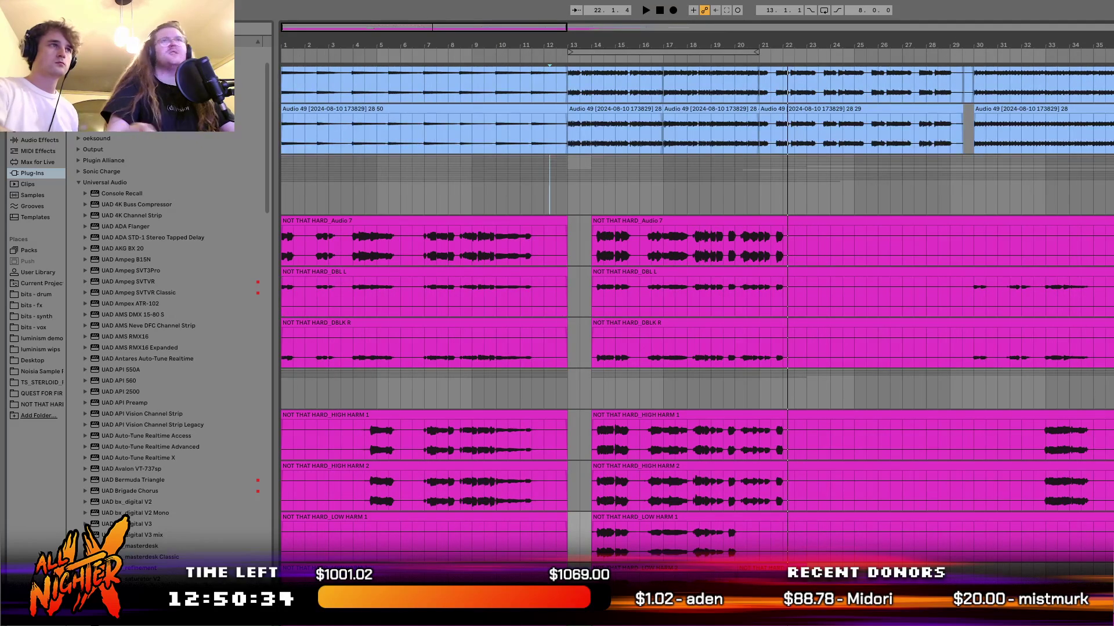
{"action": "left_click", "coordinate": [1113, 234]}
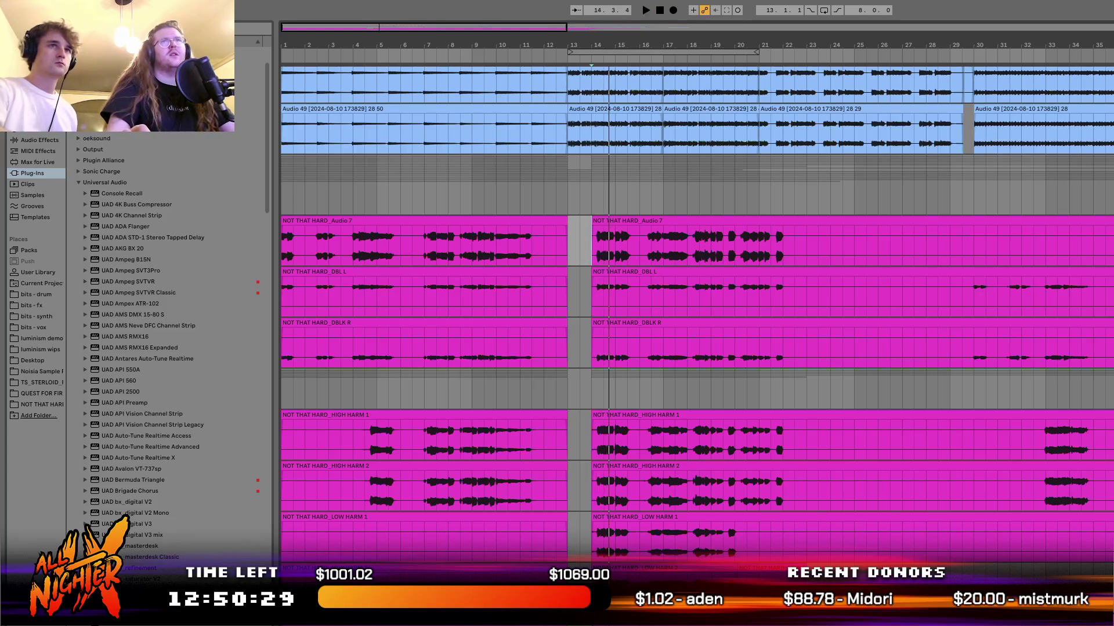
Play the arrangement from bar 14 and collapse the NOT THAT HARD_Audio 7 track.
{"action": "key", "text": "space"}
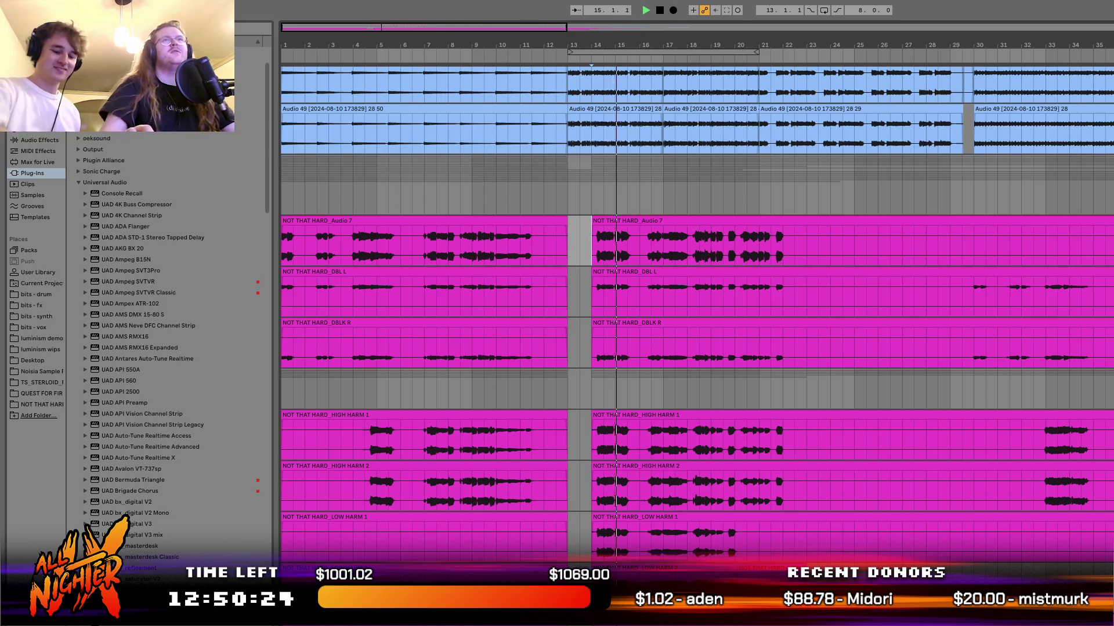
{"action": "key", "text": "u"}
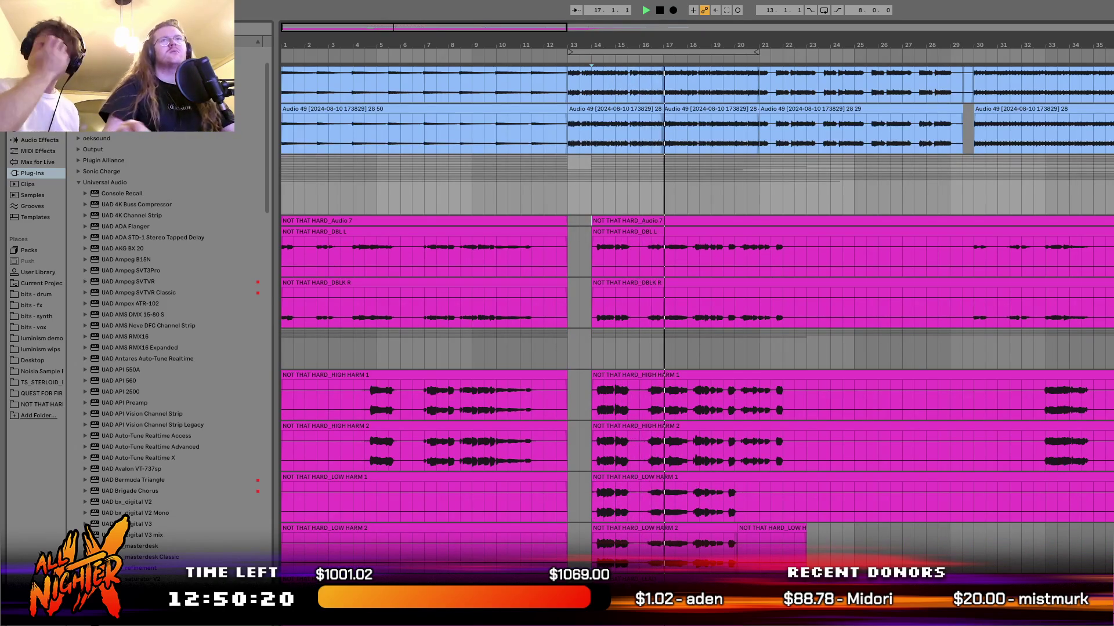
Keep listening past bar 22 while reviewing the drum, instrumental, harmony, pulse and SADIE vocal tracks.
{"action": "scroll", "coordinate": [680, 329], "scroll_direction": "up", "scroll_amount": 3}
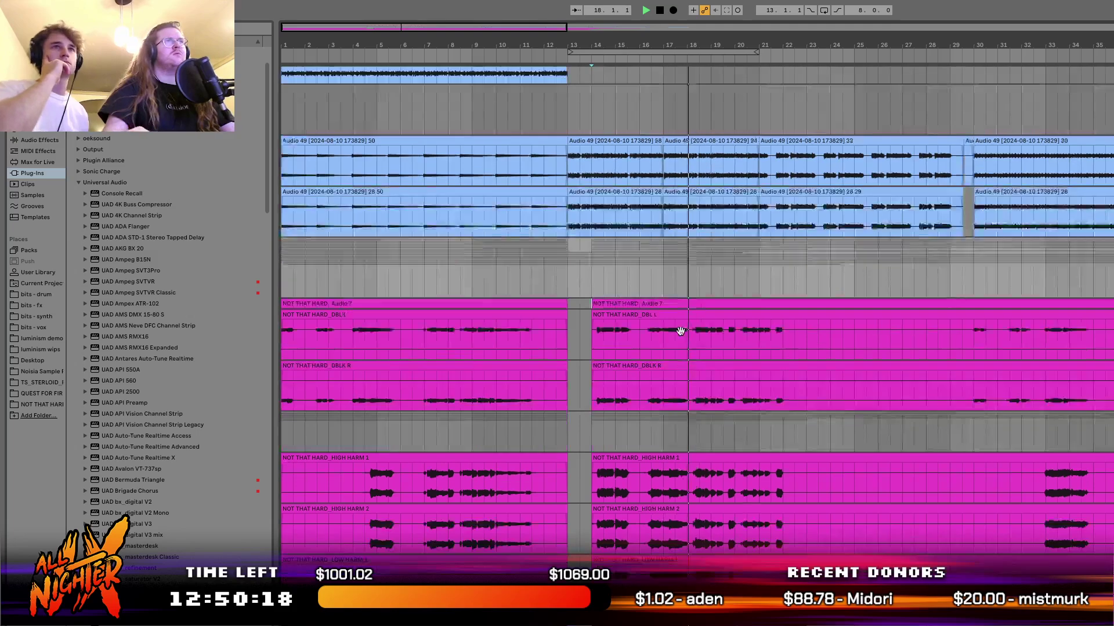
{"action": "scroll", "coordinate": [967, 333], "scroll_direction": "up", "scroll_amount": 4}
{"action": "scroll", "coordinate": [967, 333], "scroll_direction": "up", "scroll_amount": 10}
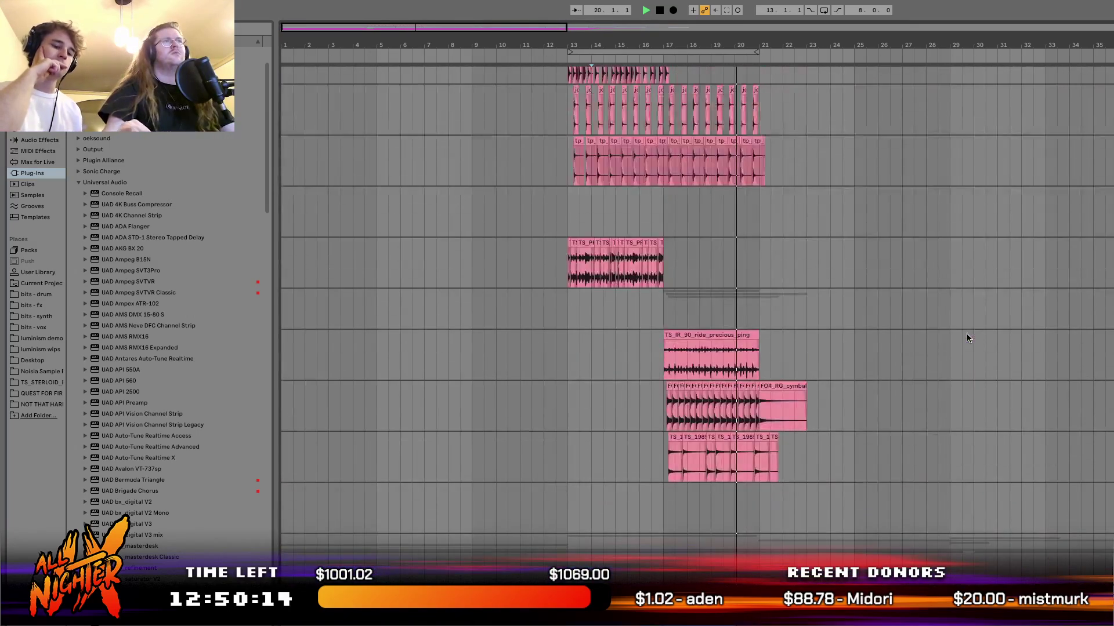
{"action": "scroll", "coordinate": [510, 477], "scroll_direction": "down", "scroll_amount": 10}
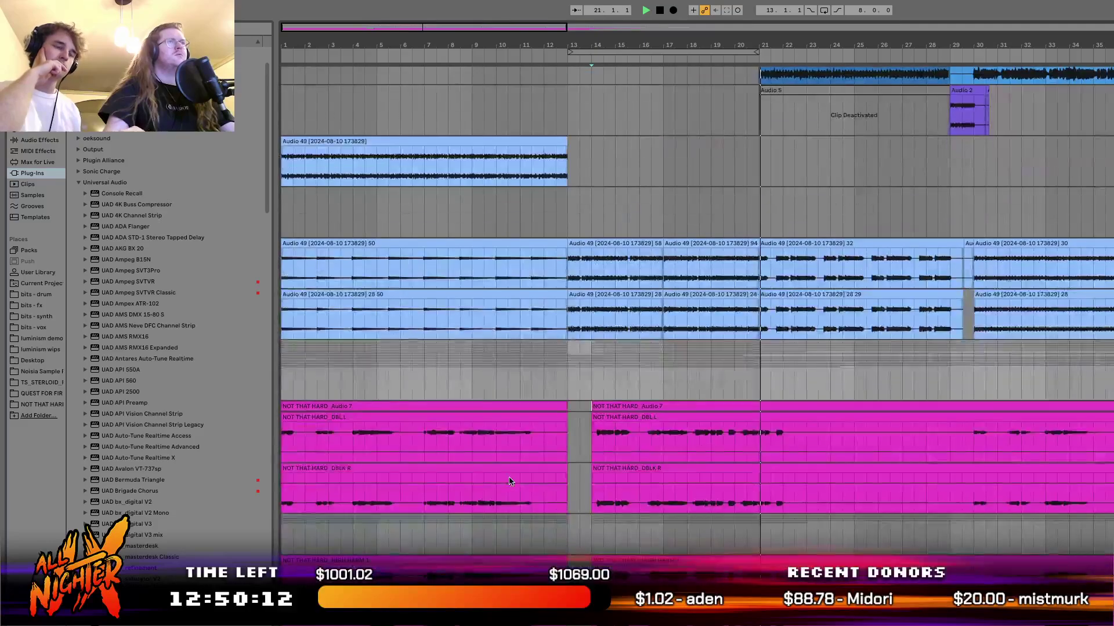
{"action": "scroll", "coordinate": [888, 429], "scroll_direction": "down", "scroll_amount": 3}
{"action": "scroll", "coordinate": [621, 511], "scroll_direction": "up", "scroll_amount": 12}
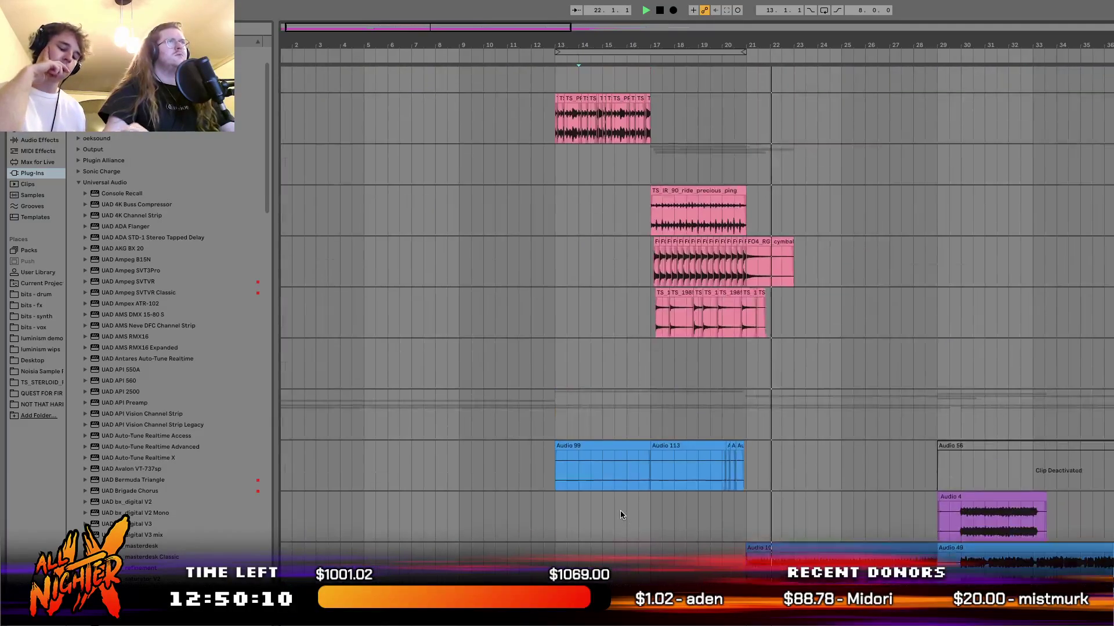
{"action": "scroll", "coordinate": [621, 510], "scroll_direction": "up", "scroll_amount": 4}
{"action": "scroll", "coordinate": [621, 507], "scroll_direction": "down", "scroll_amount": 10}
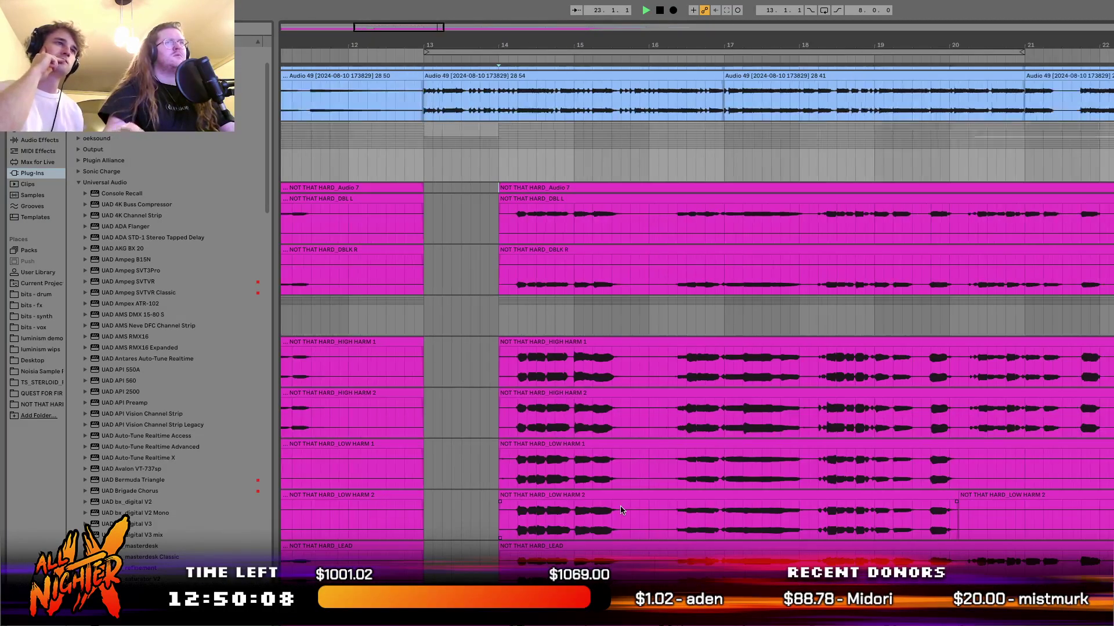
{"action": "scroll", "coordinate": [620, 507], "scroll_direction": "down", "scroll_amount": 6}
{"action": "scroll", "coordinate": [621, 507], "scroll_direction": "up", "scroll_amount": 3}
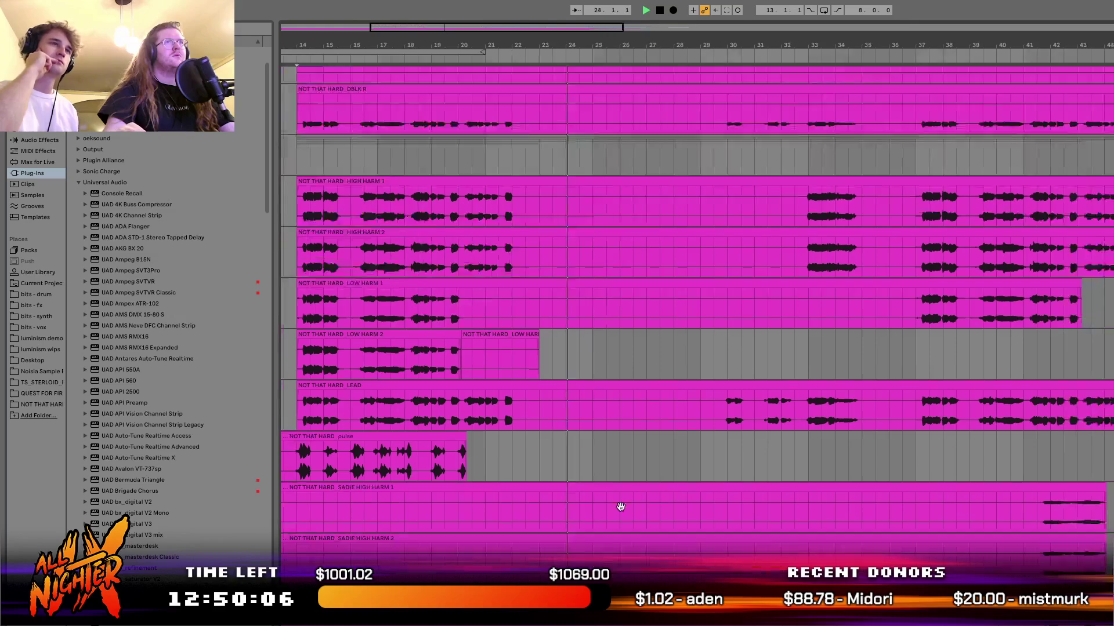
{"action": "scroll", "coordinate": [620, 510], "scroll_direction": "down", "scroll_amount": 6}
{"action": "scroll", "coordinate": [621, 510], "scroll_direction": "left", "scroll_amount": 3}
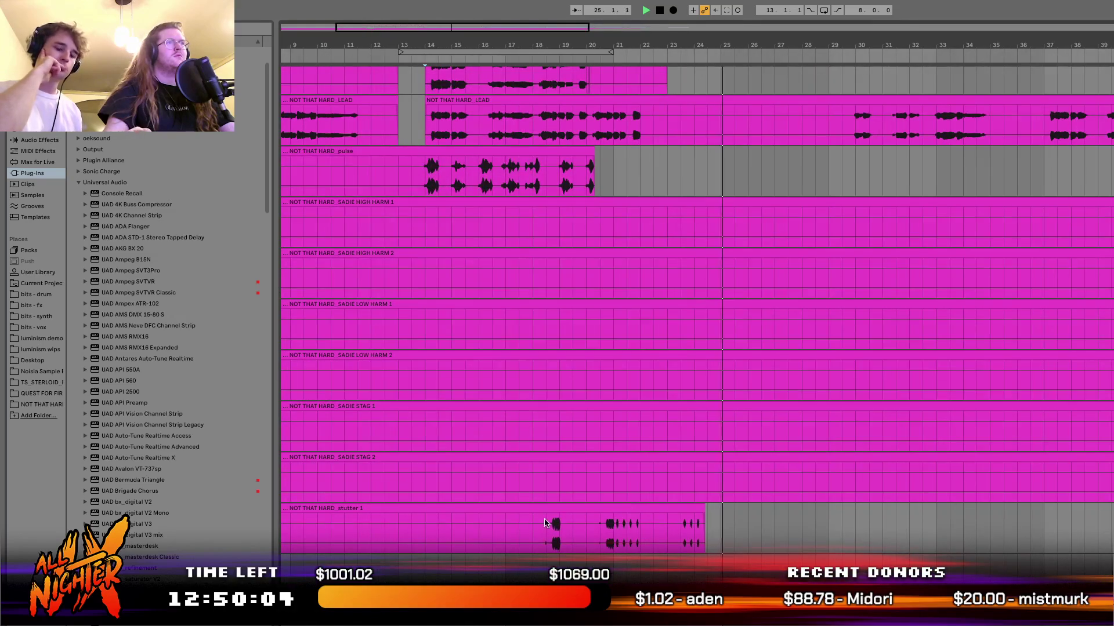
{"action": "scroll", "coordinate": [541, 551], "scroll_direction": "left", "scroll_amount": 4}
{"action": "scroll", "coordinate": [653, 418], "scroll_direction": "up", "scroll_amount": 5}
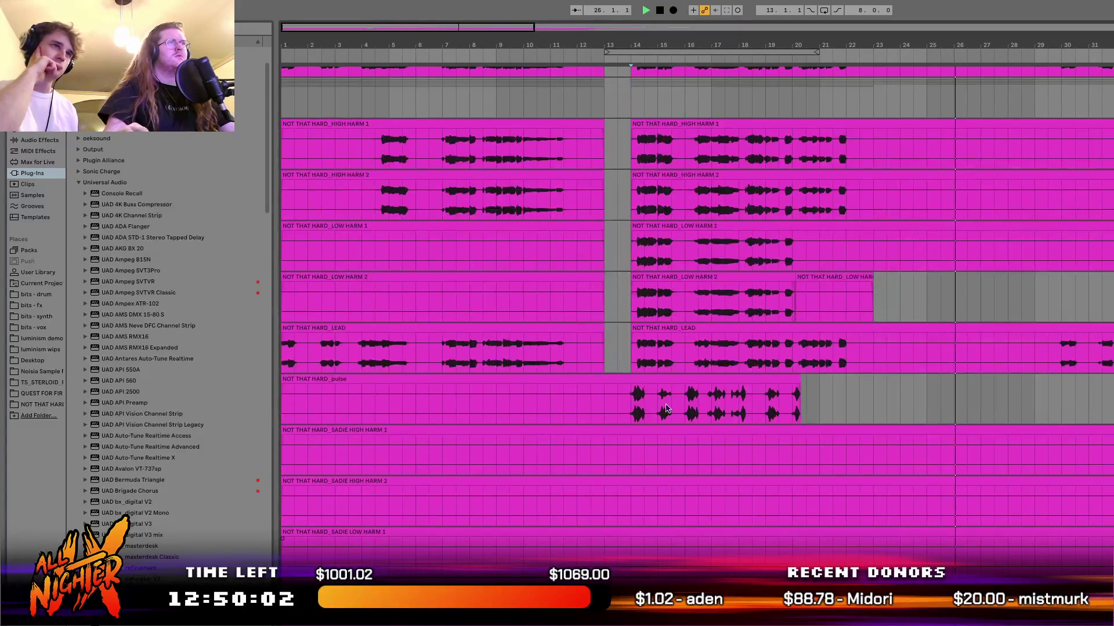
{"action": "scroll", "coordinate": [622, 453], "scroll_direction": "up", "scroll_amount": 5}
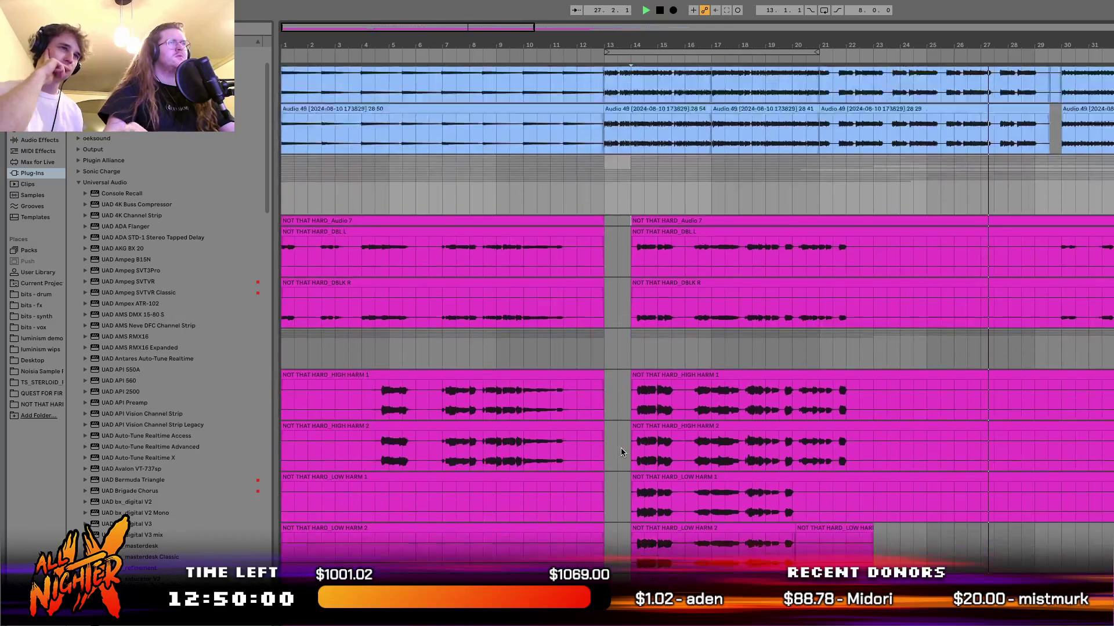
Replay the transition from the middle of bar 12 and check the instrumental tracks above the vocal stems.
{"action": "scroll", "coordinate": [621, 453], "scroll_direction": "up", "scroll_amount": 3}
{"action": "left_click", "coordinate": [590, 339]}
{"action": "key", "text": "space"}
{"action": "scroll", "coordinate": [590, 339], "scroll_direction": "up", "scroll_amount": 3}
{"action": "key", "text": "space"}
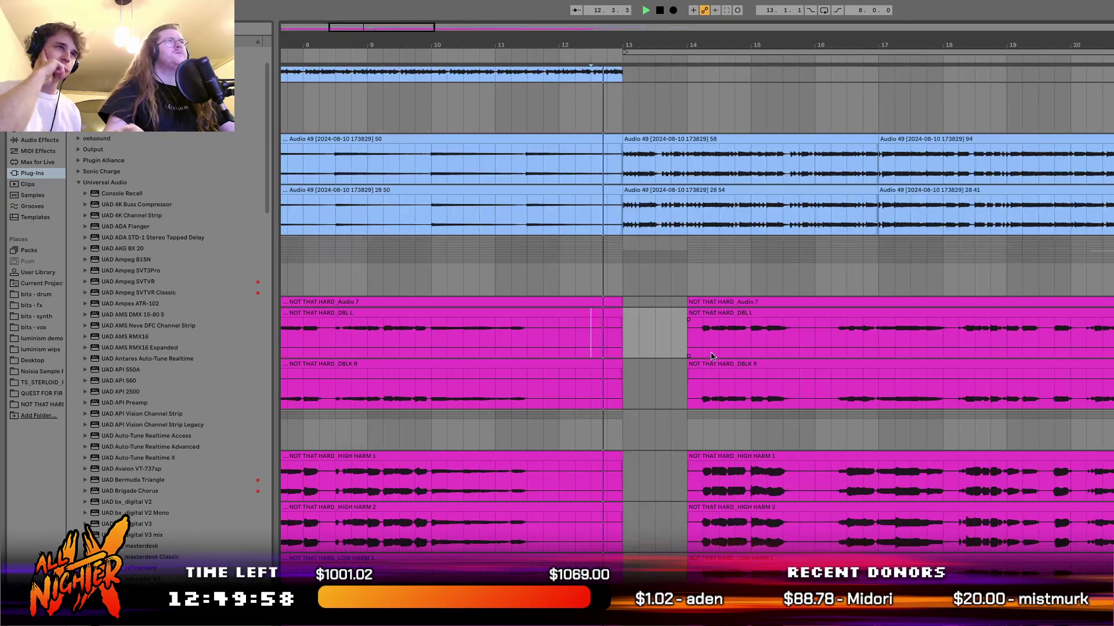
{"action": "scroll", "coordinate": [711, 354], "scroll_direction": "up", "scroll_amount": 5}
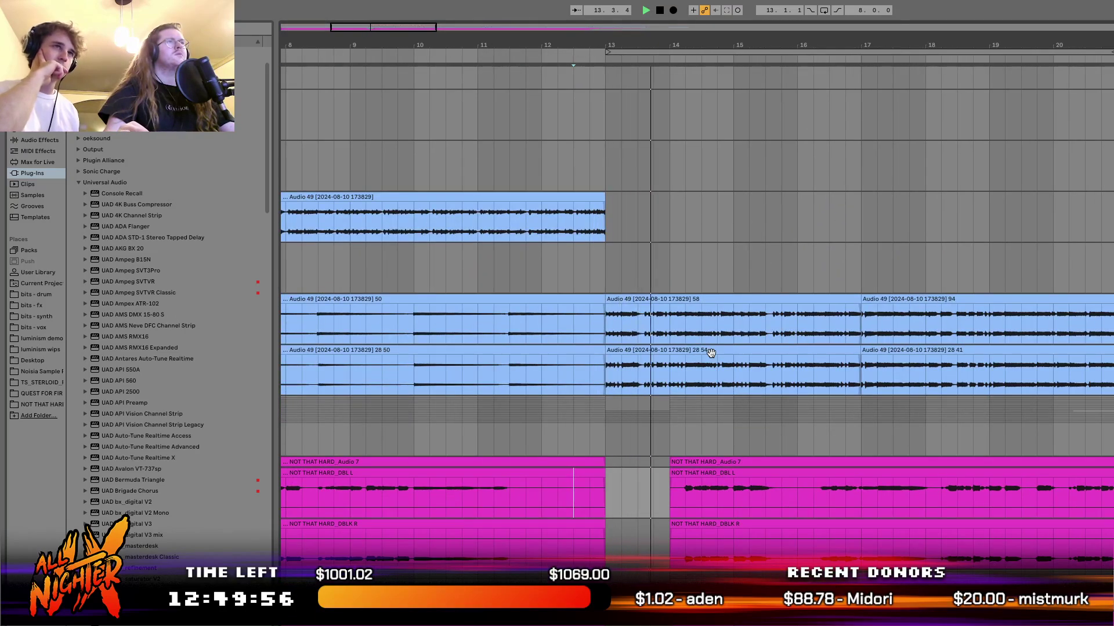
{"action": "scroll", "coordinate": [711, 353], "scroll_direction": "up", "scroll_amount": 9}
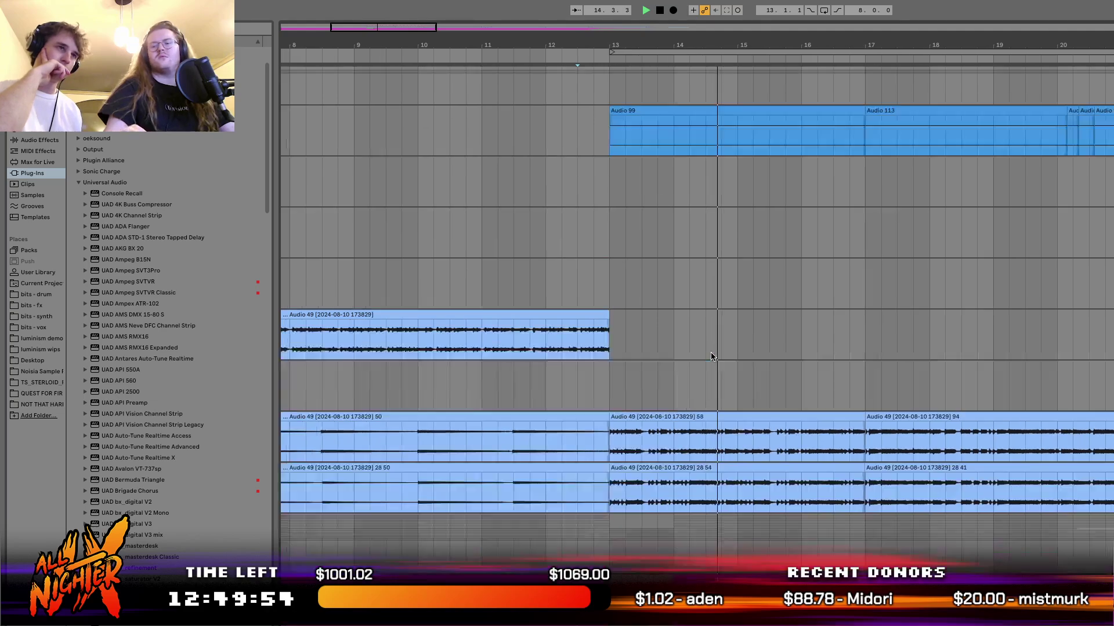
Load the UAD Fairchild 670 compressor on the group track above the vocal stems, listen to it, and close its window.
{"action": "scroll", "coordinate": [712, 353], "scroll_direction": "down", "scroll_amount": 10}
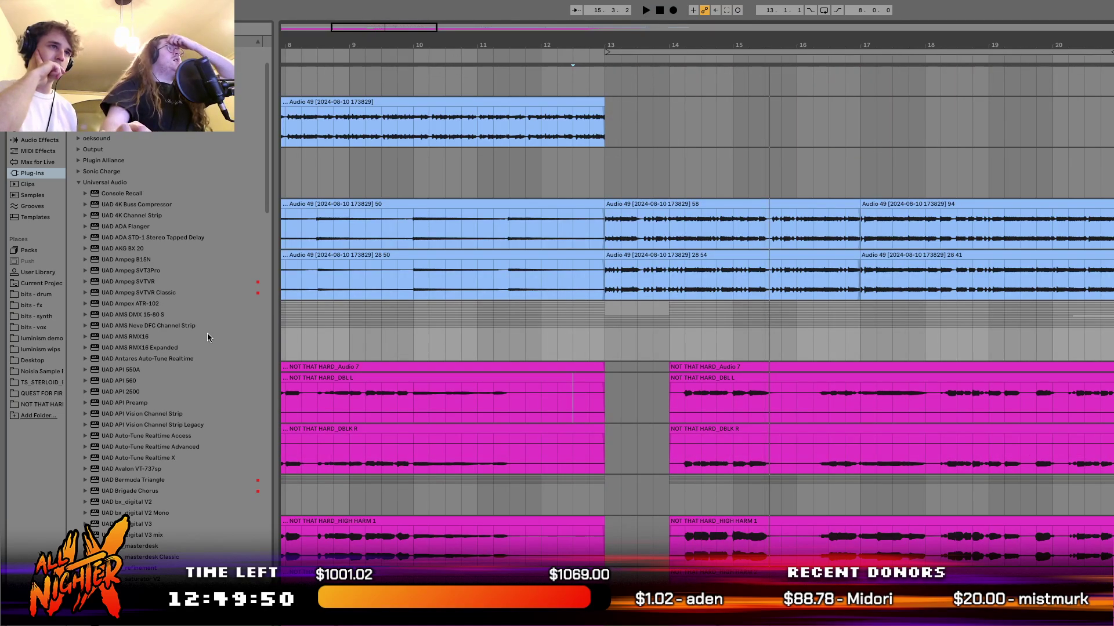
{"action": "scroll", "coordinate": [207, 337], "scroll_direction": "down", "scroll_amount": 7}
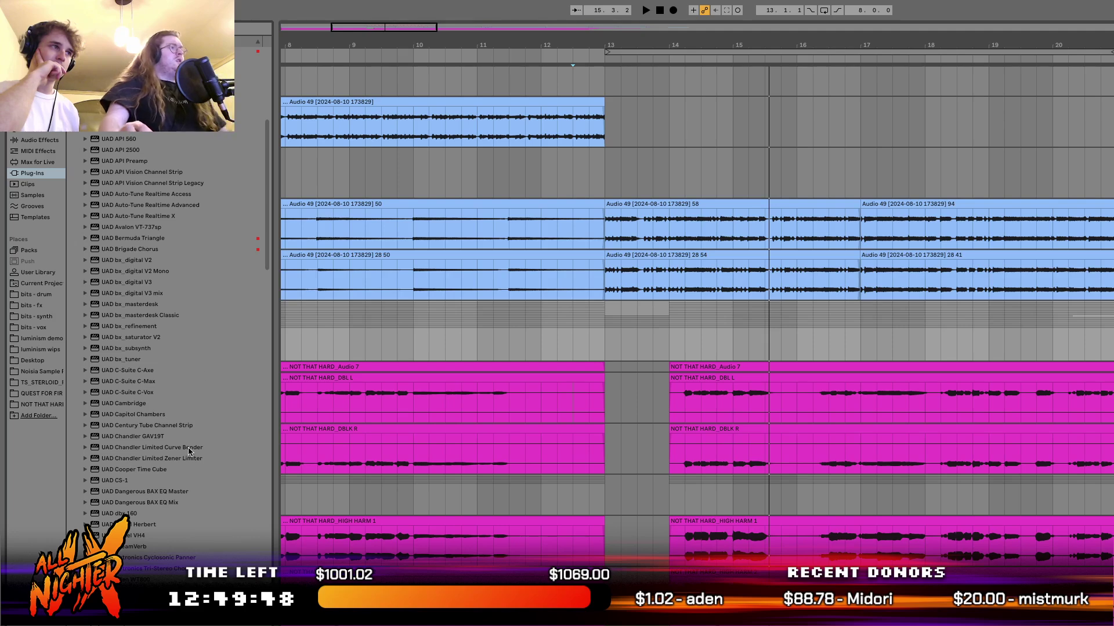
{"action": "scroll", "coordinate": [132, 321], "scroll_direction": "up", "scroll_amount": 7}
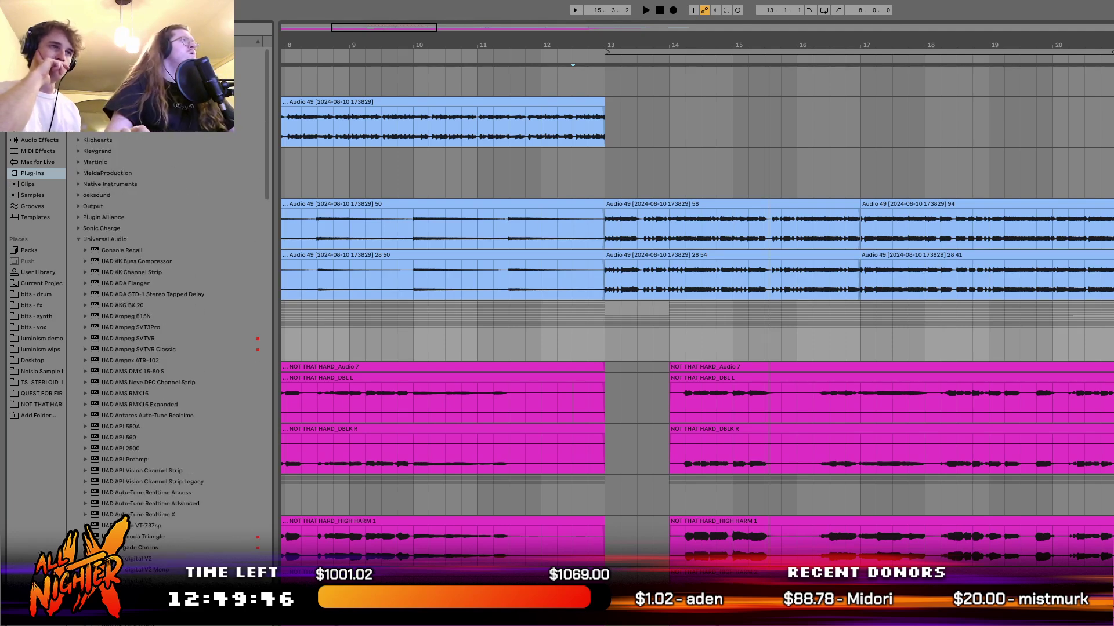
{"action": "left_click", "coordinate": [29, 52]}
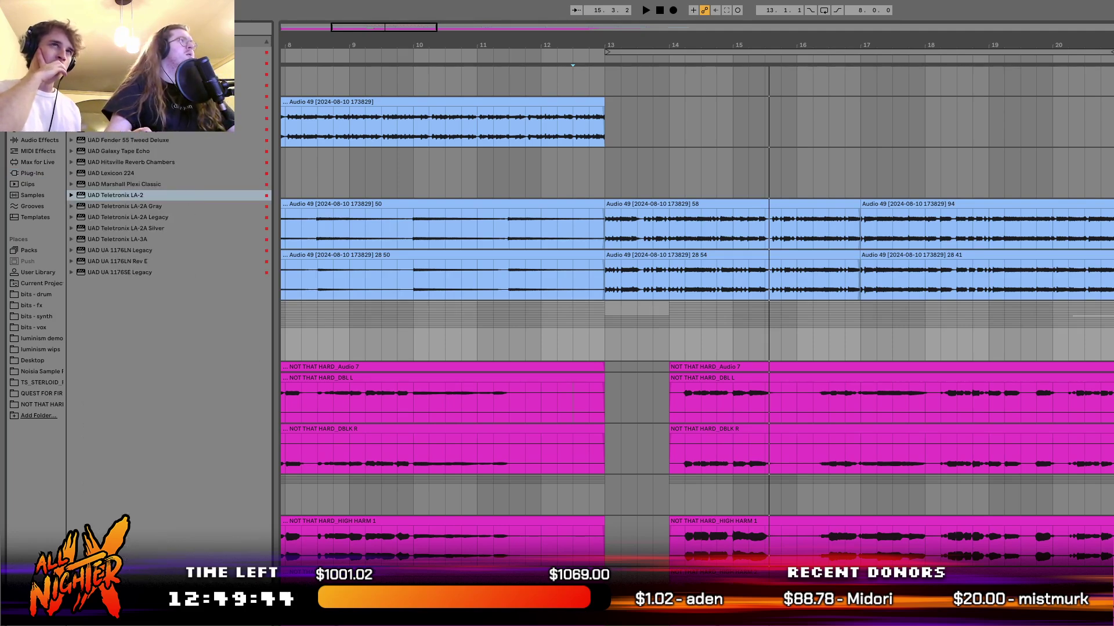
{"action": "left_click", "coordinate": [151, 108]}
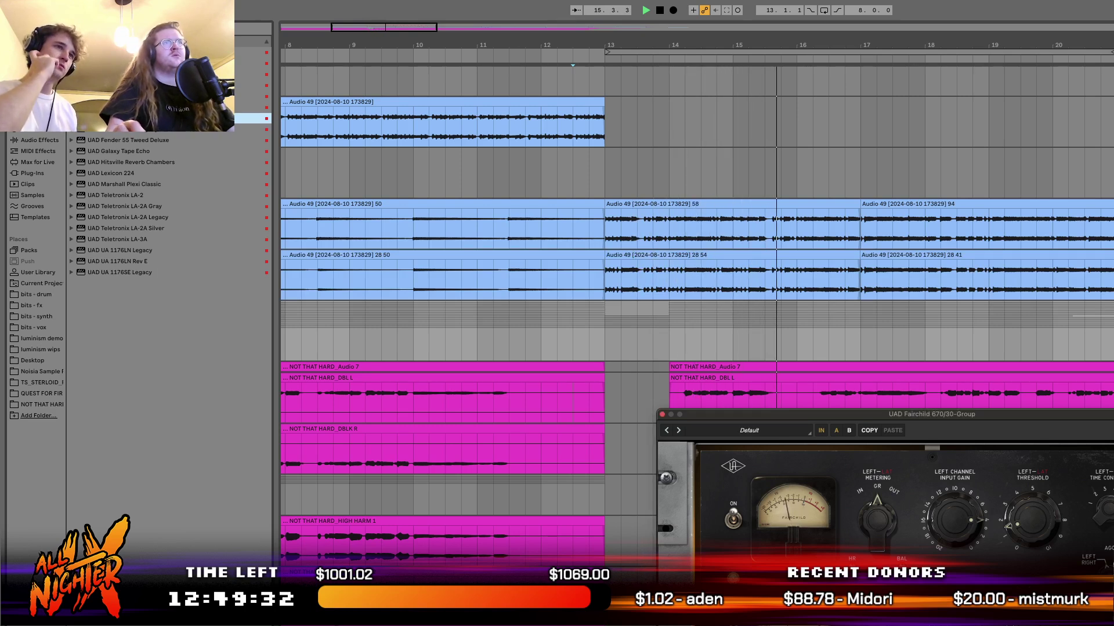
{"action": "left_click", "coordinate": [663, 415]}
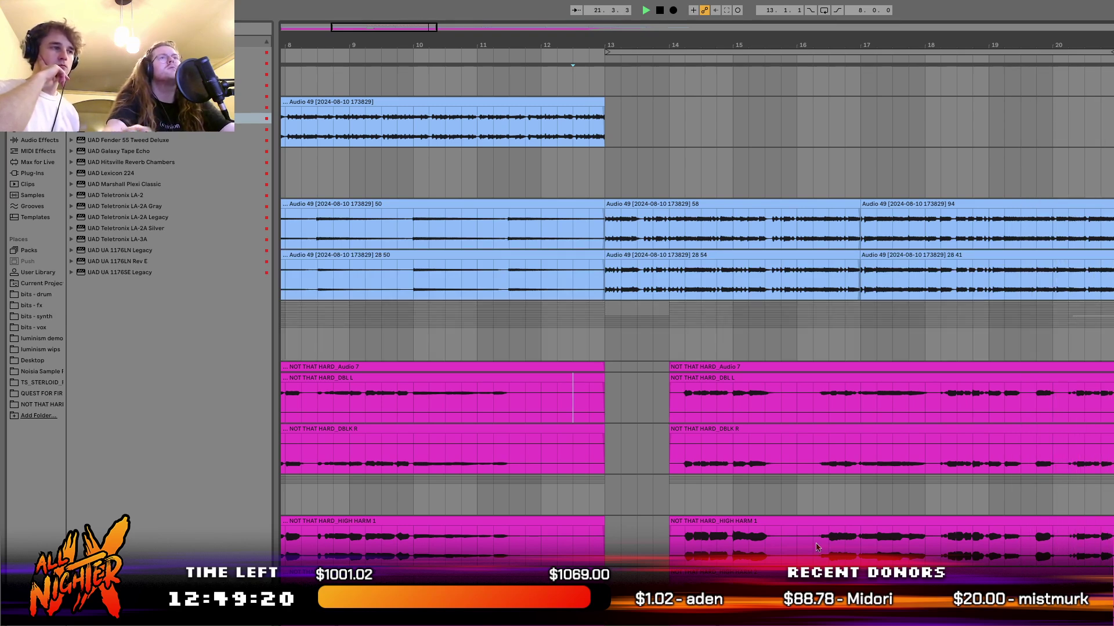
Replay from the middle of bar 12 and examine the drum tracks starting at bar 13.
{"action": "scroll", "coordinate": [816, 547], "scroll_direction": "right", "scroll_amount": 4}
{"action": "key", "text": "space"}
{"action": "scroll", "coordinate": [800, 449], "scroll_direction": "down", "scroll_amount": 1}
{"action": "scroll", "coordinate": [801, 449], "scroll_direction": "left", "scroll_amount": 5}
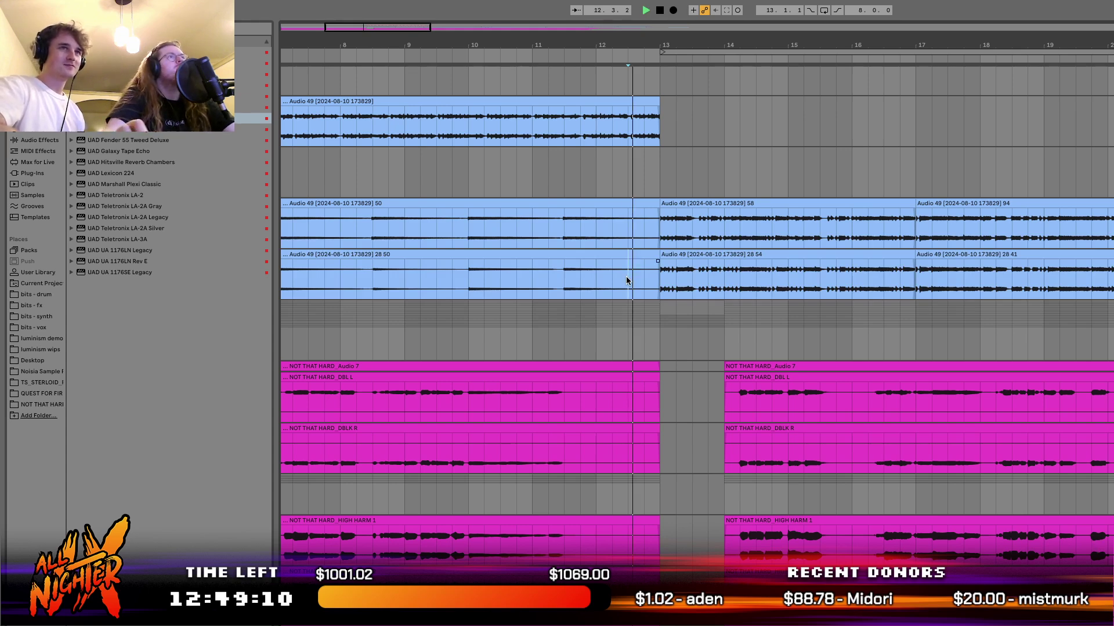
{"action": "scroll", "coordinate": [625, 280], "scroll_direction": "up", "scroll_amount": 5}
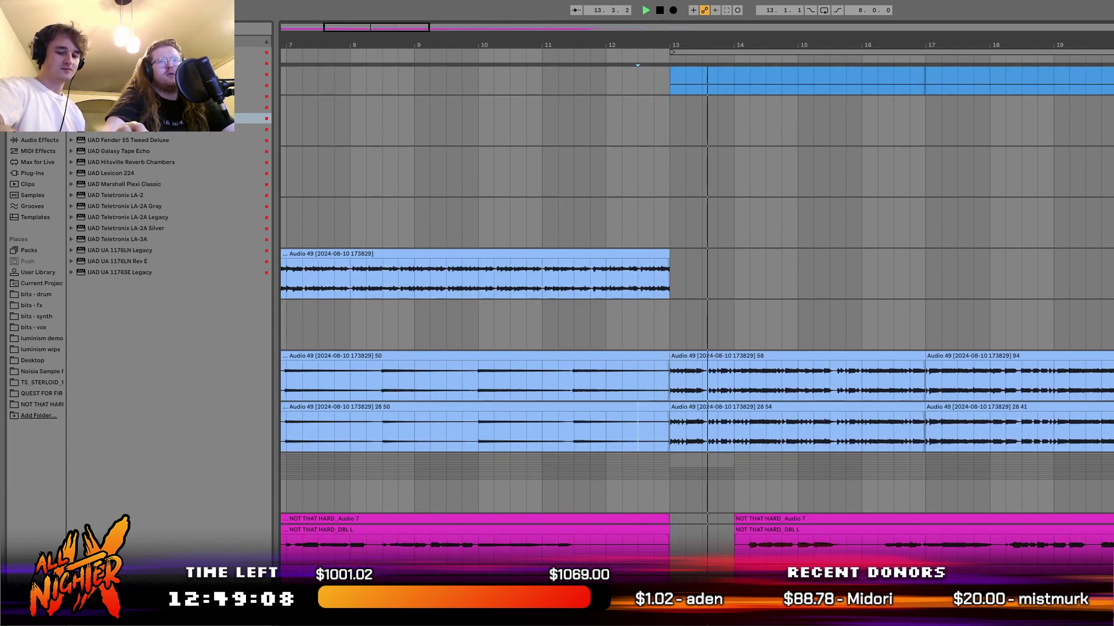
{"action": "scroll", "coordinate": [883, 547], "scroll_direction": "down", "scroll_amount": 10}
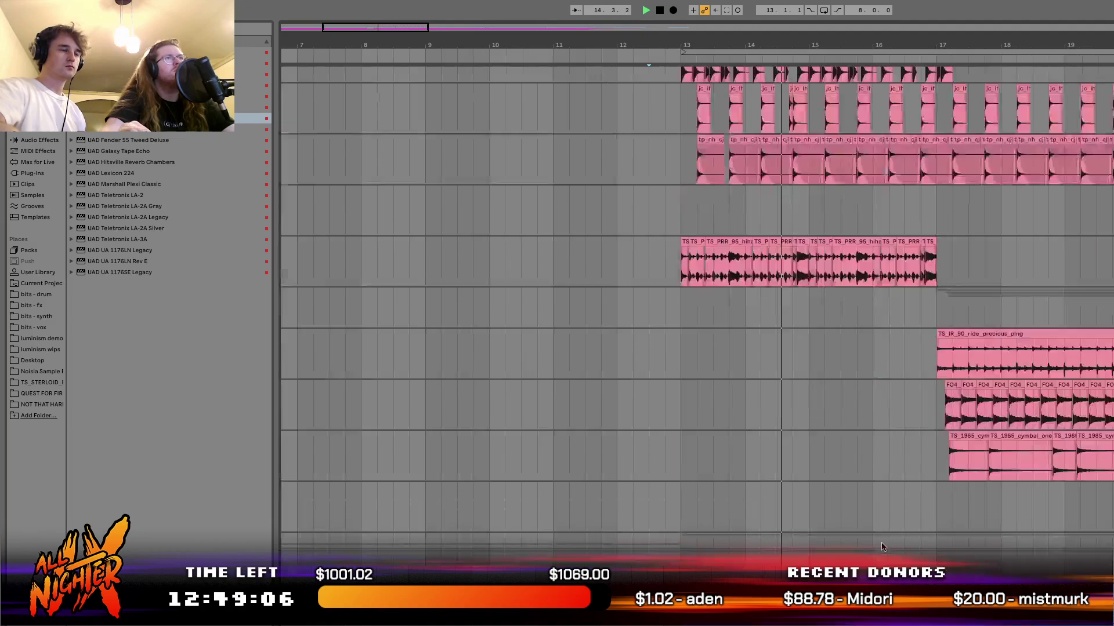
{"action": "scroll", "coordinate": [883, 547], "scroll_direction": "up", "scroll_amount": 8}
{"action": "scroll", "coordinate": [882, 547], "scroll_direction": "down", "scroll_amount": 10}
{"action": "scroll", "coordinate": [882, 547], "scroll_direction": "up", "scroll_amount": 5}
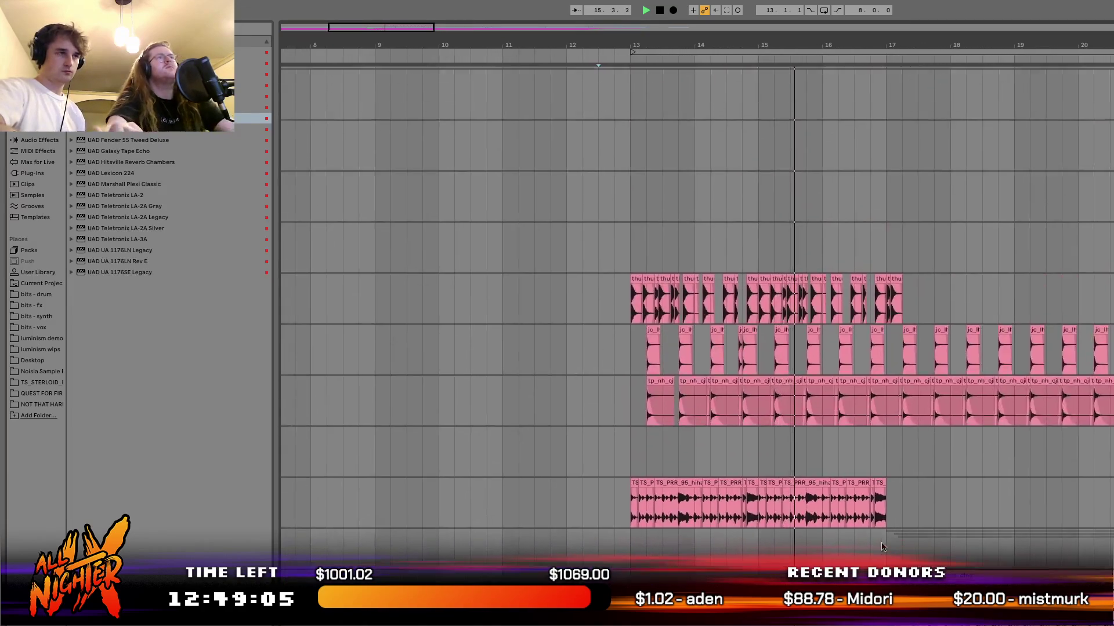
{"action": "scroll", "coordinate": [881, 547], "scroll_direction": "up", "scroll_amount": 2}
Try duplicating the last thunker kick clip to beat 17.2 and audition it from bar 17.
{"action": "left_click_drag", "start_coordinate": [639, 328], "coordinate": [1023, 327]}
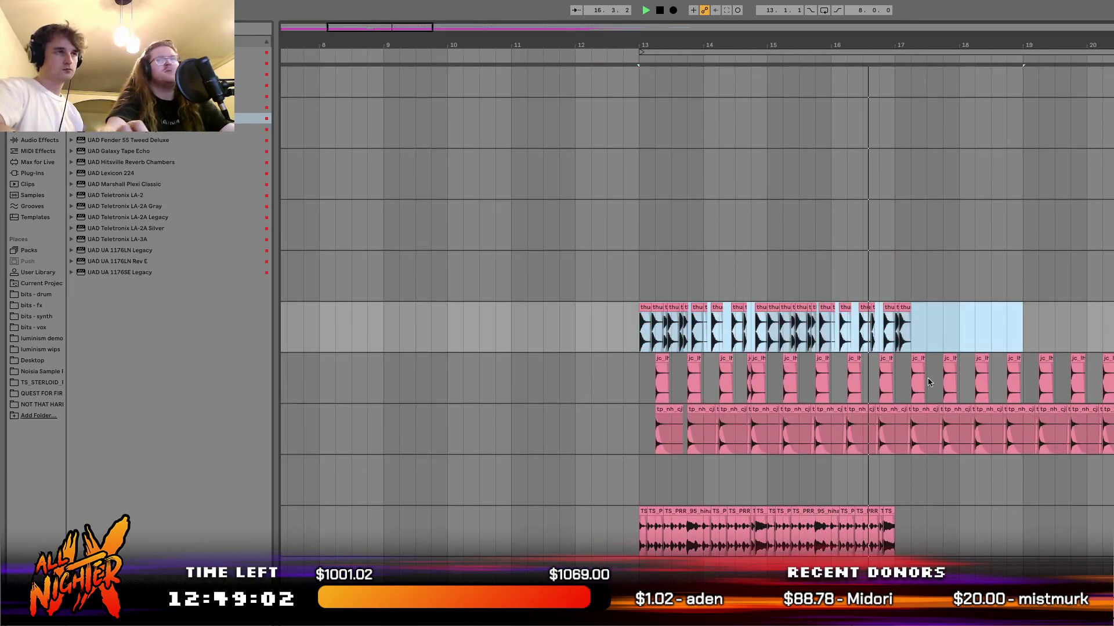
{"action": "scroll", "coordinate": [947, 391], "scroll_direction": "up", "scroll_amount": 6}
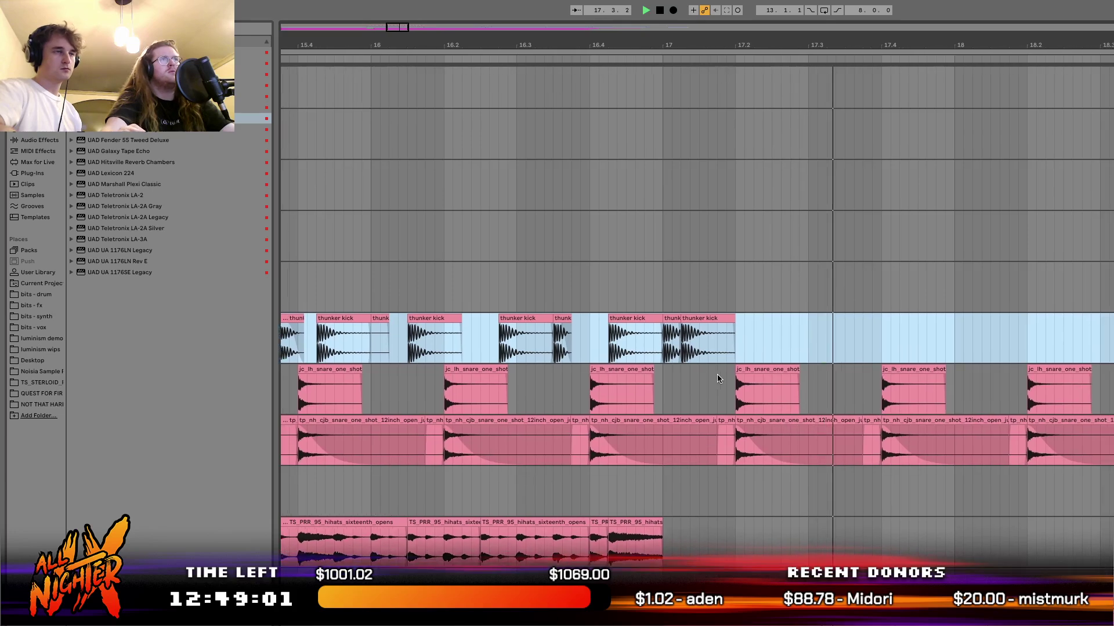
{"action": "left_click", "coordinate": [699, 329]}
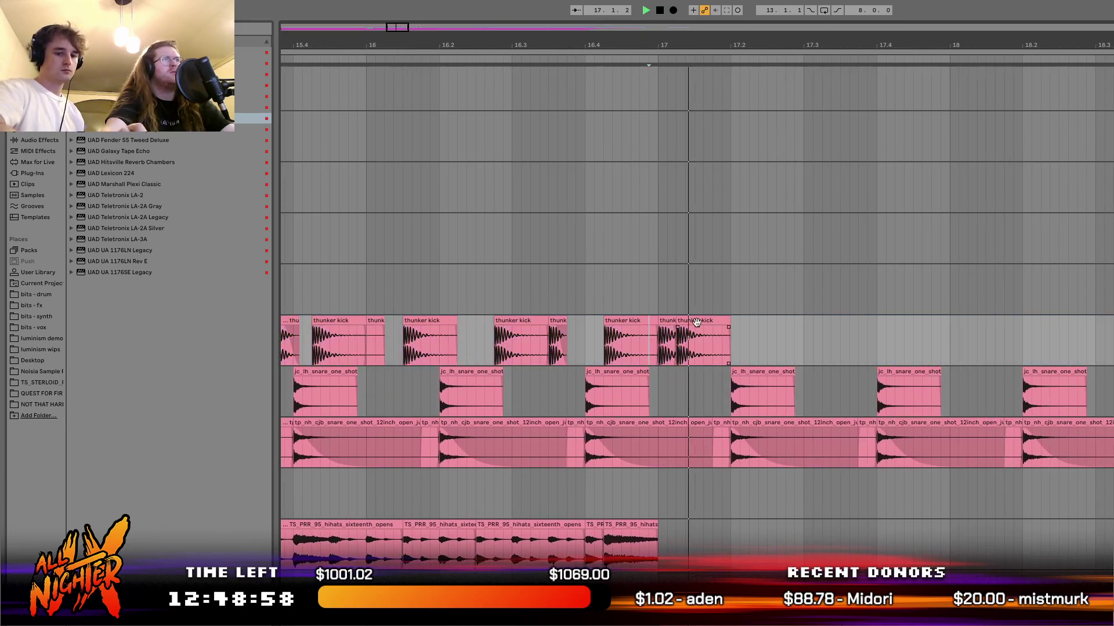
{"action": "key", "text": "ctrl+d"}
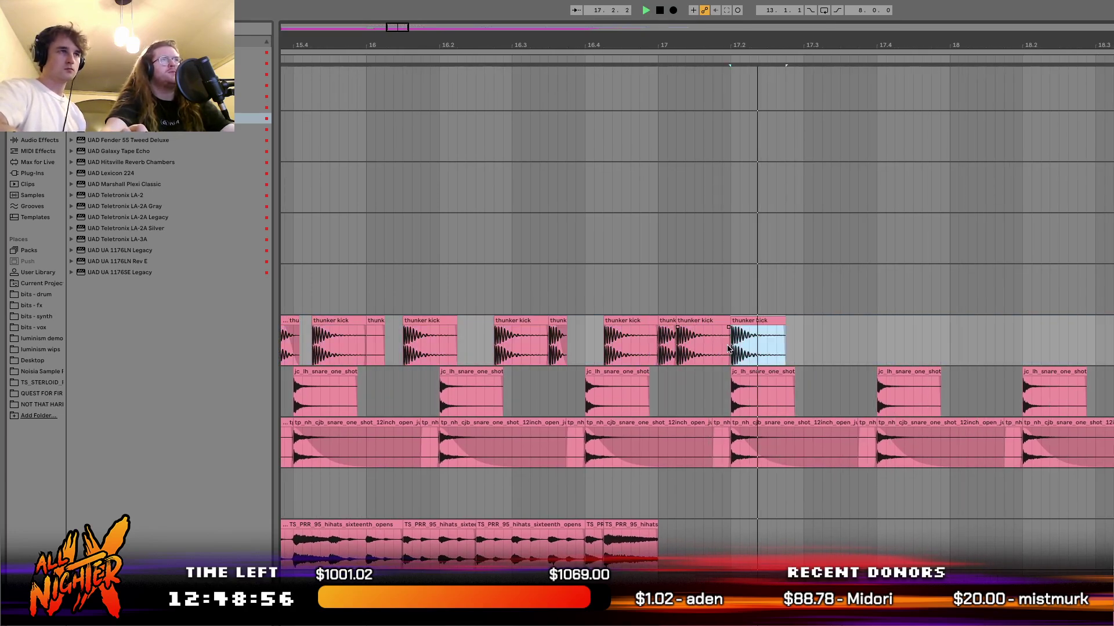
{"action": "key", "text": "space"}
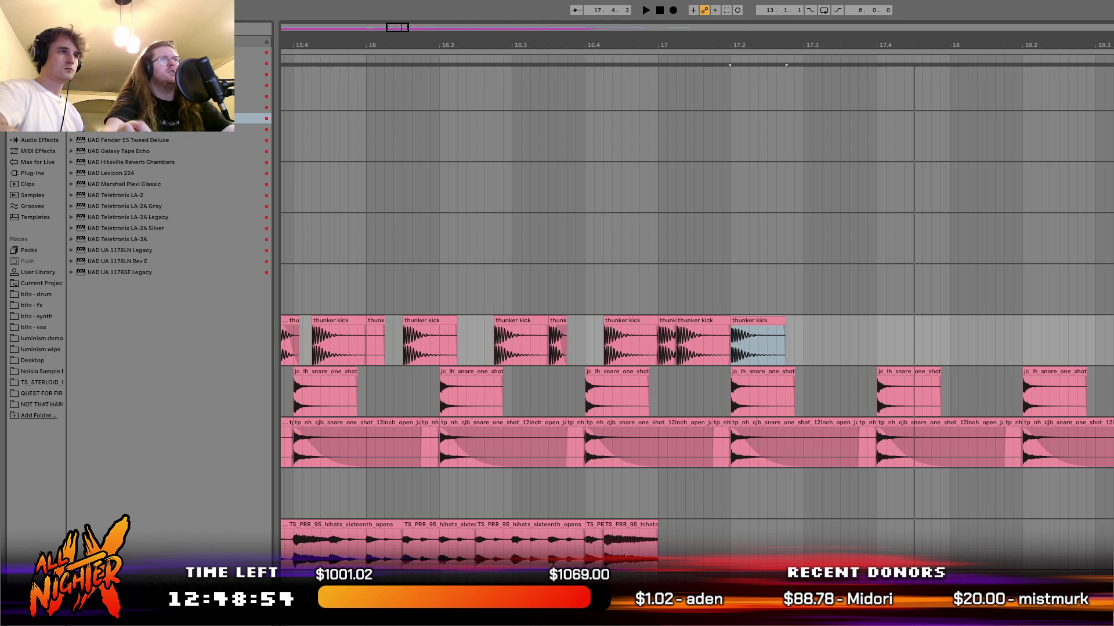
{"action": "left_click", "coordinate": [660, 342]}
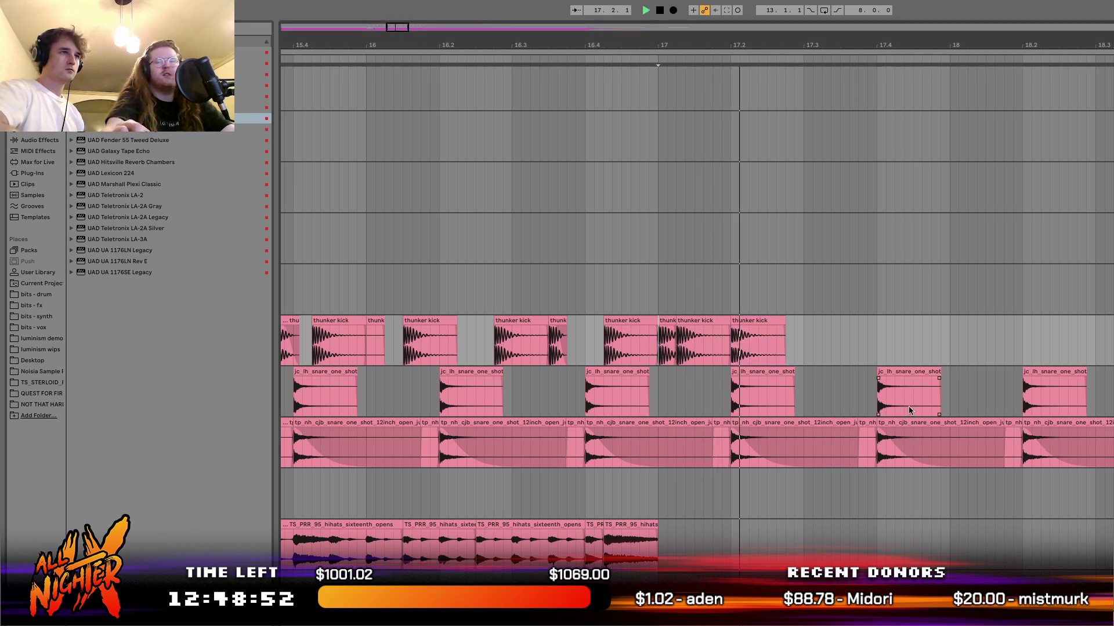
{"action": "key", "text": "space"}
{"action": "key", "text": "space"}
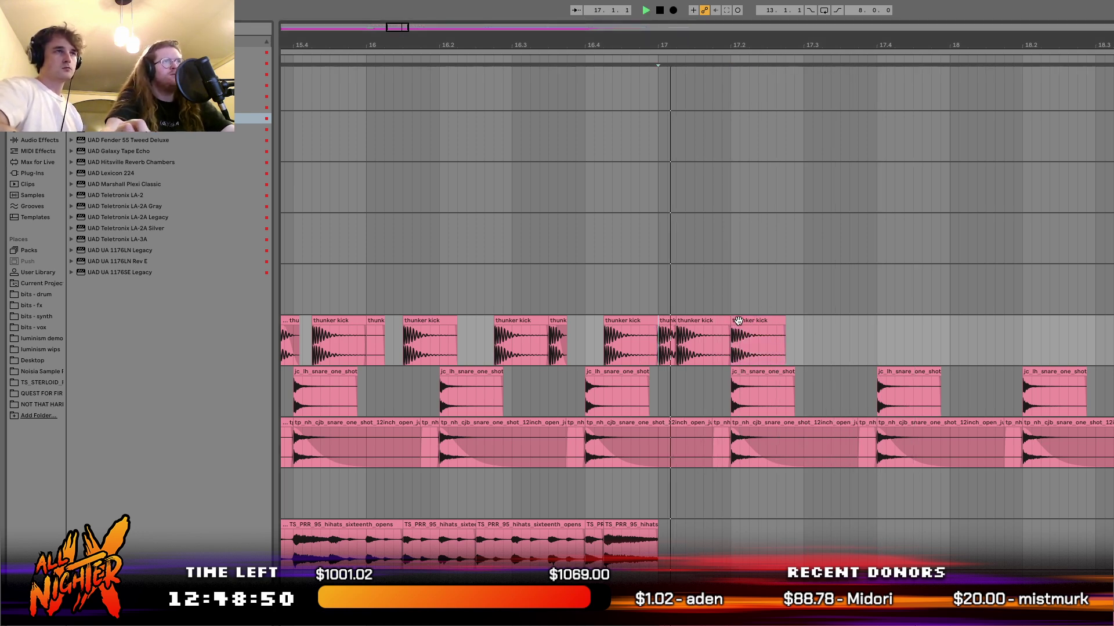
Try another copy of the thunker kick at beat 17.4 and audition it from bar 17.
{"action": "left_click", "coordinate": [736, 322]}
{"action": "key", "text": "space"}
{"action": "left_click", "coordinate": [876, 337]}
{"action": "key", "text": "super+v"}
{"action": "left_click", "coordinate": [659, 342]}
{"action": "key", "text": "space"}
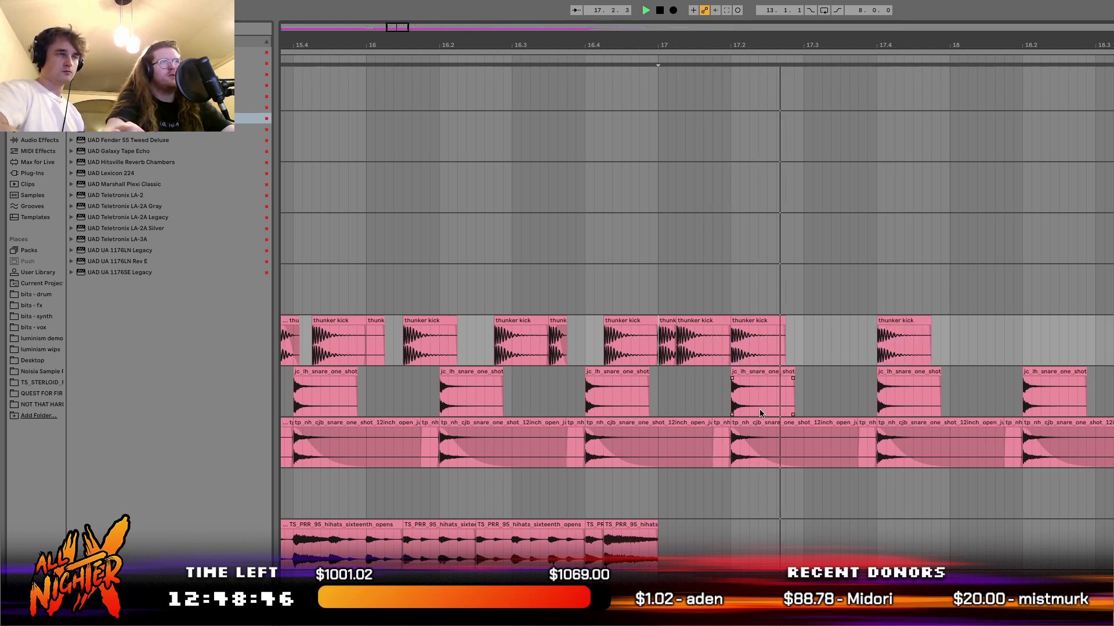
Undo the thunker kick copy at beat 17.4 and delete the one at beat 17.2.
{"action": "key", "text": "super+z"}
{"action": "key", "text": "space"}
{"action": "left_click", "coordinate": [753, 321]}
{"action": "key", "text": "Delete"}
{"action": "left_click", "coordinate": [658, 360]}
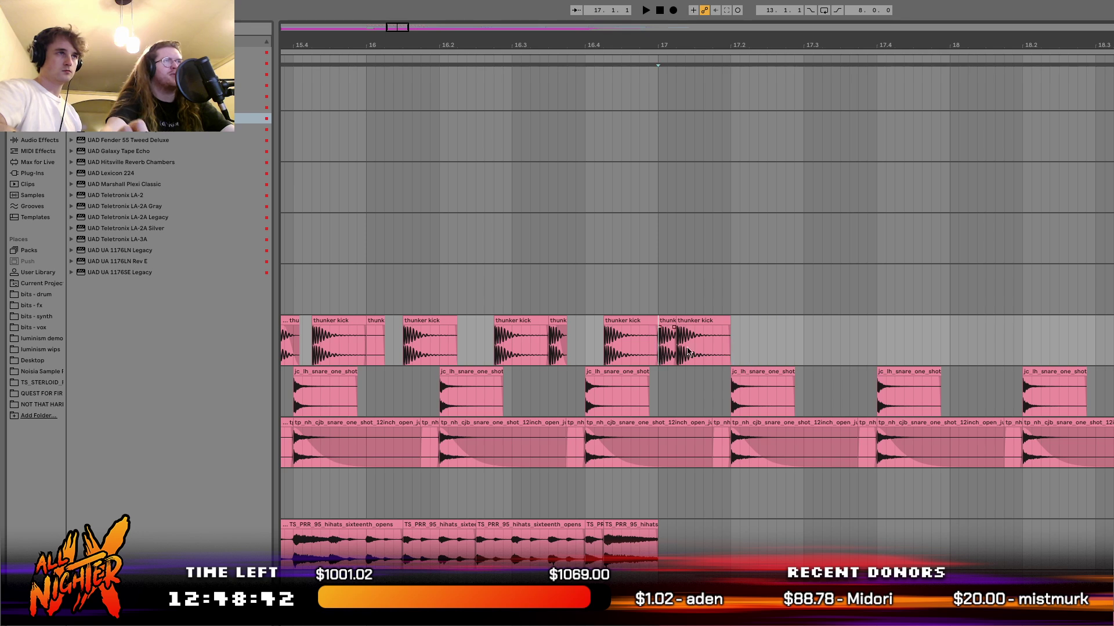
Copy the last thunker kick of the pattern to halfway between beats 17.3 and 17.4, and play the result.
{"action": "left_click", "coordinate": [710, 323]}
{"action": "key", "text": "space"}
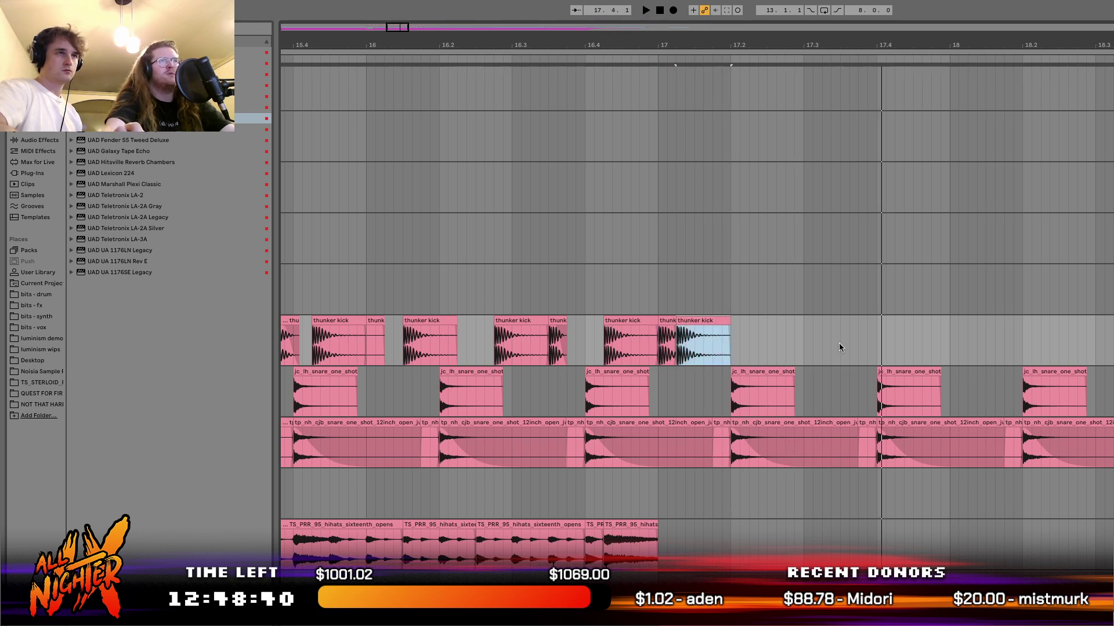
{"action": "left_click", "coordinate": [840, 343]}
{"action": "key", "text": "ctrl+v"}
{"action": "key", "text": "space"}
{"action": "left_click", "coordinate": [796, 365]}
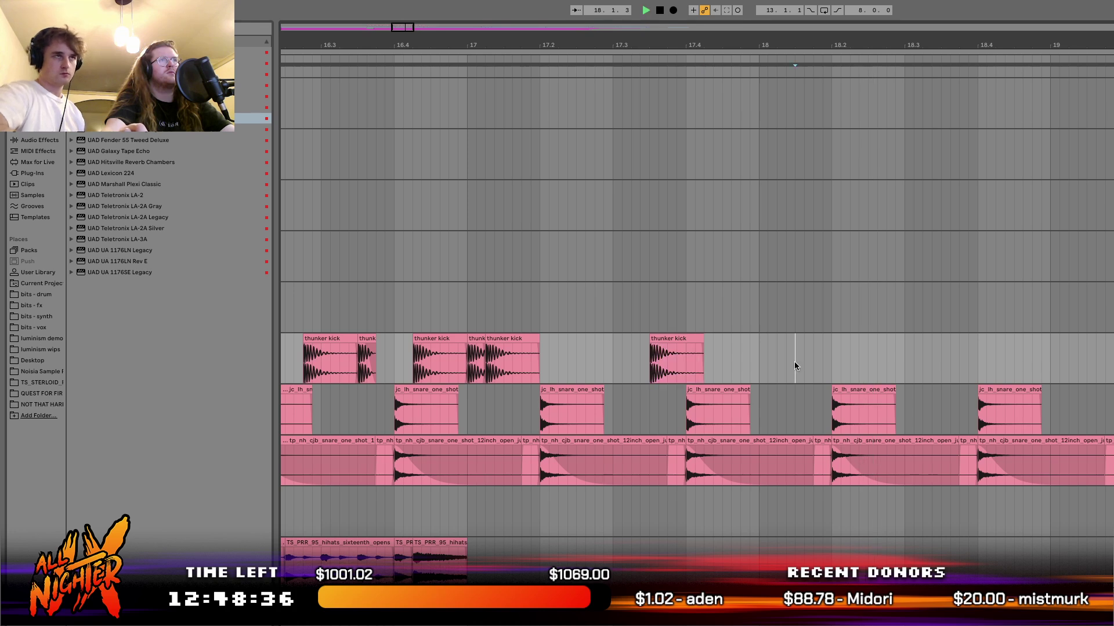
Paste thunker kick copies at beats 18.1.3 and 18.1.2, and play the result.
{"action": "key", "text": "space"}
{"action": "key", "text": "ctrl+v"}
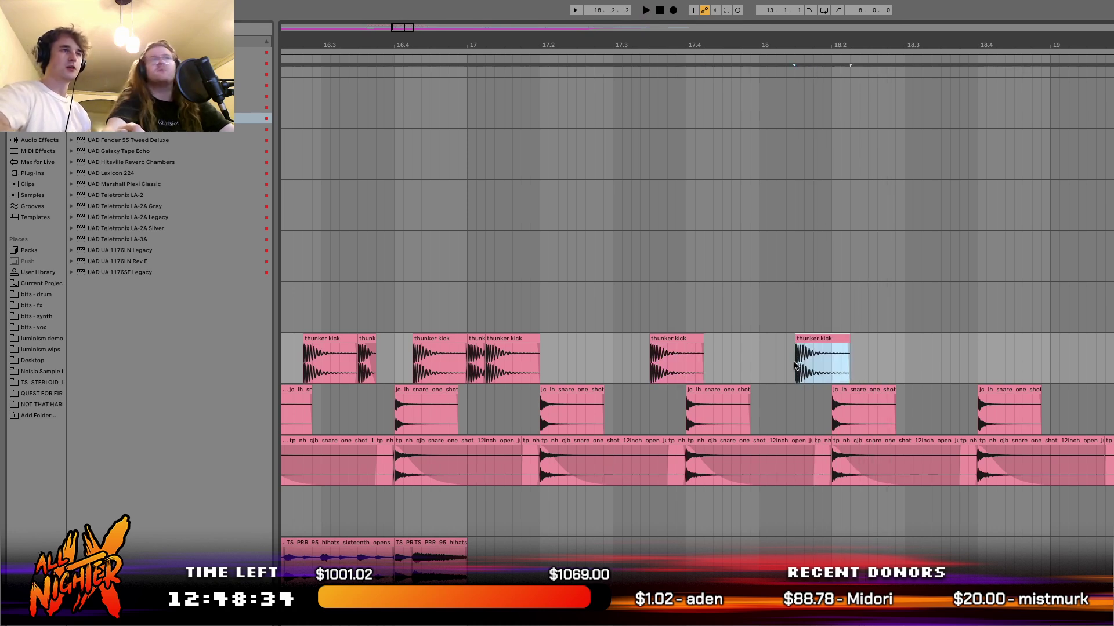
{"action": "left_click", "coordinate": [771, 366]}
{"action": "key", "text": "ctrl+v"}
{"action": "left_click", "coordinate": [766, 367]}
{"action": "key", "text": "space"}
{"action": "left_click", "coordinate": [439, 370]}
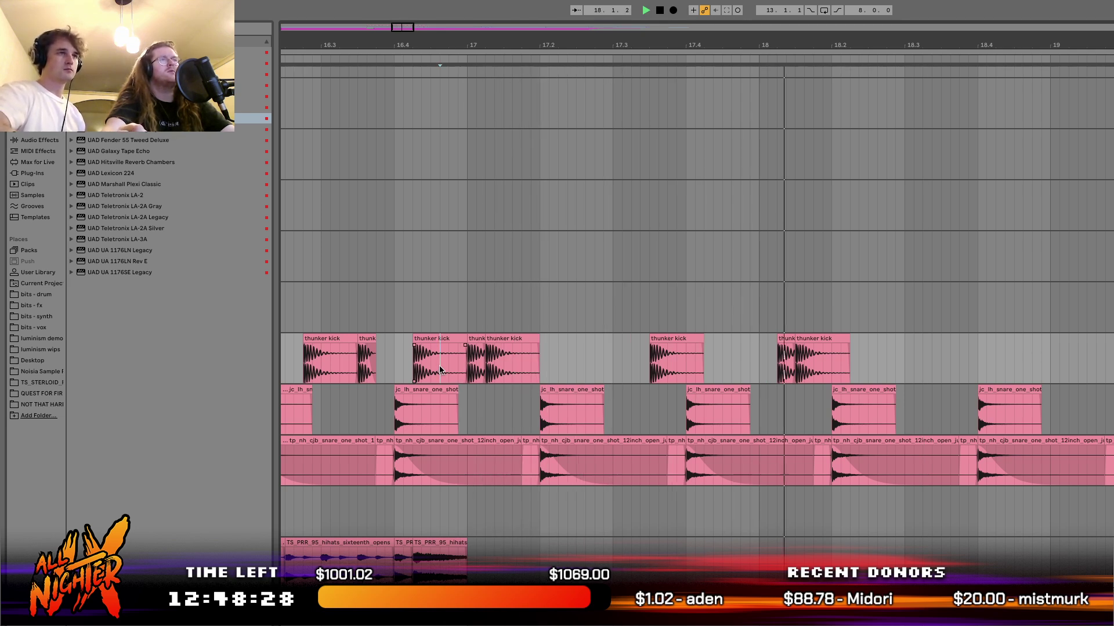
Delete the thunker kick at beat 18.1.3, lengthen the one at 18.1.2 to reach 18.2.2, and play it.
{"action": "left_click", "coordinate": [812, 358]}
{"action": "key", "text": "Delete"}
{"action": "left_click", "coordinate": [756, 361]}
{"action": "left_click_drag", "start_coordinate": [794, 337], "coordinate": [851, 336]}
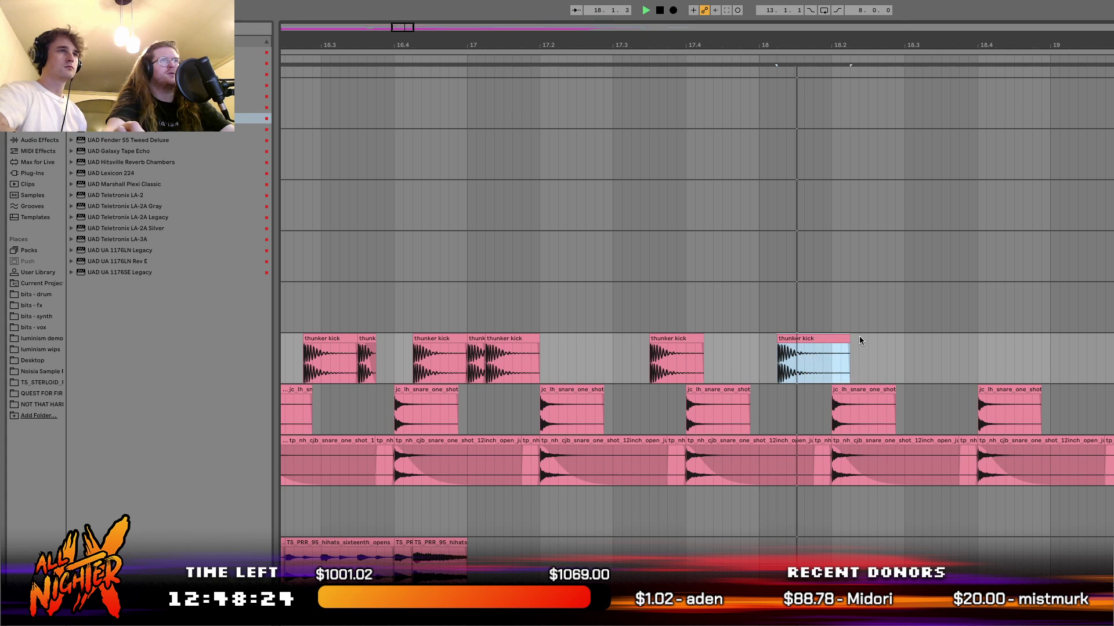
{"action": "scroll", "coordinate": [931, 383], "scroll_direction": "right", "scroll_amount": 2}
{"action": "scroll", "coordinate": [931, 382], "scroll_direction": "up", "scroll_amount": 1}
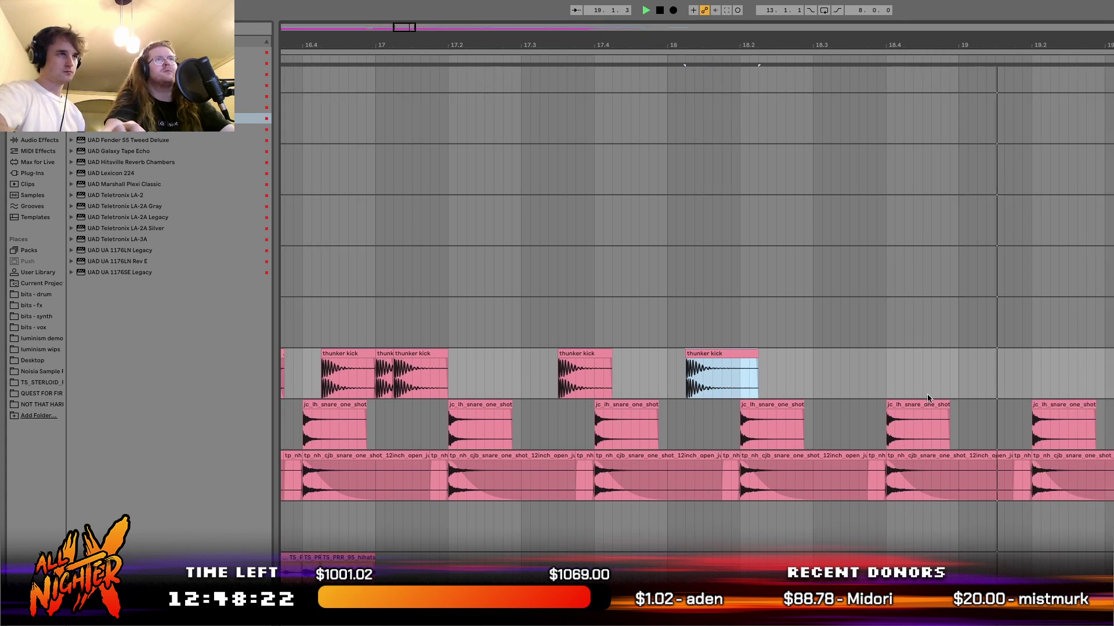
{"action": "key", "text": "space"}
{"action": "key", "text": "space"}
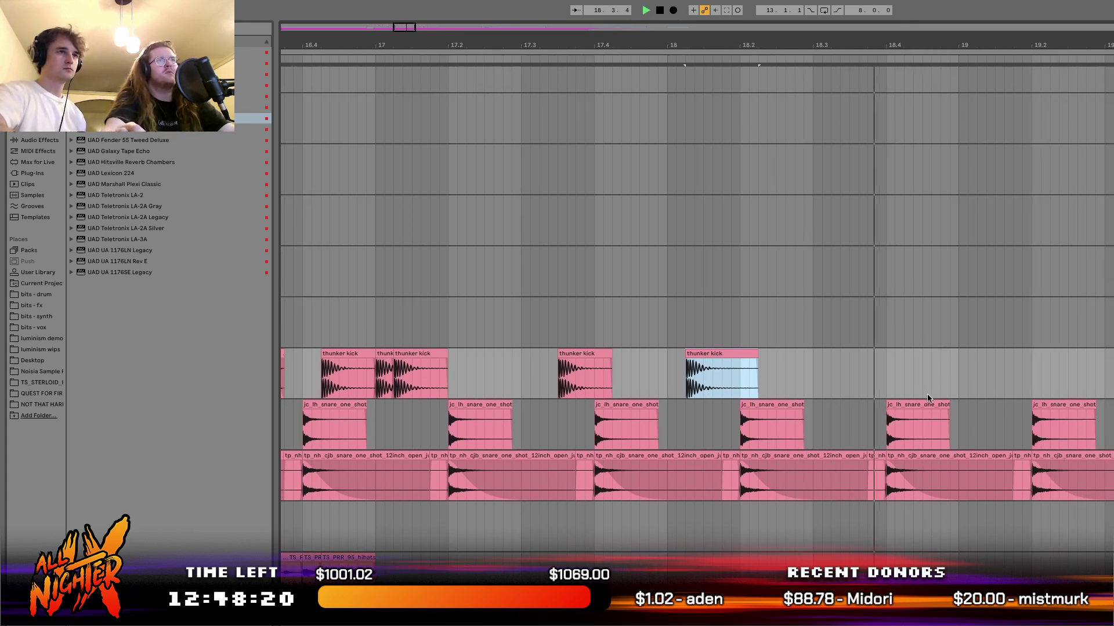
Paste the lengthened thunker kick halfway between beats 19 and 19.2.
{"action": "left_click", "coordinate": [994, 377]}
{"action": "key", "text": "space"}
{"action": "key", "text": "ctrl+v"}
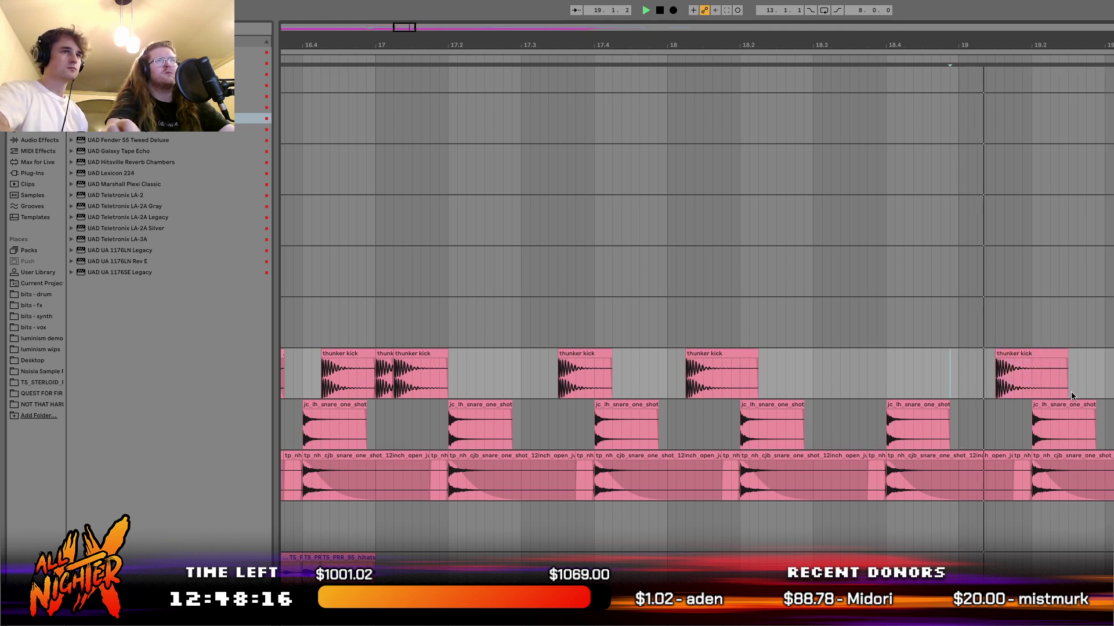
{"action": "key", "text": "space"}
Move the new kick to beat 19.1.2, duplicate it to beat 19.2, and audition the pair from bar 19.
{"action": "left_click_drag", "start_coordinate": [1023, 354], "coordinate": [1004, 353]}
{"action": "key", "text": "ctrl+d"}
{"action": "left_click", "coordinate": [948, 376]}
{"action": "key", "text": "space"}
{"action": "left_click", "coordinate": [955, 380]}
{"action": "key", "text": "space"}
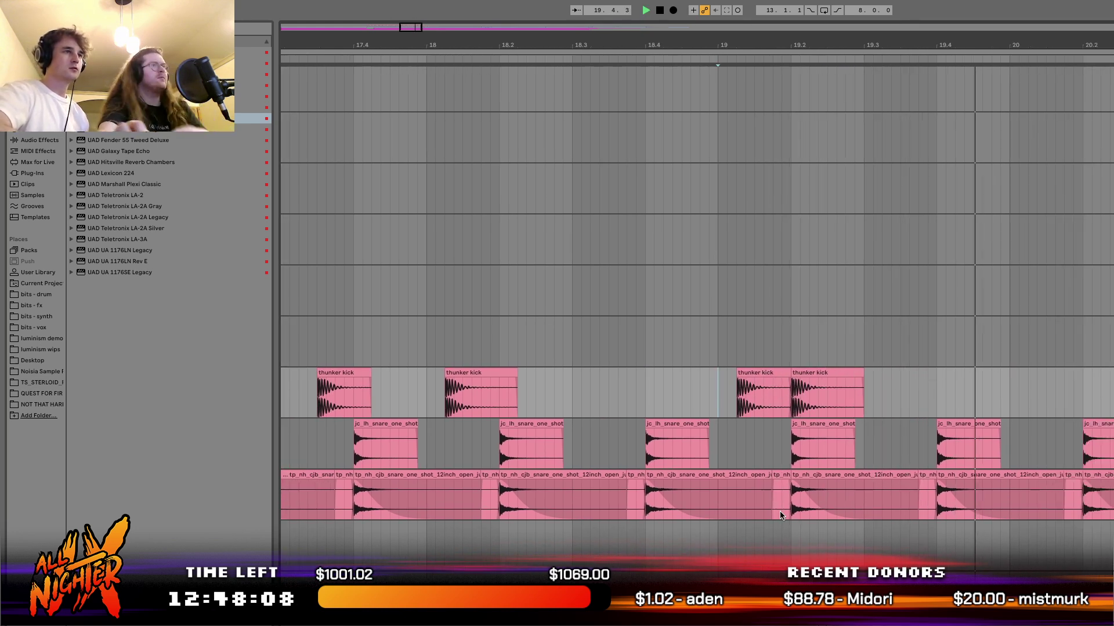
Listen to the drum pattern from bars 16 and 17 to judge the new kicks against the snares and cymbals.
{"action": "left_click", "coordinate": [817, 372]}
{"action": "scroll", "coordinate": [818, 373], "scroll_direction": "down", "scroll_amount": 3}
{"action": "key", "text": "space"}
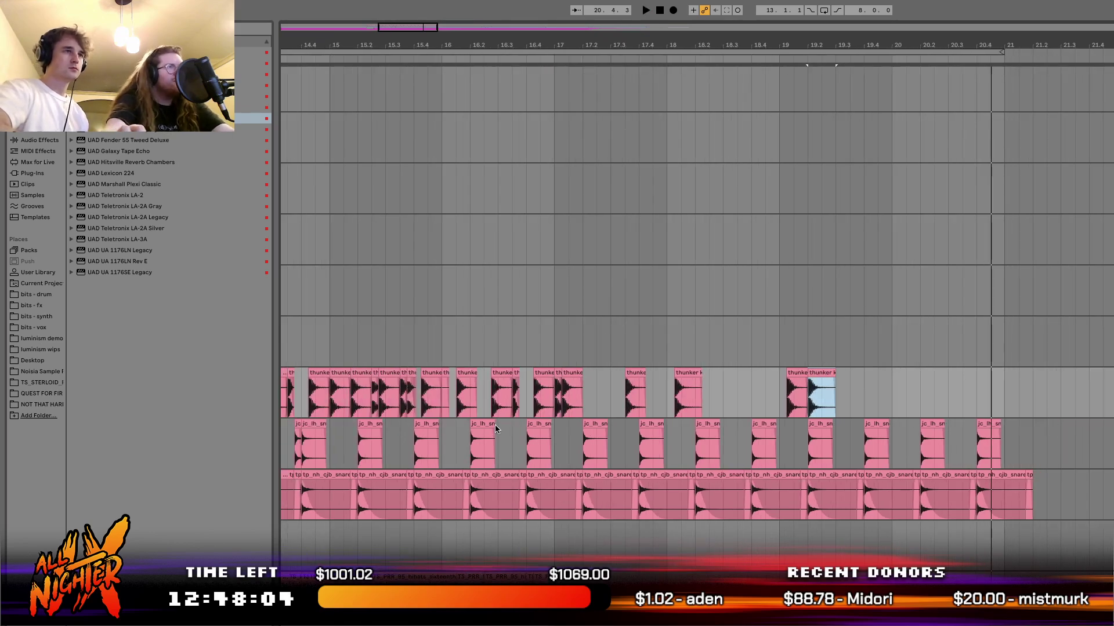
{"action": "left_click", "coordinate": [484, 394]}
{"action": "key", "text": "space"}
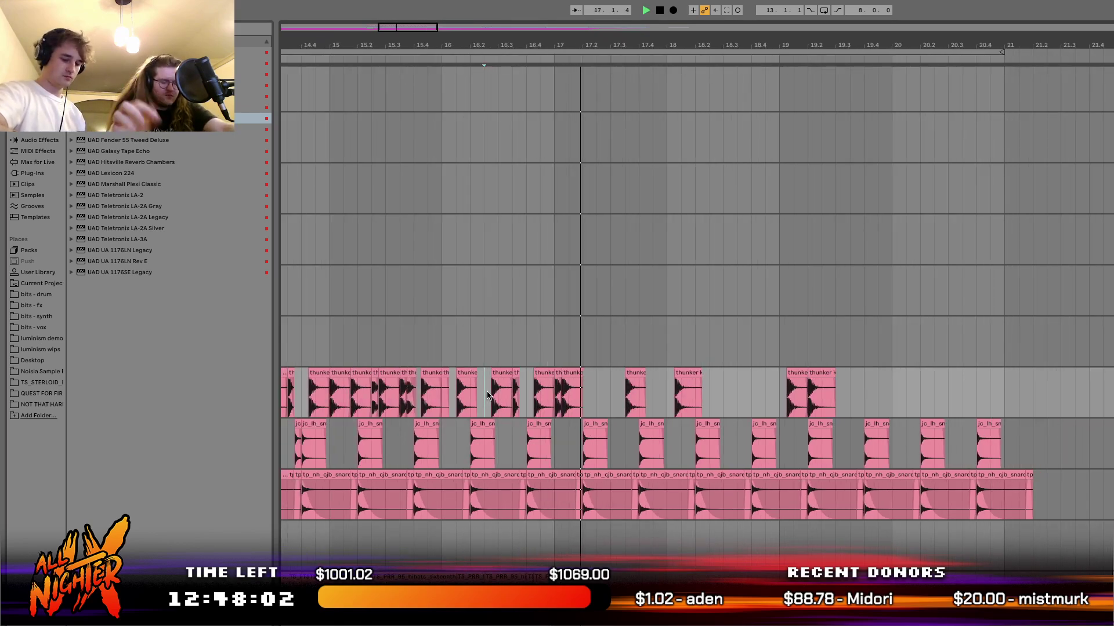
{"action": "scroll", "coordinate": [487, 395], "scroll_direction": "down", "scroll_amount": 4}
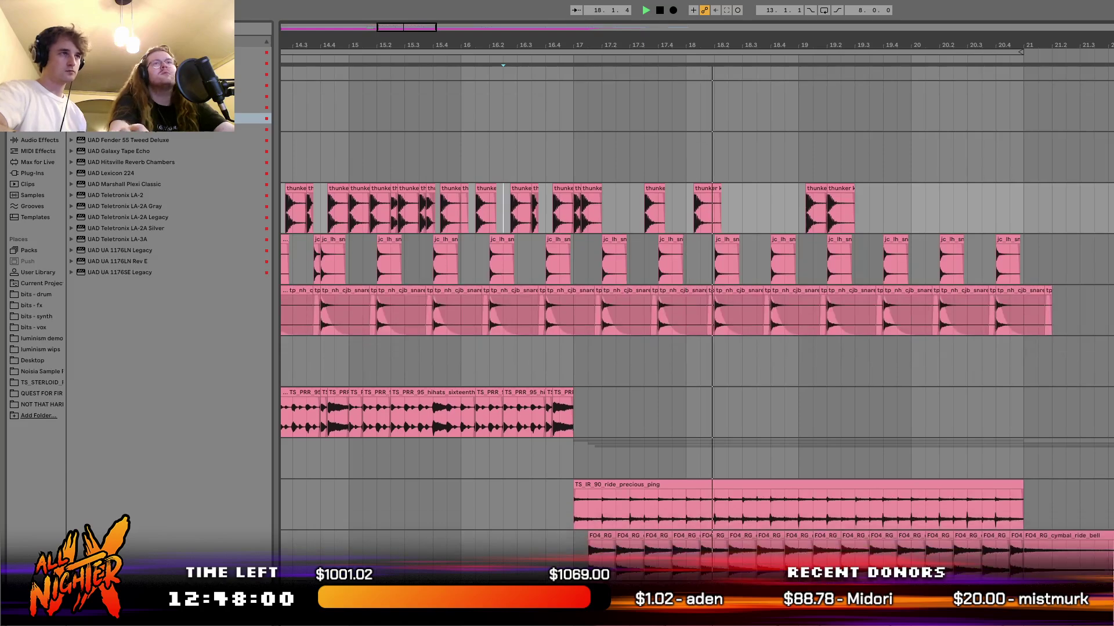
{"action": "scroll", "coordinate": [860, 398], "scroll_direction": "up", "scroll_amount": 3}
{"action": "key", "text": "space"}
{"action": "left_click", "coordinate": [564, 357]}
{"action": "key", "text": "space"}
Copy the thunker kick just after bar 18 to beat 20.1.2 and audition it.
{"action": "left_click", "coordinate": [604, 322]}
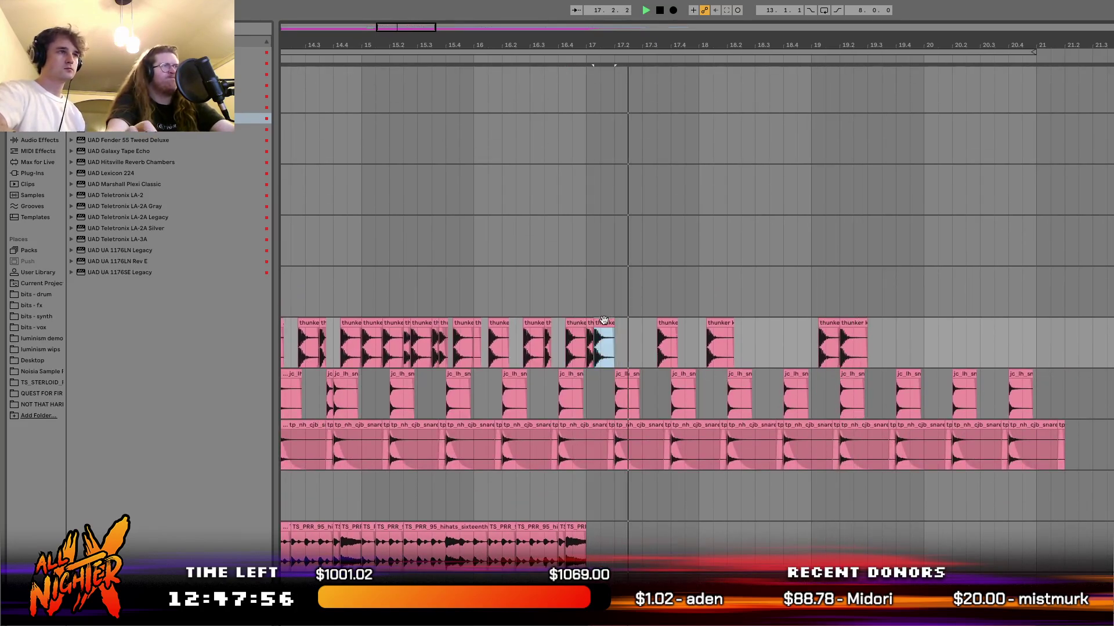
{"action": "left_click", "coordinate": [713, 323]}
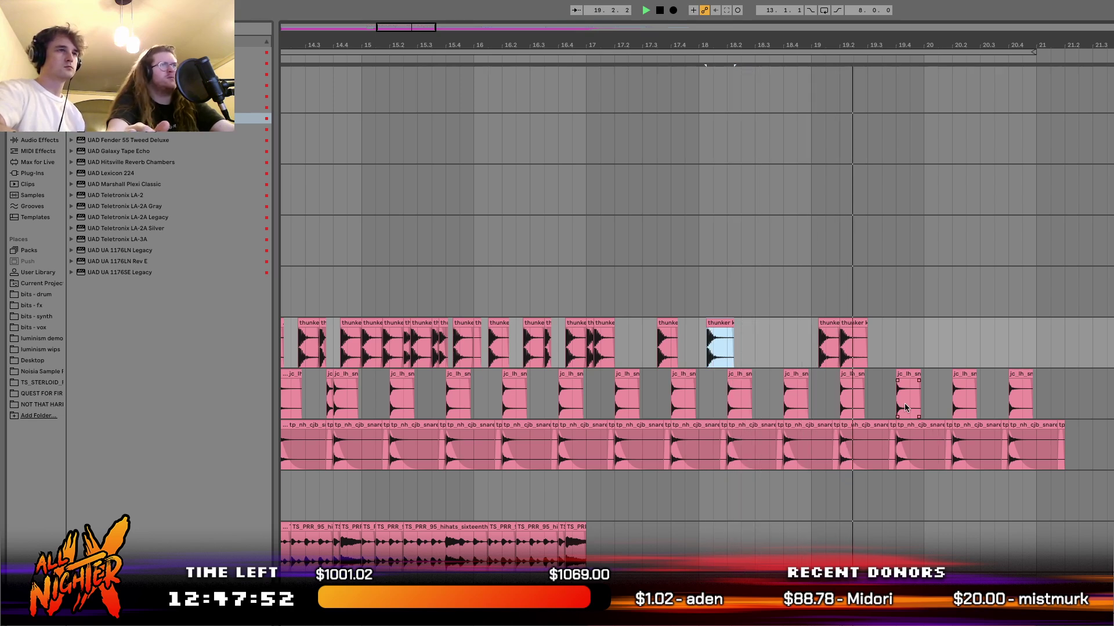
{"action": "left_click", "coordinate": [944, 348]}
{"action": "key", "text": "ctrl+v"}
{"action": "scroll", "coordinate": [945, 350], "scroll_direction": "up", "scroll_amount": 3}
{"action": "key", "text": "space"}
{"action": "key", "text": "super+z"}
{"action": "left_click", "coordinate": [903, 346]}
{"action": "key", "text": "super+v"}
{"action": "left_click", "coordinate": [873, 347]}
{"action": "key", "text": "space"}
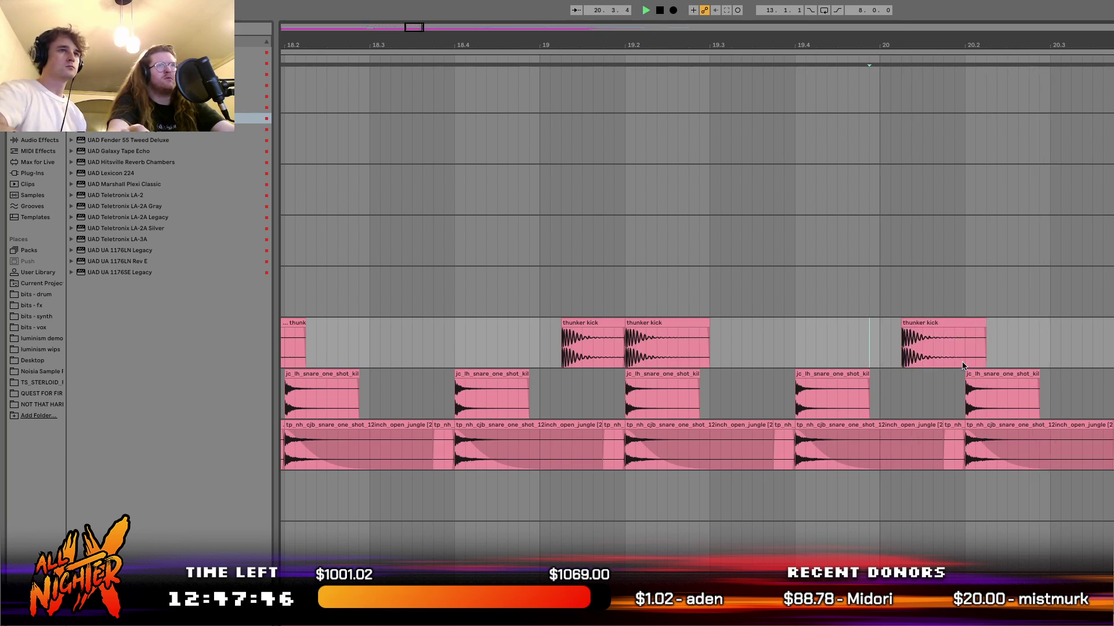
Duplicate the thunker kick after bar 20 to beat 20.2 and play the result.
{"action": "scroll", "coordinate": [959, 353], "scroll_direction": "right", "scroll_amount": 5}
{"action": "scroll", "coordinate": [871, 356], "scroll_direction": "up", "scroll_amount": 1}
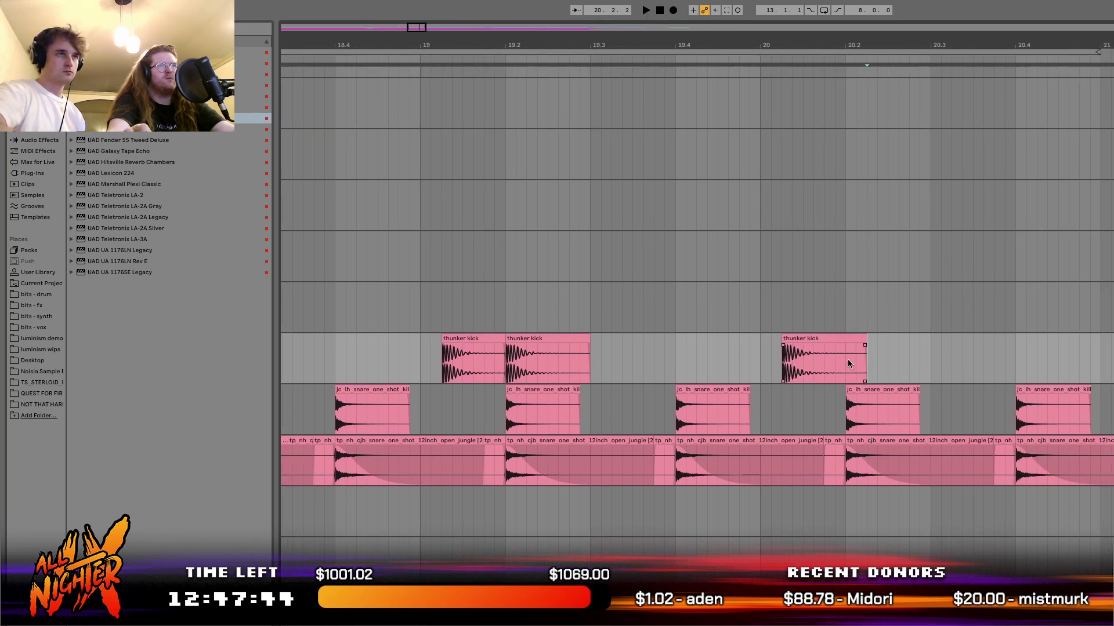
{"action": "key", "text": "ctrl+d"}
{"action": "left_click", "coordinate": [729, 365]}
{"action": "key", "text": "space"}
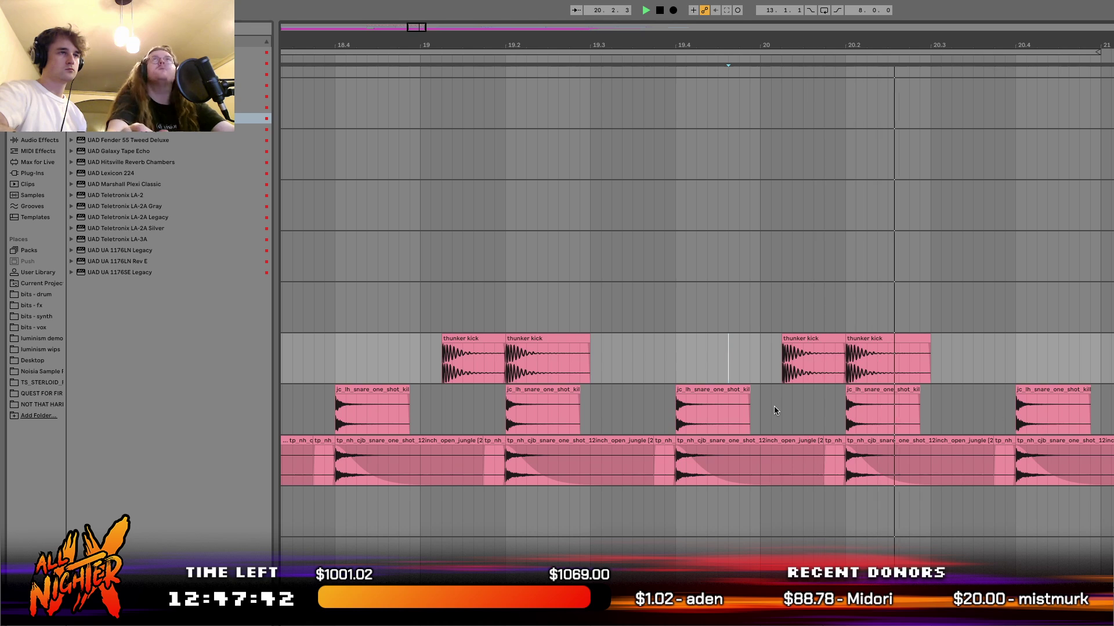
Paste another thunker kick at beat 20.3.2 and play it.
{"action": "left_click", "coordinate": [949, 359]}
{"action": "key", "text": "ctrl+v"}
{"action": "left_click", "coordinate": [933, 362]}
{"action": "key", "text": "space"}
{"action": "key", "text": "space"}
Add thunker kicks at beats 20.4 and 20.4.2 and audition the fill from beat 20.3.
{"action": "left_click", "coordinate": [1040, 360]}
{"action": "key", "text": "ctrl+v"}
{"action": "left_click", "coordinate": [1014, 364]}
{"action": "key", "text": "ctrl+v"}
{"action": "left_click", "coordinate": [1034, 365]}
{"action": "key", "text": "ctrl+v"}
{"action": "left_click", "coordinate": [1014, 362]}
{"action": "key", "text": "space"}
{"action": "left_click", "coordinate": [934, 370]}
{"action": "key", "text": "space"}
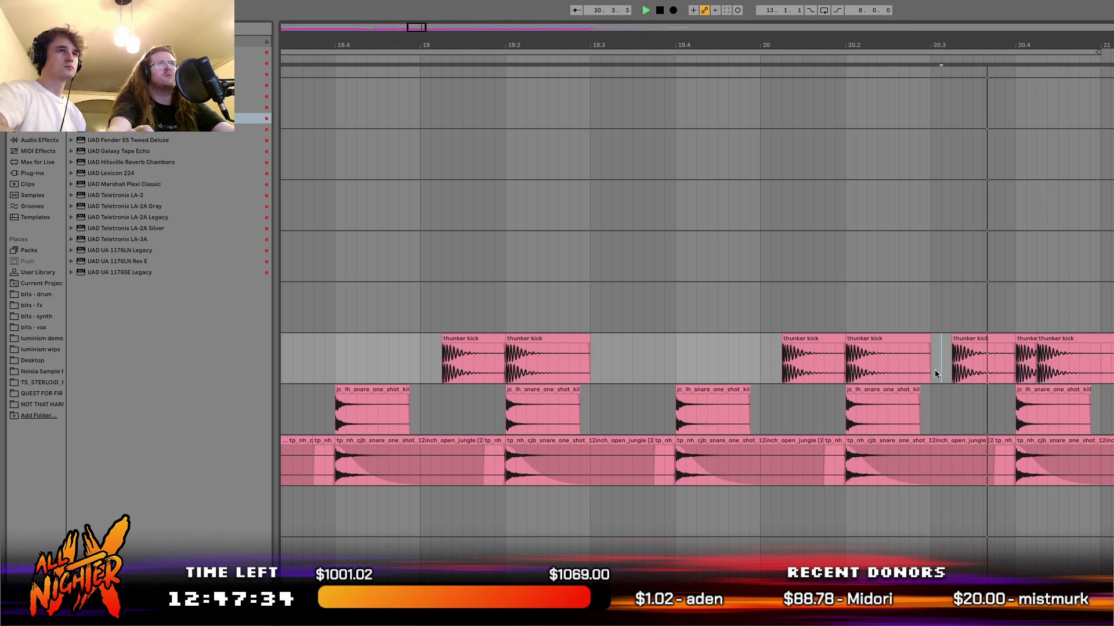
Stop playback and duplicate the last thunker kick to the start of bar 21.
{"action": "key", "text": "space"}
{"action": "scroll", "coordinate": [933, 371], "scroll_direction": "right", "scroll_amount": 3}
{"action": "scroll", "coordinate": [934, 374], "scroll_direction": "down", "scroll_amount": 4}
{"action": "left_click", "coordinate": [926, 345]}
{"action": "key", "text": "ctrl+d"}
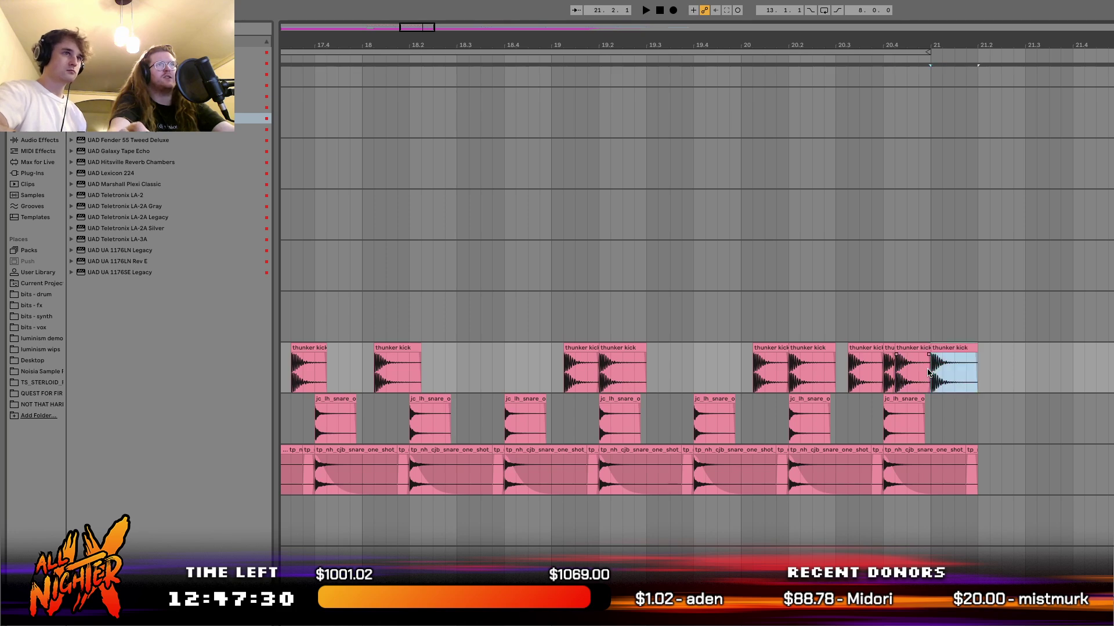
Try adding a thunker kick at beat 21.3 and repeating it every two beats through bar 24.
{"action": "left_click", "coordinate": [1021, 366]}
{"action": "key", "text": "ctrl+v"}
{"action": "left_click_drag", "start_coordinate": [942, 376], "coordinate": [1111, 379]}
{"action": "key", "text": "ctrl+d"}
{"action": "key", "text": "ctrl+d"}
{"action": "key", "text": "ctrl+d"}
{"action": "scroll", "coordinate": [696, 314], "scroll_direction": "down", "scroll_amount": 10}
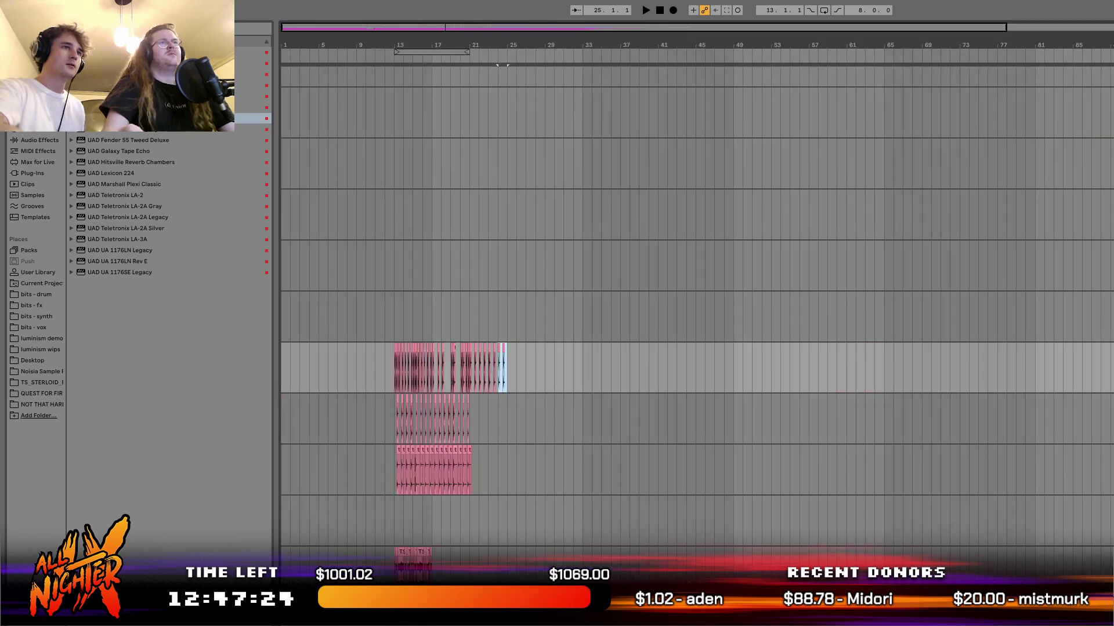
{"action": "key", "text": "plus"}
{"action": "key", "text": "plus"}
{"action": "key", "text": "plus"}
{"action": "key", "text": "plus"}
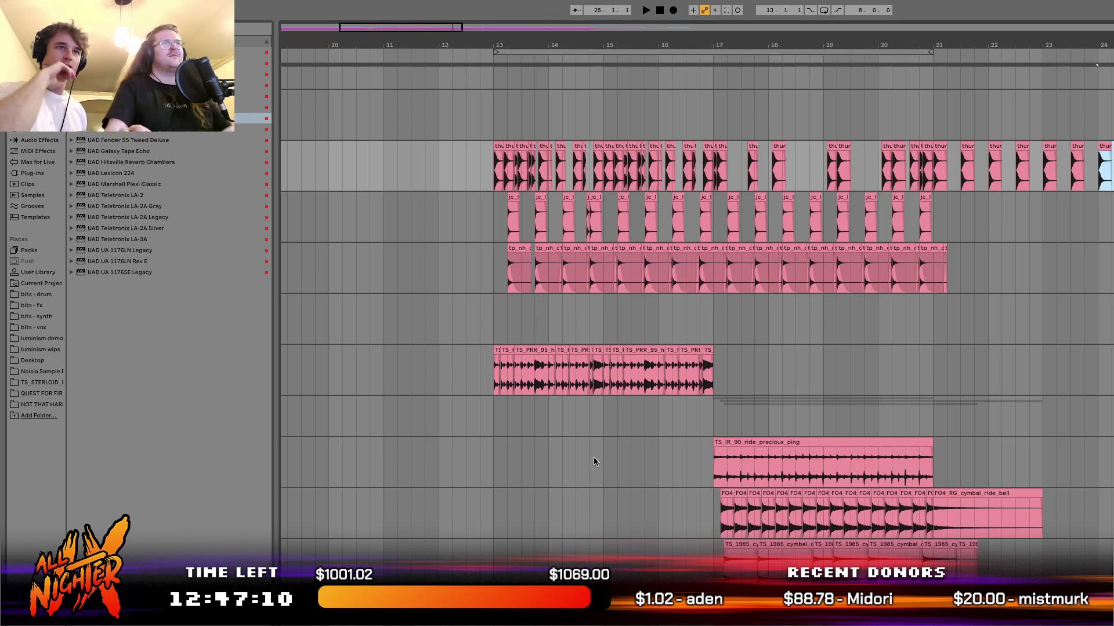
Play the arrangement from just before bar 13 and review the drum, instrumental and vocal stem tracks.
{"action": "left_click", "coordinate": [484, 298]}
{"action": "scroll", "coordinate": [486, 297], "scroll_direction": "up", "scroll_amount": 4}
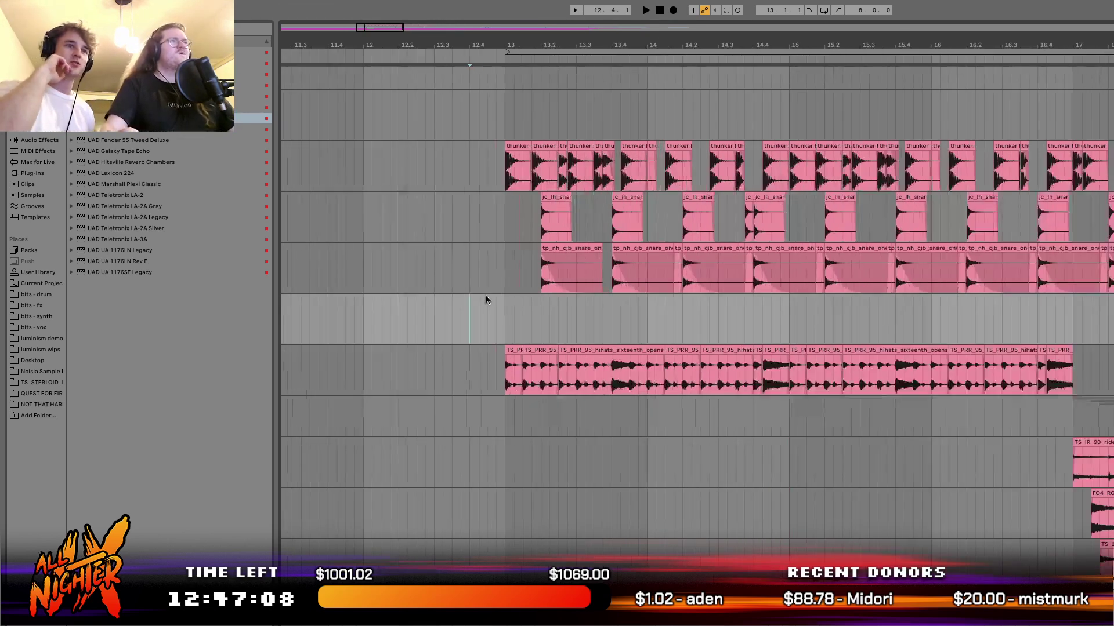
{"action": "scroll", "coordinate": [486, 296], "scroll_direction": "up", "scroll_amount": 3}
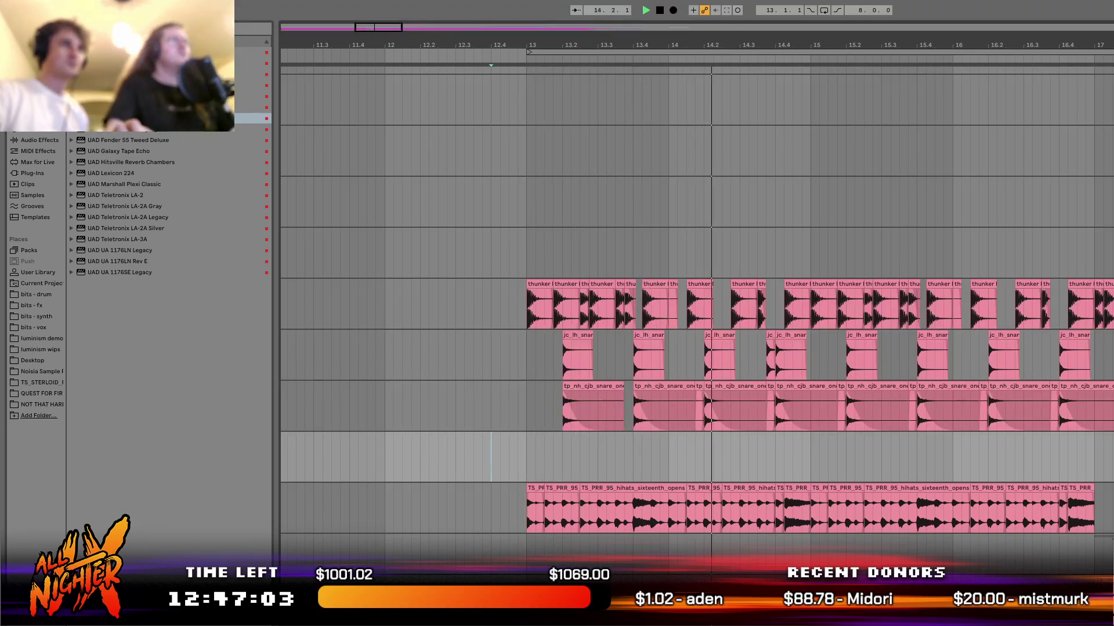
{"action": "scroll", "coordinate": [840, 522], "scroll_direction": "down", "scroll_amount": 10}
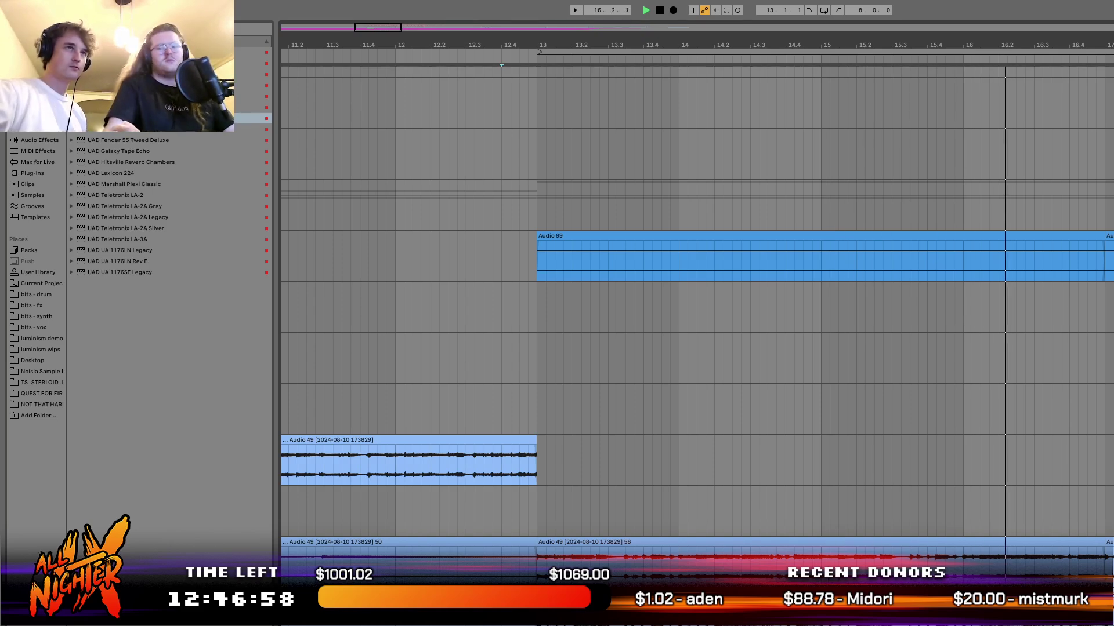
{"action": "scroll", "coordinate": [851, 348], "scroll_direction": "down", "scroll_amount": 8}
{"action": "scroll", "coordinate": [795, 371], "scroll_direction": "up", "scroll_amount": 3}
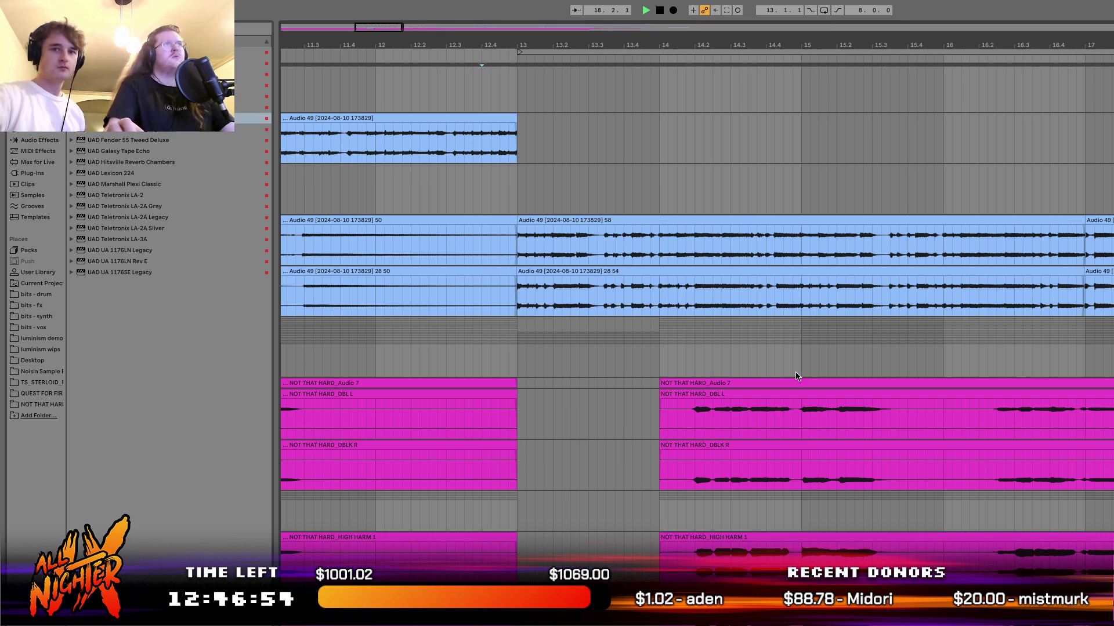
{"action": "scroll", "coordinate": [795, 376], "scroll_direction": "down", "scroll_amount": 8}
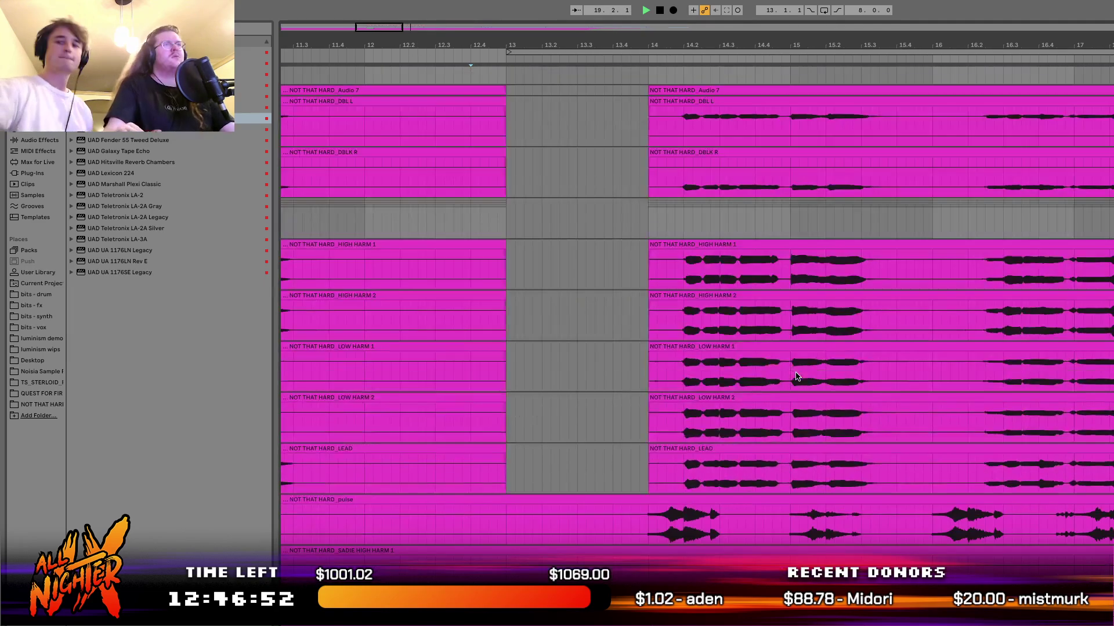
{"action": "scroll", "coordinate": [795, 376], "scroll_direction": "up", "scroll_amount": 5}
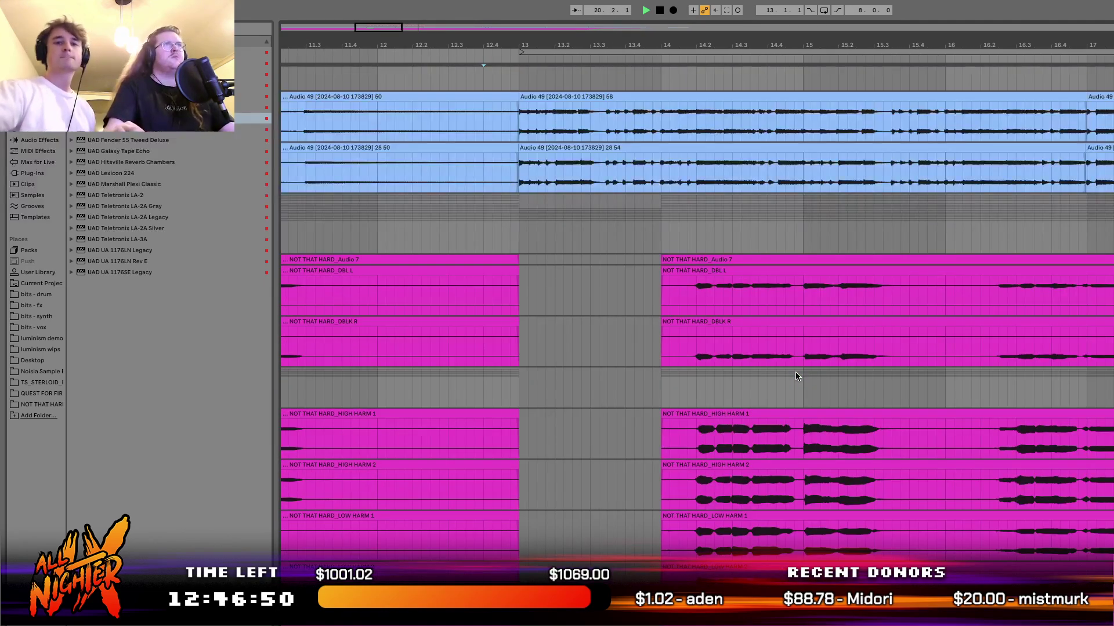
{"action": "scroll", "coordinate": [796, 376], "scroll_direction": "up", "scroll_amount": 10}
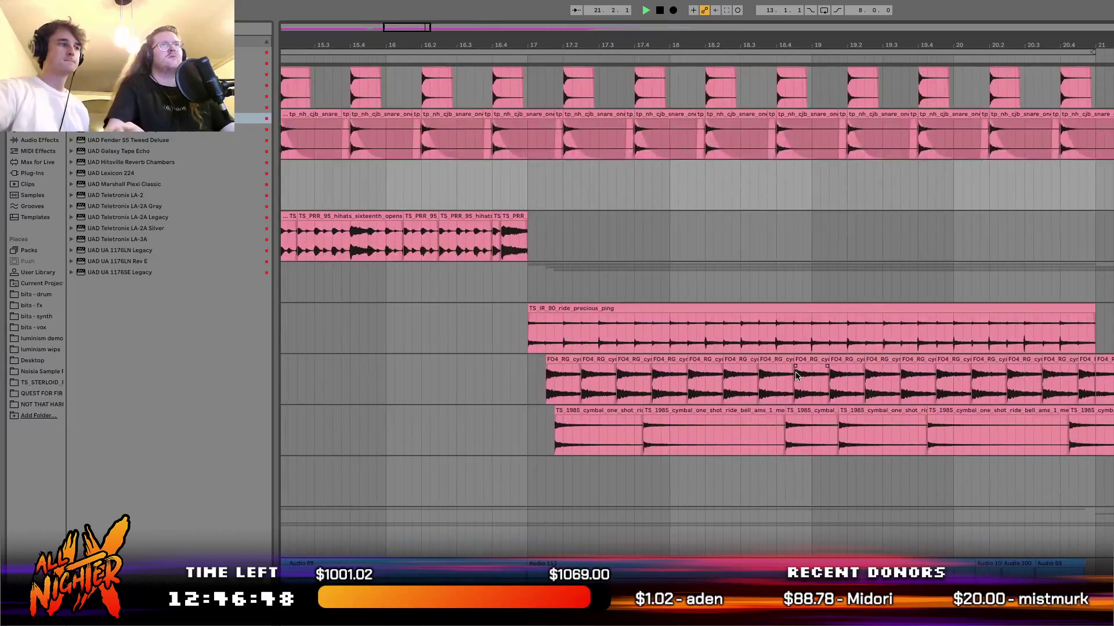
{"action": "scroll", "coordinate": [796, 376], "scroll_direction": "down", "scroll_amount": 6}
{"action": "scroll", "coordinate": [795, 376], "scroll_direction": "up", "scroll_amount": 9}
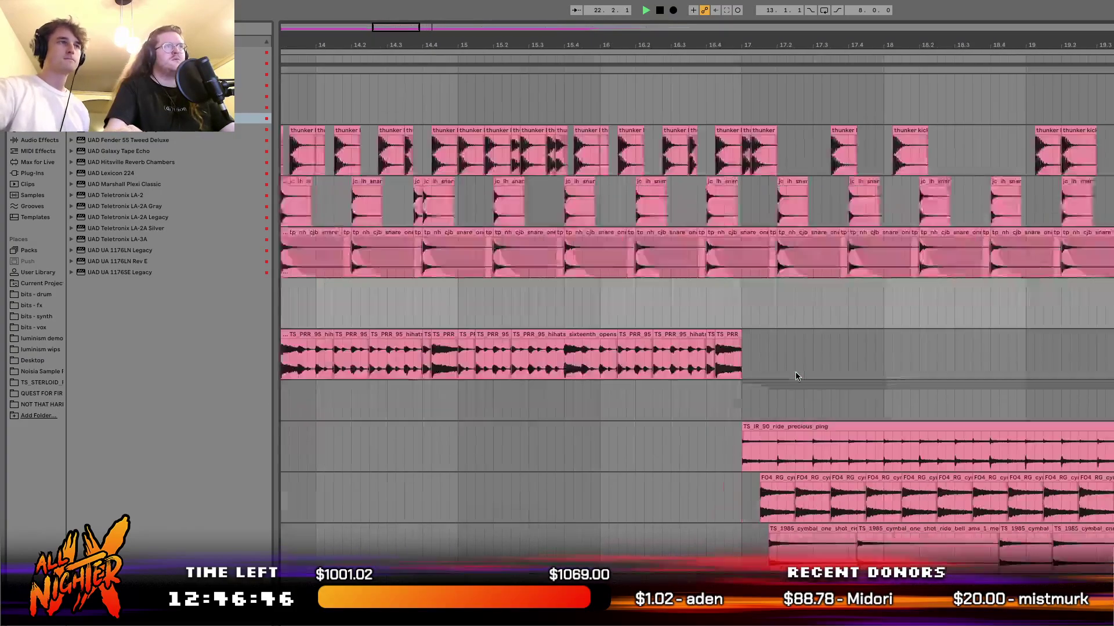
Stop playback and delete all thunker kicks from beat 21.3 onward.
{"action": "scroll", "coordinate": [795, 372], "scroll_direction": "up", "scroll_amount": 6}
{"action": "scroll", "coordinate": [795, 372], "scroll_direction": "right", "scroll_amount": 8}
{"action": "scroll", "coordinate": [792, 372], "scroll_direction": "down", "scroll_amount": 2}
{"action": "key", "text": "space"}
{"action": "left_click_drag", "start_coordinate": [1111, 336], "coordinate": [691, 337]}
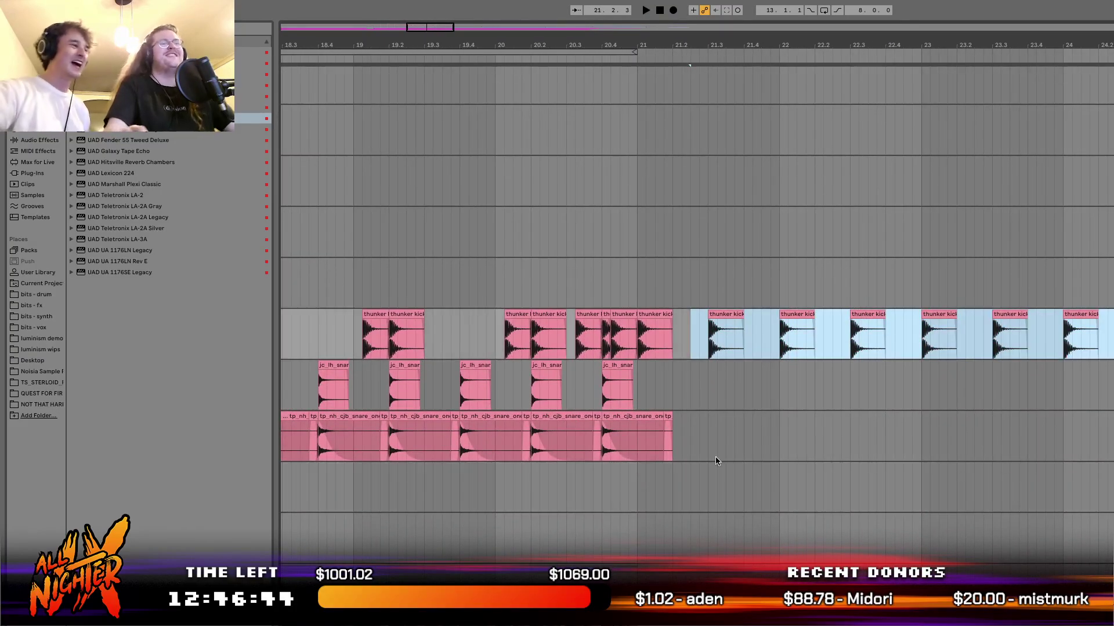
{"action": "key", "text": "Delete"}
Copy the last jc_lh_snare_one_shot clip to beats 21.2 and 21.4, and play the result.
{"action": "mouse_move", "coordinate": [635, 383]}
{"action": "left_mouse_down"}
{"action": "mouse_move", "coordinate": [729, 437]}
{"action": "mouse_move", "coordinate": [778, 446]}
{"action": "left_mouse_up"}
{"action": "left_click", "coordinate": [621, 365]}
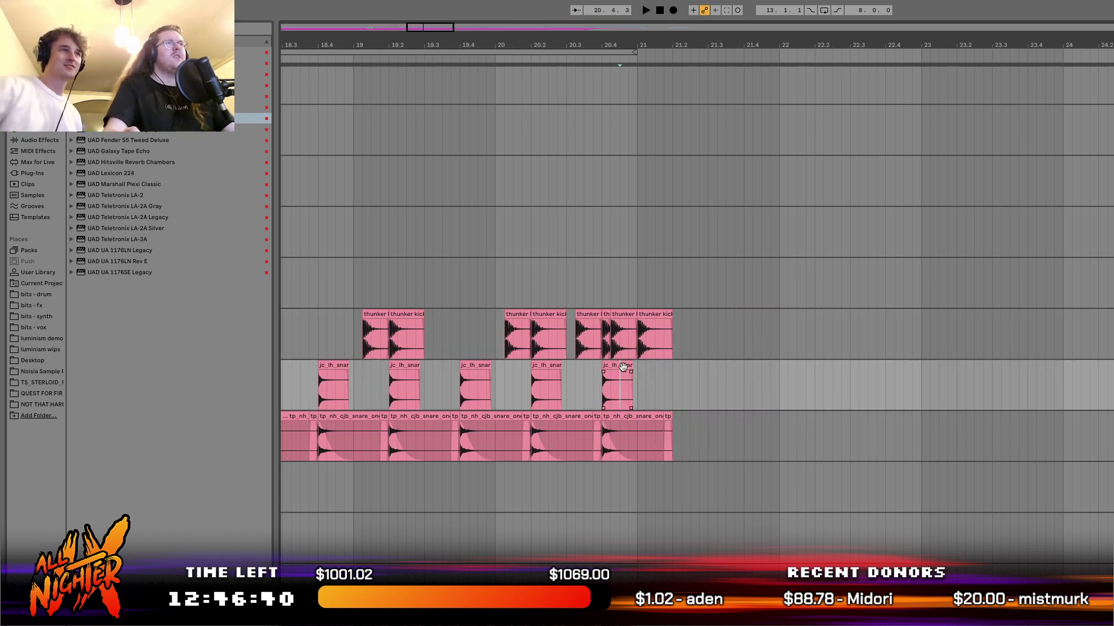
{"action": "left_click", "coordinate": [672, 380]}
{"action": "key", "text": "super+v"}
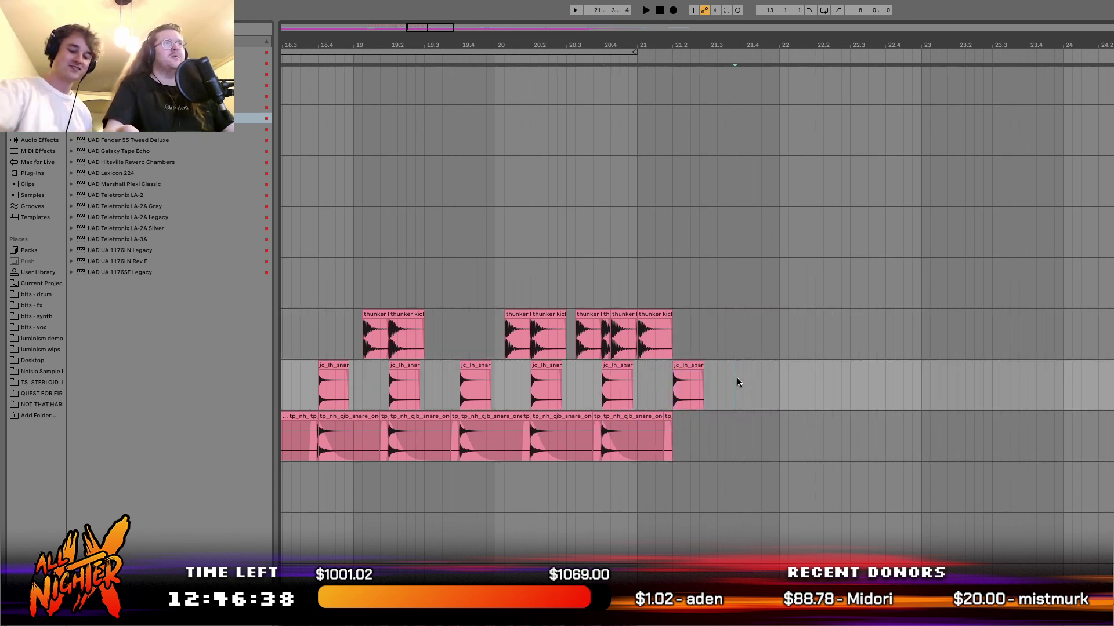
{"action": "left_click", "coordinate": [742, 377]}
{"action": "key", "text": "super+v"}
{"action": "left_click", "coordinate": [627, 380]}
{"action": "key", "text": "space"}
Repeat bar 21's two jc_lh_snare_one_shot hits in every bar through bar 26.
{"action": "left_click_drag", "start_coordinate": [644, 384], "coordinate": [788, 390]}
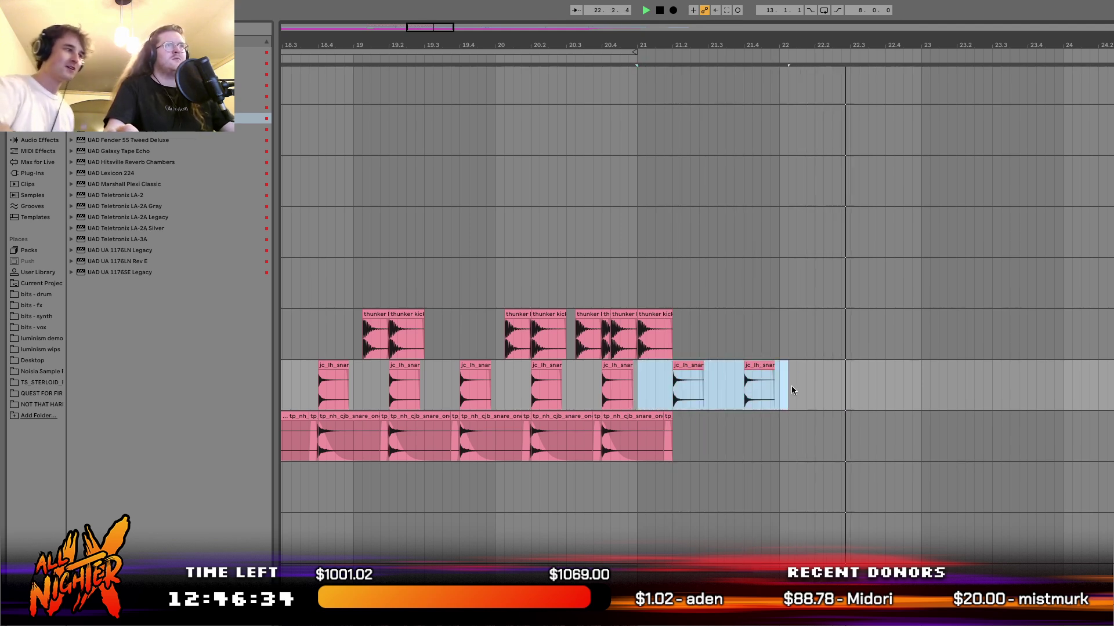
{"action": "key", "text": "ctrl+d"}
{"action": "key", "text": "ctrl+d"}
{"action": "key", "text": "ctrl+d"}
{"action": "key", "text": "ctrl+d"}
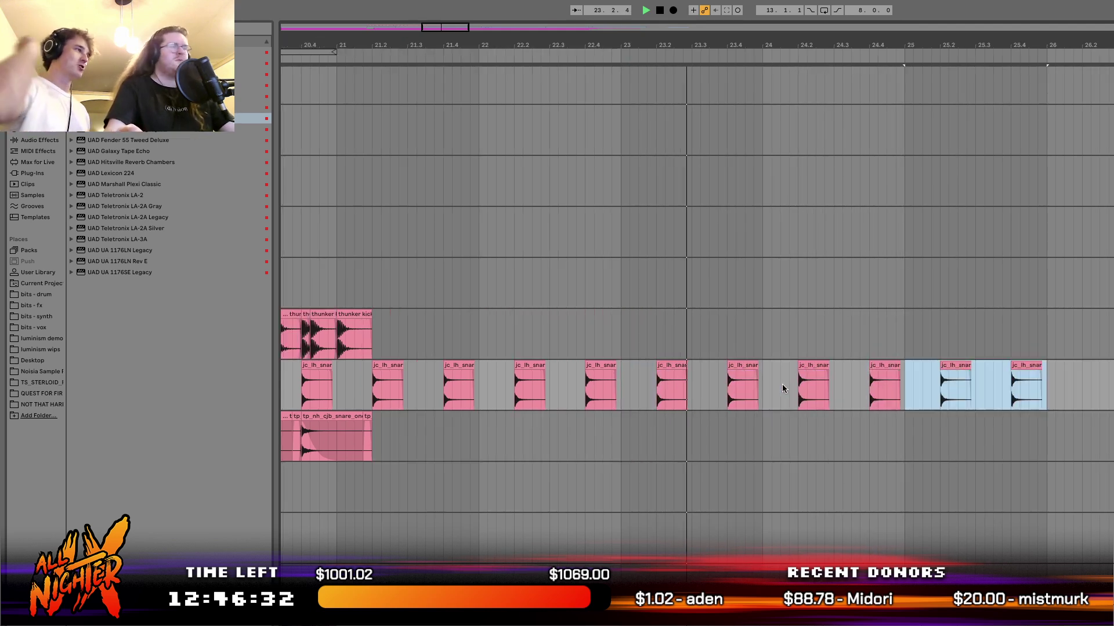
{"action": "key", "text": "ctrl+d"}
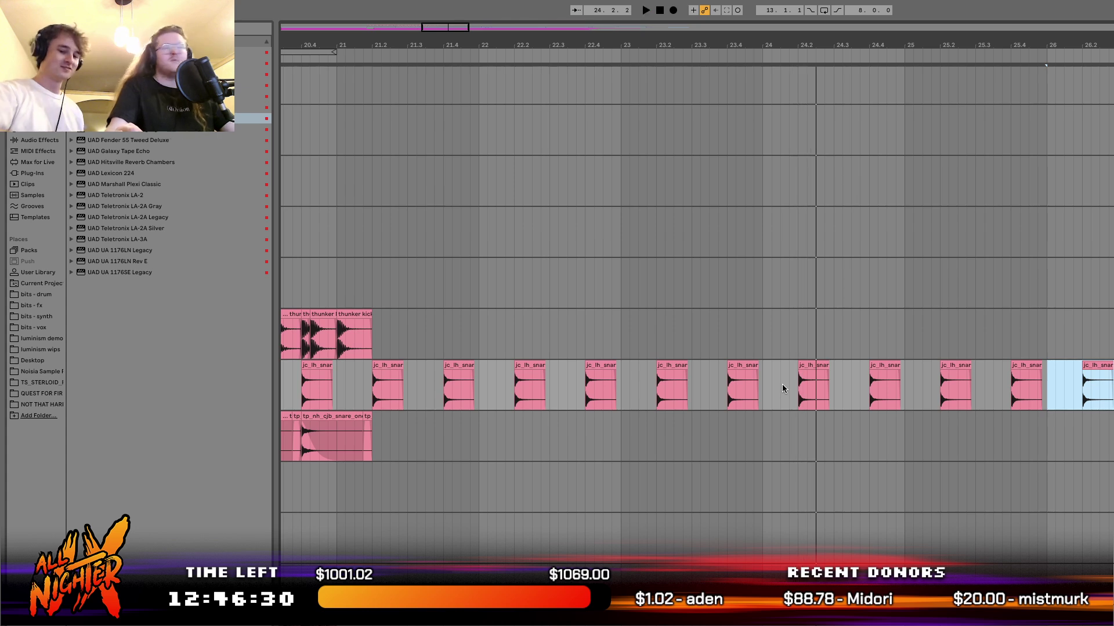
{"action": "key", "text": "space"}
Copy the opening of the tp_nh_cjb snare hit at beat 20.4 to 21.3.3 and reverse it.
{"action": "scroll", "coordinate": [781, 384], "scroll_direction": "left", "scroll_amount": 5}
{"action": "scroll", "coordinate": [782, 384], "scroll_direction": "down", "scroll_amount": 1}
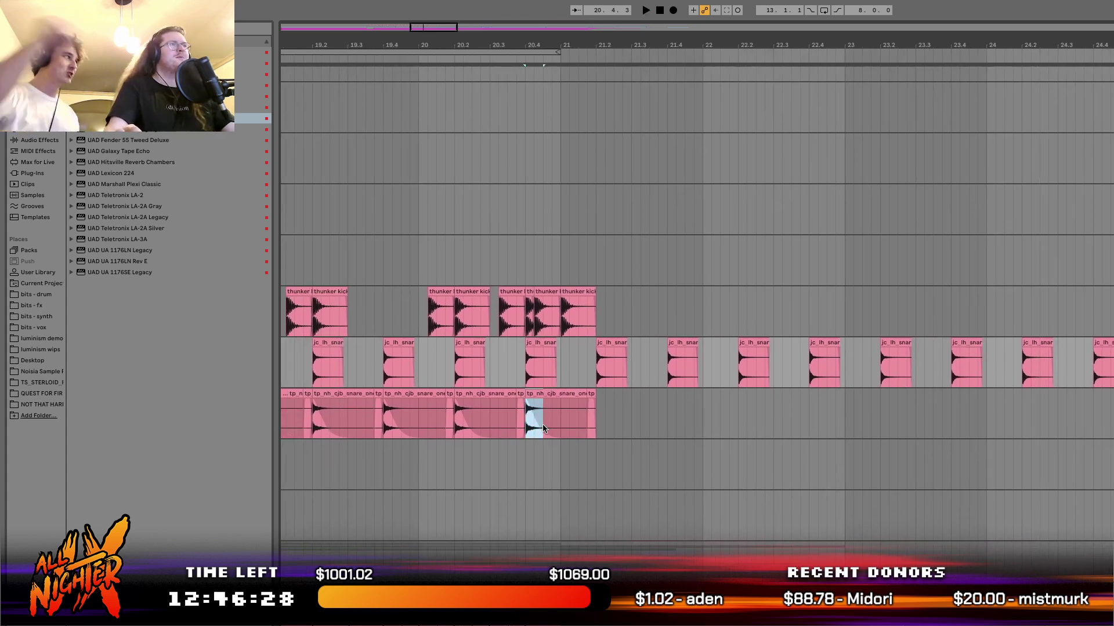
{"action": "left_click_drag", "start_coordinate": [535, 424], "coordinate": [540, 424]}
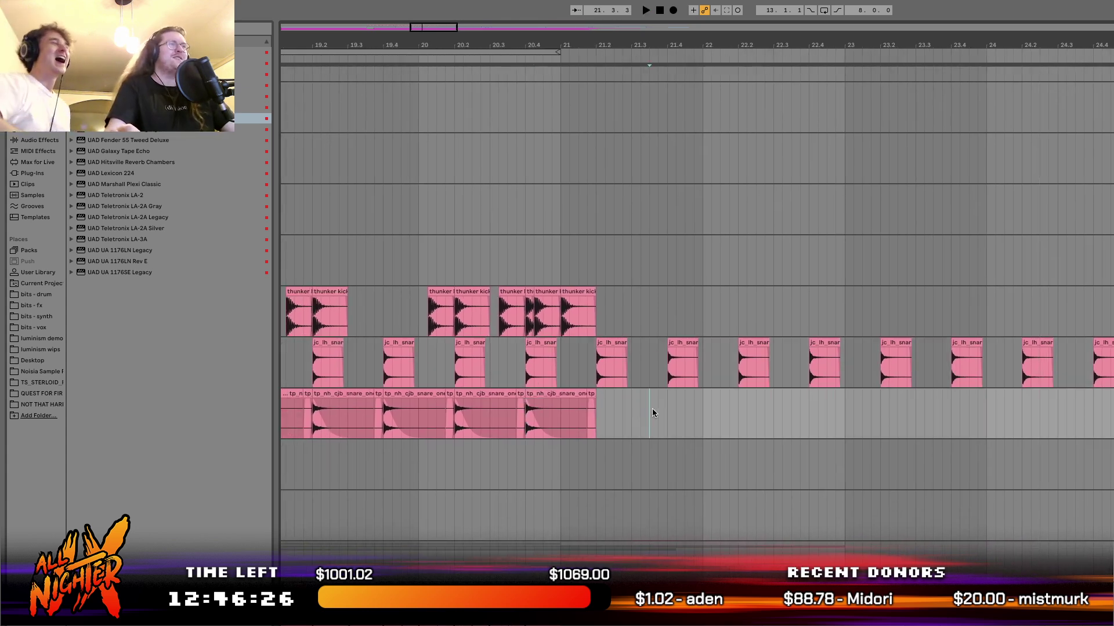
{"action": "left_click", "coordinate": [664, 400]}
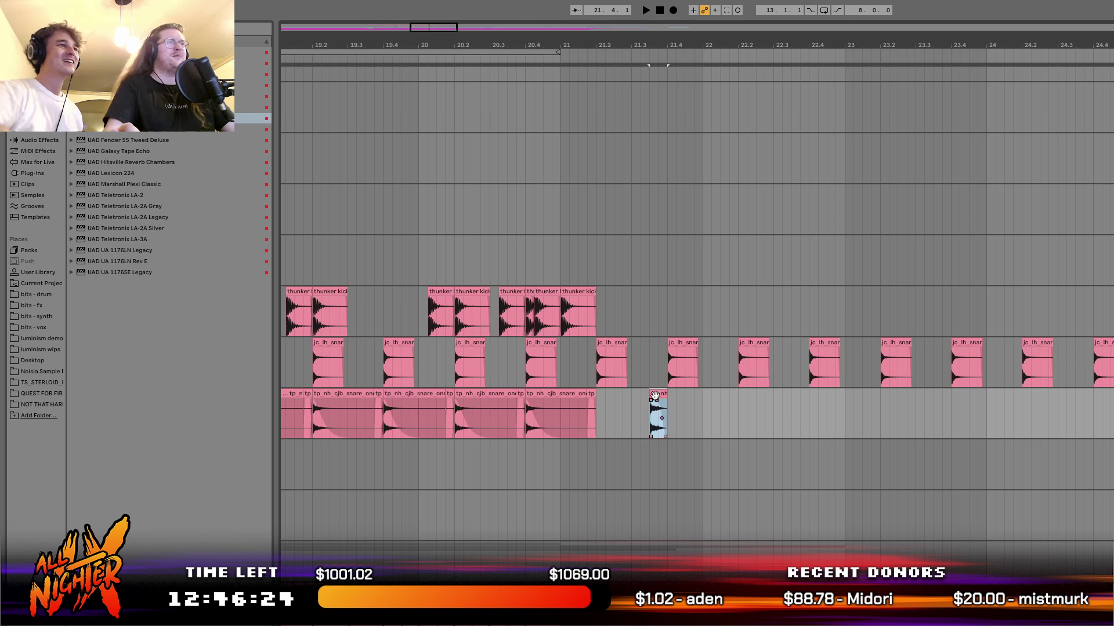
{"action": "key", "text": "super+j"}
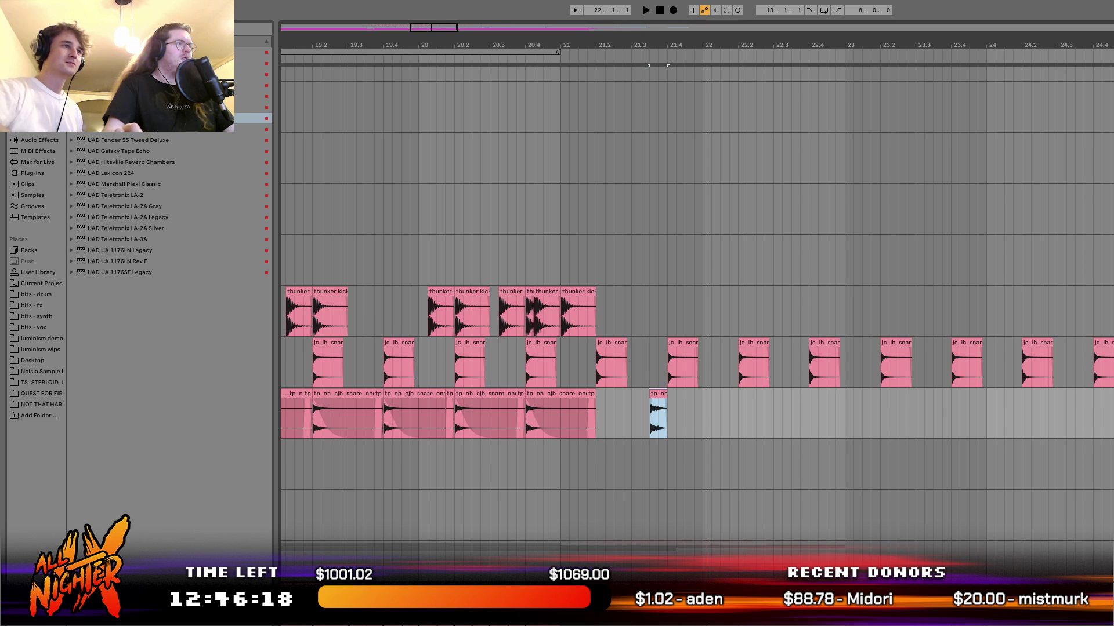
{"action": "key", "text": "r"}
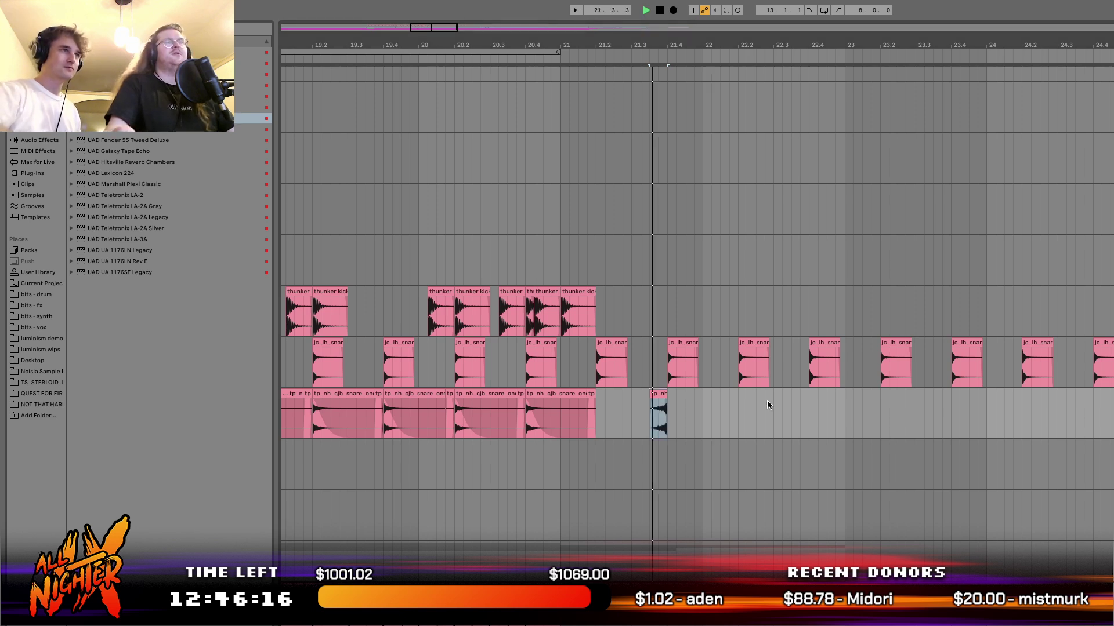
Play the reversed snare, extend it slightly past beat 21.4, and split it at 21.4.
{"action": "scroll", "coordinate": [675, 396], "scroll_direction": "up", "scroll_amount": 5}
{"action": "key", "text": "space"}
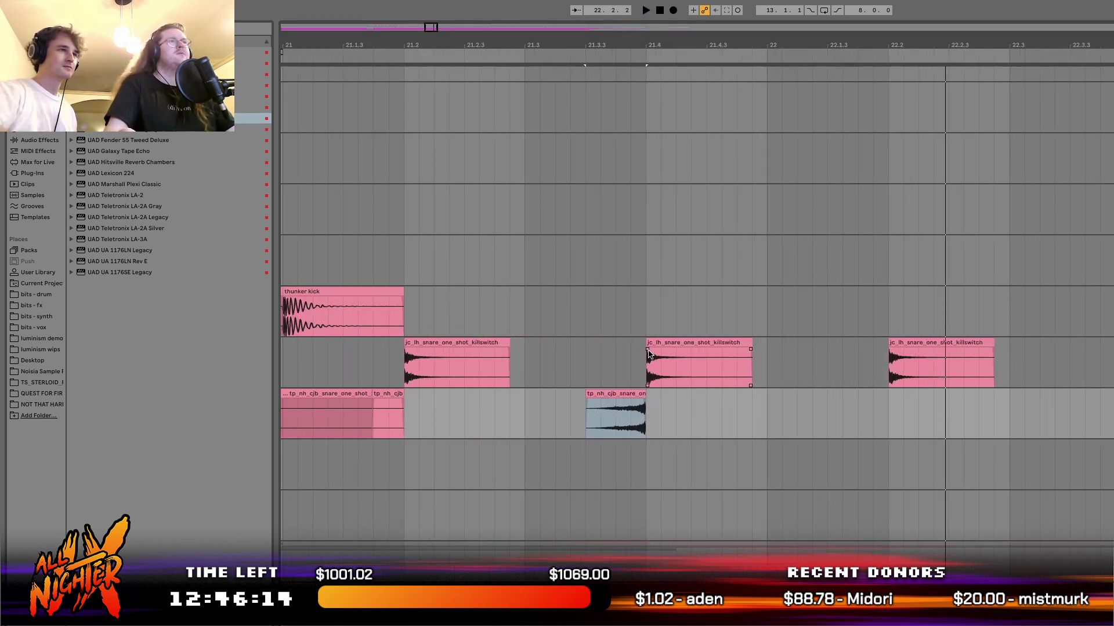
{"action": "left_click", "coordinate": [642, 395]}
{"action": "key", "text": "space"}
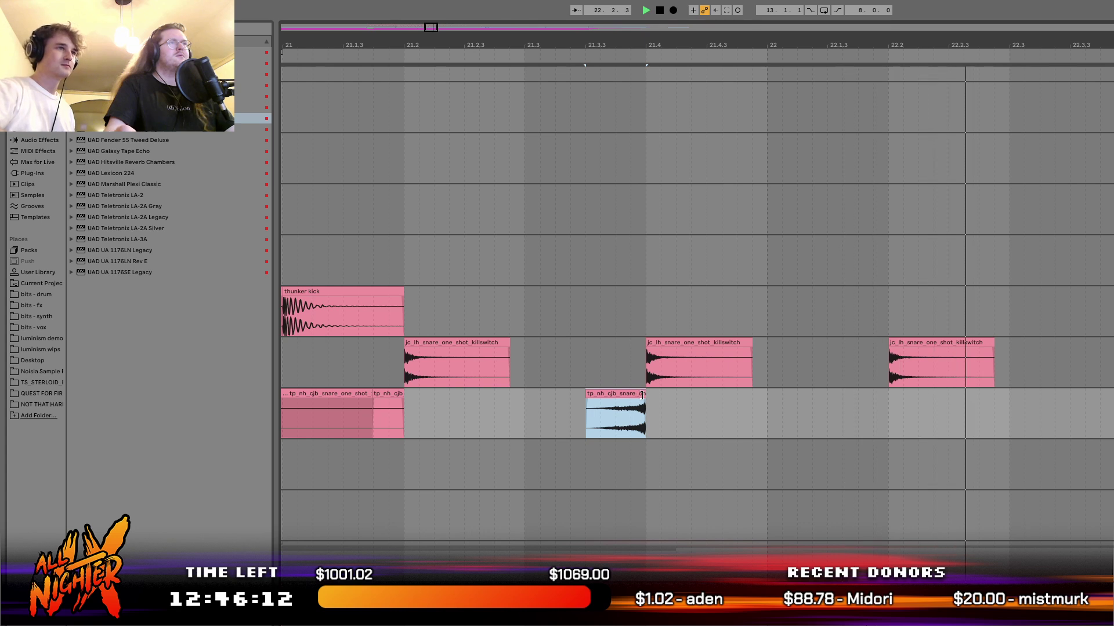
{"action": "scroll", "coordinate": [641, 395], "scroll_direction": "up", "scroll_amount": 5}
{"action": "key", "text": "space"}
{"action": "left_click", "coordinate": [645, 408]}
{"action": "key", "text": "space"}
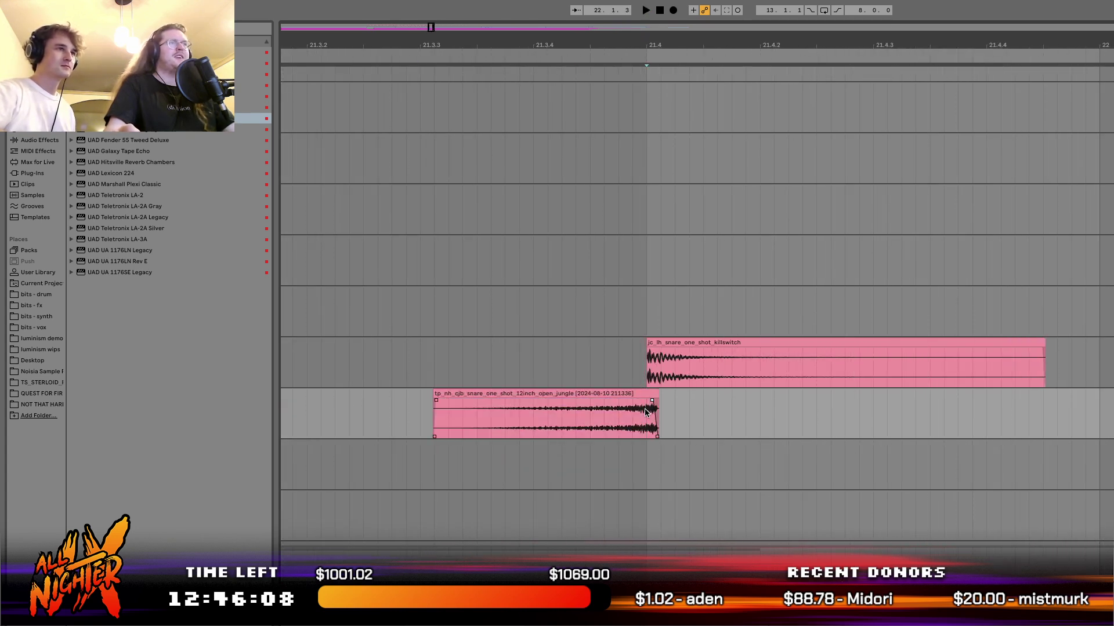
{"action": "key", "text": "super+e"}
{"action": "left_click", "coordinate": [651, 394]}
{"action": "scroll", "coordinate": [652, 396], "scroll_direction": "down", "scroll_amount": 3}
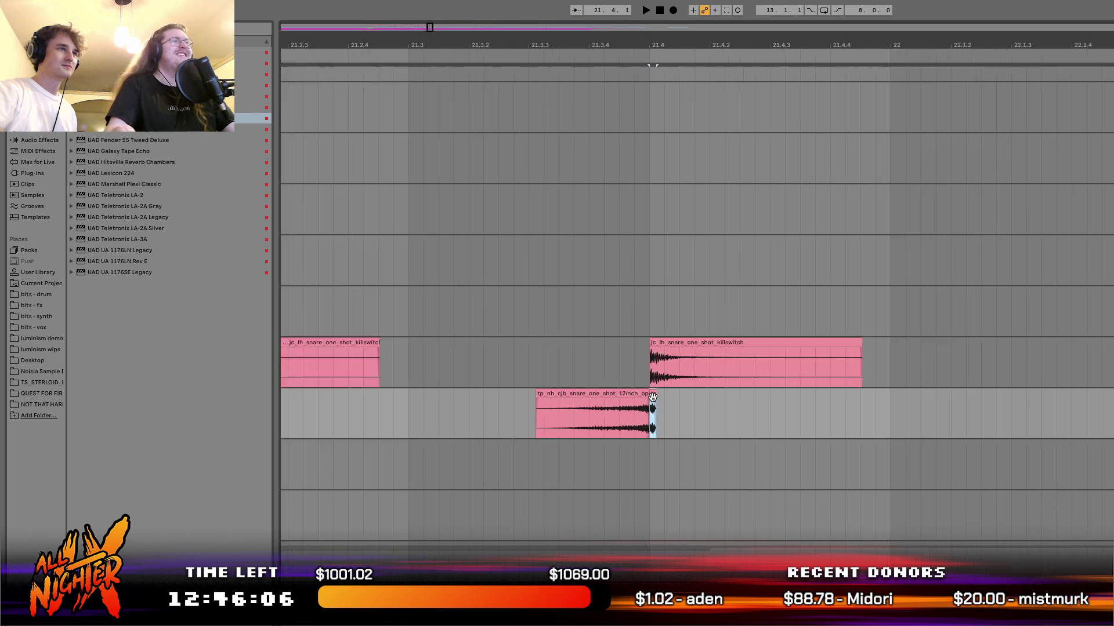
Copy the full tp_nh_cjb snare clip from beat 20.4 to 21.4 and play it with the reversed lead-in.
{"action": "scroll", "coordinate": [422, 409], "scroll_direction": "left", "scroll_amount": 5}
{"action": "scroll", "coordinate": [423, 411], "scroll_direction": "down", "scroll_amount": 5}
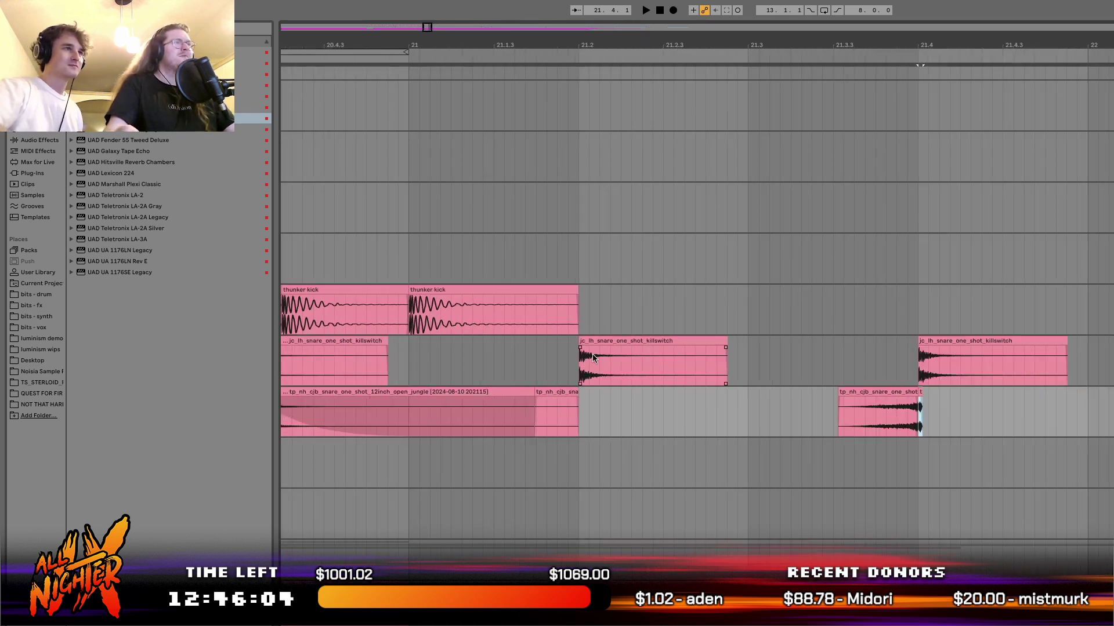
{"action": "scroll", "coordinate": [592, 355], "scroll_direction": "up", "scroll_amount": 3}
{"action": "left_click", "coordinate": [586, 384]}
{"action": "scroll", "coordinate": [586, 384], "scroll_direction": "right", "scroll_amount": 5}
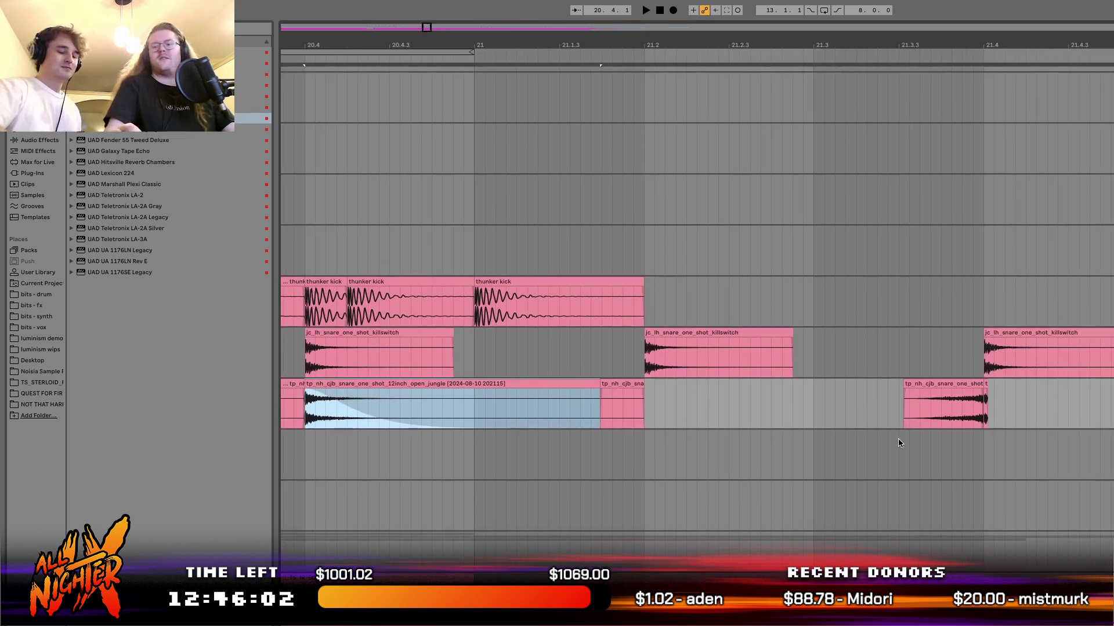
{"action": "left_click", "coordinate": [983, 406]}
{"action": "key", "text": "super+v"}
{"action": "left_click", "coordinate": [952, 412]}
{"action": "key", "text": "space"}
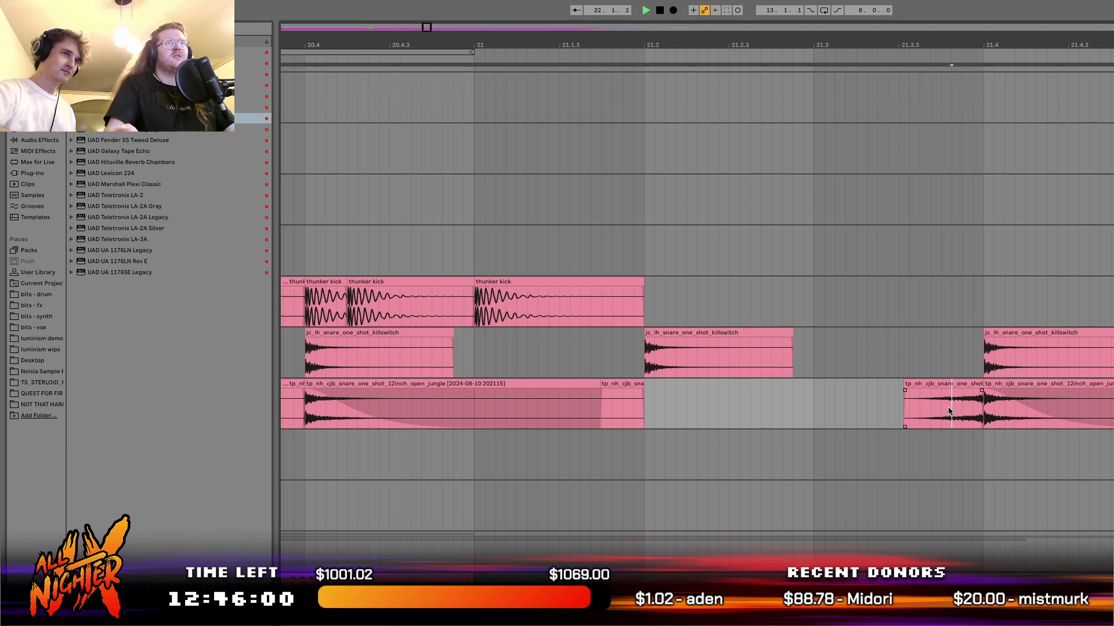
Delete the reversed snare before beat 21.4 and the copied tp_nh_cjb snare clip at 21.4.
{"action": "scroll", "coordinate": [888, 408], "scroll_direction": "down", "scroll_amount": 3}
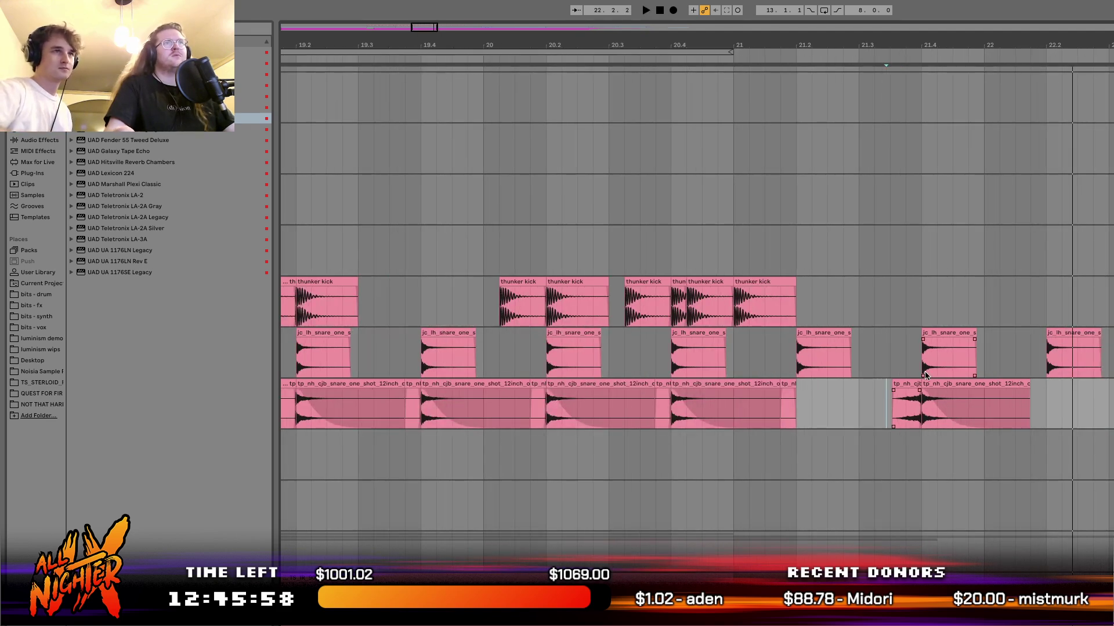
{"action": "left_click_drag", "start_coordinate": [922, 359], "coordinate": [938, 360]}
{"action": "scroll", "coordinate": [938, 359], "scroll_direction": "up", "scroll_amount": 5}
{"action": "left_click", "coordinate": [846, 412]}
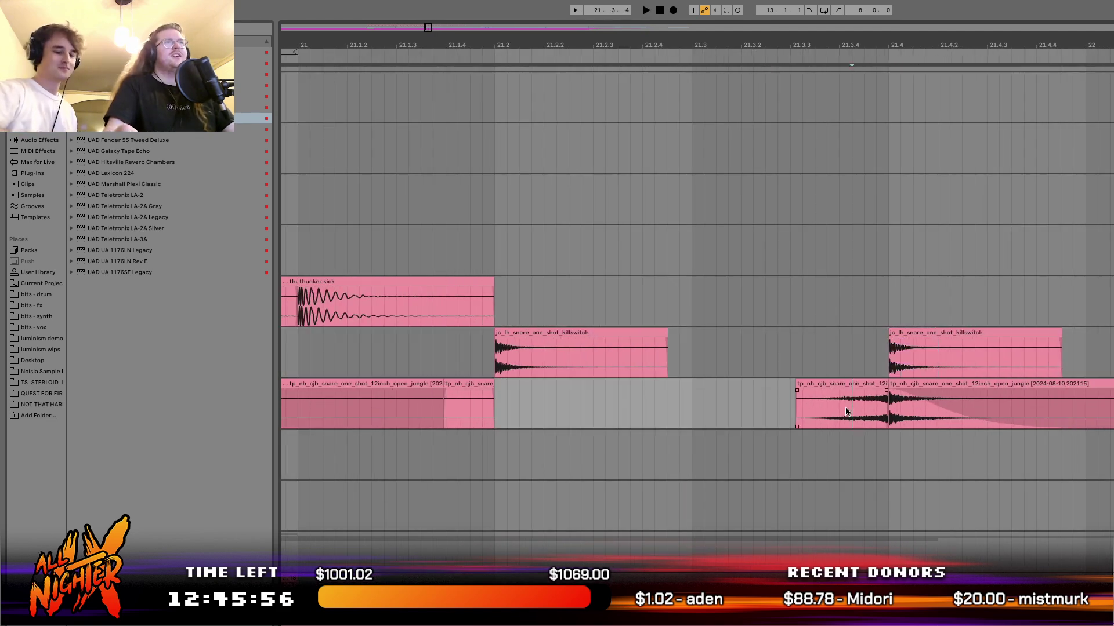
{"action": "left_click", "coordinate": [866, 385]}
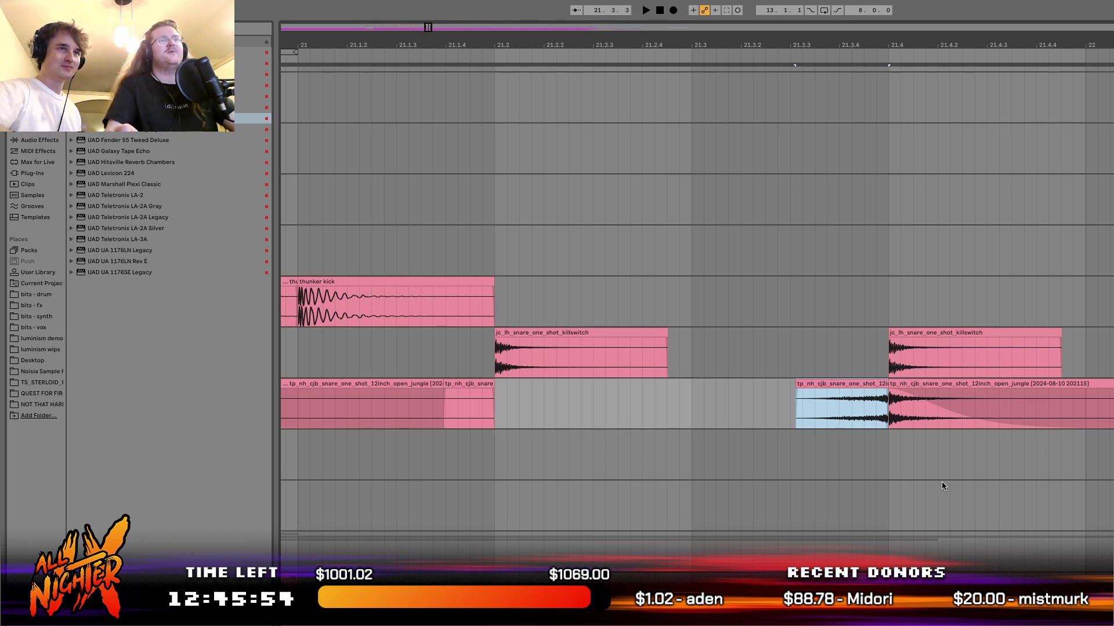
{"action": "key", "text": "Delete"}
{"action": "left_click", "coordinate": [925, 385]}
{"action": "key", "text": "Delete"}
Play the jc_lh_snare_one_shot pattern from bar 21 onward.
{"action": "scroll", "coordinate": [924, 385], "scroll_direction": "down", "scroll_amount": 3}
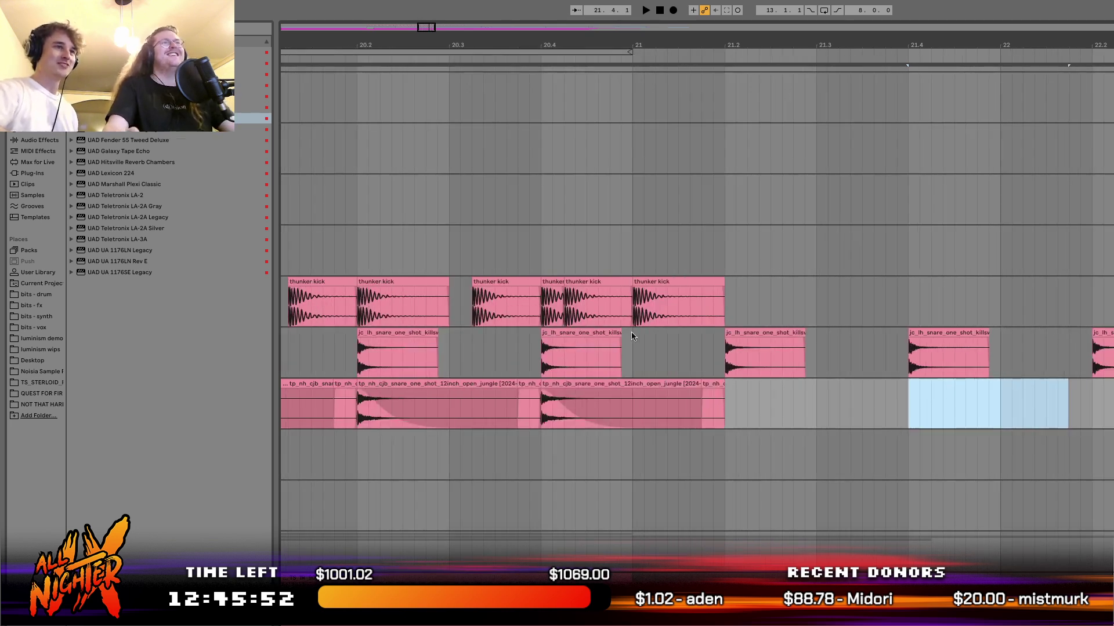
{"action": "left_click", "coordinate": [670, 339]}
{"action": "key", "text": "space"}
{"action": "scroll", "coordinate": [670, 339], "scroll_direction": "down", "scroll_amount": 7}
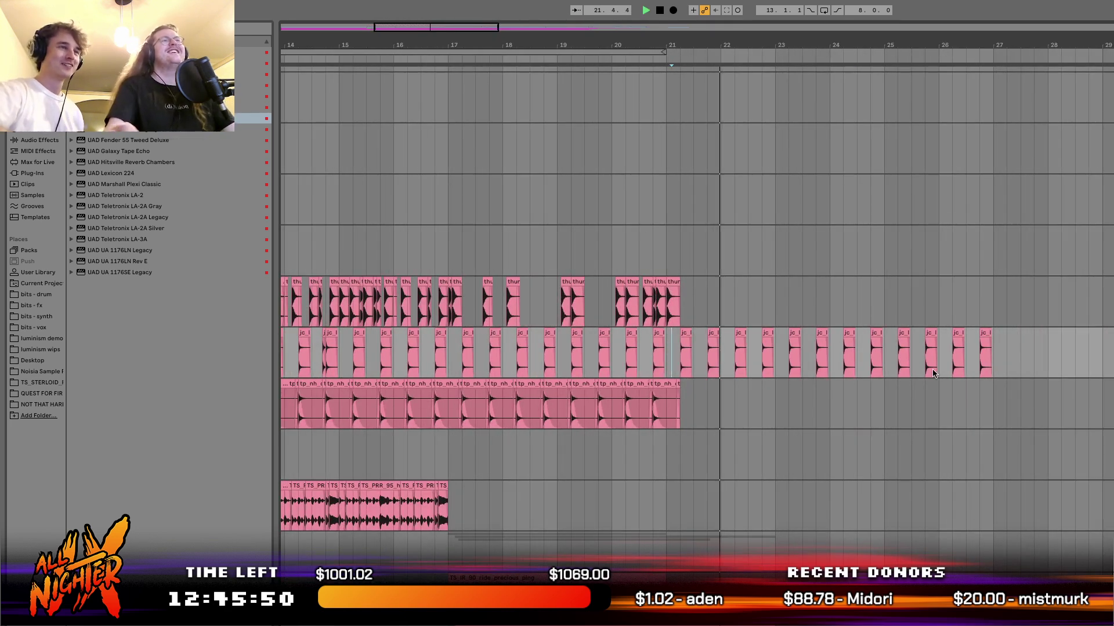
{"action": "scroll", "coordinate": [666, 273], "scroll_direction": "up", "scroll_amount": 4}
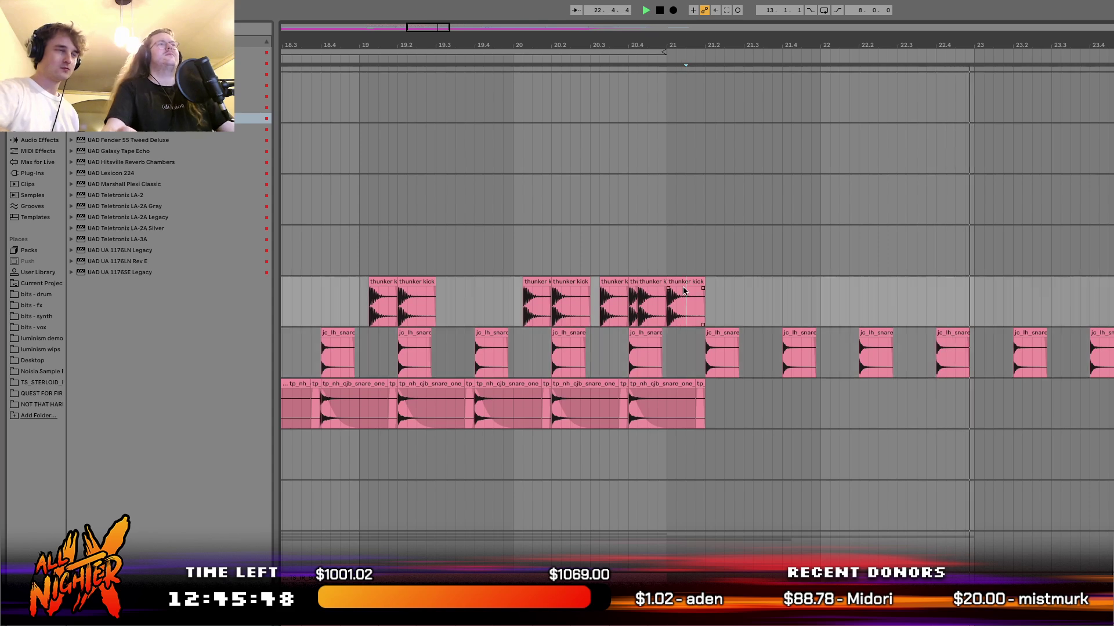
Copy the thunker kick at bar 21 to beats 21.2.3 and 21.3.
{"action": "left_click", "coordinate": [668, 279]}
{"action": "scroll", "coordinate": [682, 301], "scroll_direction": "up", "scroll_amount": 4}
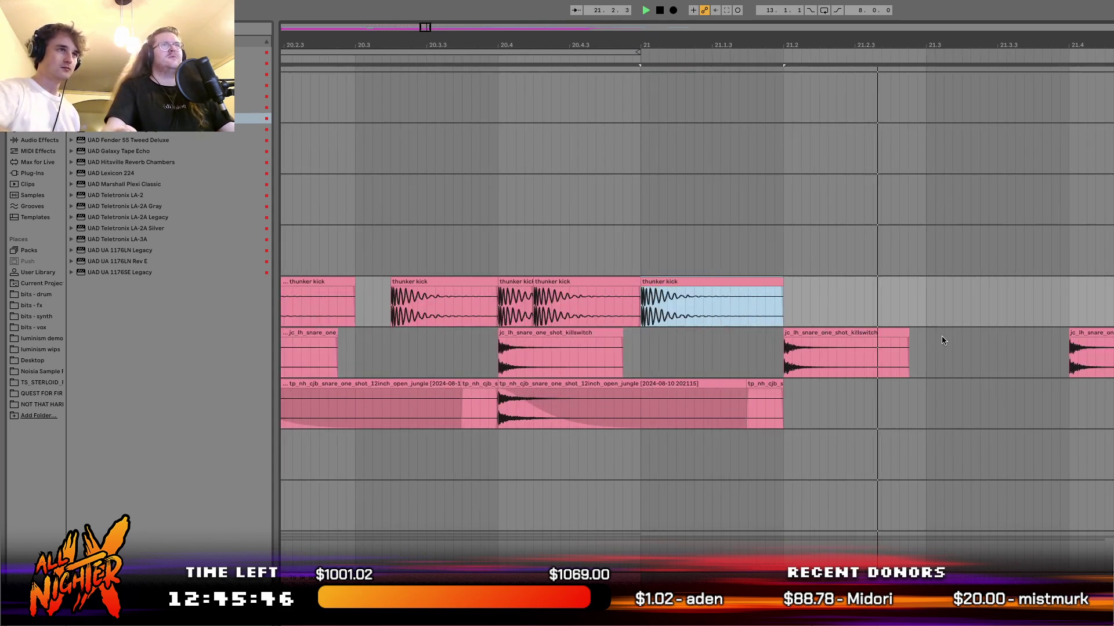
{"action": "left_click", "coordinate": [855, 294]}
{"action": "key", "text": "space"}
{"action": "key", "text": "ctrl+v"}
{"action": "left_click", "coordinate": [931, 299]}
{"action": "key", "text": "ctrl+v"}
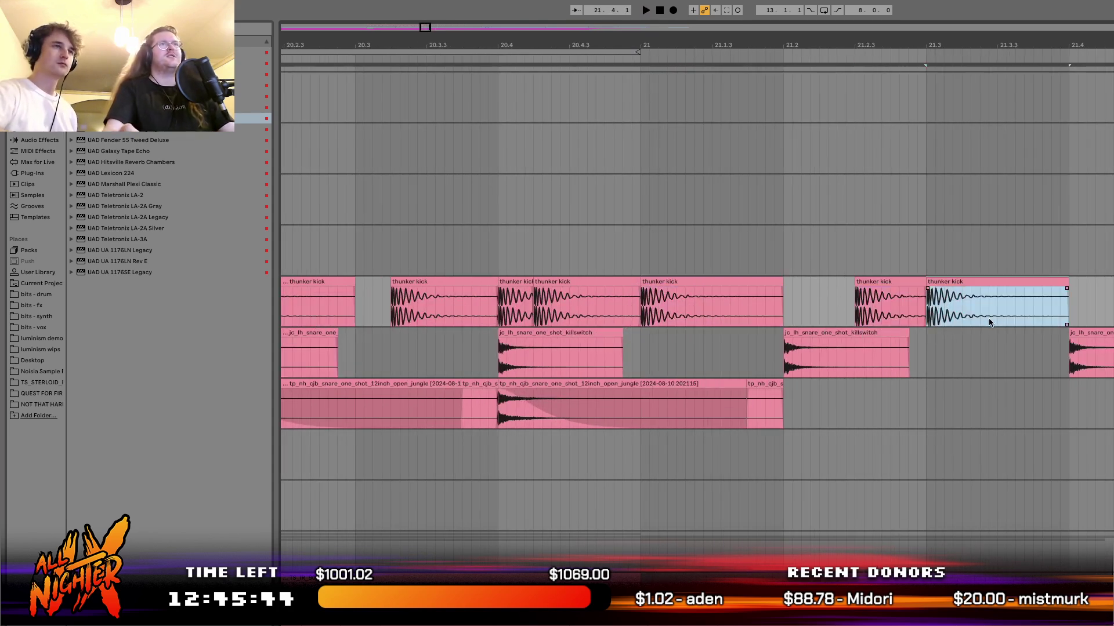
Paste another thunker kick at 21.3.3 and play the pattern from bar 21.
{"action": "left_click", "coordinate": [1004, 303]}
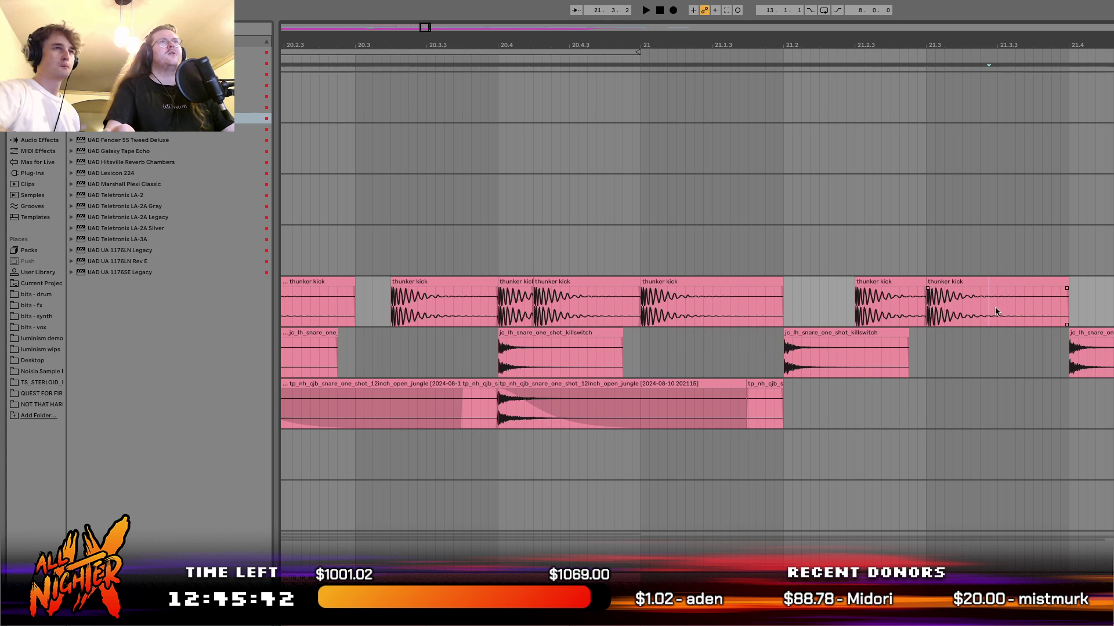
{"action": "key", "text": "ctrl+v"}
{"action": "left_click", "coordinate": [638, 259]}
{"action": "key", "text": "space"}
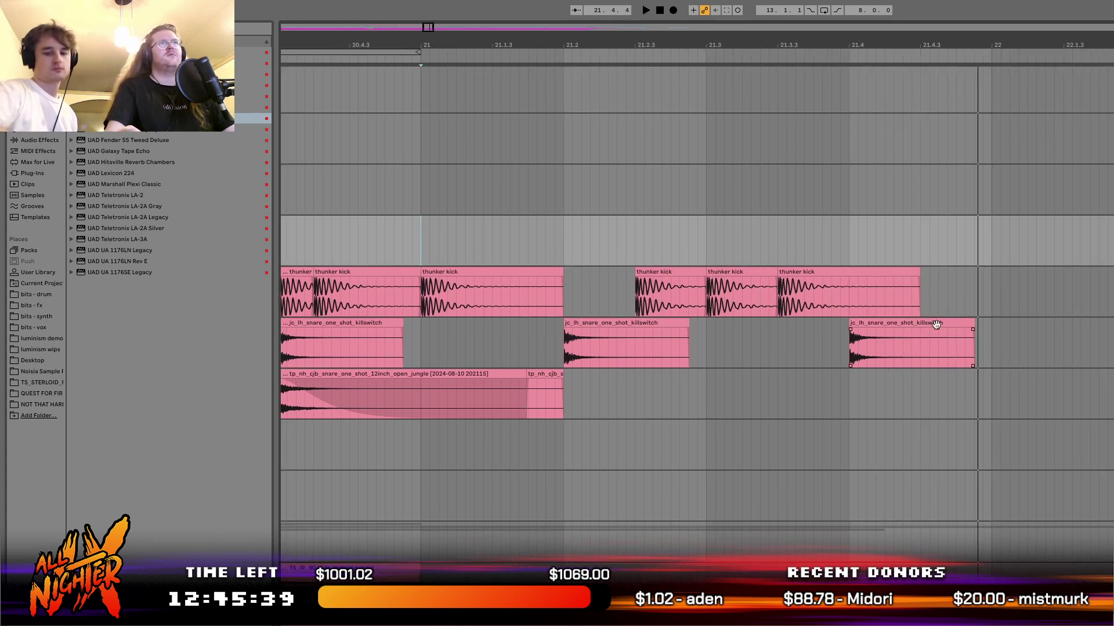
{"action": "key", "text": "space"}
Add thunker kicks at 21.4.3, 22.1.3, 22.2.3, 22.3.3, 22.4.3 and bar 23, and play the result.
{"action": "left_click", "coordinate": [921, 295]}
{"action": "key", "text": "ctrl+v"}
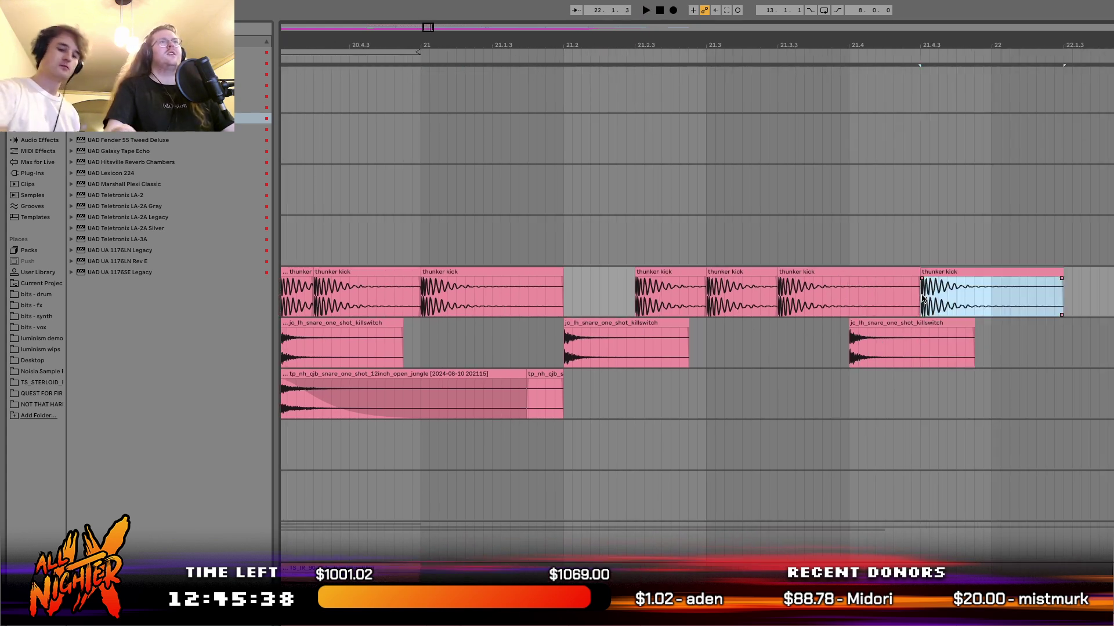
{"action": "scroll", "coordinate": [923, 298], "scroll_direction": "down", "scroll_amount": 3}
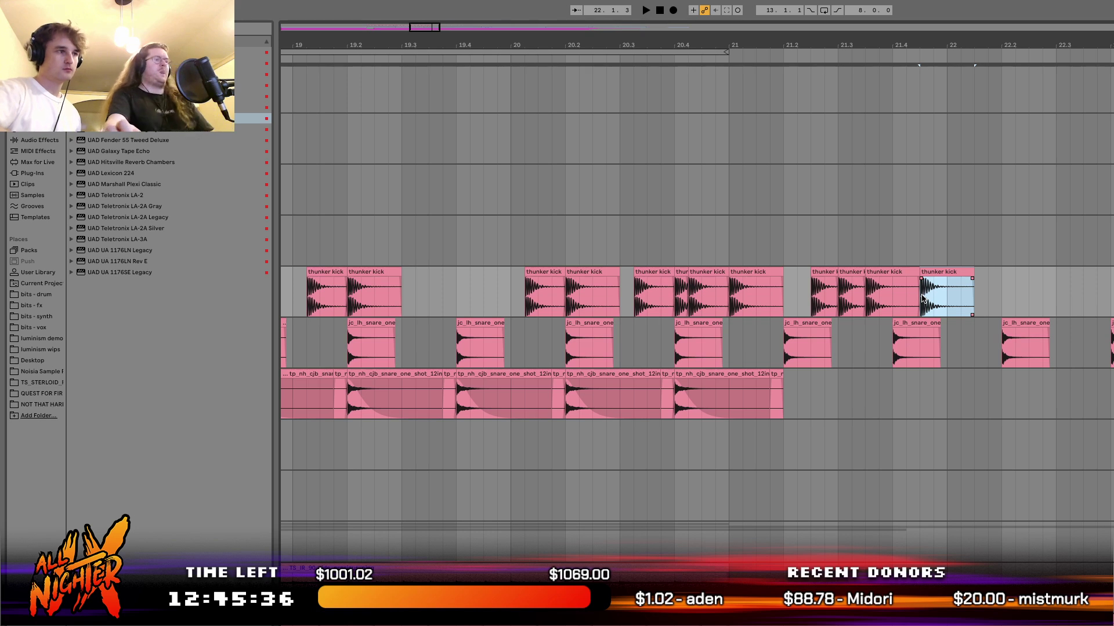
{"action": "key", "text": "ctrl+d"}
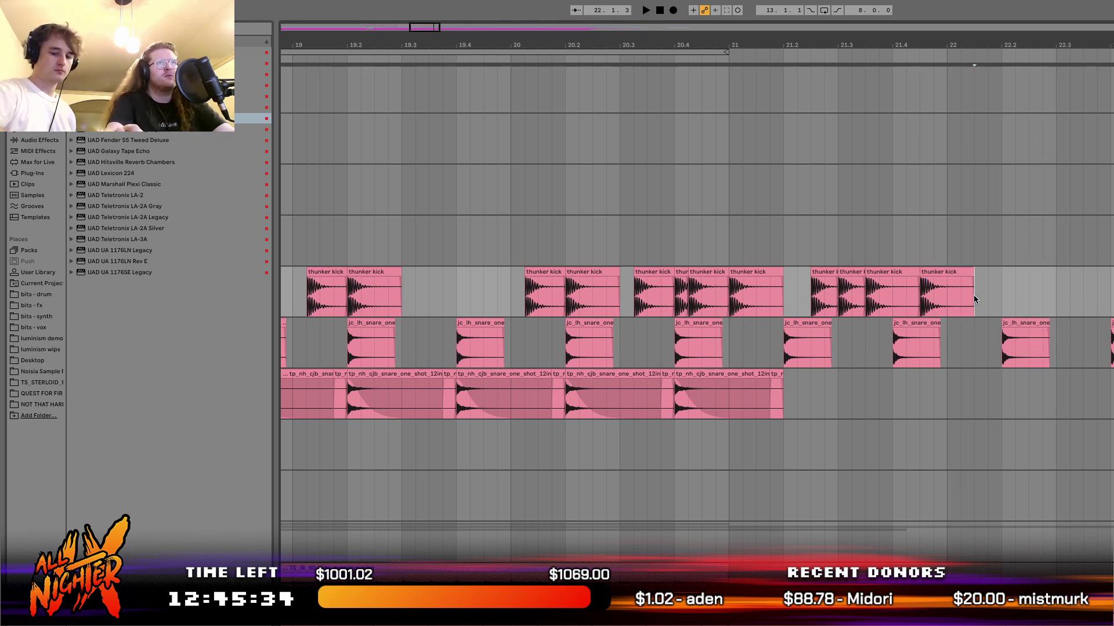
{"action": "key", "text": "ctrl+d"}
{"action": "key", "text": "ctrl+d"}
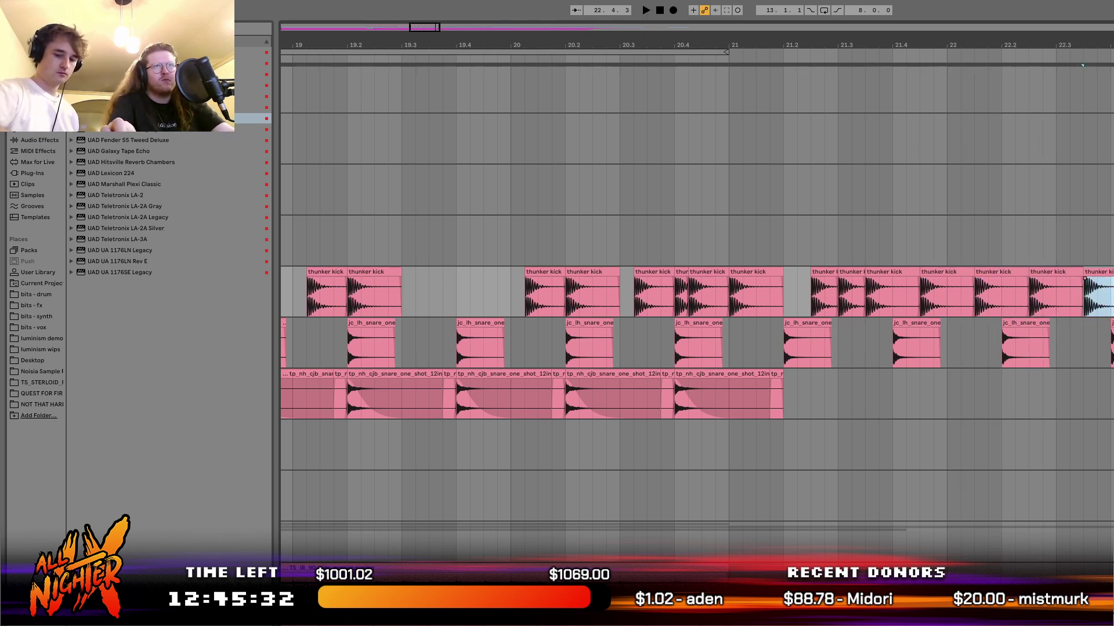
{"action": "key", "text": "space"}
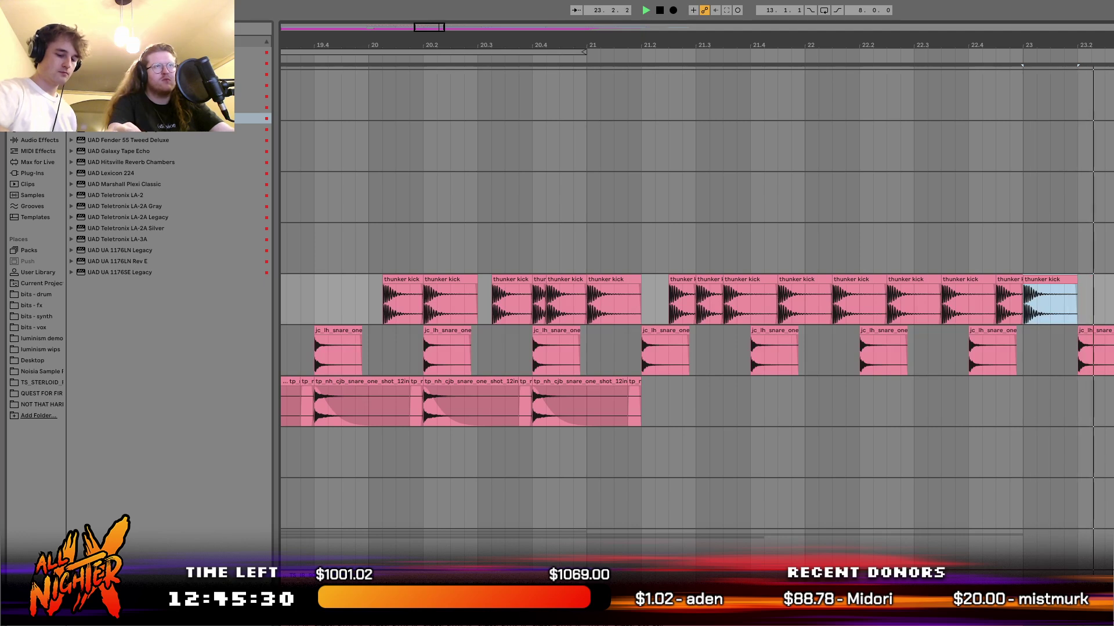
Play the new kicks and copy the thunker kick pattern of bars 21 and 22 to bar 23.
{"action": "left_click", "coordinate": [488, 239]}
{"action": "key", "text": "space"}
{"action": "left_click_drag", "start_coordinate": [590, 250], "coordinate": [1031, 305]}
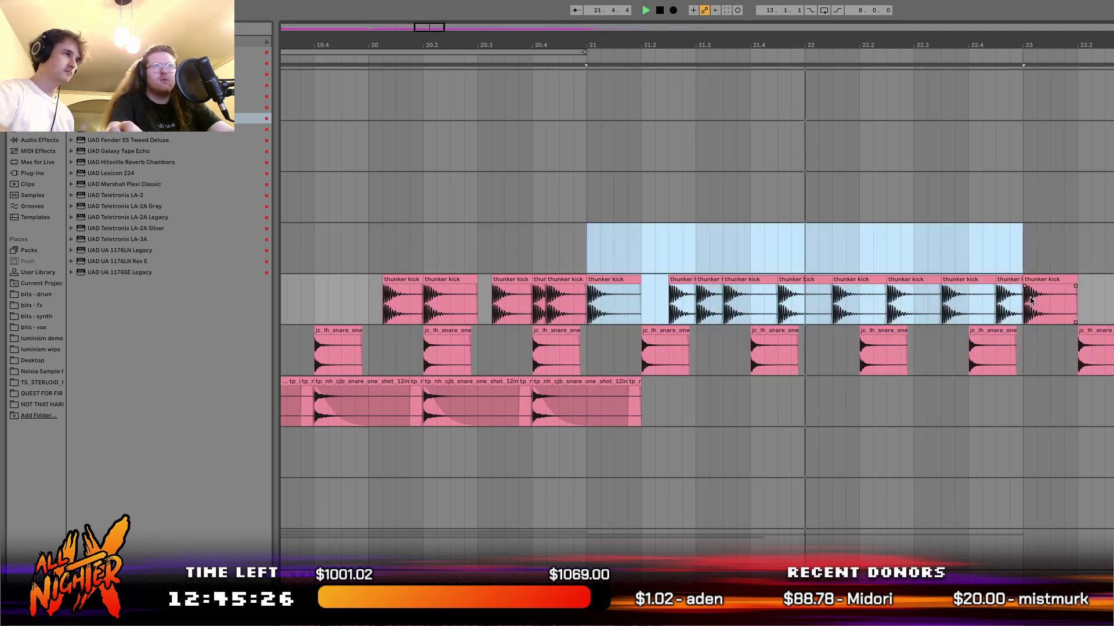
{"action": "left_click", "coordinate": [1021, 262]}
{"action": "key", "text": "super+v"}
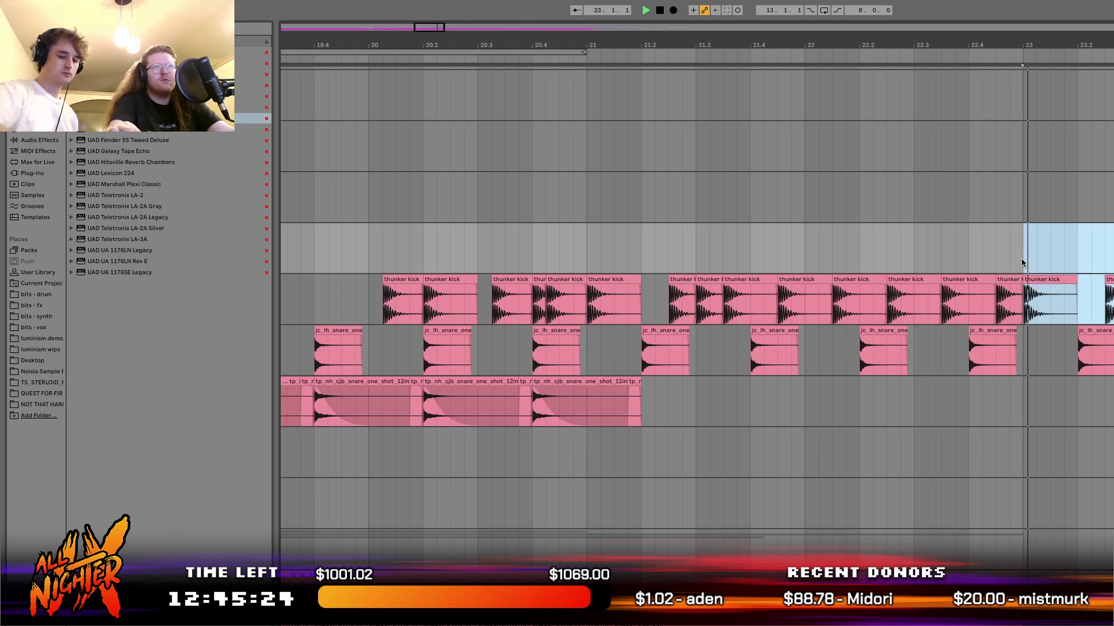
{"action": "scroll", "coordinate": [1021, 259], "scroll_direction": "right", "scroll_amount": 5}
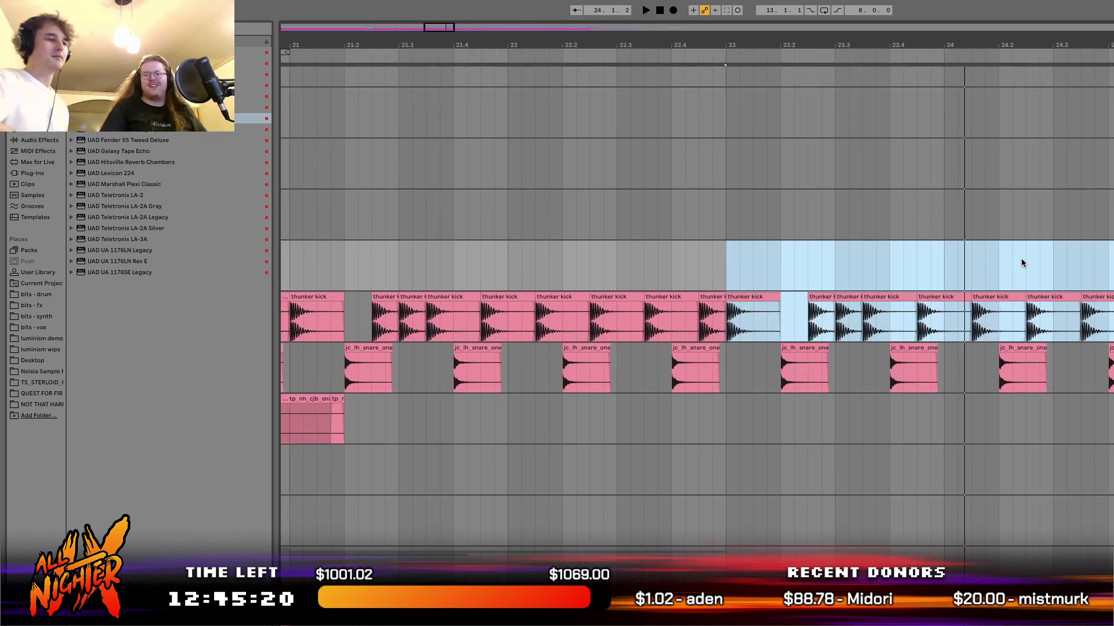
{"action": "scroll", "coordinate": [1020, 258], "scroll_direction": "right", "scroll_amount": 5}
{"action": "left_click", "coordinate": [1020, 259]}
{"action": "scroll", "coordinate": [591, 399], "scroll_direction": "down", "scroll_amount": 3}
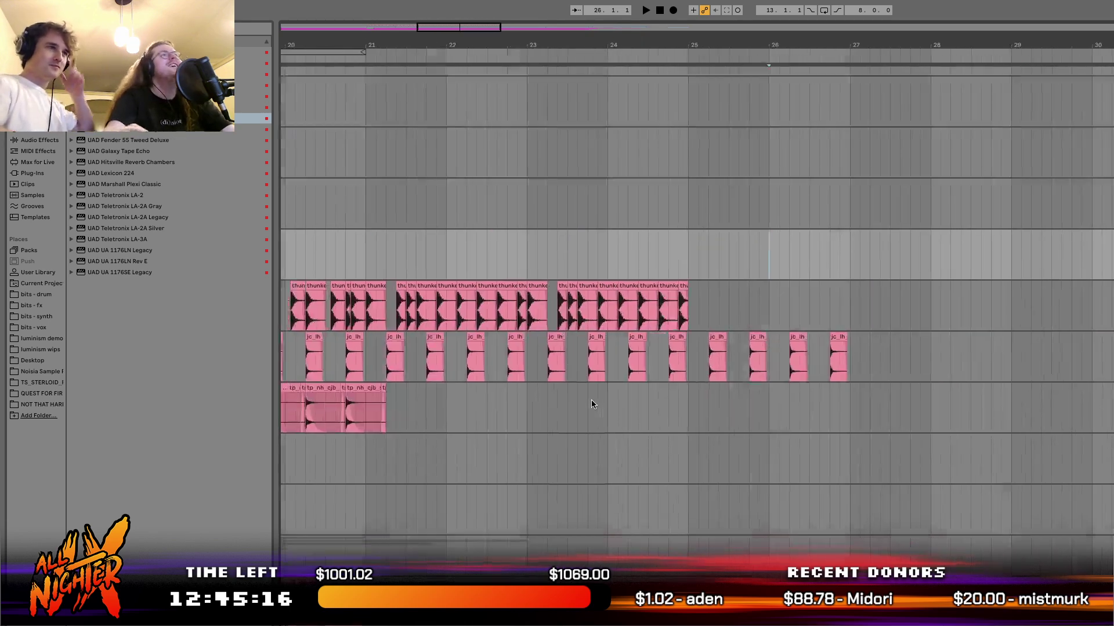
Play the arrangement from just before bar 17 and review the drum, cymbal and vocal stem tracks.
{"action": "scroll", "coordinate": [591, 400], "scroll_direction": "left", "scroll_amount": 10}
{"action": "scroll", "coordinate": [591, 400], "scroll_direction": "down", "scroll_amount": 3}
{"action": "left_click", "coordinate": [638, 301]}
{"action": "key", "text": "space"}
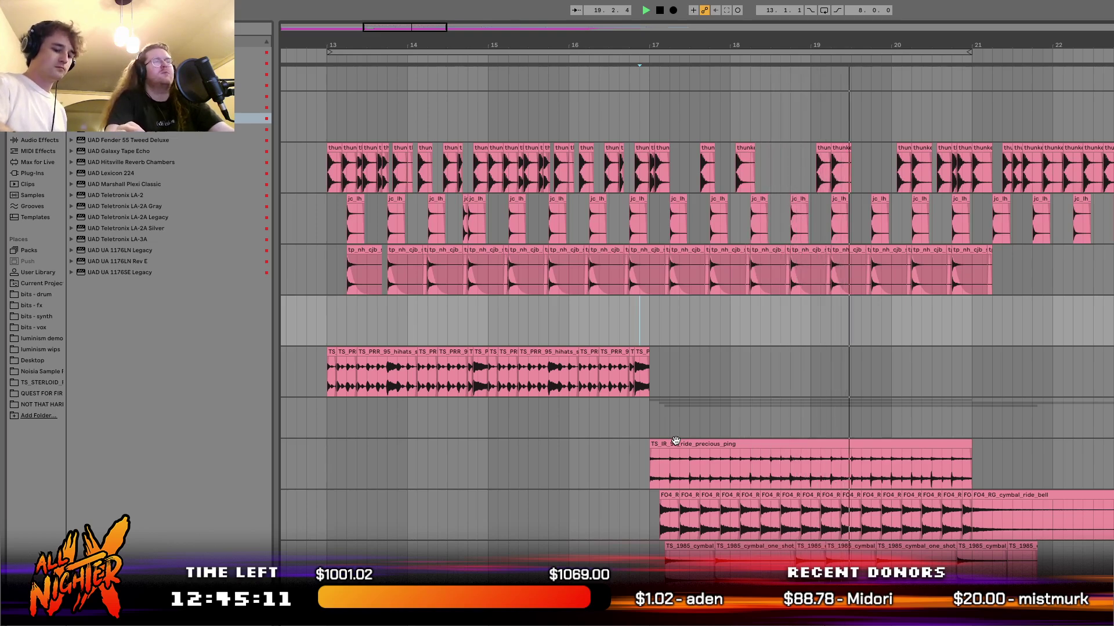
{"action": "scroll", "coordinate": [675, 440], "scroll_direction": "down", "scroll_amount": 10}
{"action": "scroll", "coordinate": [675, 439], "scroll_direction": "left", "scroll_amount": 5}
{"action": "scroll", "coordinate": [675, 440], "scroll_direction": "up", "scroll_amount": 2}
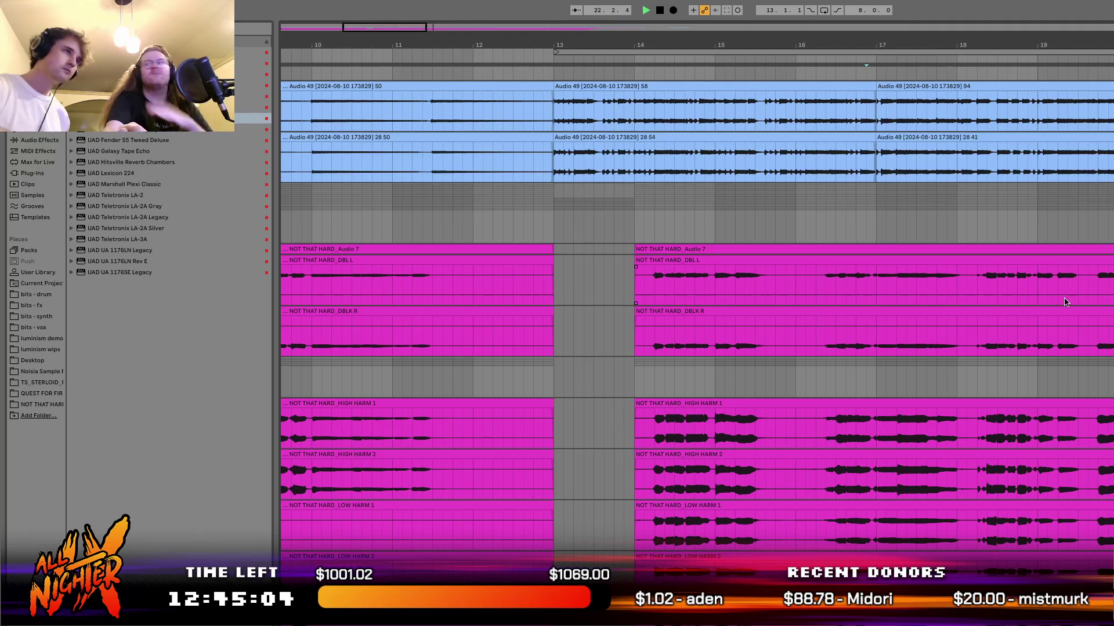
{"action": "scroll", "coordinate": [1061, 302], "scroll_direction": "up", "scroll_amount": 10}
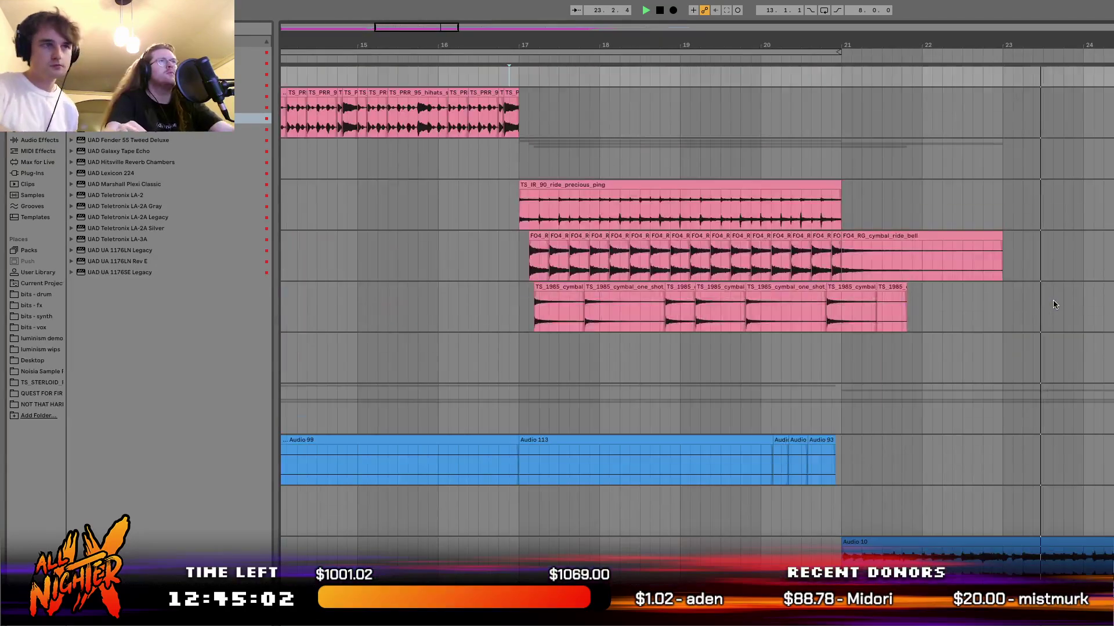
{"action": "scroll", "coordinate": [1053, 300], "scroll_direction": "left", "scroll_amount": 3}
{"action": "scroll", "coordinate": [680, 292], "scroll_direction": "up", "scroll_amount": 10}
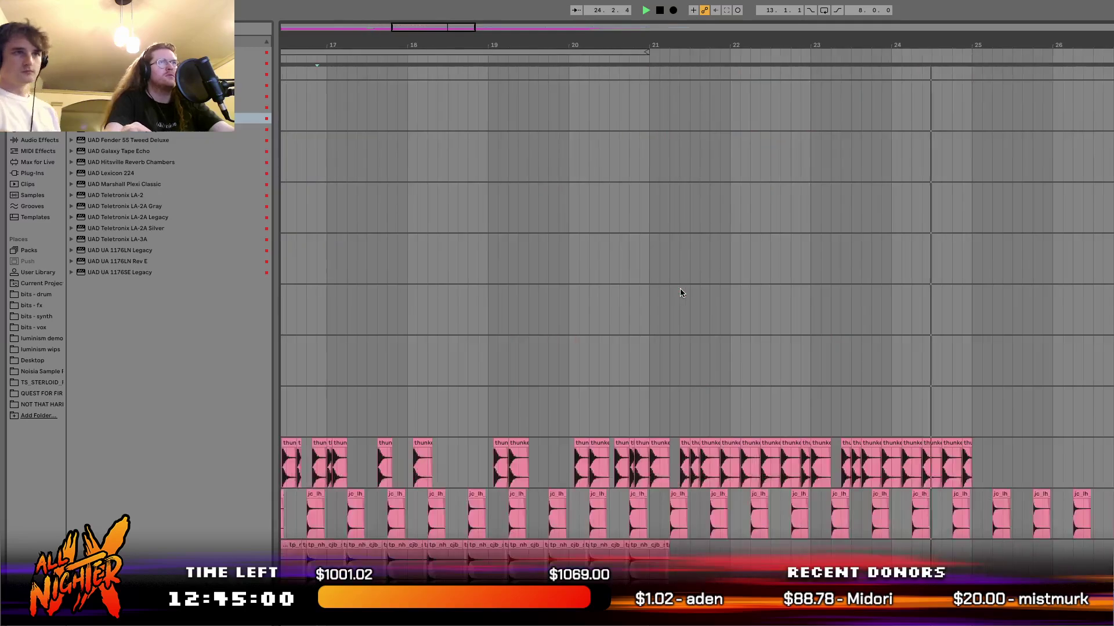
Copy the thunker kick pattern of bars 21 to 24 to bar 25.
{"action": "scroll", "coordinate": [681, 293], "scroll_direction": "right", "scroll_amount": 10}
{"action": "key", "text": "space"}
{"action": "left_click_drag", "start_coordinate": [659, 282], "coordinate": [982, 260]}
{"action": "scroll", "coordinate": [1051, 241], "scroll_direction": "up", "scroll_amount": 5}
{"action": "left_click", "coordinate": [924, 300]}
{"action": "left_click", "coordinate": [926, 284]}
{"action": "key", "text": "ctrl+v"}
{"action": "scroll", "coordinate": [930, 277], "scroll_direction": "up", "scroll_amount": 8}
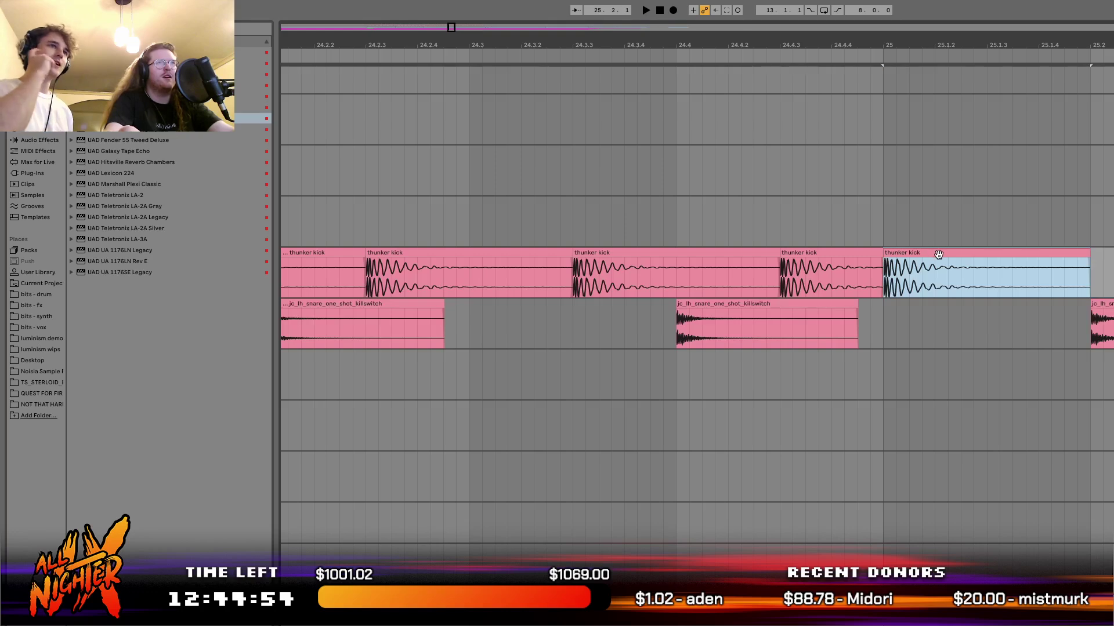
Paste thunker kicks at 25.1.3 and 25.1.4, and undo the last paste.
{"action": "left_click", "coordinate": [985, 282]}
{"action": "key", "text": "super+v"}
{"action": "left_click", "coordinate": [1037, 282]}
{"action": "key", "text": "super+v"}
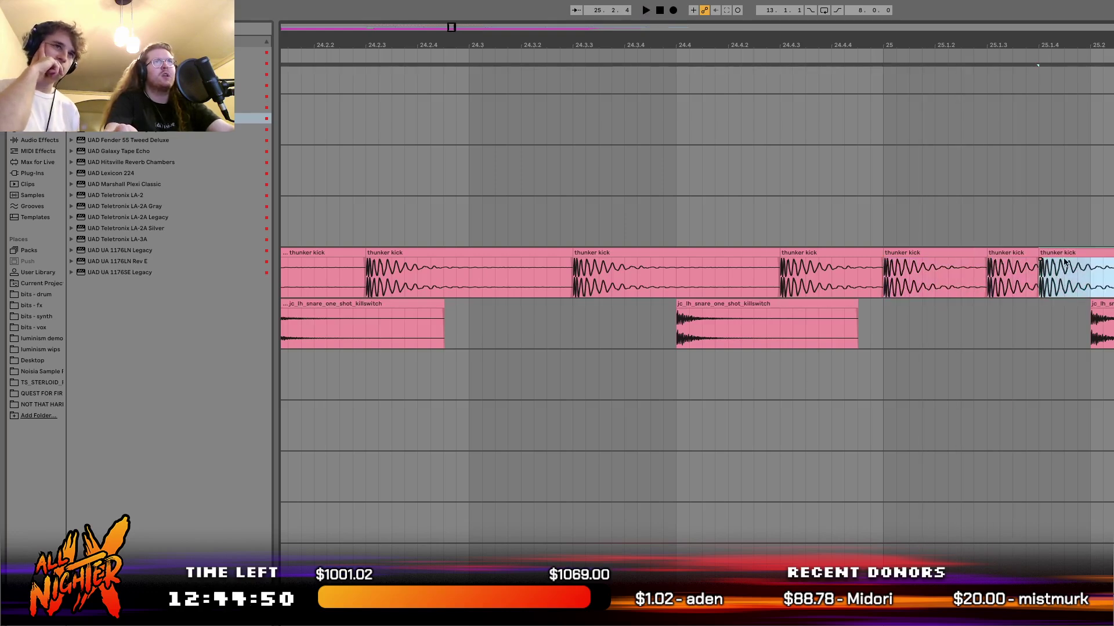
{"action": "scroll", "coordinate": [1089, 268], "scroll_direction": "right", "scroll_amount": 4}
{"action": "key", "text": "super+z"}
Duplicate the first sixteenth of the 25.1.3 thunker kick to 25.1.4 and play the result from bar 25.
{"action": "left_click_drag", "start_coordinate": [771, 304], "coordinate": [823, 305]}
{"action": "left_click", "coordinate": [753, 307]}
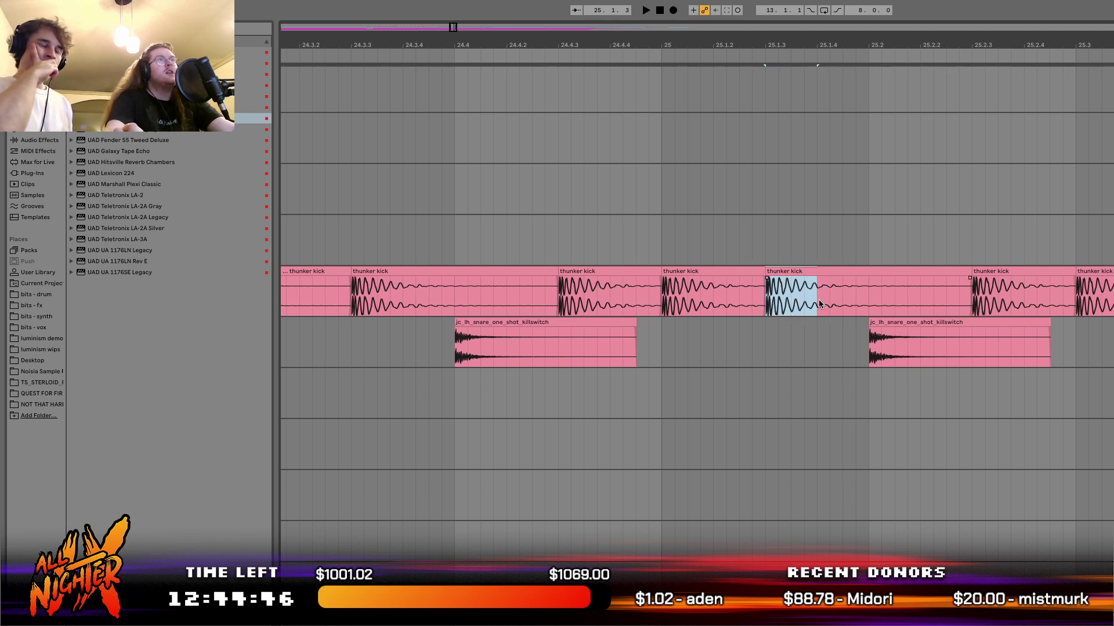
{"action": "left_click", "coordinate": [791, 272]}
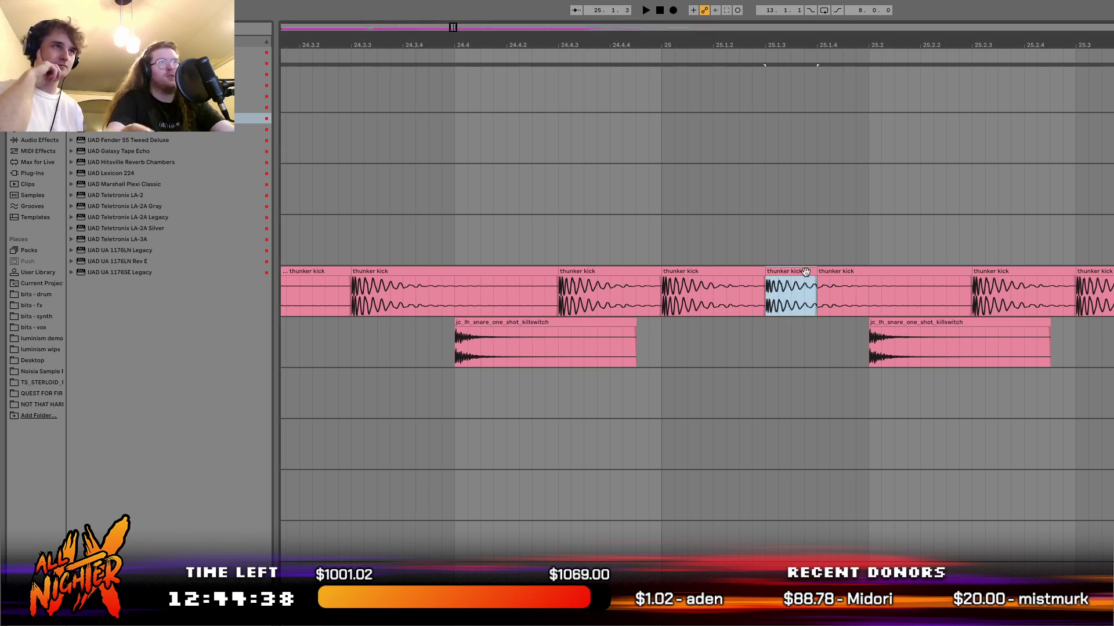
{"action": "key", "text": "ctrl+d"}
{"action": "left_click", "coordinate": [661, 310]}
{"action": "key", "text": "space"}
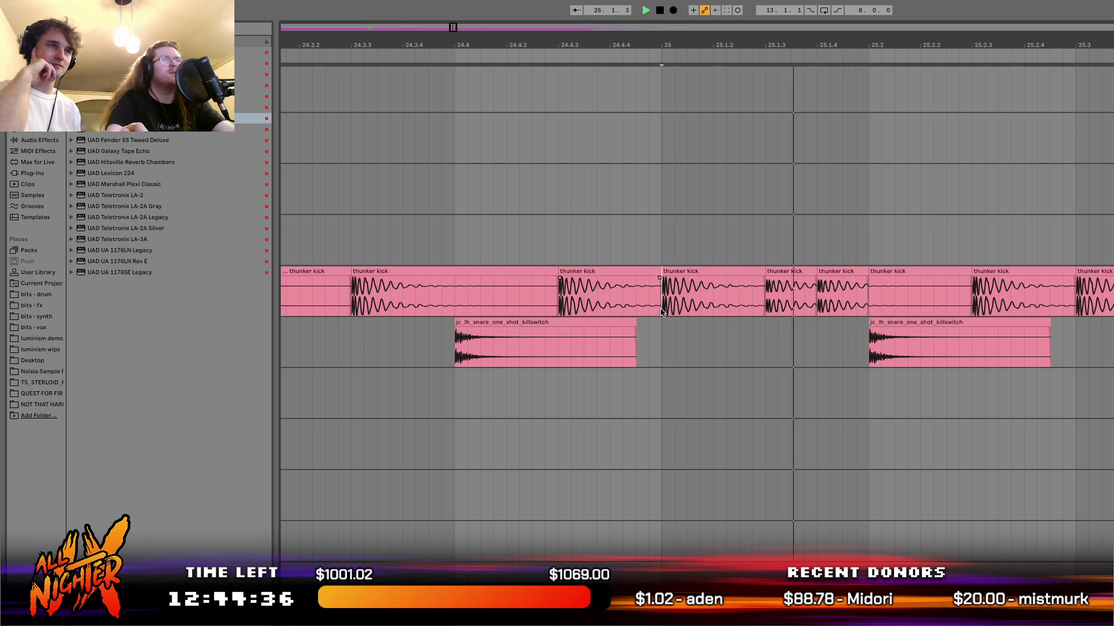
{"action": "scroll", "coordinate": [661, 310], "scroll_direction": "down", "scroll_amount": 5}
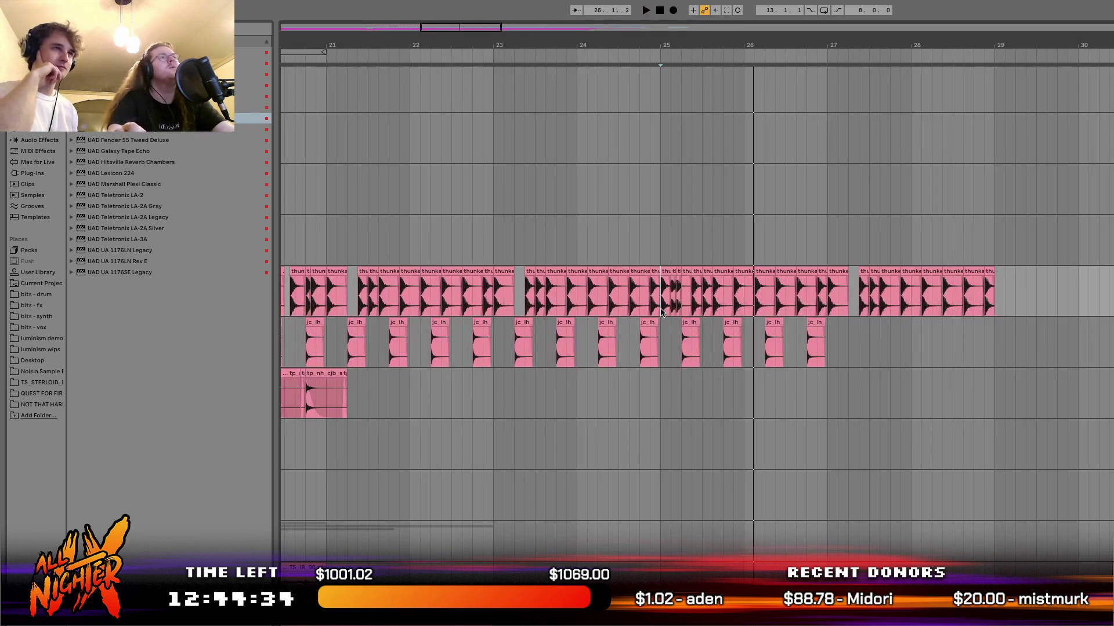
Copy the first three beats of the bar 13 hi-hats to bar 21 on the same track.
{"action": "scroll", "coordinate": [662, 308], "scroll_direction": "left", "scroll_amount": 10}
{"action": "scroll", "coordinate": [662, 307], "scroll_direction": "down", "scroll_amount": 2}
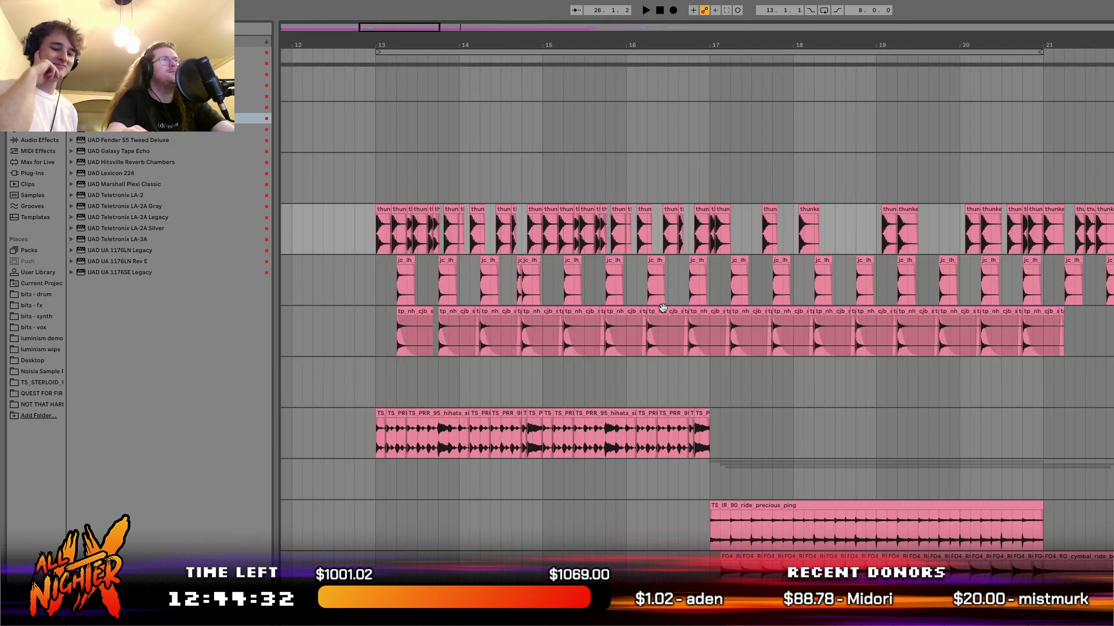
{"action": "left_click_drag", "start_coordinate": [410, 441], "coordinate": [438, 441]}
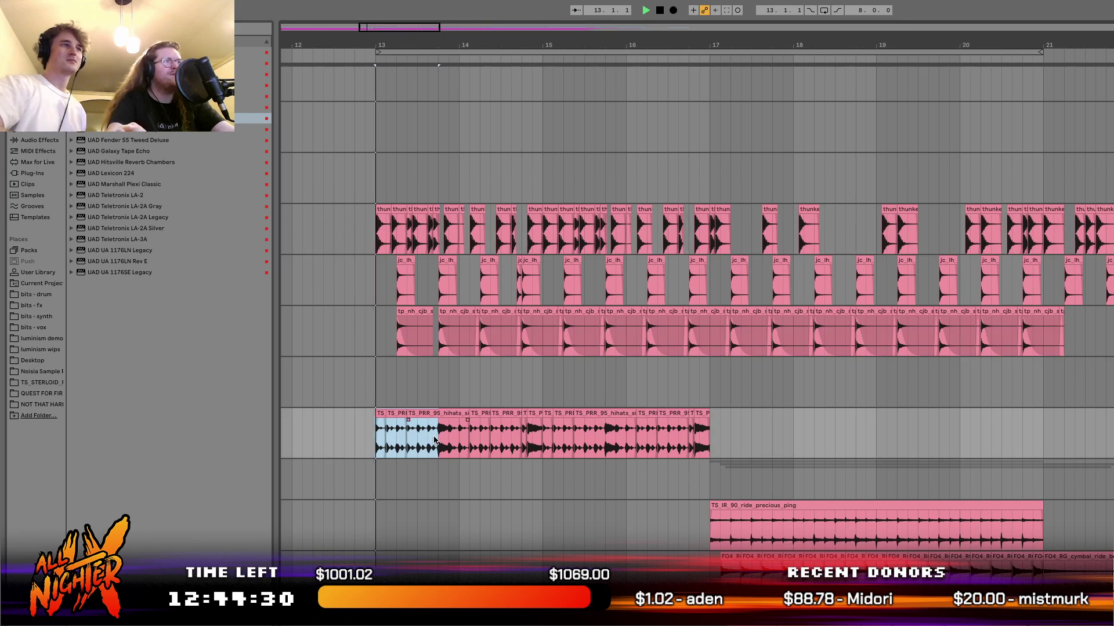
{"action": "key", "text": "space"}
{"action": "scroll", "coordinate": [441, 437], "scroll_direction": "right", "scroll_amount": 4}
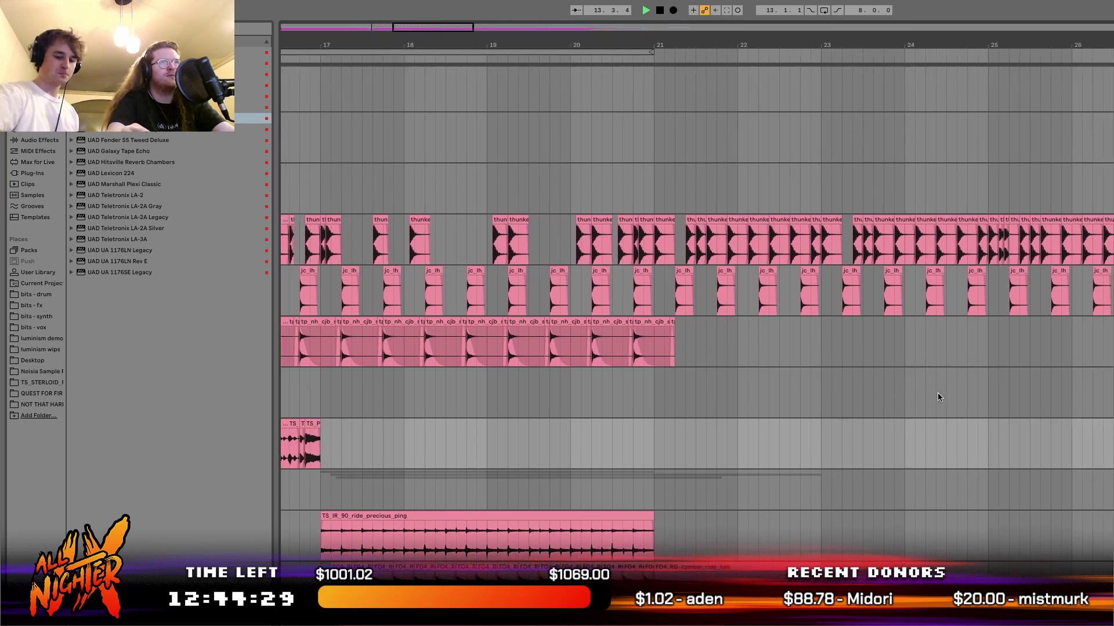
{"action": "key", "text": "space"}
{"action": "left_click", "coordinate": [658, 443]}
{"action": "scroll", "coordinate": [658, 443], "scroll_direction": "up", "scroll_amount": 3}
{"action": "key", "text": "ctrl+v"}
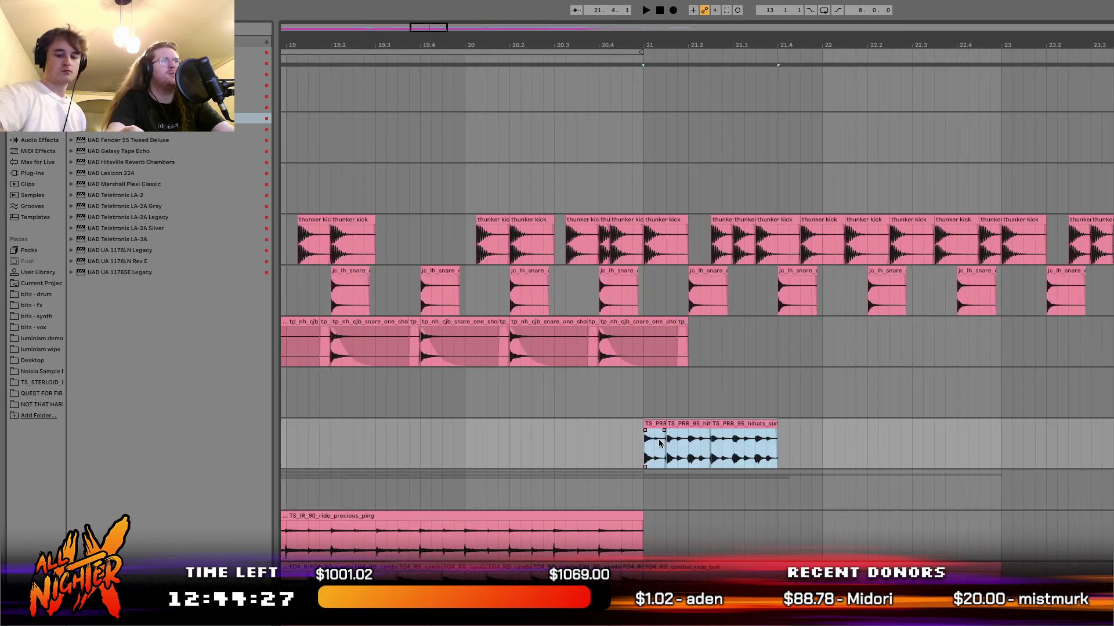
Paste a one-beat piece of the hi-hats at 21.4 to fill out bar 21.
{"action": "left_click", "coordinate": [695, 423]}
{"action": "left_click_drag", "start_coordinate": [645, 454], "coordinate": [748, 451]}
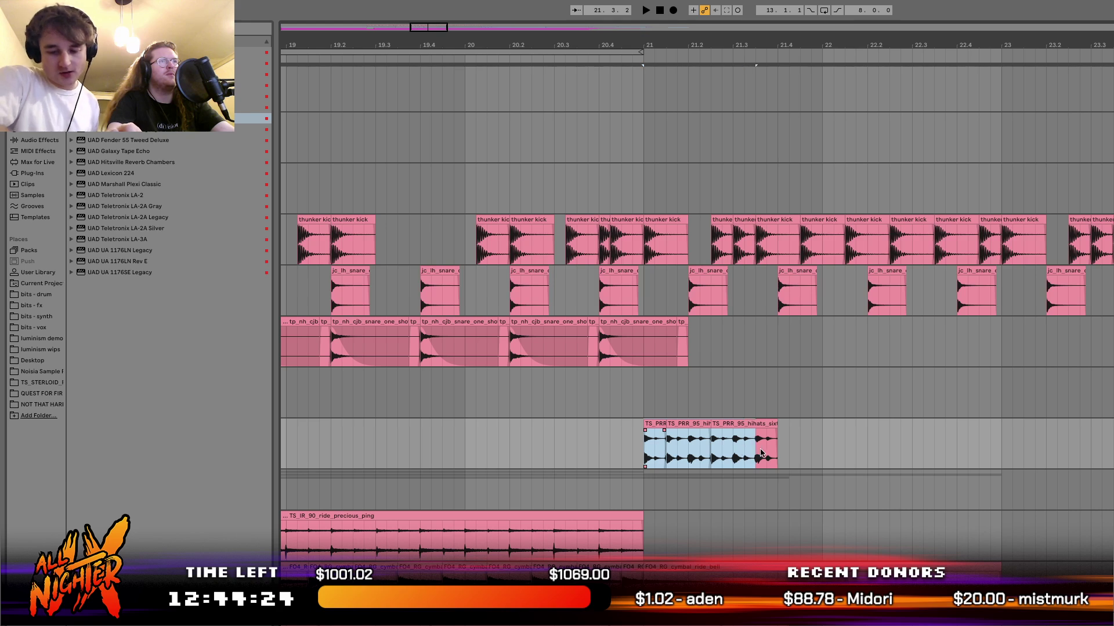
{"action": "left_click", "coordinate": [747, 422]}
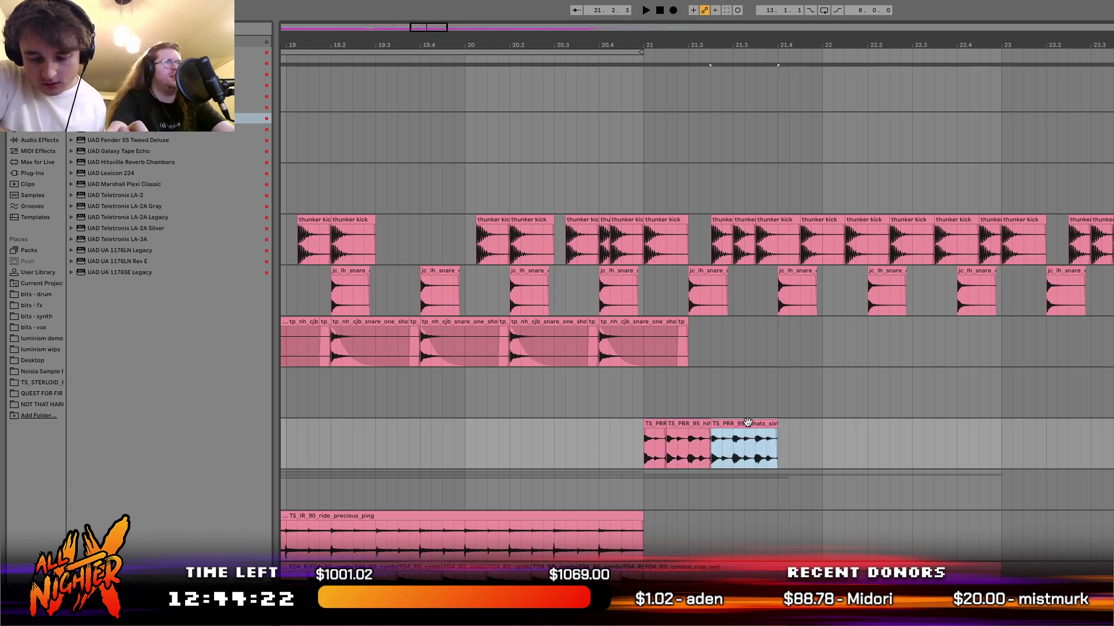
{"action": "key", "text": "Left"}
{"action": "key", "text": "ctrl+v"}
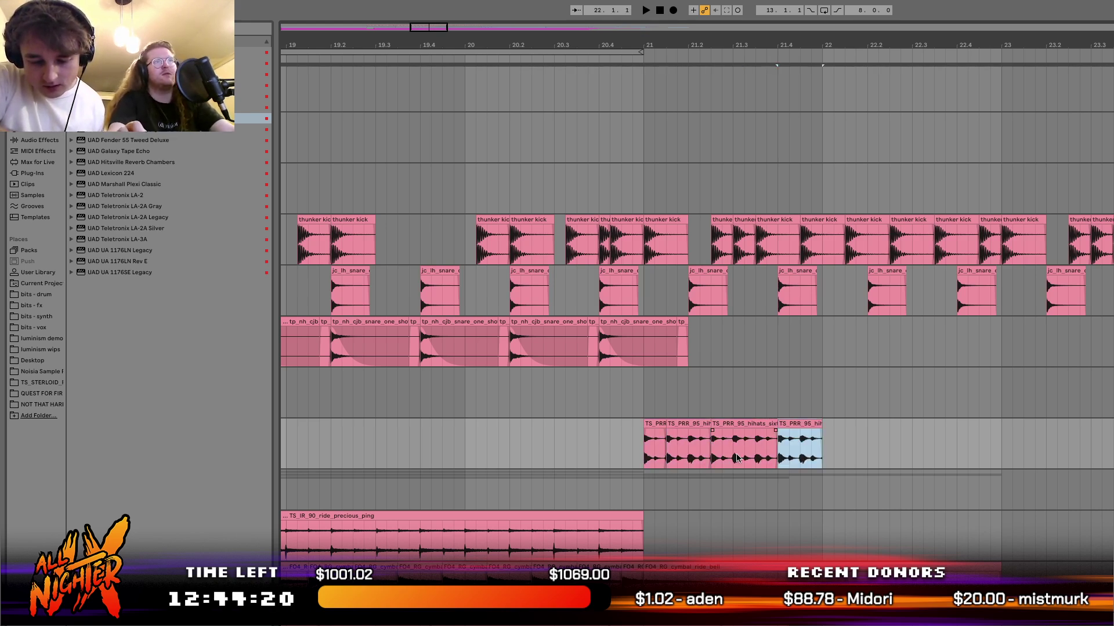
Consolidate the bar 21 hi-hat pieces into a single one-bar clip and play it.
{"action": "left_click_drag", "start_coordinate": [648, 452], "coordinate": [846, 453]}
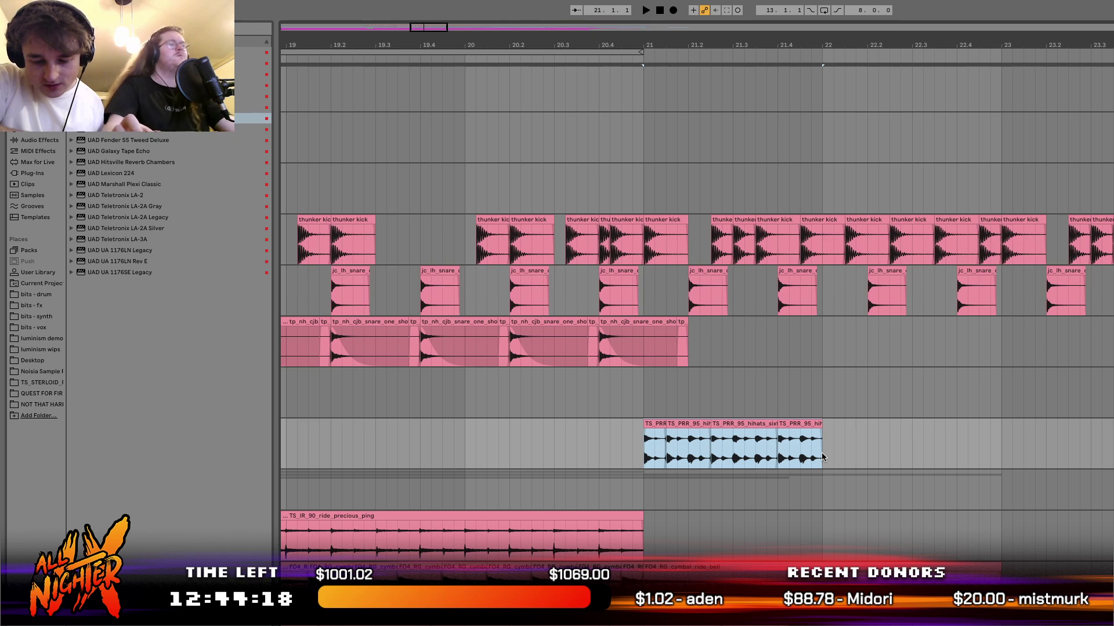
{"action": "key", "text": "ctrl+j"}
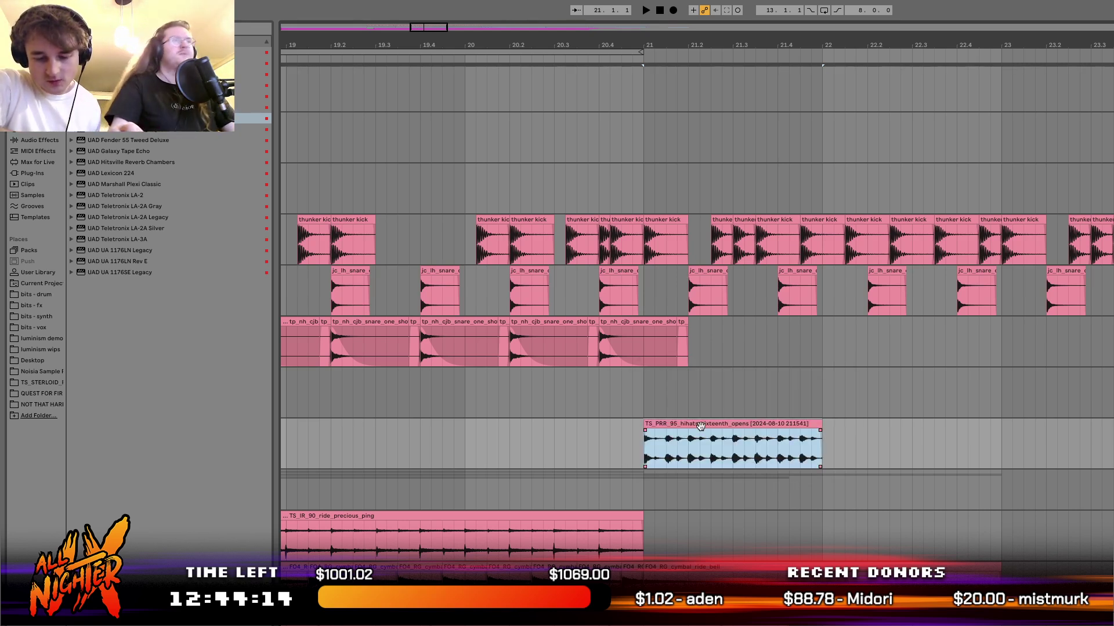
{"action": "key", "text": "space"}
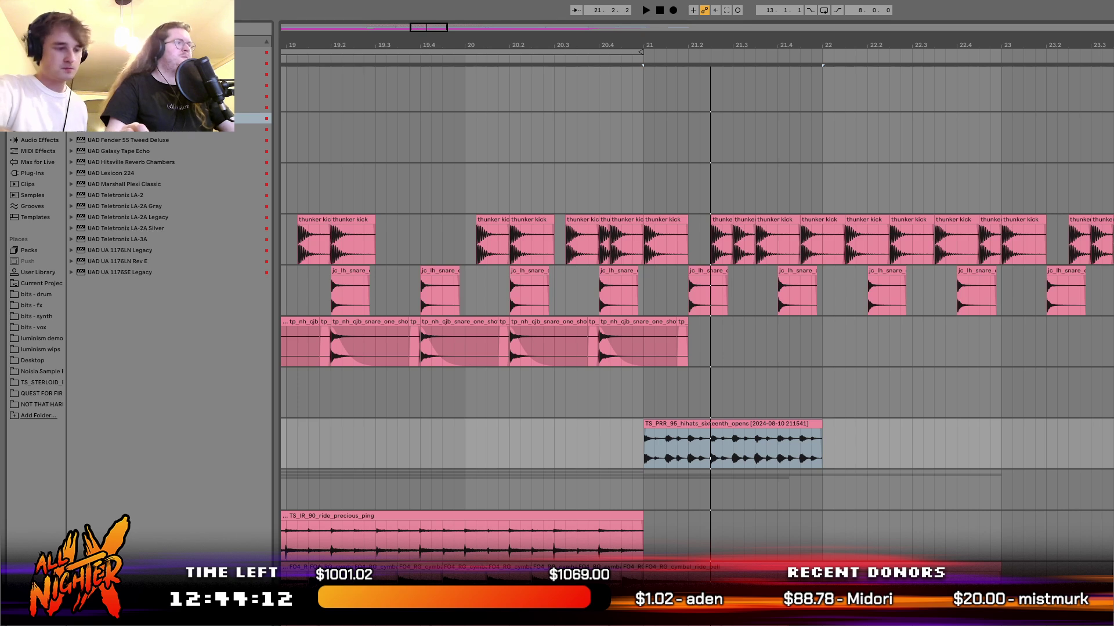
Stretch the consolidated hi-hat clip to double length across bars 21 and 22, comparing it with the one-bar version in playback.
{"action": "key", "text": "ctrl+d"}
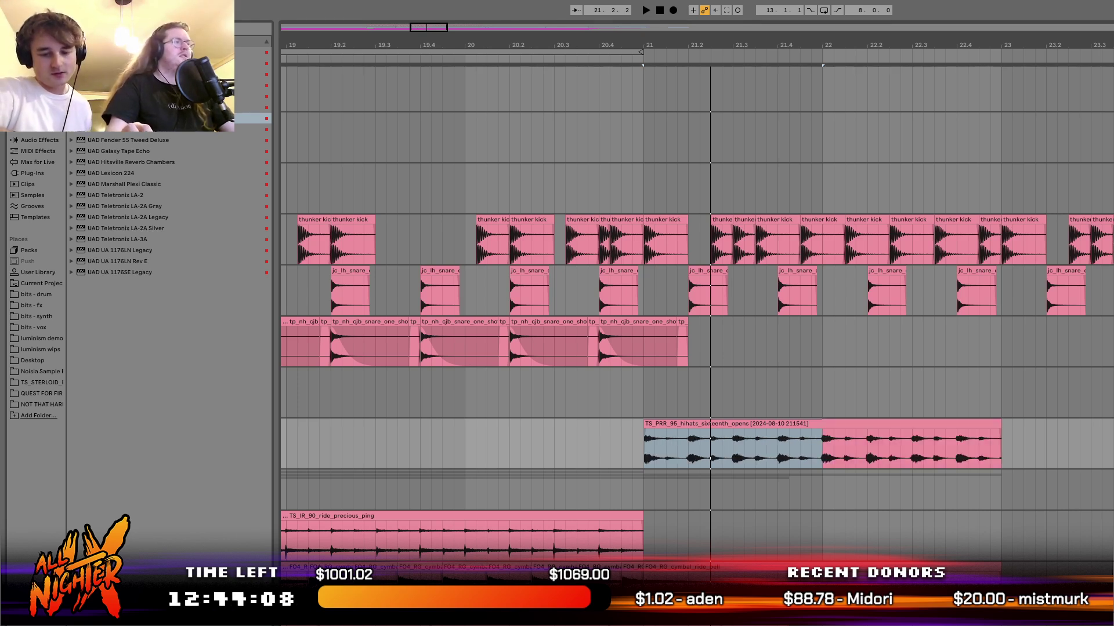
{"action": "key", "text": "space"}
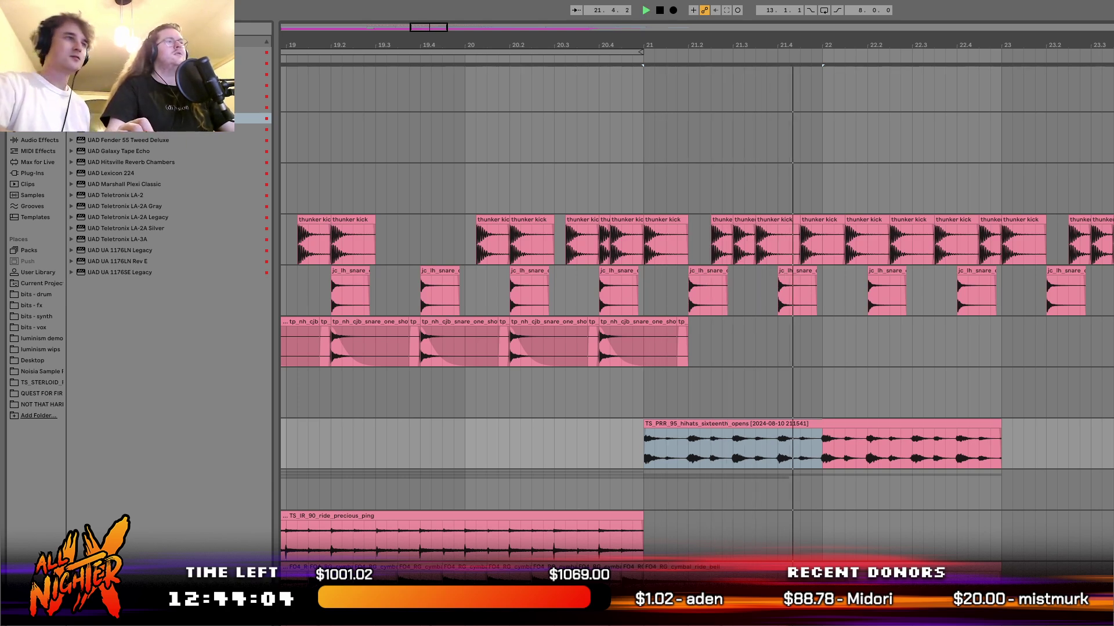
{"action": "key", "text": "space"}
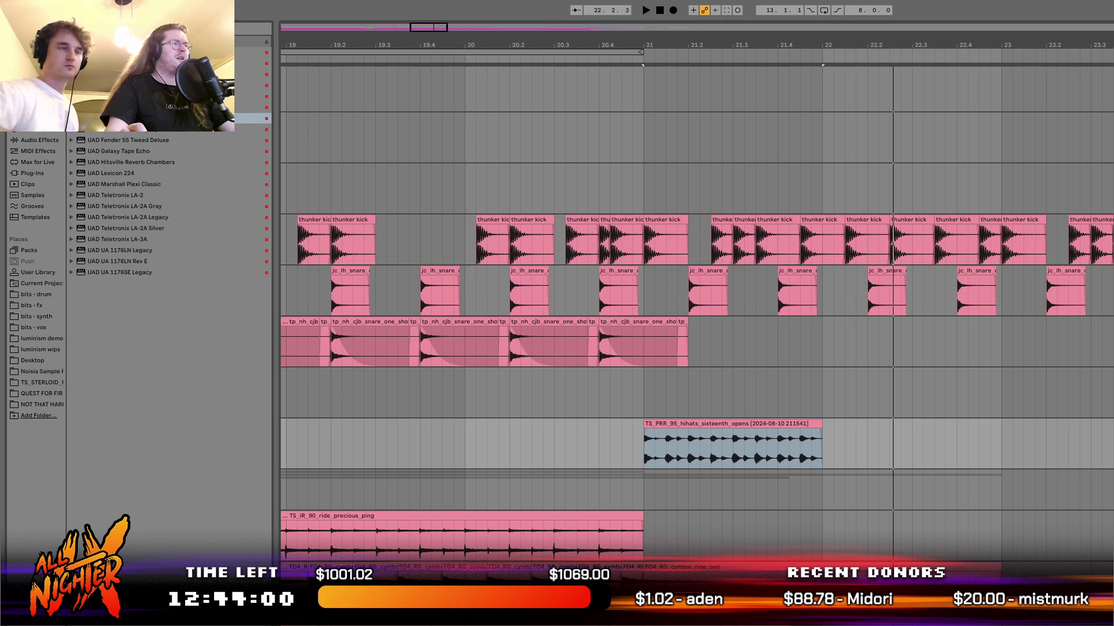
{"action": "key", "text": "Tab"}
{"action": "key", "text": "Tab"}
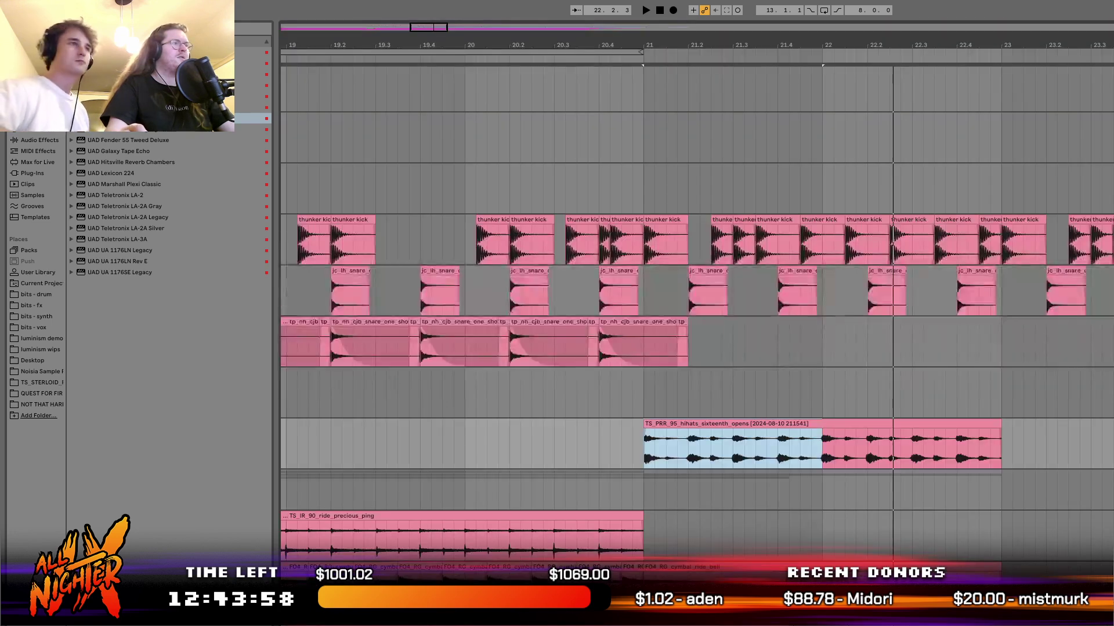
{"action": "key", "text": "space"}
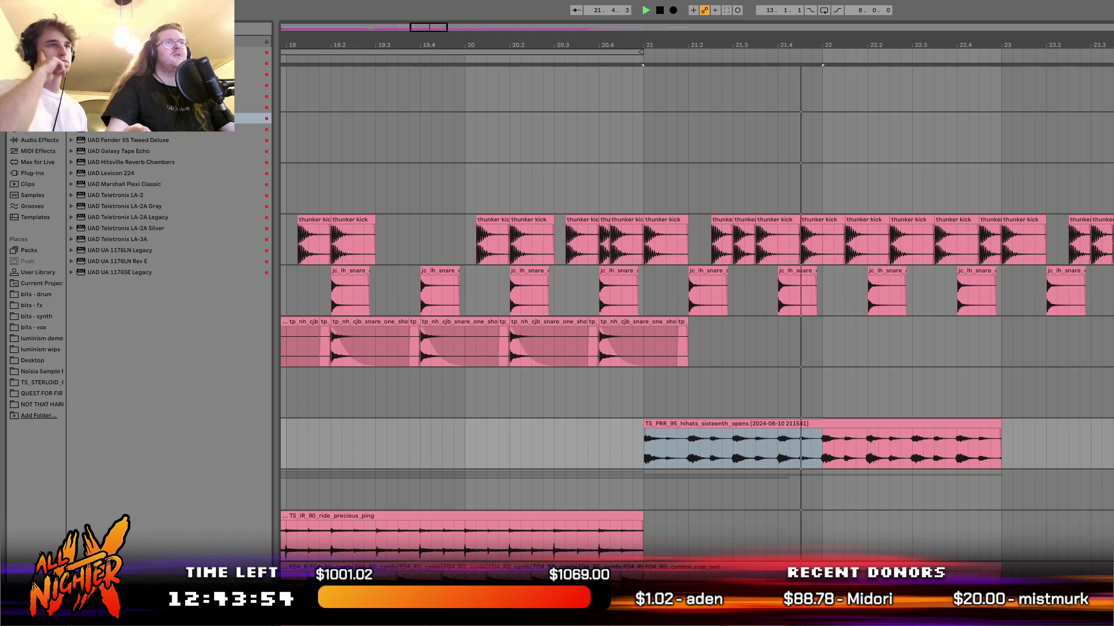
Duplicate the two-bar hi-hat clip repeatedly so the hi-hats run from bar 21 up to bar 29.
{"action": "left_click", "coordinate": [890, 424]}
{"action": "key", "text": "ctrl+d"}
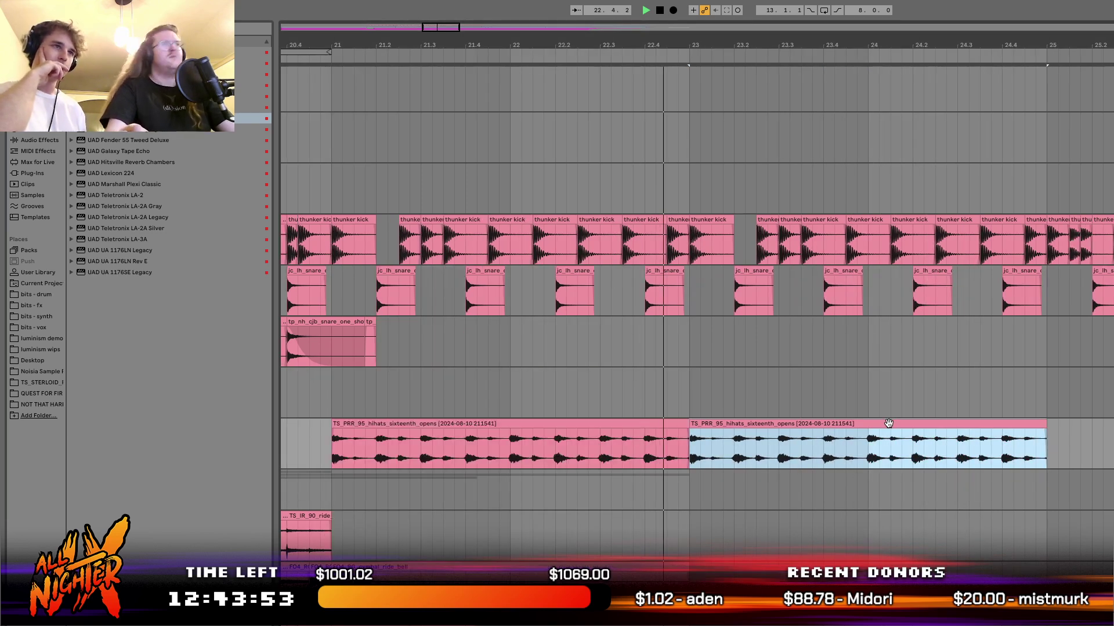
{"action": "key", "text": "ctrl+d"}
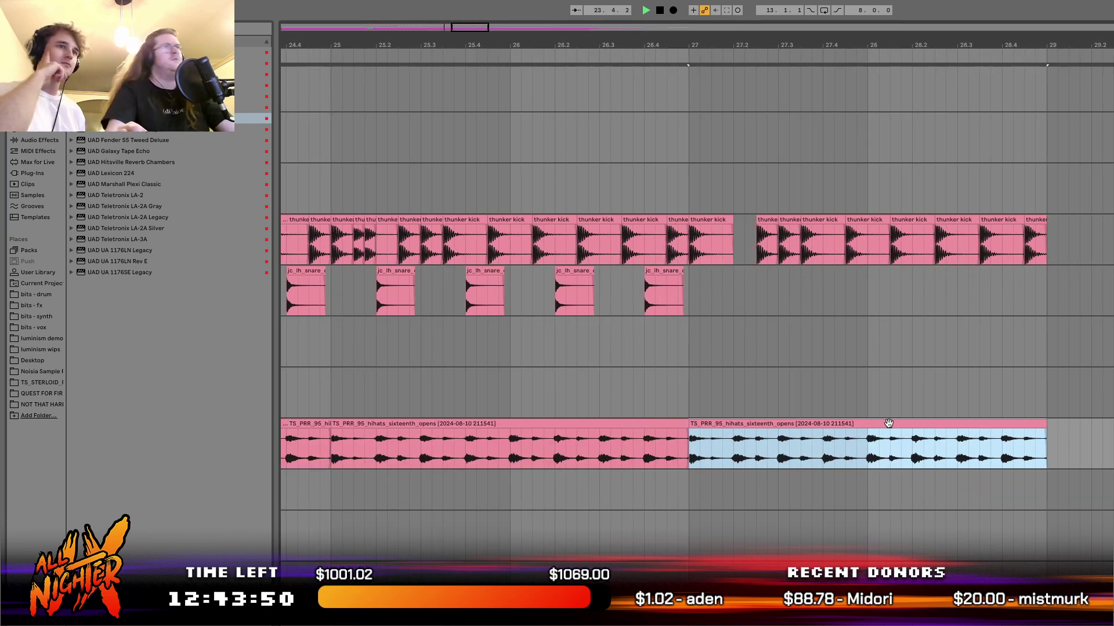
Duplicate the killswitch snares of bars 25 and 26 to bars 27 and 28.
{"action": "scroll", "coordinate": [888, 423], "scroll_direction": "left", "scroll_amount": 3}
{"action": "left_click_drag", "start_coordinate": [486, 277], "coordinate": [837, 277]}
{"action": "key", "text": "ctrl+d"}
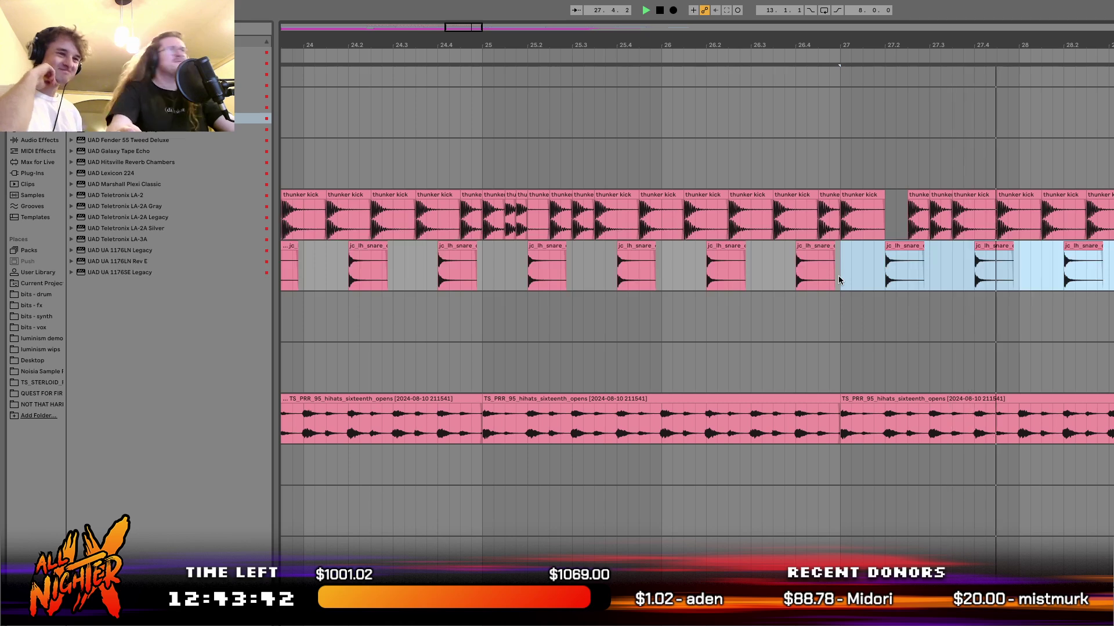
{"action": "scroll", "coordinate": [837, 276], "scroll_direction": "down", "scroll_amount": 3}
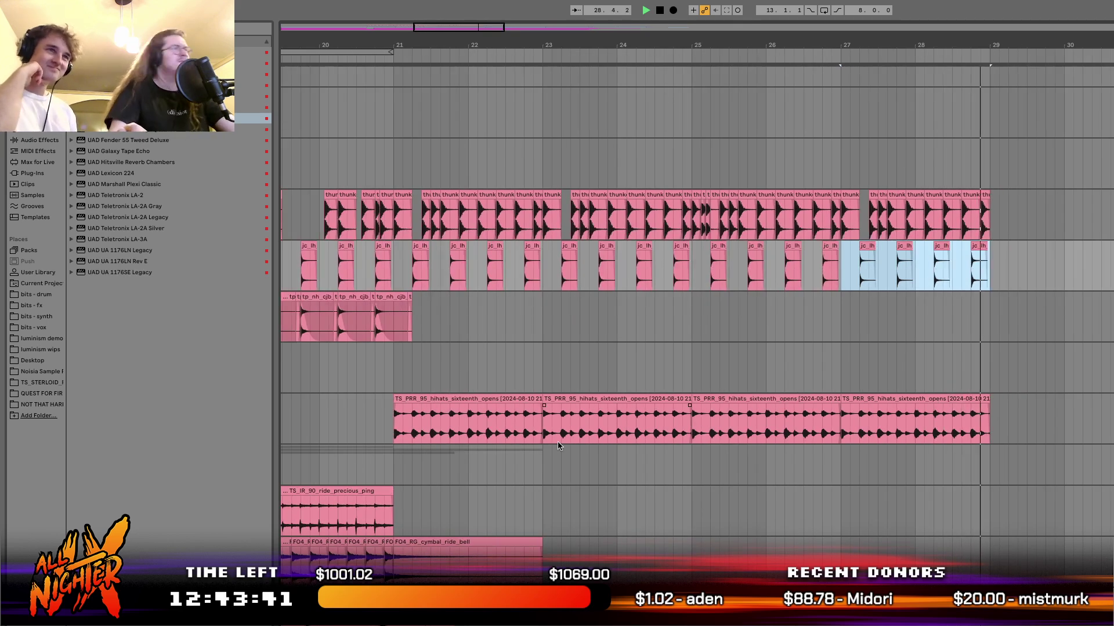
Review the arrangement around bar 29, then play from 11.3 and examine the instrumental and NOT THAT HARD vocal stem tracks.
{"action": "scroll", "coordinate": [571, 411], "scroll_direction": "down", "scroll_amount": 10}
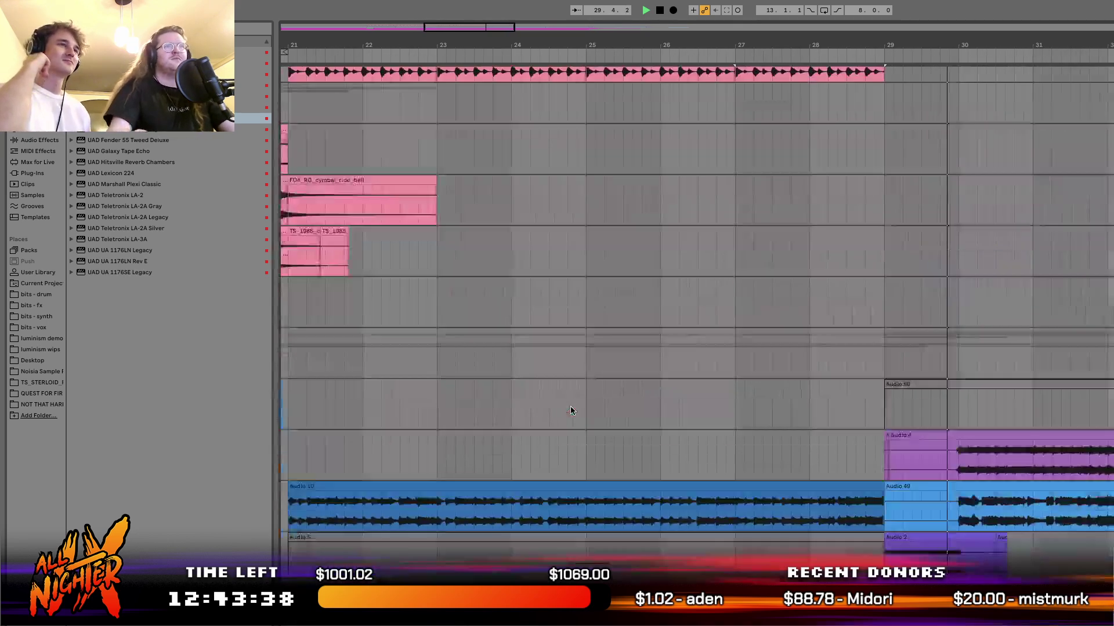
{"action": "scroll", "coordinate": [571, 410], "scroll_direction": "up", "scroll_amount": 5}
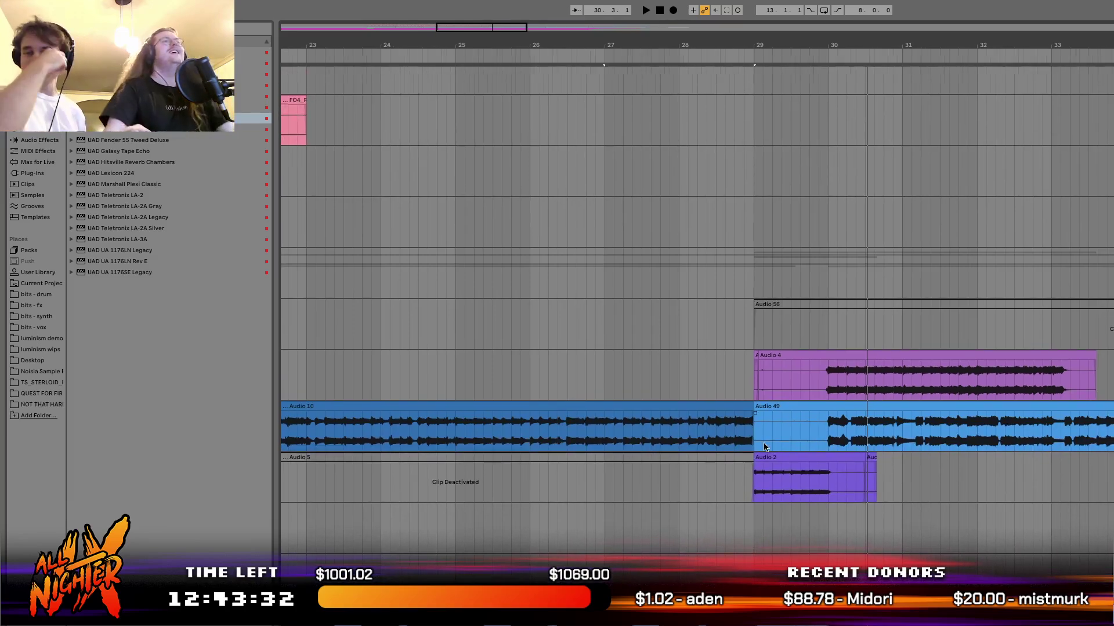
{"action": "scroll", "coordinate": [763, 446], "scroll_direction": "left", "scroll_amount": 8}
{"action": "scroll", "coordinate": [506, 363], "scroll_direction": "up", "scroll_amount": 12}
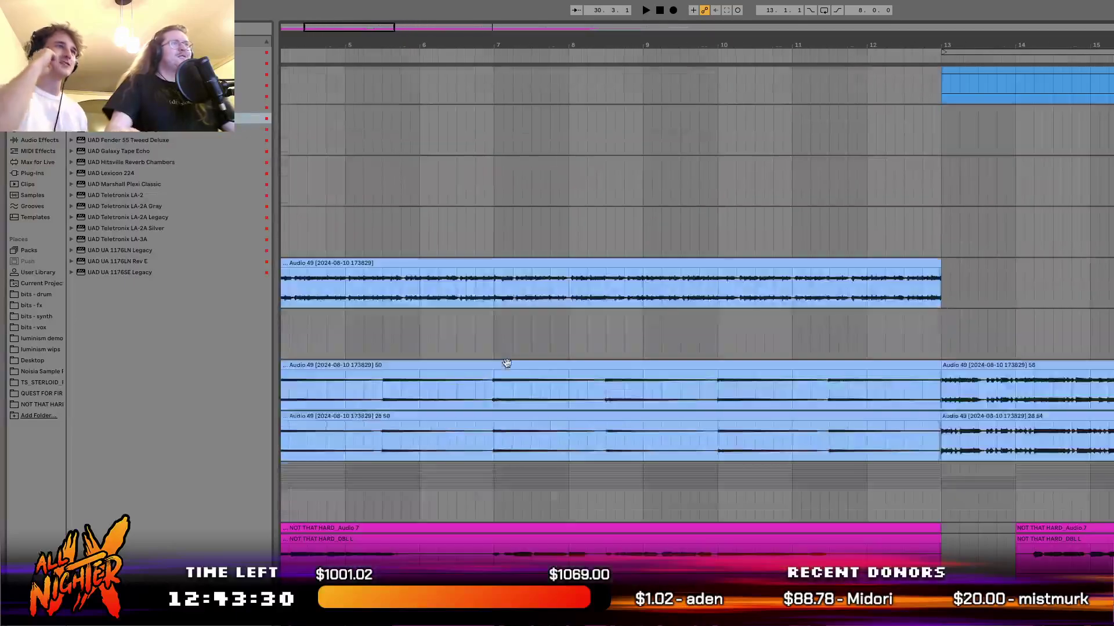
{"action": "left_click", "coordinate": [833, 338]}
{"action": "key", "text": "space"}
{"action": "scroll", "coordinate": [916, 486], "scroll_direction": "down", "scroll_amount": 5}
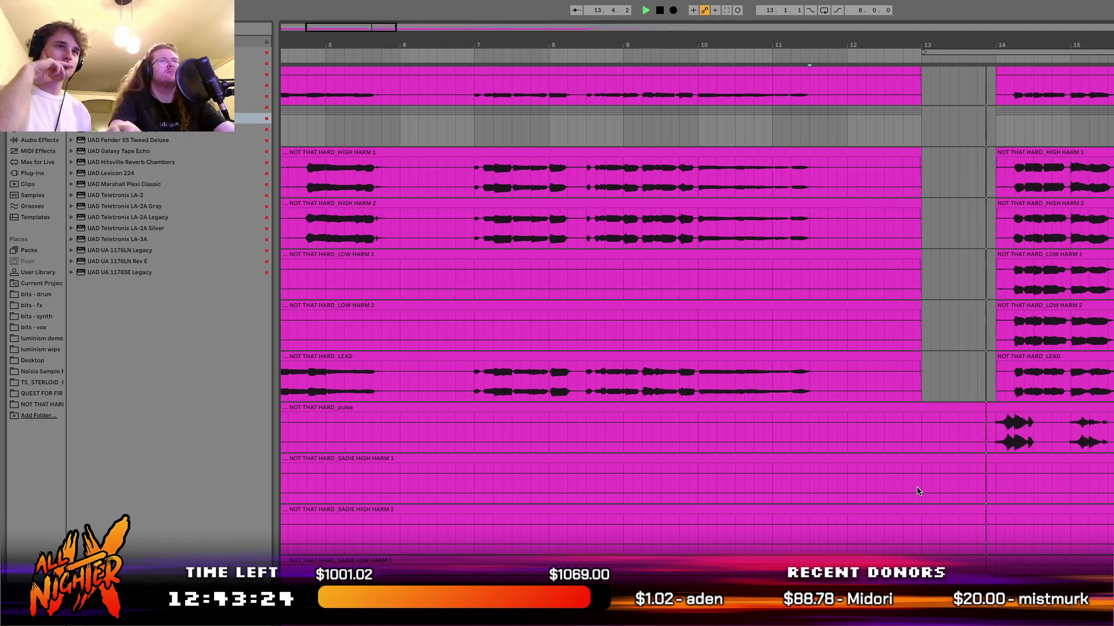
{"action": "scroll", "coordinate": [916, 491], "scroll_direction": "right", "scroll_amount": 4}
{"action": "scroll", "coordinate": [916, 491], "scroll_direction": "up", "scroll_amount": 3}
{"action": "scroll", "coordinate": [916, 491], "scroll_direction": "down", "scroll_amount": 5}
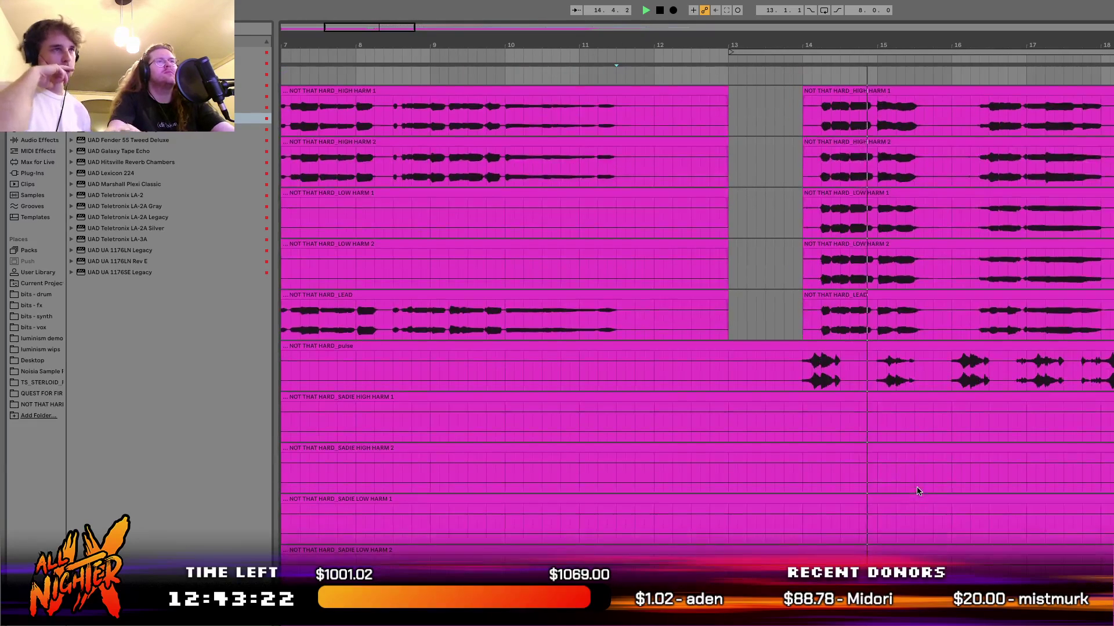
{"action": "scroll", "coordinate": [916, 491], "scroll_direction": "right", "scroll_amount": 2}
{"action": "scroll", "coordinate": [917, 491], "scroll_direction": "up", "scroll_amount": 2}
{"action": "scroll", "coordinate": [916, 490], "scroll_direction": "up", "scroll_amount": 1}
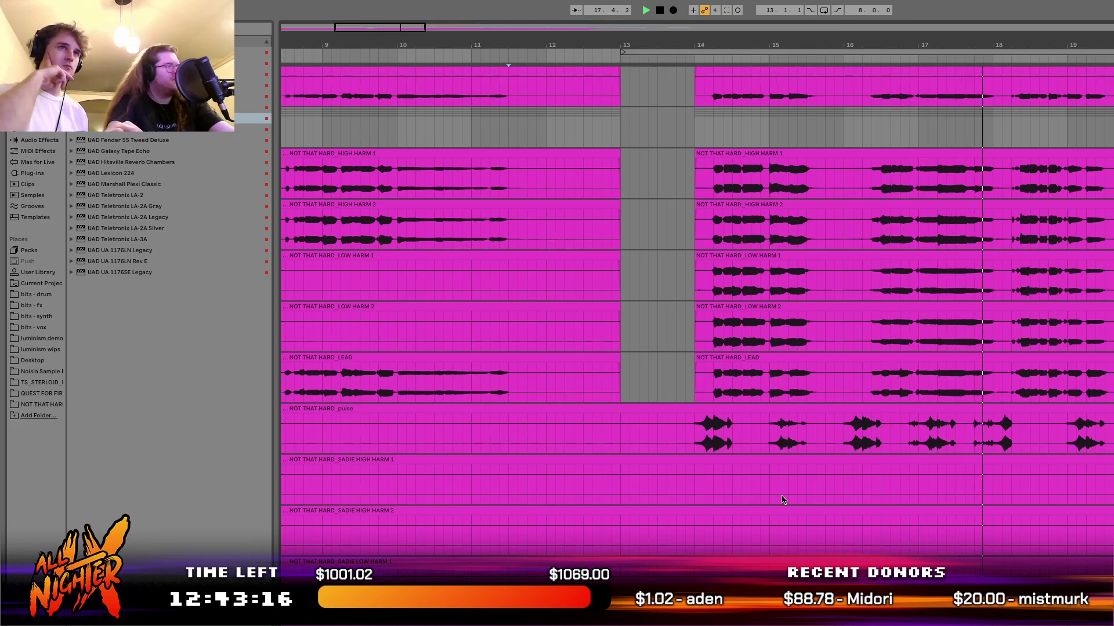
{"action": "scroll", "coordinate": [783, 500], "scroll_direction": "up", "scroll_amount": 10}
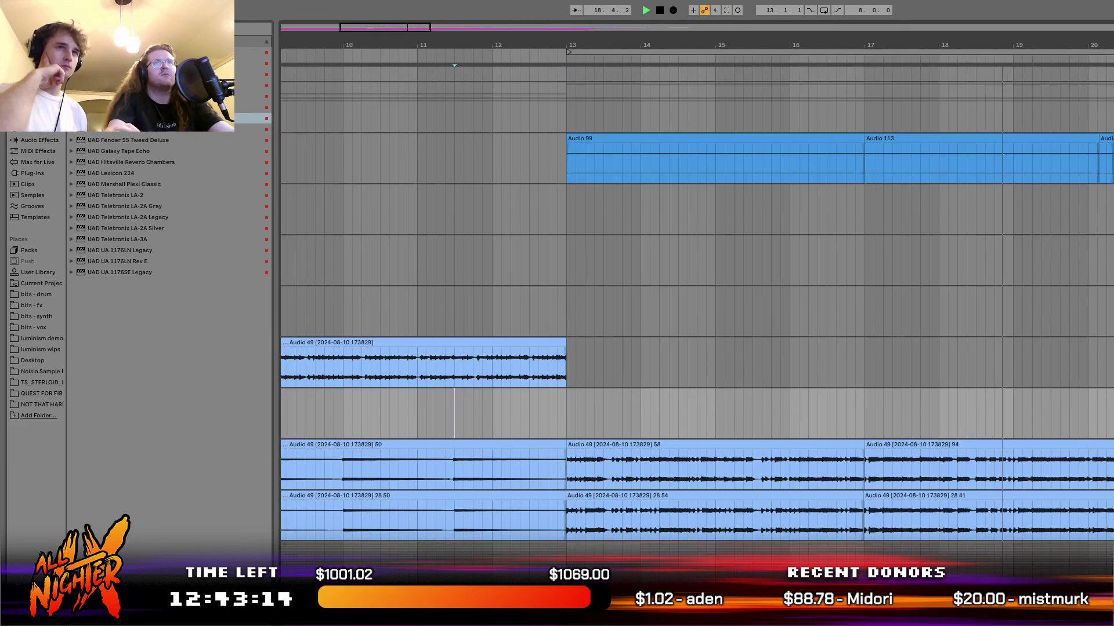
{"action": "scroll", "coordinate": [781, 496], "scroll_direction": "up", "scroll_amount": 3}
{"action": "scroll", "coordinate": [696, 319], "scroll_direction": "down", "scroll_amount": 10}
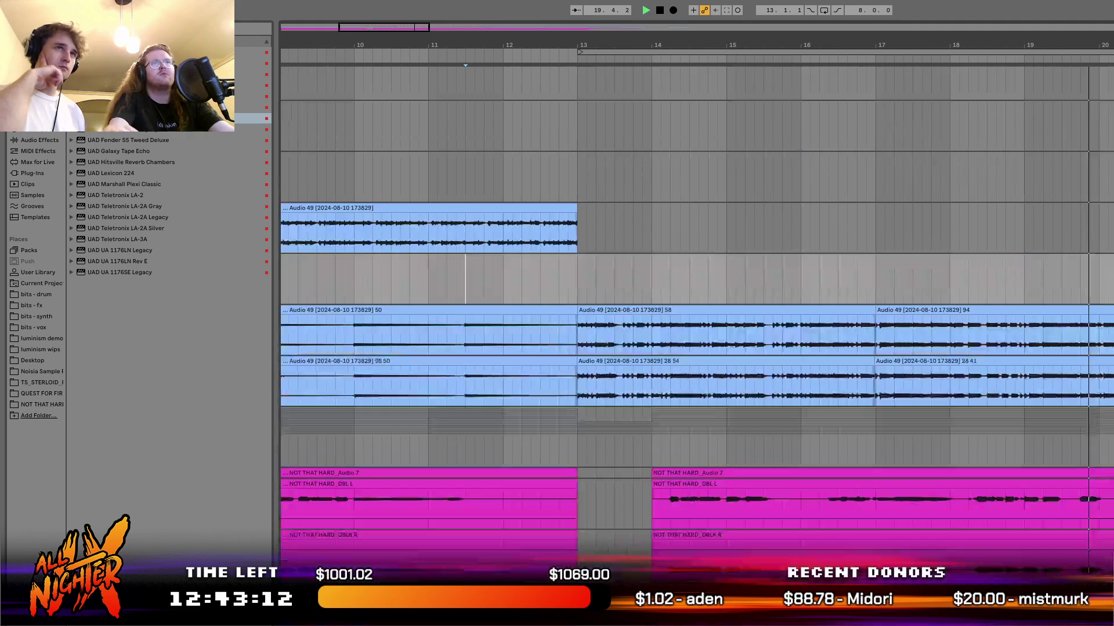
{"action": "scroll", "coordinate": [696, 319], "scroll_direction": "down", "scroll_amount": 2}
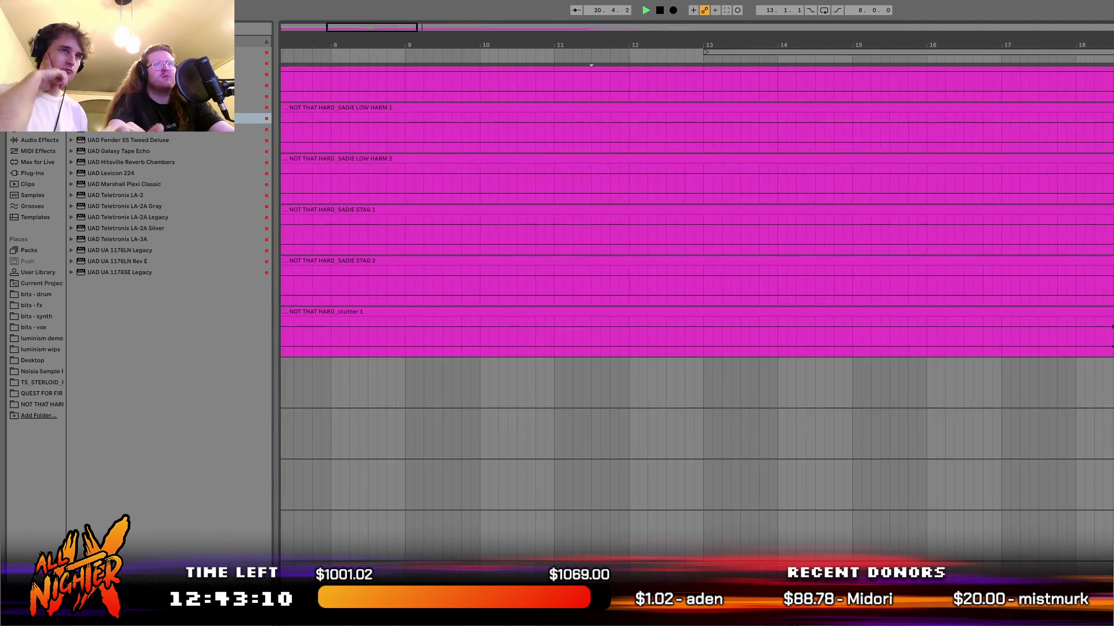
{"action": "scroll", "coordinate": [696, 319], "scroll_direction": "up", "scroll_amount": 2}
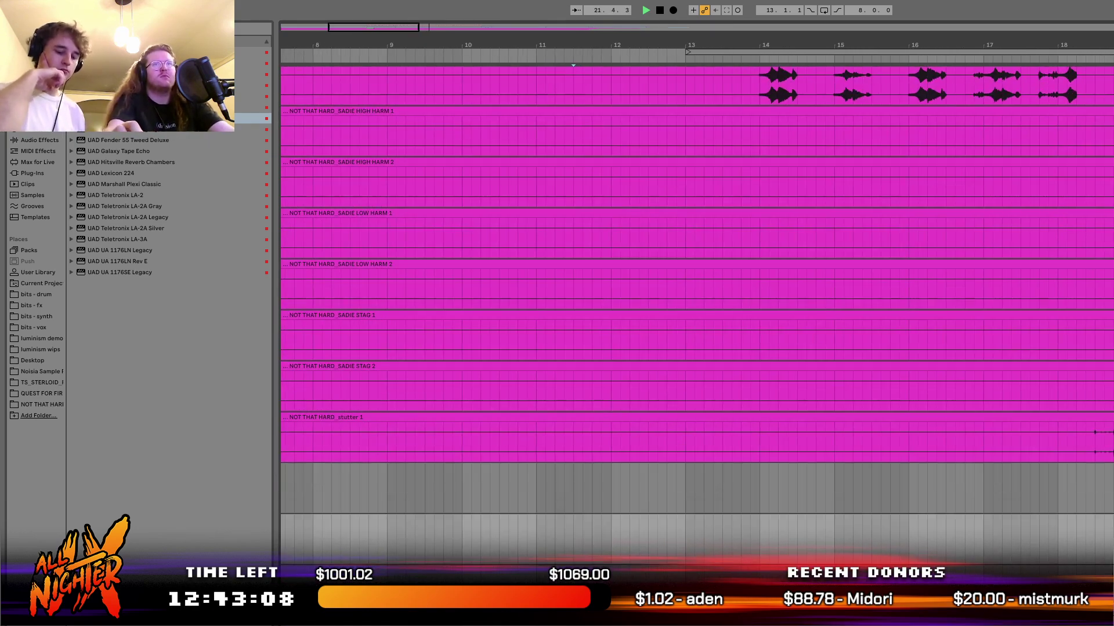
Stop playback and review the tracks from the NOT THAT HARD vocal stems up to the blue instrumental clips.
{"action": "scroll", "coordinate": [696, 319], "scroll_direction": "up", "scroll_amount": 3}
{"action": "key", "text": "space"}
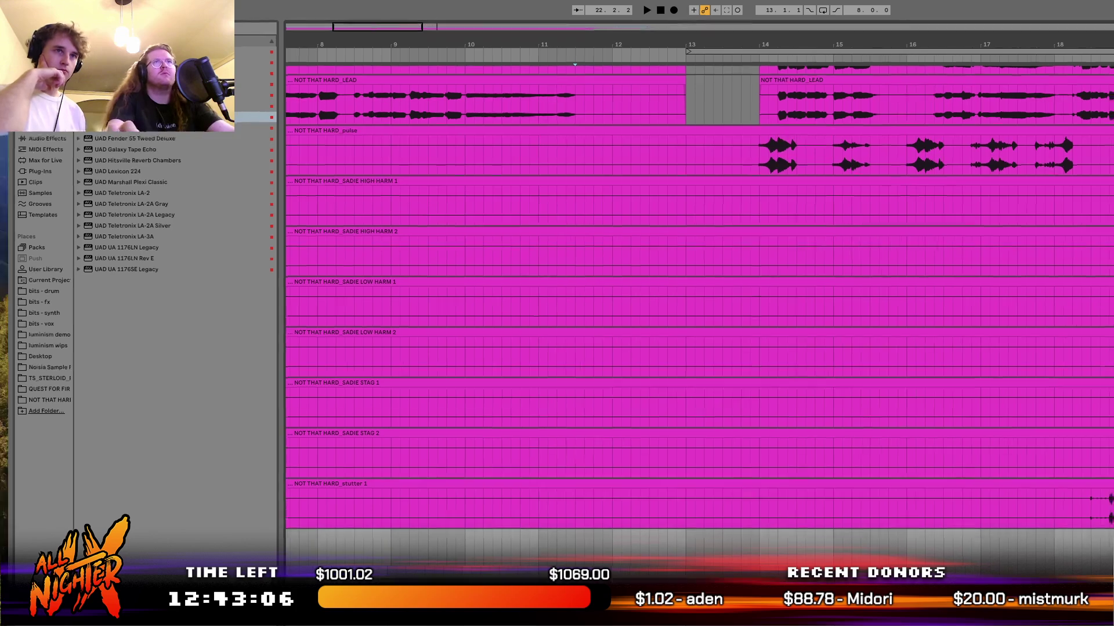
{"action": "key", "text": "ctrl+Up"}
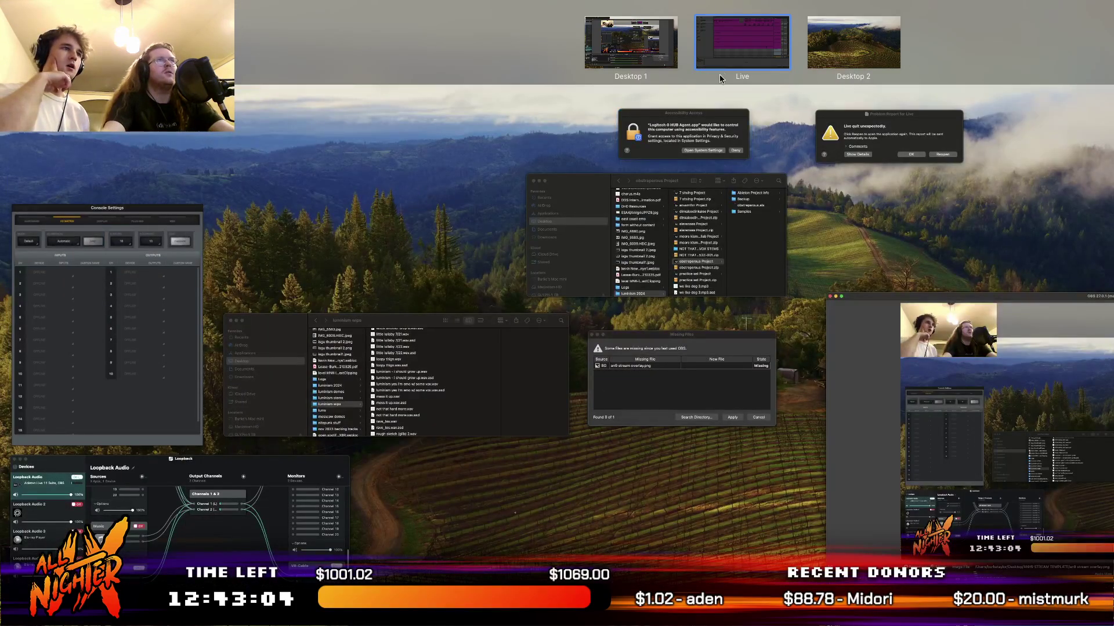
{"action": "left_click", "coordinate": [748, 83]}
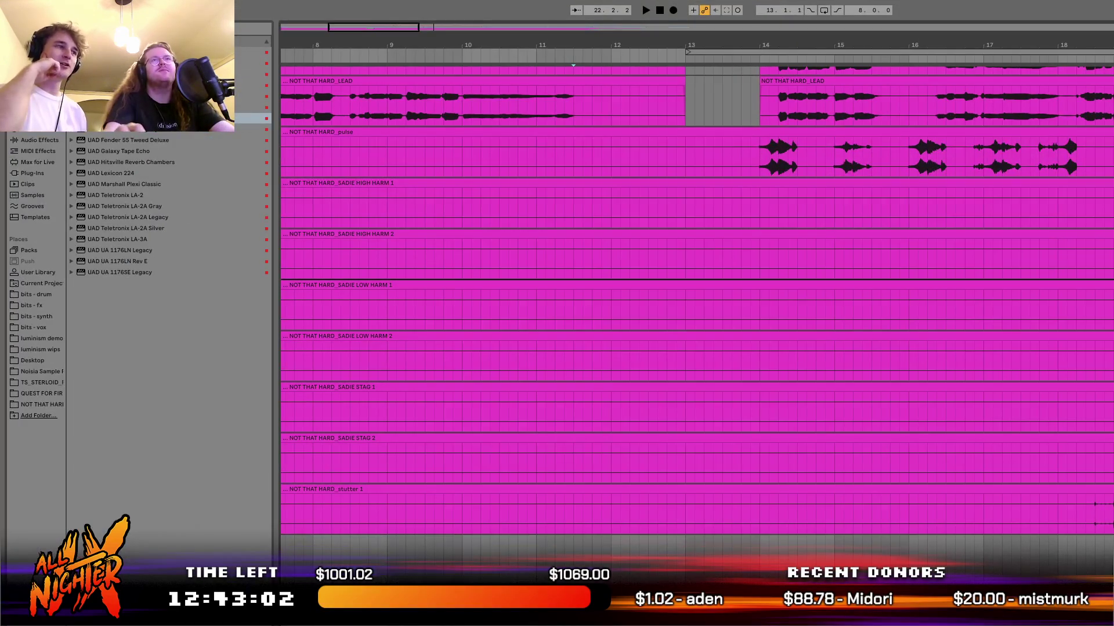
{"action": "scroll", "coordinate": [696, 290], "scroll_direction": "up", "scroll_amount": 6}
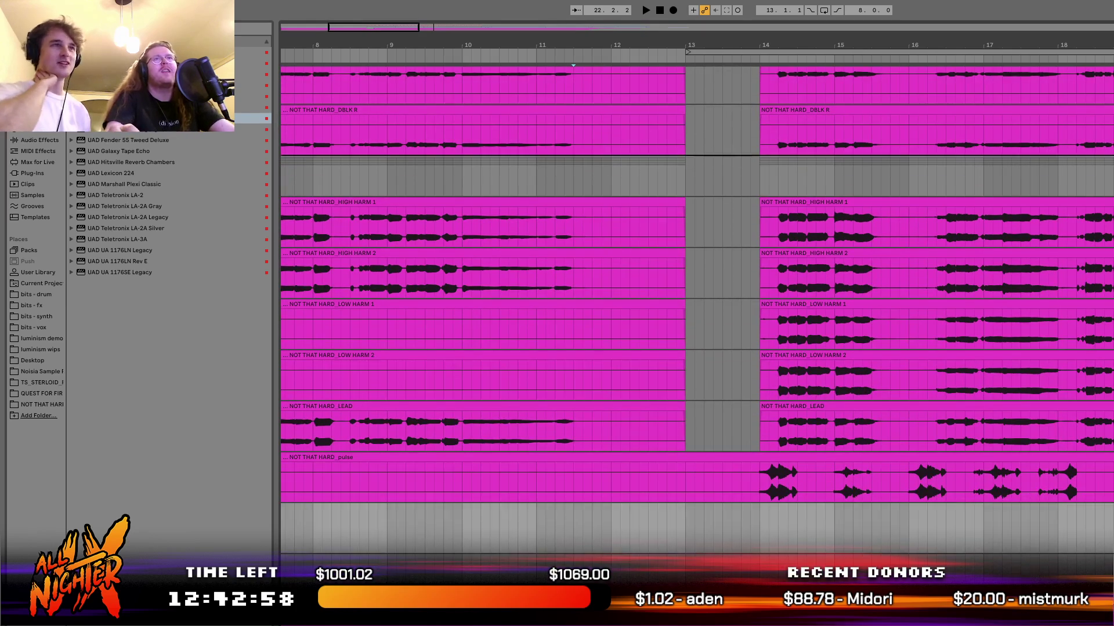
{"action": "scroll", "coordinate": [696, 290], "scroll_direction": "up", "scroll_amount": 7}
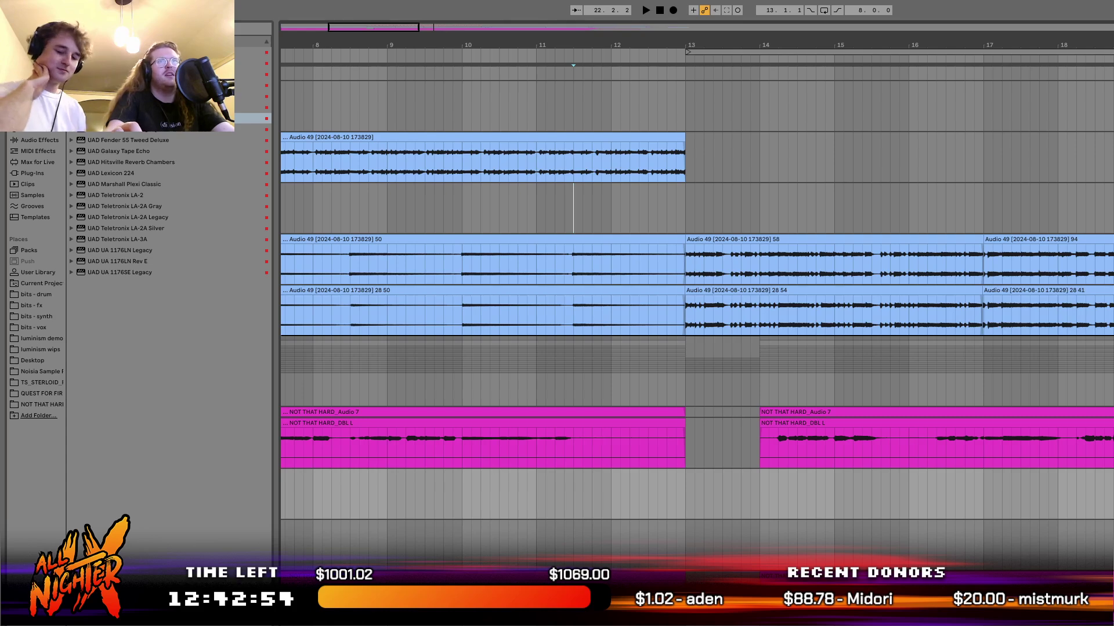
Add two MIDI tracks below the instrumental tracks and create empty MIDI clips on both from bar 13 to bar 21.
{"action": "key", "text": "ctrl+t"}
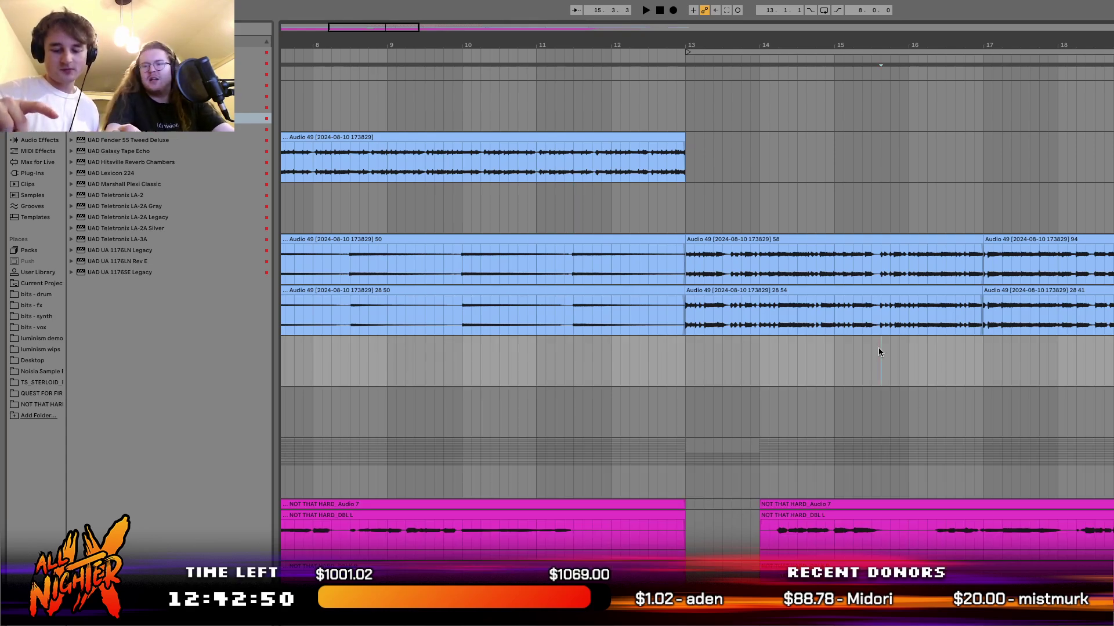
{"action": "scroll", "coordinate": [873, 354], "scroll_direction": "down", "scroll_amount": 3}
{"action": "scroll", "coordinate": [873, 354], "scroll_direction": "right", "scroll_amount": 4}
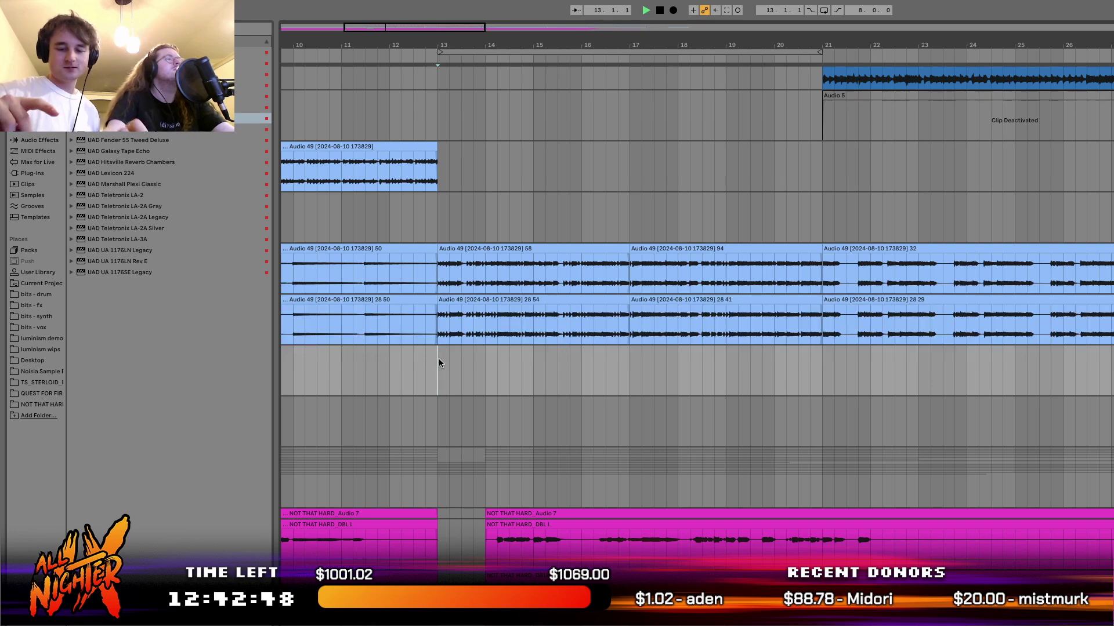
{"action": "left_click_drag", "start_coordinate": [439, 359], "coordinate": [827, 420]}
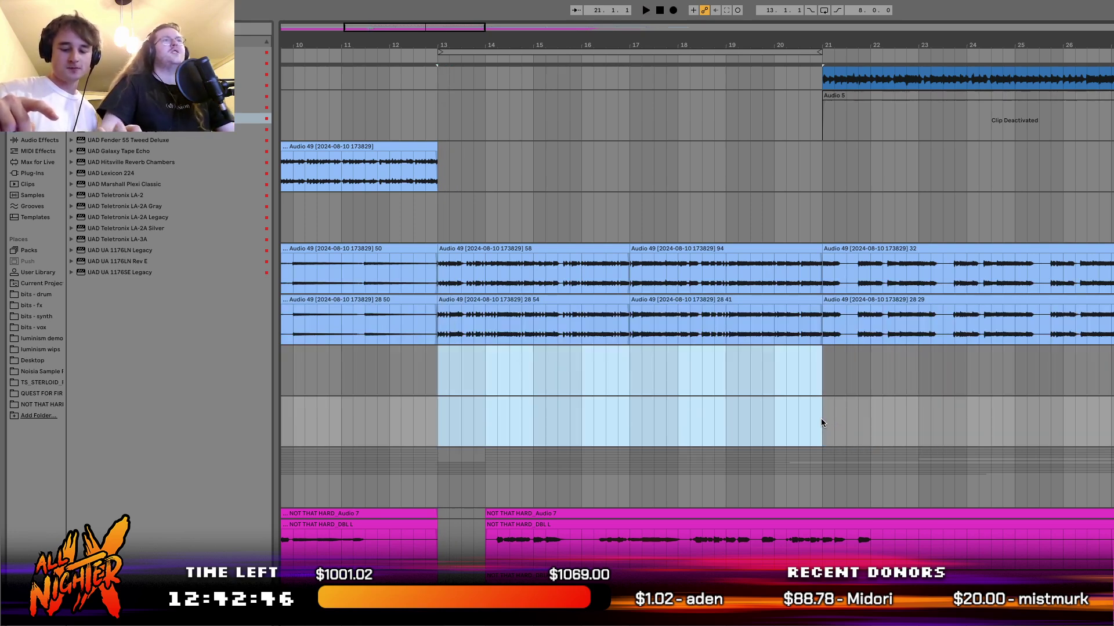
{"action": "key", "text": "ctrl+shift+m"}
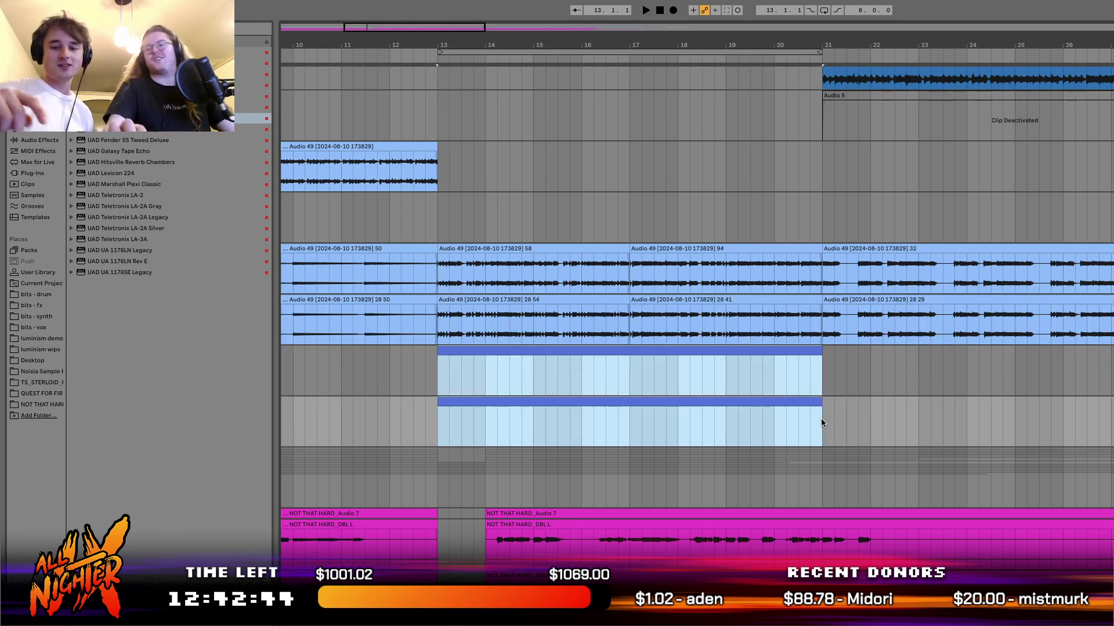
Open the upper empty MIDI clip for editing, then play from bar 13 and review the arrangement around it.
{"action": "left_click", "coordinate": [526, 369]}
{"action": "double_click", "coordinate": [521, 351]}
{"action": "key", "text": "ctrl+alt+l"}
{"action": "key", "text": "space"}
{"action": "scroll", "coordinate": [562, 230], "scroll_direction": "up", "scroll_amount": 2}
{"action": "scroll", "coordinate": [420, 393], "scroll_direction": "up", "scroll_amount": 3}
{"action": "scroll", "coordinate": [420, 393], "scroll_direction": "left", "scroll_amount": 3}
{"action": "key", "text": "space"}
{"action": "scroll", "coordinate": [696, 290], "scroll_direction": "up", "scroll_amount": 1}
{"action": "scroll", "coordinate": [696, 278], "scroll_direction": "up", "scroll_amount": 6}
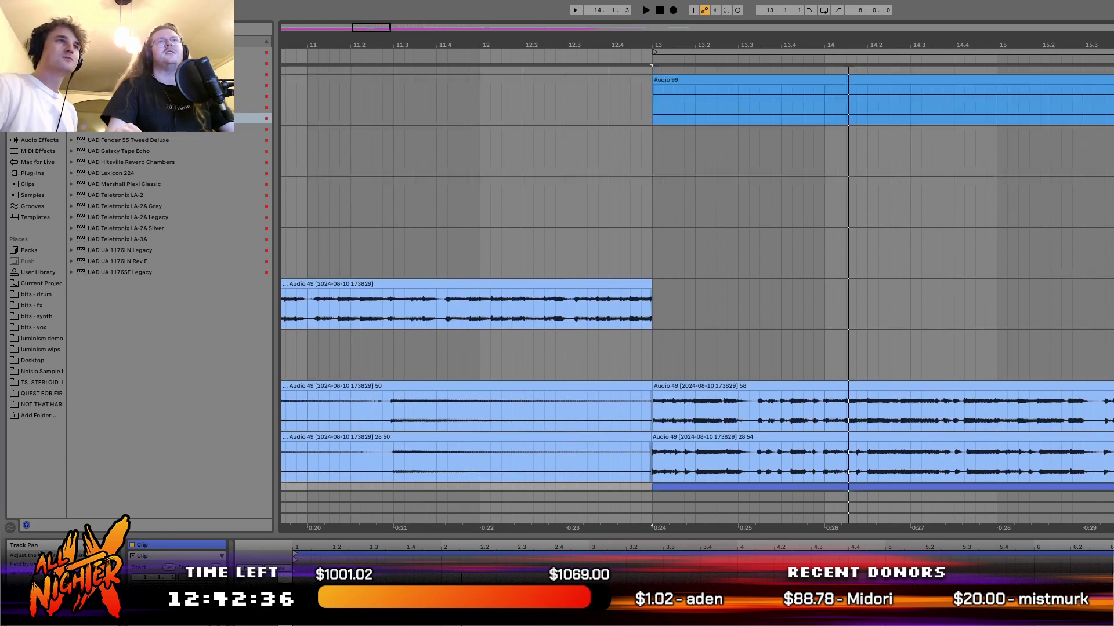
Select the empty MIDI clip at bar 13 on the lower dark-blue track and play the section from there.
{"action": "scroll", "coordinate": [696, 279], "scroll_direction": "down", "scroll_amount": 2}
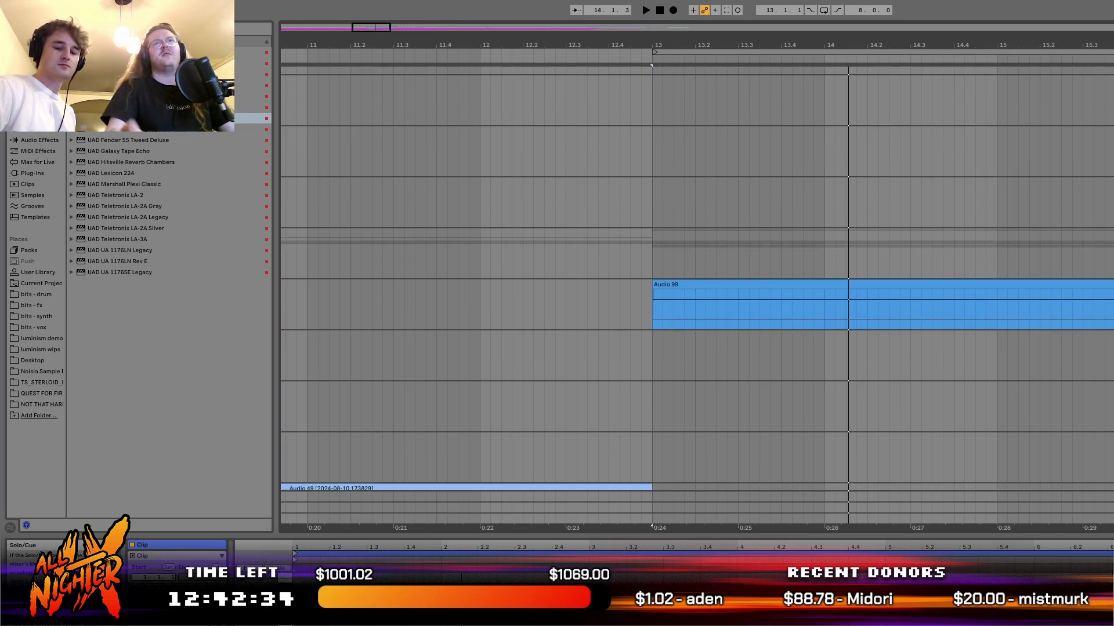
{"action": "scroll", "coordinate": [869, 403], "scroll_direction": "up", "scroll_amount": 5}
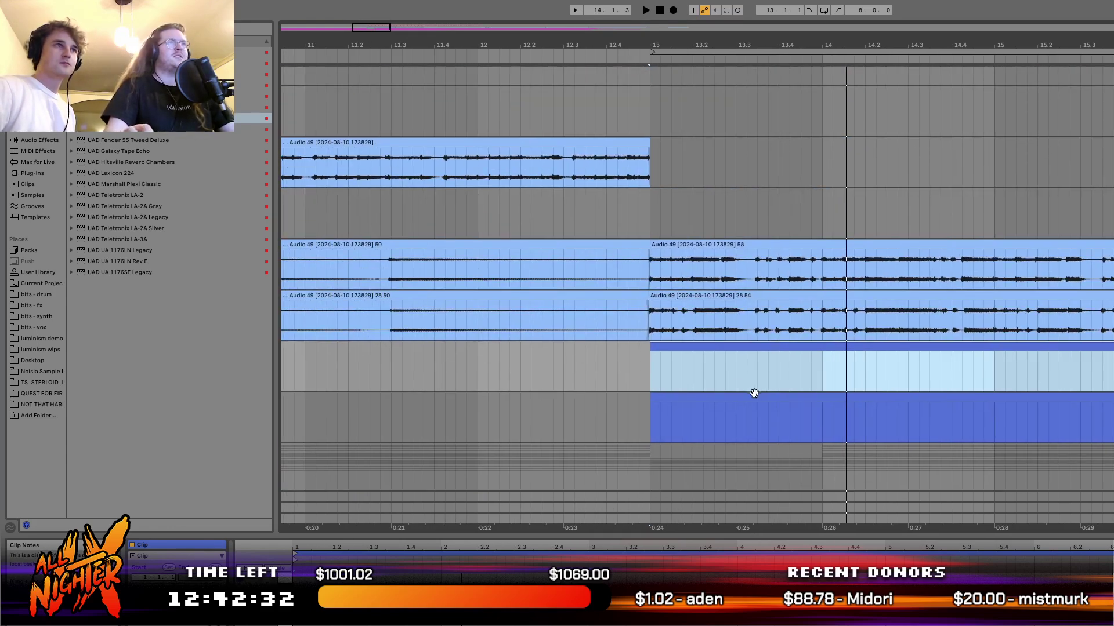
{"action": "left_click", "coordinate": [761, 399]}
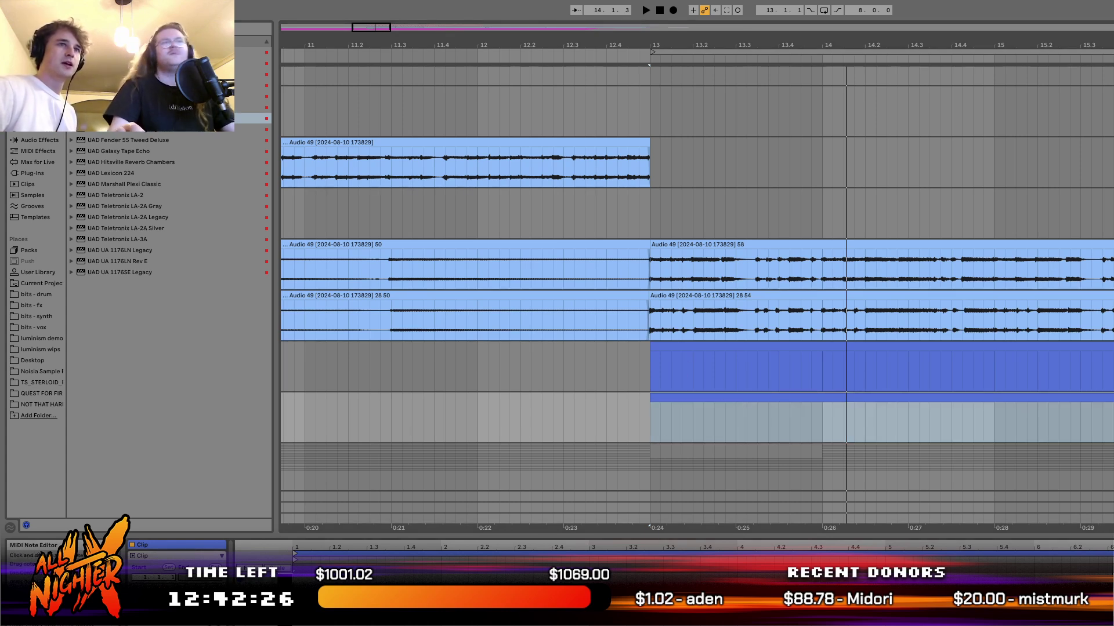
{"action": "key", "text": "space"}
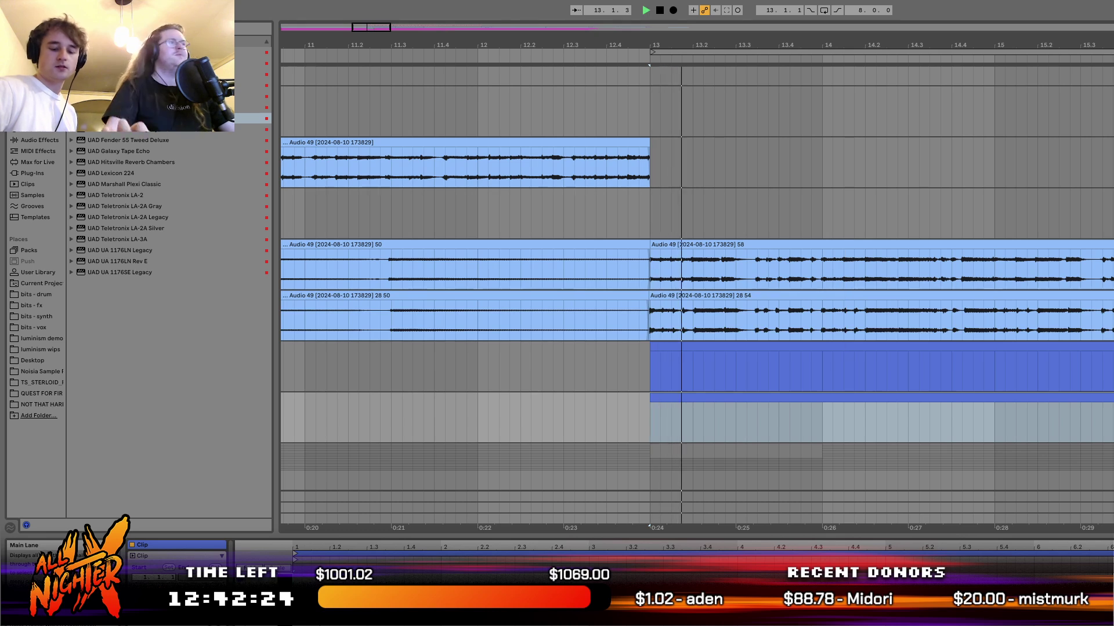
{"action": "key", "text": "space"}
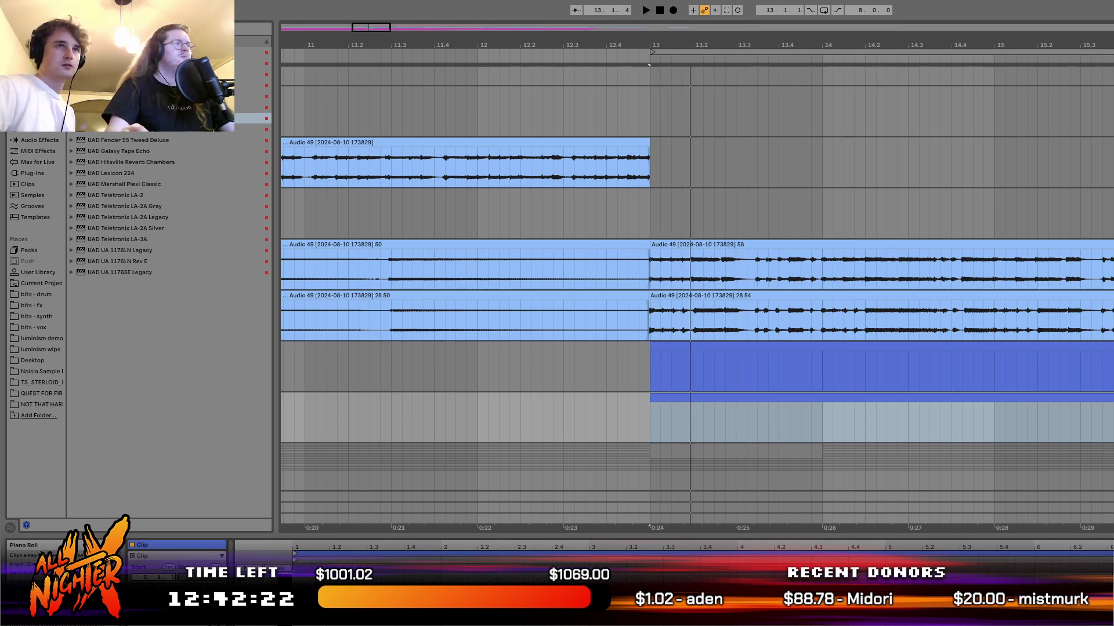
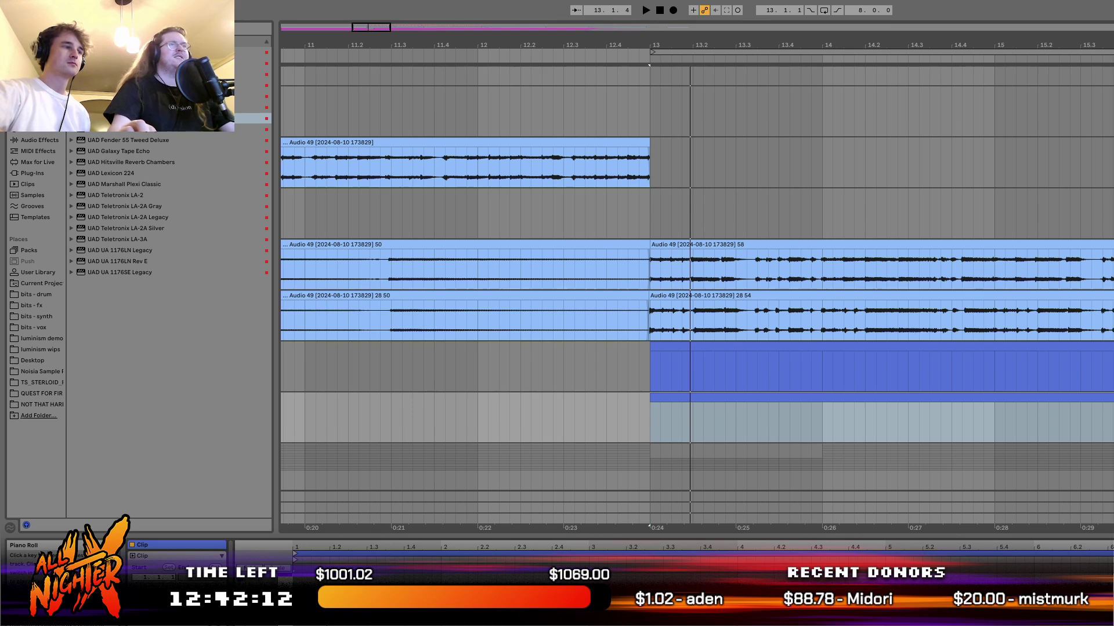
Add a short note at the start of the bar 13 MIDI clip, duplicate it, and audition the result.
{"action": "double_click", "coordinate": [299, 583]}
{"action": "scroll", "coordinate": [325, 583], "scroll_direction": "up", "scroll_amount": 3}
{"action": "key", "text": "space"}
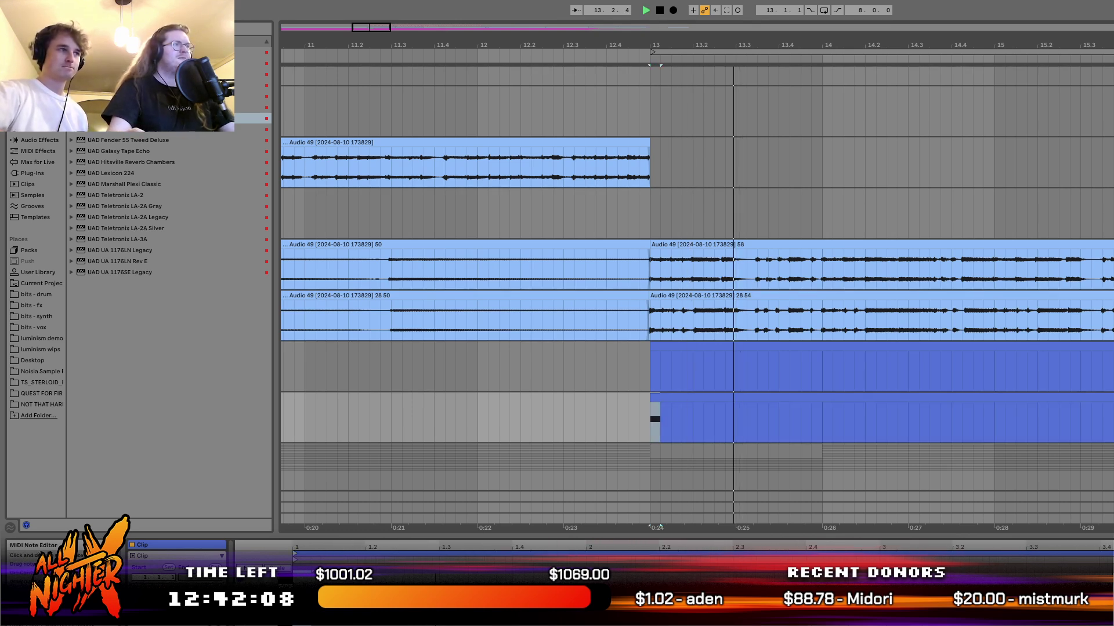
{"action": "key", "text": "space"}
{"action": "key", "text": "ctrl+d"}
{"action": "key", "text": "space"}
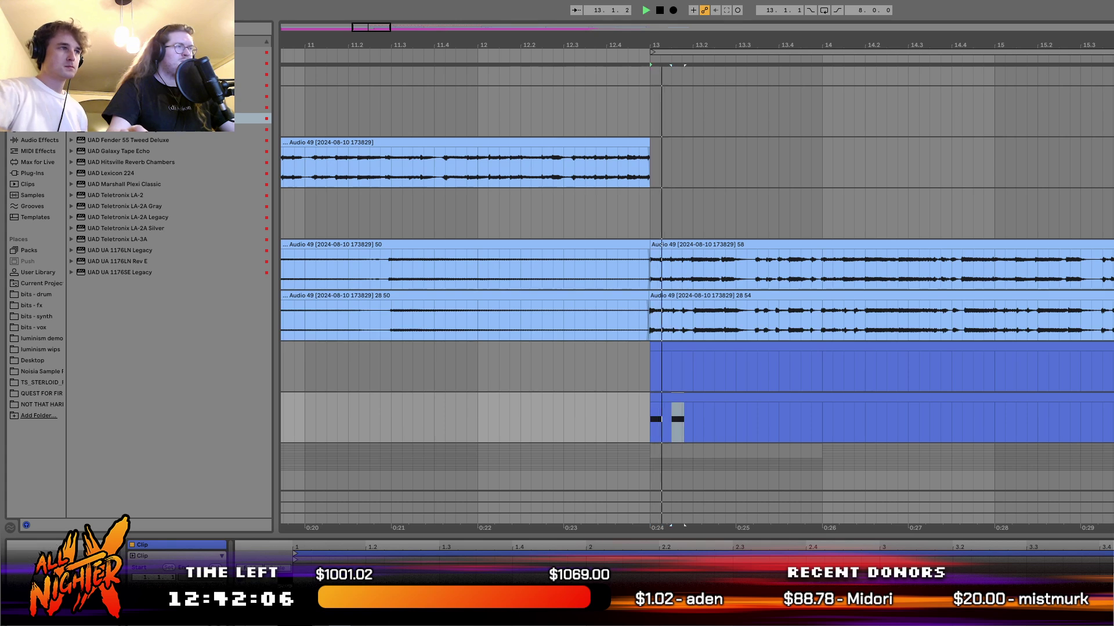
Replace the duplicate with two evenly spaced copies so three short notes run back to back from bar 13, and start playback.
{"action": "scroll", "coordinate": [702, 559], "scroll_direction": "left", "scroll_amount": 1}
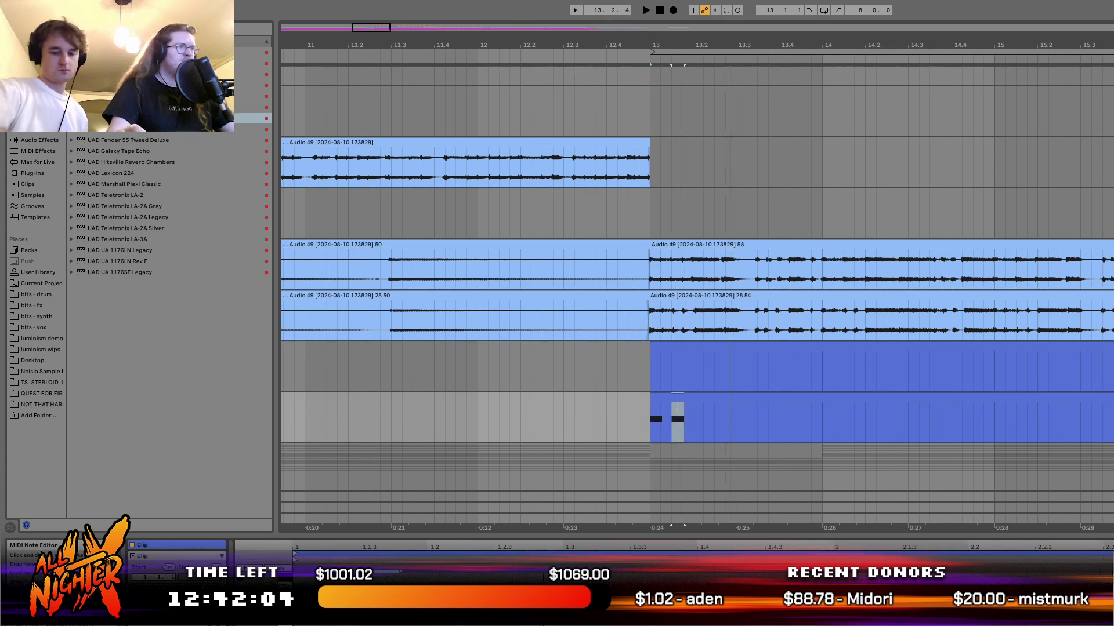
{"action": "key", "text": "space"}
{"action": "left_click", "coordinate": [654, 420]}
{"action": "key", "text": "ctrl+d"}
{"action": "left_click", "coordinate": [677, 419]}
{"action": "key", "text": "Delete"}
{"action": "left_click", "coordinate": [665, 419]}
{"action": "left_click", "coordinate": [671, 420]}
{"action": "key", "text": "ctrl+v"}
{"action": "key", "text": "space"}
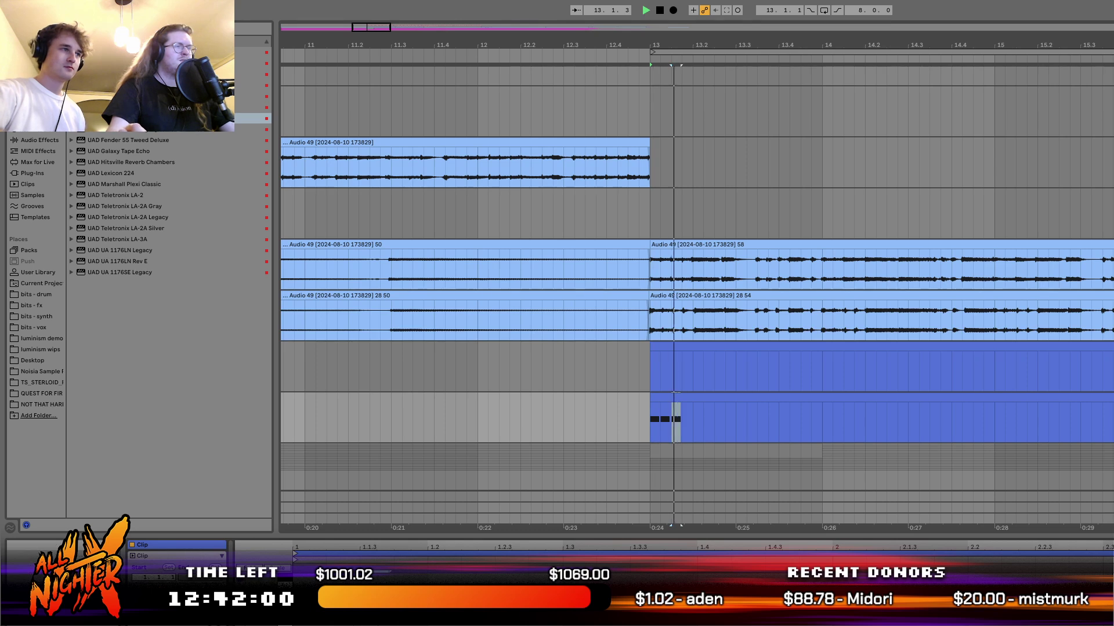
Paste a fourth short note directly after the third and play the phrase.
{"action": "key", "text": "space"}
{"action": "left_click", "coordinate": [681, 419]}
{"action": "key", "text": "ctrl+v"}
{"action": "key", "text": "space"}
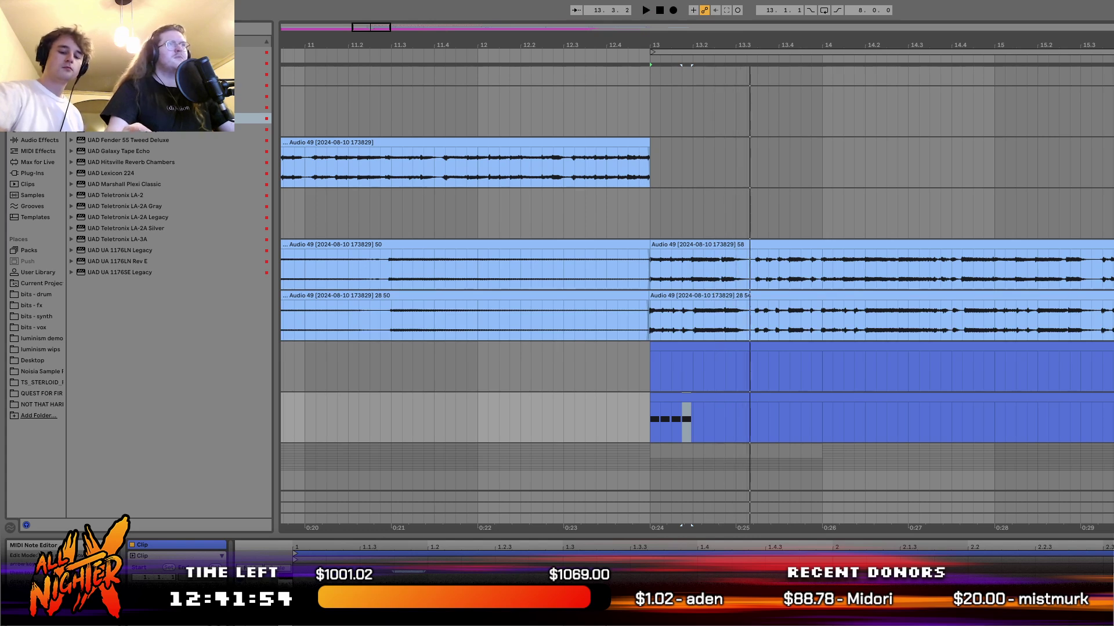
{"action": "key", "text": "space"}
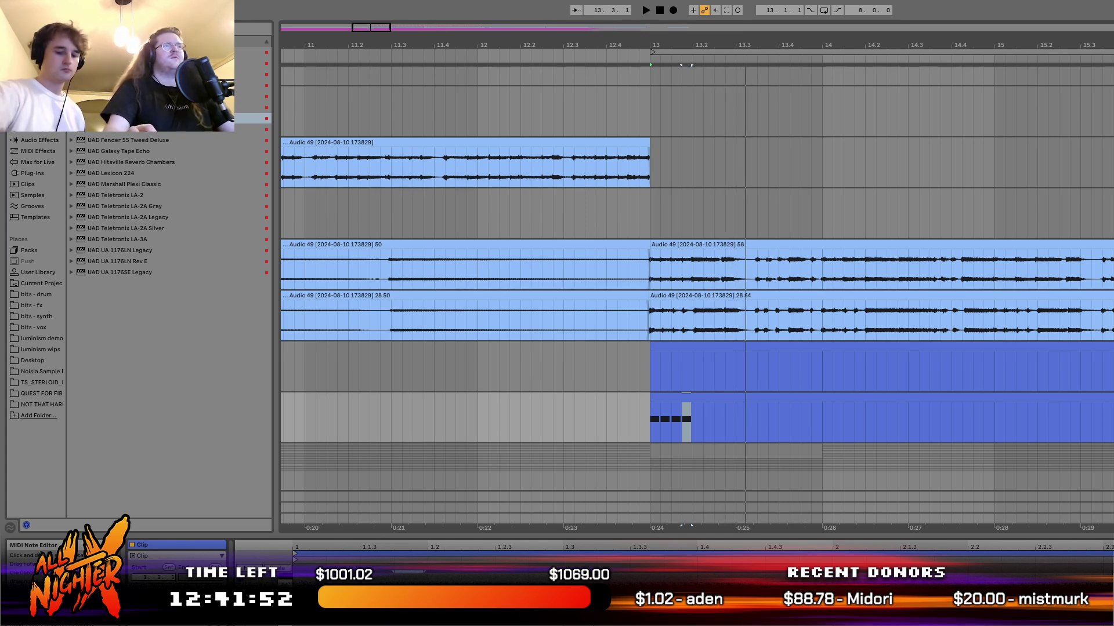
Add a lower note at 13.3, lengthen it to end at 13.4, and move it down in pitch.
{"action": "double_click", "coordinate": [581, 586]}
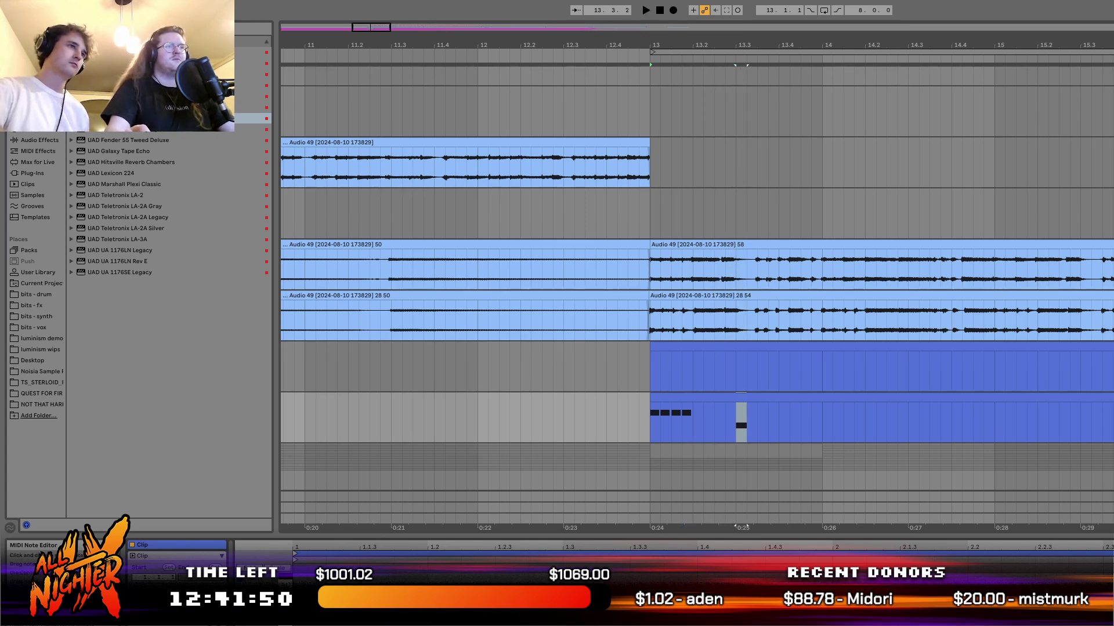
{"action": "key", "text": "shift+Right"}
{"action": "key", "text": "shift+Right"}
{"action": "key", "text": "shift+Right"}
{"action": "key", "text": "Down"}
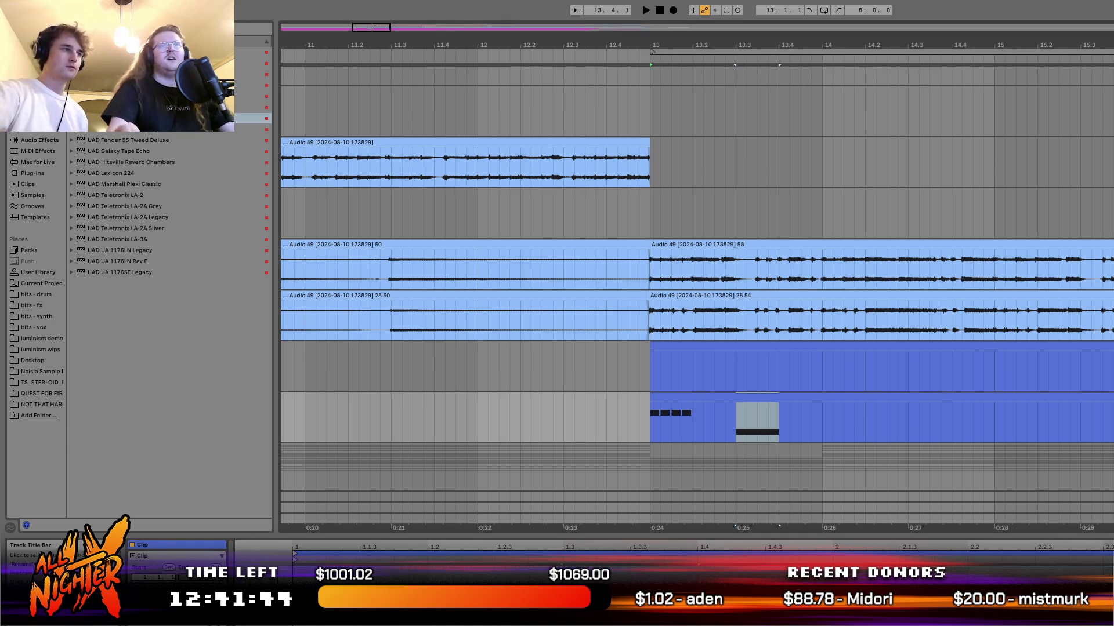
Inspect the operator overview in the sub track's FM8 synth, close its window, and replay the notes from bar 13.
{"action": "key", "text": "super+alt+l"}
{"action": "key", "text": "super+alt+p"}
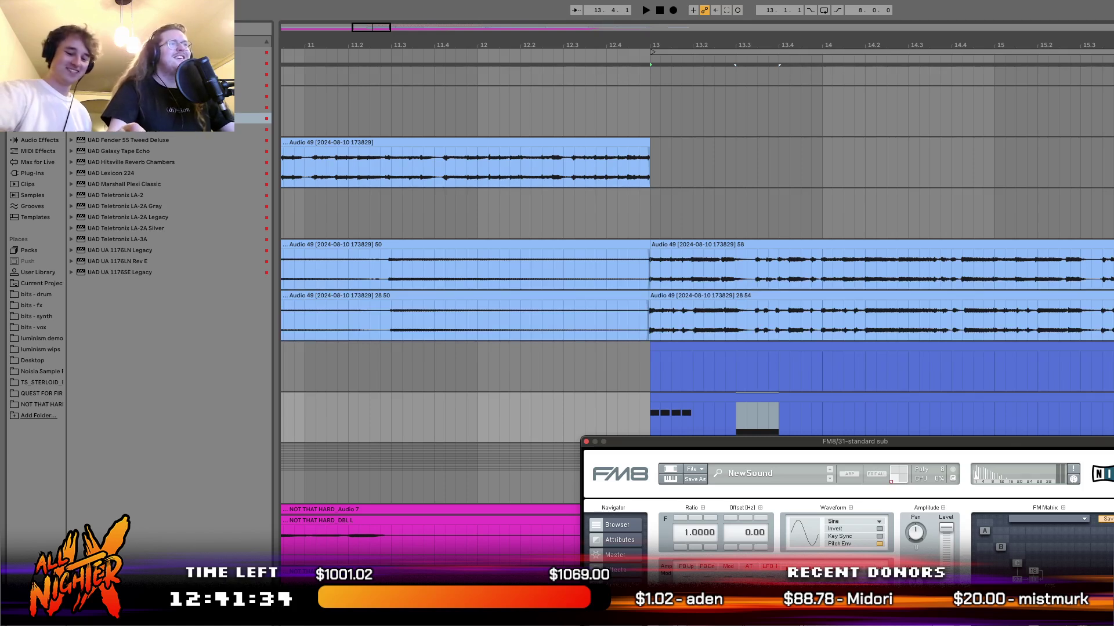
{"action": "left_click", "coordinate": [616, 619]}
{"action": "key", "text": "space"}
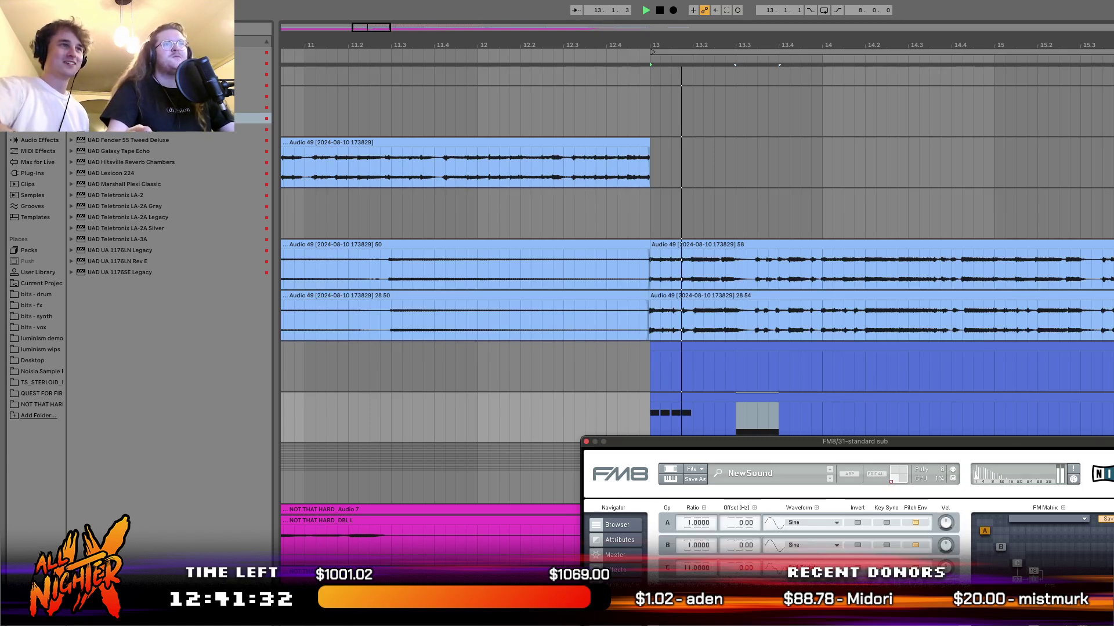
{"action": "left_click", "coordinate": [586, 442]}
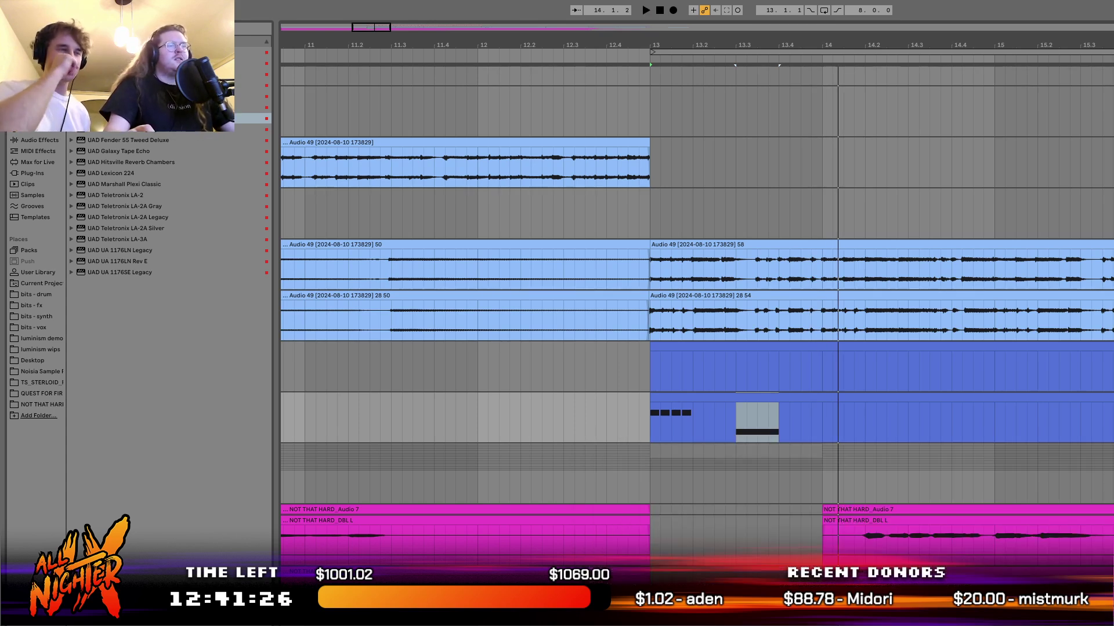
{"action": "key", "text": "space"}
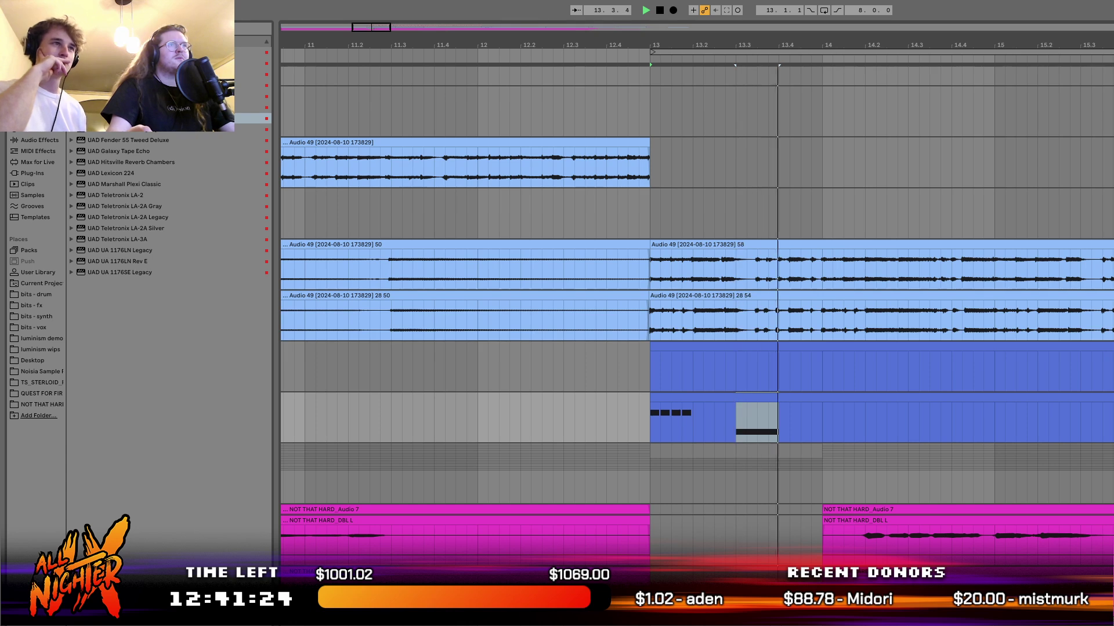
{"action": "key", "text": "space"}
{"action": "key", "text": "space"}
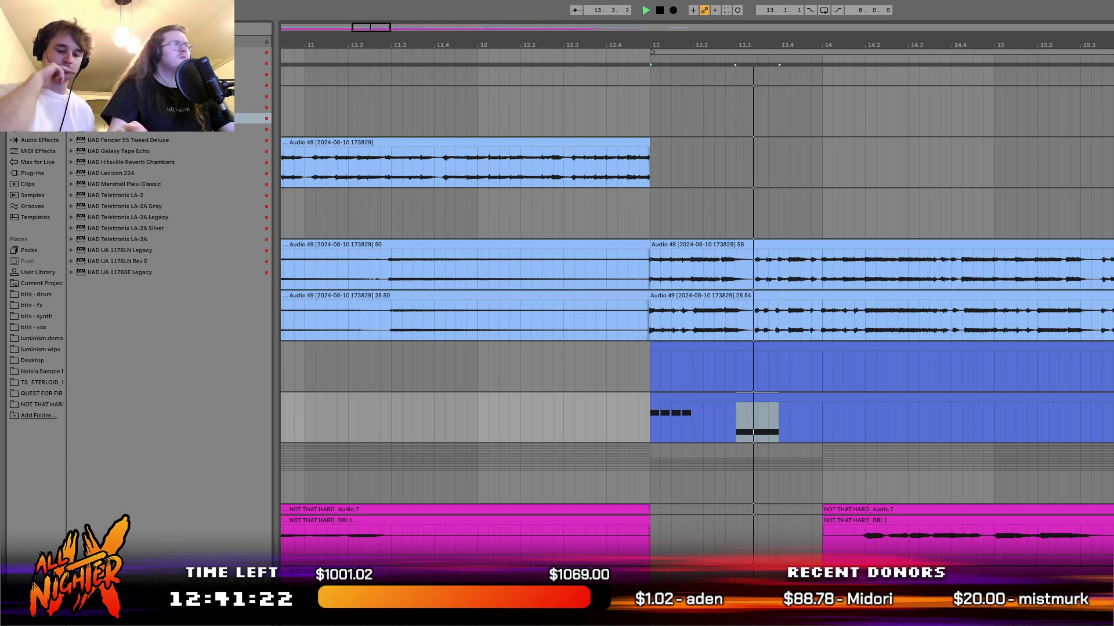
Add Output's Thermal plug-in to the standard sub track and close its window.
{"action": "left_click", "coordinate": [36, 174]}
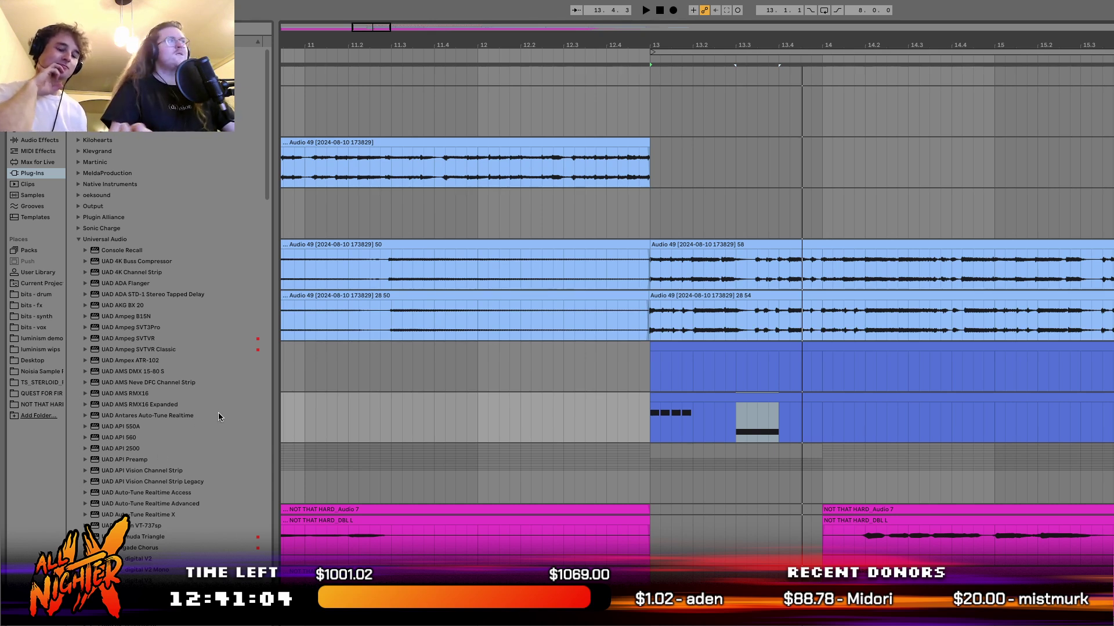
{"action": "scroll", "coordinate": [127, 518], "scroll_direction": "down", "scroll_amount": 5}
{"action": "scroll", "coordinate": [210, 356], "scroll_direction": "up", "scroll_amount": 5}
{"action": "left_click", "coordinate": [79, 239]}
{"action": "left_click", "coordinate": [76, 197]}
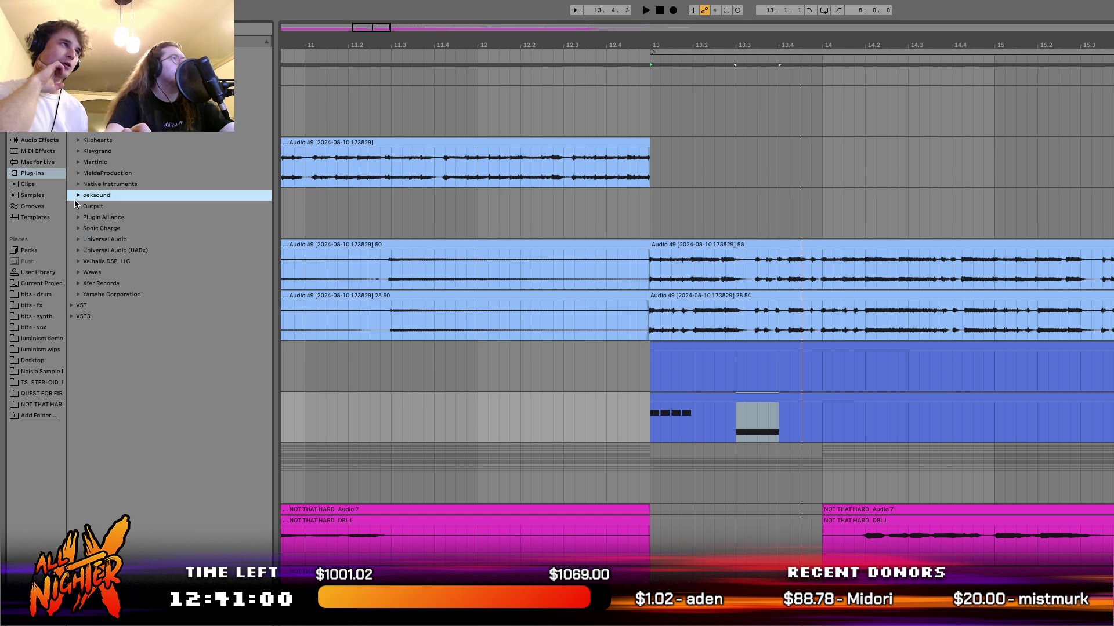
{"action": "left_click", "coordinate": [79, 206]}
{"action": "left_click_drag", "start_coordinate": [81, 215], "coordinate": [730, 429]}
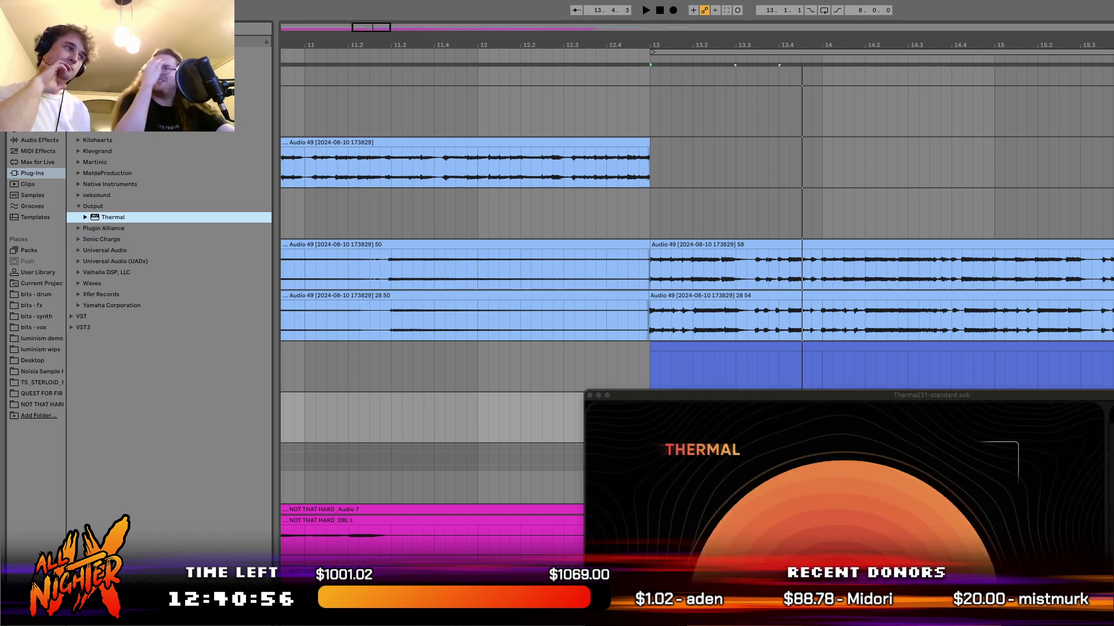
{"action": "left_click", "coordinate": [590, 396]}
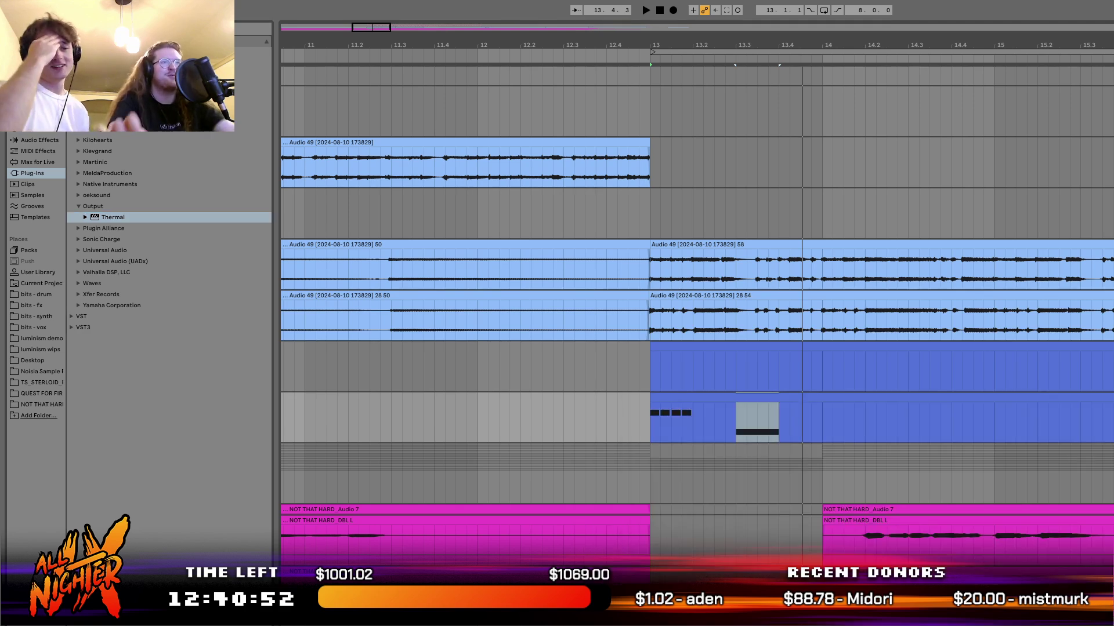
Reopen Thermal, load the Fat Sliders preset from the Bass category, audition it, and close the plug-in window.
{"action": "key", "text": "super+alt+p"}
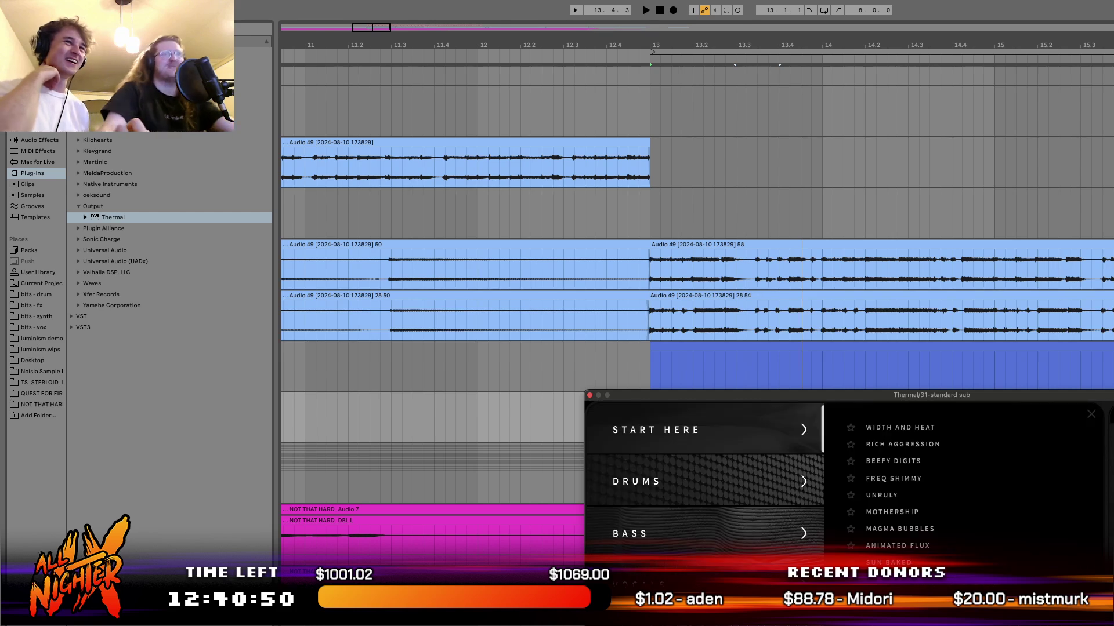
{"action": "left_click", "coordinate": [766, 533]}
{"action": "left_click", "coordinate": [928, 529]}
{"action": "key", "text": "space"}
{"action": "left_click_drag", "start_coordinate": [815, 397], "coordinate": [797, 507]}
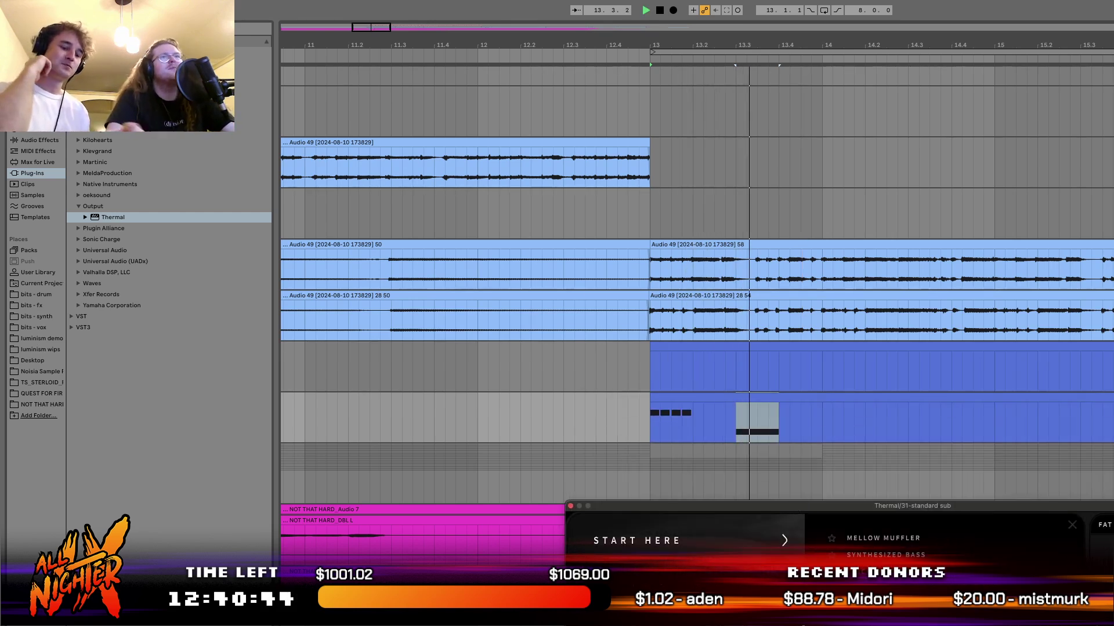
{"action": "left_click_drag", "start_coordinate": [933, 509], "coordinate": [928, 399]}
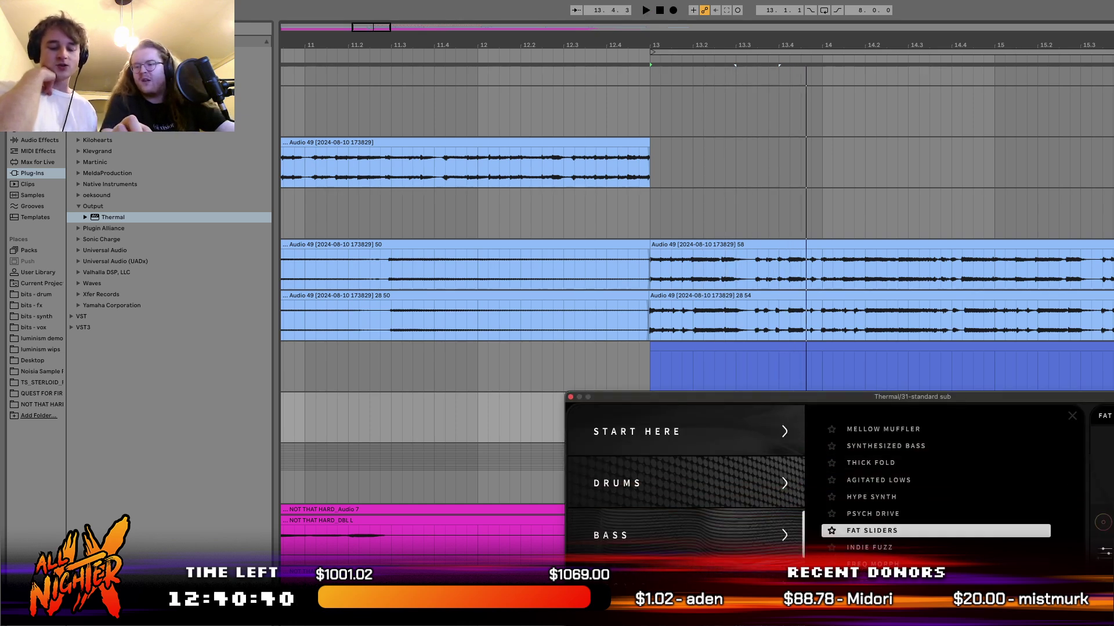
{"action": "left_click", "coordinate": [570, 397]}
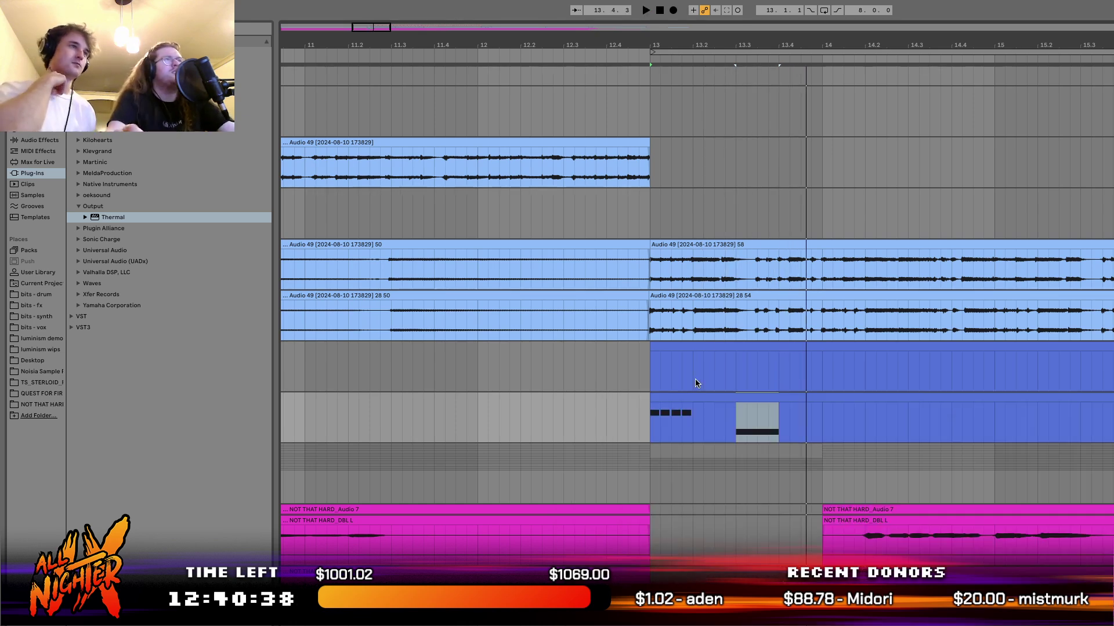
Review the arrangement around bar 13 and play the section with the distorted sub.
{"action": "scroll", "coordinate": [695, 378], "scroll_direction": "up", "scroll_amount": 4}
{"action": "scroll", "coordinate": [695, 378], "scroll_direction": "left", "scroll_amount": 3}
{"action": "scroll", "coordinate": [695, 378], "scroll_direction": "down", "scroll_amount": 3}
{"action": "scroll", "coordinate": [695, 378], "scroll_direction": "up", "scroll_amount": 3}
{"action": "scroll", "coordinate": [694, 378], "scroll_direction": "left", "scroll_amount": 3}
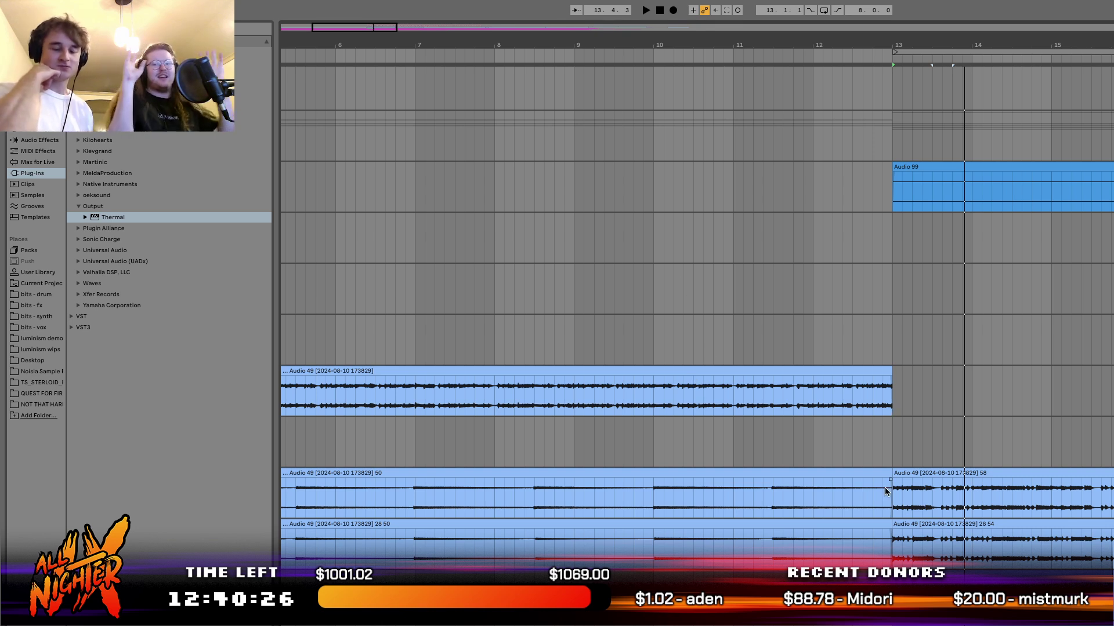
{"action": "key", "text": "space"}
{"action": "scroll", "coordinate": [885, 491], "scroll_direction": "down", "scroll_amount": 4}
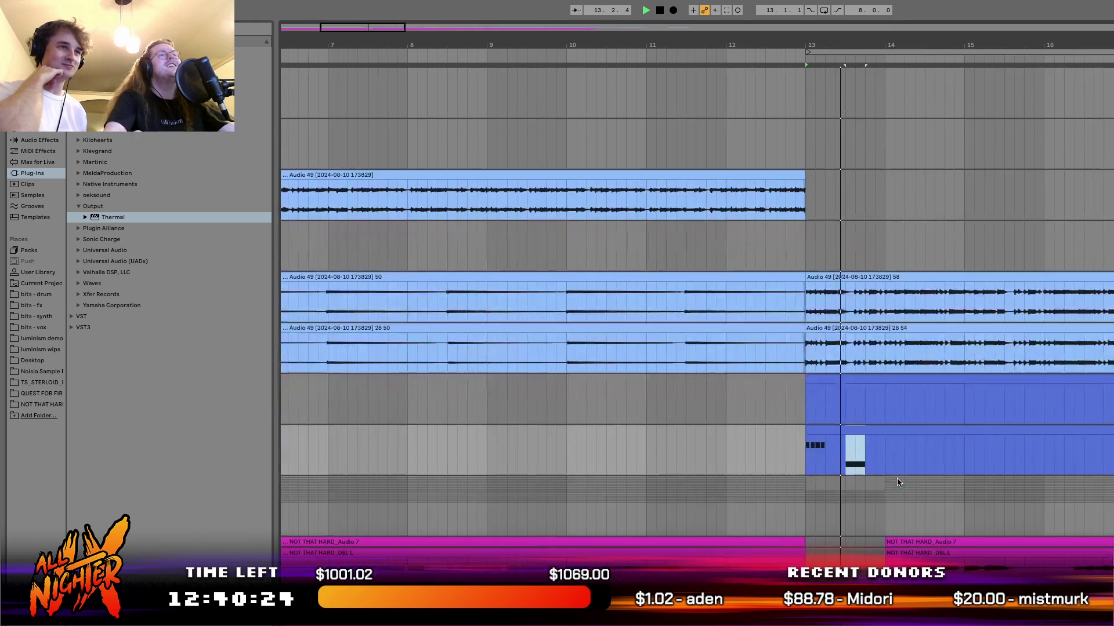
{"action": "key", "text": "space"}
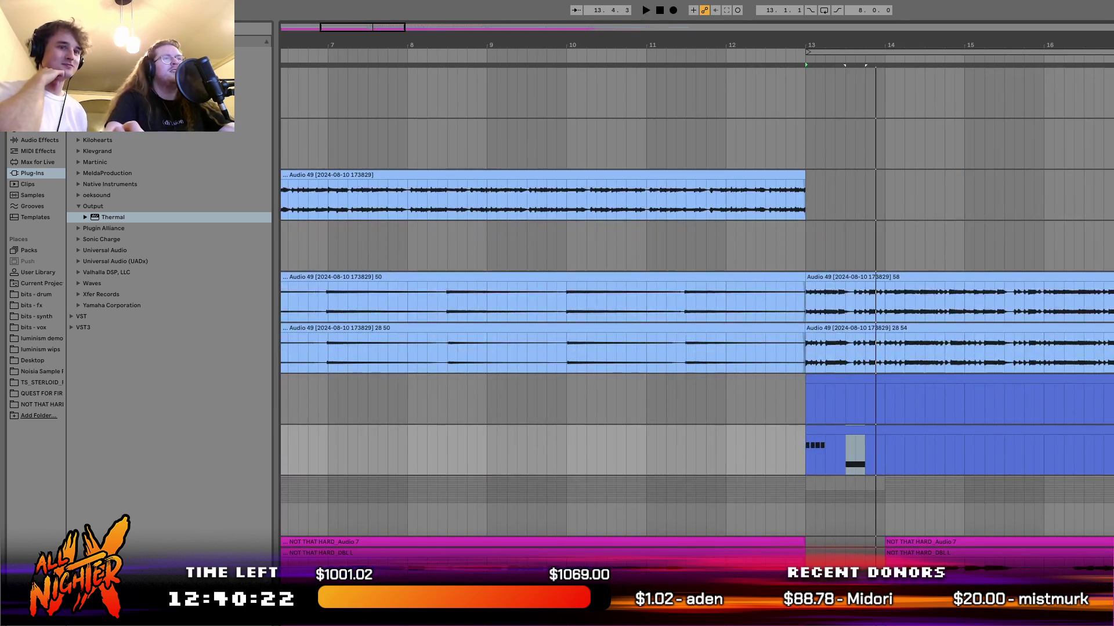
Reopen Thermal and audition bass presets, starting with Indie Fuzz and Freq Morph and stepping through the ones after them.
{"action": "key", "text": "super+alt+p"}
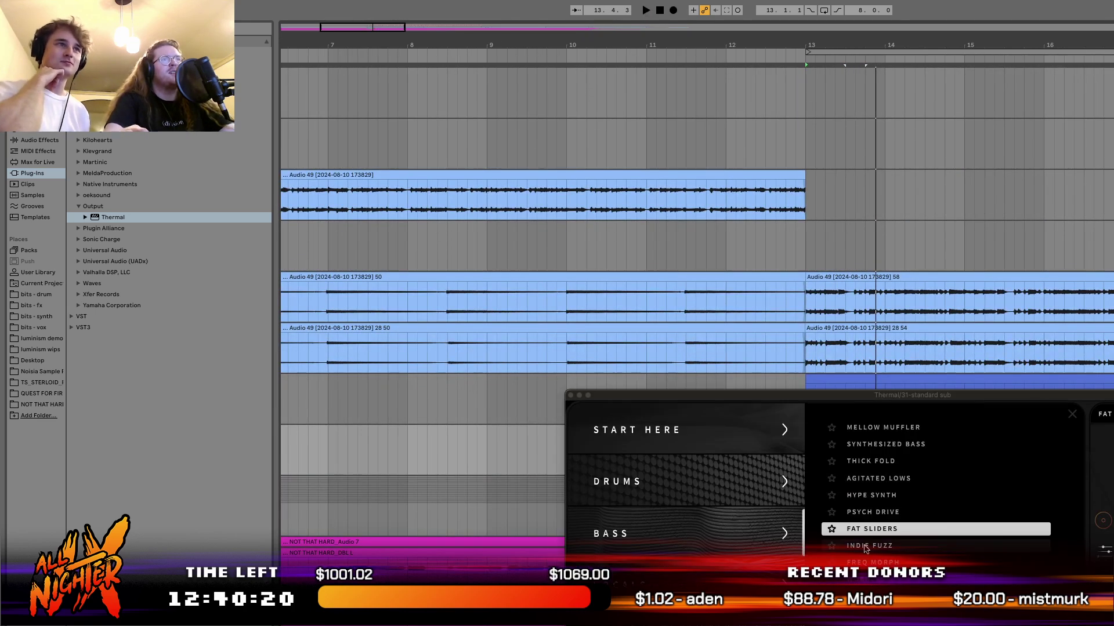
{"action": "left_click", "coordinate": [863, 545]}
{"action": "left_click", "coordinate": [864, 547]}
{"action": "key", "text": "space"}
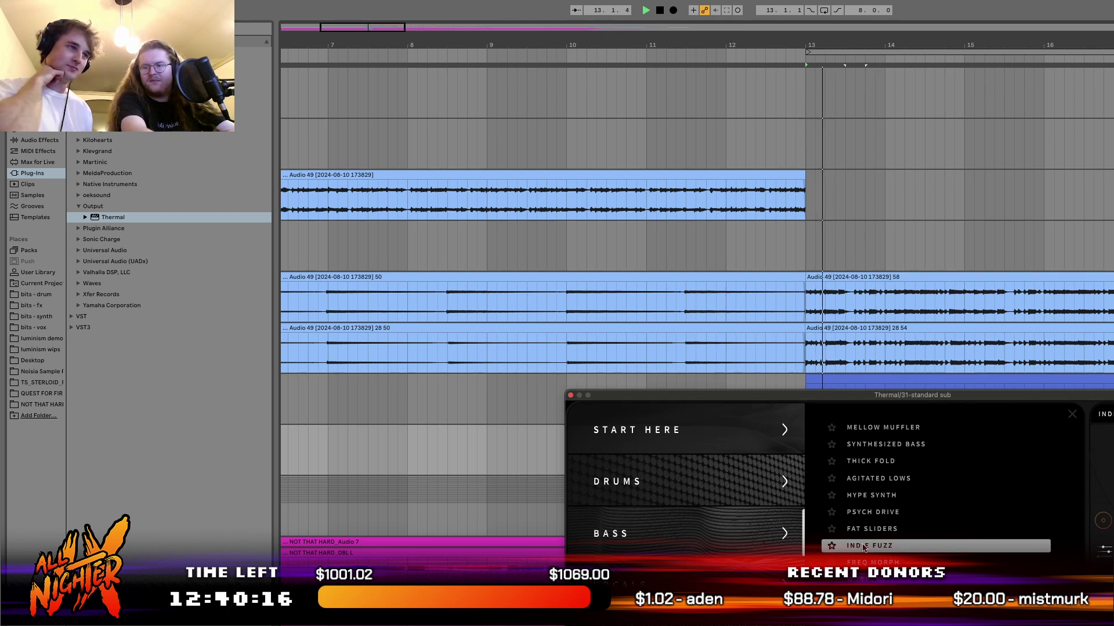
{"action": "left_click", "coordinate": [886, 560]}
{"action": "key", "text": "Down"}
{"action": "key", "text": "Down"}
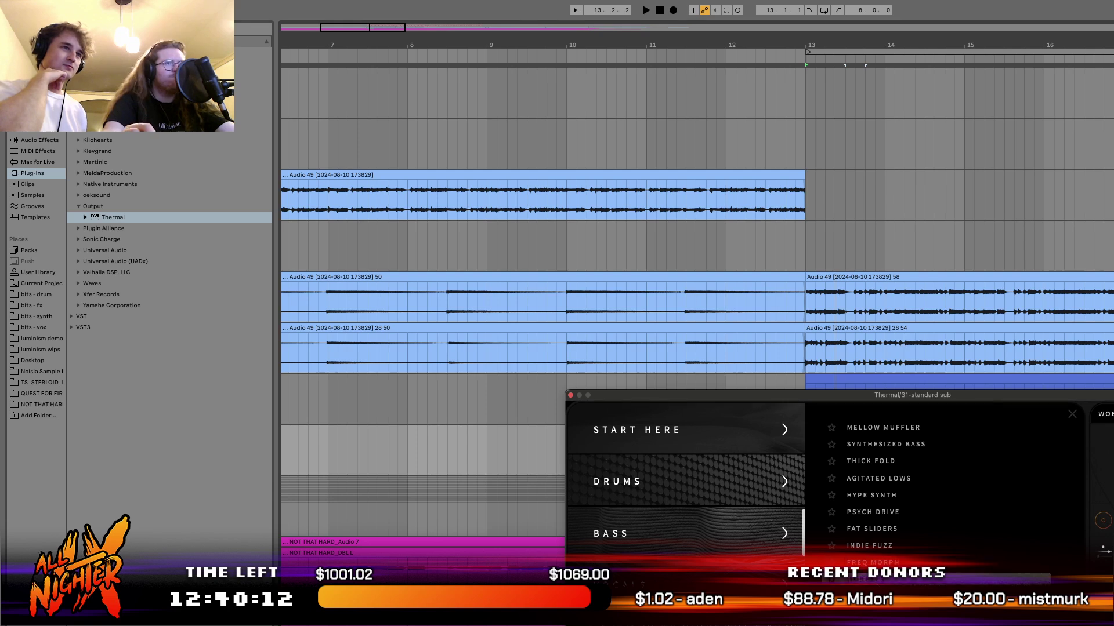
{"action": "key", "text": "Down"}
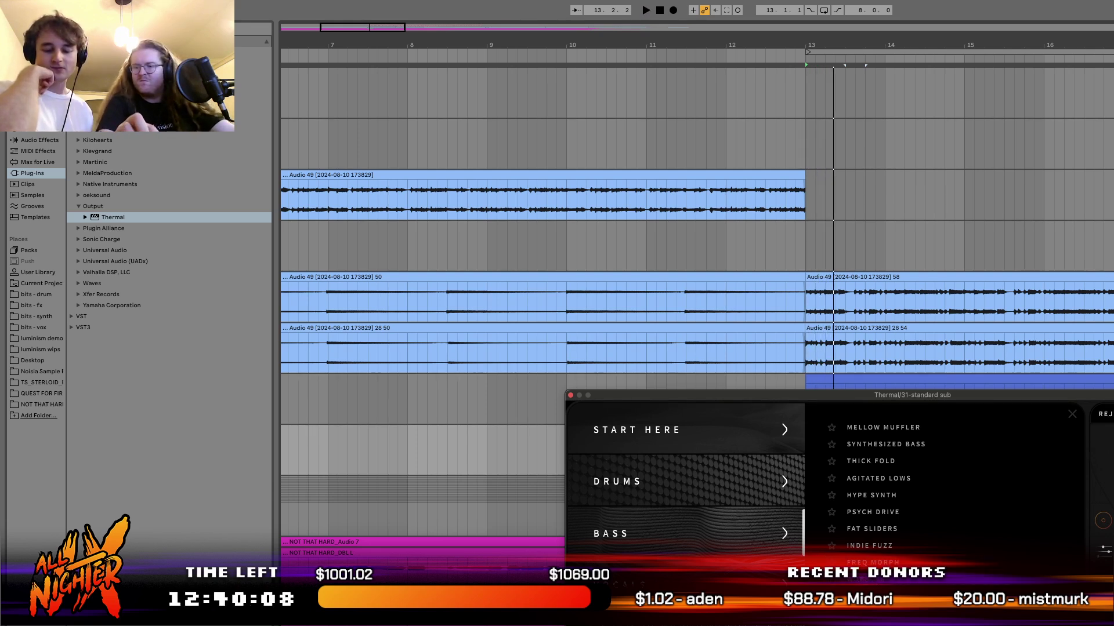
{"action": "key", "text": "Down"}
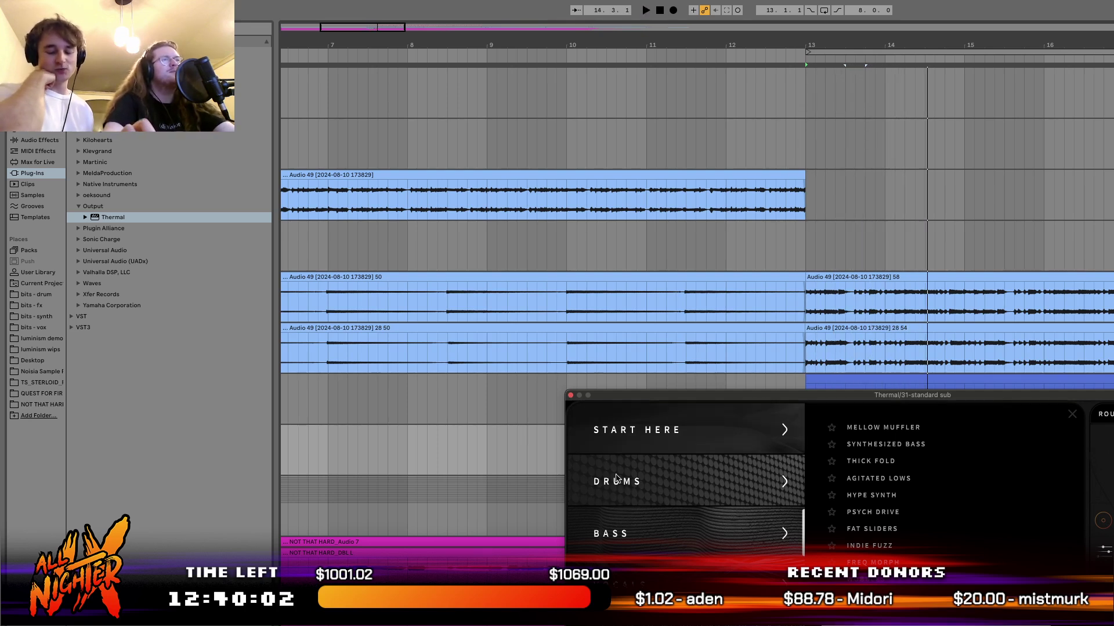
Reopen Thermal, audition bass presets after Round and Fuzzy up to Sub Bounce, close its window and play the section.
{"action": "left_click", "coordinate": [570, 397]}
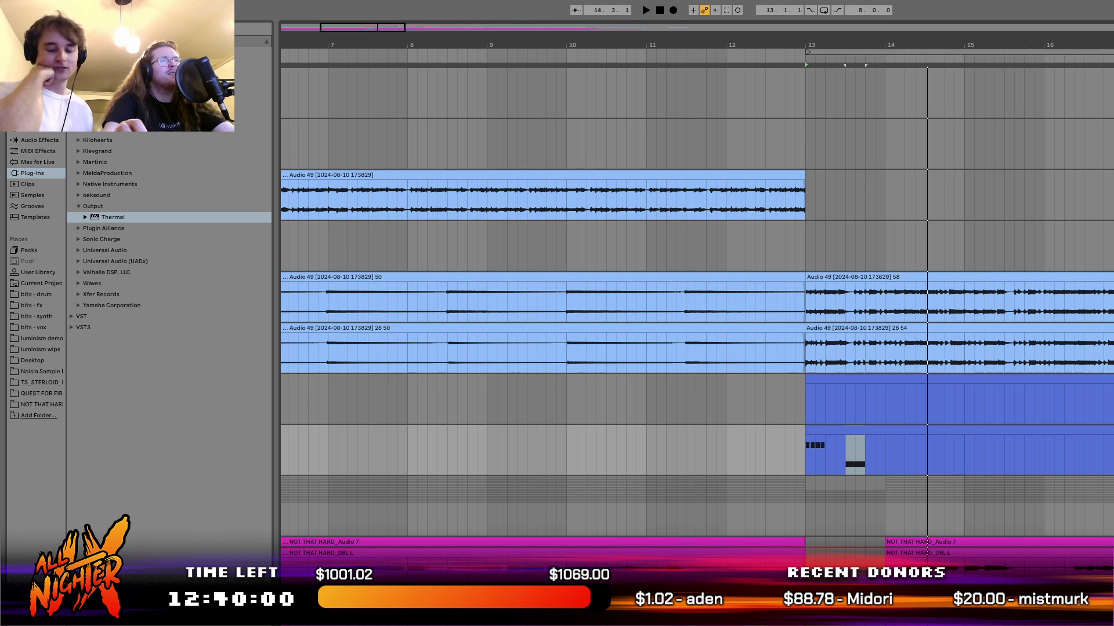
{"action": "key", "text": "super+alt+p"}
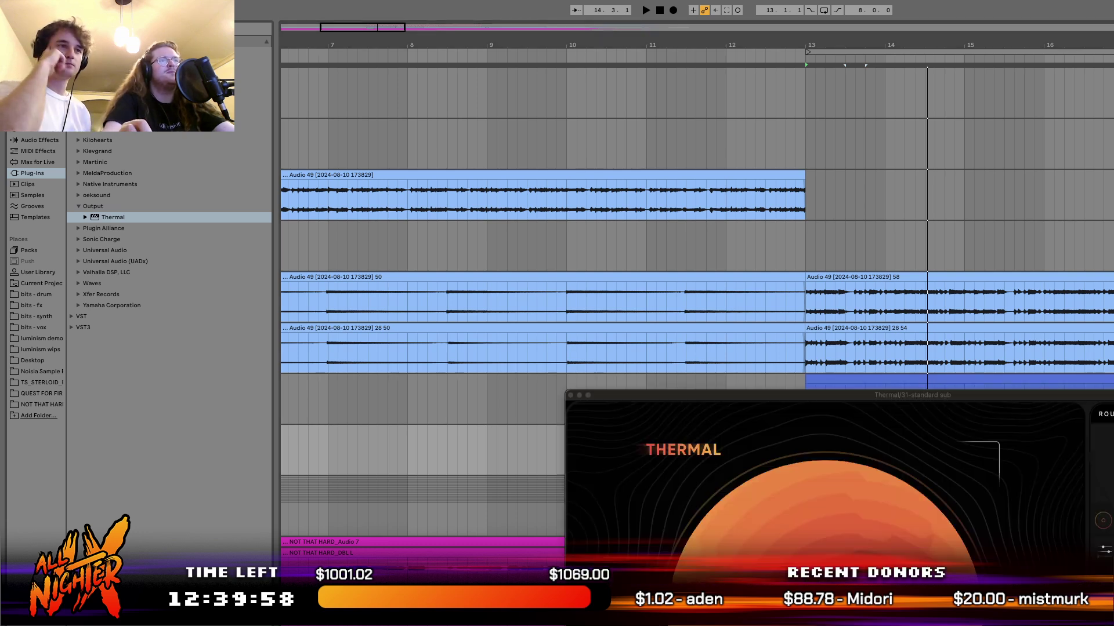
{"action": "left_click_drag", "start_coordinate": [1094, 399], "coordinate": [1047, 298]}
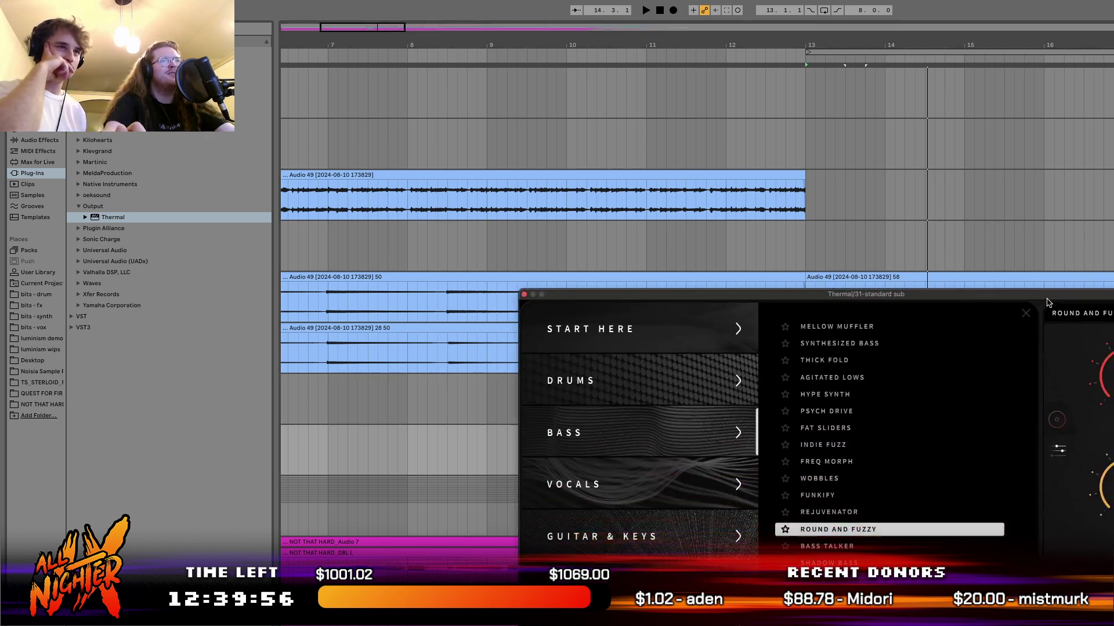
{"action": "left_click", "coordinate": [891, 578]}
{"action": "key", "text": "space"}
{"action": "left_click", "coordinate": [888, 596]}
{"action": "left_click", "coordinate": [887, 613]}
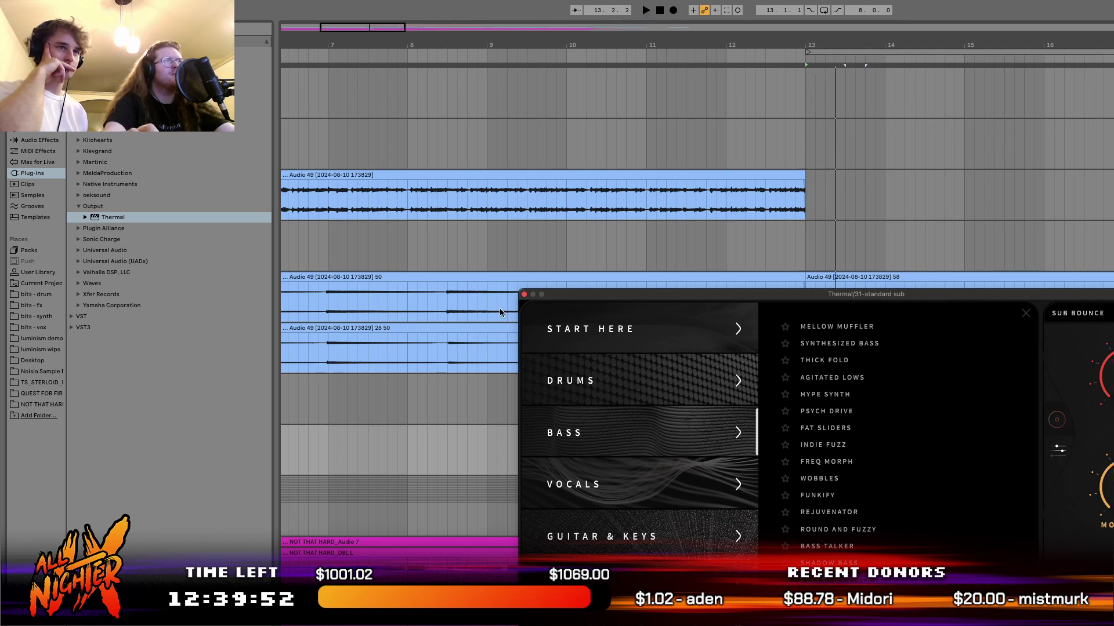
{"action": "left_click", "coordinate": [524, 295]}
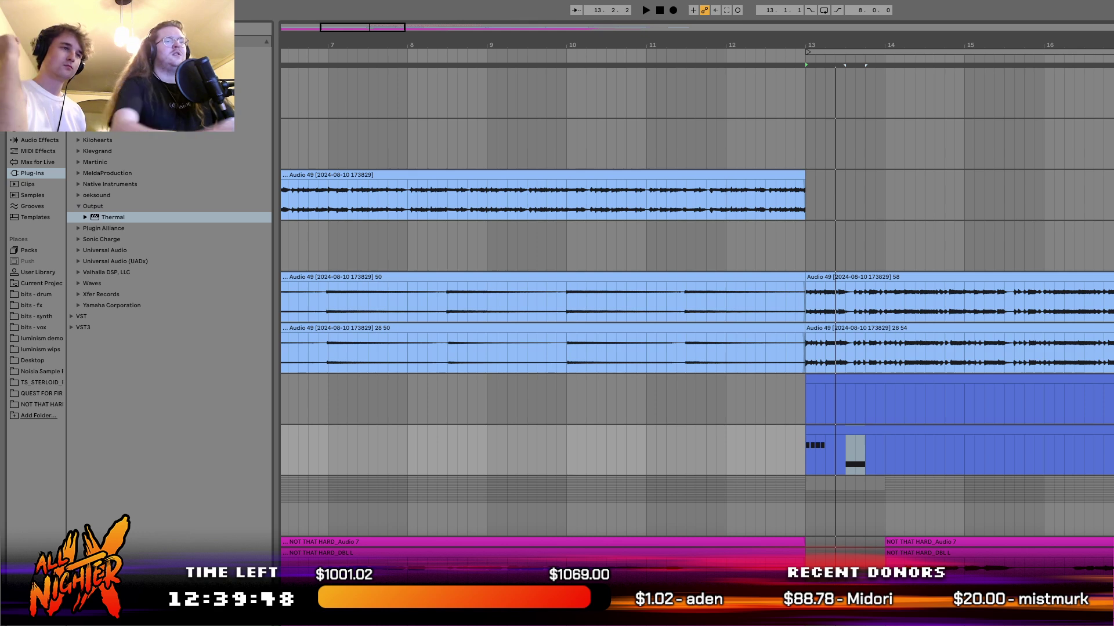
{"action": "key", "text": "space"}
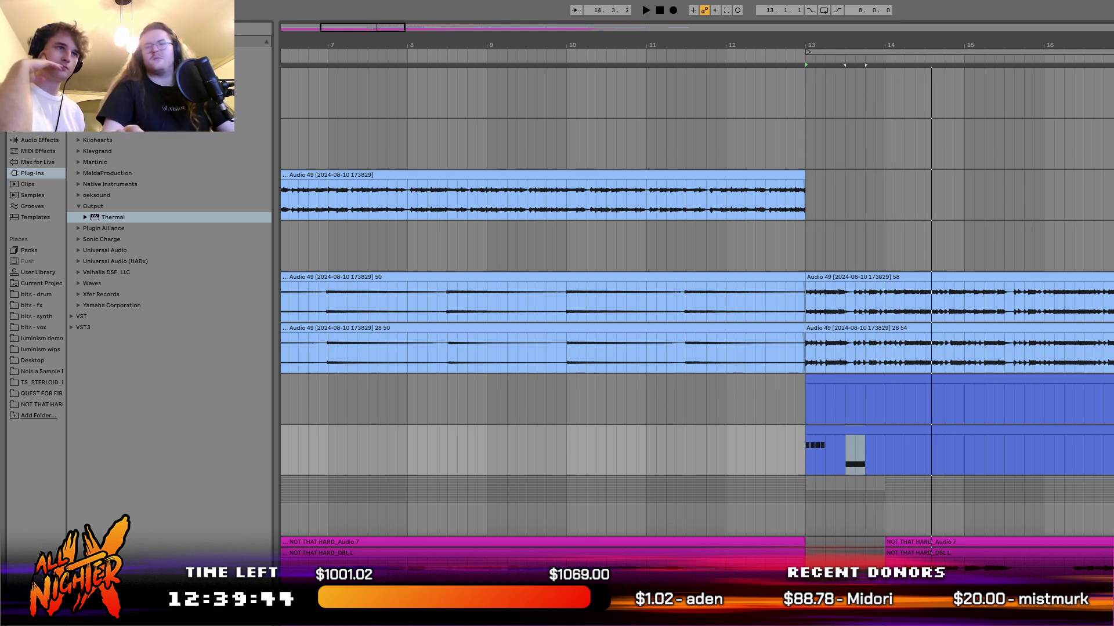
In the sub MIDI clip, move the low note of bar 13 earlier to 13.2.4 and shorten it to about a sixteenth.
{"action": "double_click", "coordinate": [915, 439]}
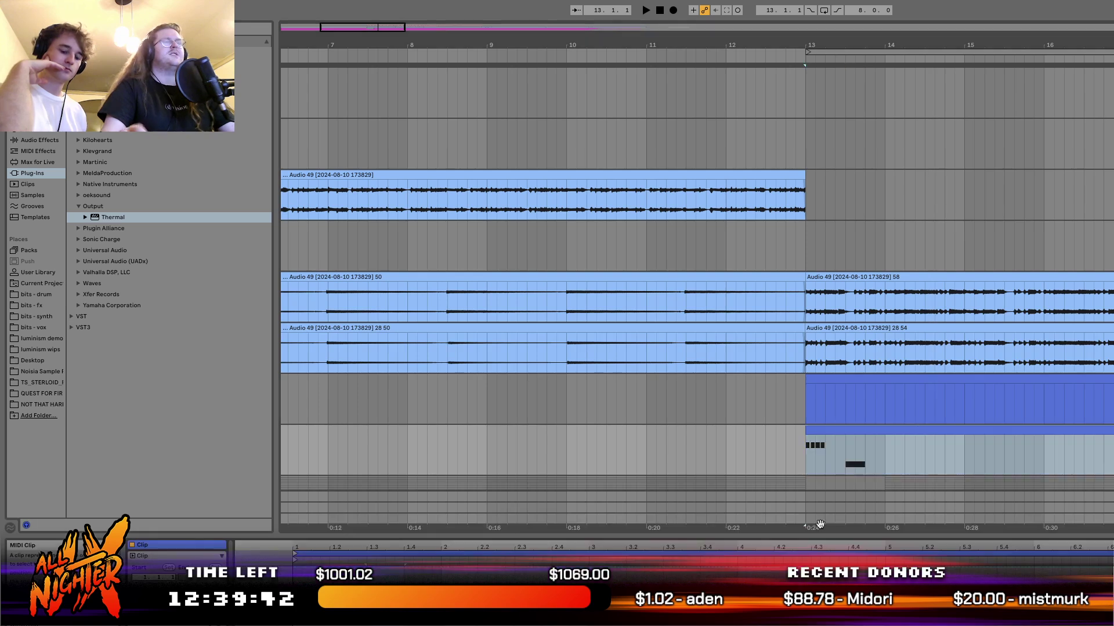
{"action": "key", "text": "space"}
{"action": "key", "text": "Left"}
{"action": "key", "text": "Up"}
{"action": "key", "text": "space"}
{"action": "key", "text": "Down"}
{"action": "key", "text": "space"}
{"action": "key", "text": "shift+Left"}
{"action": "key", "text": "space"}
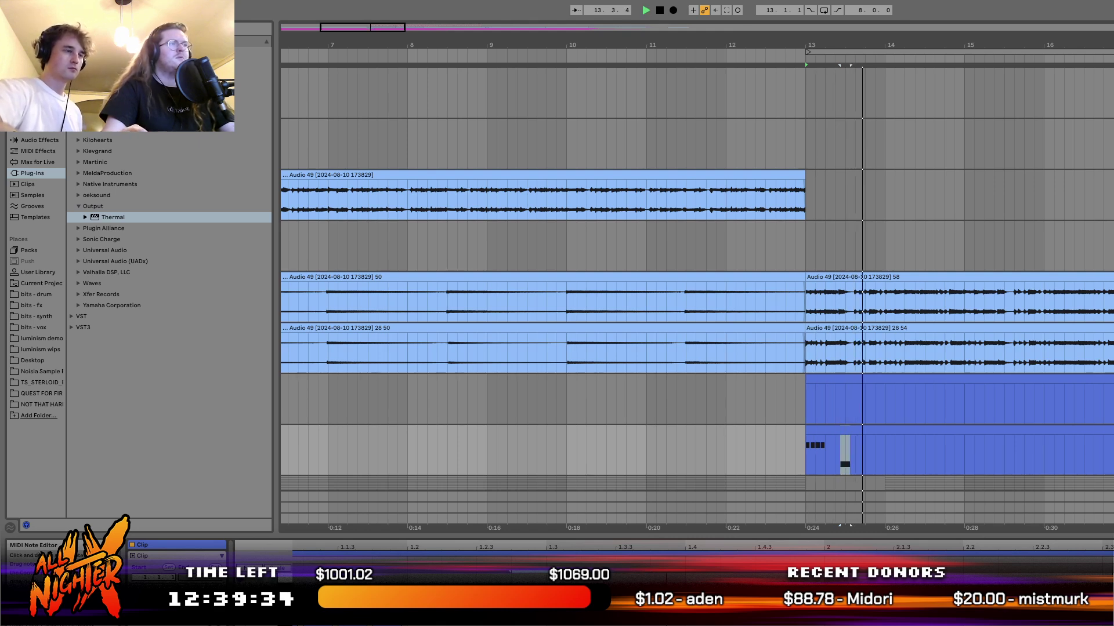
{"action": "scroll", "coordinate": [901, 377], "scroll_direction": "up", "scroll_amount": 4}
{"action": "key", "text": "space"}
{"action": "key", "text": "shift+Left"}
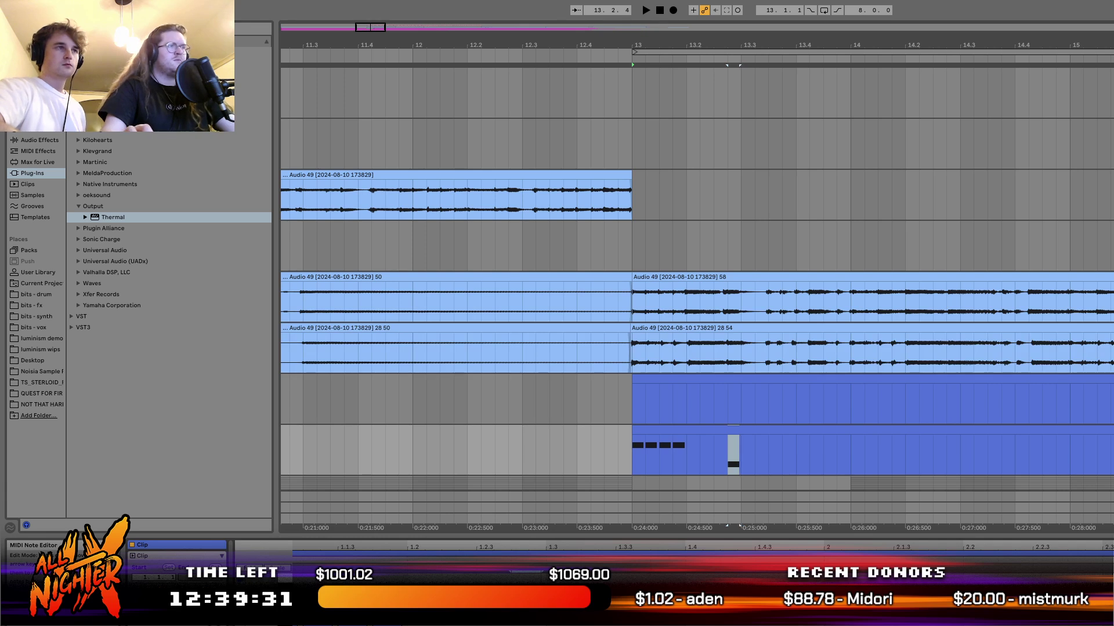
Place a copy of the low note at 13.3 and play the phrase from just before the pair.
{"action": "key", "text": "super+v"}
{"action": "left_click_drag", "start_coordinate": [546, 572], "coordinate": [628, 572]}
{"action": "key", "text": "space"}
{"action": "key", "text": "space"}
{"action": "key", "text": "space"}
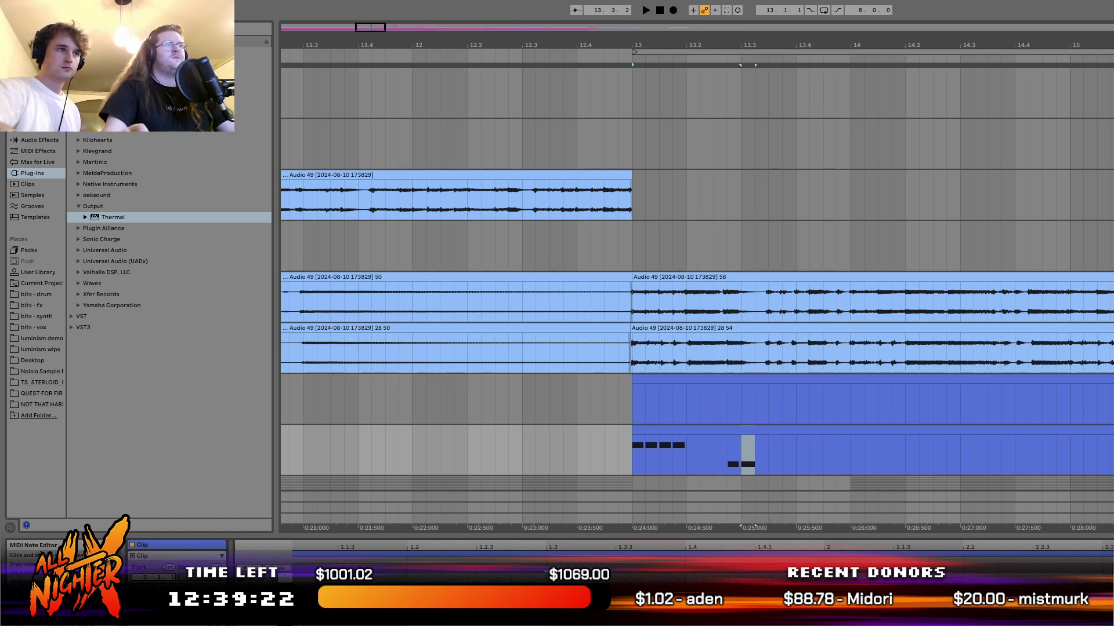
{"action": "left_click", "coordinate": [714, 457]}
{"action": "key", "text": "space"}
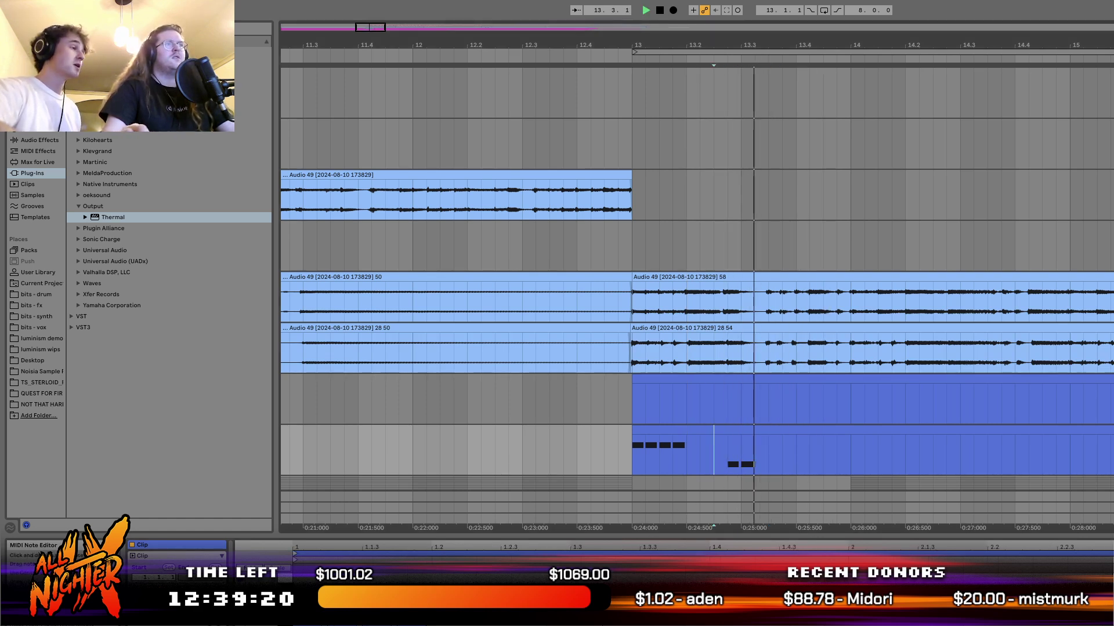
Move the two low notes one sixteenth earlier, to 13.2.3 and 13.2.4.
{"action": "key", "text": "space"}
{"action": "left_click_drag", "start_coordinate": [551, 572], "coordinate": [516, 572]}
{"action": "key", "text": "space"}
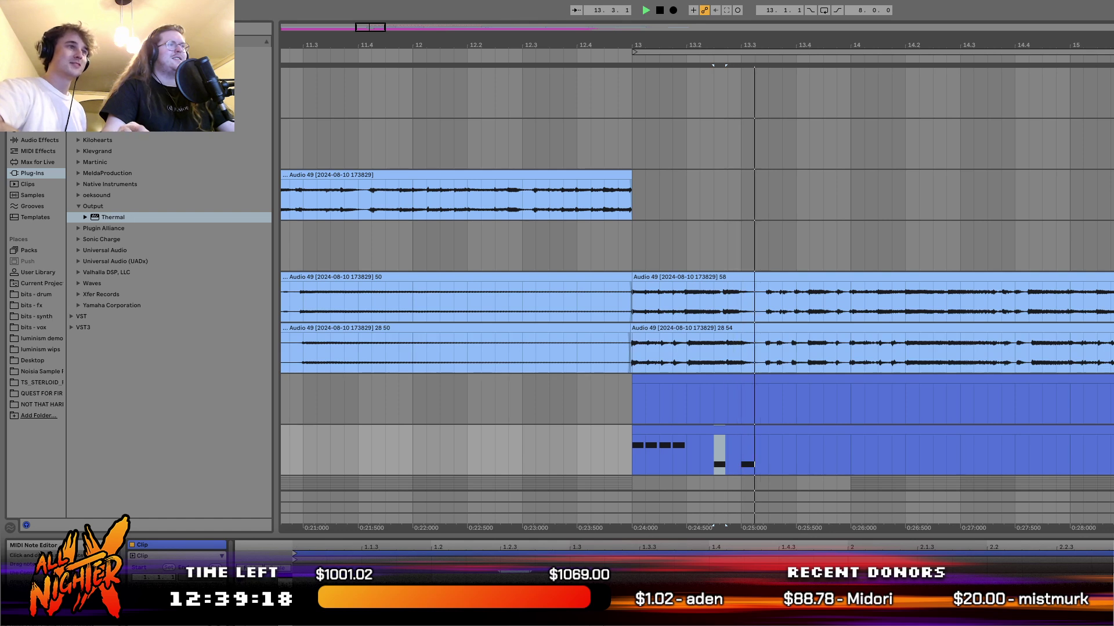
{"action": "key", "text": "space"}
{"action": "left_click_drag", "start_coordinate": [586, 572], "coordinate": [551, 572]}
{"action": "key", "text": "space"}
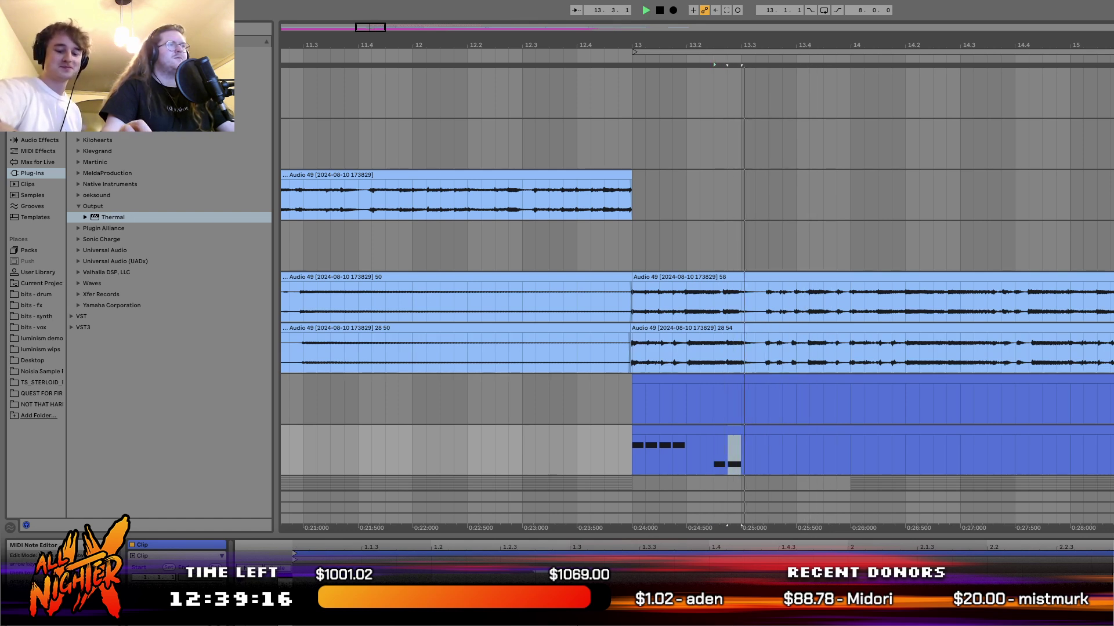
Lengthen the low note at 13.2.4 to about one and a half sixteenths and audition it.
{"action": "key", "text": "space"}
{"action": "key", "text": "shift+Right"}
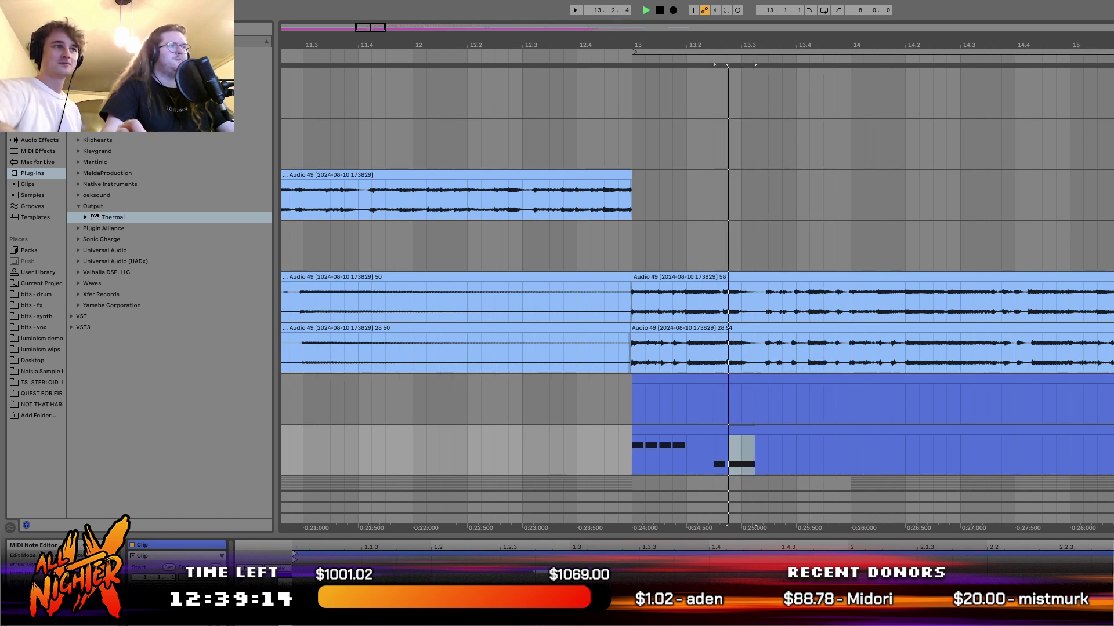
{"action": "key", "text": "space"}
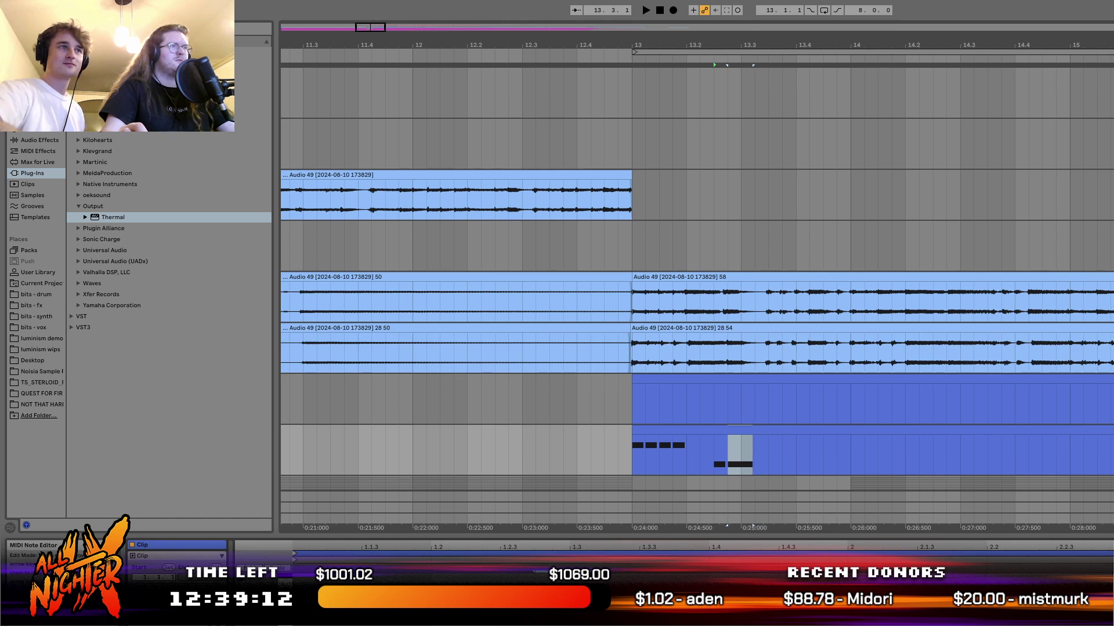
{"action": "left_click_drag", "start_coordinate": [598, 580], "coordinate": [505, 568]}
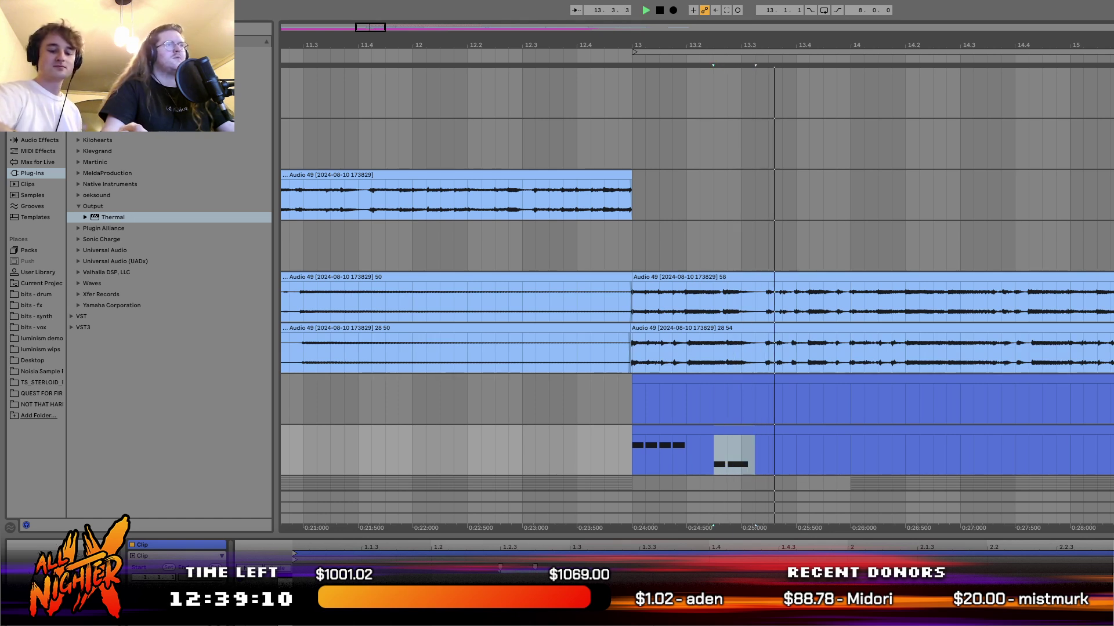
{"action": "key", "text": "space"}
{"action": "key", "text": "space"}
{"action": "key", "text": "space"}
Add a low note about an eighth long near the end of bar 13 and move it to start at 13.4.2.
{"action": "double_click", "coordinate": [795, 580]}
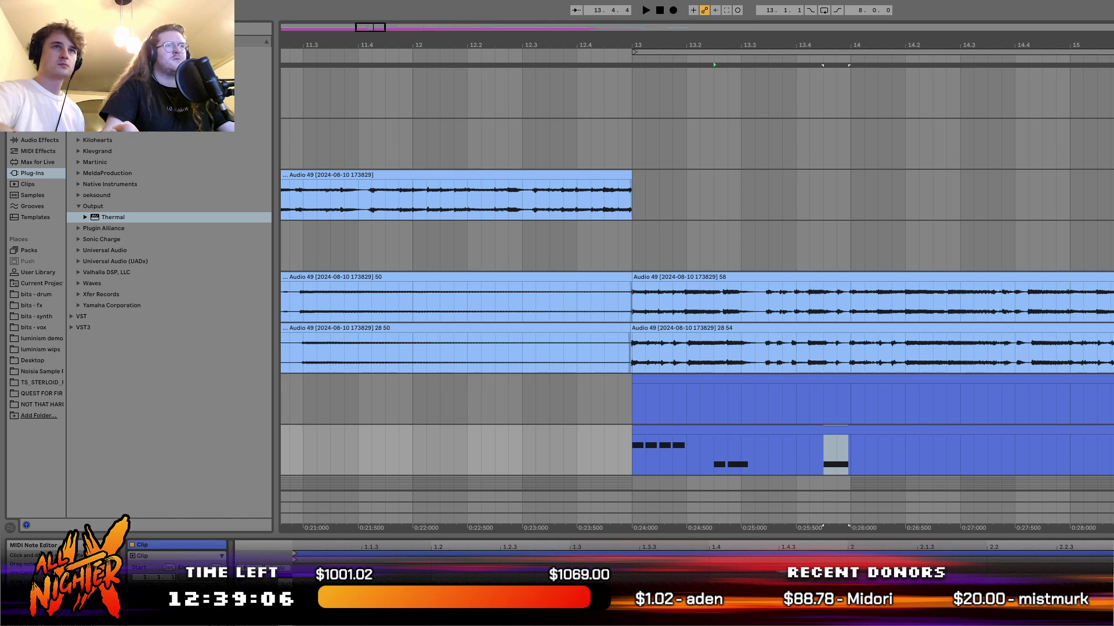
{"action": "key", "text": "space"}
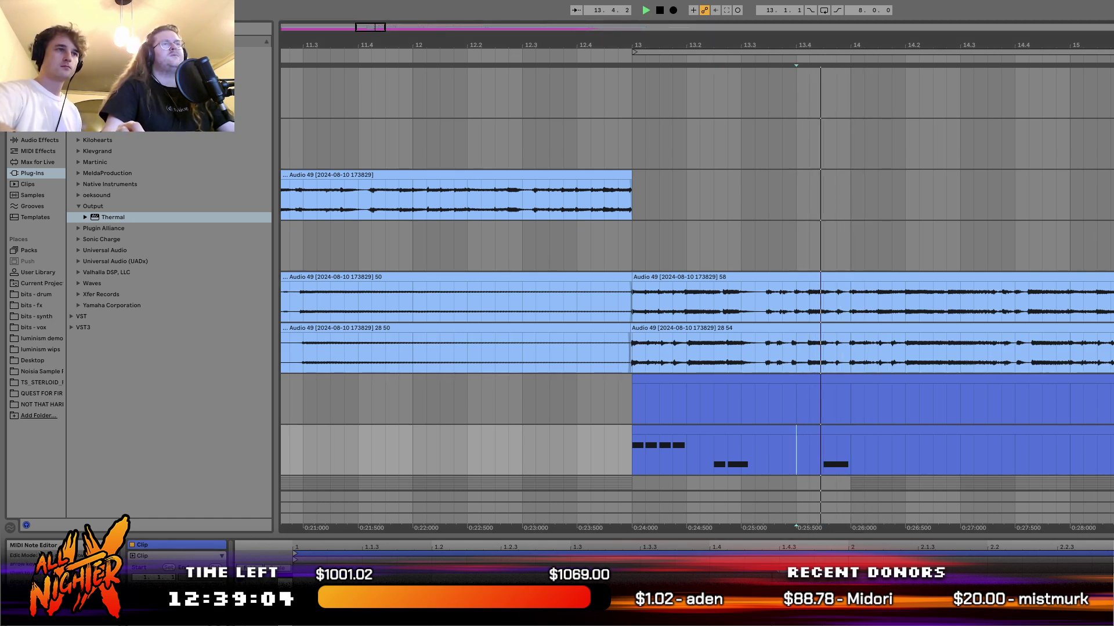
{"action": "key", "text": "Left"}
{"action": "key", "text": "space"}
{"action": "key", "text": "Left"}
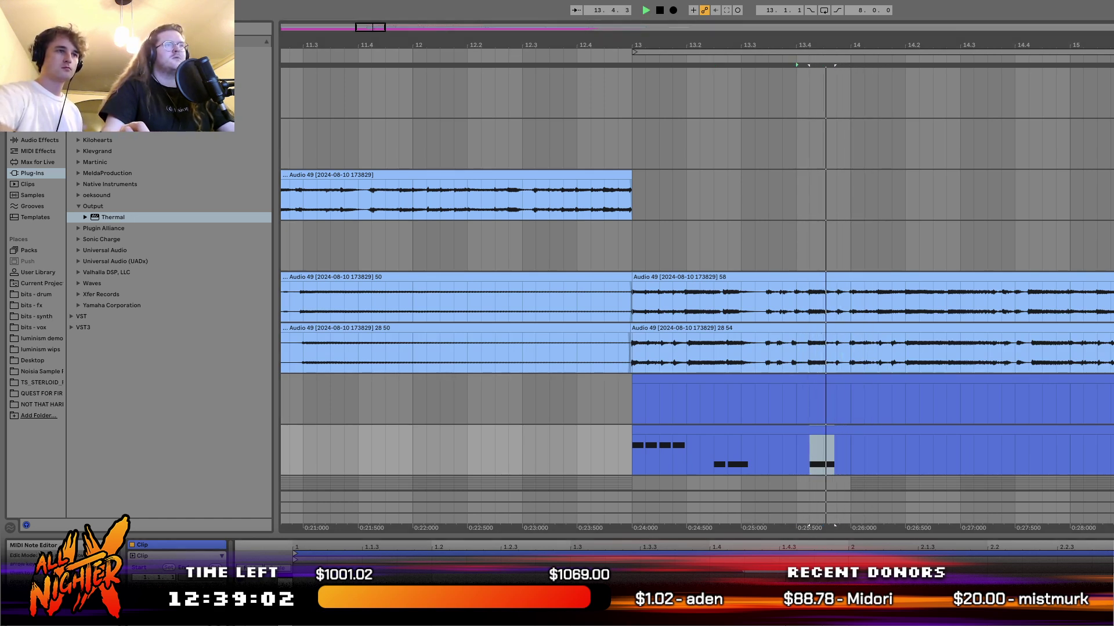
{"action": "left_click", "coordinate": [778, 454]}
{"action": "key", "text": "space"}
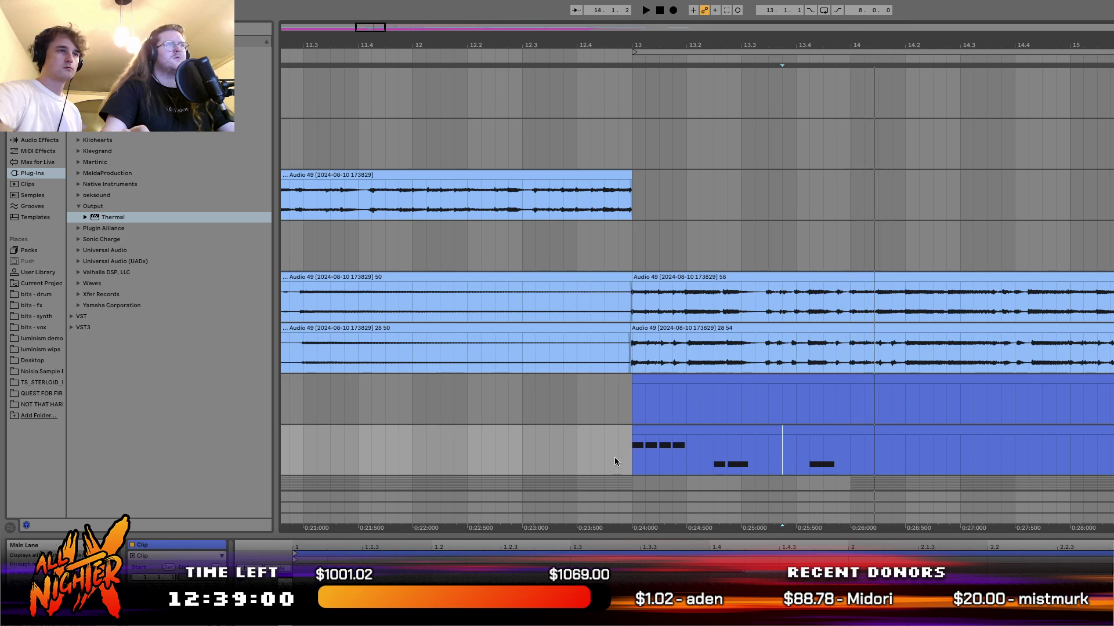
Play the sub phrase at bar 13 against the audio clips above it and reselect the sub clip.
{"action": "left_click", "coordinate": [617, 462]}
{"action": "key", "text": "space"}
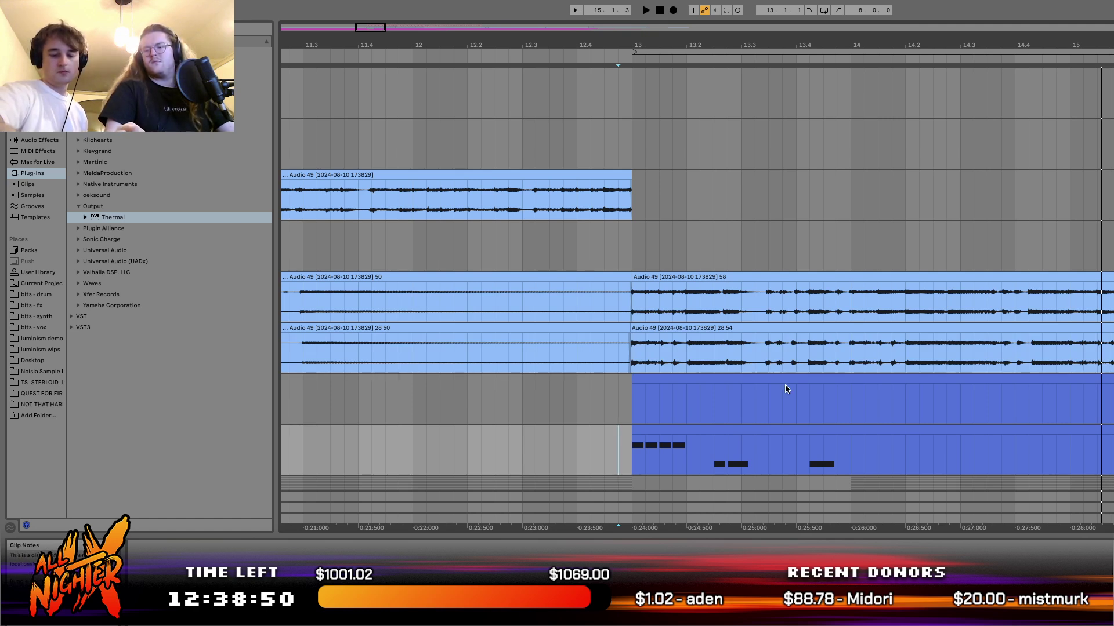
{"action": "left_click", "coordinate": [630, 336]}
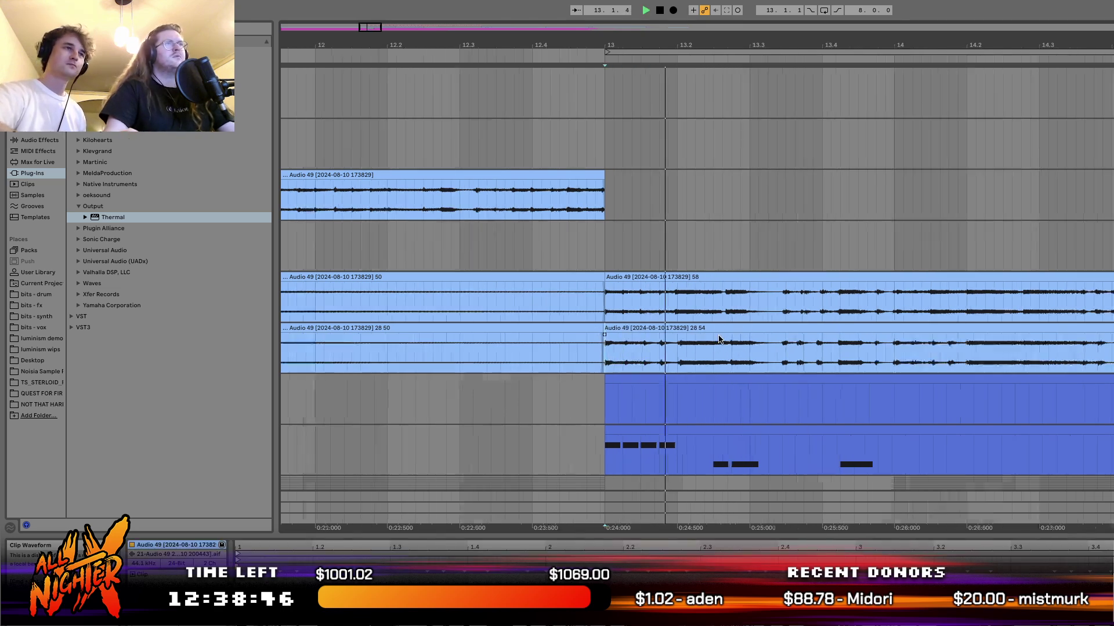
{"action": "scroll", "coordinate": [719, 342], "scroll_direction": "down", "scroll_amount": 2}
{"action": "scroll", "coordinate": [720, 339], "scroll_direction": "up", "scroll_amount": 3}
{"action": "left_click", "coordinate": [732, 373]}
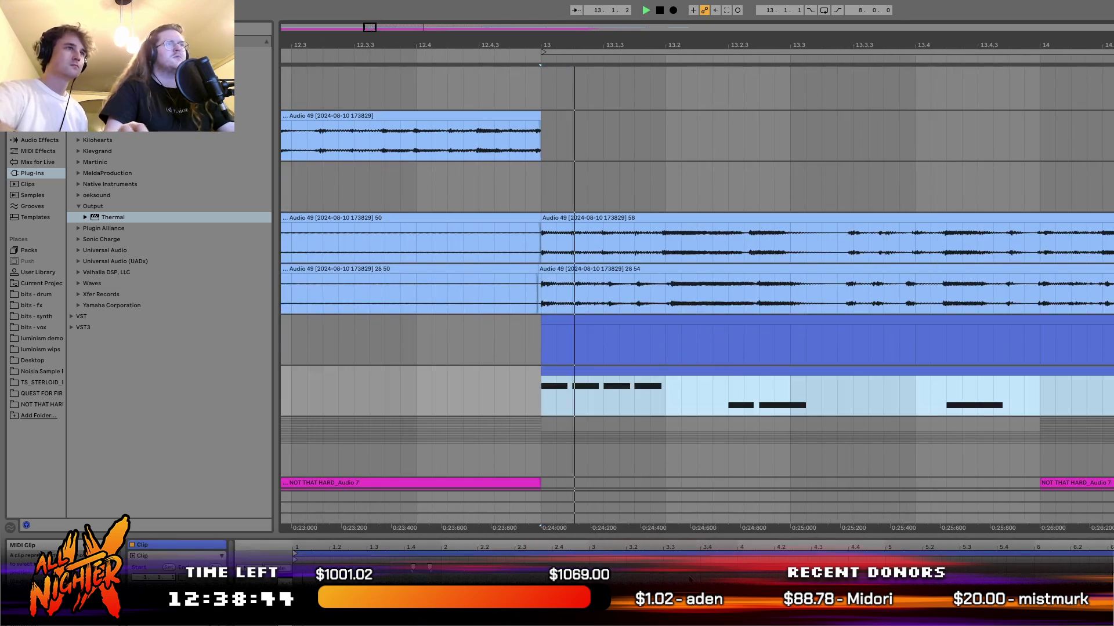
{"action": "scroll", "coordinate": [438, 573], "scroll_direction": "left", "scroll_amount": 1}
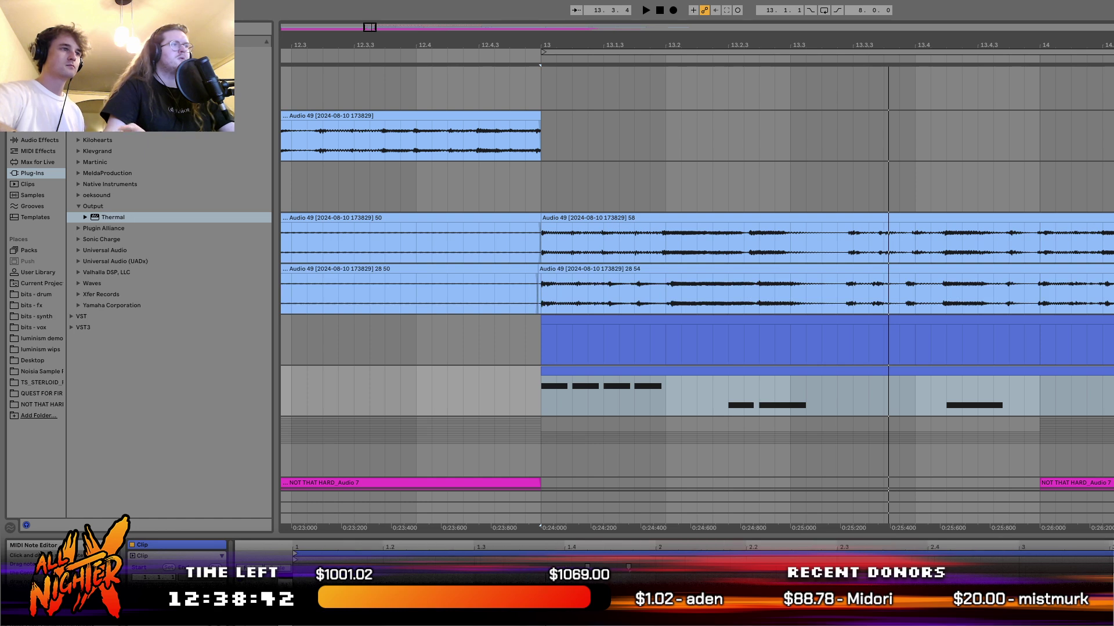
Delete the short low note at 13.2.3 and play the phrase without it.
{"action": "double_click", "coordinate": [438, 573]}
{"action": "key", "text": "space"}
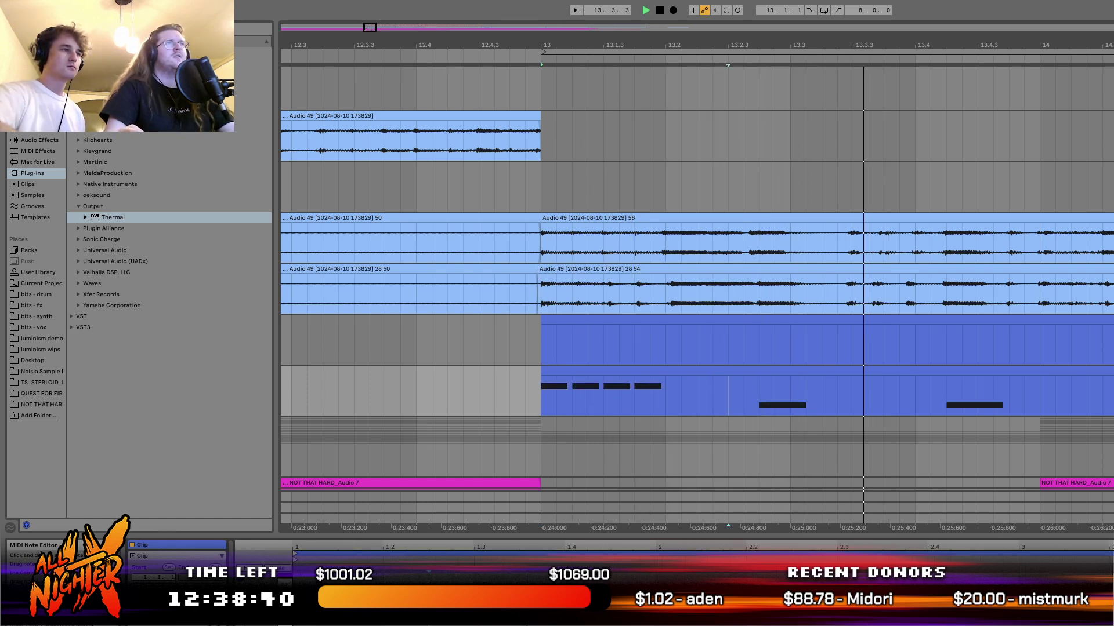
{"action": "key", "text": "space"}
{"action": "key", "text": "space"}
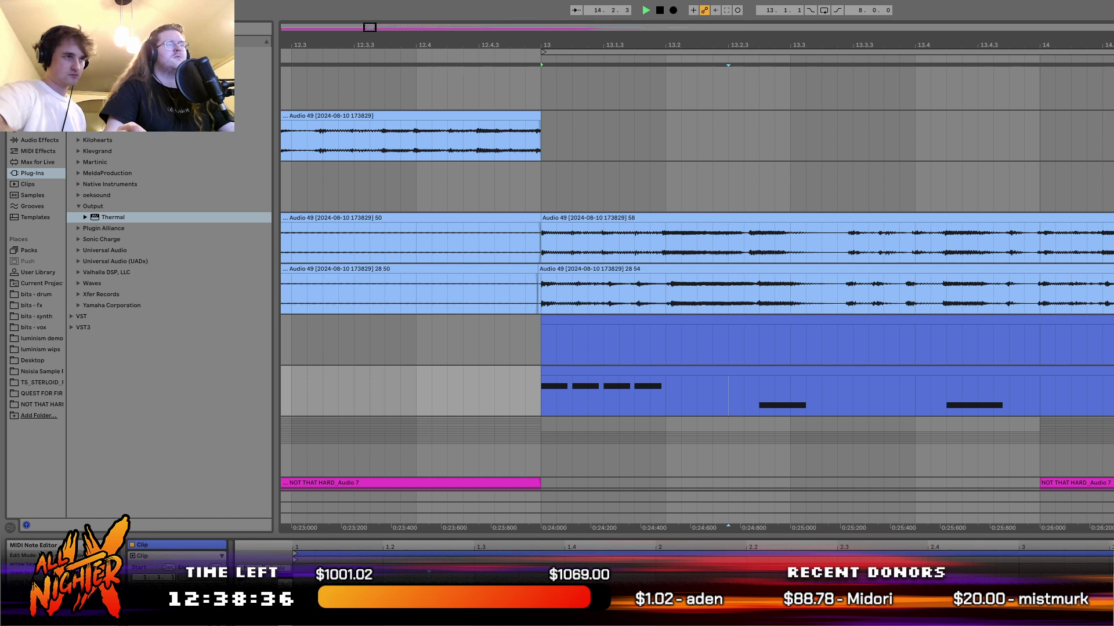
{"action": "key", "text": "space"}
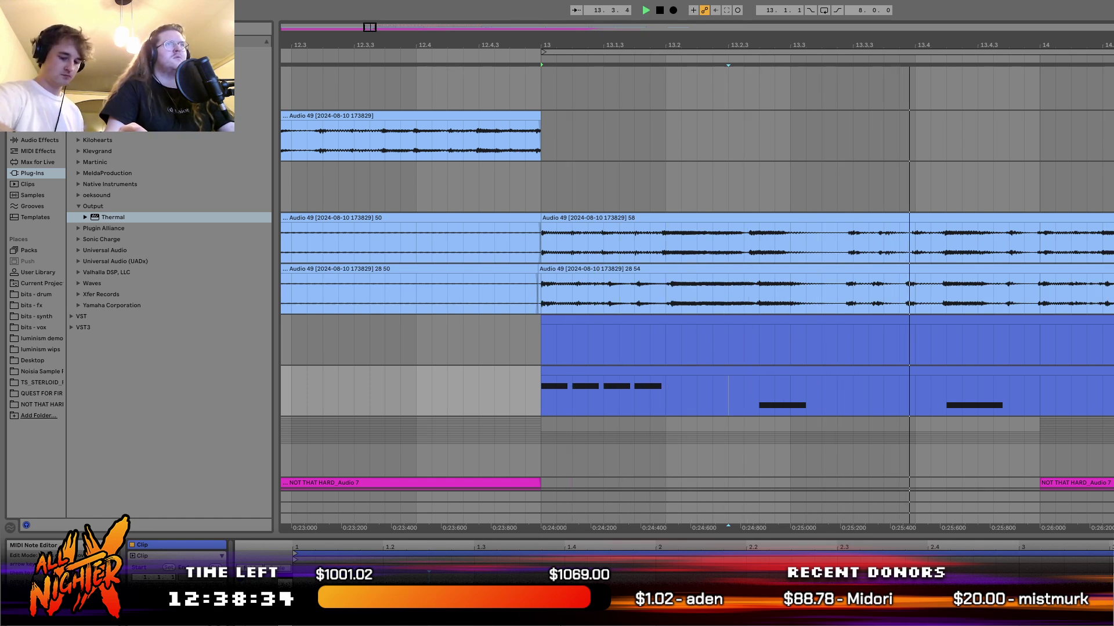
{"action": "key", "text": "space"}
Try a run of three short low notes between beats 3 and 4 of bar 13 and delete them.
{"action": "scroll", "coordinate": [574, 565], "scroll_direction": "up", "scroll_amount": 2}
{"action": "double_click", "coordinate": [509, 572]}
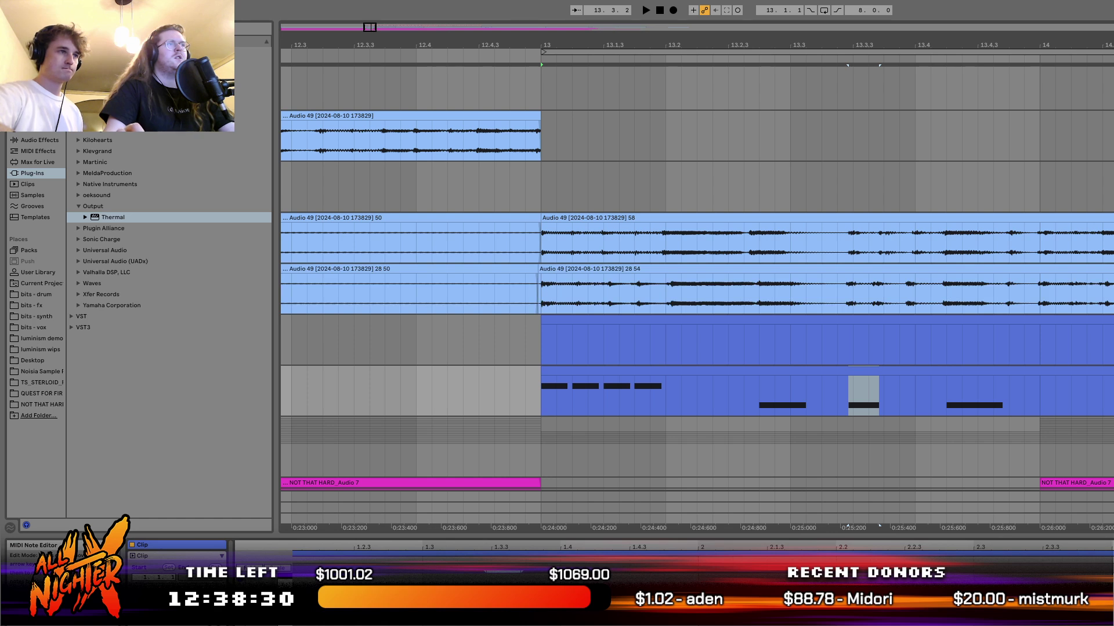
{"action": "key", "text": "ctrl+d"}
{"action": "key", "text": "space"}
{"action": "key", "text": "alt+Left"}
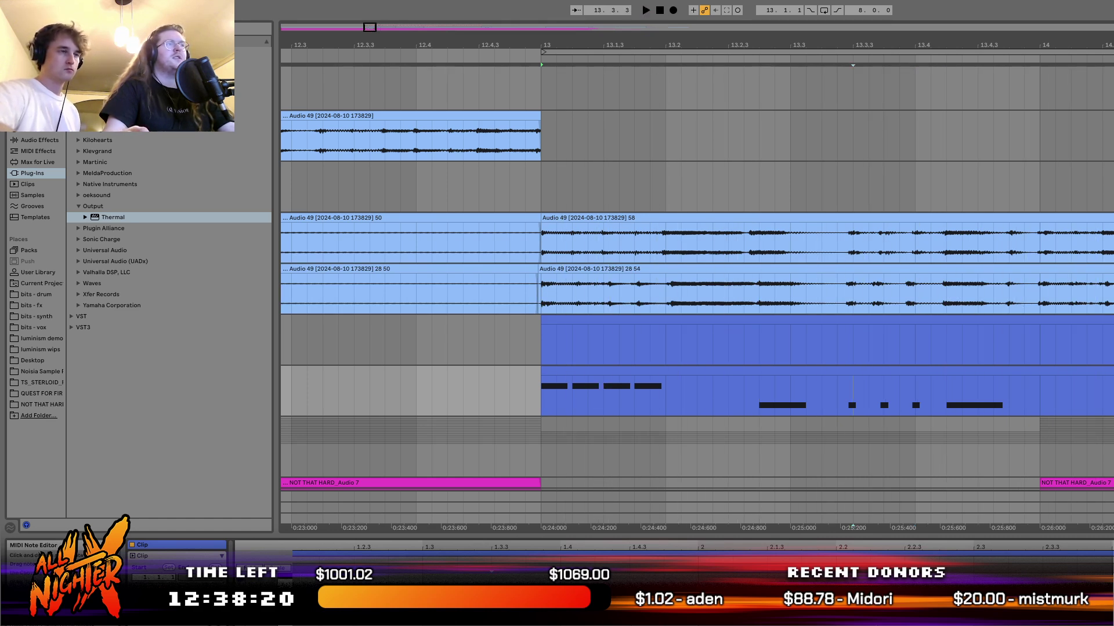
{"action": "left_click_drag", "start_coordinate": [853, 383], "coordinate": [919, 383]}
{"action": "key", "text": "Delete"}
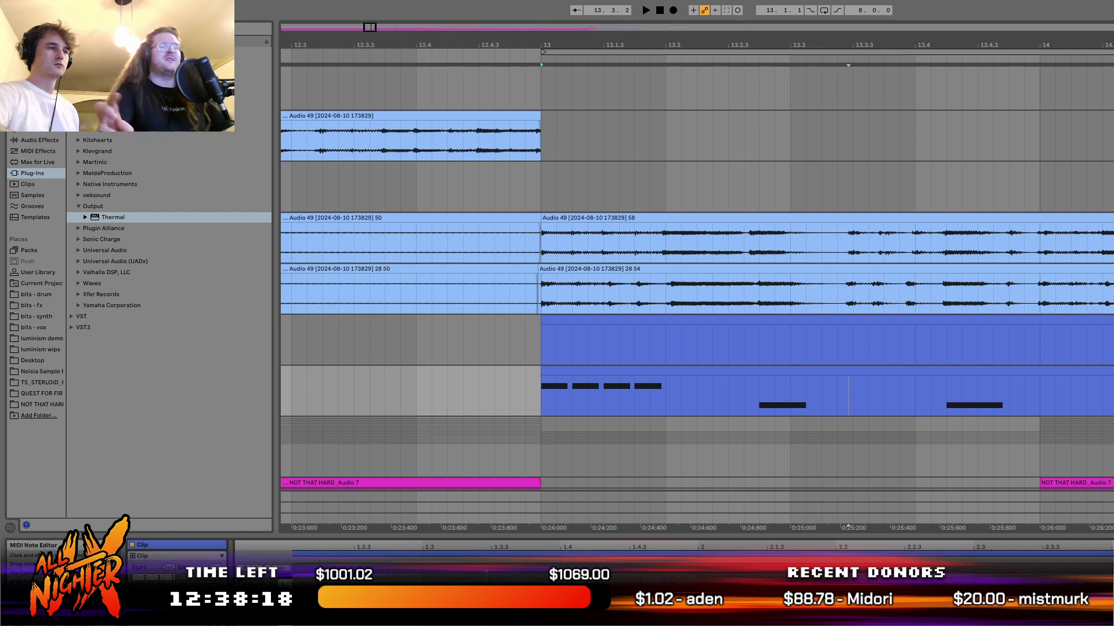
Play the phrase and slightly shorten the four repeated notes at the start of bar 13.
{"action": "scroll", "coordinate": [673, 551], "scroll_direction": "left", "scroll_amount": 3}
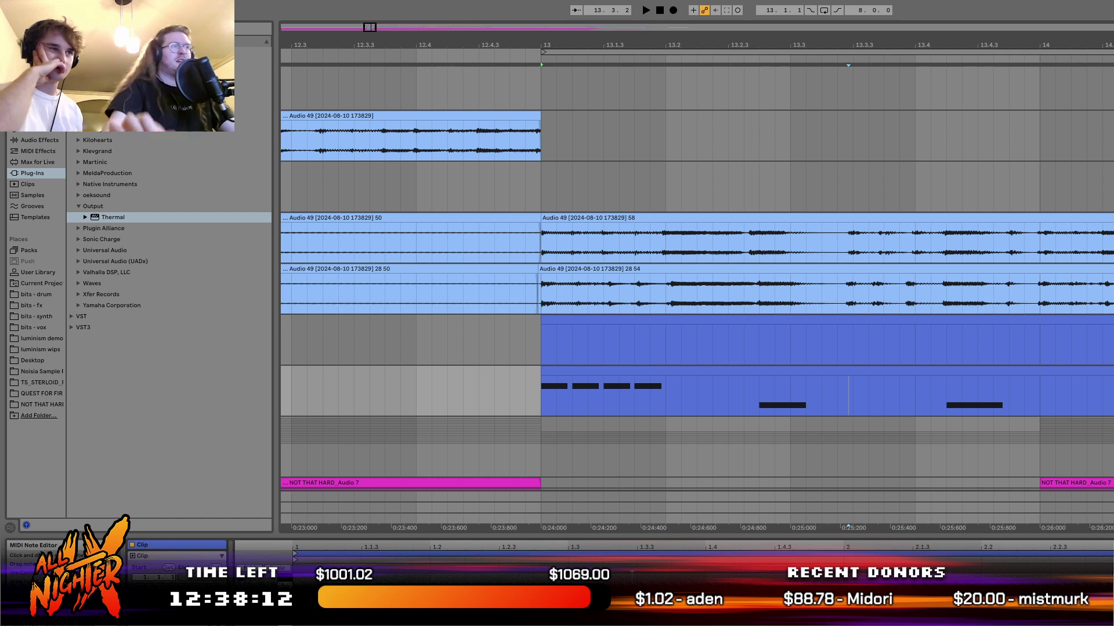
{"action": "key", "text": "space"}
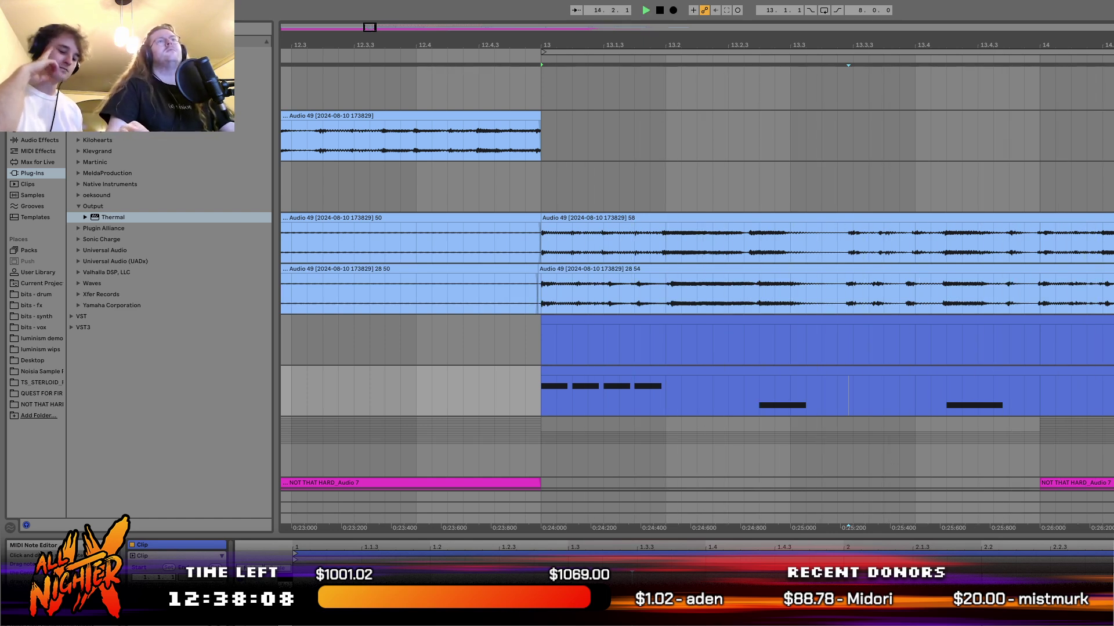
{"action": "scroll", "coordinate": [969, 298], "scroll_direction": "right", "scroll_amount": 1}
{"action": "key", "text": "space"}
{"action": "key", "text": "space"}
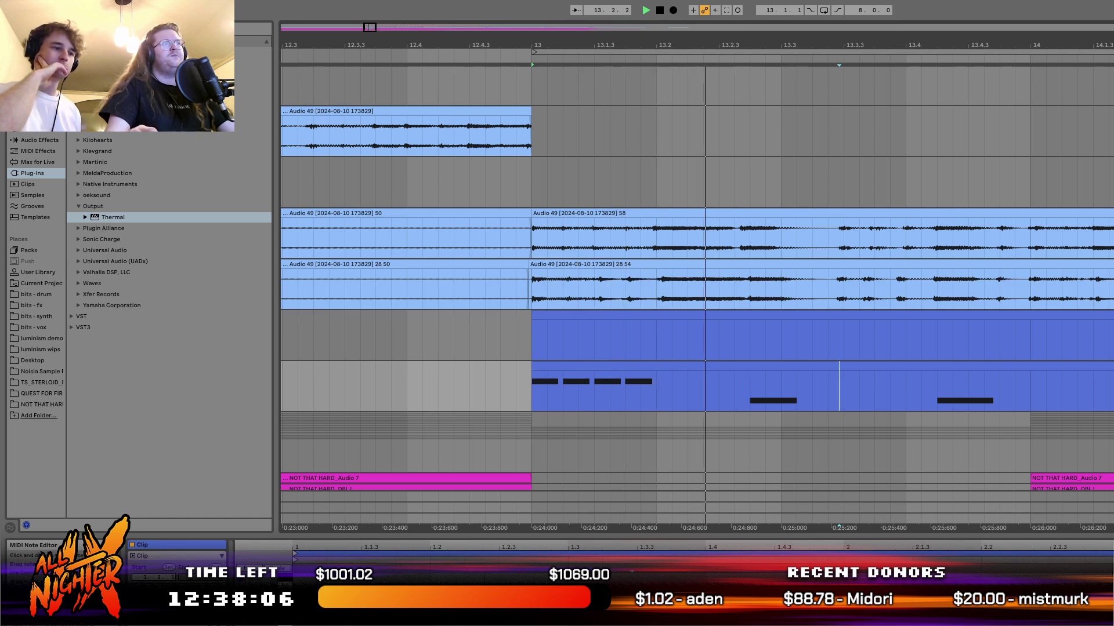
{"action": "key", "text": "space"}
{"action": "key", "text": "space"}
{"action": "left_click_drag", "start_coordinate": [532, 385], "coordinate": [645, 386]}
{"action": "key", "text": "space"}
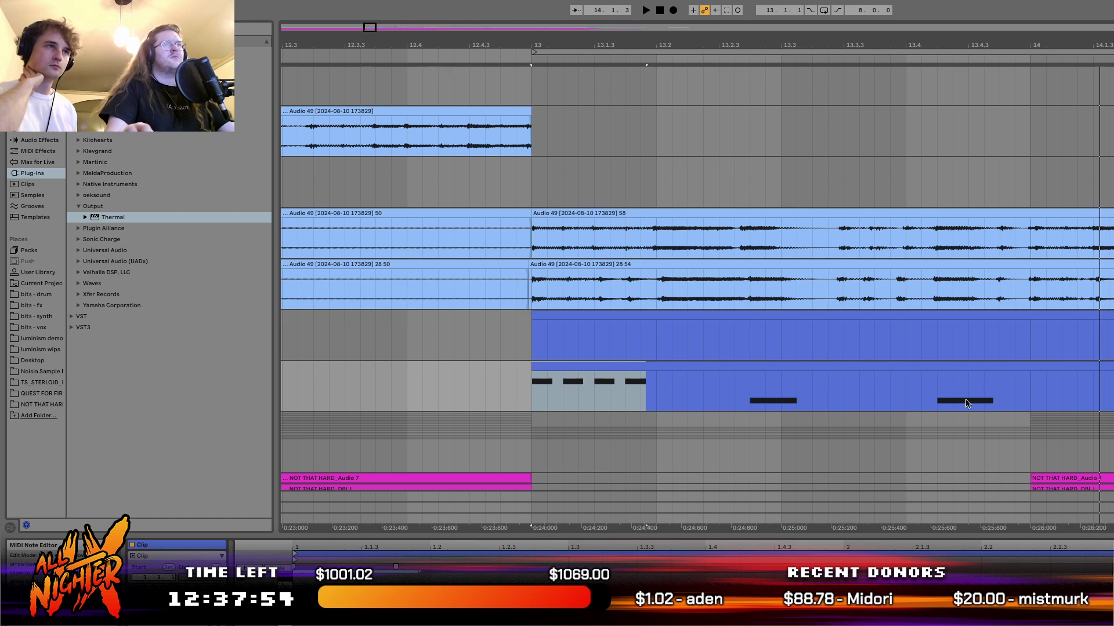
Play the audio and sub clip from the start of bar 14.
{"action": "left_click", "coordinate": [1024, 387]}
{"action": "key", "text": "space"}
{"action": "left_click", "coordinate": [1056, 368]}
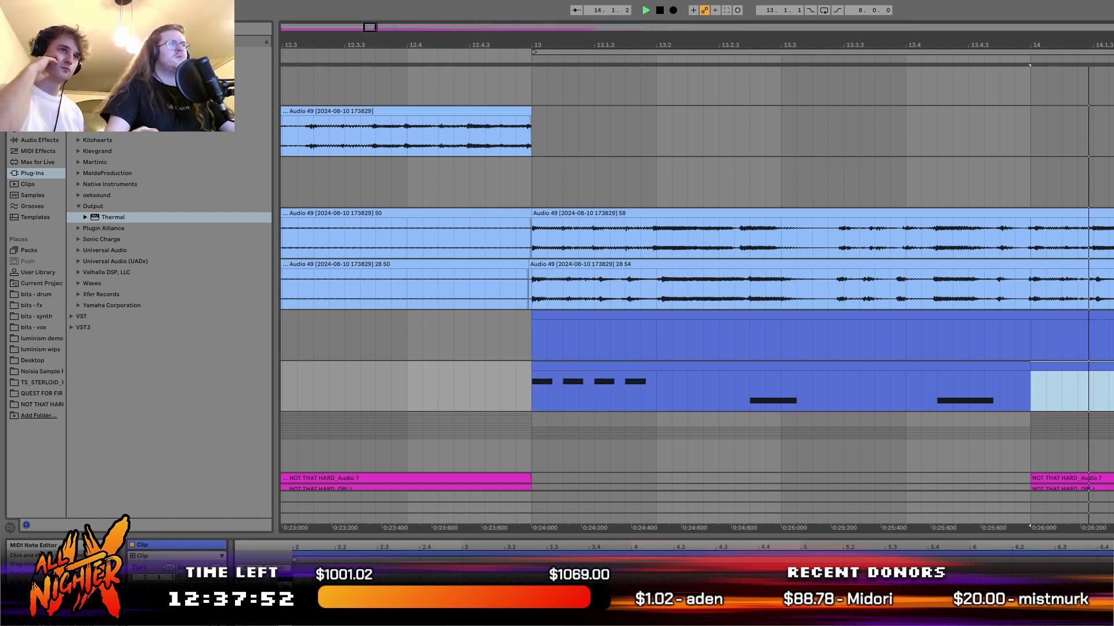
{"action": "left_click_drag", "start_coordinate": [386, 551], "coordinate": [386, 580]}
{"action": "key", "text": "space"}
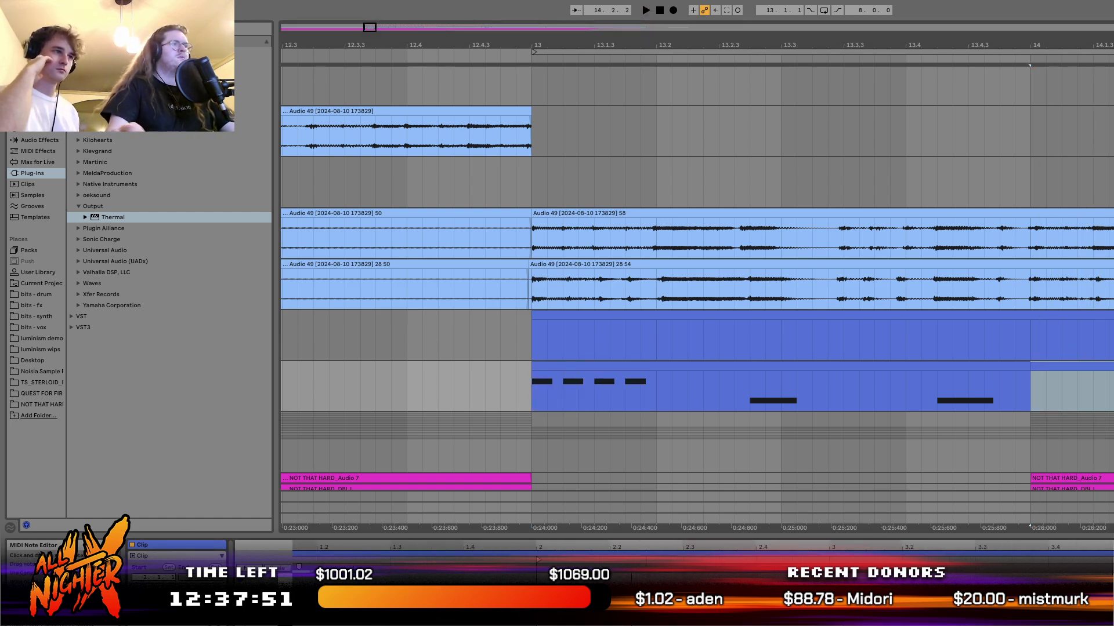
Try a single sub note at the start of bar 14, raised to the pitch of bar 13's repeated notes.
{"action": "left_click", "coordinate": [1061, 389]}
{"action": "double_click", "coordinate": [547, 580]}
{"action": "key", "text": "Up"}
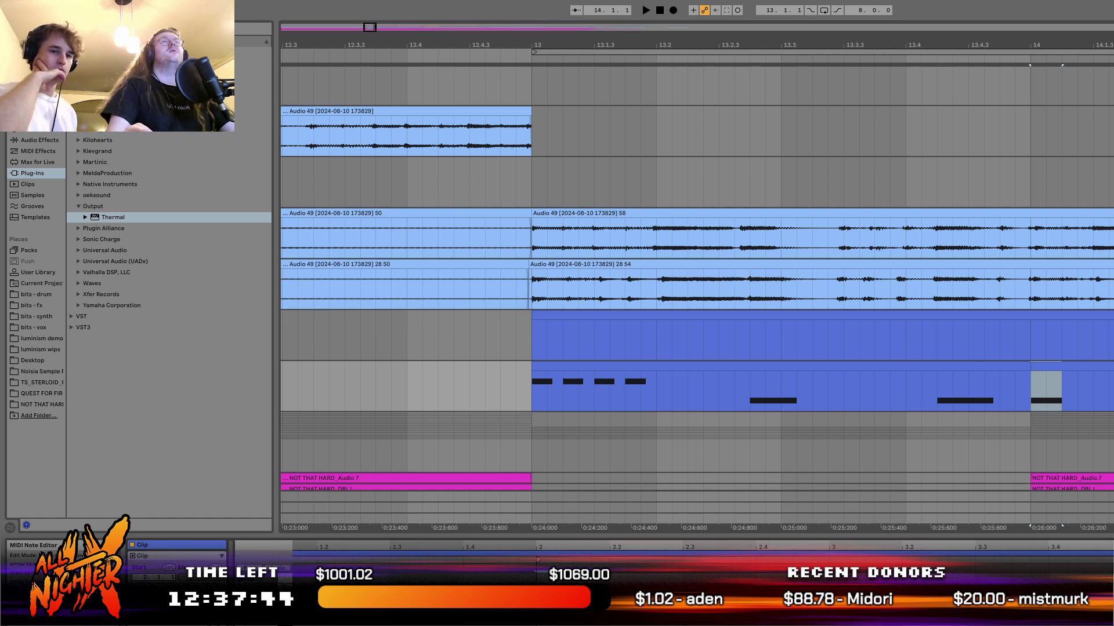
{"action": "key", "text": "space"}
{"action": "key", "text": "Tab"}
{"action": "key", "text": "Tab"}
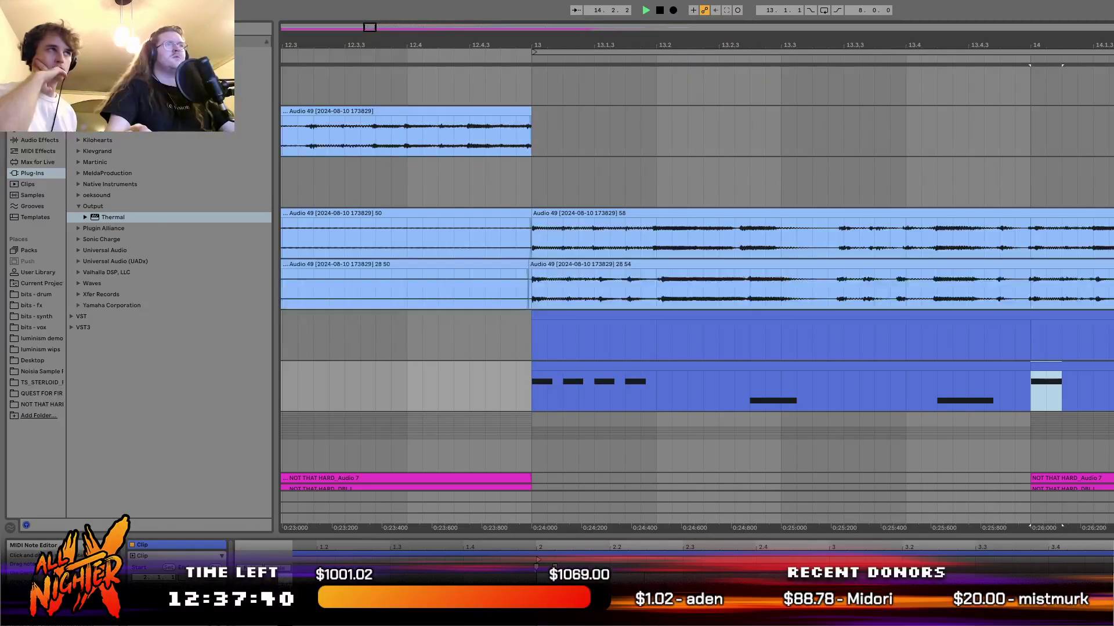
Try different lengths for the note at the start of bar 14 while playing it back.
{"action": "key", "text": "space"}
{"action": "left_click_drag", "start_coordinate": [1062, 366], "coordinate": [1110, 366]}
{"action": "key", "text": "space"}
{"action": "key", "text": "space"}
{"action": "key", "text": "shift+Left"}
{"action": "key", "text": "space"}
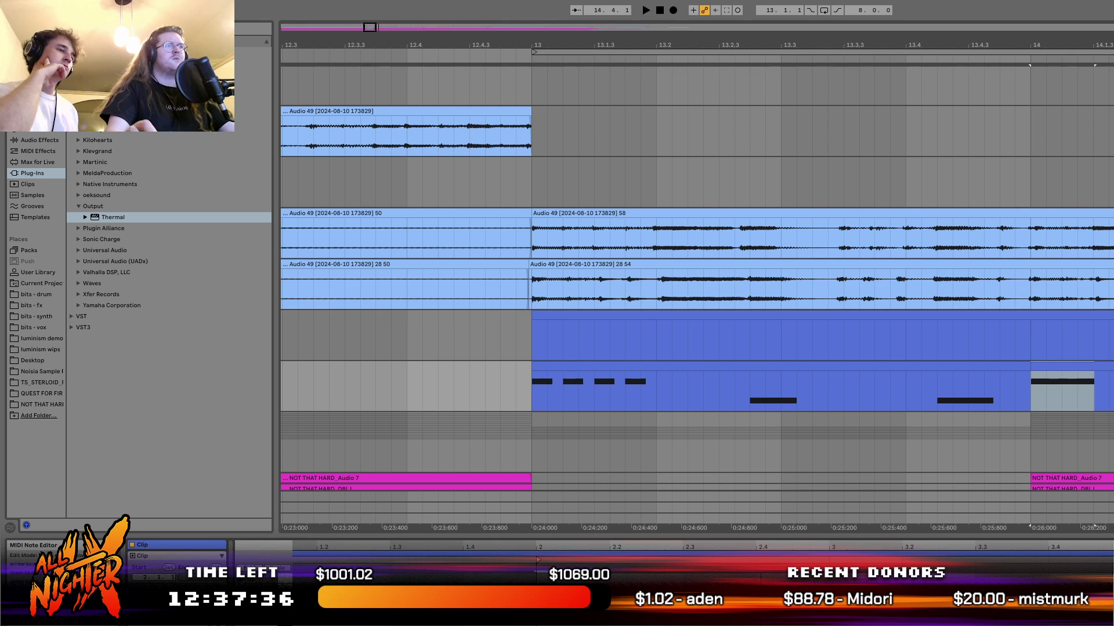
{"action": "key", "text": "space"}
{"action": "key", "text": "space"}
{"action": "key", "text": "shift+Right"}
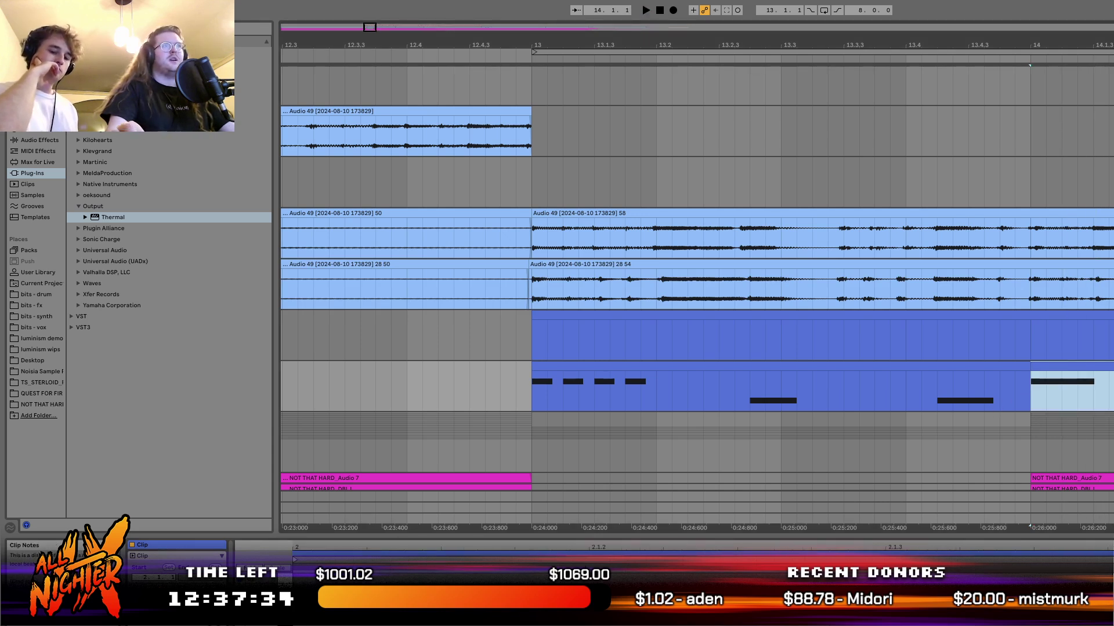
Copy the four repeated notes from the first beat of bar 13 to the first beat of bar 14 and play them.
{"action": "left_click", "coordinate": [529, 399]}
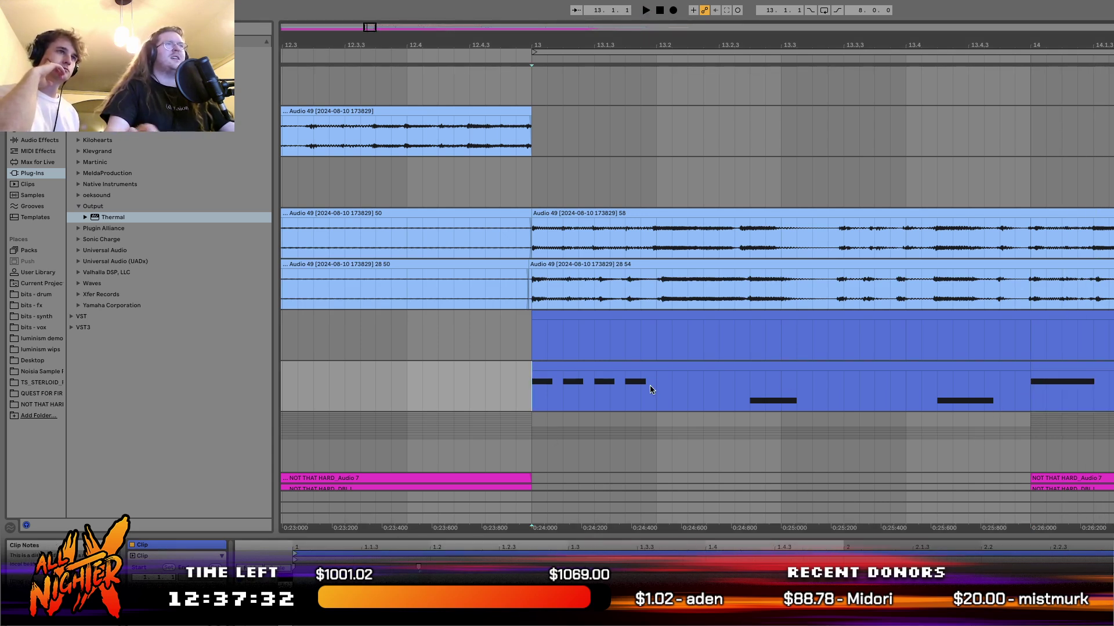
{"action": "left_click_drag", "start_coordinate": [650, 390], "coordinate": [498, 390]}
{"action": "key", "text": "ctrl+d"}
{"action": "key", "text": "space"}
{"action": "left_click", "coordinate": [848, 355]}
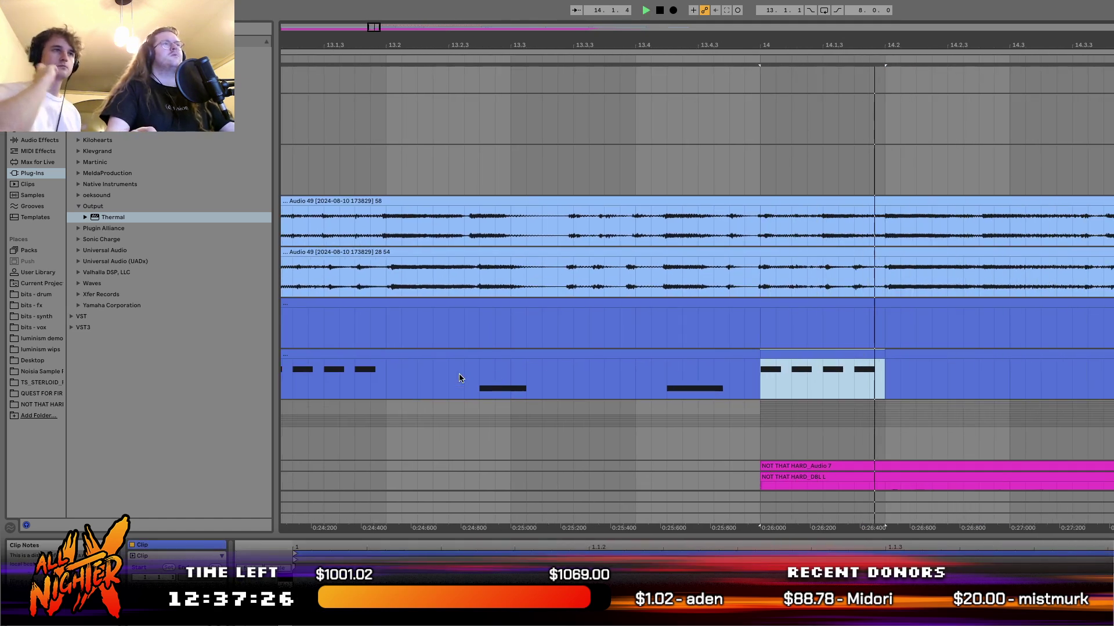
Add a note at 14.2.4, pitched below the low notes of bar 13, and play it.
{"action": "left_click", "coordinate": [384, 385]}
{"action": "left_click", "coordinate": [432, 350]}
{"action": "key", "text": "ctrl+c"}
{"action": "left_click", "coordinate": [885, 380]}
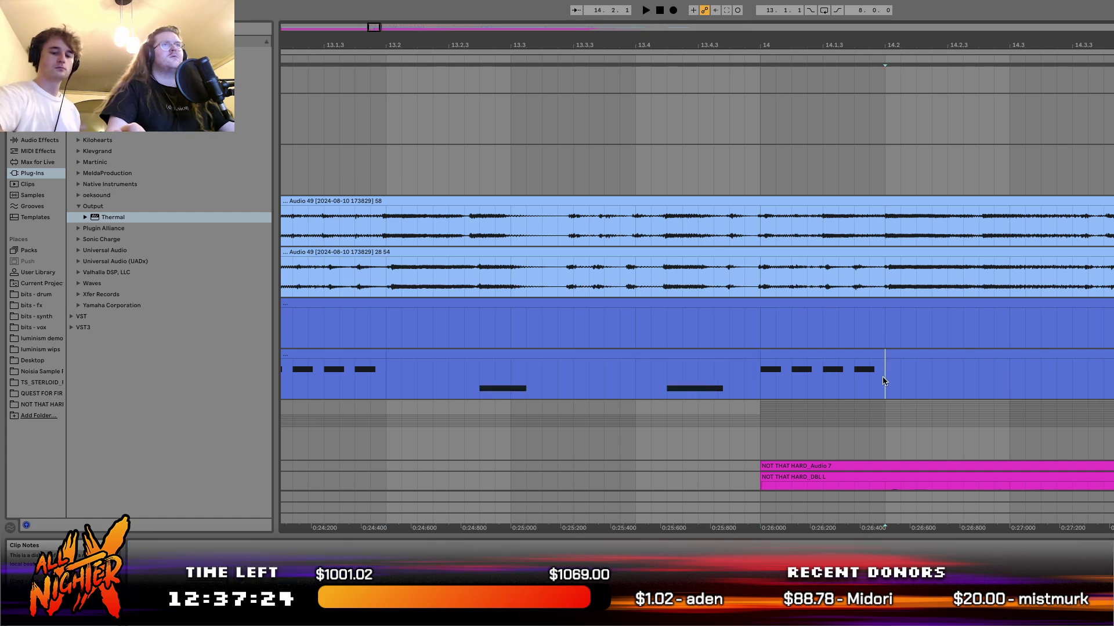
{"action": "key", "text": "ctrl+v"}
{"action": "left_click", "coordinate": [663, 571]}
{"action": "key", "text": "Down"}
{"action": "key", "text": "Down"}
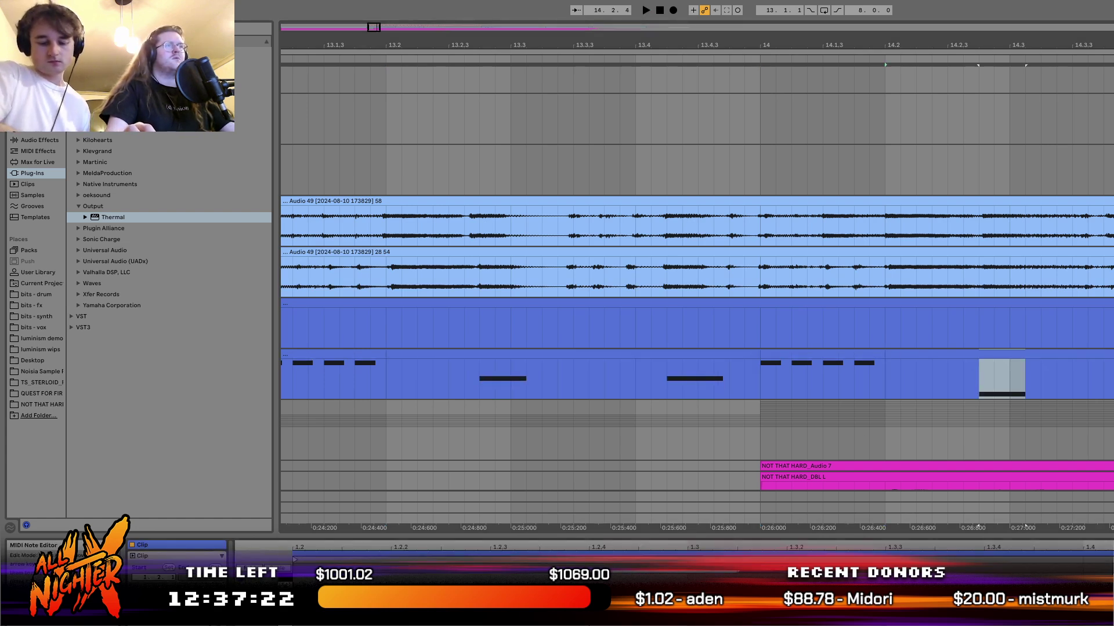
{"action": "key", "text": "Up"}
{"action": "key", "text": "space"}
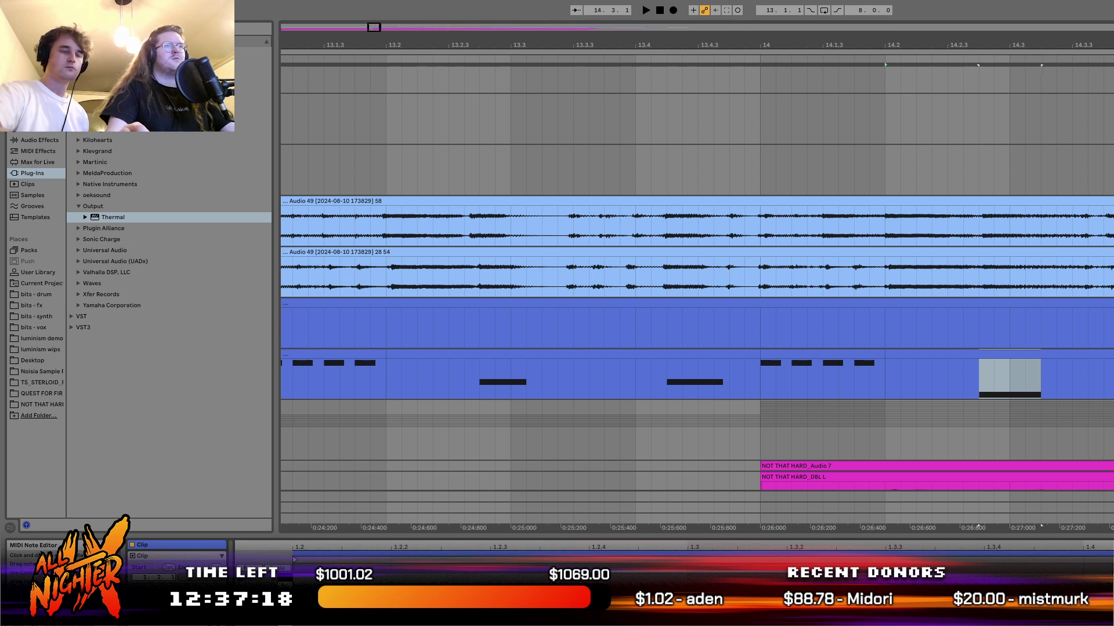
Lengthen the low note at 14.2.4 to about two and a half sixteenths and add a high note at 14.4.2.
{"action": "key", "text": "shift+Right"}
{"action": "key", "text": "space"}
{"action": "key", "text": "space"}
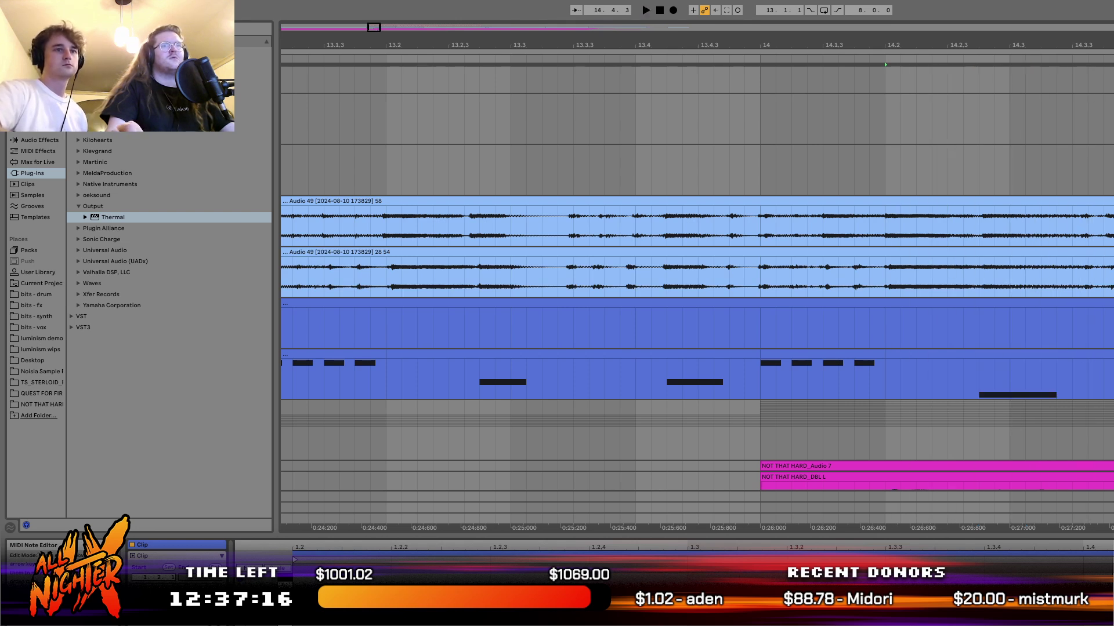
{"action": "key", "text": "space"}
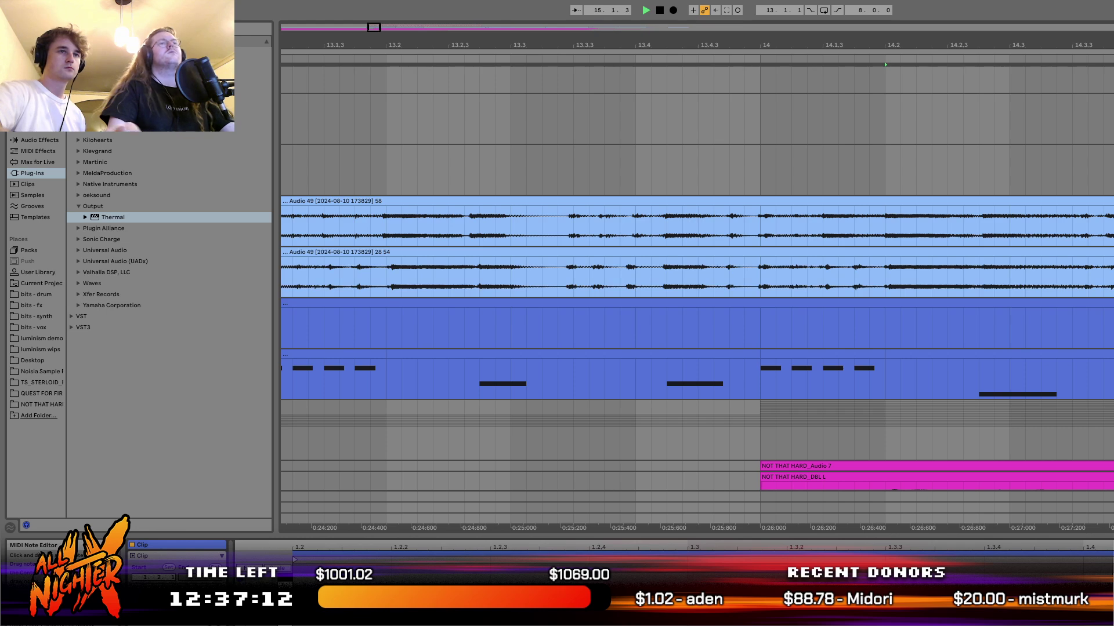
Duplicate the two-bar sub phrase of bars 13 and 14 into bars 15 and 16 and play it.
{"action": "scroll", "coordinate": [1047, 326], "scroll_direction": "down", "scroll_amount": 5}
{"action": "left_click_drag", "start_coordinate": [738, 388], "coordinate": [1110, 382]}
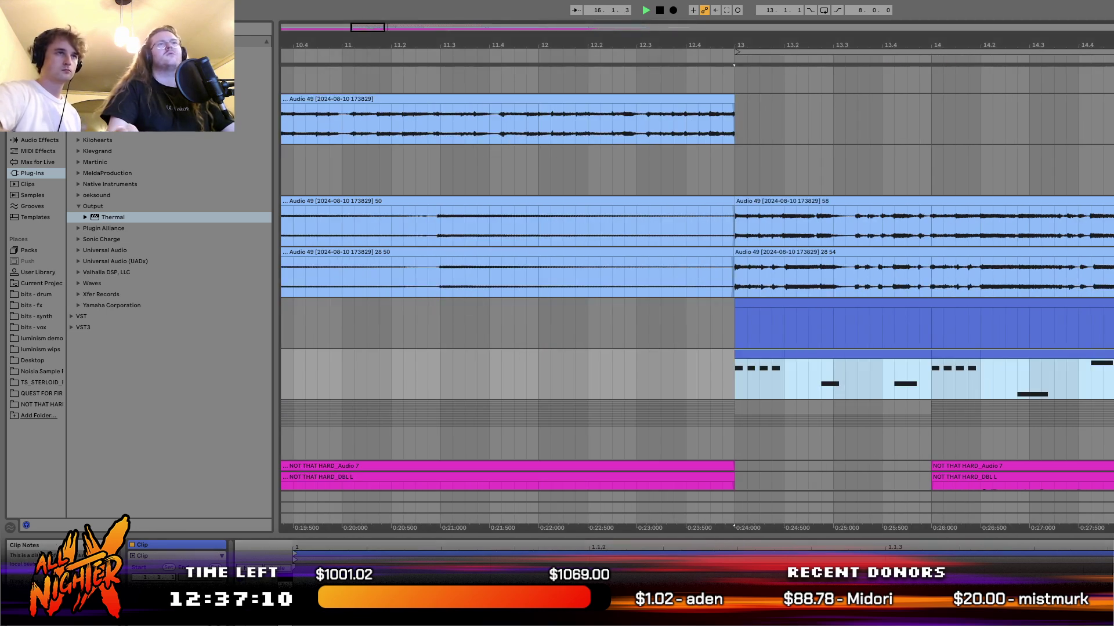
{"action": "scroll", "coordinate": [697, 278], "scroll_direction": "right", "scroll_amount": 5}
{"action": "left_click_drag", "start_coordinate": [726, 369], "coordinate": [1111, 369]}
{"action": "key", "text": "space"}
{"action": "key", "text": "space"}
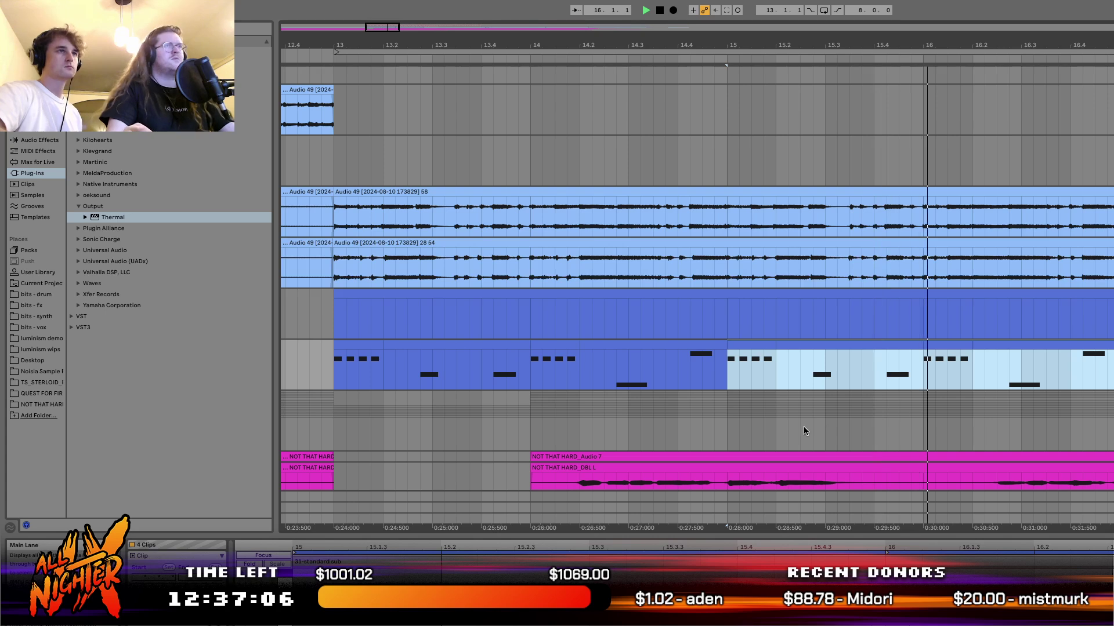
{"action": "scroll", "coordinate": [803, 426], "scroll_direction": "right", "scroll_amount": 3}
{"action": "key", "text": "space"}
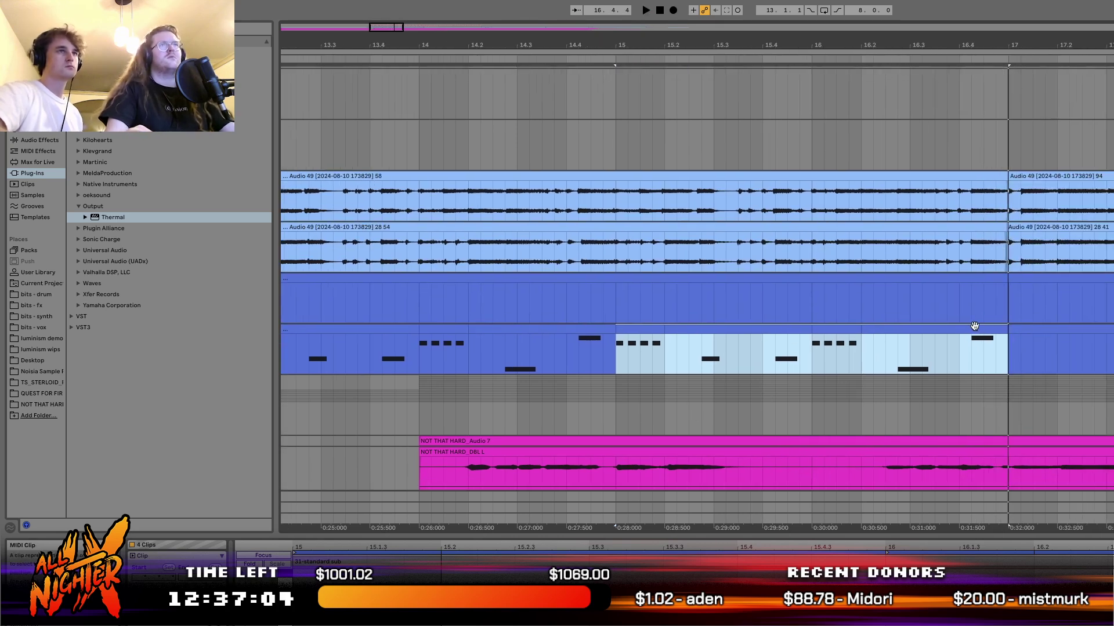
Try raising the note at 16.2.4 above the rest of the phrase and undo it.
{"action": "left_click", "coordinate": [880, 333]}
{"action": "left_click_drag", "start_coordinate": [707, 609], "coordinate": [707, 574]}
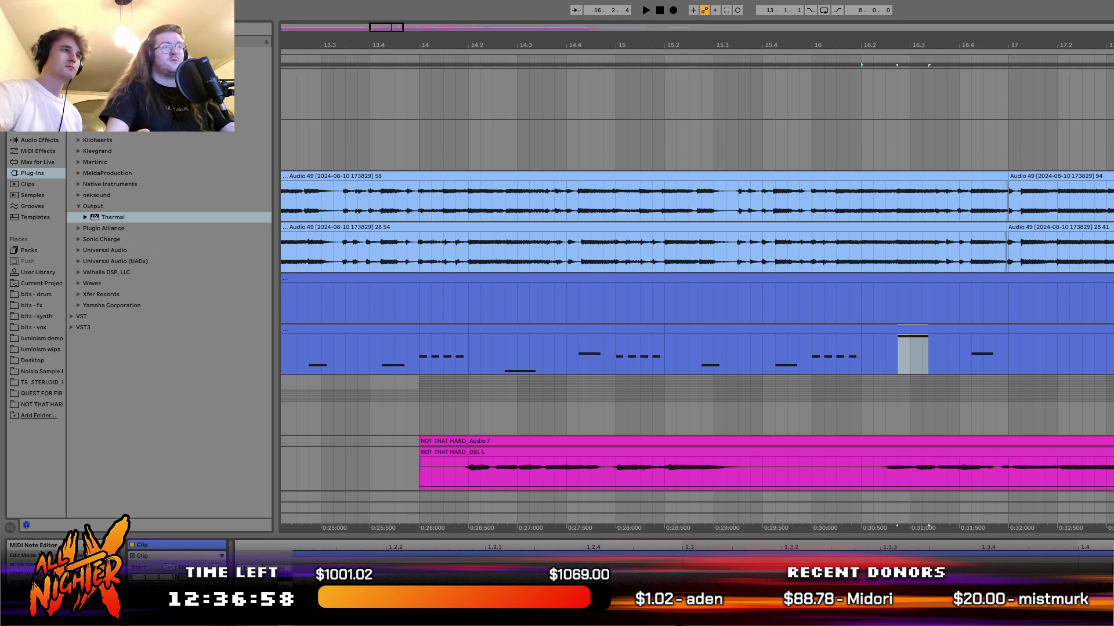
{"action": "key", "text": "ctrl+z"}
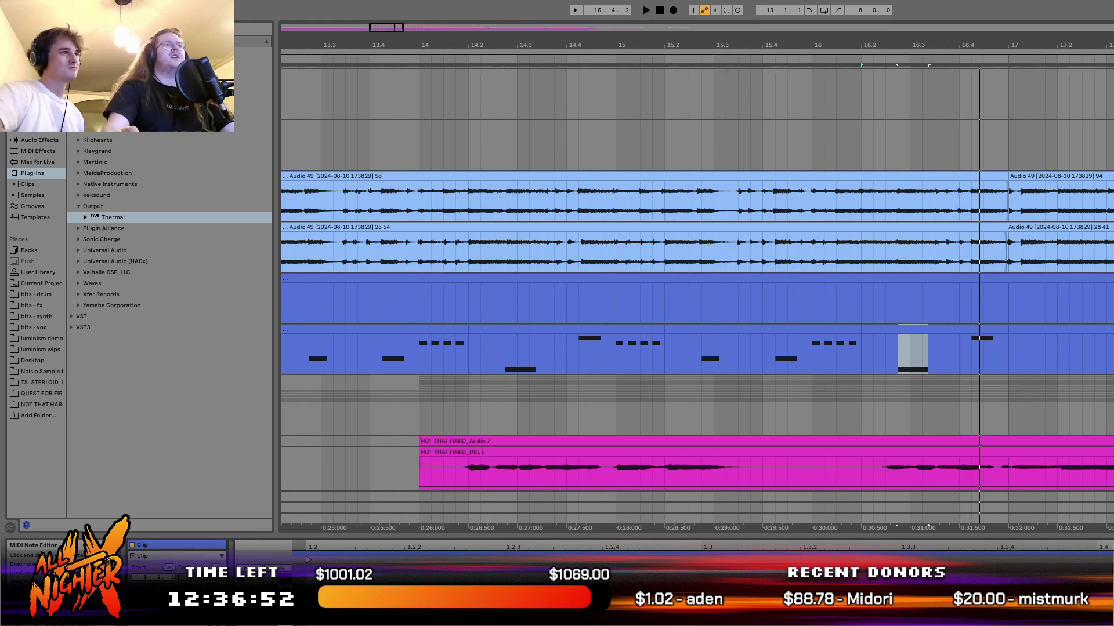
Lower the note at 16.2.4, drop the high note at 16.4.2 to the same pitch, and play the result.
{"action": "key", "text": "space"}
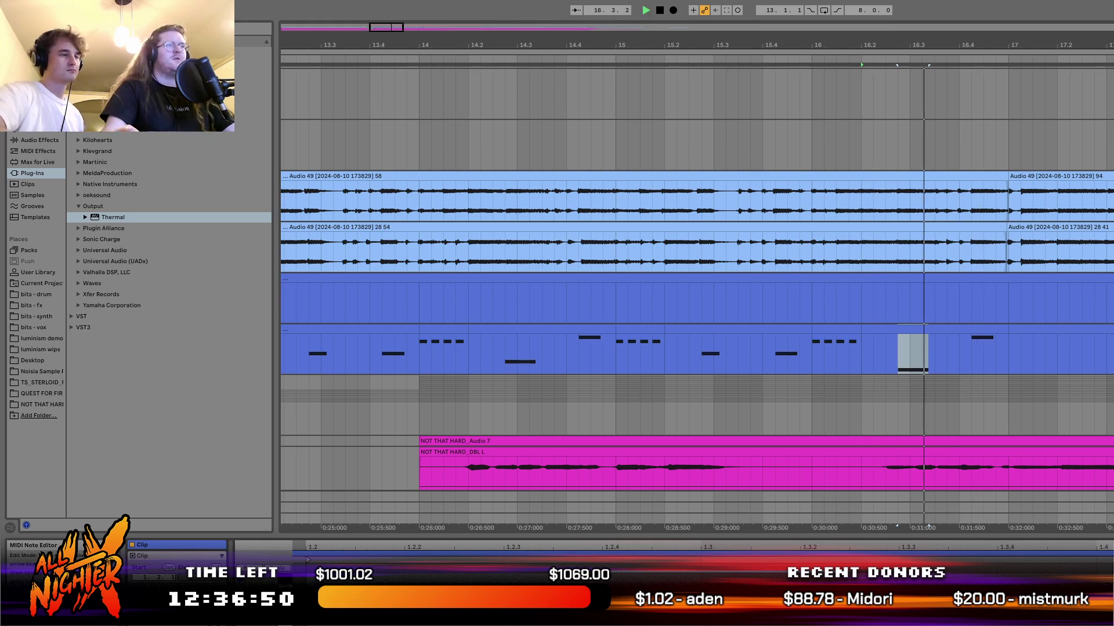
{"action": "left_click", "coordinate": [982, 337]}
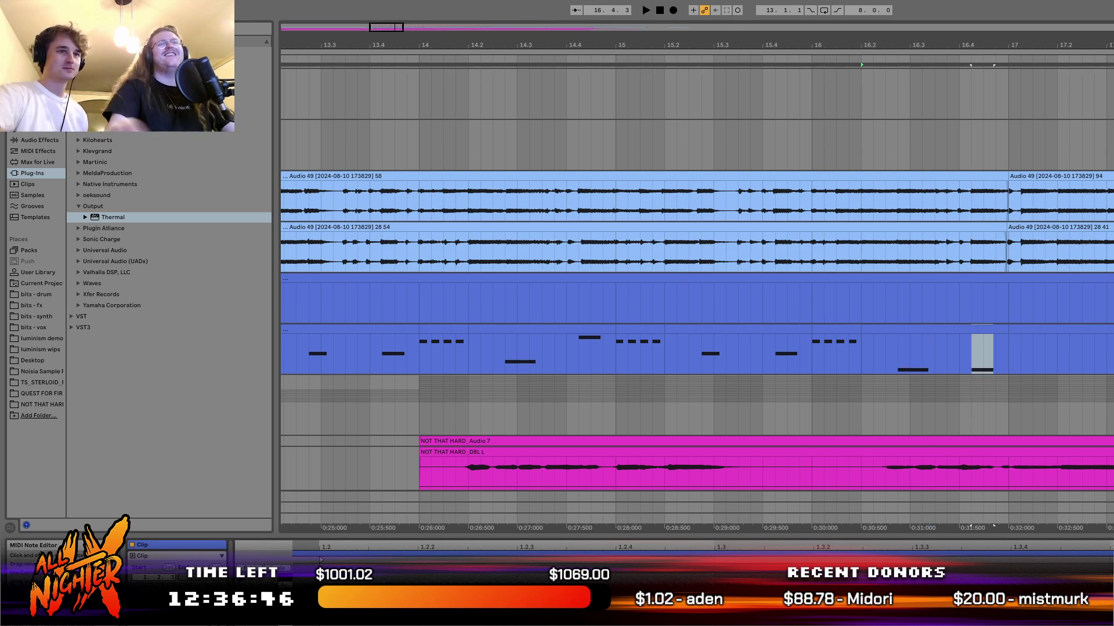
{"action": "key", "text": "space"}
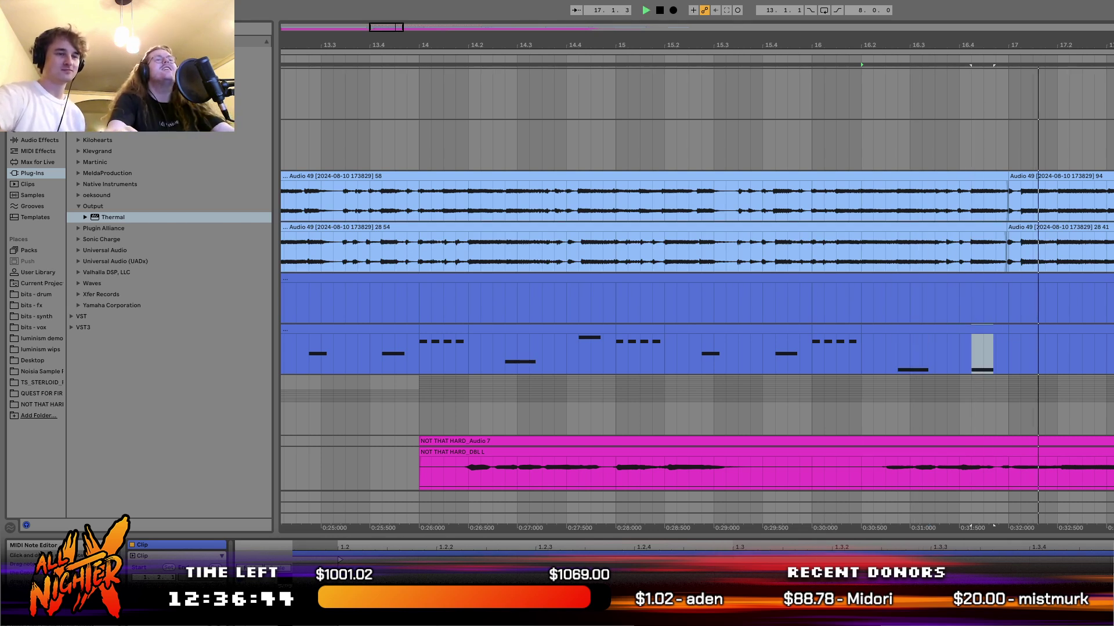
{"action": "key", "text": "space"}
Add three short low notes at 16.3.3, 16.3.4 and 16.4.1 between the two low notes and play them.
{"action": "double_click", "coordinate": [980, 571]}
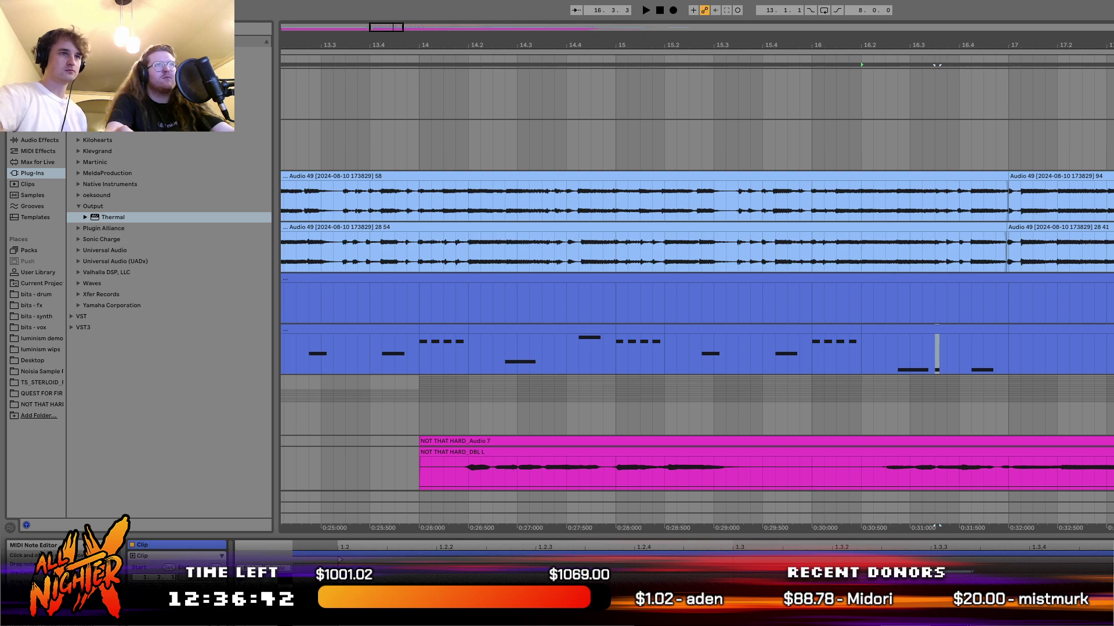
{"action": "scroll", "coordinate": [972, 392], "scroll_direction": "up", "scroll_amount": 4}
{"action": "key", "text": "super+d"}
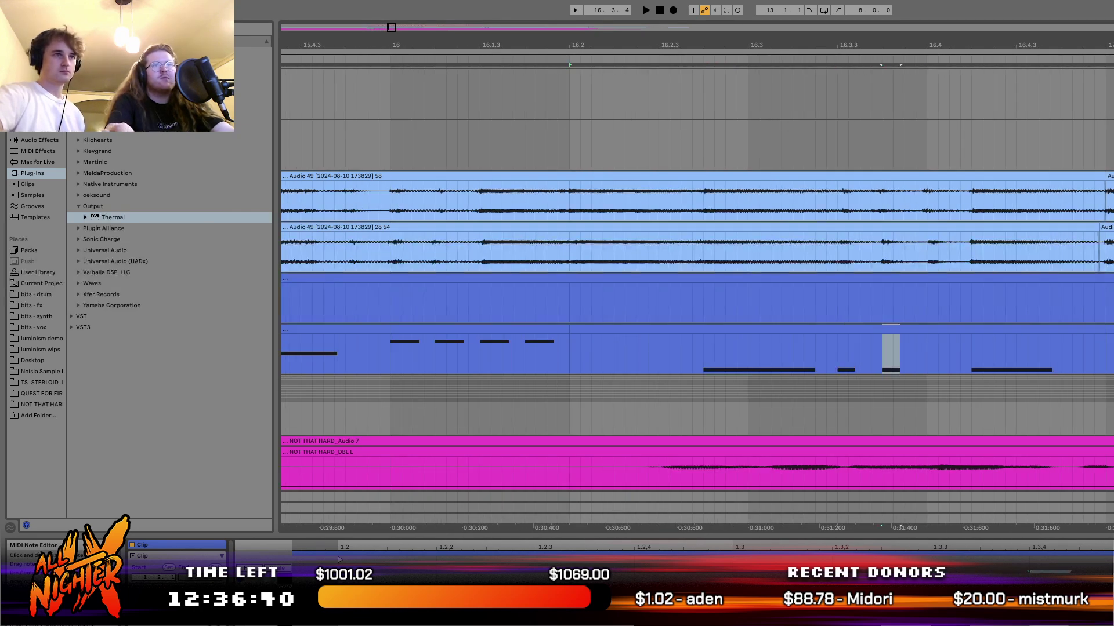
{"action": "key", "text": "super+d"}
{"action": "key", "text": "space"}
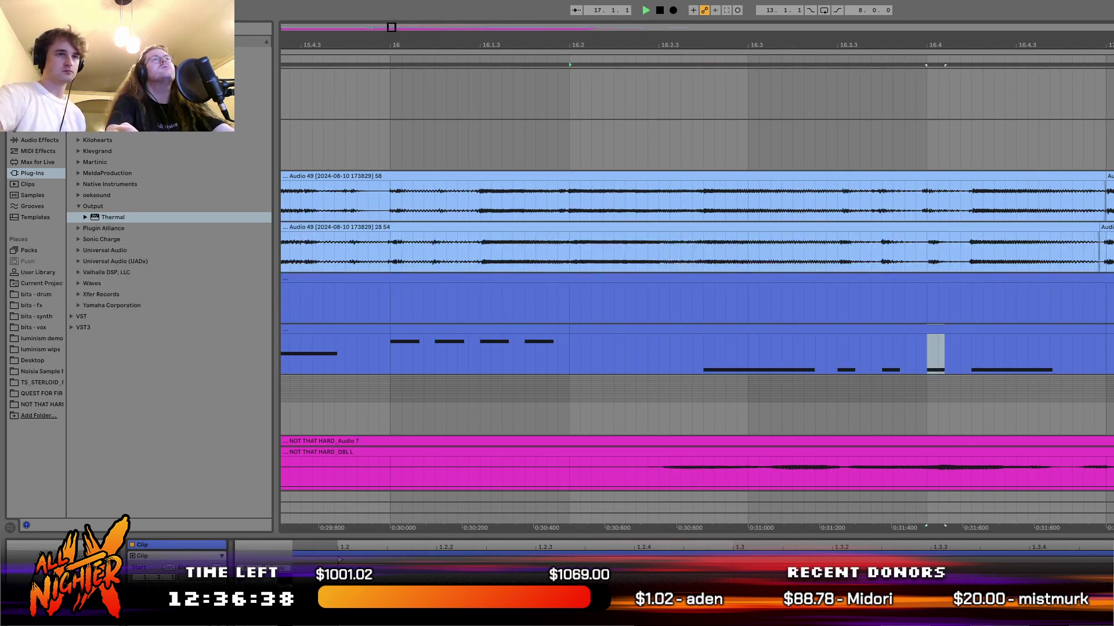
Copy the four-bar sub phrase of bars 13 to 16 into the empty MIDI clip on the track above and play both.
{"action": "key", "text": "ctrl+alt+l"}
{"action": "scroll", "coordinate": [943, 405], "scroll_direction": "down", "scroll_amount": 5}
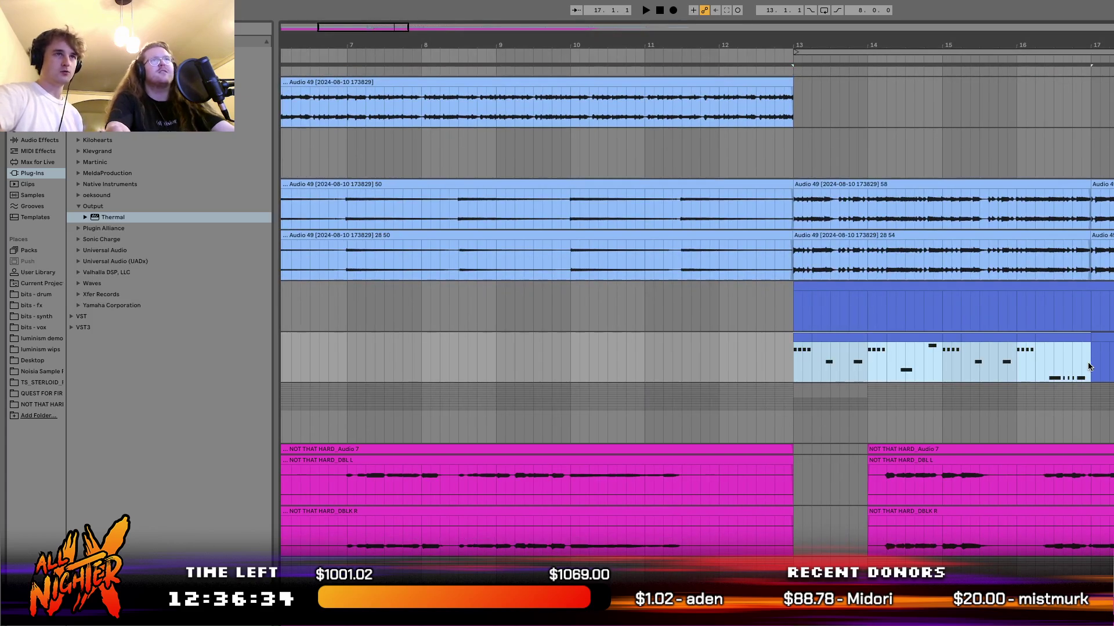
{"action": "left_click", "coordinate": [884, 285]}
{"action": "key", "text": "super+v"}
{"action": "key", "text": "space"}
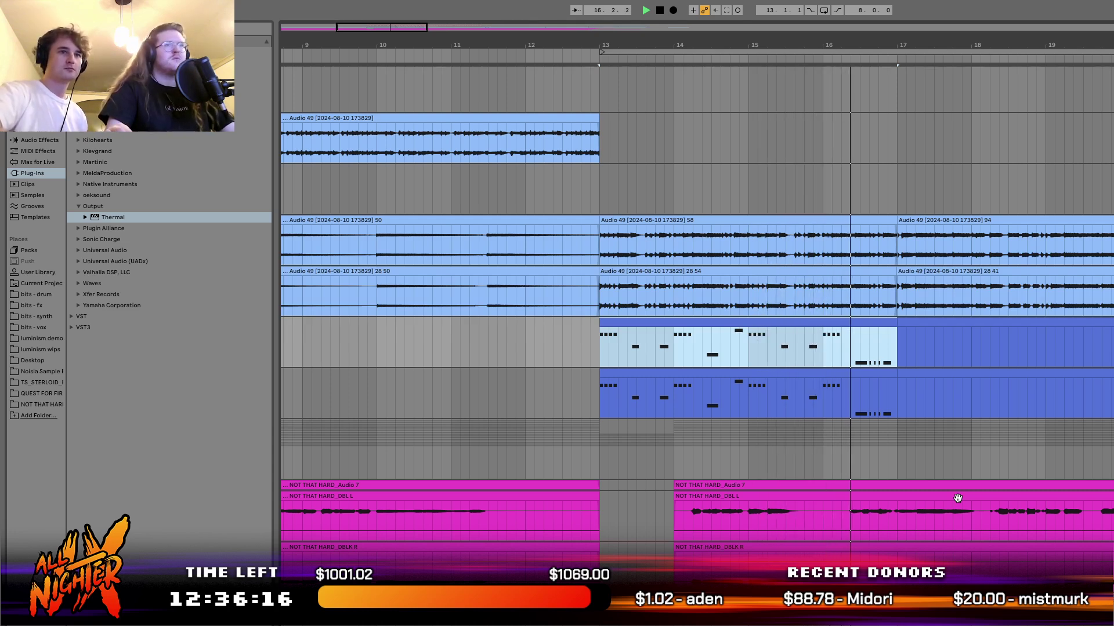
Try repeating the four-bar phrase from bar 17 on the lower MIDI track and undo the paste.
{"action": "key", "text": "space"}
{"action": "left_click", "coordinate": [883, 372]}
{"action": "left_click", "coordinate": [898, 390]}
{"action": "key", "text": "super+v"}
{"action": "double_click", "coordinate": [907, 384]}
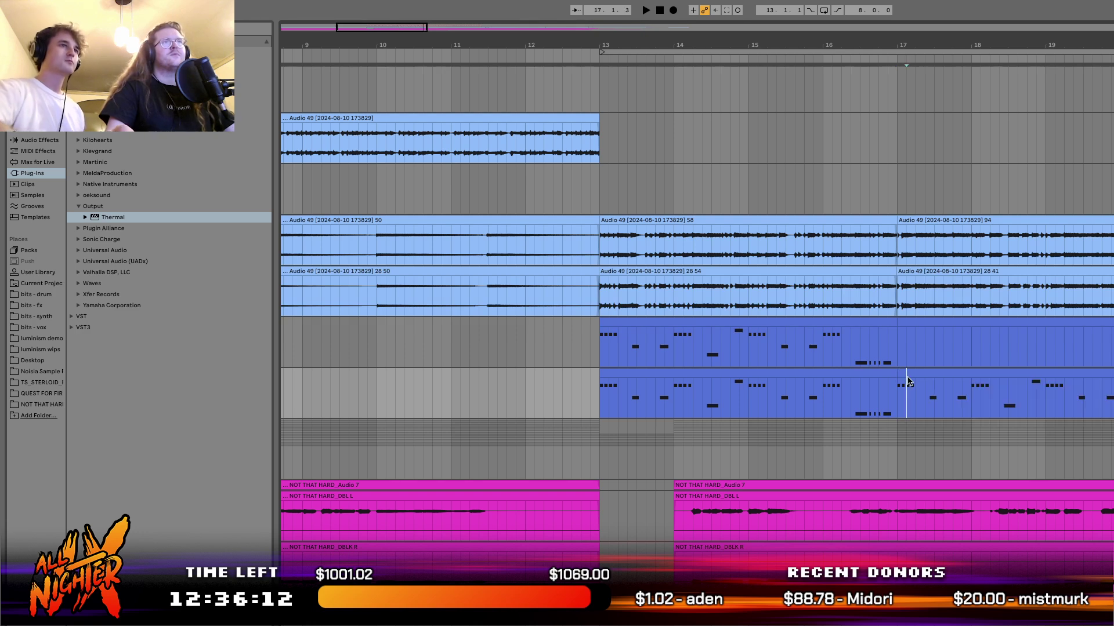
{"action": "key", "text": "super+z"}
{"action": "key", "text": "super+shift+z"}
{"action": "key", "text": "super+z"}
Play bar 17 against the audio and place a short sub note at 17.1.3 on the lower MIDI track.
{"action": "key", "text": "space"}
{"action": "scroll", "coordinate": [378, 557], "scroll_direction": "up", "scroll_amount": 3}
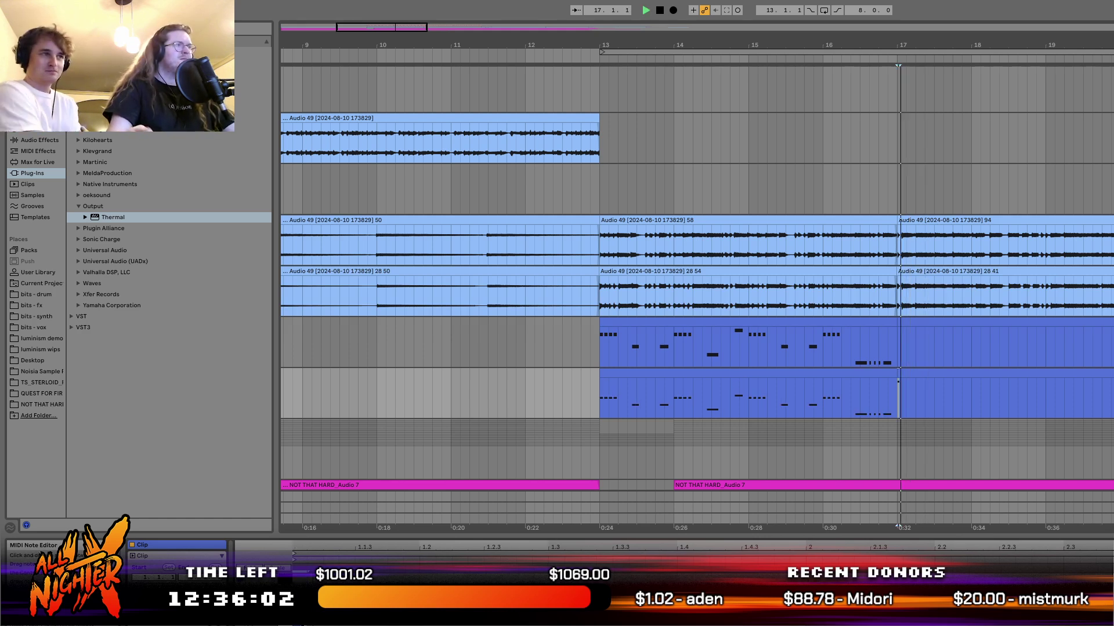
{"action": "key", "text": "space"}
{"action": "left_click", "coordinate": [909, 400]}
{"action": "key", "text": "space"}
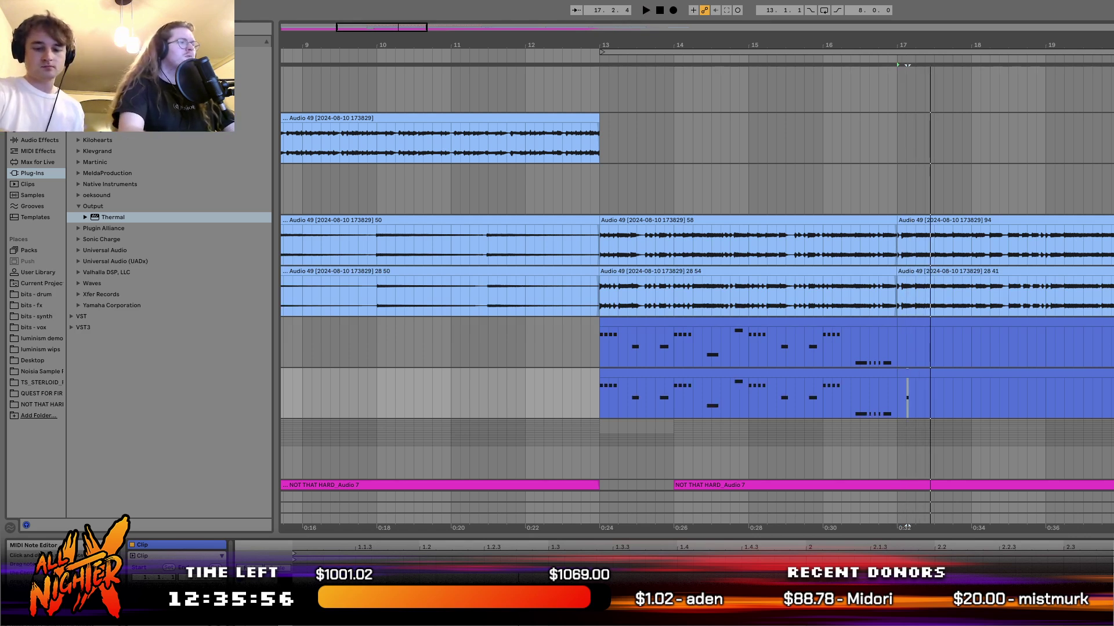
Raise the first note of bar 17, start it at 17.1.2 and extend it to 17.2, playing it between changes.
{"action": "key", "text": "shift+Up"}
{"action": "key", "text": "space"}
{"action": "key", "text": "shift+Right"}
{"action": "key", "text": "space"}
{"action": "key", "text": "space"}
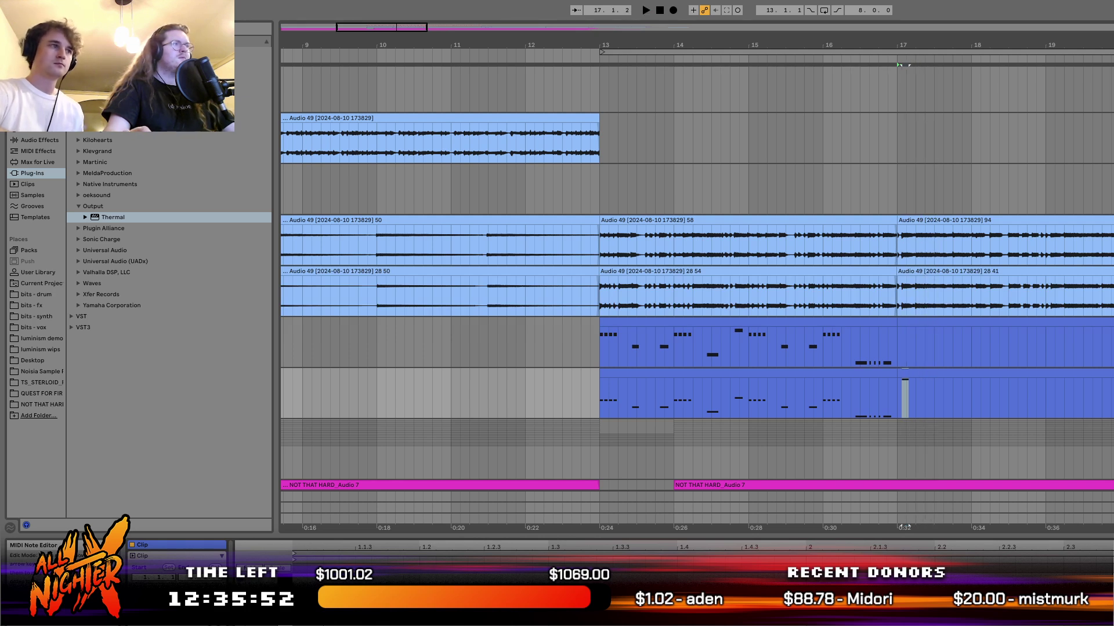
{"action": "key", "text": "space"}
{"action": "key", "text": "space"}
{"action": "key", "text": "space"}
{"action": "key", "text": "shift+Right"}
{"action": "key", "text": "space"}
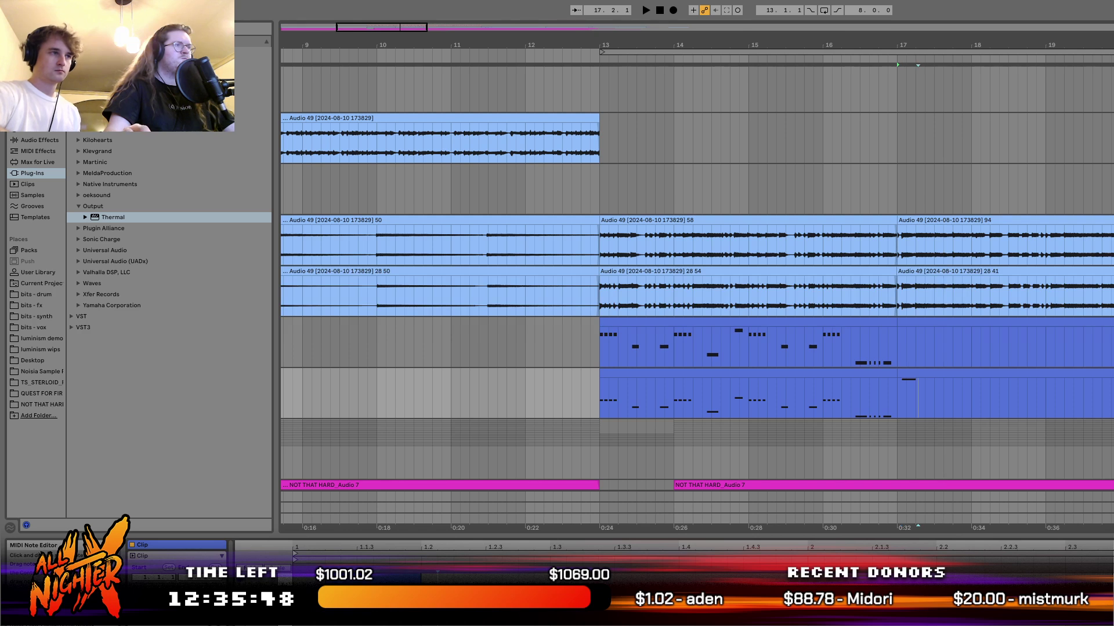
Add a lower note at 17.2, about three sixteenths long, and play the start of bar 17.
{"action": "key", "text": "shift+Right"}
{"action": "key", "text": "shift+Right"}
{"action": "key", "text": "shift+Right"}
{"action": "key", "text": "shift+Right"}
{"action": "key", "text": "shift+Left"}
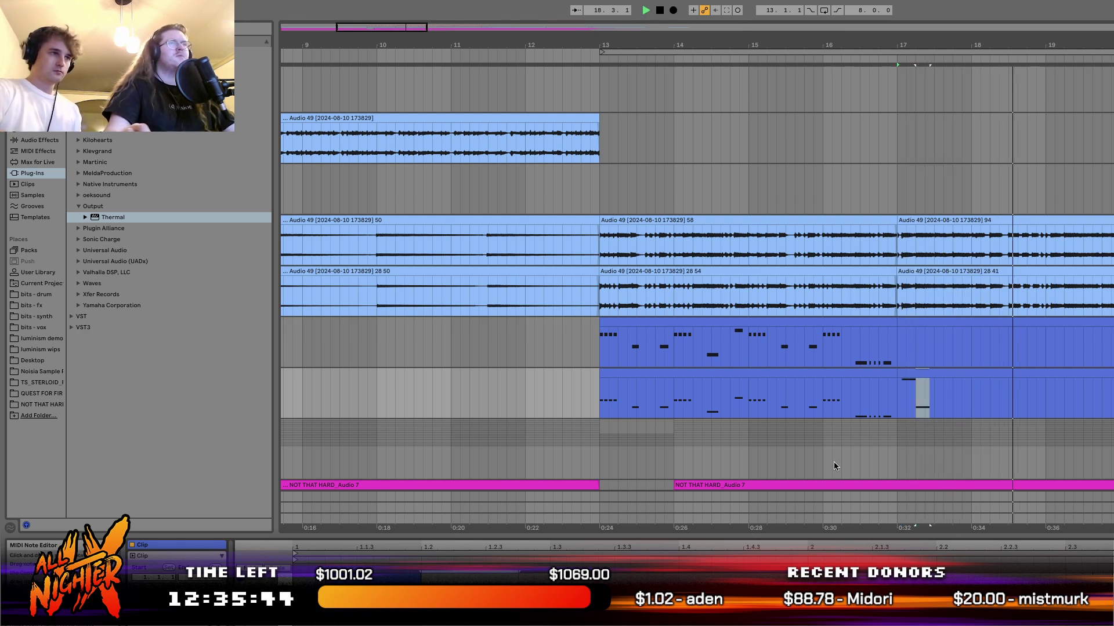
{"action": "key", "text": "space"}
{"action": "key", "text": "space"}
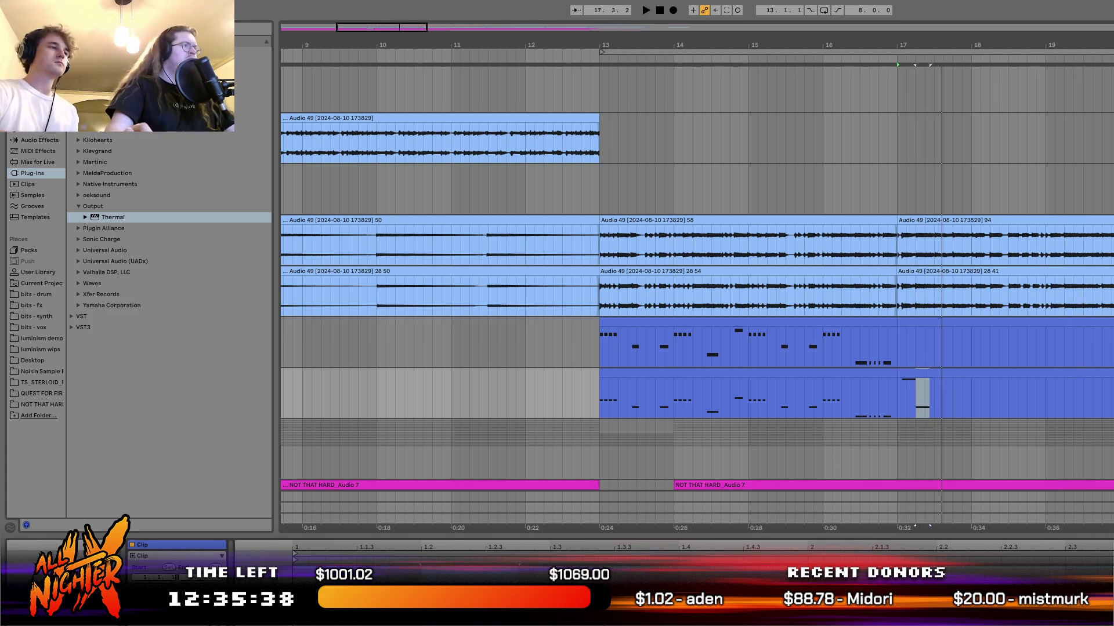
{"action": "left_click", "coordinate": [422, 580]}
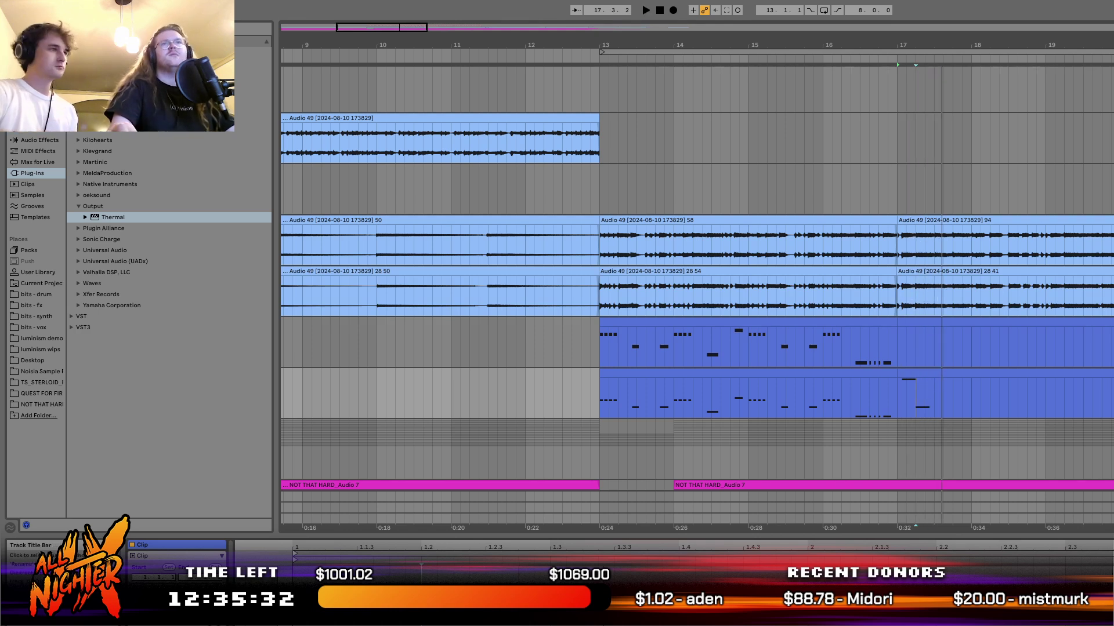
{"action": "key", "text": "super+alt+l"}
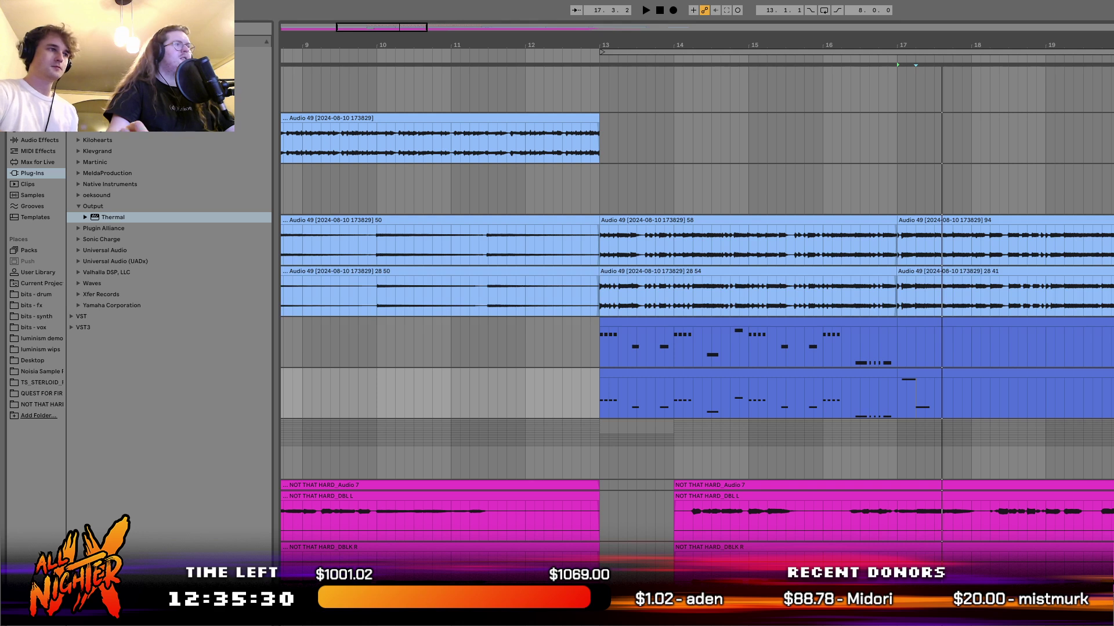
Close the FM8 window, open the bar 17 clip on the lower MIDI track and play it against the audio.
{"action": "key", "text": "super+alt+p"}
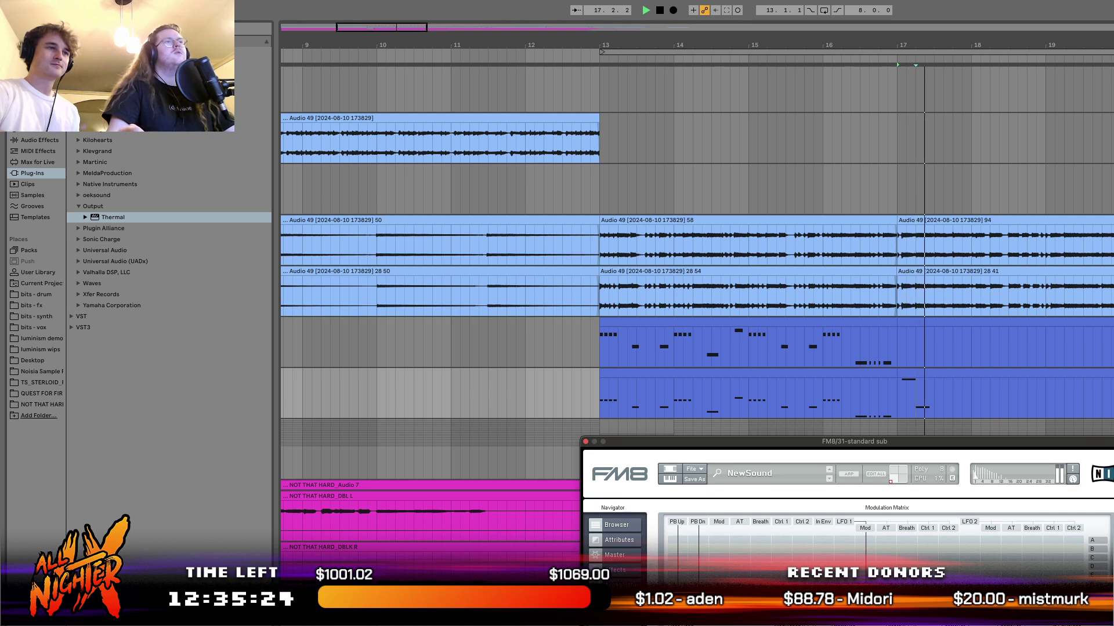
{"action": "left_click", "coordinate": [585, 442]}
{"action": "double_click", "coordinate": [930, 372]}
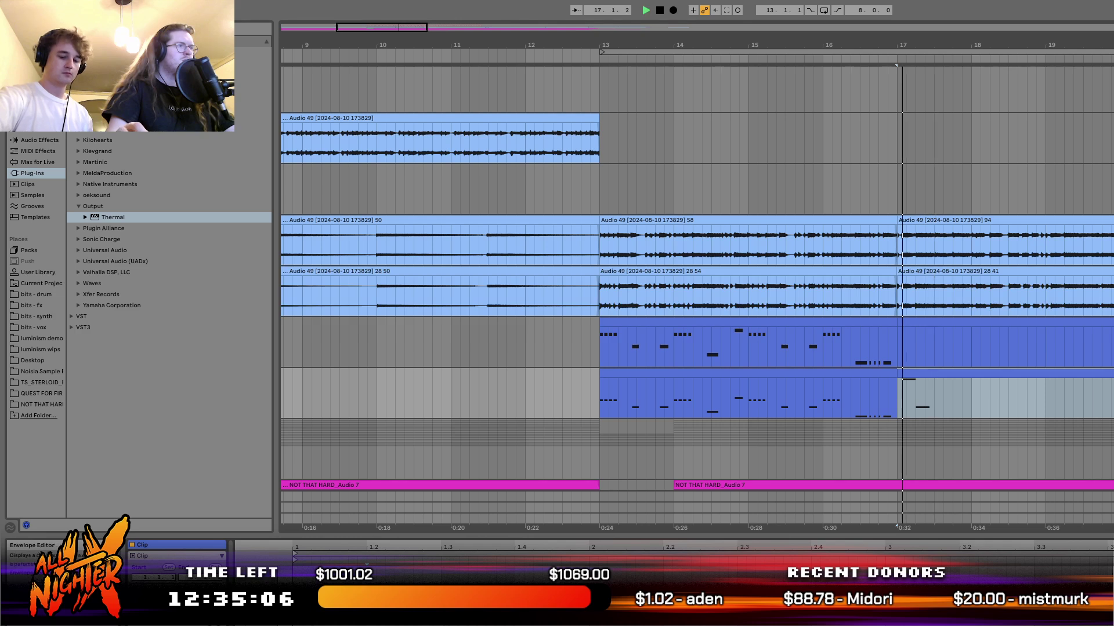
{"action": "key", "text": "space"}
{"action": "key", "text": "space"}
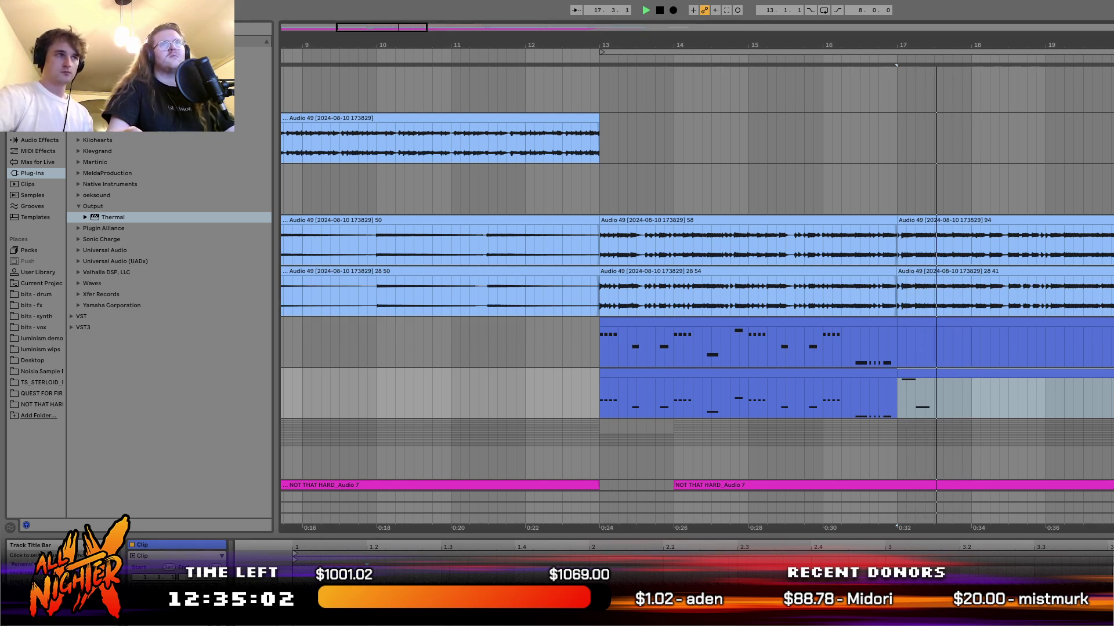
{"action": "key", "text": "space"}
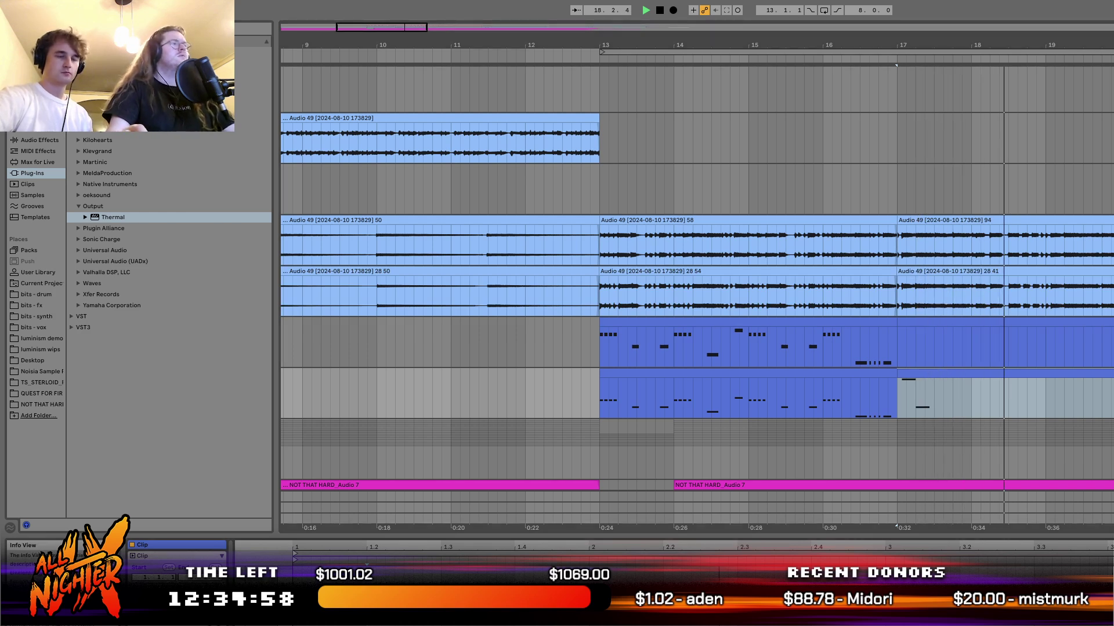
{"action": "key", "text": "super+z"}
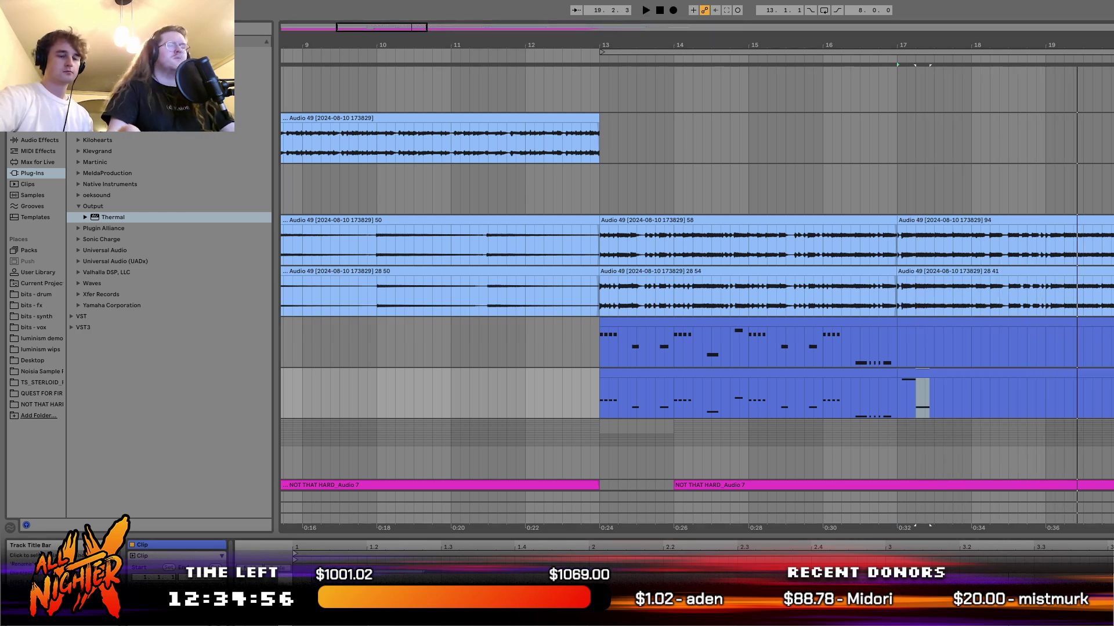
{"action": "key", "text": "space"}
Consolidate bars 17 and 18 of the lower MIDI track into one clip and duplicate it to bar 19.
{"action": "left_click_drag", "start_coordinate": [897, 410], "coordinate": [1044, 405]}
{"action": "key", "text": "super+j"}
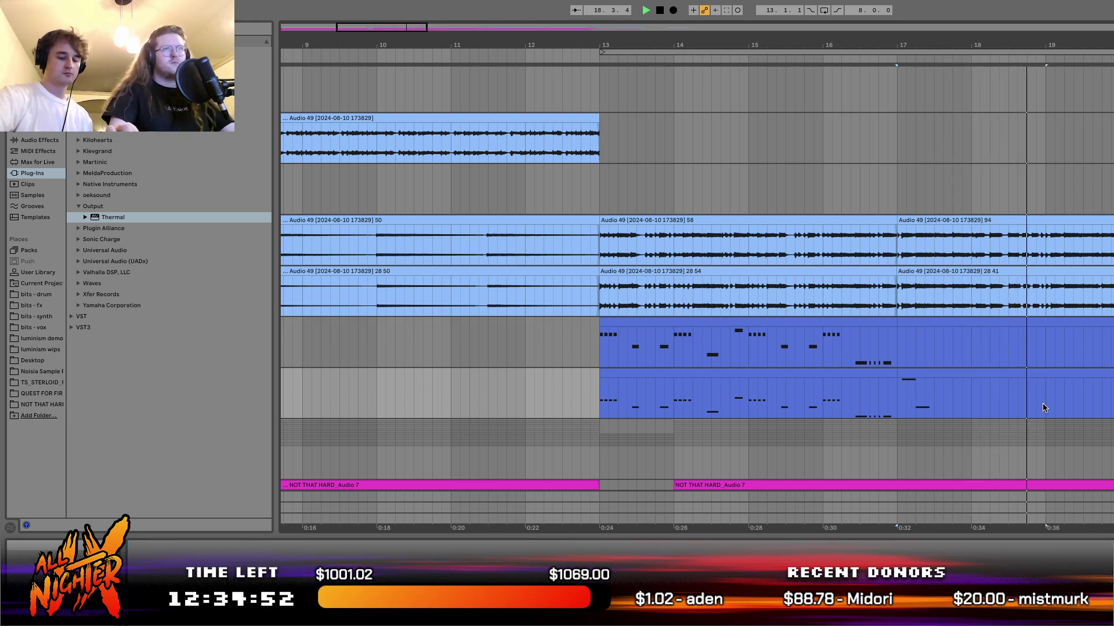
{"action": "key", "text": "super+d"}
{"action": "key", "text": "space"}
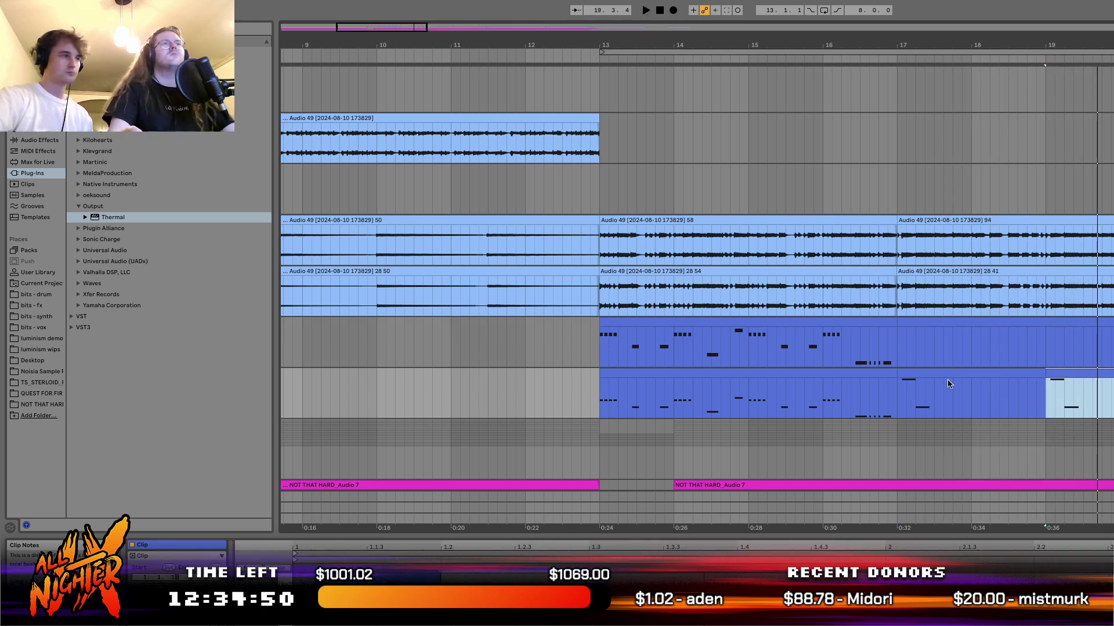
Add a note at 17.4, about three sixteenths long, at the pitch of the 17.2 note and play from bar 17.
{"action": "left_click", "coordinate": [943, 380]}
{"action": "left_click", "coordinate": [942, 372]}
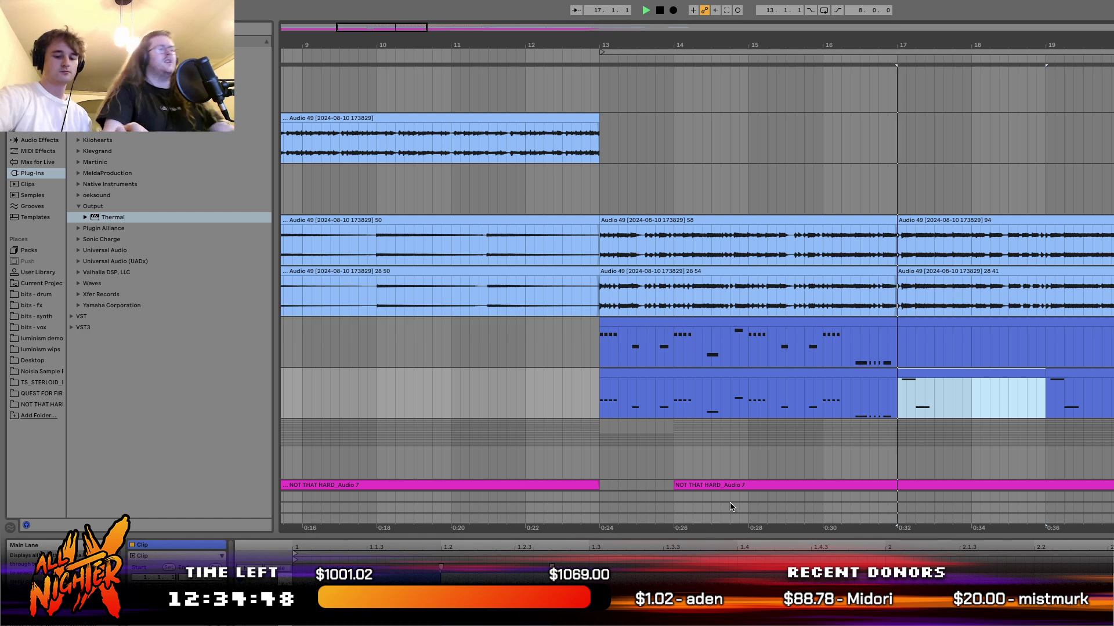
{"action": "left_click", "coordinate": [933, 397]}
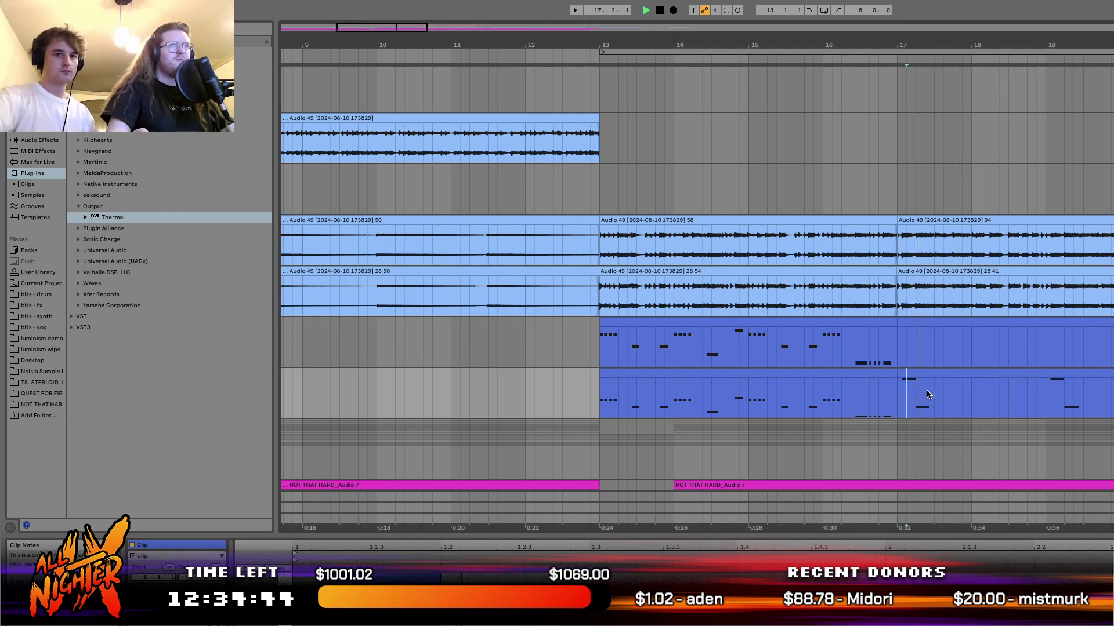
{"action": "key", "text": "ctrl+z"}
{"action": "left_click", "coordinate": [953, 406]}
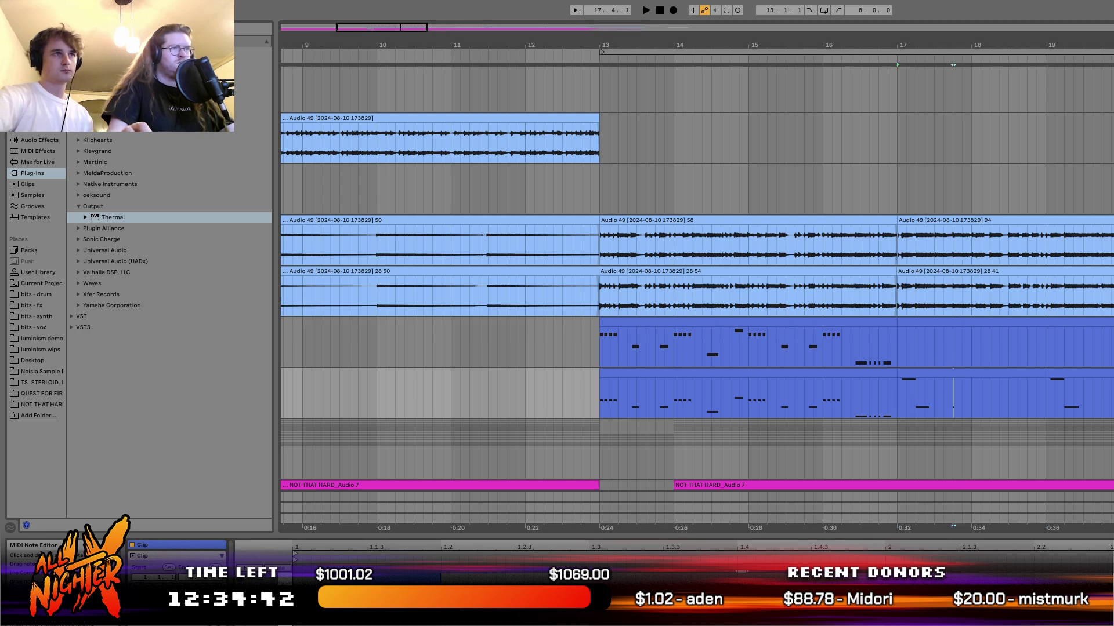
{"action": "left_click", "coordinate": [897, 411]}
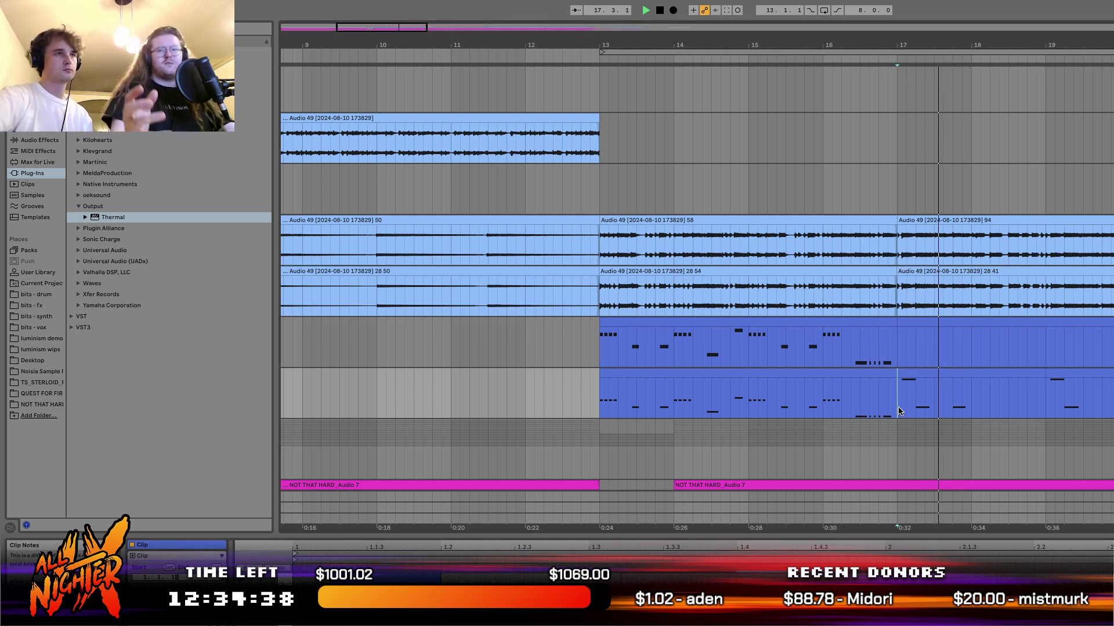
{"action": "key", "text": "space"}
{"action": "key", "text": "space"}
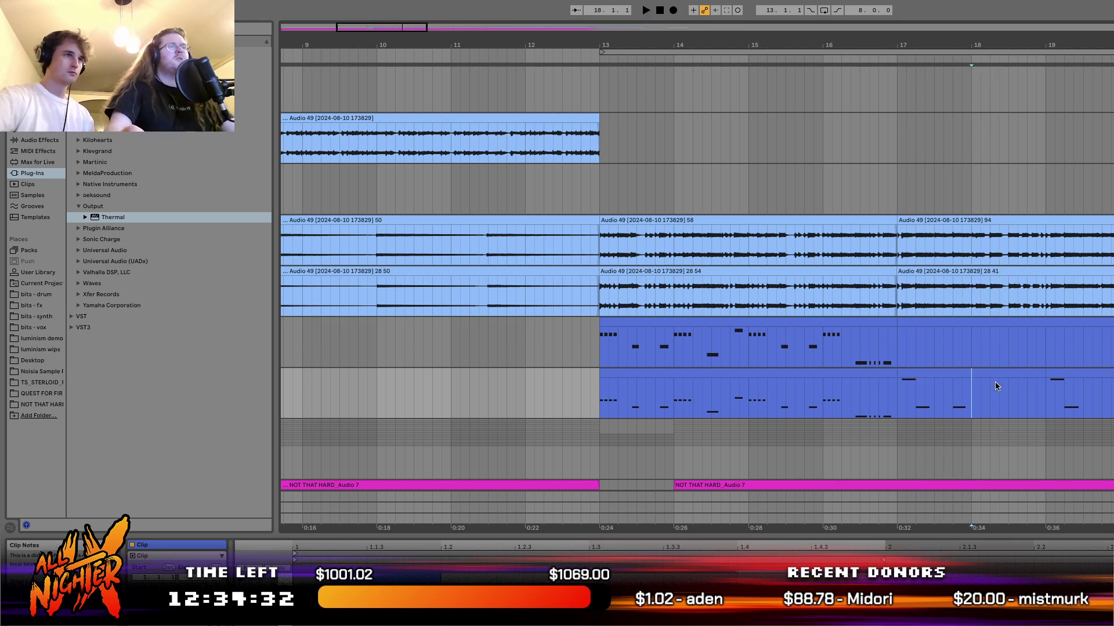
Split the lower MIDI clip at bar 18 and place a low note at 18.1.2, about three sixteenths long, after playing the passage.
{"action": "left_click_drag", "start_coordinate": [989, 398], "coordinate": [992, 371]}
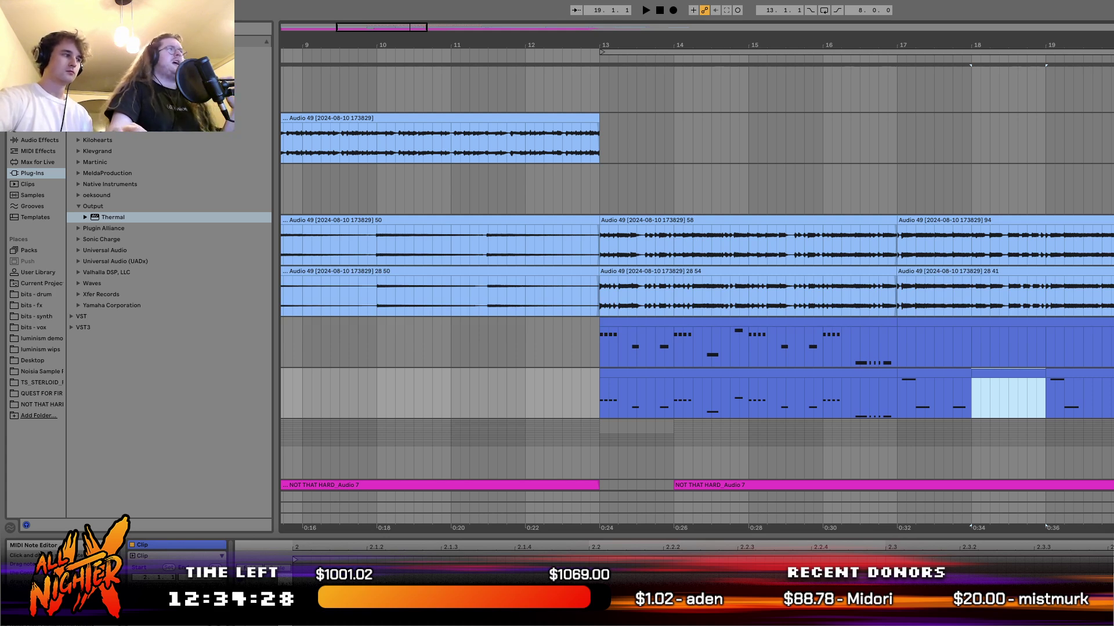
{"action": "key", "text": "space"}
{"action": "key", "text": "space"}
{"action": "key", "text": "space"}
{"action": "key", "text": "space"}
{"action": "left_click", "coordinate": [977, 398]}
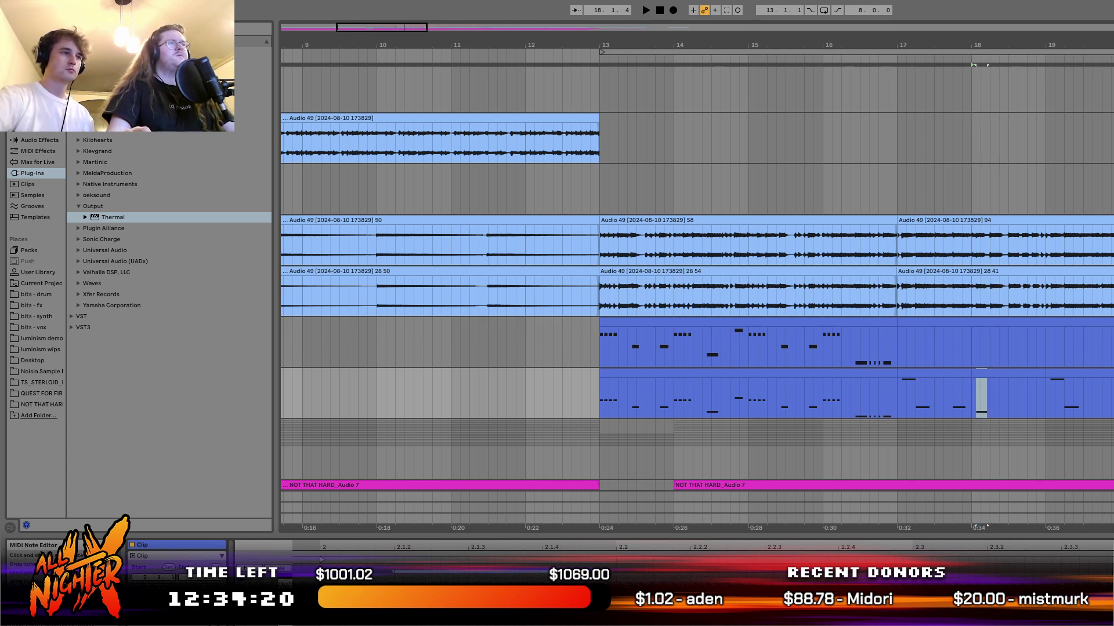
Add a higher note at 18.2, about two sixteenths long, and play the phrase back.
{"action": "left_click", "coordinate": [990, 398]}
{"action": "key", "text": "super+v"}
{"action": "key", "text": "space"}
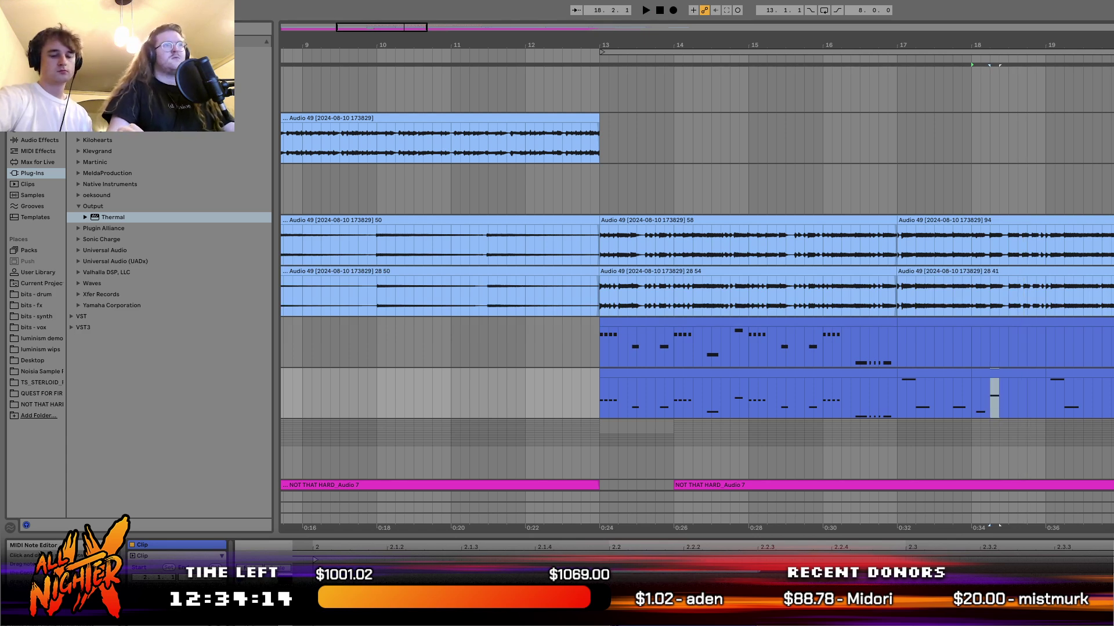
{"action": "key", "text": "space"}
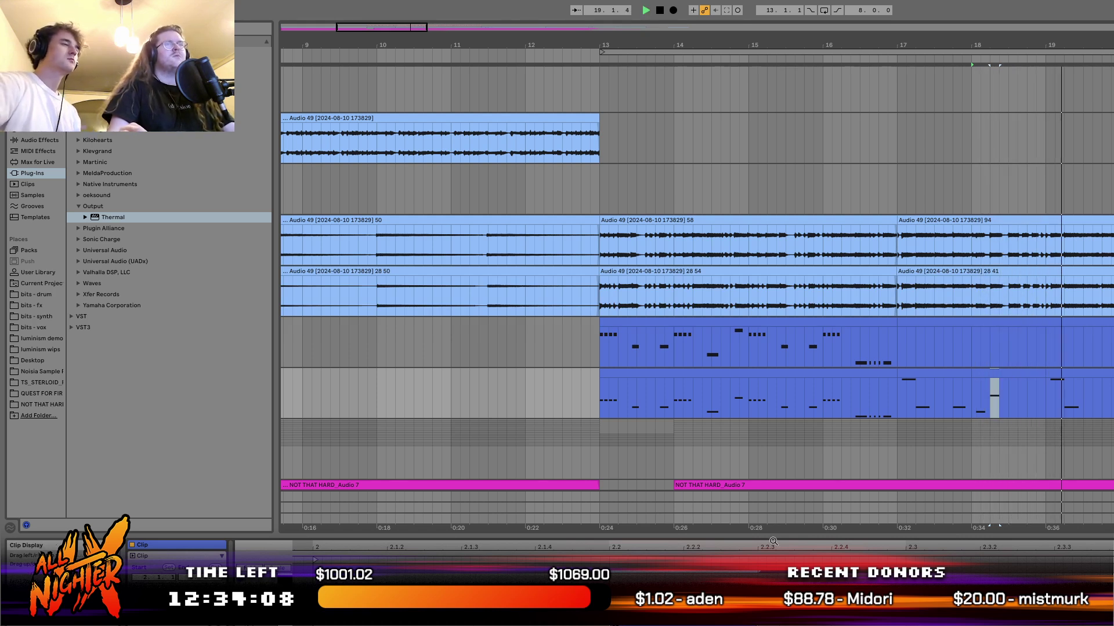
{"action": "left_click", "coordinate": [581, 417]}
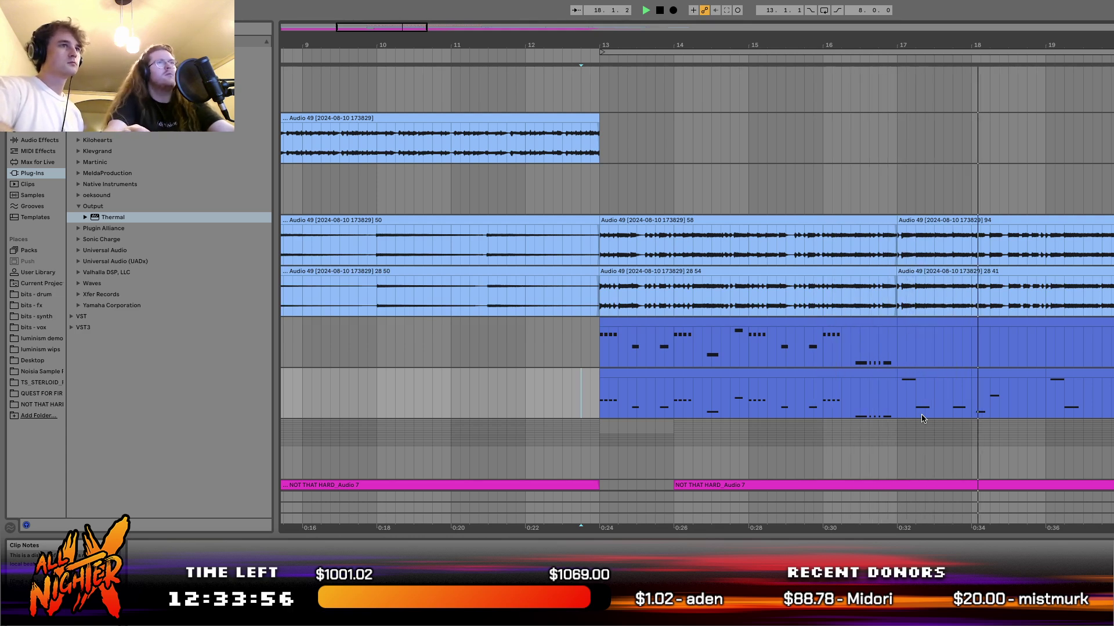
Try raising the note at 18.2 slightly and play bar 18.
{"action": "left_click_drag", "start_coordinate": [973, 406], "coordinate": [1044, 406]}
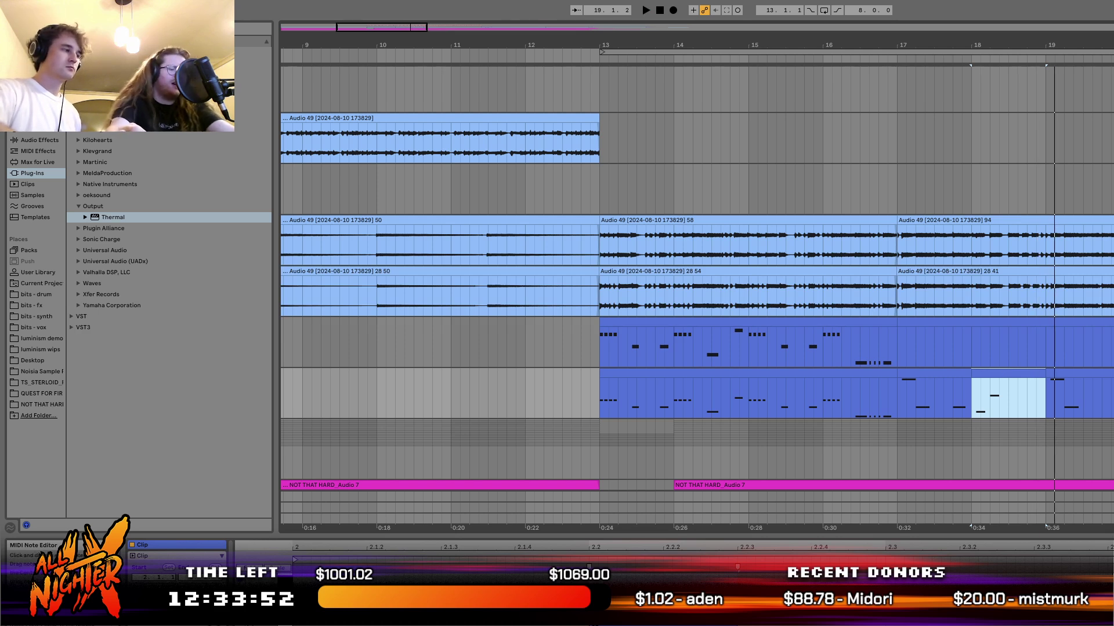
{"action": "left_click", "coordinate": [663, 566]}
{"action": "key", "text": "space"}
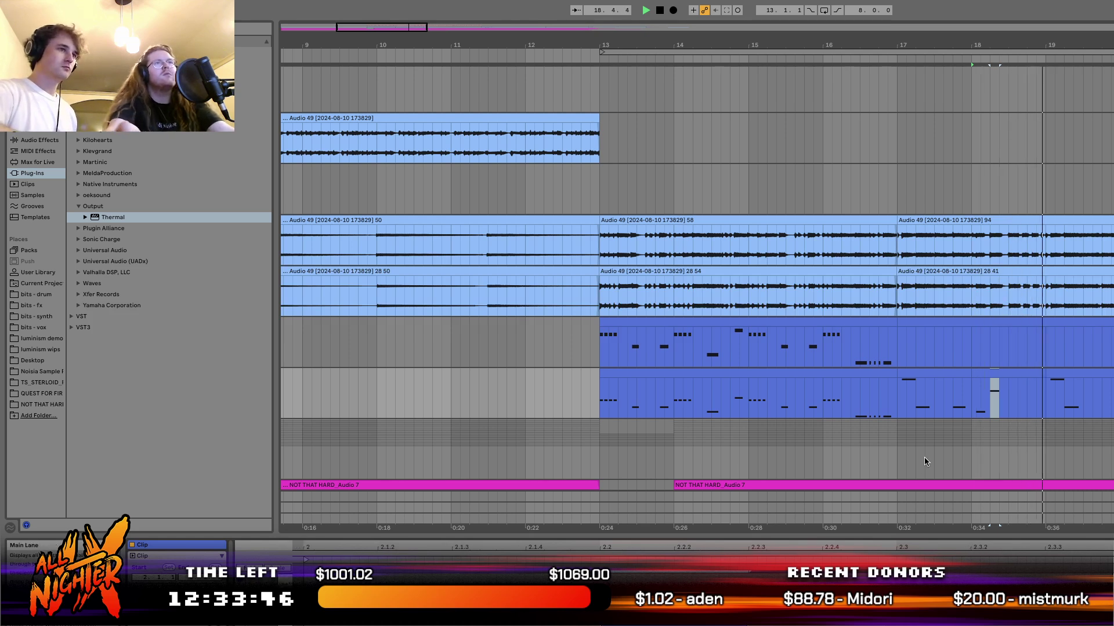
{"action": "key", "text": "space"}
{"action": "key", "text": "space"}
Lower the note at 18.2 below the 18.1.2 note and play bars 17 and 18 against the audio.
{"action": "left_click", "coordinate": [995, 373]}
{"action": "key", "text": "space"}
{"action": "left_click", "coordinate": [664, 580]}
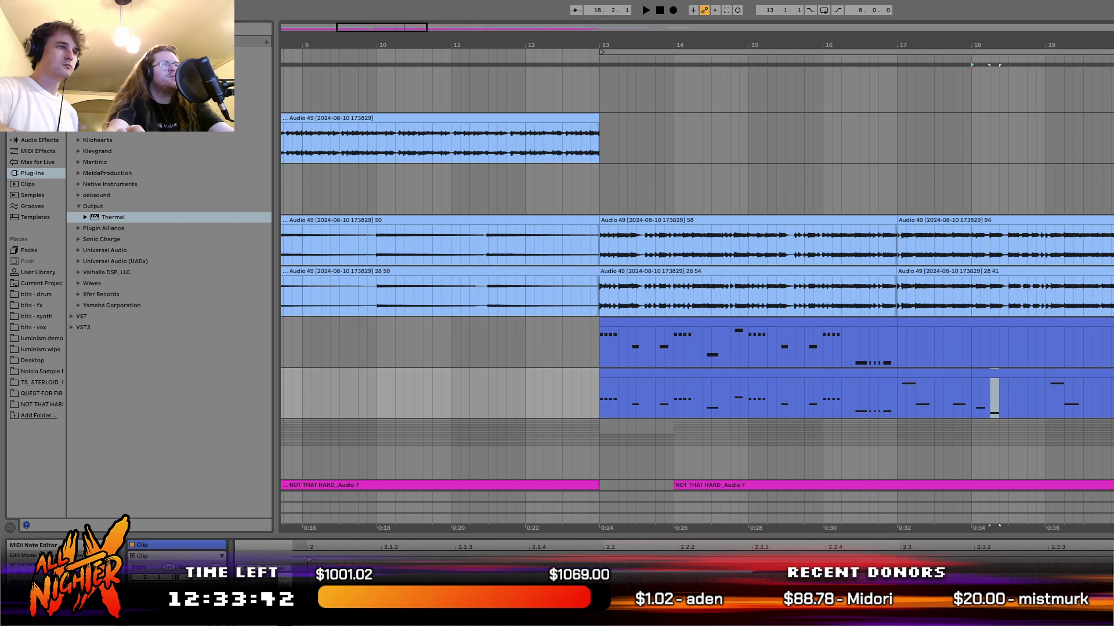
{"action": "key", "text": "space"}
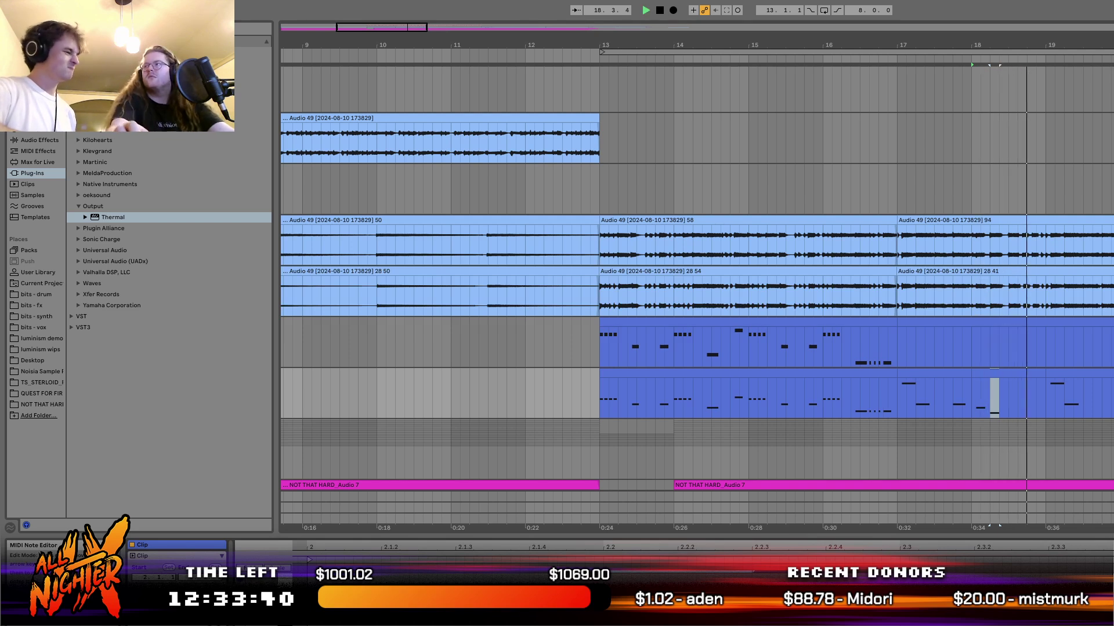
{"action": "key", "text": "space"}
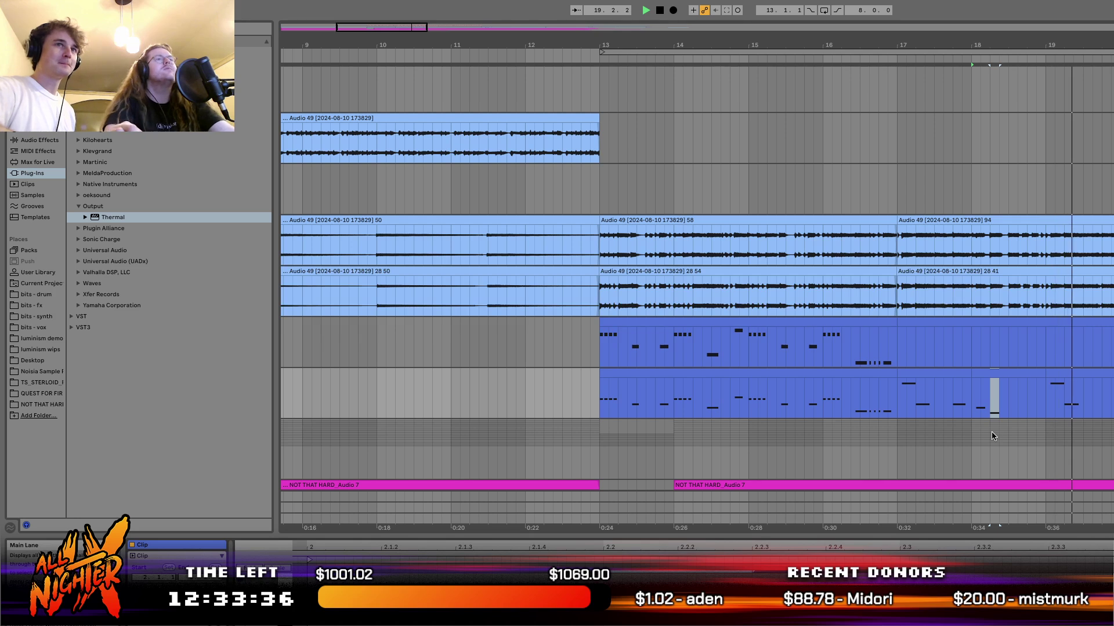
{"action": "left_click_drag", "start_coordinate": [900, 387], "coordinate": [1044, 389]}
{"action": "key", "text": "space"}
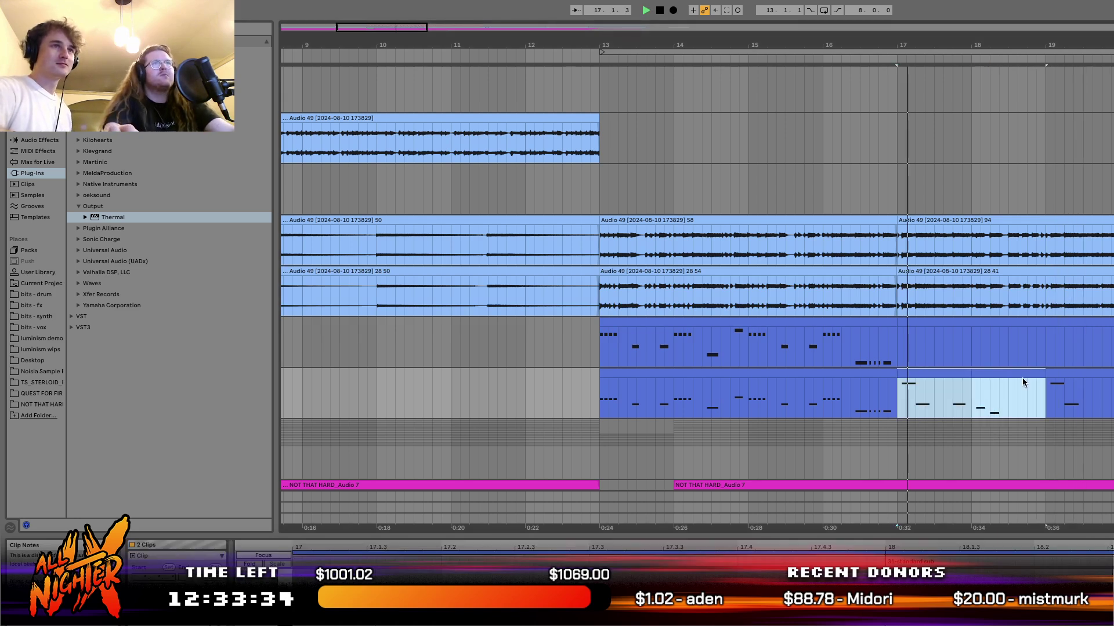
Add a note at 18.4, about two sixteenths long, and raise it to the pitch of the 17.4 note, playing between changes.
{"action": "left_click", "coordinate": [1023, 372]}
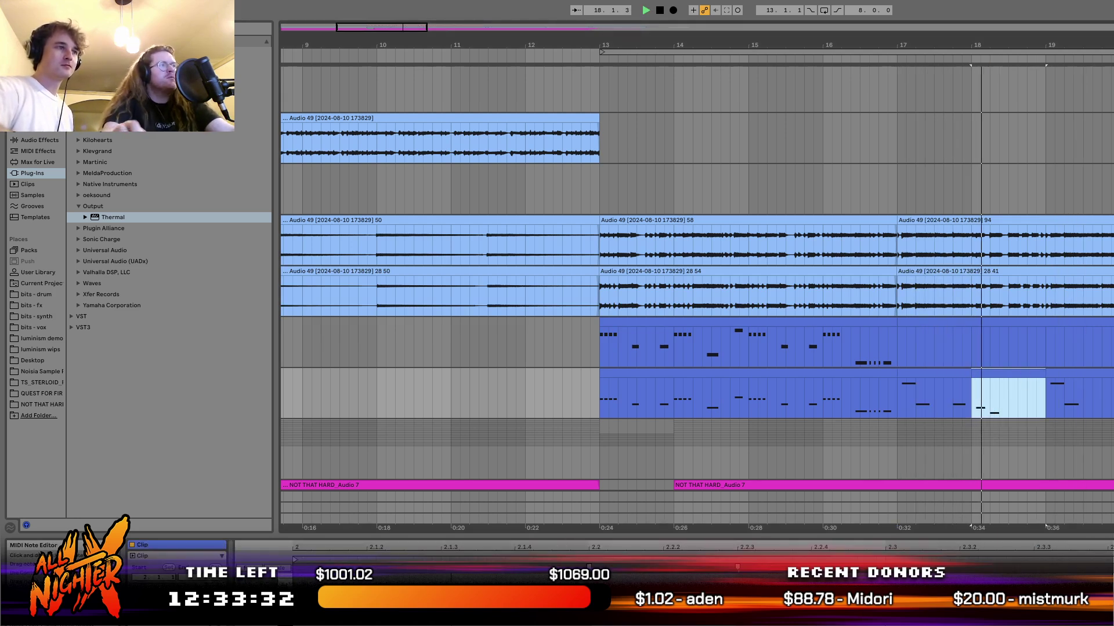
{"action": "key", "text": "space"}
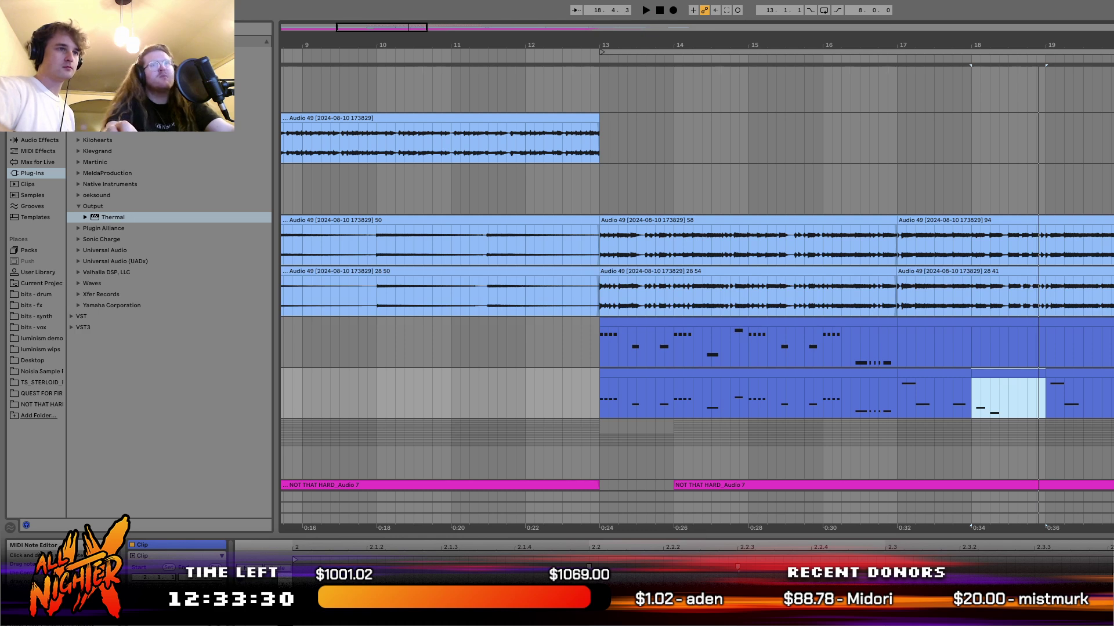
{"action": "left_click", "coordinate": [1026, 393]}
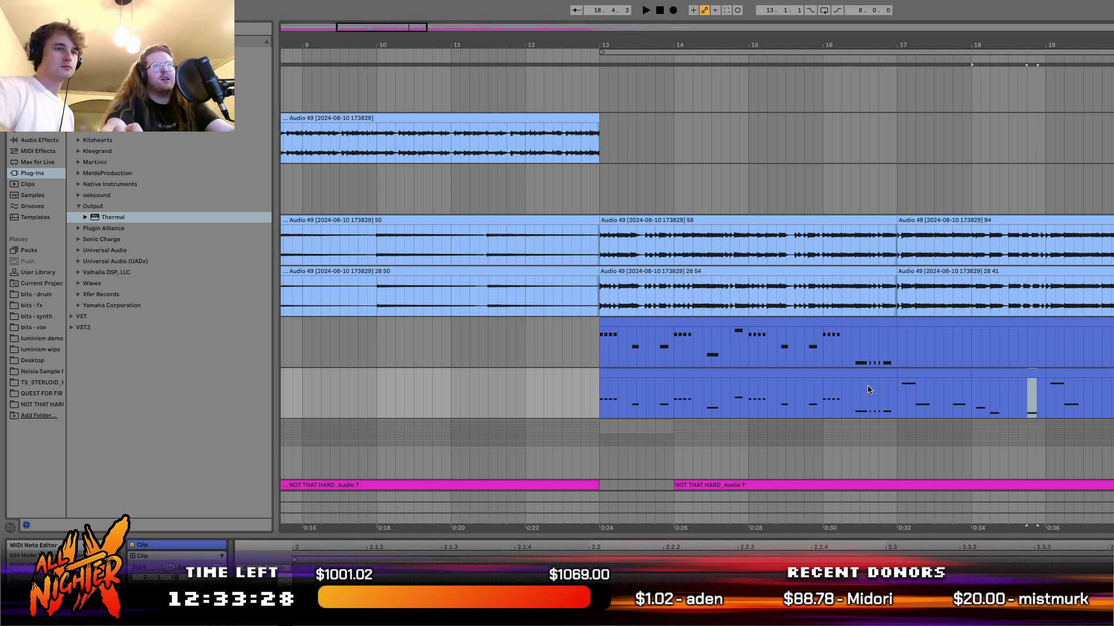
{"action": "left_click", "coordinate": [896, 397]}
{"action": "key", "text": "space"}
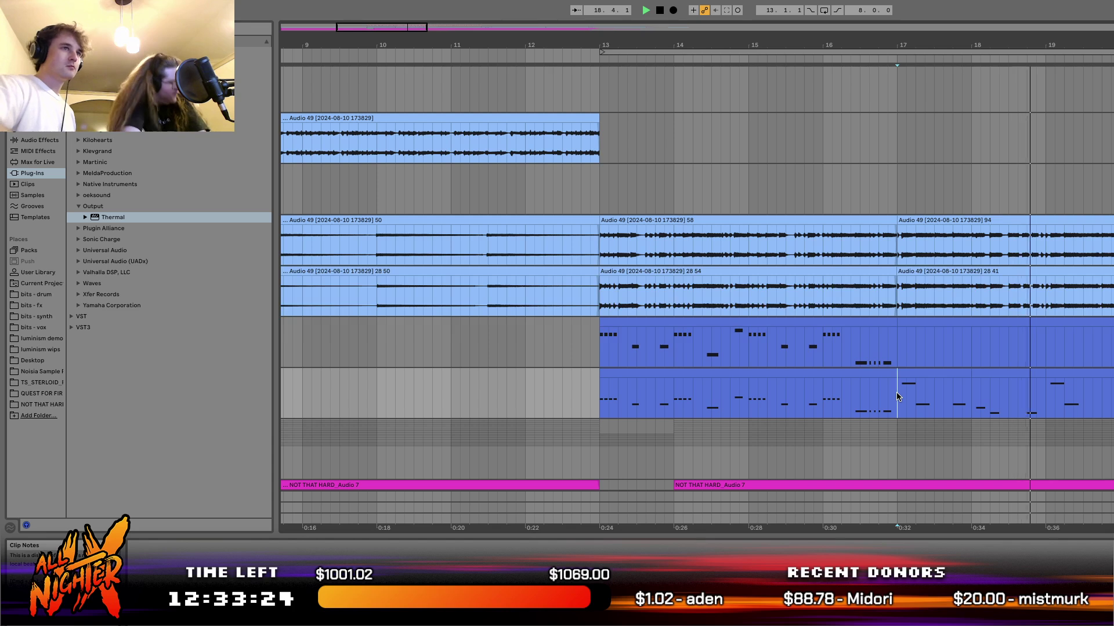
{"action": "key", "text": "space"}
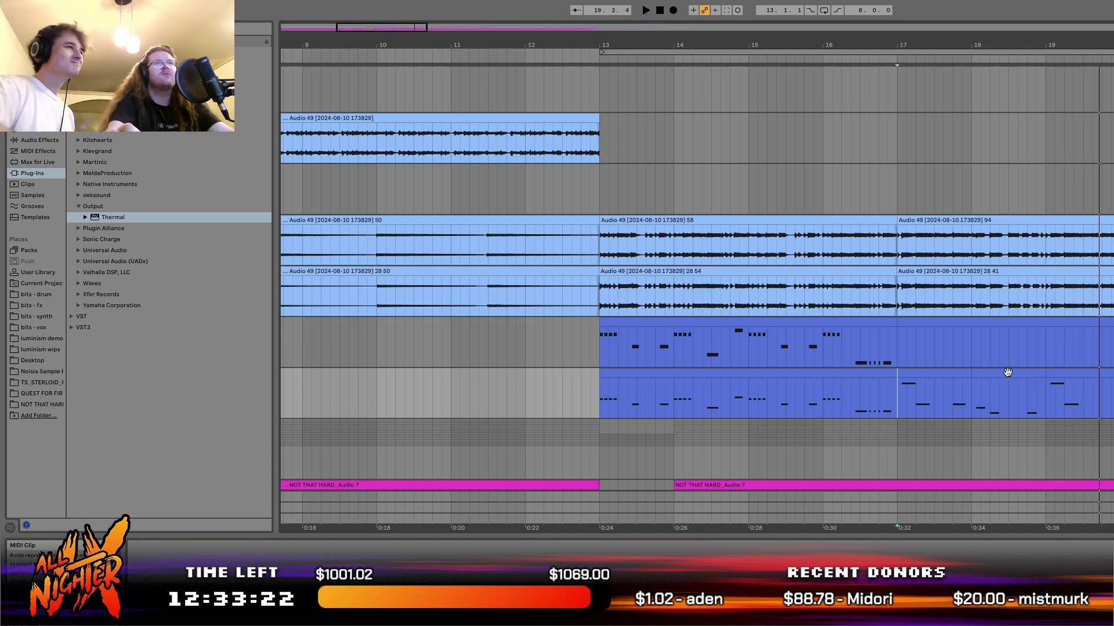
{"action": "left_click", "coordinate": [1008, 372]}
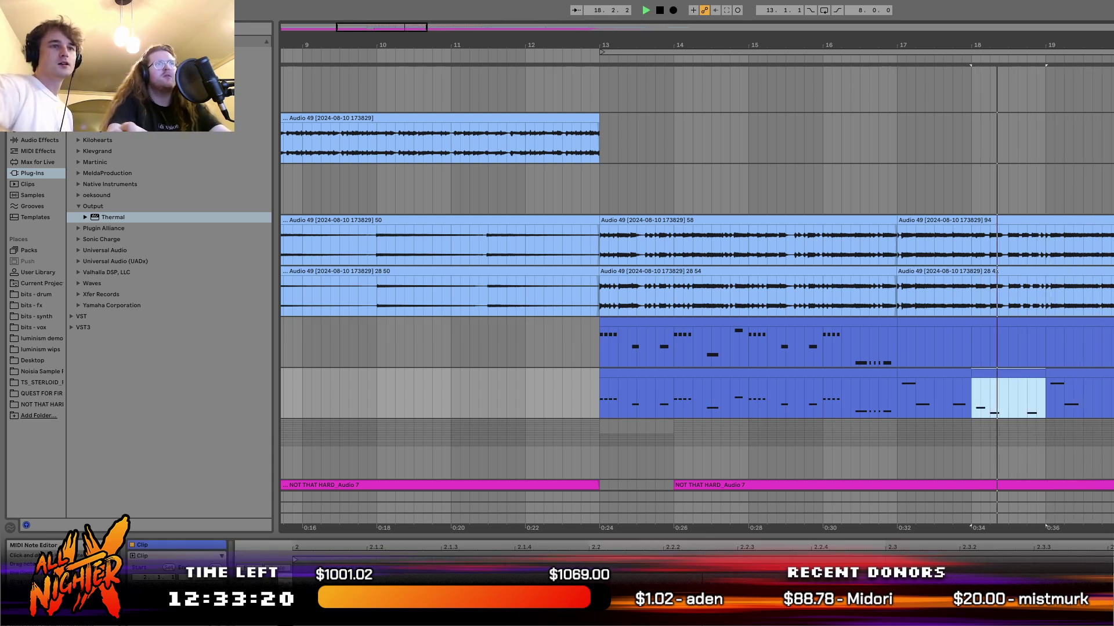
{"action": "left_click_drag", "start_coordinate": [1026, 397], "coordinate": [1036, 398]}
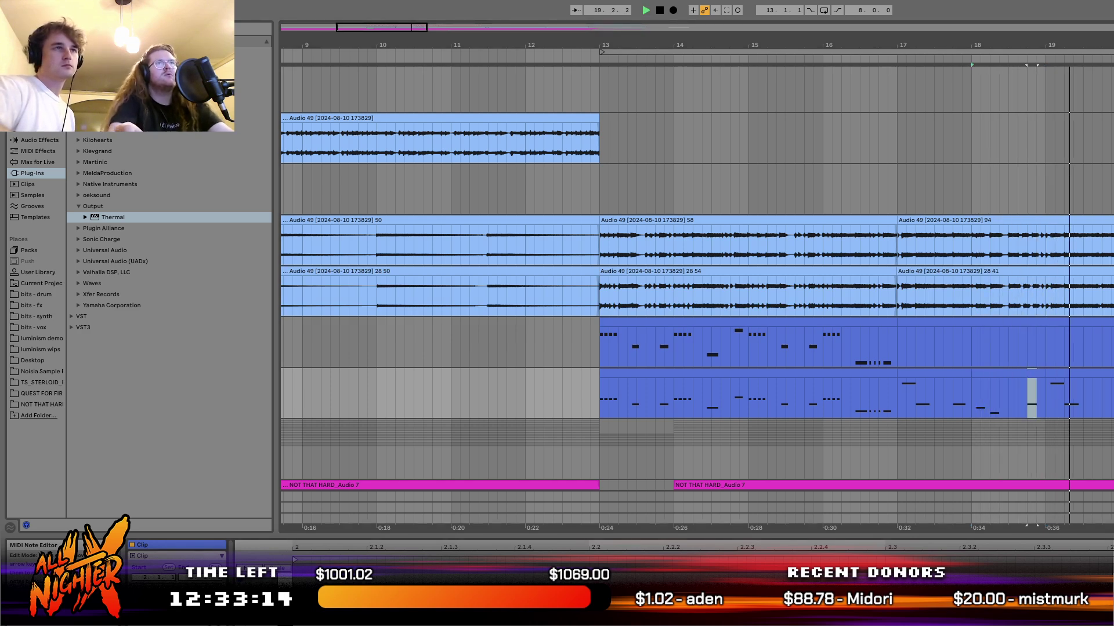
Duplicate bars 17 and 18 of the lower MIDI track to bar 19 and play from 16.4.
{"action": "left_click_drag", "start_coordinate": [901, 410], "coordinate": [1031, 405]}
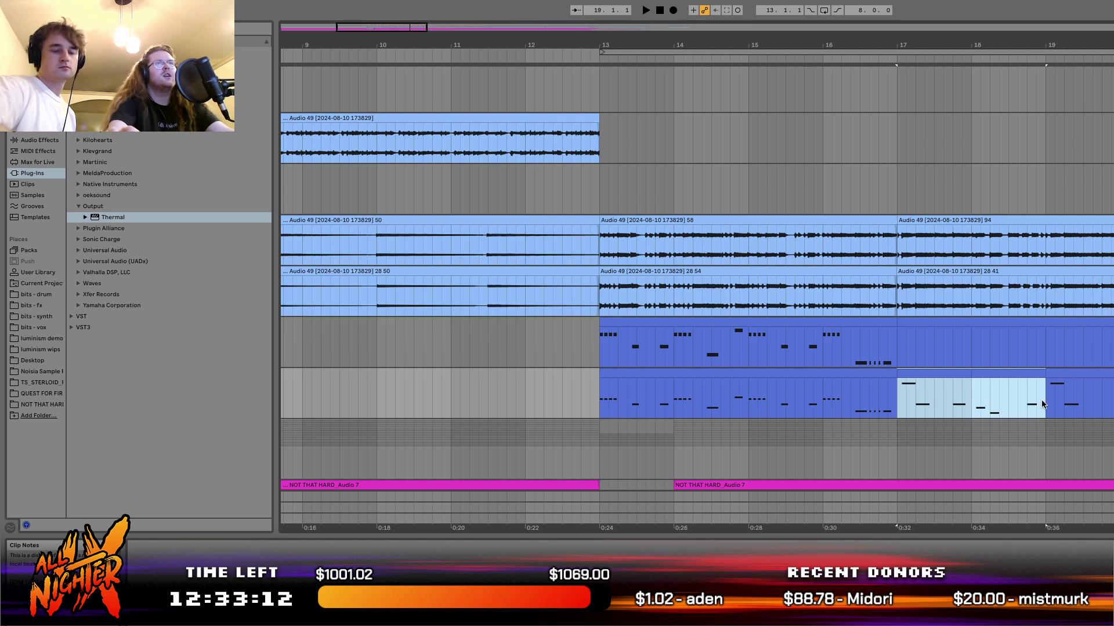
{"action": "double_click", "coordinate": [1042, 404]}
{"action": "key", "text": "ctrl+d"}
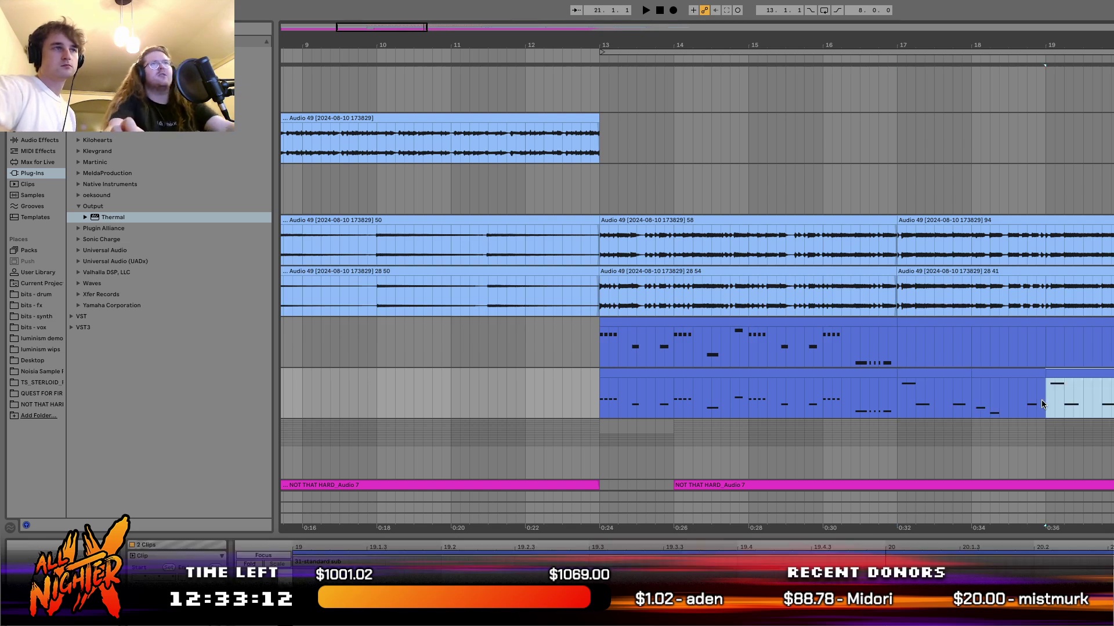
{"action": "left_click", "coordinate": [879, 409]}
{"action": "key", "text": "space"}
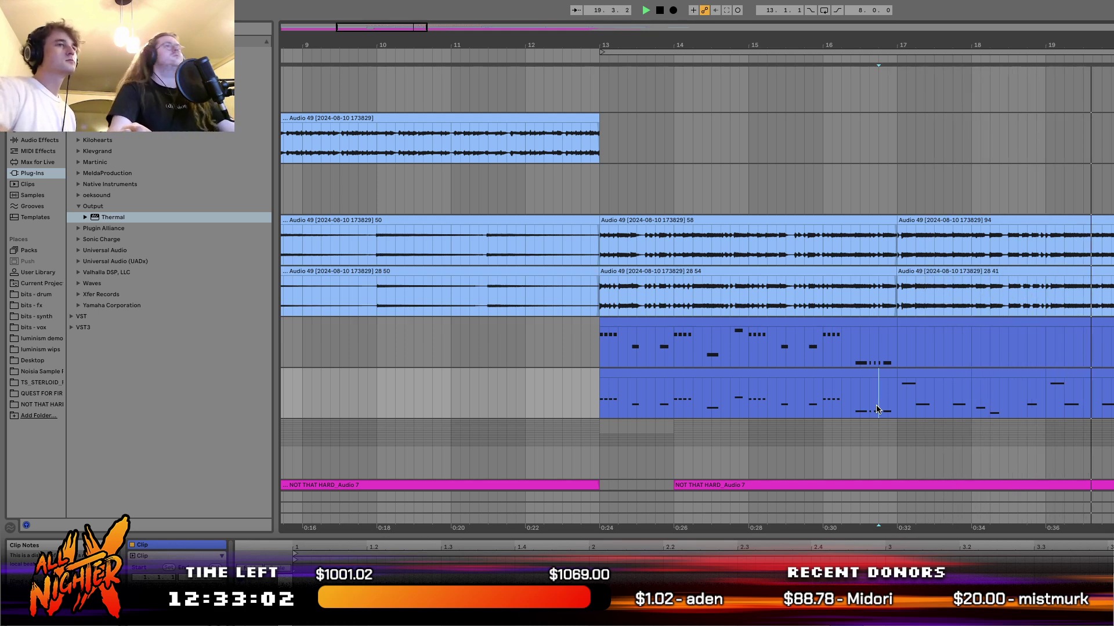
Lower the pitch of the notes at 20.1.2 and 20.2 in the lower MIDI track and play bar 20.
{"action": "scroll", "coordinate": [893, 377], "scroll_direction": "right", "scroll_amount": 5}
{"action": "scroll", "coordinate": [894, 377], "scroll_direction": "down", "scroll_amount": 1}
{"action": "left_click", "coordinate": [896, 361]}
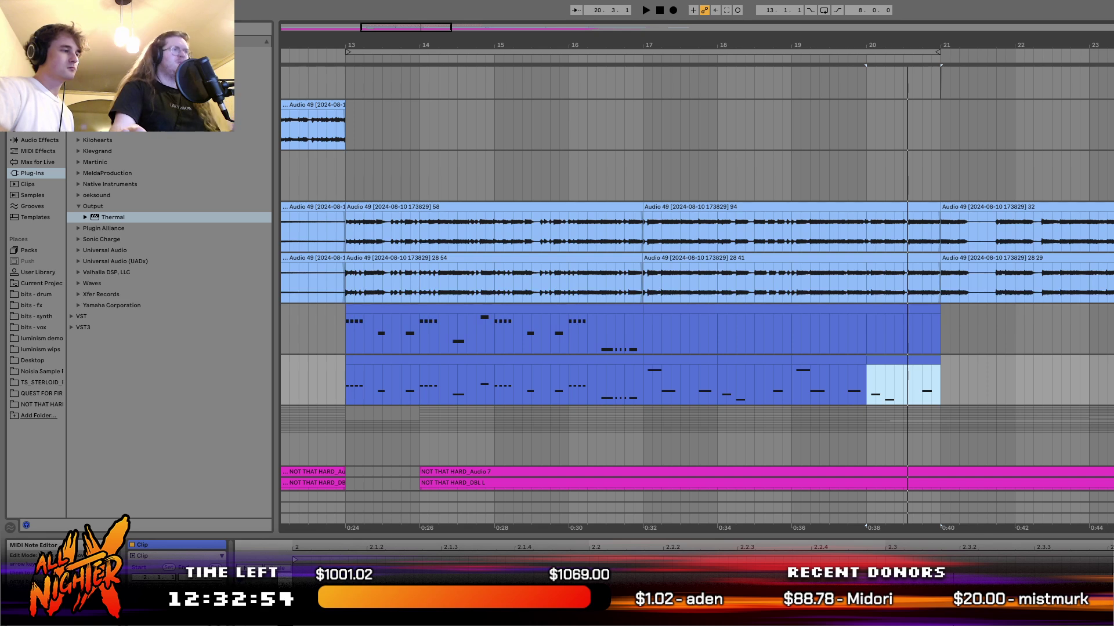
{"action": "left_click", "coordinate": [443, 571]}
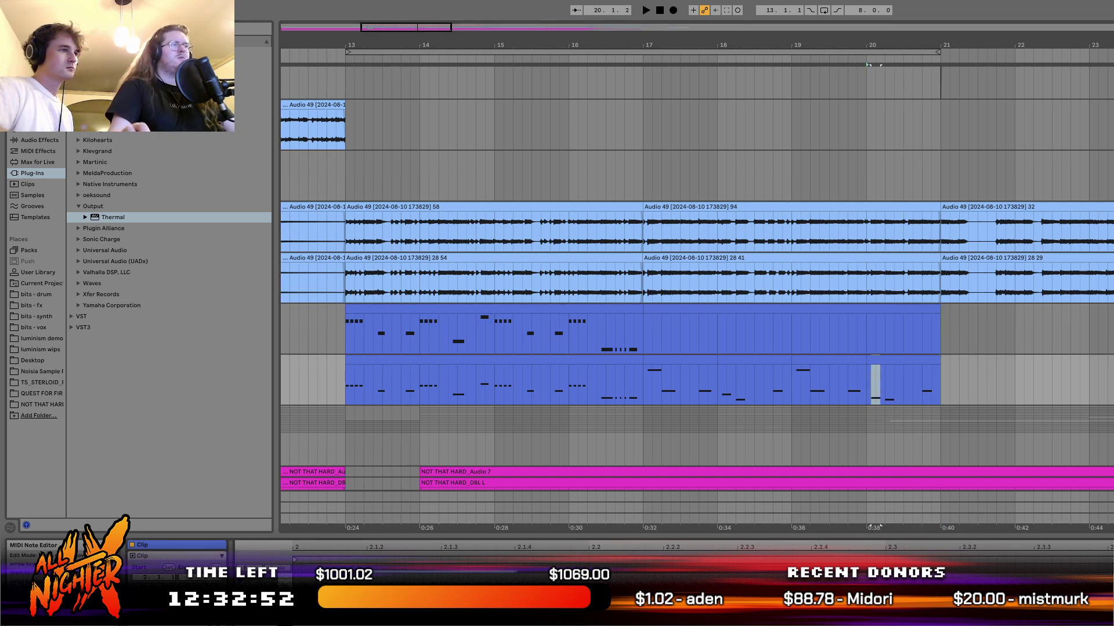
{"action": "left_click", "coordinate": [665, 571]}
{"action": "key", "text": "Down"}
{"action": "key", "text": "Down"}
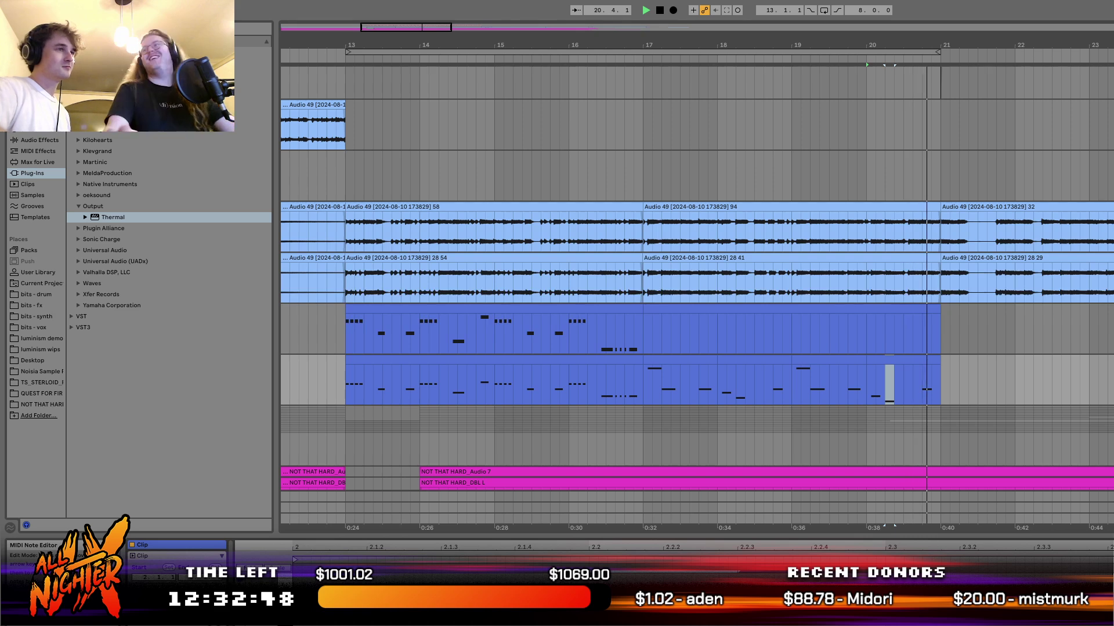
{"action": "key", "text": "space"}
{"action": "key", "text": "space"}
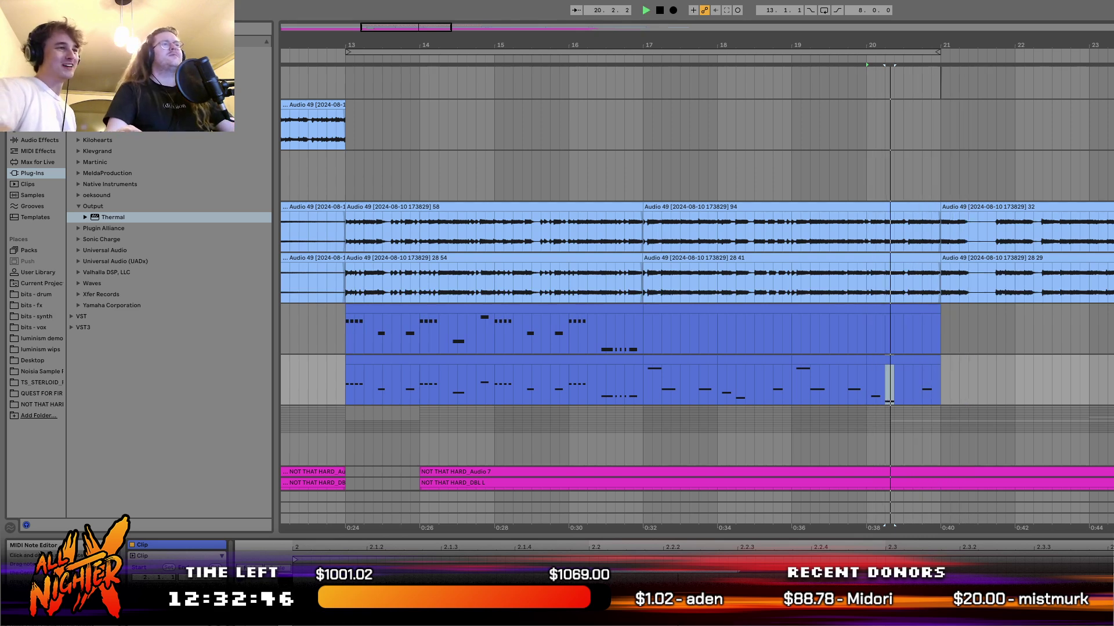
{"action": "key", "text": "space"}
Delete the note at 20.4, copy the 20.1.2 and 20.2 notes to 20.3, and raise the copied pair above the original notes.
{"action": "left_click", "coordinate": [927, 388]}
{"action": "left_click_drag", "start_coordinate": [897, 385], "coordinate": [871, 385]}
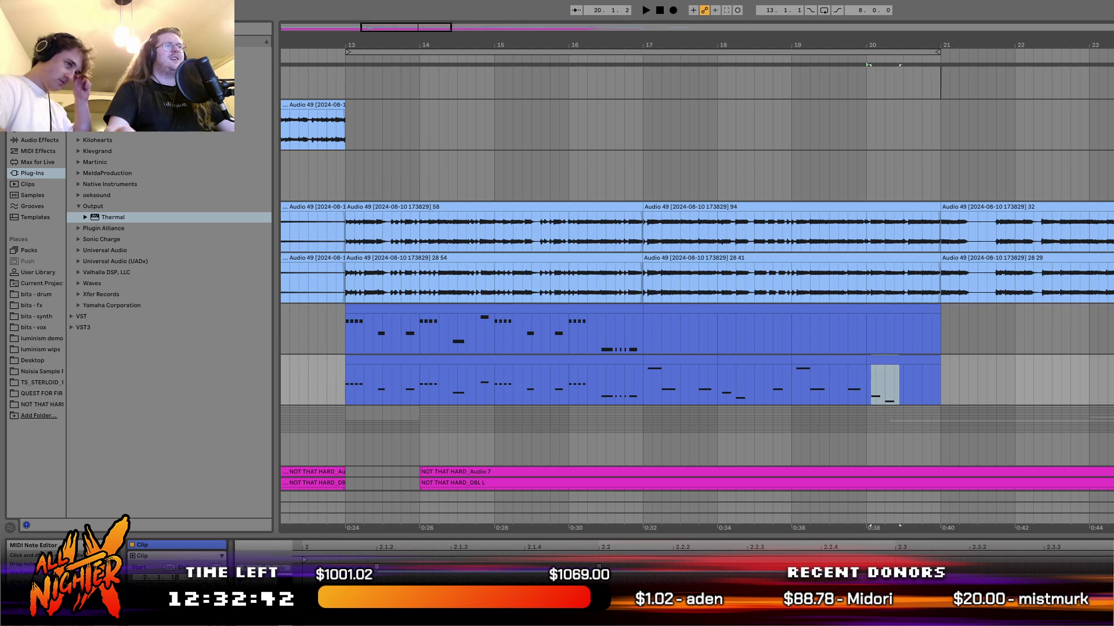
{"action": "left_click", "coordinate": [901, 525]}
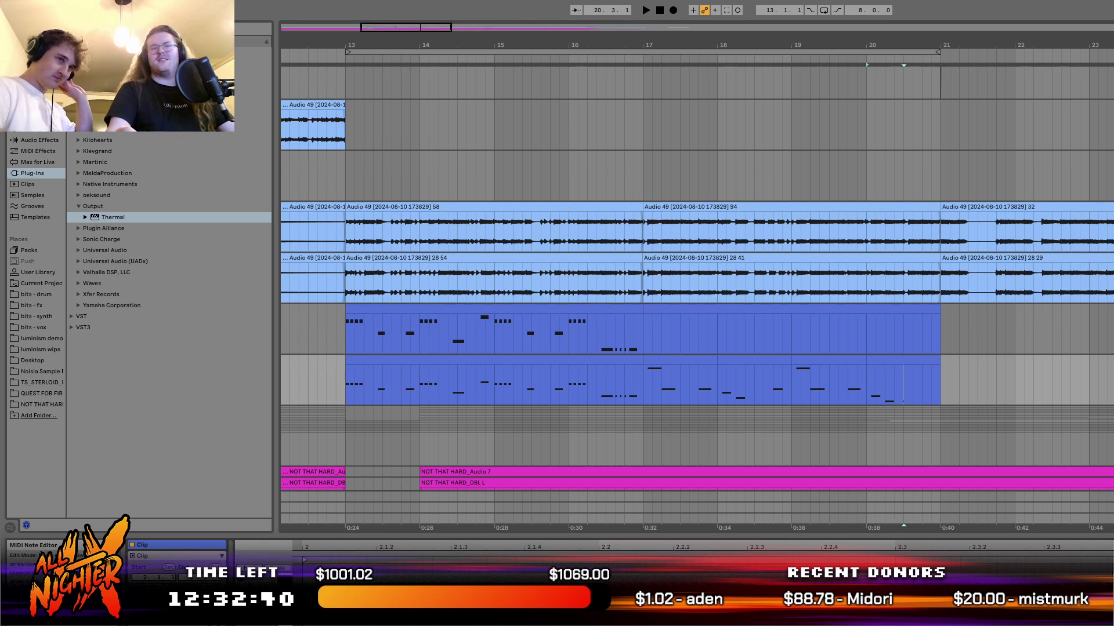
{"action": "key", "text": "super+v"}
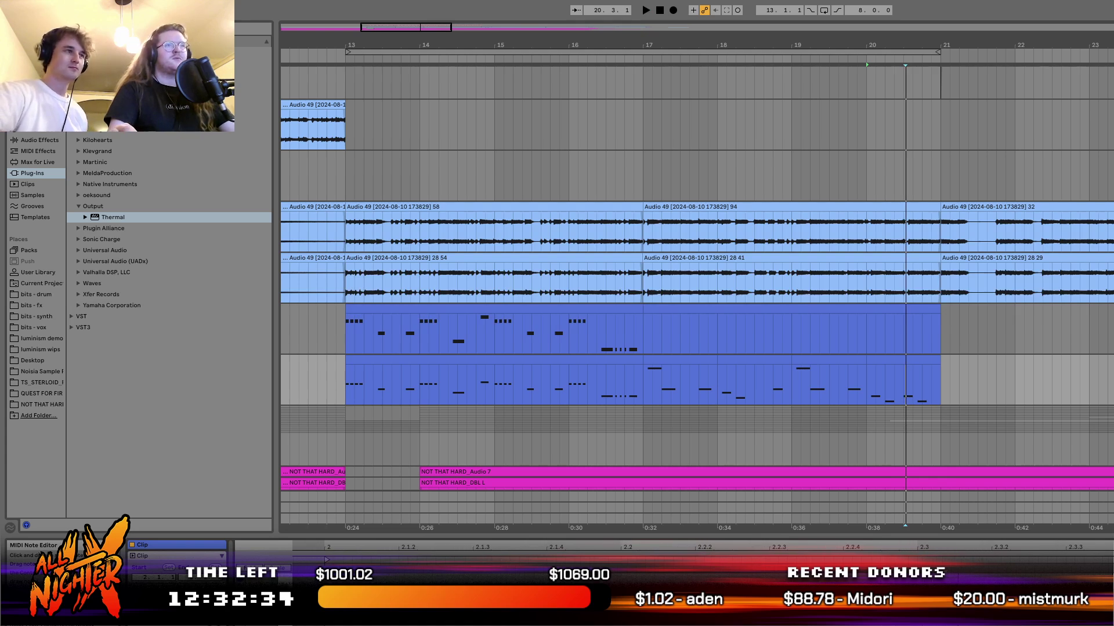
{"action": "left_click_drag", "start_coordinate": [993, 597], "coordinate": [993, 573]}
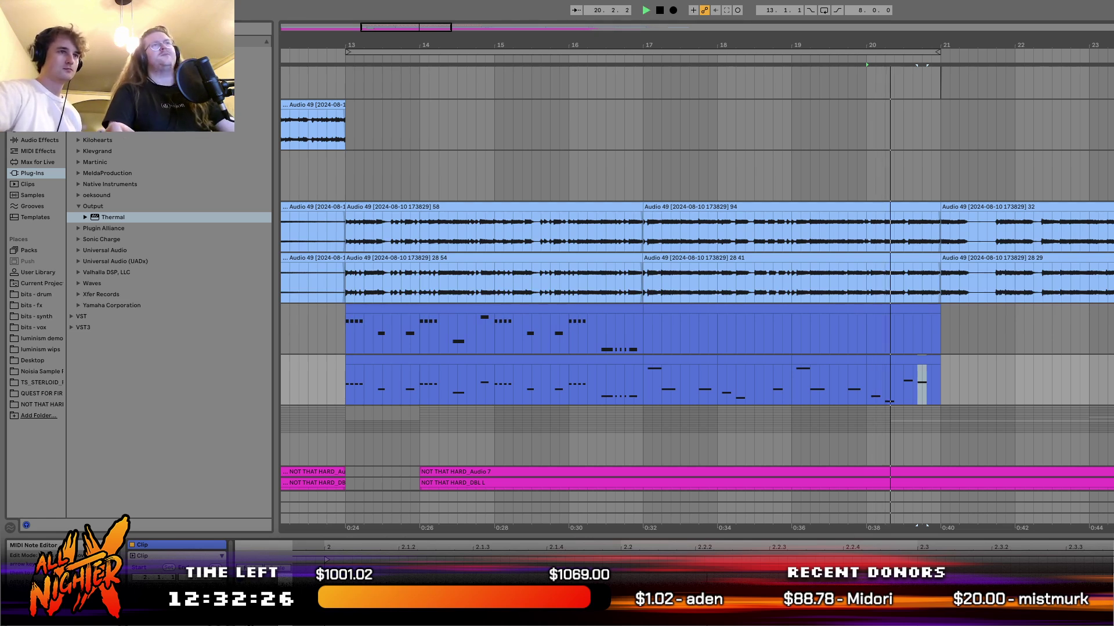
Shift the two raised notes to start at 20.3.2 and 20.4, playing bar 20 between changes.
{"action": "key", "text": "space"}
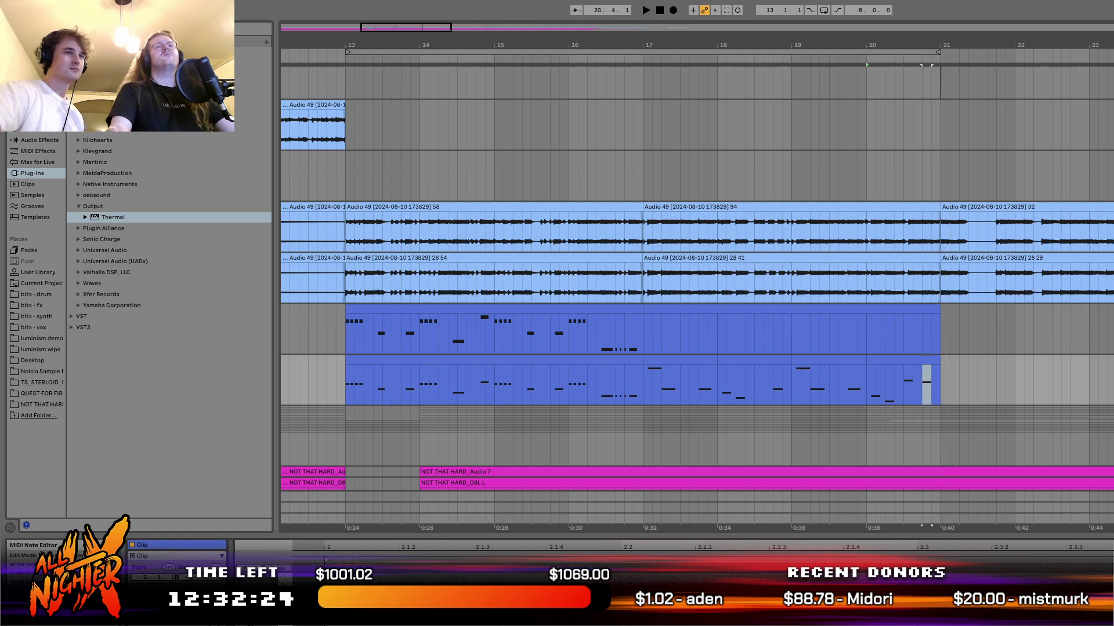
{"action": "key", "text": "space"}
{"action": "left_click_drag", "start_coordinate": [1064, 573], "coordinate": [1082, 573]}
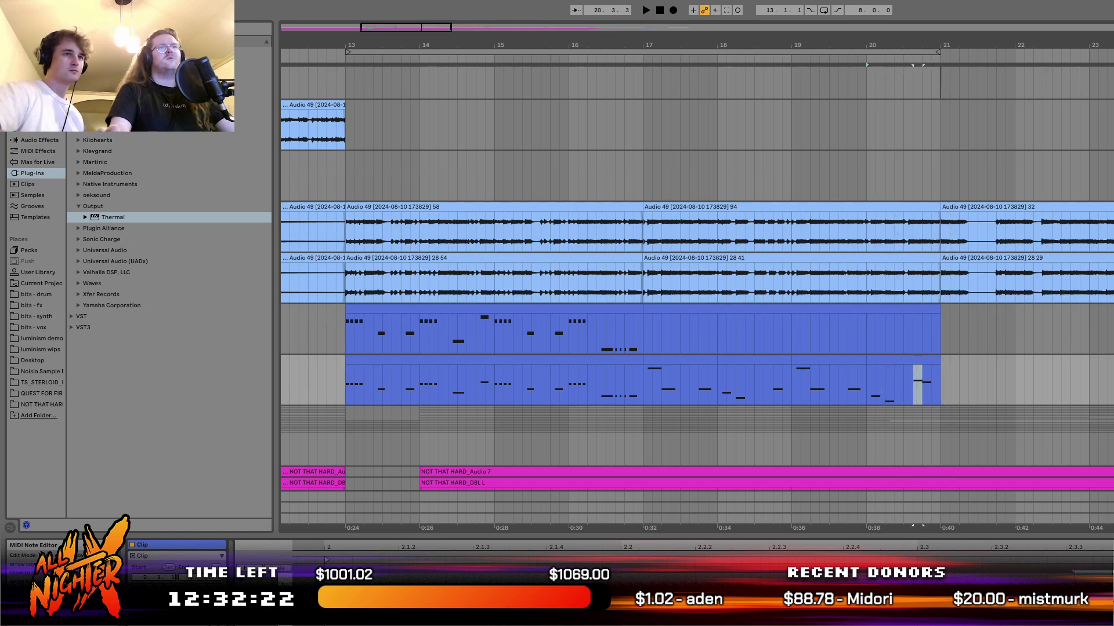
{"action": "key", "text": "space"}
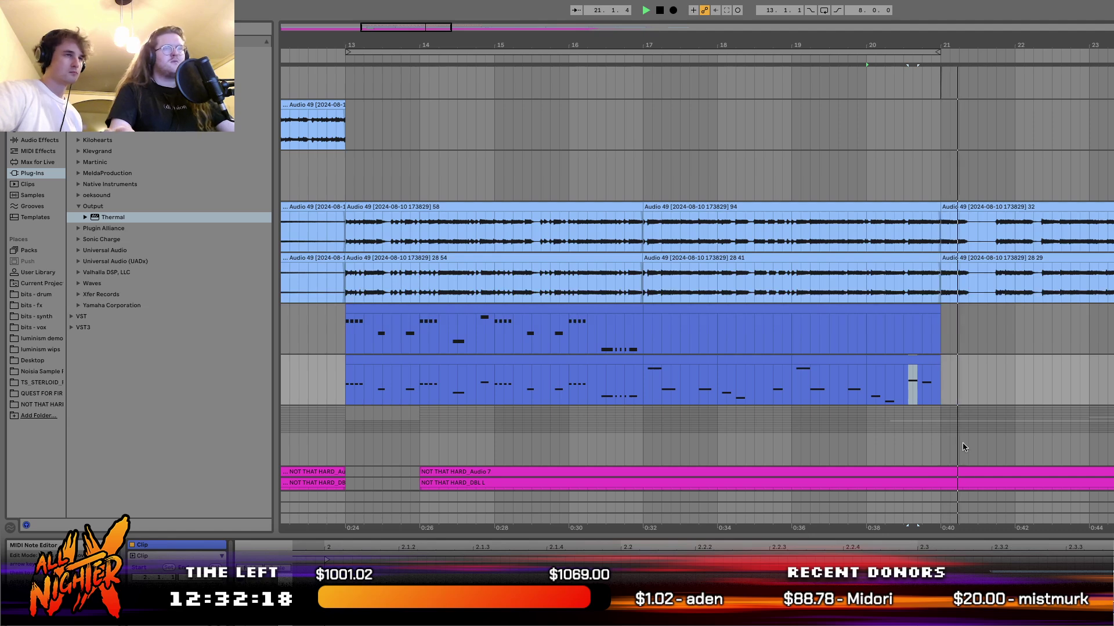
Insert an empty MIDI clip from bar 21 to bar 24 on the lower MIDI track.
{"action": "key", "text": "alt+super+l"}
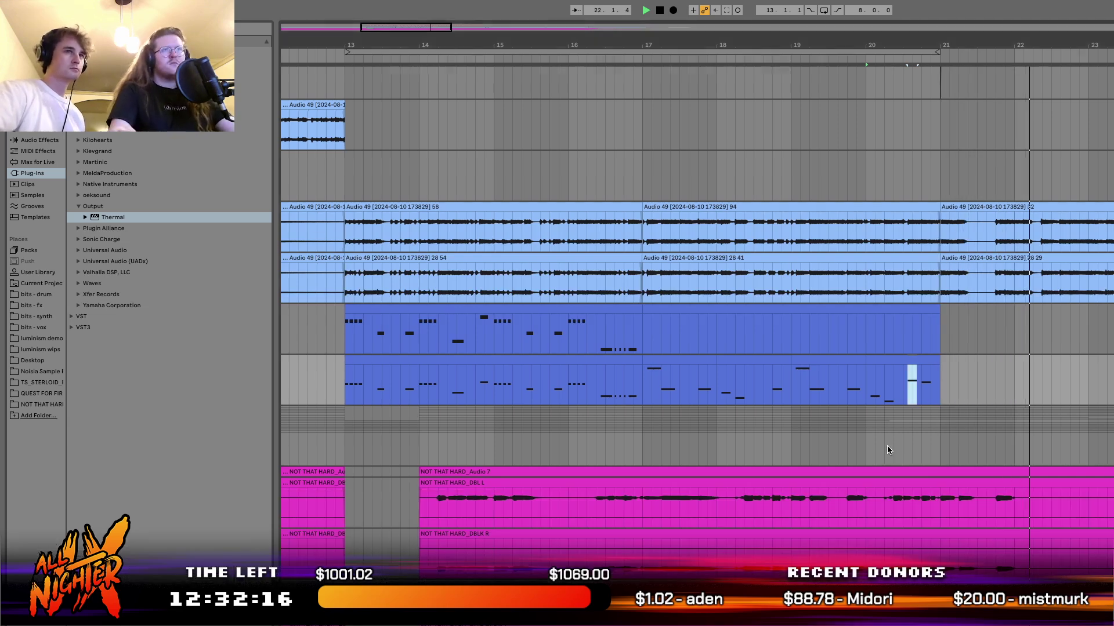
{"action": "left_click_drag", "start_coordinate": [824, 387], "coordinate": [1018, 388]}
{"action": "key", "text": "ctrl+shift+m"}
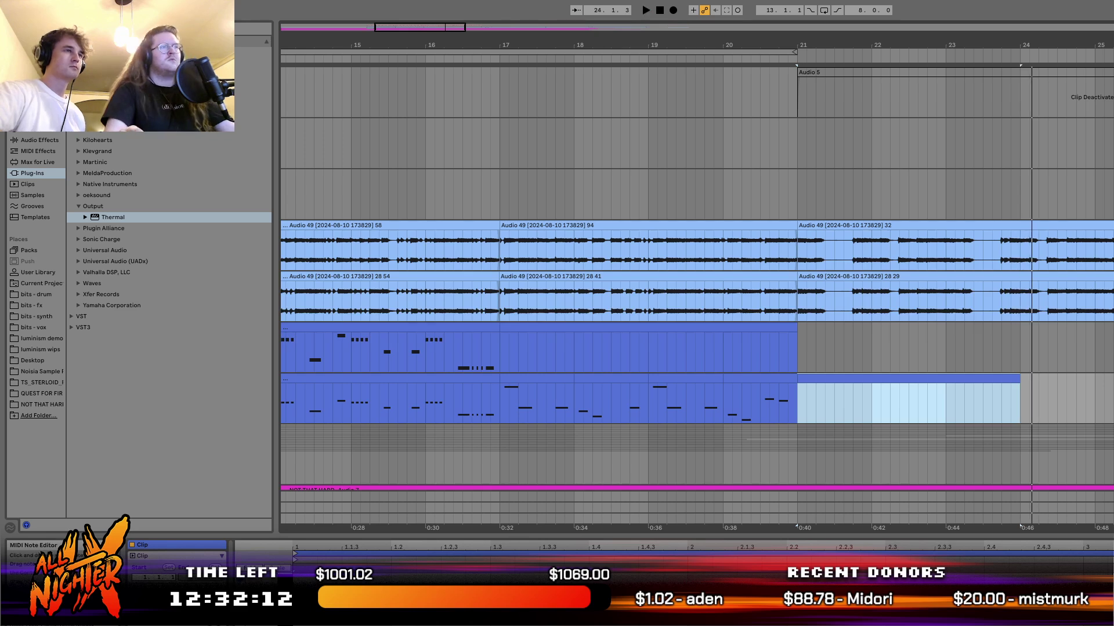
Add same-pitch notes at 21.1, about three and a half sixteenths long, and at 21.2, one sixteenth long, and play them.
{"action": "double_click", "coordinate": [307, 583]}
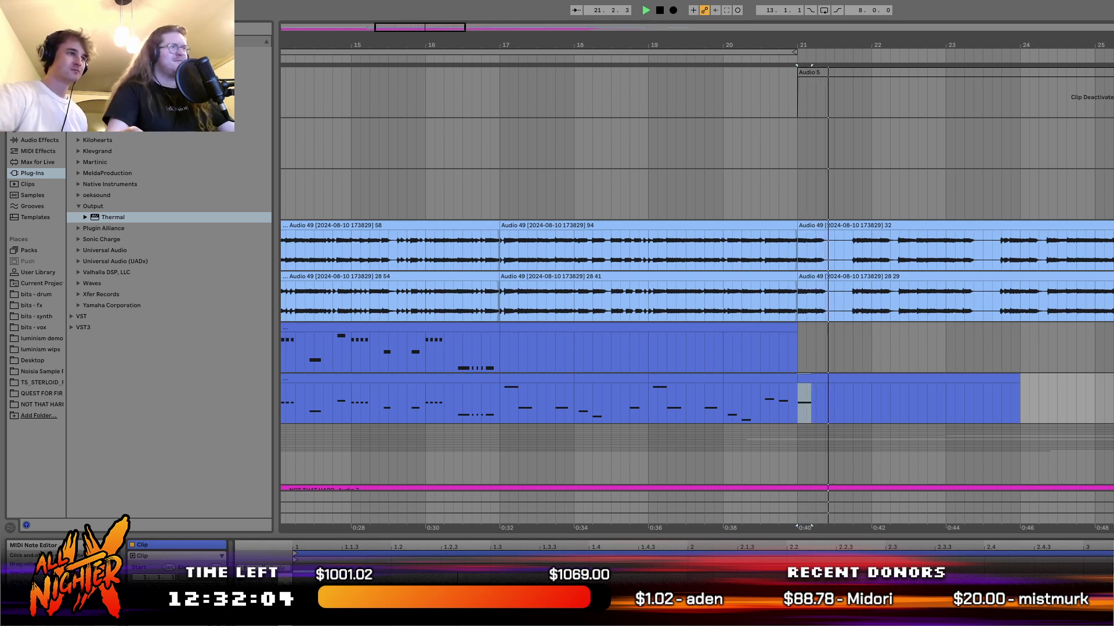
{"action": "double_click", "coordinate": [404, 573]}
{"action": "left_click_drag", "start_coordinate": [467, 574], "coordinate": [294, 574]}
{"action": "key", "text": "space"}
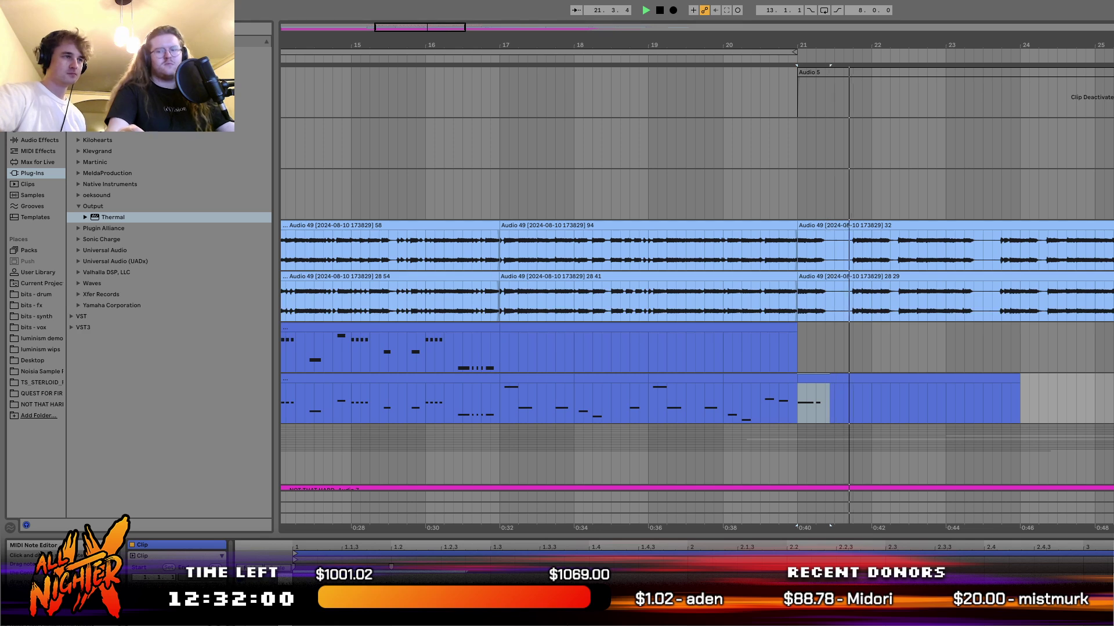
{"action": "key", "text": "space"}
Copy the two notes of bar 21 to 21.4.3 and play from bar 21 against the audio.
{"action": "left_click", "coordinate": [638, 573]}
{"action": "key", "text": "ctrl+v"}
{"action": "key", "text": "space"}
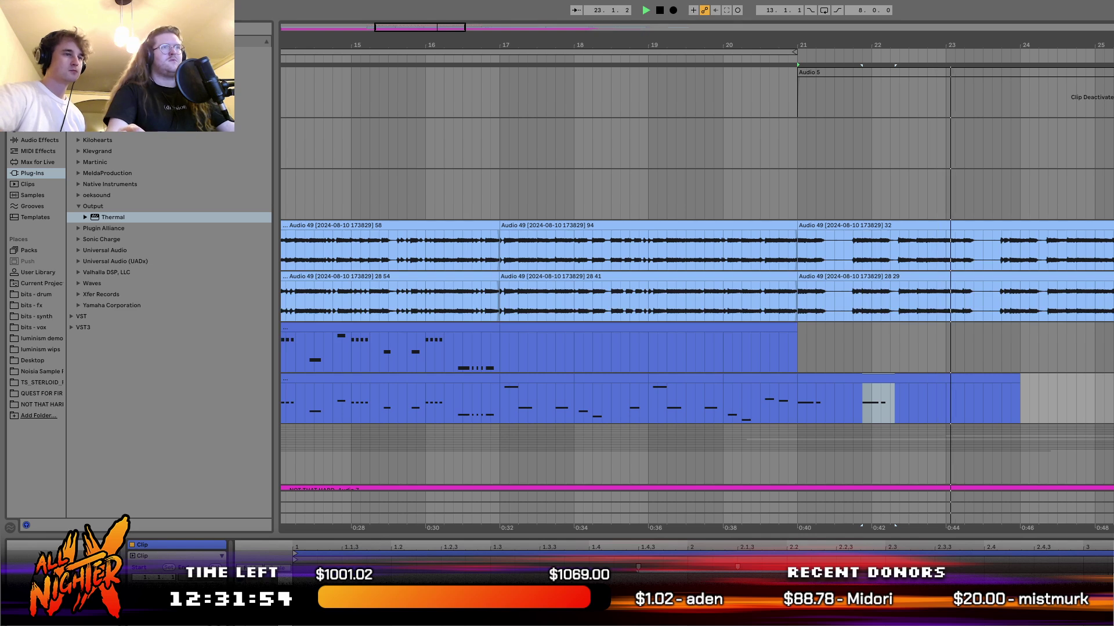
{"action": "key", "text": "space"}
{"action": "key", "text": "space"}
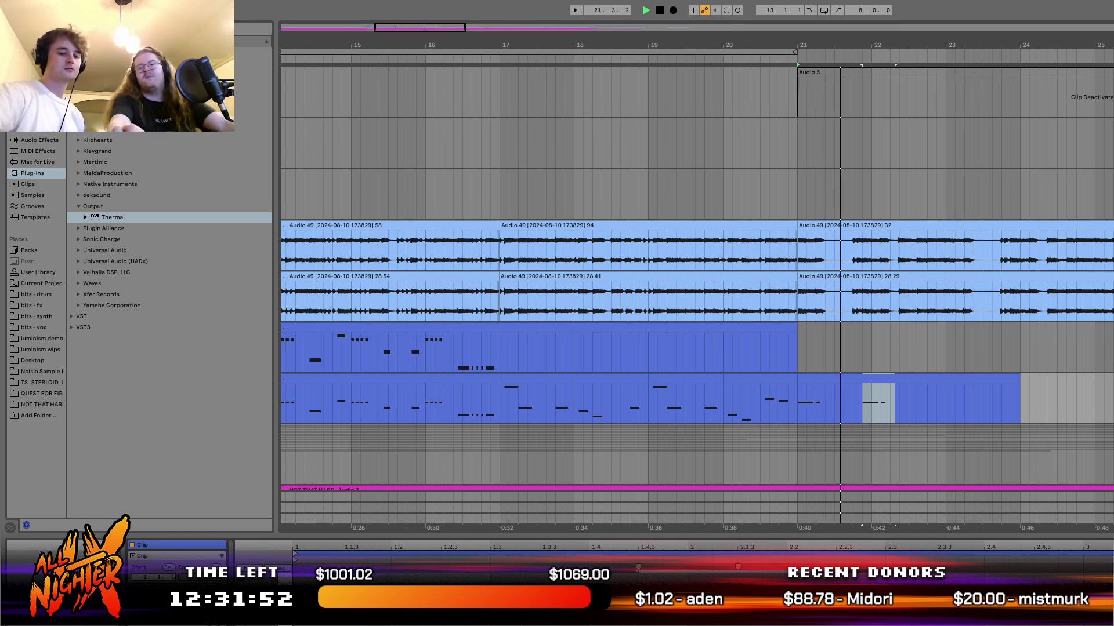
{"action": "key", "text": "space"}
Listen to the audio around 22.2 and add a one-sixteenth note at 22.2.3, lower than the preceding notes.
{"action": "left_click", "coordinate": [903, 403]}
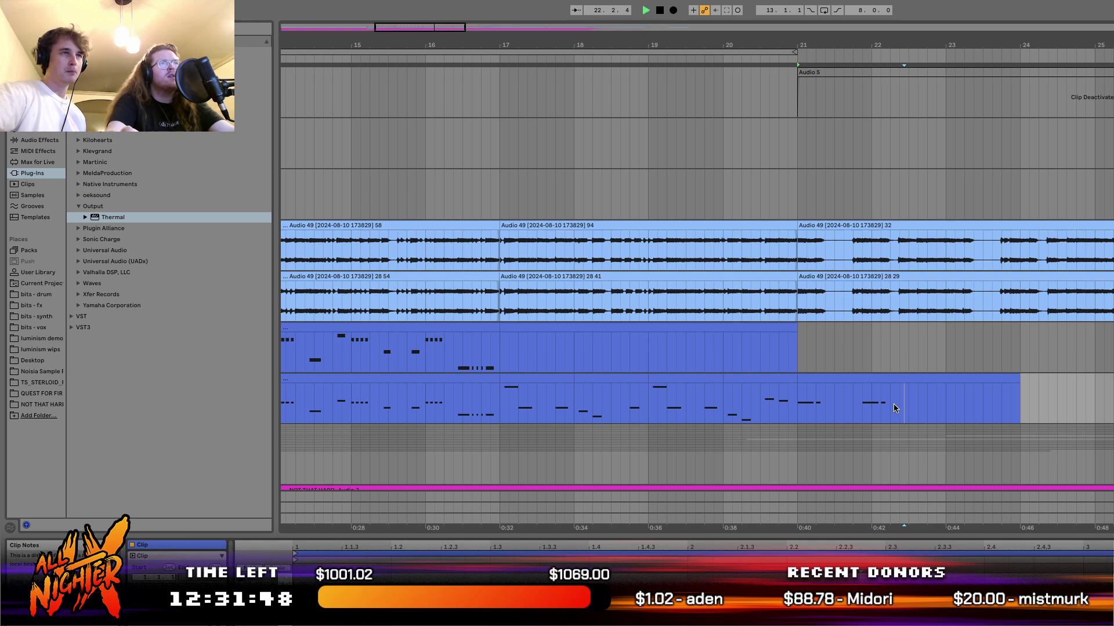
{"action": "scroll", "coordinate": [900, 406], "scroll_direction": "up", "scroll_amount": 3}
{"action": "key", "text": "space"}
{"action": "left_click", "coordinate": [918, 405]}
{"action": "key", "text": "space"}
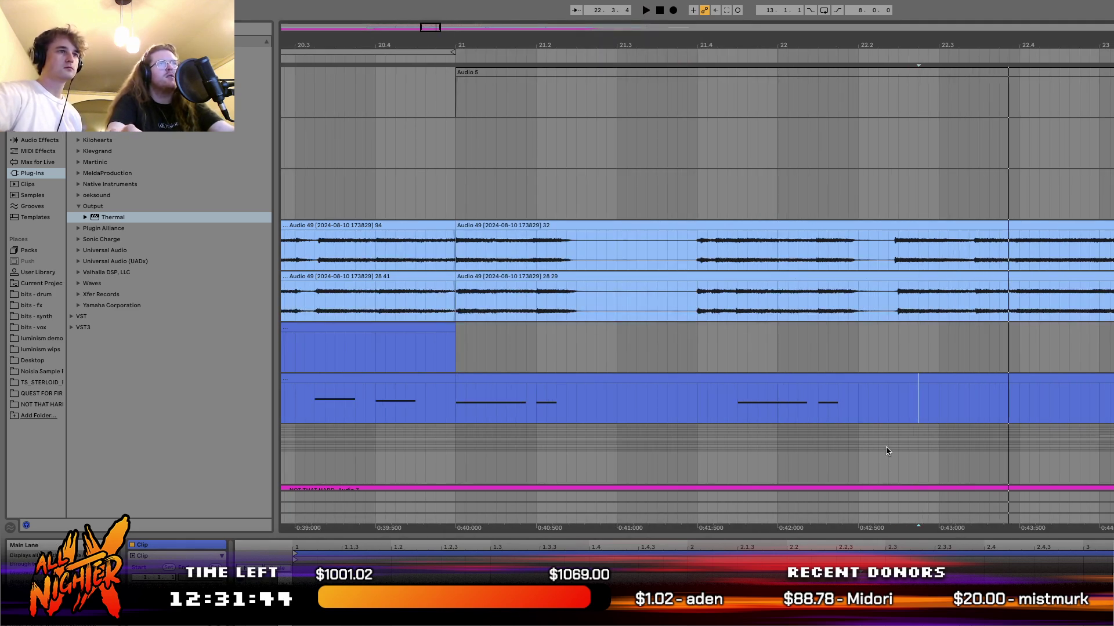
{"action": "key", "text": "space"}
{"action": "double_click", "coordinate": [870, 580]}
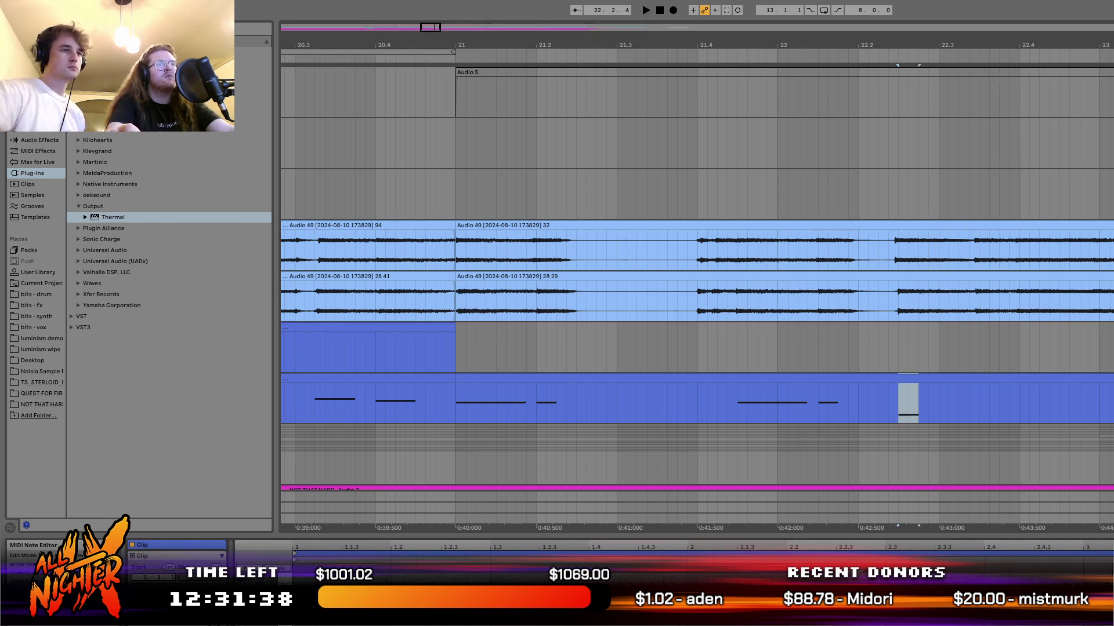
Lengthen the 22.2.3 note to 22.3.3 and add a same-pitch note there, about one and a half sixteenths long.
{"action": "key", "text": "shift+Right"}
{"action": "key", "text": "shift+Right"}
{"action": "key", "text": "shift+Right"}
{"action": "key", "text": "space"}
{"action": "key", "text": "space"}
{"action": "key", "text": "space"}
{"action": "double_click", "coordinate": [948, 572]}
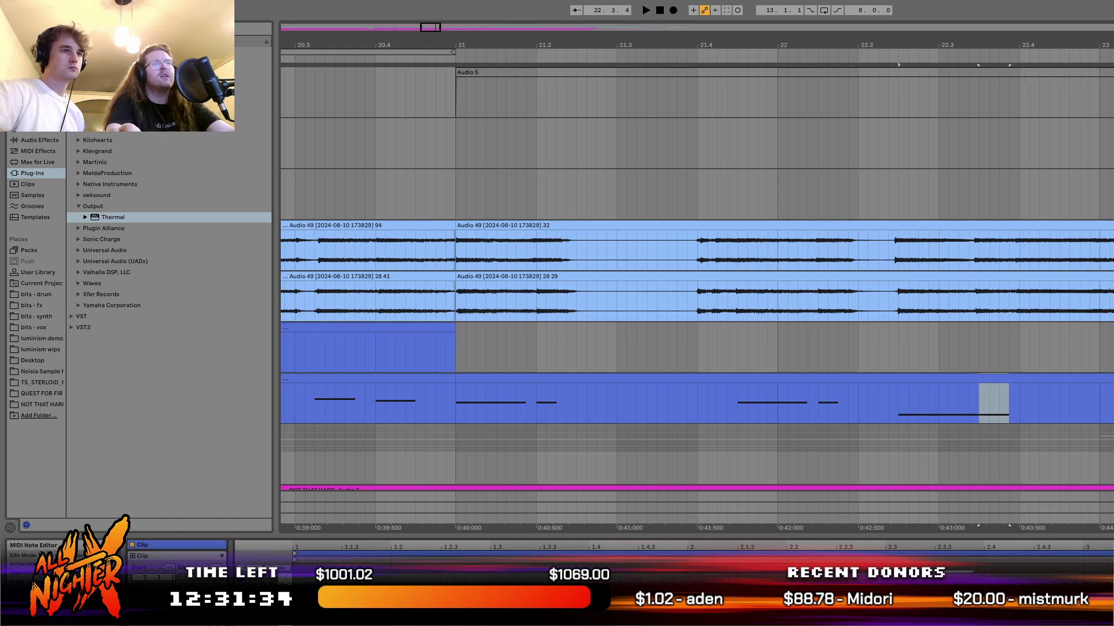
Play the line from bar 13 and raise the note at 18.4 above the 17.4 note's pitch, replaying bar 18.
{"action": "scroll", "coordinate": [1076, 304], "scroll_direction": "down", "scroll_amount": 5}
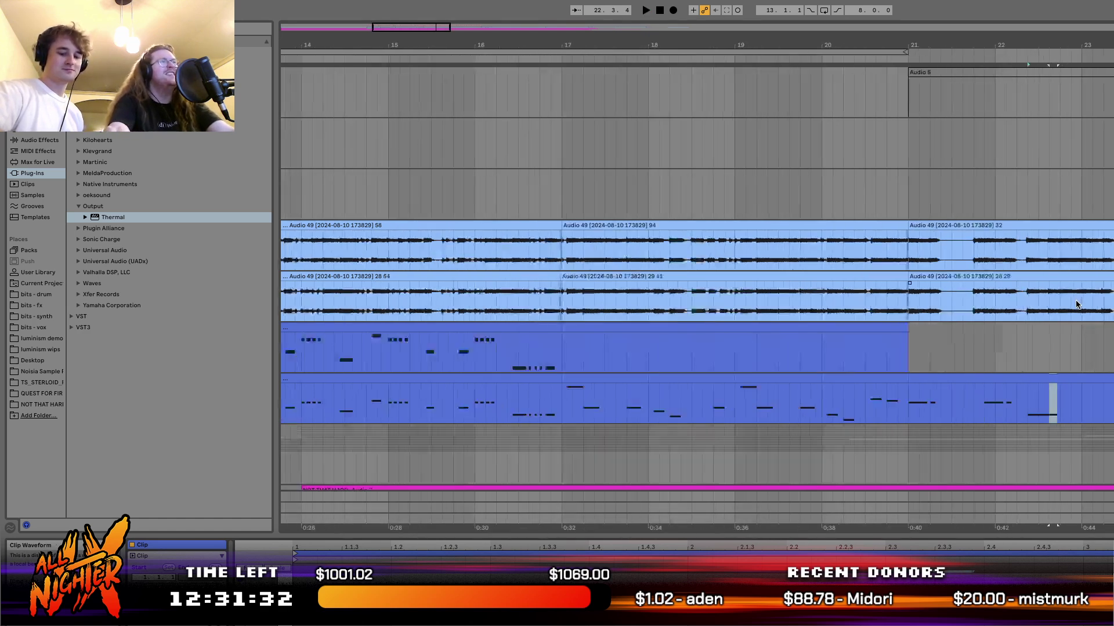
{"action": "left_click", "coordinate": [322, 404]}
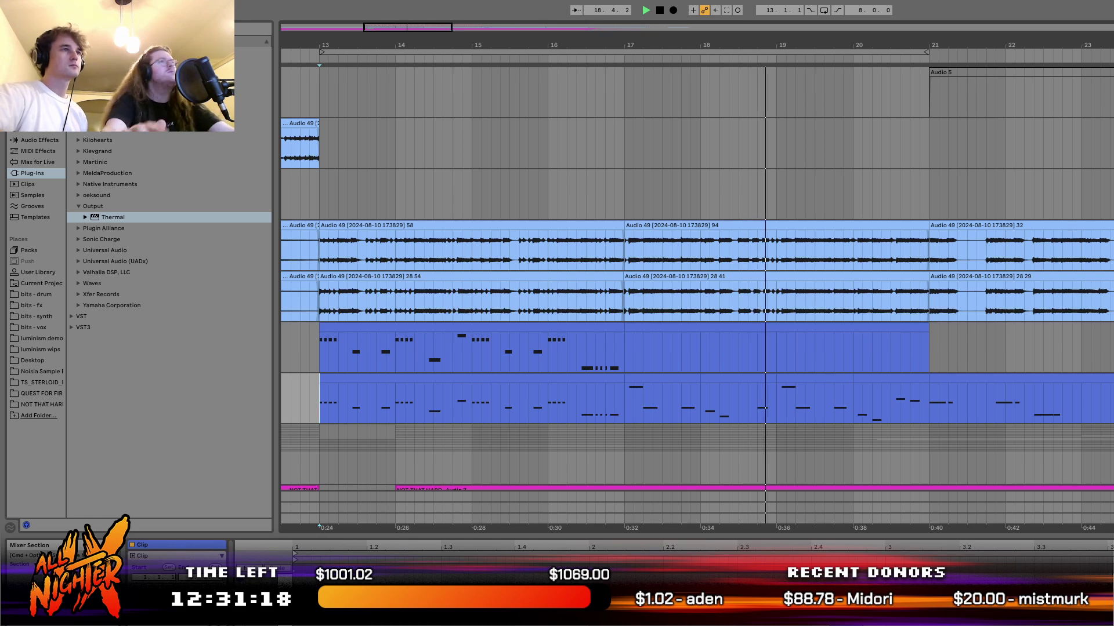
{"action": "left_click", "coordinate": [757, 379]}
{"action": "key", "text": "space"}
{"action": "key", "text": "space"}
{"action": "left_click", "coordinate": [762, 408]}
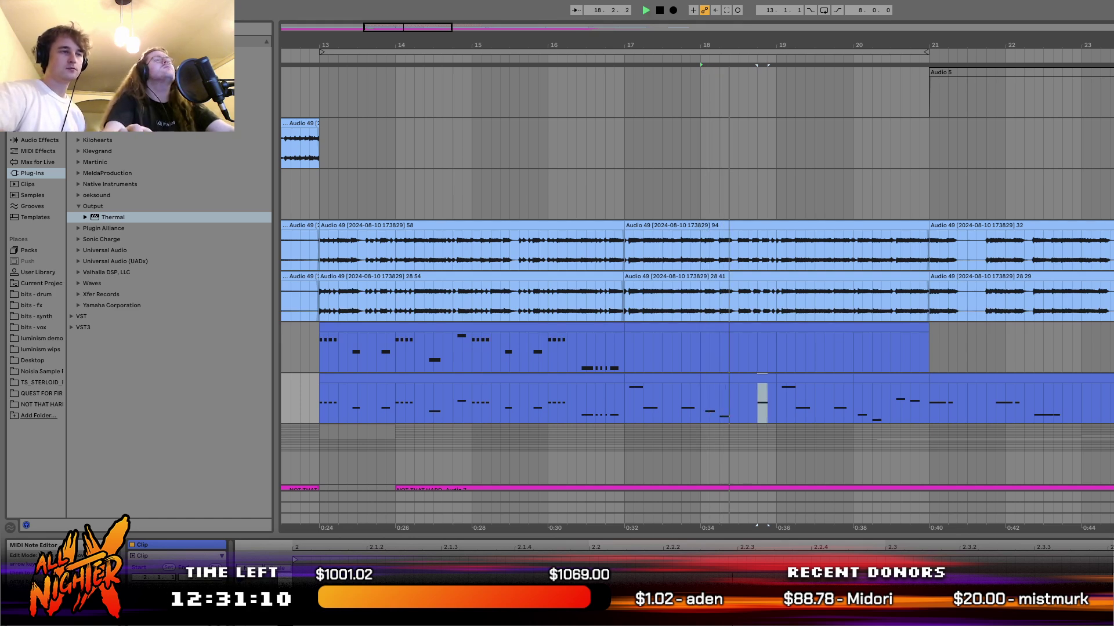
{"action": "key", "text": "space"}
{"action": "key", "text": "space"}
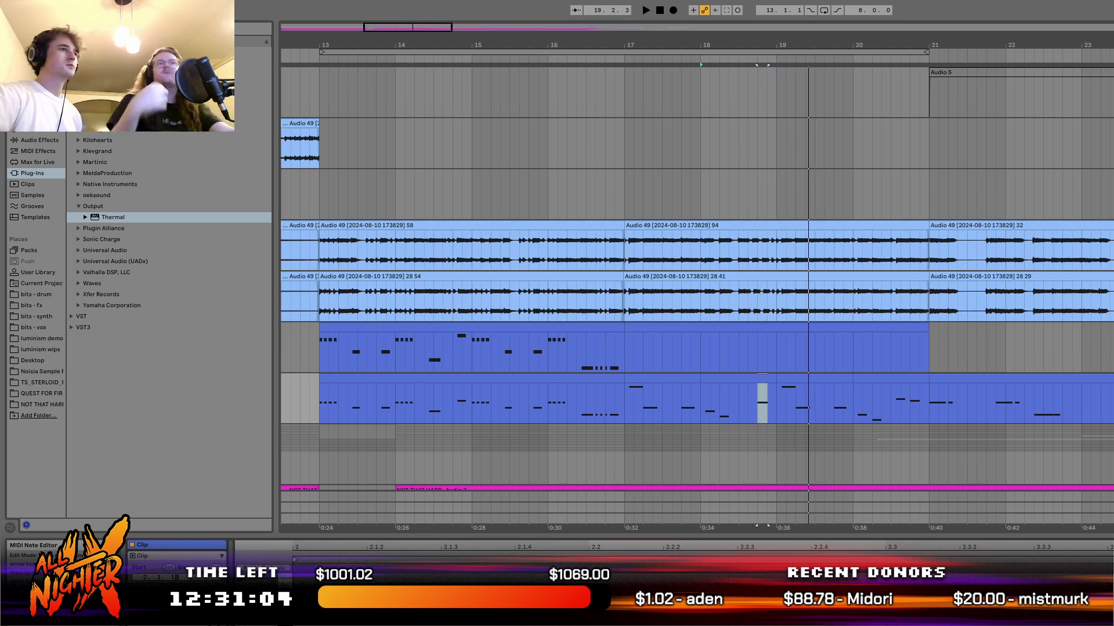
Play bars 18 and 19 to compare the note at 18.4 with the audio.
{"action": "key", "text": "space"}
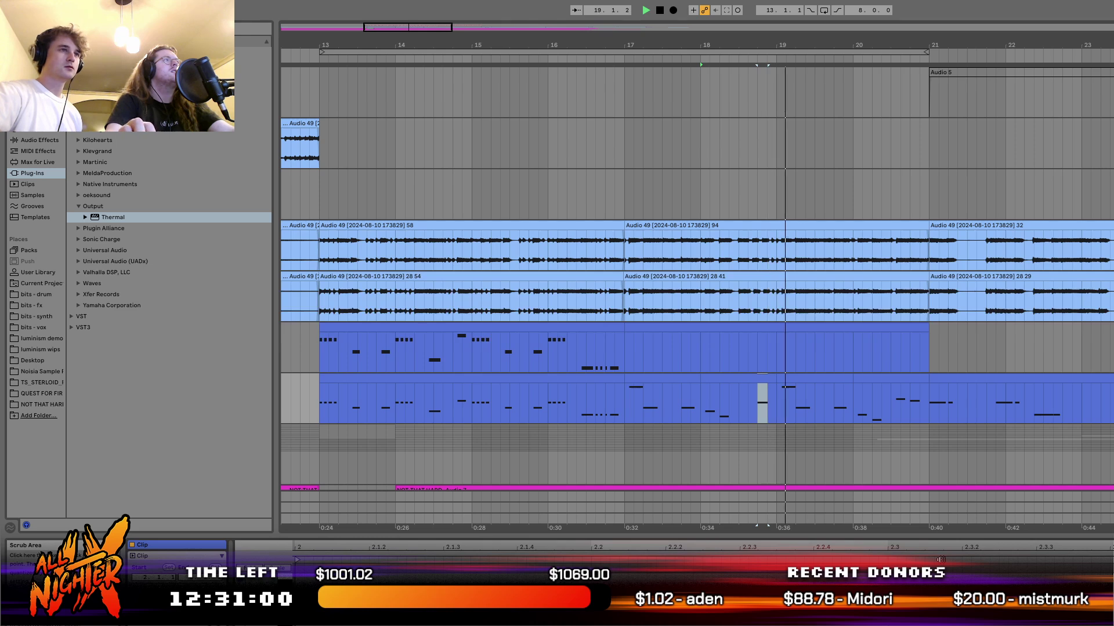
{"action": "key", "text": "space"}
{"action": "scroll", "coordinate": [757, 462], "scroll_direction": "up", "scroll_amount": 3}
{"action": "scroll", "coordinate": [756, 461], "scroll_direction": "up", "scroll_amount": 3}
{"action": "left_click", "coordinate": [762, 406]}
{"action": "key", "text": "space"}
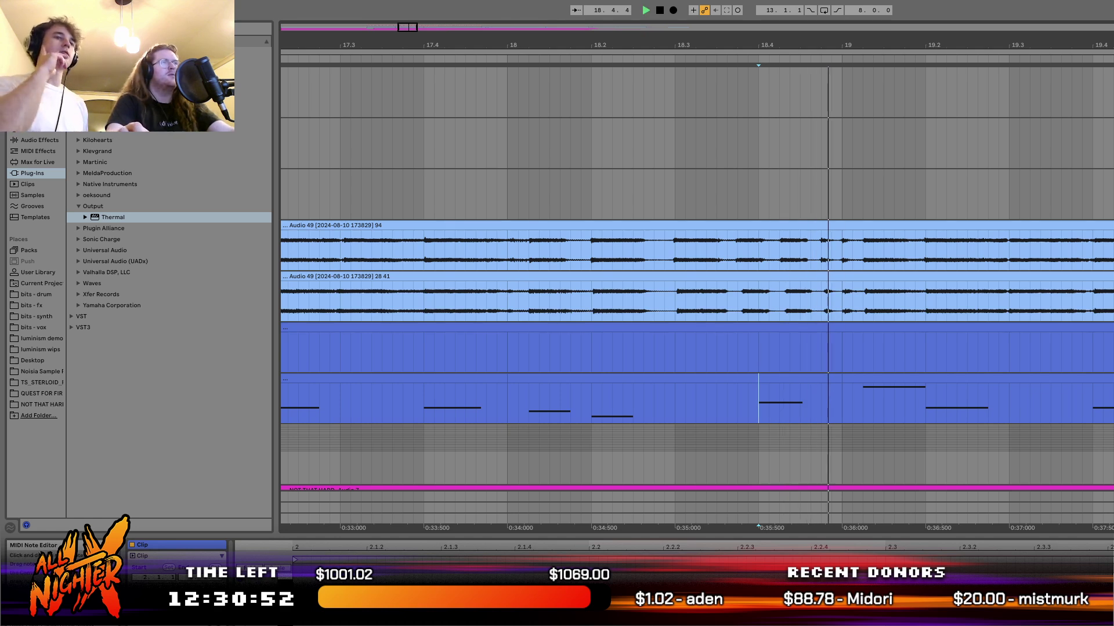
Unfold the NOT THAT HARD double tracks and play the whole bass line from bar 13.
{"action": "key", "text": "shift+Tab"}
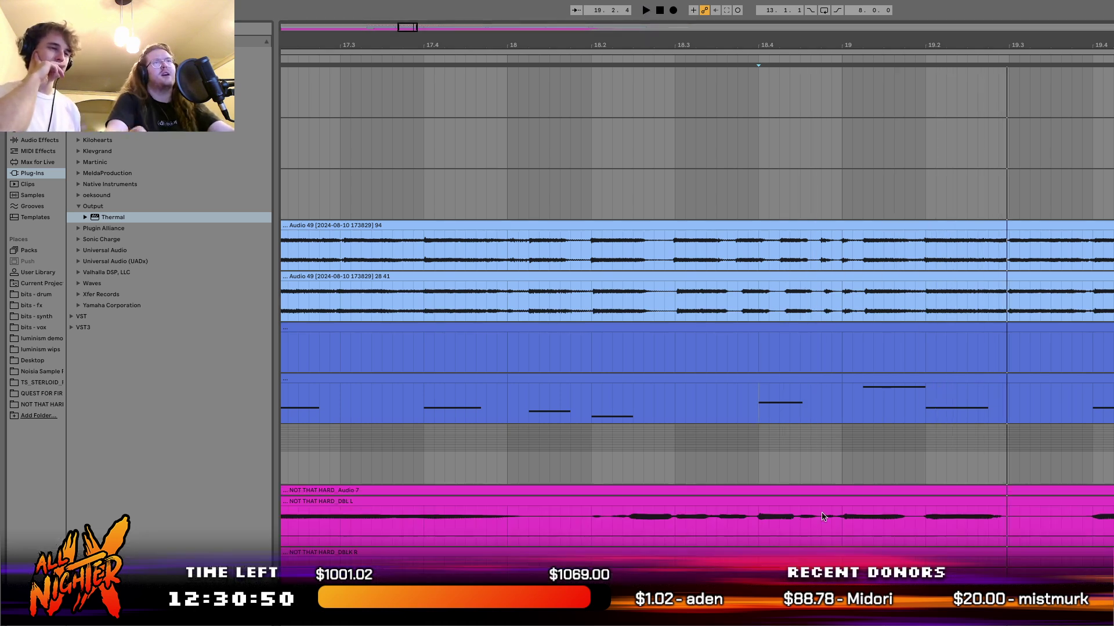
{"action": "scroll", "coordinate": [824, 515], "scroll_direction": "down", "scroll_amount": 5}
{"action": "left_click", "coordinate": [429, 389]}
{"action": "key", "text": "space"}
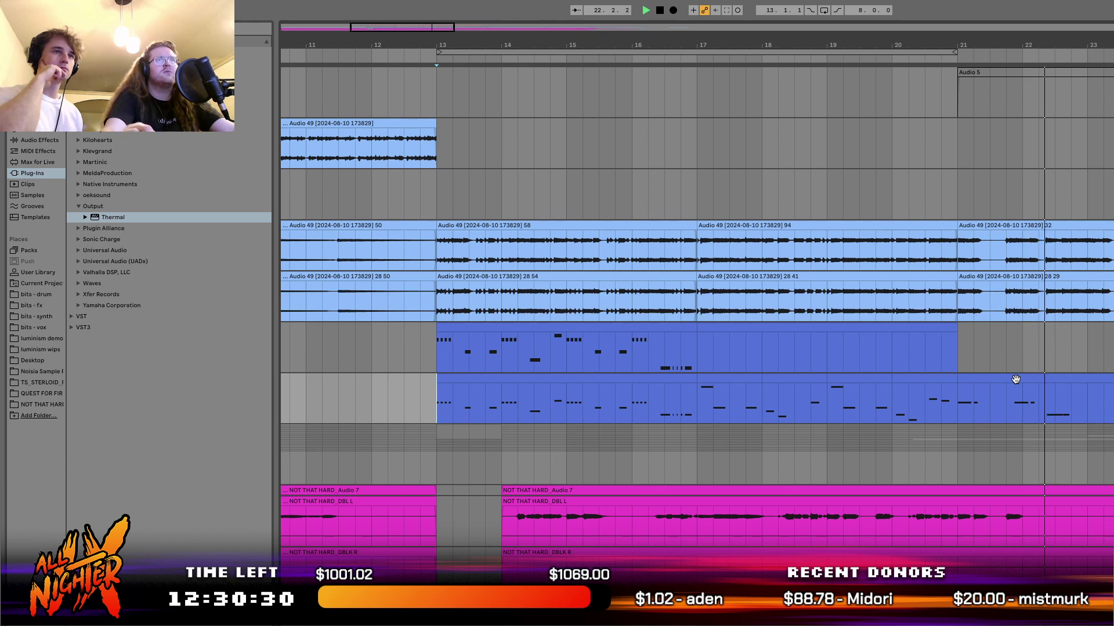
Paste copies of the bar 21 to 24 pattern at bars 23, 25 and 27 on the lower MIDI track while playing.
{"action": "left_click", "coordinate": [1072, 381]}
{"action": "left_click", "coordinate": [1082, 392]}
{"action": "key", "text": "super+v"}
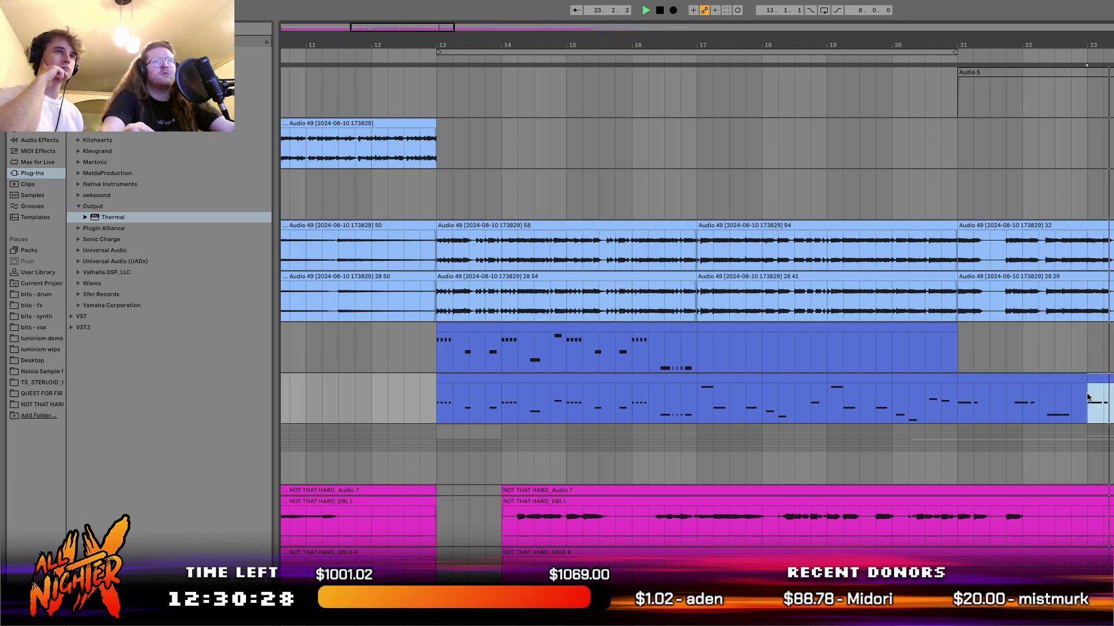
{"action": "scroll", "coordinate": [1081, 393], "scroll_direction": "right", "scroll_amount": 3}
{"action": "left_click", "coordinate": [1024, 427]}
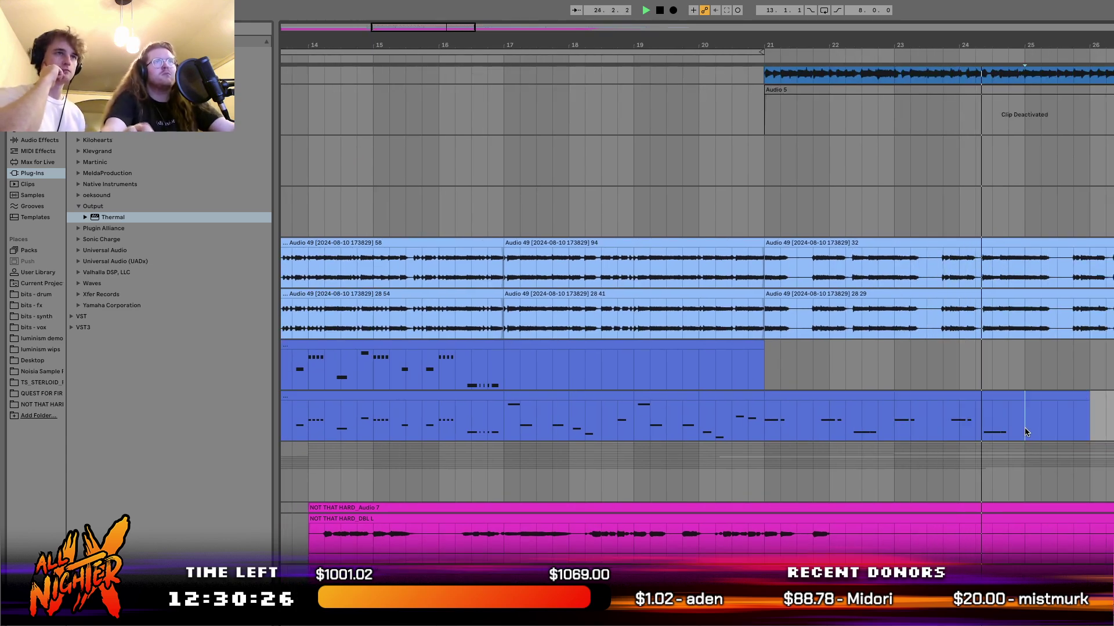
{"action": "key", "text": "super+v"}
{"action": "scroll", "coordinate": [1024, 427], "scroll_direction": "right", "scroll_amount": 3}
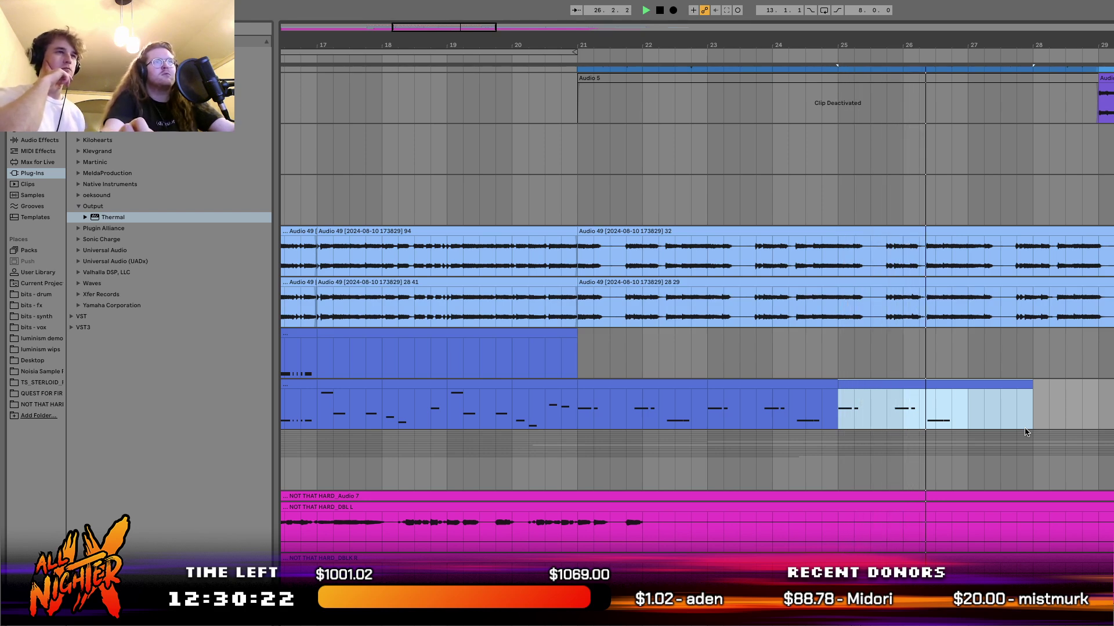
{"action": "left_click", "coordinate": [968, 413]}
{"action": "key", "text": "super+v"}
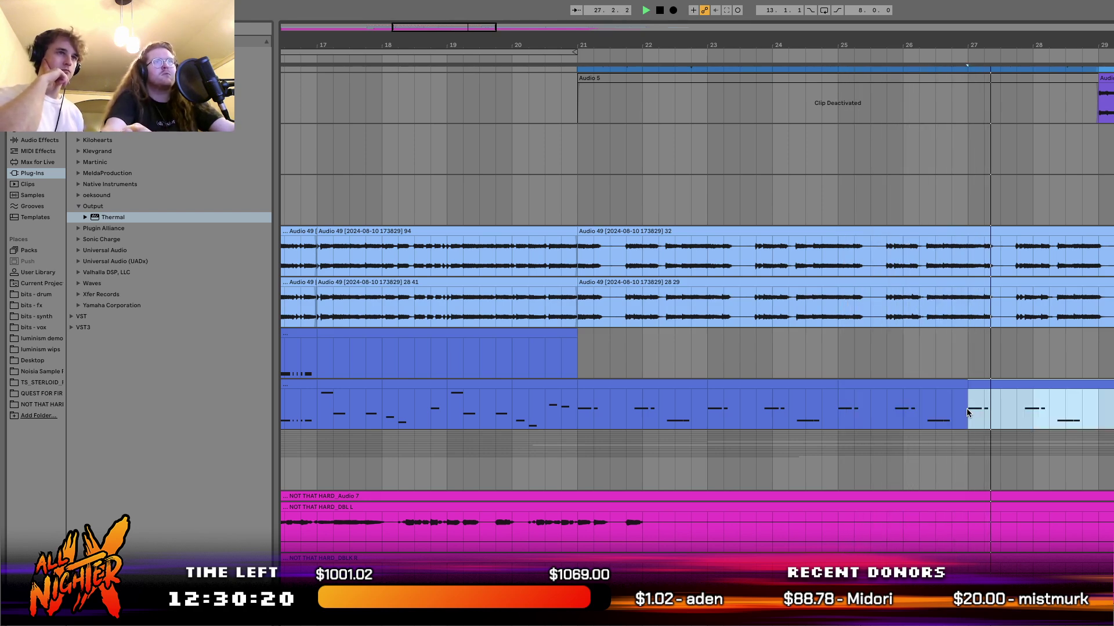
{"action": "scroll", "coordinate": [967, 409], "scroll_direction": "right", "scroll_amount": 3}
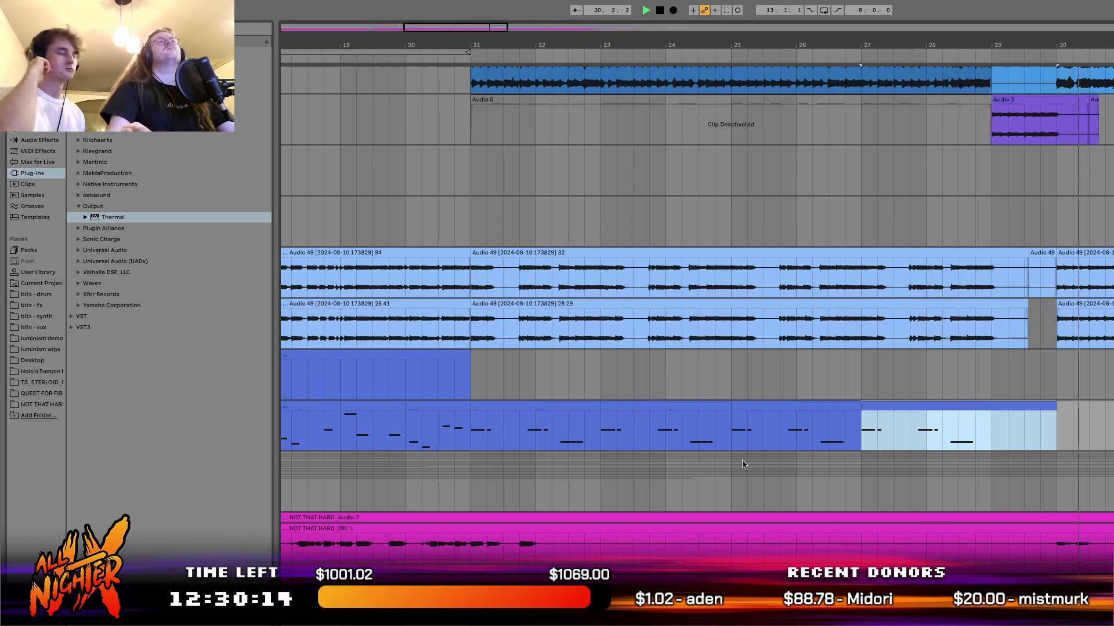
{"action": "scroll", "coordinate": [685, 468], "scroll_direction": "down", "scroll_amount": 1}
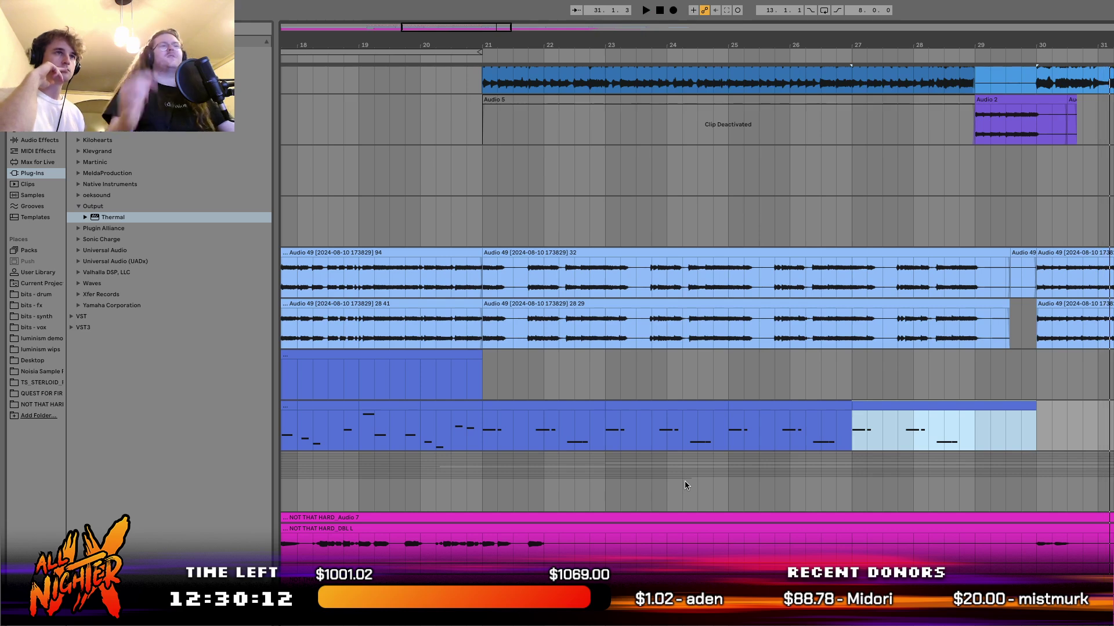
Copy the bass notes from bar 17 onward on the lower MIDI track onto the upper MIDI track at bar 17.
{"action": "scroll", "coordinate": [684, 485], "scroll_direction": "down", "scroll_amount": 5}
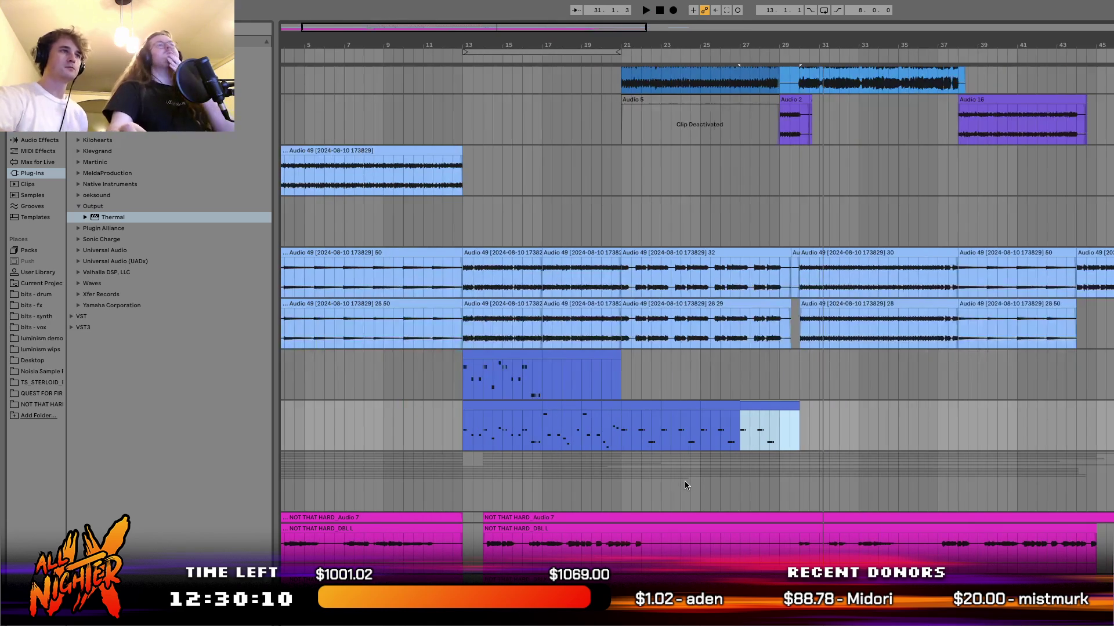
{"action": "scroll", "coordinate": [451, 461], "scroll_direction": "down", "scroll_amount": 1}
{"action": "scroll", "coordinate": [451, 461], "scroll_direction": "left", "scroll_amount": 2}
{"action": "left_click_drag", "start_coordinate": [598, 399], "coordinate": [873, 402]}
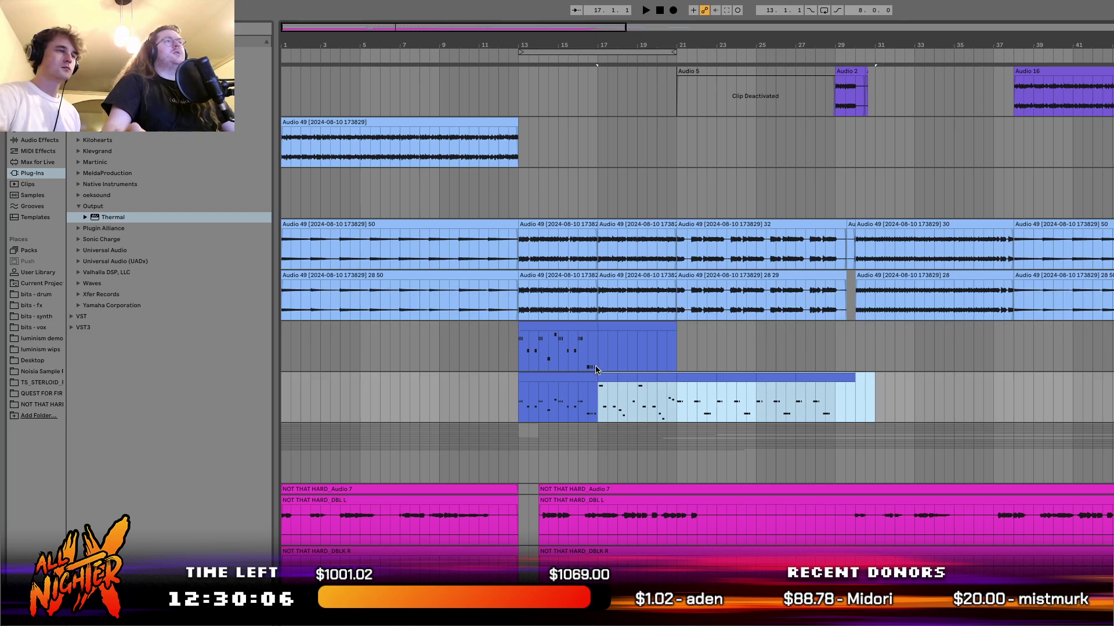
{"action": "left_click_drag", "start_coordinate": [599, 376], "coordinate": [599, 348]}
{"action": "scroll", "coordinate": [598, 348], "scroll_direction": "up", "scroll_amount": 3}
Play the layered bass line past bar 21, and replay it from a little before bar 12.
{"action": "key", "text": "space"}
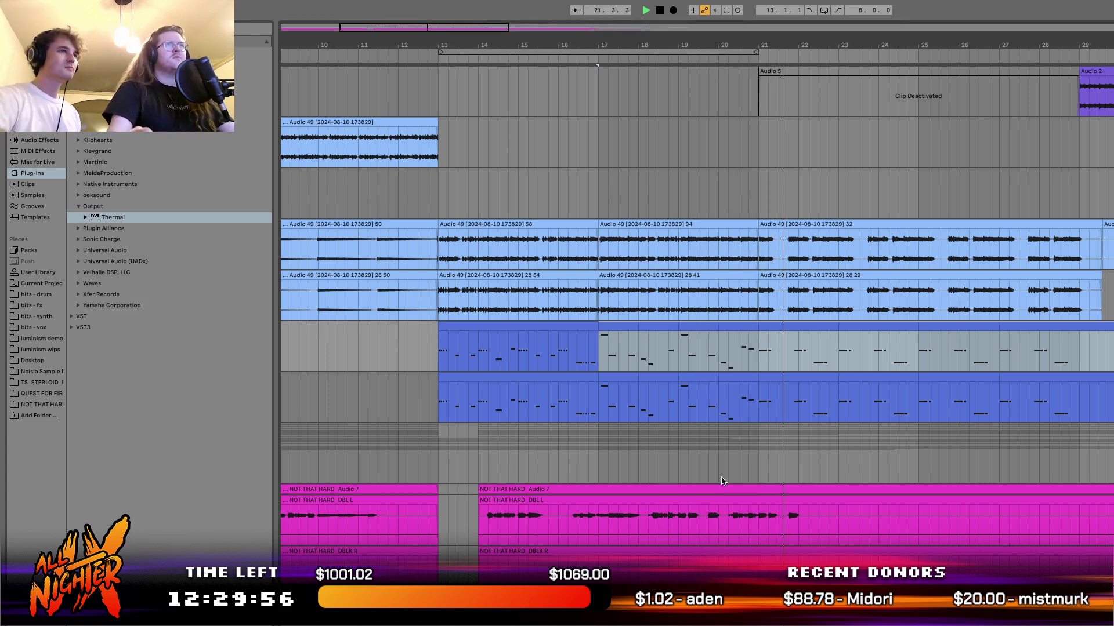
{"action": "scroll", "coordinate": [723, 481], "scroll_direction": "up", "scroll_amount": 10}
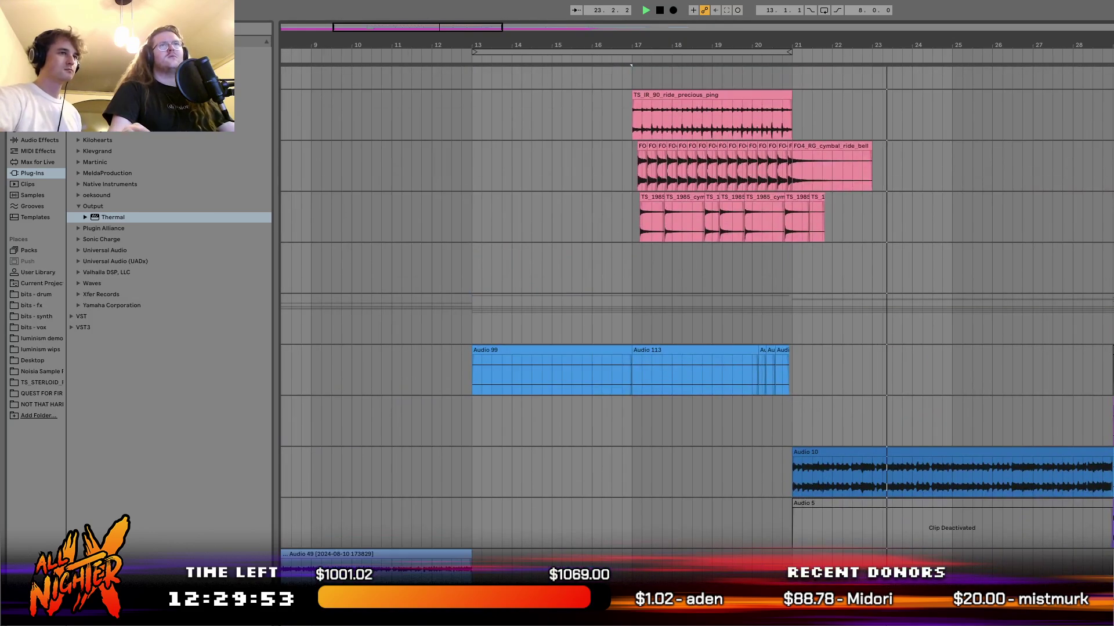
{"action": "left_click", "coordinate": [1102, 319]}
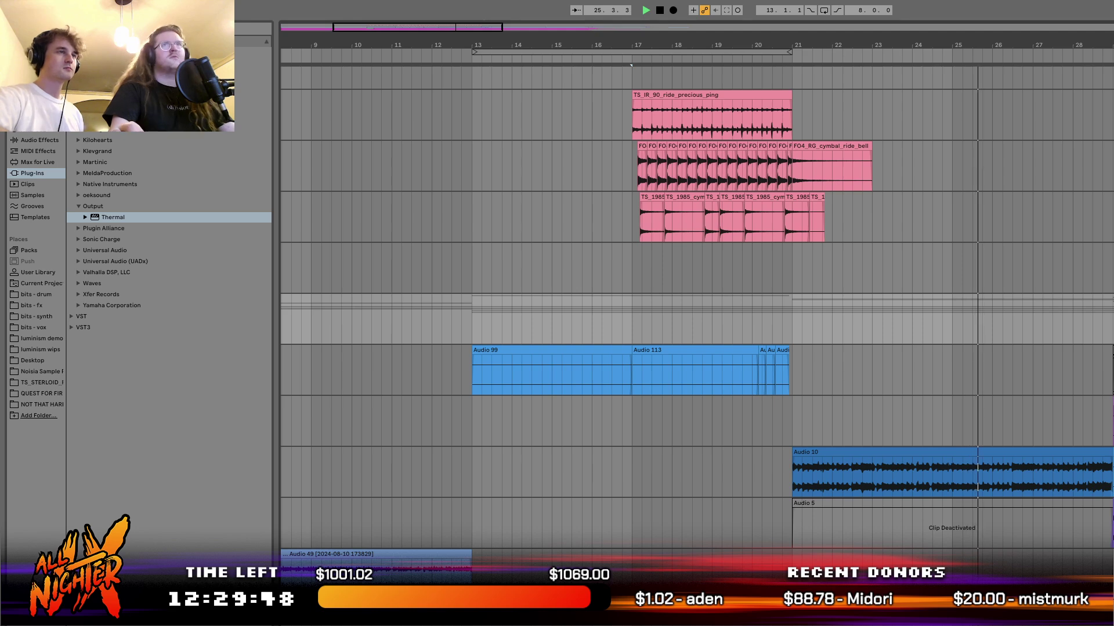
{"action": "scroll", "coordinate": [495, 257], "scroll_direction": "down", "scroll_amount": 6}
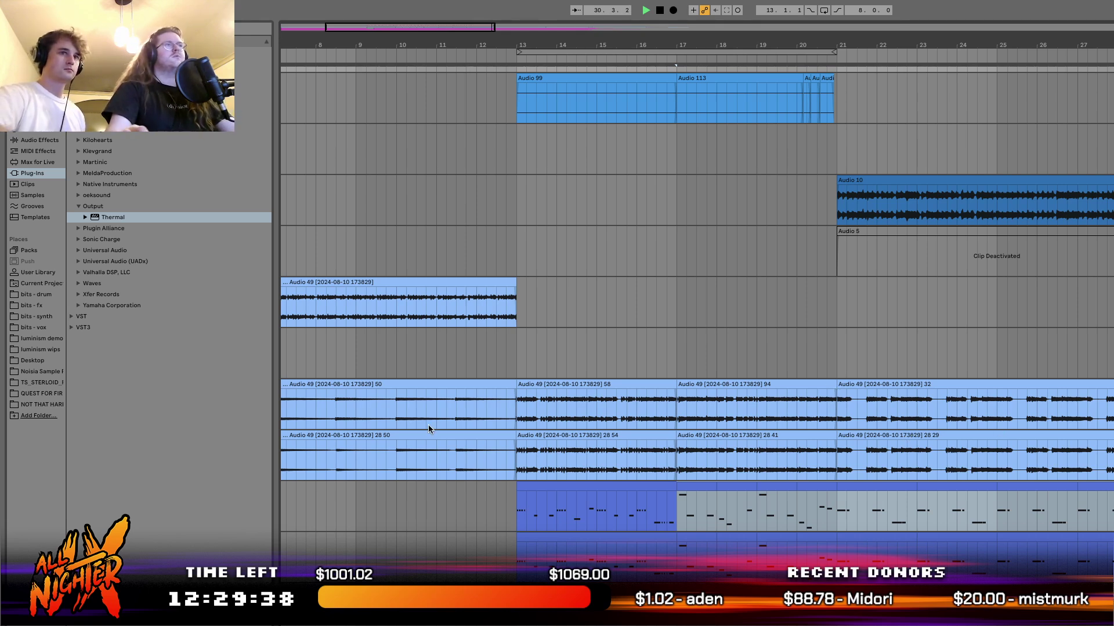
{"action": "left_click", "coordinate": [469, 367]}
{"action": "scroll", "coordinate": [469, 366], "scroll_direction": "down", "scroll_amount": 5}
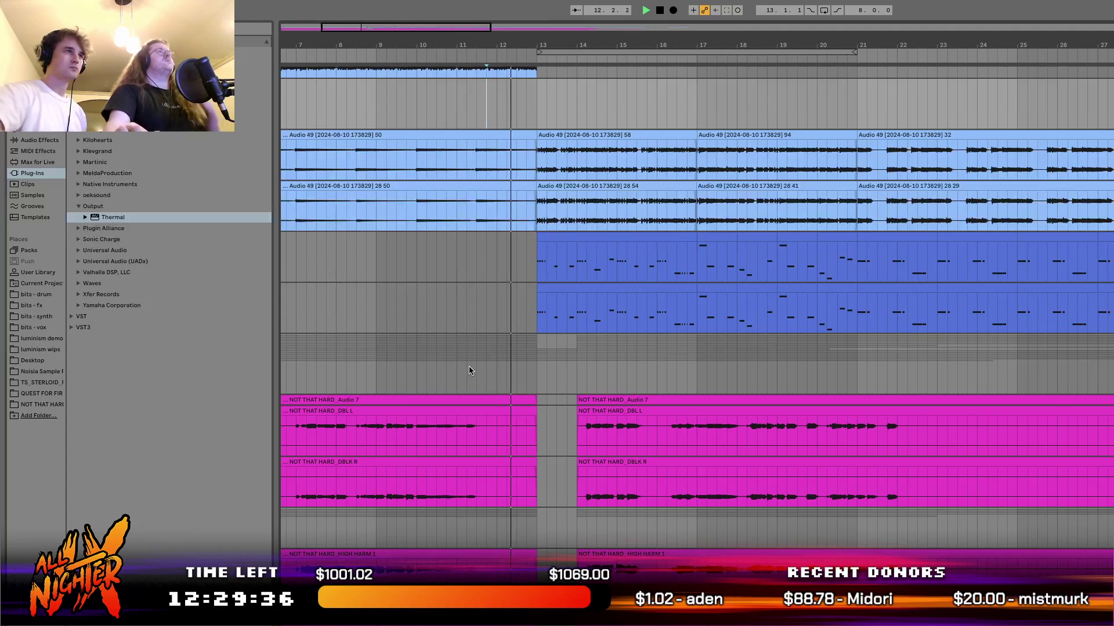
{"action": "scroll", "coordinate": [469, 367], "scroll_direction": "up", "scroll_amount": 4}
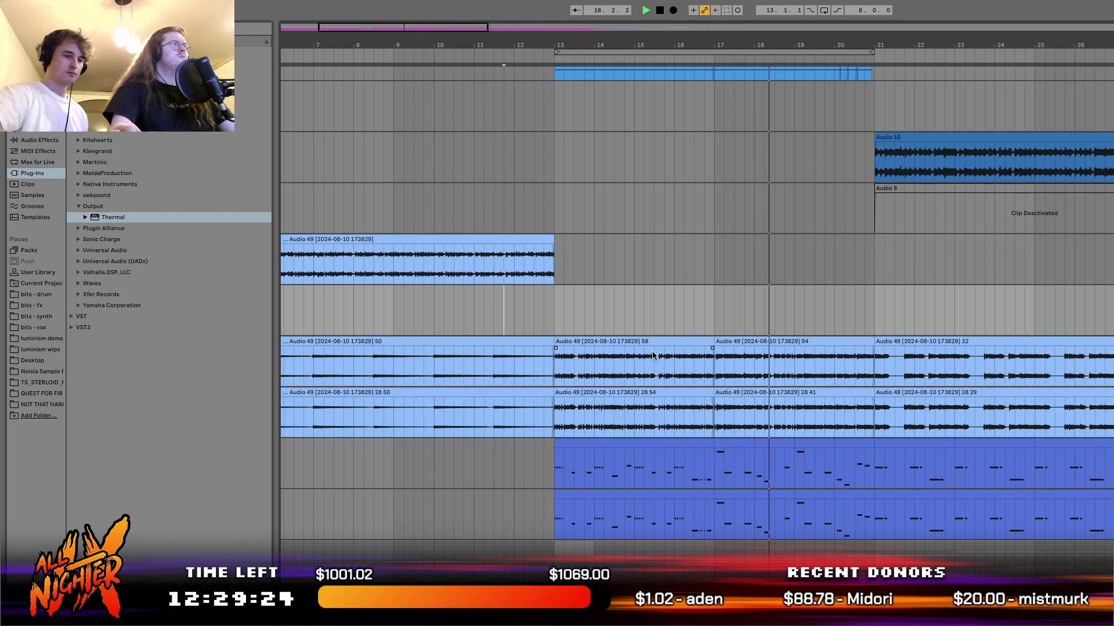
Play from about bar 19 to bar 30 while examining the vocal, drum and audio tracks.
{"action": "key", "text": "space"}
{"action": "left_click", "coordinate": [788, 427]}
{"action": "left_click", "coordinate": [775, 443]}
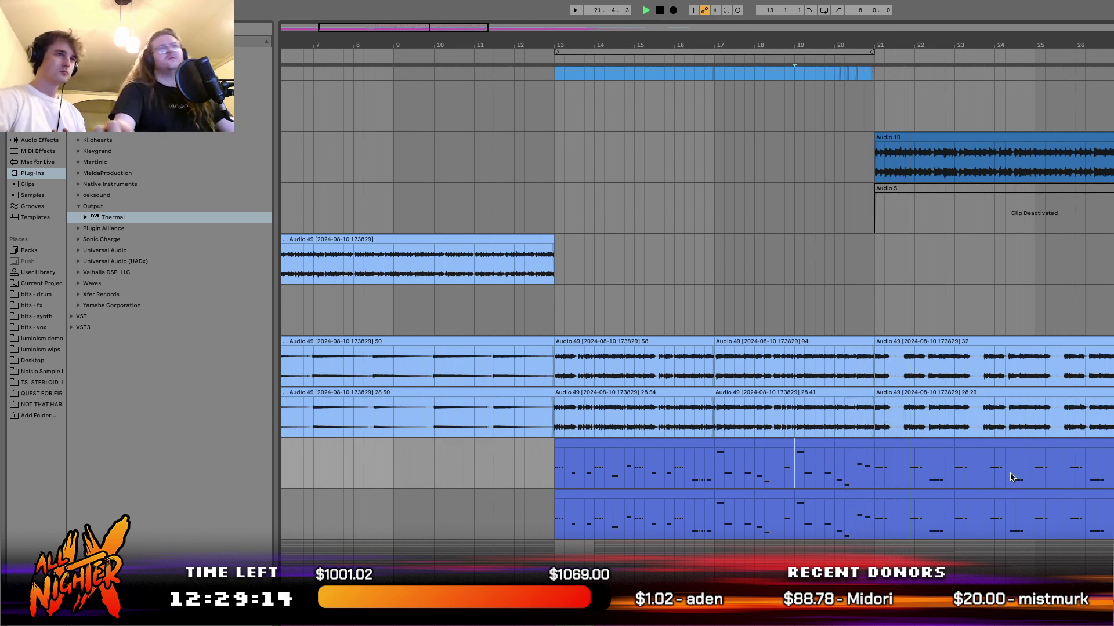
{"action": "scroll", "coordinate": [1011, 476], "scroll_direction": "down", "scroll_amount": 10}
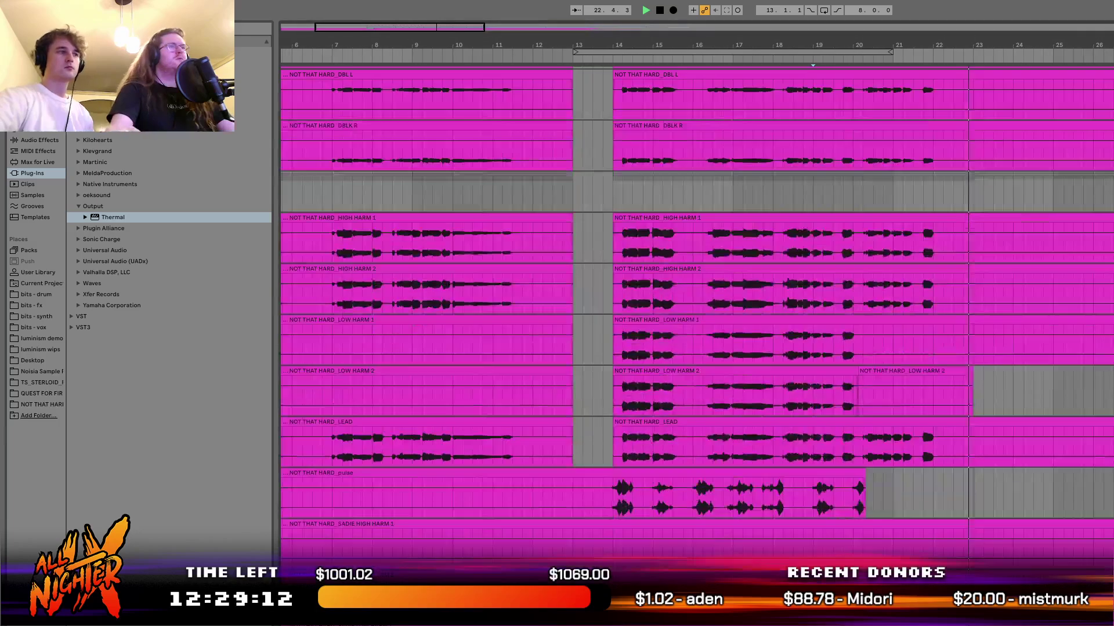
{"action": "scroll", "coordinate": [696, 313], "scroll_direction": "up", "scroll_amount": 15}
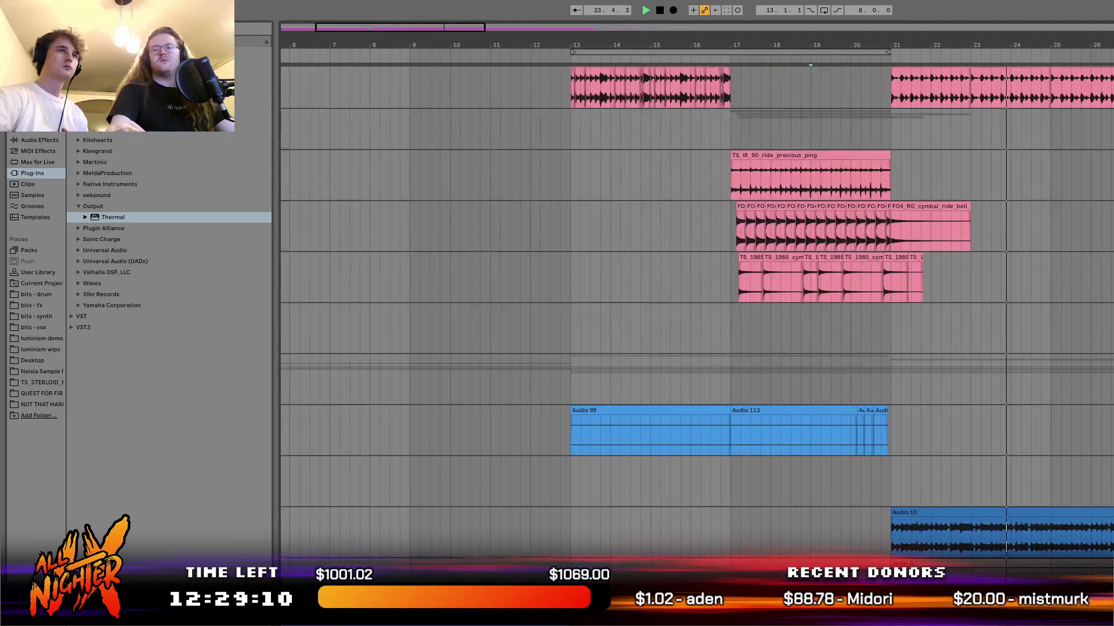
{"action": "scroll", "coordinate": [696, 314], "scroll_direction": "up", "scroll_amount": 10}
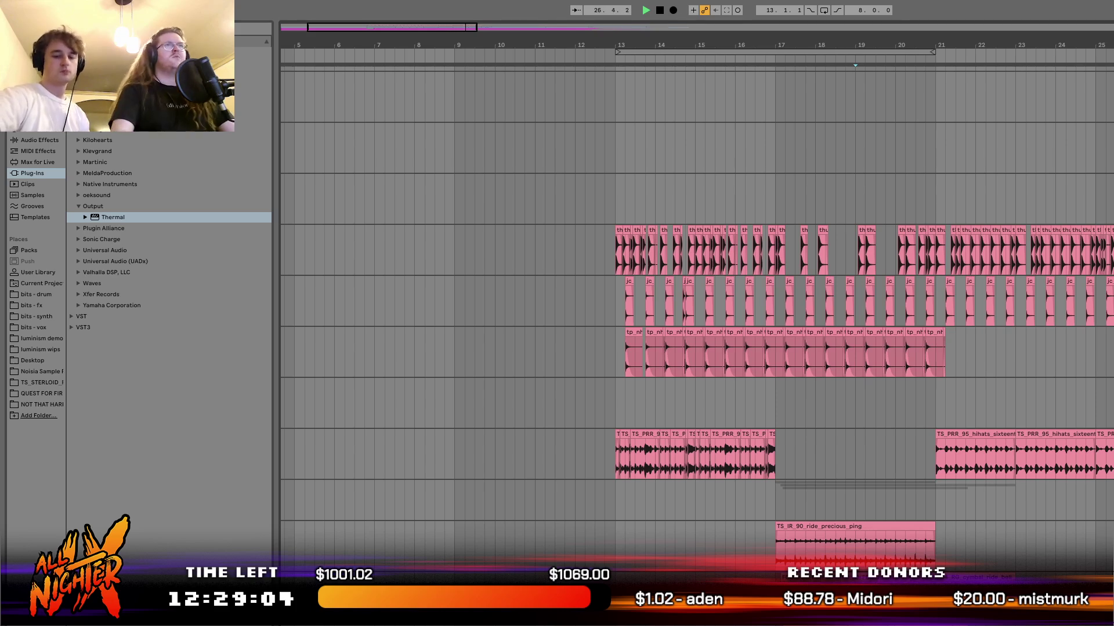
{"action": "scroll", "coordinate": [841, 395], "scroll_direction": "down", "scroll_amount": 5}
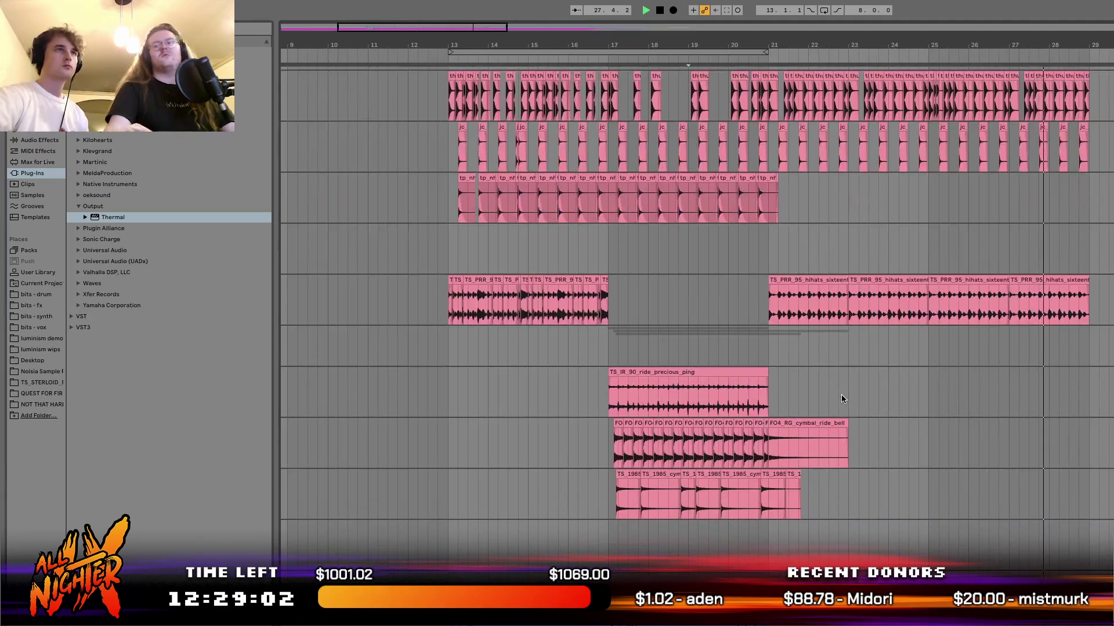
{"action": "scroll", "coordinate": [841, 395], "scroll_direction": "down", "scroll_amount": 8}
{"action": "scroll", "coordinate": [842, 399], "scroll_direction": "down", "scroll_amount": 8}
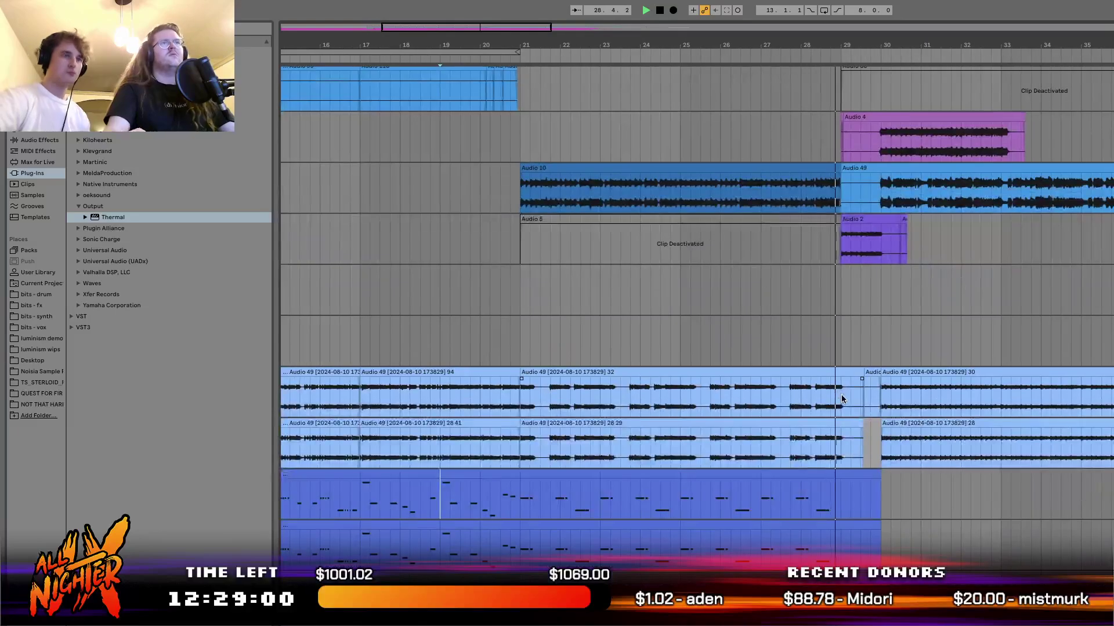
{"action": "scroll", "coordinate": [841, 398], "scroll_direction": "left", "scroll_amount": 9}
{"action": "scroll", "coordinate": [841, 398], "scroll_direction": "up", "scroll_amount": 4}
{"action": "key", "text": "space"}
Play the bass line's entry from just before bar 13 and set the start position at 13.2.
{"action": "scroll", "coordinate": [842, 396], "scroll_direction": "down", "scroll_amount": 10}
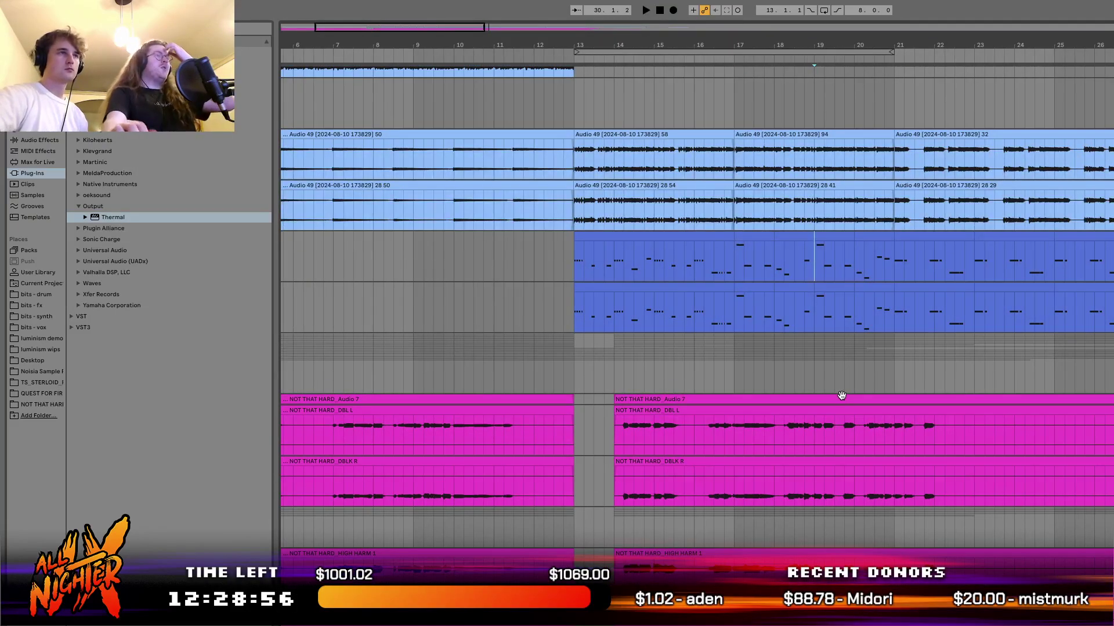
{"action": "scroll", "coordinate": [841, 396], "scroll_direction": "up", "scroll_amount": 10}
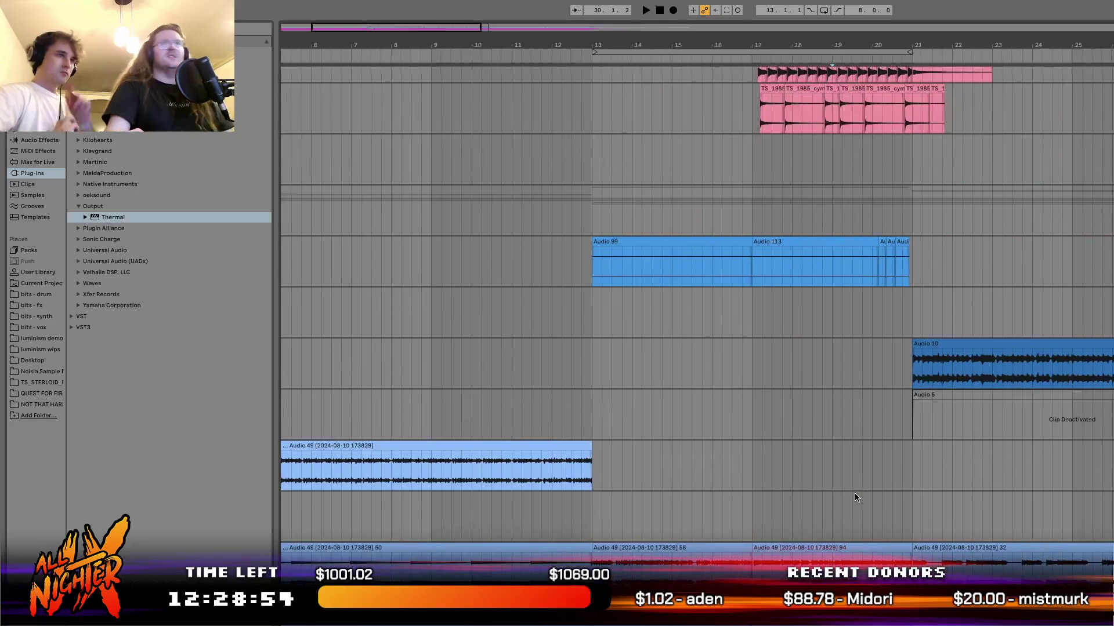
{"action": "scroll", "coordinate": [855, 497], "scroll_direction": "down", "scroll_amount": 10}
{"action": "scroll", "coordinate": [855, 497], "scroll_direction": "left", "scroll_amount": 3}
{"action": "scroll", "coordinate": [780, 509], "scroll_direction": "down", "scroll_amount": 3}
{"action": "scroll", "coordinate": [752, 501], "scroll_direction": "left", "scroll_amount": 1}
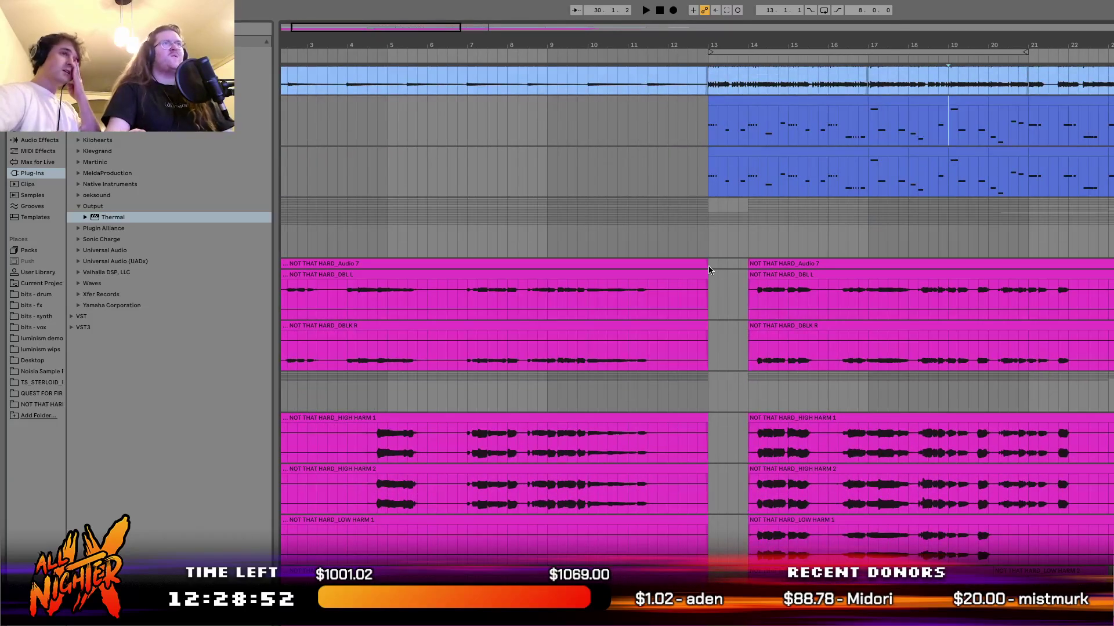
{"action": "scroll", "coordinate": [709, 270], "scroll_direction": "up", "scroll_amount": 2}
{"action": "scroll", "coordinate": [708, 270], "scroll_direction": "right", "scroll_amount": 1}
{"action": "left_click", "coordinate": [688, 283]}
{"action": "key", "text": "space"}
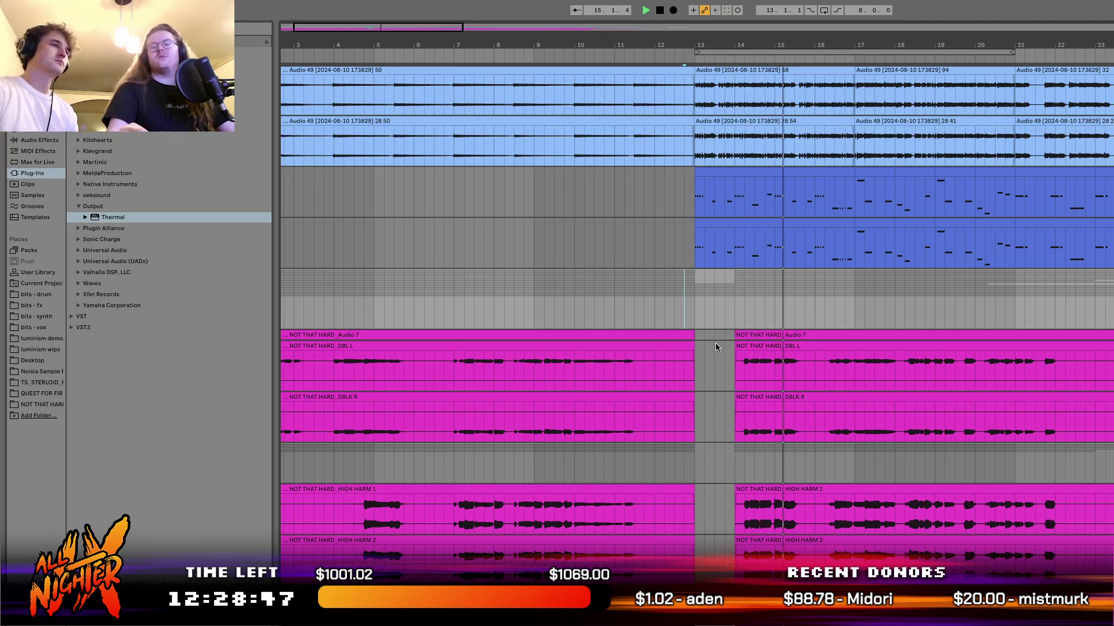
{"action": "left_click", "coordinate": [704, 301]}
{"action": "key", "text": "space"}
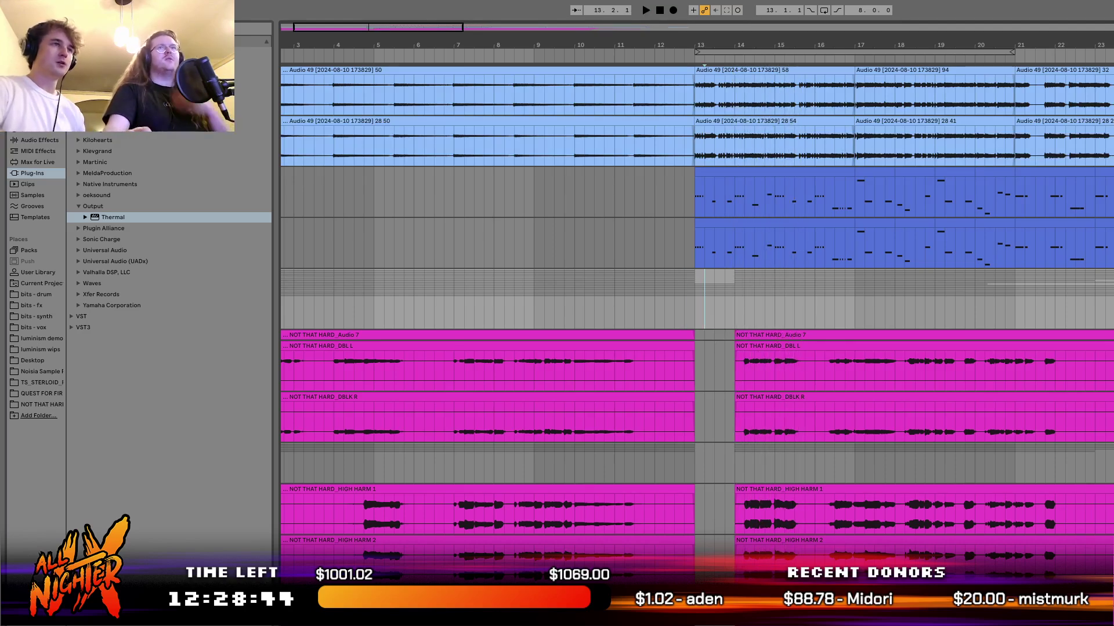
Play from about the middle of bar 7 and look over the drum tracks from bar 13 to bar 29.
{"action": "scroll", "coordinate": [782, 434], "scroll_direction": "down", "scroll_amount": 15}
{"action": "scroll", "coordinate": [781, 435], "scroll_direction": "left", "scroll_amount": 2}
{"action": "scroll", "coordinate": [781, 435], "scroll_direction": "down", "scroll_amount": 5}
{"action": "left_click", "coordinate": [541, 472]}
{"action": "scroll", "coordinate": [541, 472], "scroll_direction": "down", "scroll_amount": 7}
{"action": "key", "text": "space"}
{"action": "scroll", "coordinate": [542, 472], "scroll_direction": "up", "scroll_amount": 4}
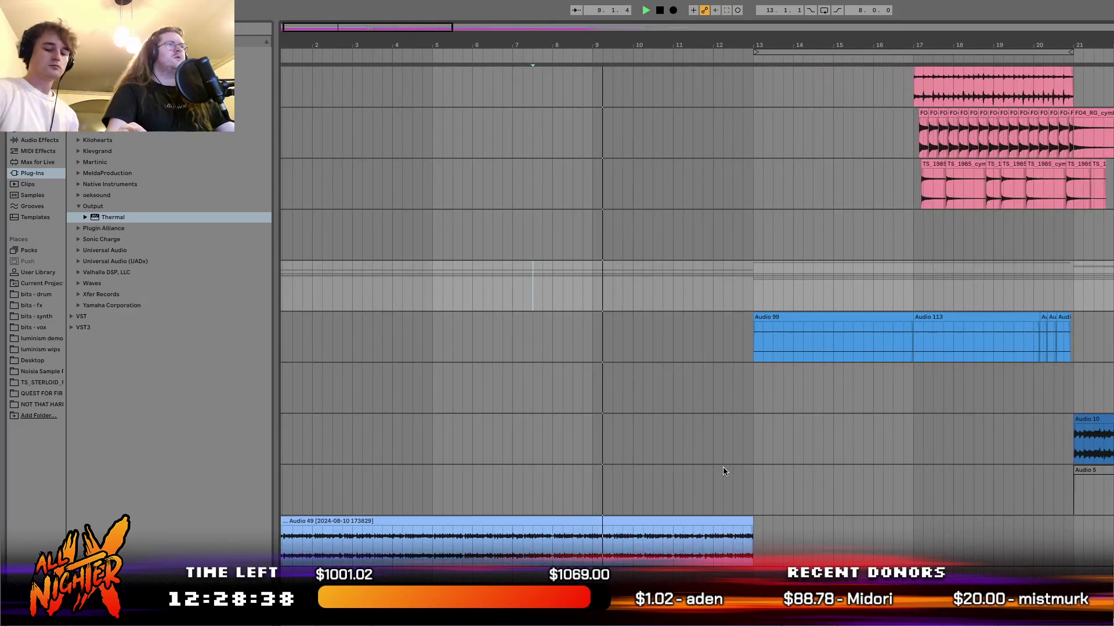
{"action": "scroll", "coordinate": [722, 468], "scroll_direction": "up", "scroll_amount": 10}
{"action": "scroll", "coordinate": [723, 467], "scroll_direction": "right", "scroll_amount": 5}
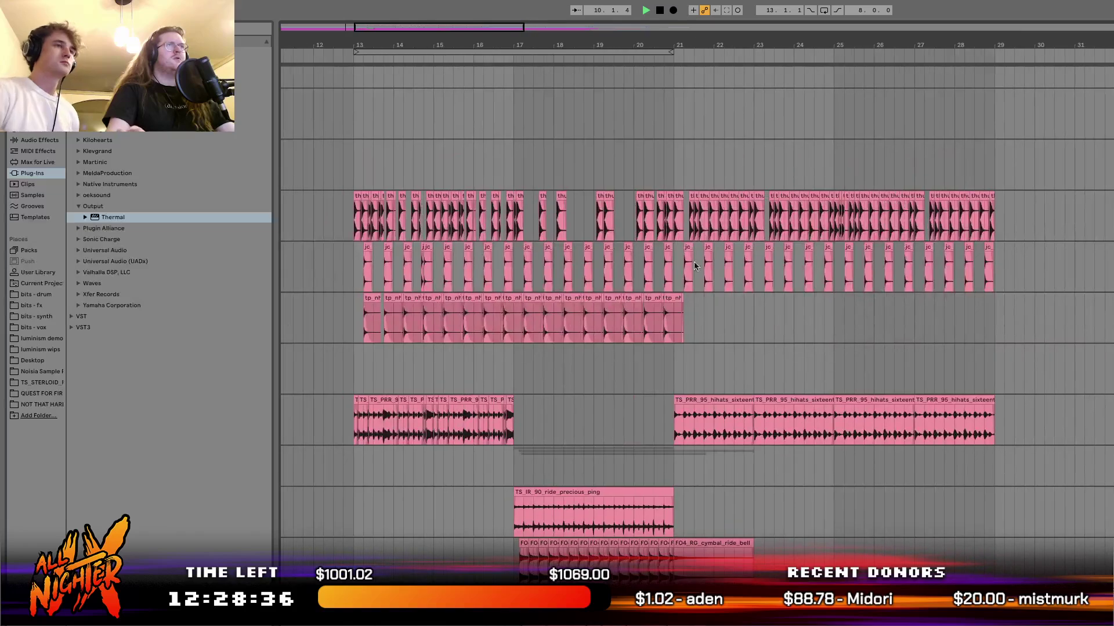
{"action": "left_click_drag", "start_coordinate": [674, 234], "coordinate": [994, 416]}
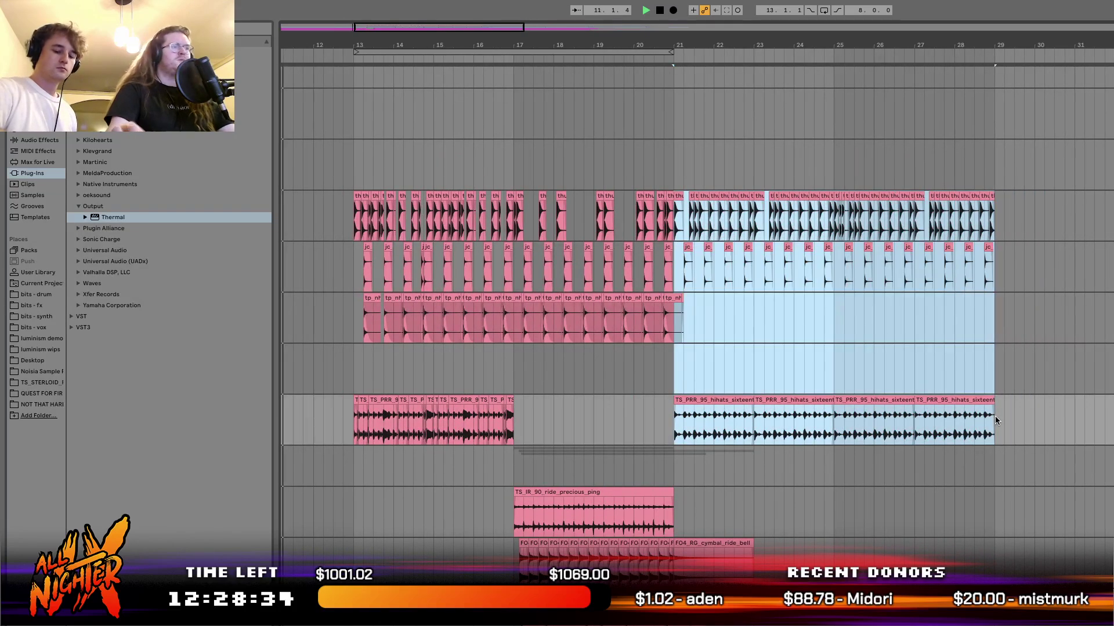
{"action": "scroll", "coordinate": [927, 405], "scroll_direction": "right", "scroll_amount": 3}
{"action": "scroll", "coordinate": [840, 398], "scroll_direction": "down", "scroll_amount": 7}
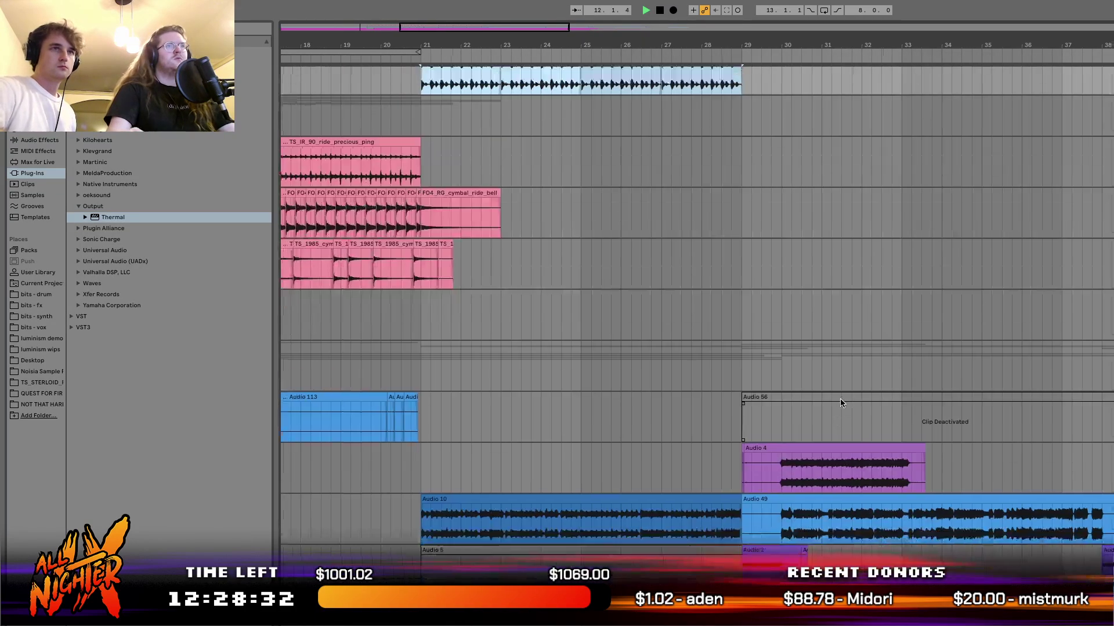
{"action": "scroll", "coordinate": [840, 399], "scroll_direction": "up", "scroll_amount": 7}
{"action": "scroll", "coordinate": [827, 398], "scroll_direction": "left", "scroll_amount": 3}
{"action": "scroll", "coordinate": [827, 399], "scroll_direction": "down", "scroll_amount": 1}
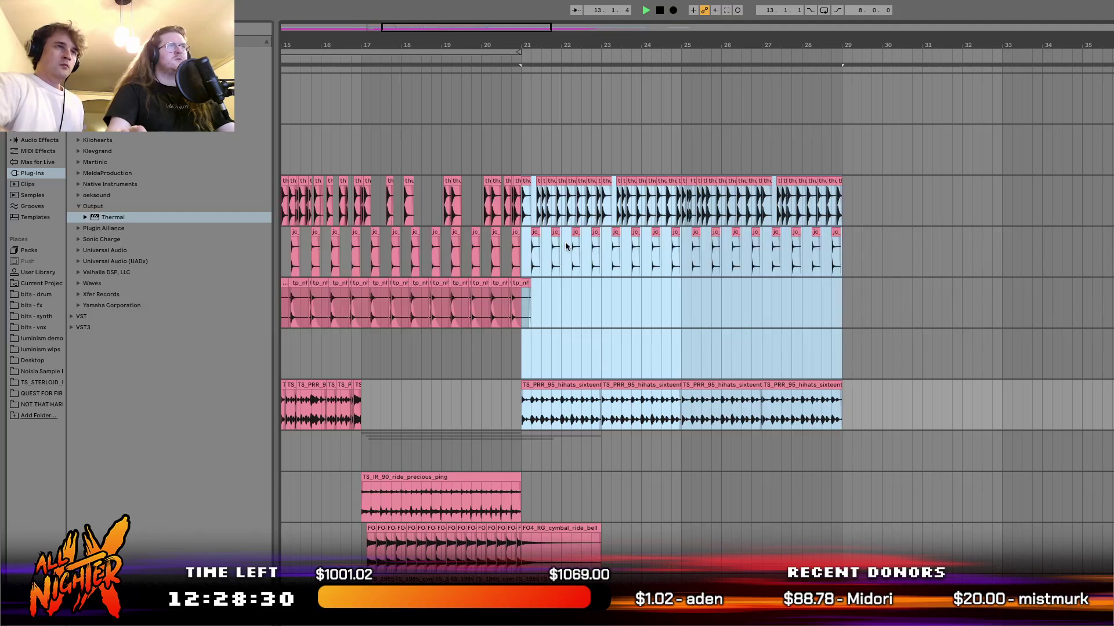
{"action": "scroll", "coordinate": [554, 267], "scroll_direction": "left", "scroll_amount": 6}
{"action": "scroll", "coordinate": [554, 267], "scroll_direction": "up", "scroll_amount": 1}
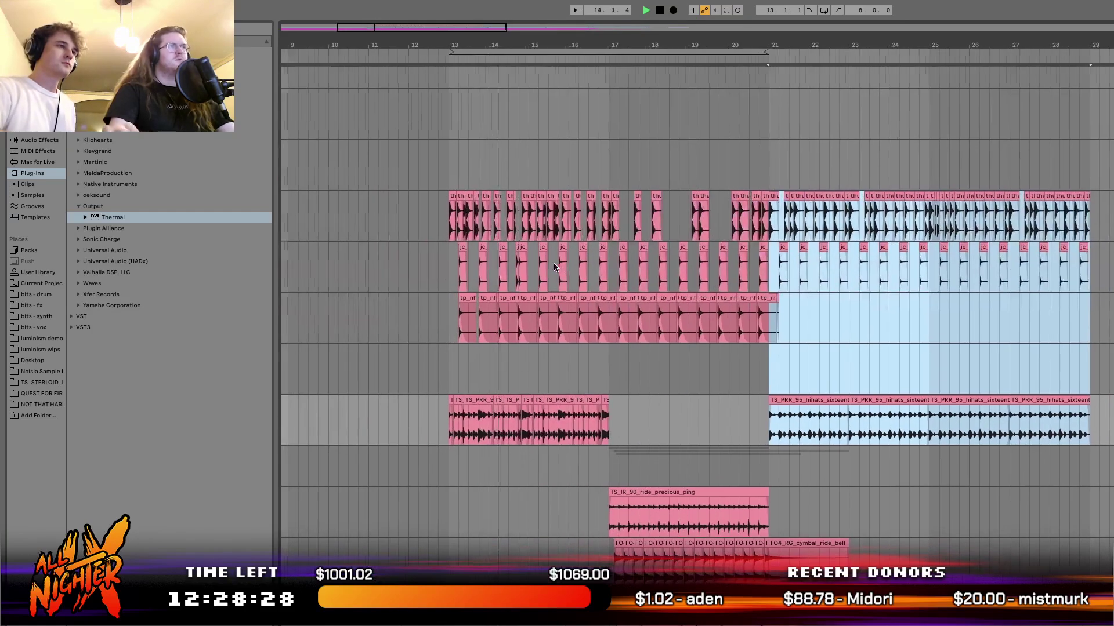
{"action": "left_click", "coordinate": [627, 319]}
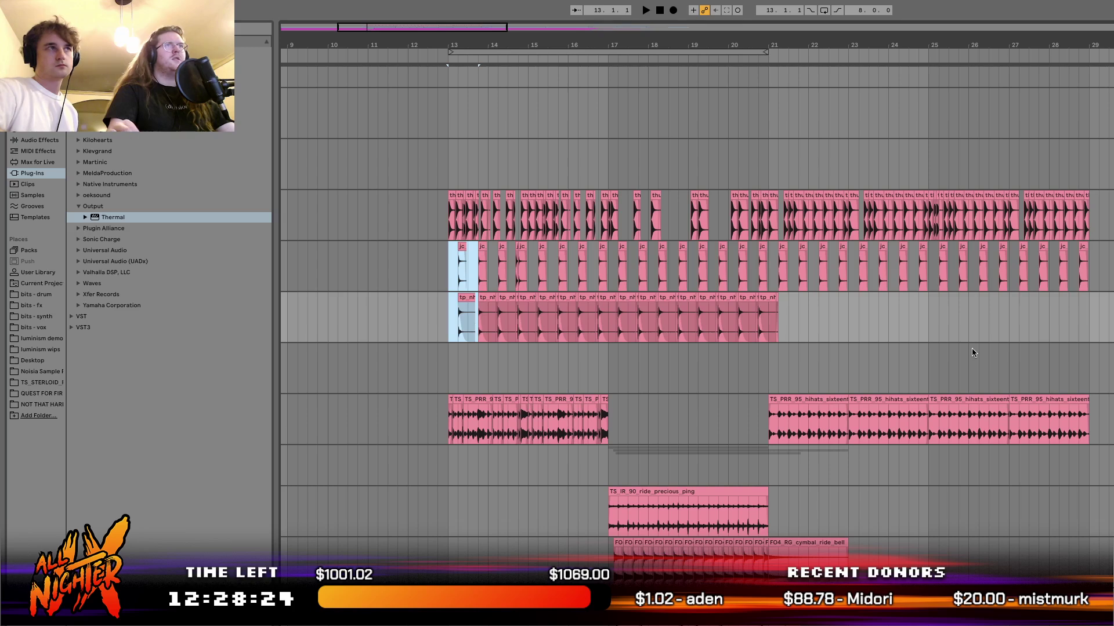
Play from bar 30 and paste a copy of the TS_IR_90_ride_precious_ping clip at bar 30 on its own track.
{"action": "scroll", "coordinate": [972, 348], "scroll_direction": "right", "scroll_amount": 6}
{"action": "scroll", "coordinate": [972, 348], "scroll_direction": "down", "scroll_amount": 1}
{"action": "left_click", "coordinate": [879, 285]}
{"action": "key", "text": "space"}
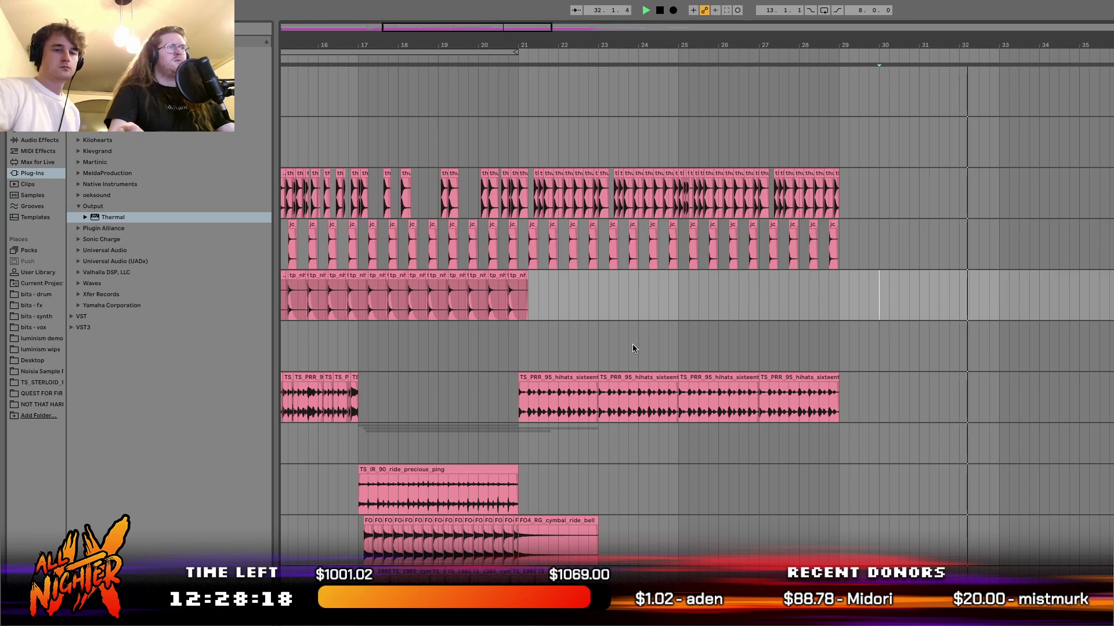
{"action": "scroll", "coordinate": [632, 343], "scroll_direction": "down", "scroll_amount": 4}
{"action": "scroll", "coordinate": [632, 344], "scroll_direction": "left", "scroll_amount": 3}
{"action": "left_click", "coordinate": [573, 345]}
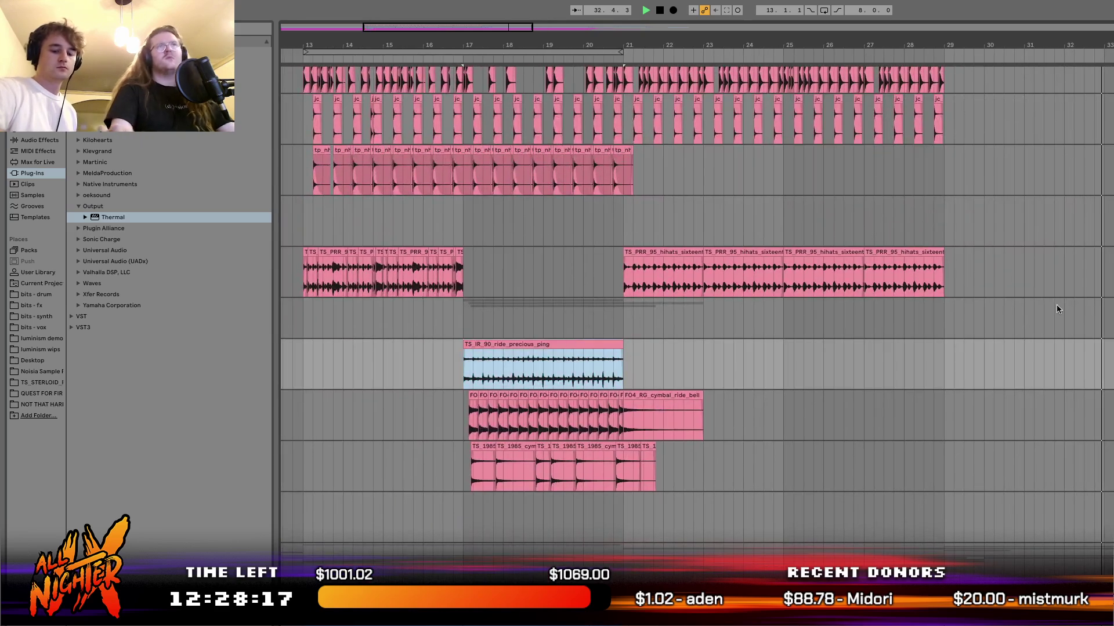
{"action": "left_click", "coordinate": [963, 360]}
{"action": "left_click", "coordinate": [983, 352]}
{"action": "key", "text": "ctrl+v"}
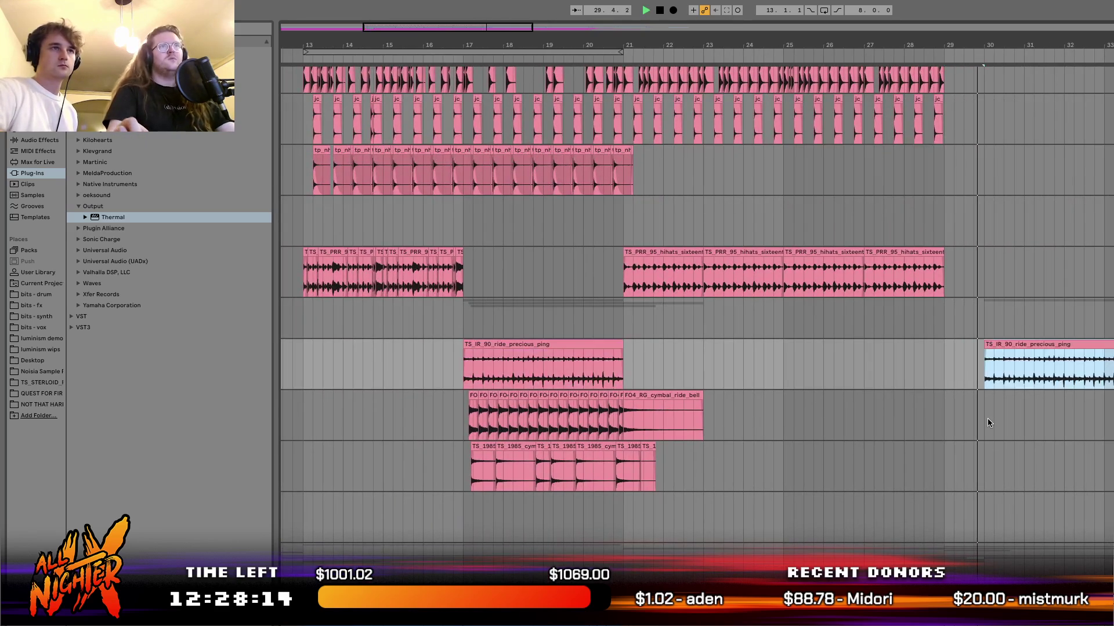
Extend the copied ride clip at bar 30 so it ends at bar 38.
{"action": "scroll", "coordinate": [1008, 504], "scroll_direction": "down", "scroll_amount": 1}
{"action": "scroll", "coordinate": [1008, 504], "scroll_direction": "right", "scroll_amount": 3}
{"action": "scroll", "coordinate": [1009, 509], "scroll_direction": "down", "scroll_amount": 1}
{"action": "scroll", "coordinate": [1009, 509], "scroll_direction": "right", "scroll_amount": 1}
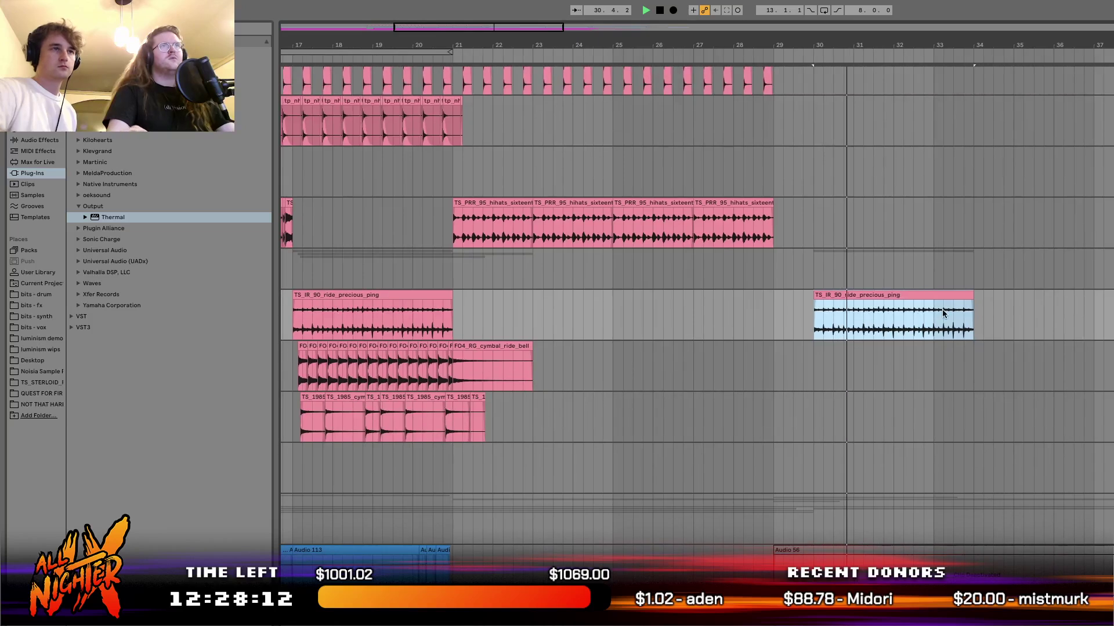
{"action": "left_click_drag", "start_coordinate": [971, 290], "coordinate": [1113, 291]}
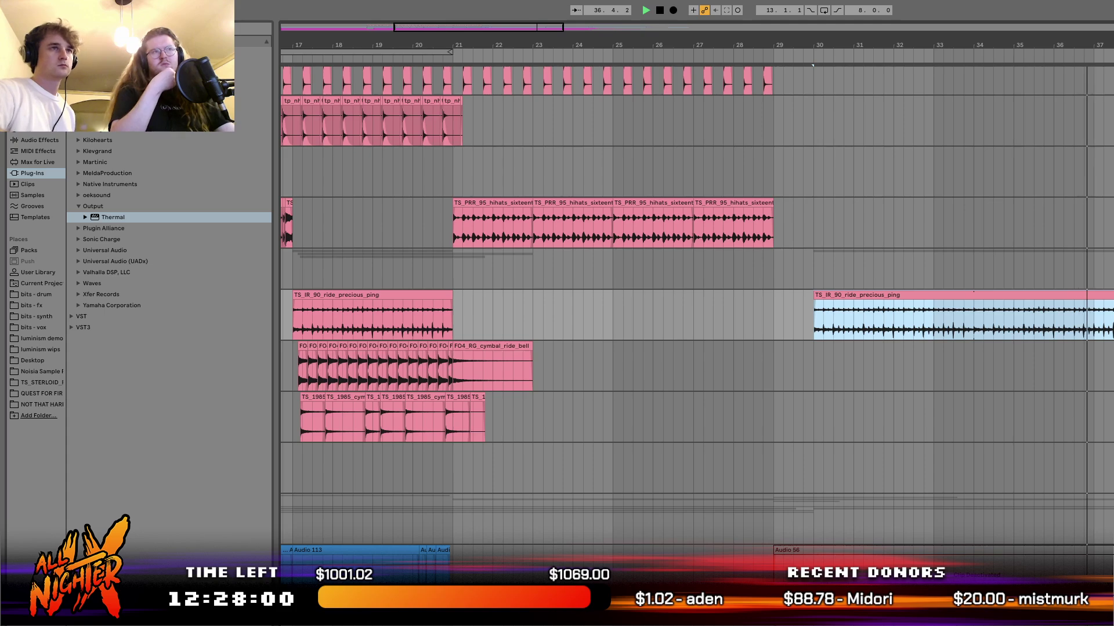
Examine the audio, bass and NOT THAT HARD vocal tracks around bars 29 to 43, comparing them with the vocals from bar 13.
{"action": "scroll", "coordinate": [696, 313], "scroll_direction": "down", "scroll_amount": 5}
{"action": "scroll", "coordinate": [696, 313], "scroll_direction": "right", "scroll_amount": 4}
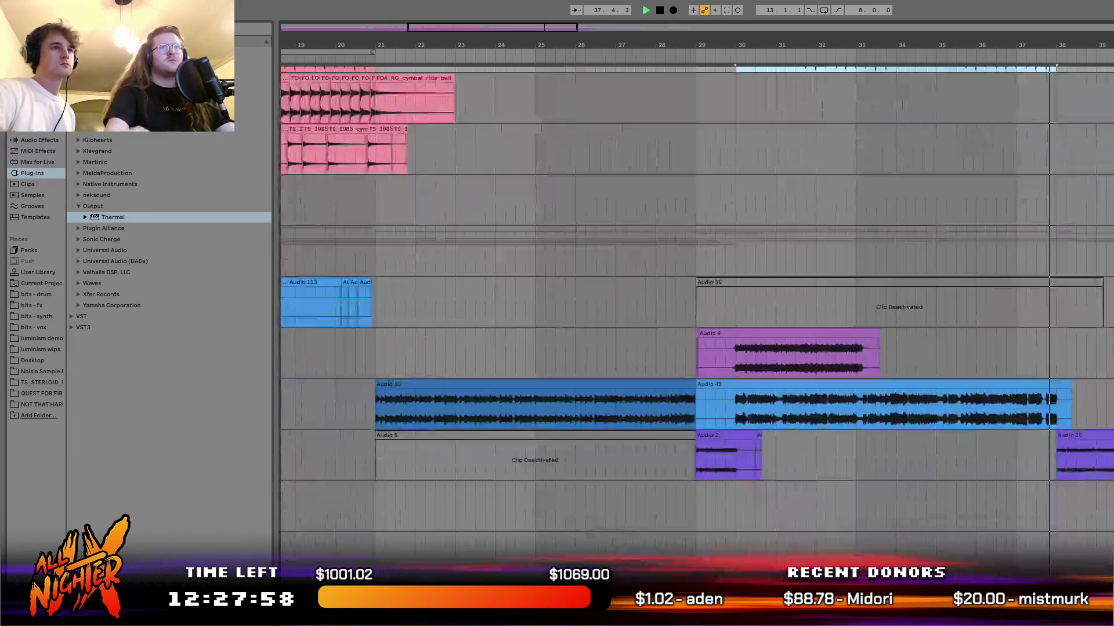
{"action": "scroll", "coordinate": [696, 313], "scroll_direction": "up", "scroll_amount": 2}
{"action": "scroll", "coordinate": [696, 313], "scroll_direction": "down", "scroll_amount": 10}
{"action": "scroll", "coordinate": [696, 313], "scroll_direction": "right", "scroll_amount": 2}
{"action": "scroll", "coordinate": [696, 313], "scroll_direction": "up", "scroll_amount": 3}
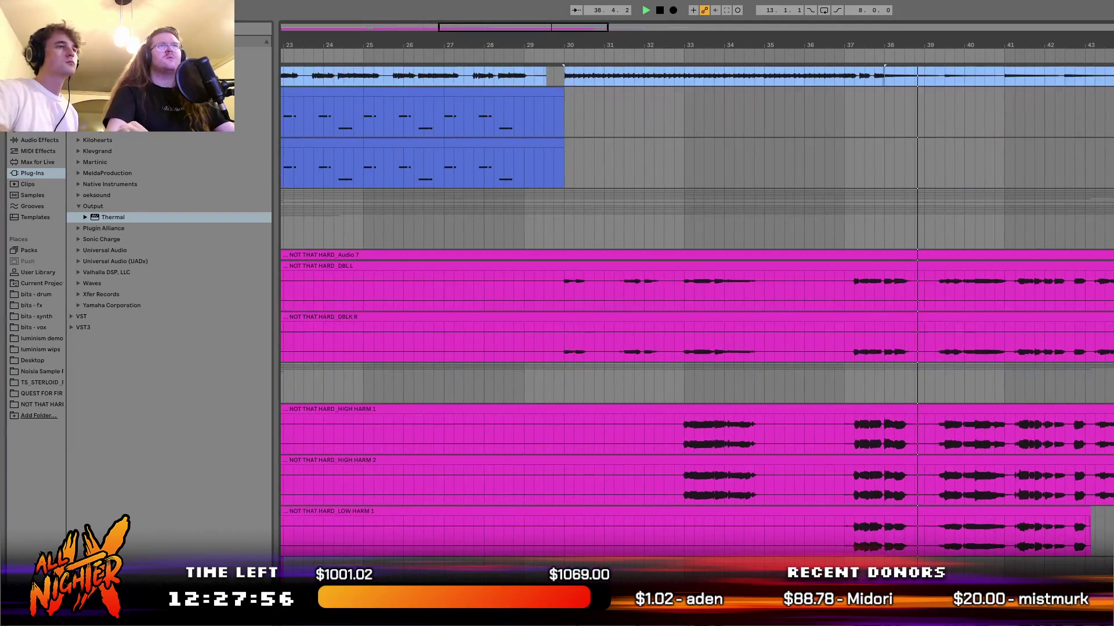
{"action": "scroll", "coordinate": [707, 389], "scroll_direction": "down", "scroll_amount": 5}
{"action": "scroll", "coordinate": [706, 390], "scroll_direction": "left", "scroll_amount": 10}
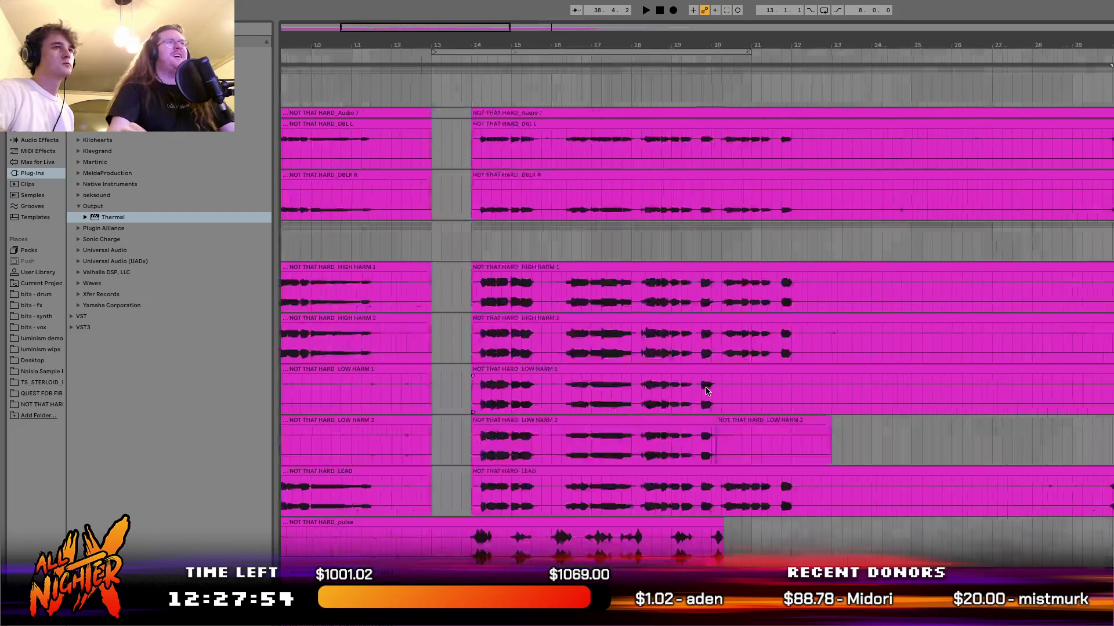
{"action": "scroll", "coordinate": [706, 391], "scroll_direction": "right", "scroll_amount": 10}
{"action": "scroll", "coordinate": [706, 391], "scroll_direction": "up", "scroll_amount": 2}
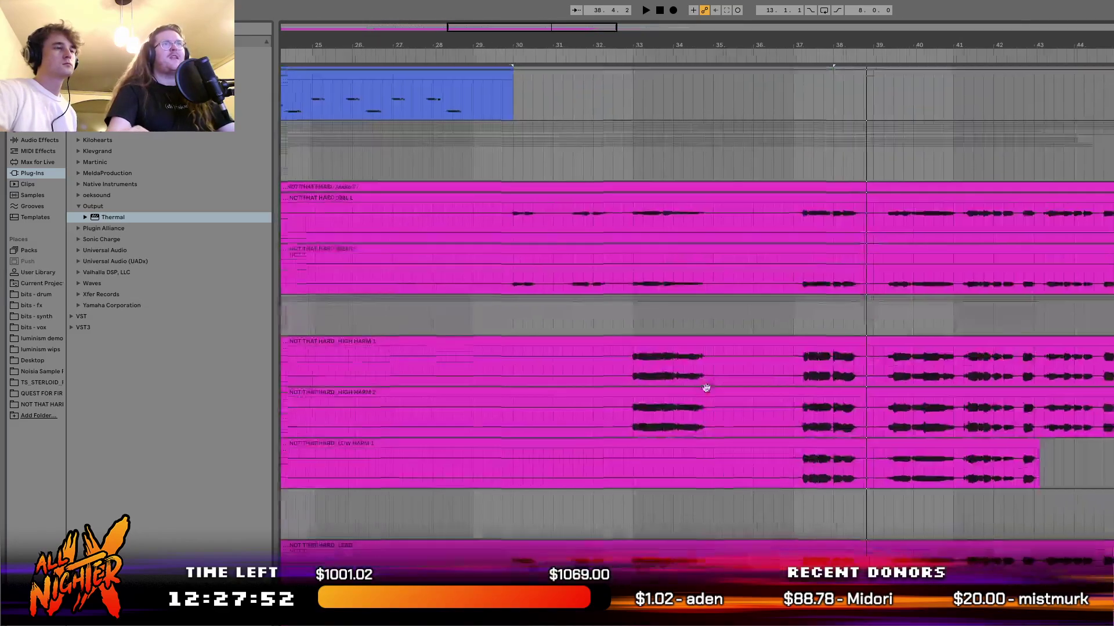
Look over the audio, sub bass and NOT THAT HARD vocal tracks from the start of the song to about bar 38.
{"action": "scroll", "coordinate": [707, 391], "scroll_direction": "up", "scroll_amount": 10}
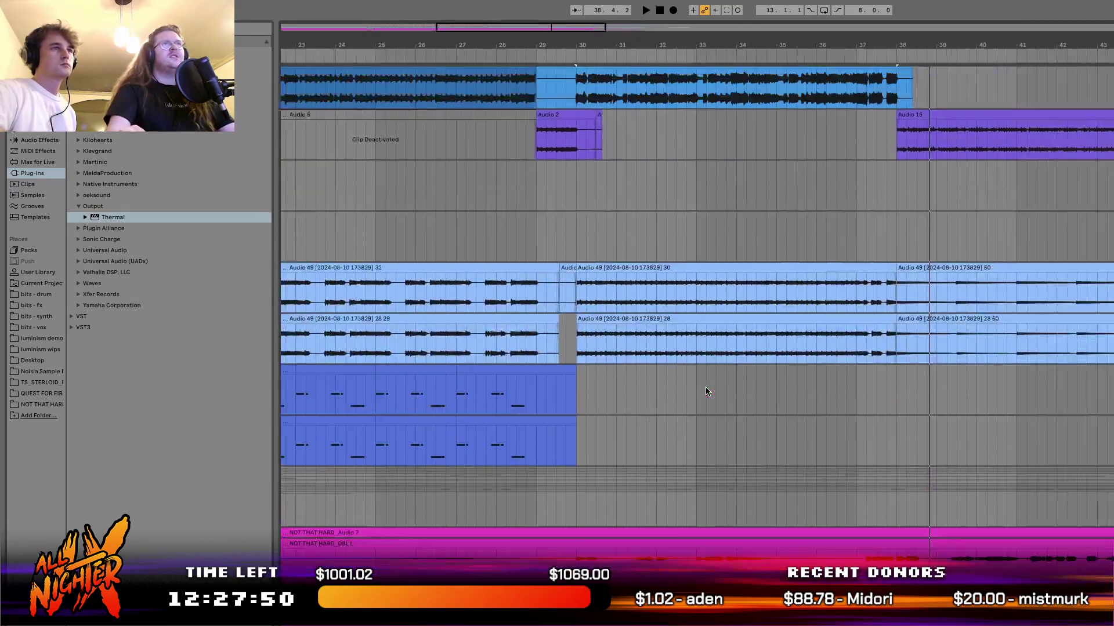
{"action": "scroll", "coordinate": [706, 392], "scroll_direction": "down", "scroll_amount": 5}
{"action": "scroll", "coordinate": [707, 392], "scroll_direction": "left", "scroll_amount": 5}
{"action": "scroll", "coordinate": [706, 388], "scroll_direction": "left", "scroll_amount": 15}
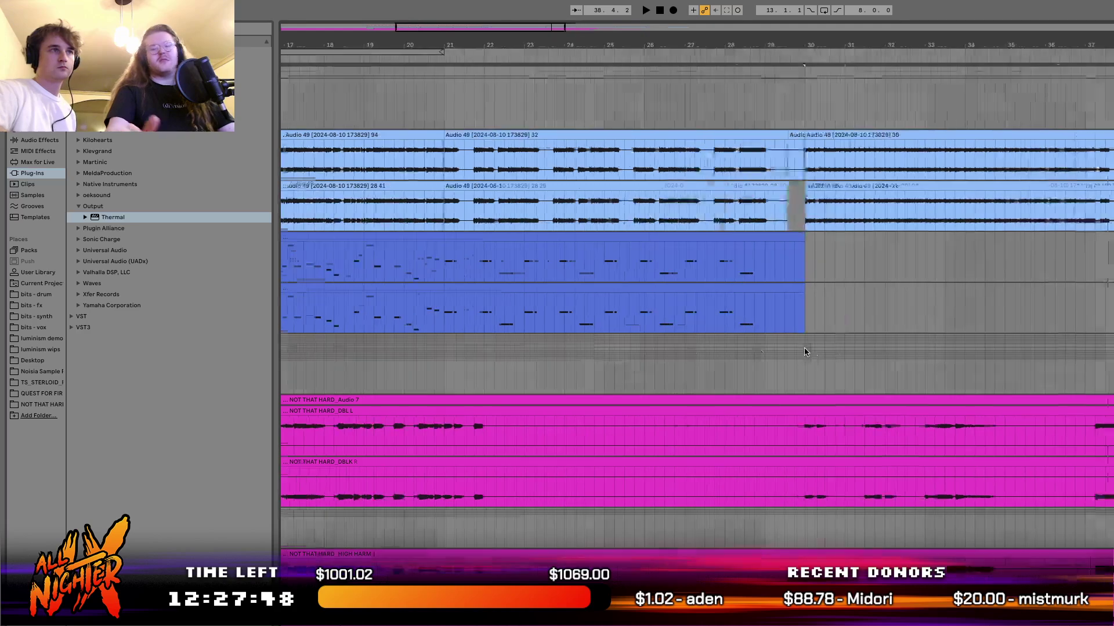
{"action": "scroll", "coordinate": [804, 348], "scroll_direction": "down", "scroll_amount": 5}
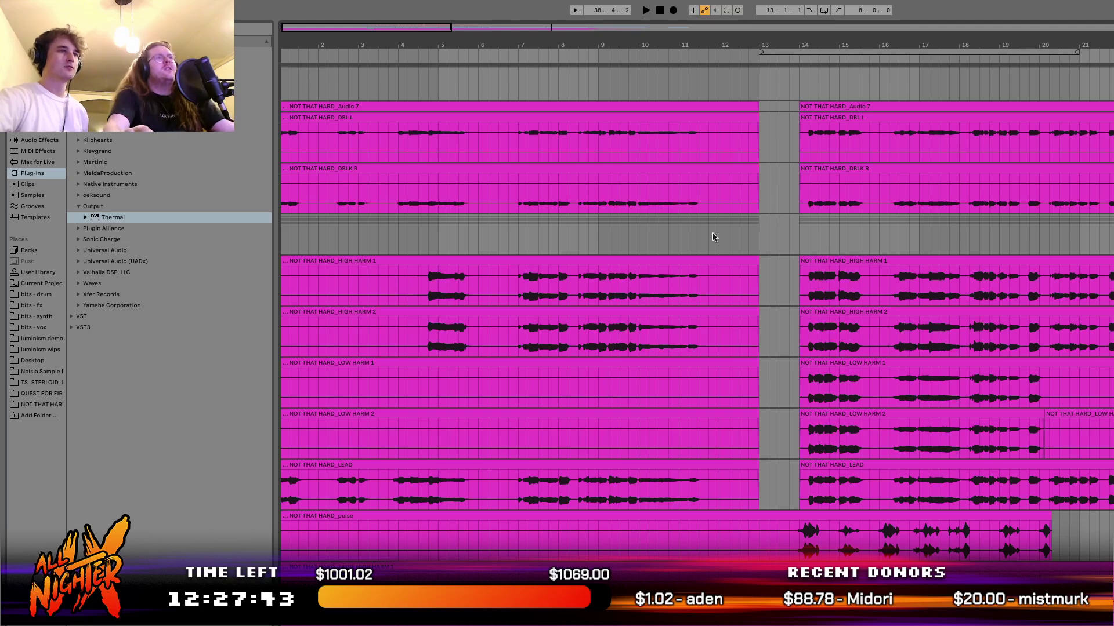
{"action": "scroll", "coordinate": [703, 240], "scroll_direction": "right", "scroll_amount": 10}
{"action": "scroll", "coordinate": [727, 227], "scroll_direction": "up", "scroll_amount": 5}
{"action": "scroll", "coordinate": [726, 228], "scroll_direction": "right", "scroll_amount": 3}
{"action": "scroll", "coordinate": [726, 228], "scroll_direction": "down", "scroll_amount": 2}
Play from near the end of bar 29 and compare the vocals with the audio and sub bass tracks above them.
{"action": "left_click", "coordinate": [757, 383]}
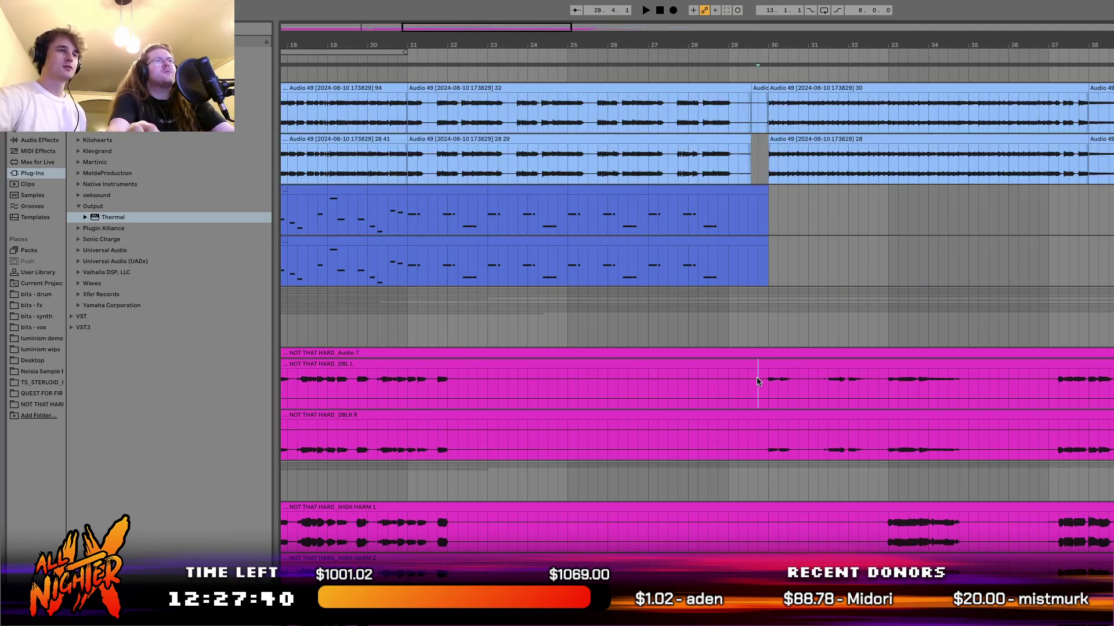
{"action": "scroll", "coordinate": [757, 382], "scroll_direction": "down", "scroll_amount": 6}
{"action": "key", "text": "space"}
{"action": "scroll", "coordinate": [756, 382], "scroll_direction": "up", "scroll_amount": 2}
{"action": "scroll", "coordinate": [757, 381], "scroll_direction": "right", "scroll_amount": 2}
{"action": "scroll", "coordinate": [757, 381], "scroll_direction": "up", "scroll_amount": 1}
{"action": "scroll", "coordinate": [757, 382], "scroll_direction": "right", "scroll_amount": 1}
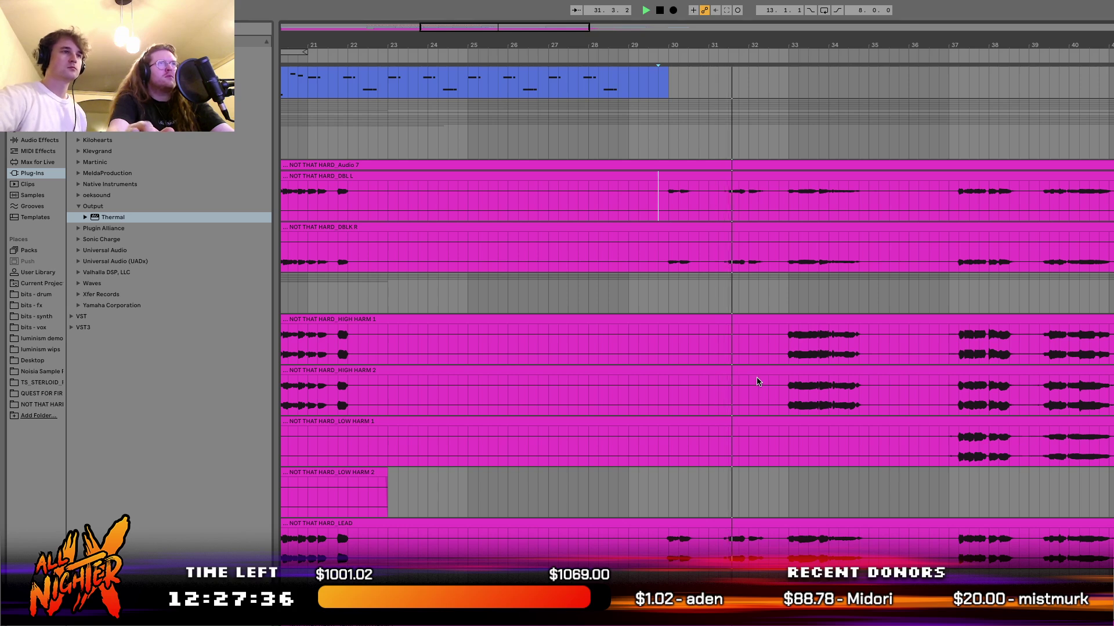
{"action": "scroll", "coordinate": [756, 381], "scroll_direction": "right", "scroll_amount": 3}
{"action": "scroll", "coordinate": [757, 382], "scroll_direction": "up", "scroll_amount": 5}
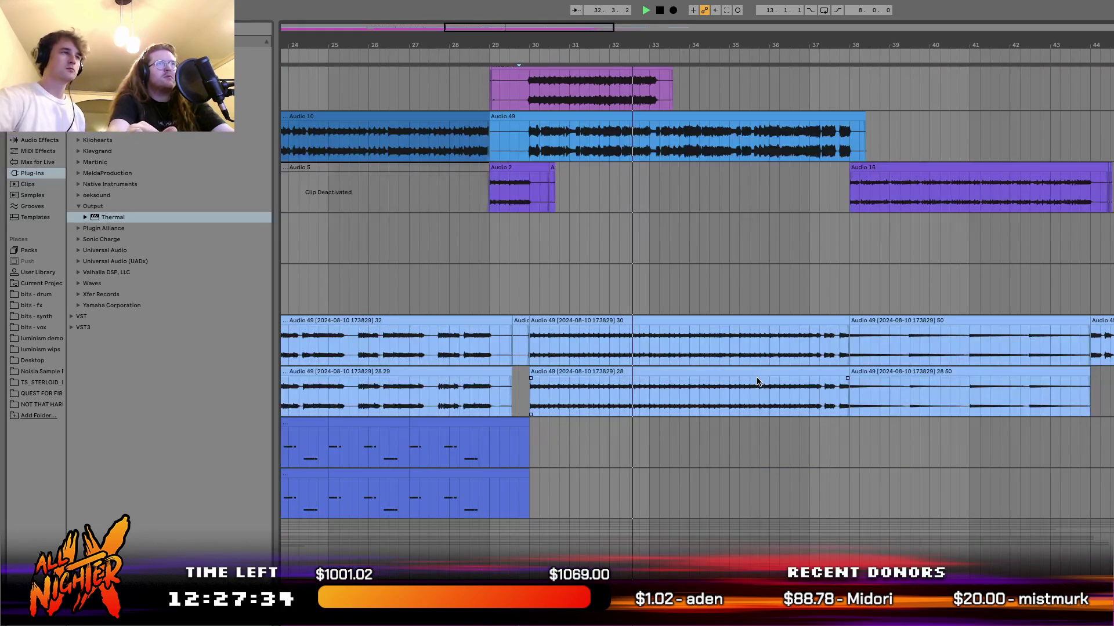
{"action": "scroll", "coordinate": [757, 382], "scroll_direction": "down", "scroll_amount": 5}
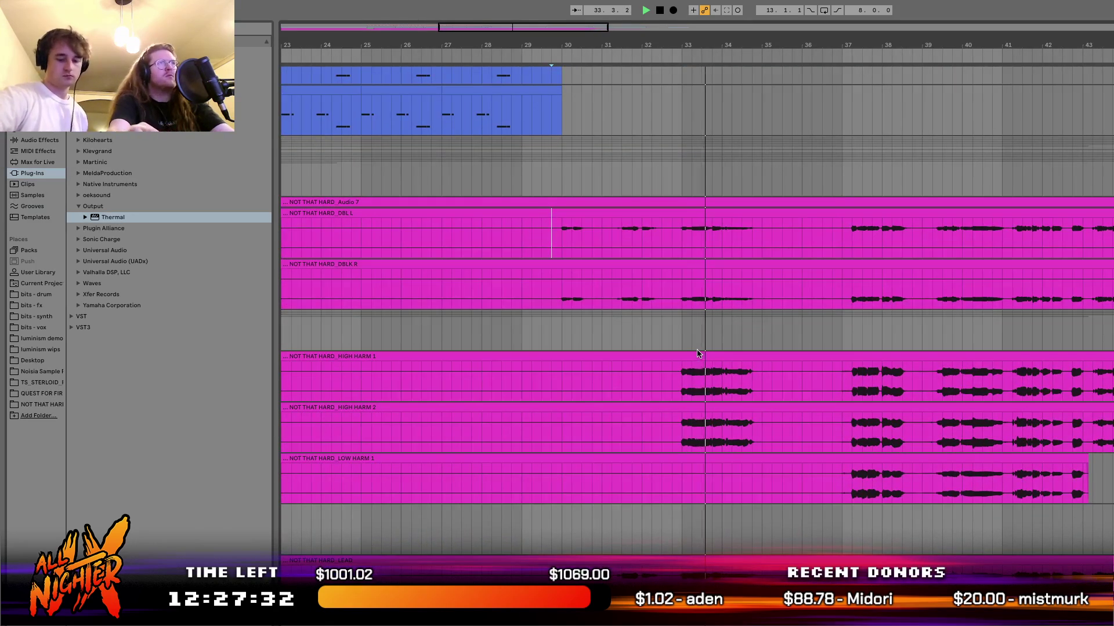
{"action": "scroll", "coordinate": [698, 361], "scroll_direction": "up", "scroll_amount": 7}
Move the NOT THAT HARD vocal parts from bar 30 onward, from DBL L downward, so they start at bar 38.
{"action": "scroll", "coordinate": [870, 301], "scroll_direction": "down", "scroll_amount": 6}
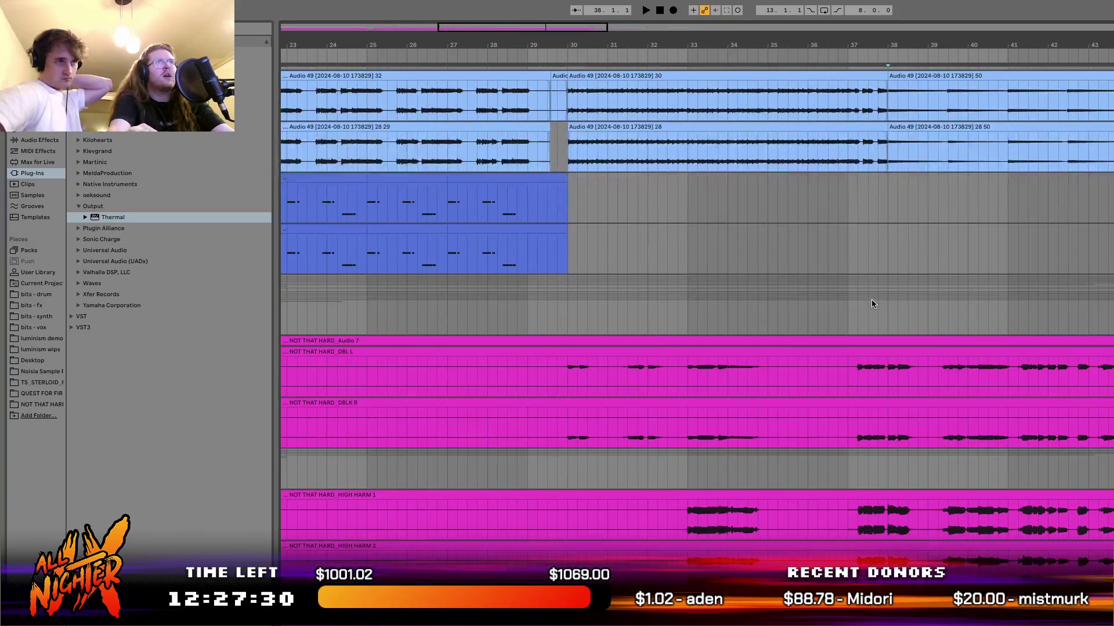
{"action": "scroll", "coordinate": [628, 430], "scroll_direction": "down", "scroll_amount": 4}
{"action": "left_click_drag", "start_coordinate": [588, 179], "coordinate": [1111, 571]}
{"action": "scroll", "coordinate": [783, 509], "scroll_direction": "down", "scroll_amount": 5}
{"action": "scroll", "coordinate": [716, 450], "scroll_direction": "up", "scroll_amount": 6}
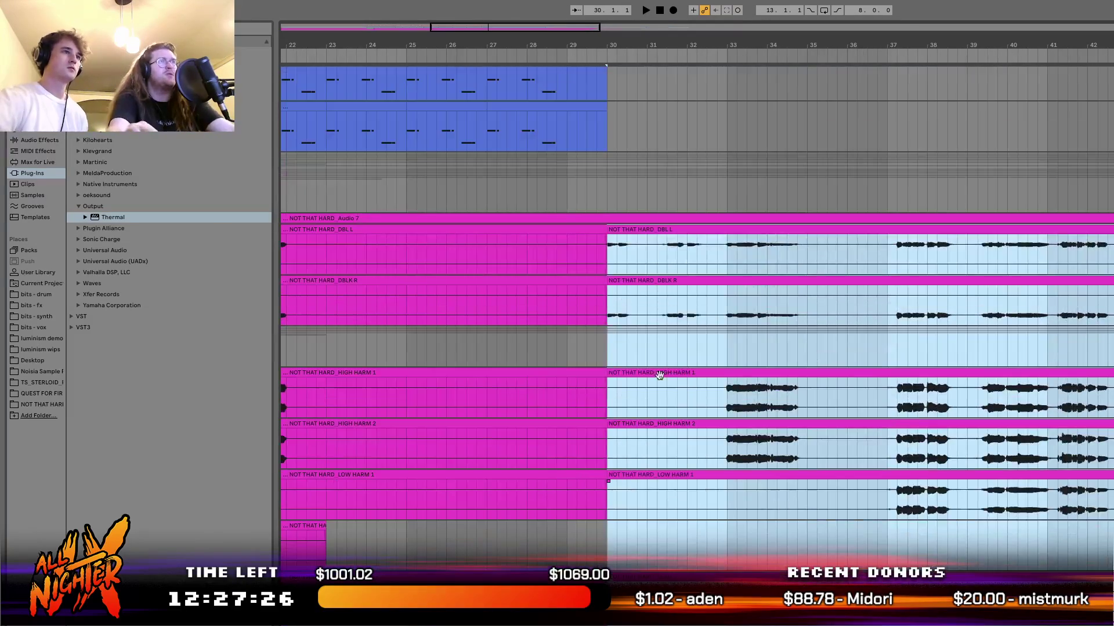
{"action": "scroll", "coordinate": [634, 236], "scroll_direction": "up", "scroll_amount": 4}
{"action": "left_click_drag", "start_coordinate": [610, 431], "coordinate": [926, 430]}
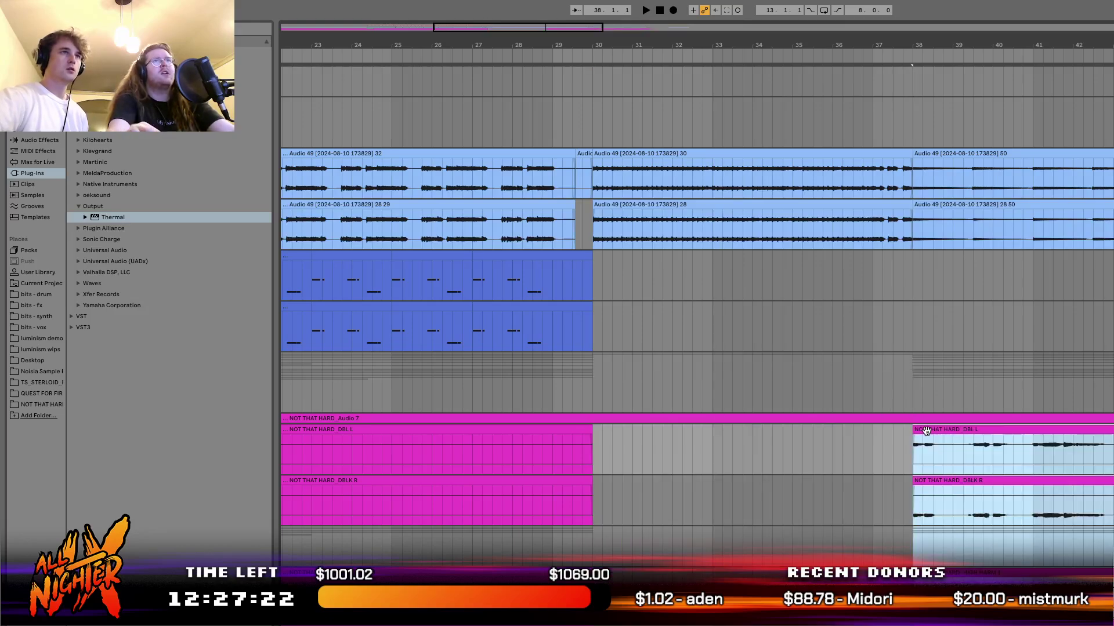
Play from bar 38 into bar 45 and check the moved vocals against the audio clips above.
{"action": "key", "text": "space"}
{"action": "scroll", "coordinate": [926, 430], "scroll_direction": "right", "scroll_amount": 5}
{"action": "scroll", "coordinate": [926, 430], "scroll_direction": "down", "scroll_amount": 5}
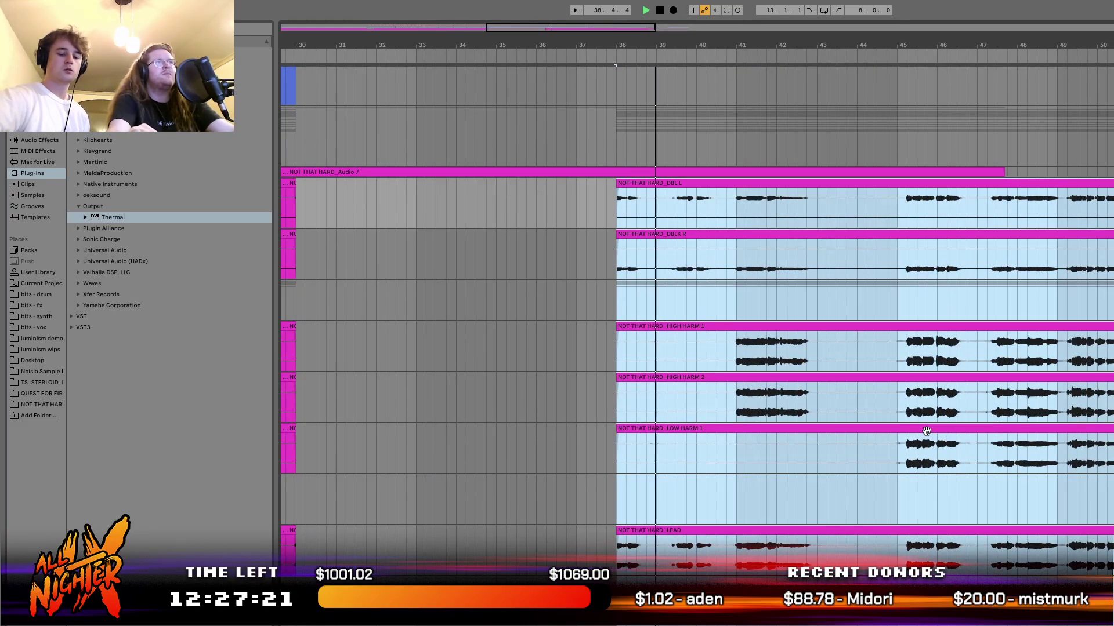
{"action": "scroll", "coordinate": [926, 431], "scroll_direction": "left", "scroll_amount": 2}
{"action": "scroll", "coordinate": [926, 431], "scroll_direction": "down", "scroll_amount": 6}
{"action": "scroll", "coordinate": [926, 431], "scroll_direction": "up", "scroll_amount": 6}
{"action": "scroll", "coordinate": [926, 431], "scroll_direction": "left", "scroll_amount": 4}
{"action": "scroll", "coordinate": [926, 430], "scroll_direction": "up", "scroll_amount": 8}
{"action": "scroll", "coordinate": [928, 426], "scroll_direction": "right", "scroll_amount": 3}
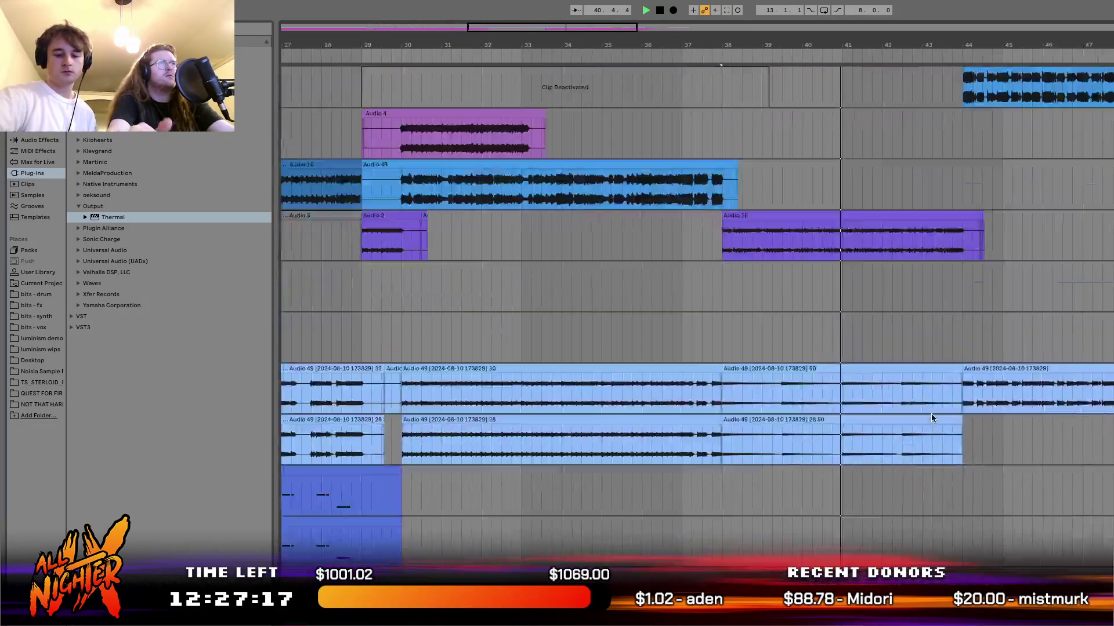
{"action": "scroll", "coordinate": [755, 377], "scroll_direction": "down", "scroll_amount": 5}
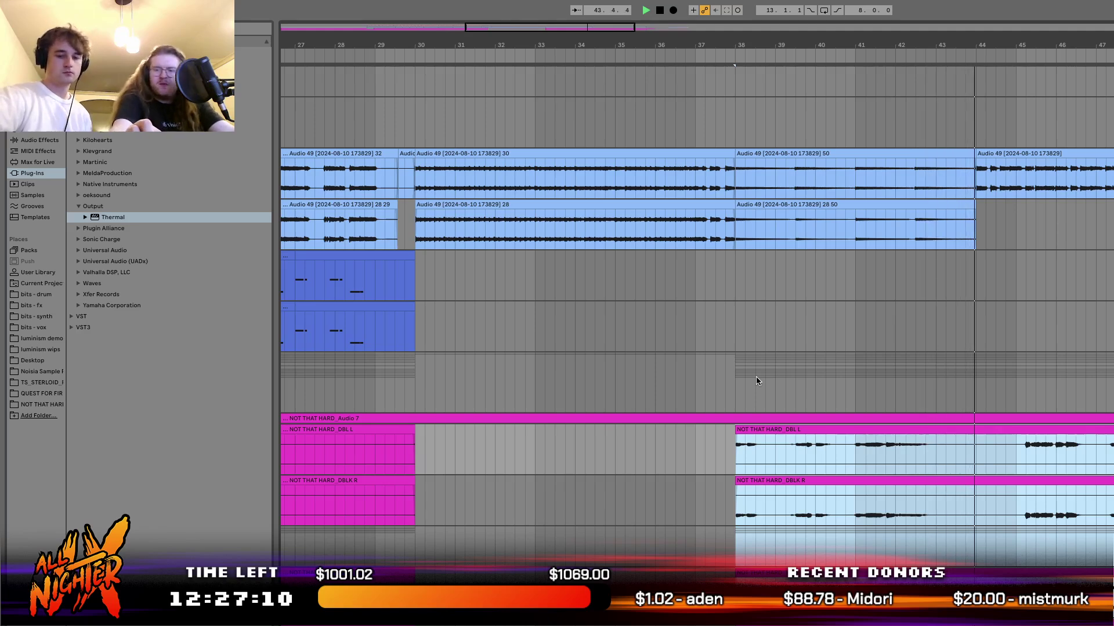
{"action": "scroll", "coordinate": [783, 370], "scroll_direction": "up", "scroll_amount": 3}
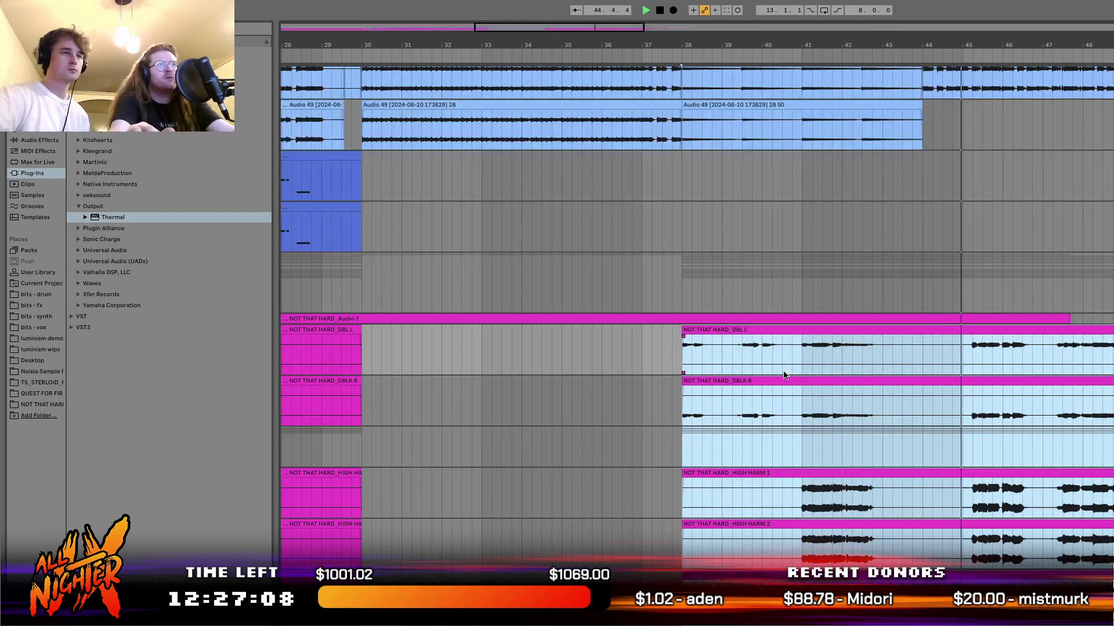
{"action": "key", "text": "space"}
{"action": "scroll", "coordinate": [914, 426], "scroll_direction": "up", "scroll_amount": 4}
{"action": "scroll", "coordinate": [914, 426], "scroll_direction": "right", "scroll_amount": 3}
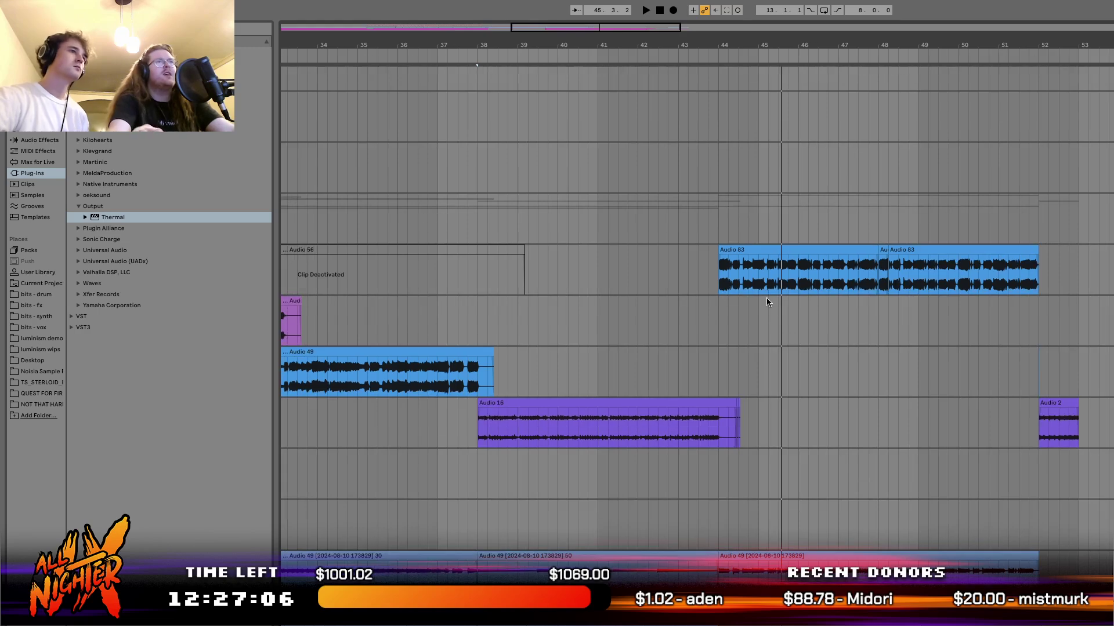
{"action": "scroll", "coordinate": [754, 290], "scroll_direction": "down", "scroll_amount": 2}
{"action": "scroll", "coordinate": [721, 232], "scroll_direction": "down", "scroll_amount": 1}
{"action": "left_click_drag", "start_coordinate": [721, 174], "coordinate": [1112, 174]}
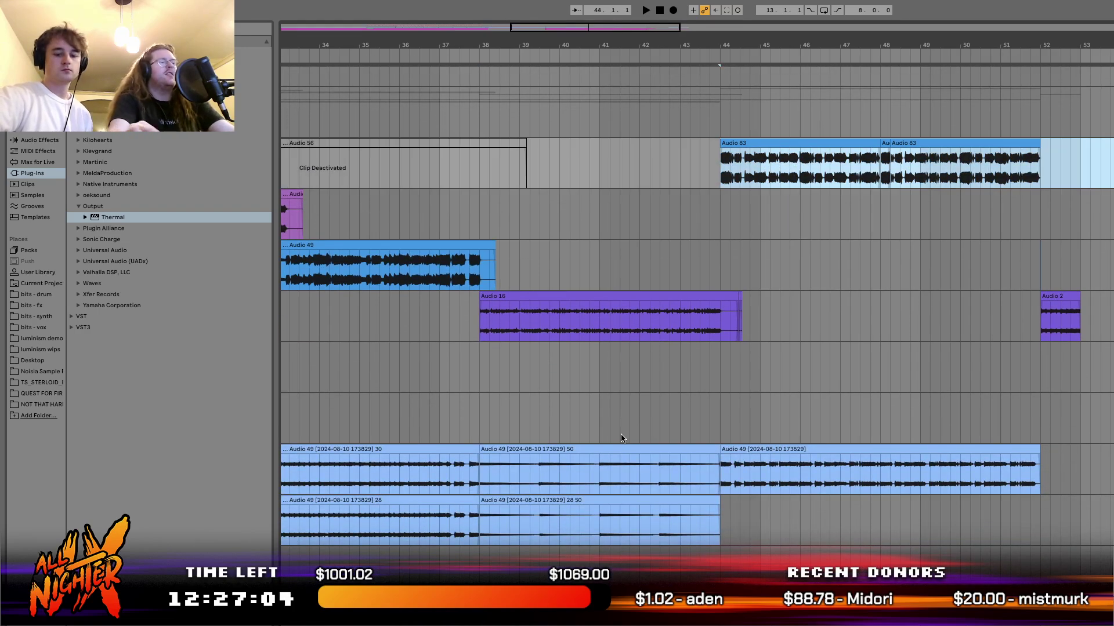
{"action": "scroll", "coordinate": [621, 434], "scroll_direction": "right", "scroll_amount": 8}
{"action": "scroll", "coordinate": [621, 439], "scroll_direction": "left", "scroll_amount": 6}
{"action": "scroll", "coordinate": [621, 438], "scroll_direction": "down", "scroll_amount": 1}
{"action": "left_click_drag", "start_coordinate": [511, 164], "coordinate": [823, 468]}
{"action": "key", "text": "Delete"}
{"action": "scroll", "coordinate": [824, 468], "scroll_direction": "right", "scroll_amount": 5}
{"action": "scroll", "coordinate": [823, 468], "scroll_direction": "right", "scroll_amount": 20}
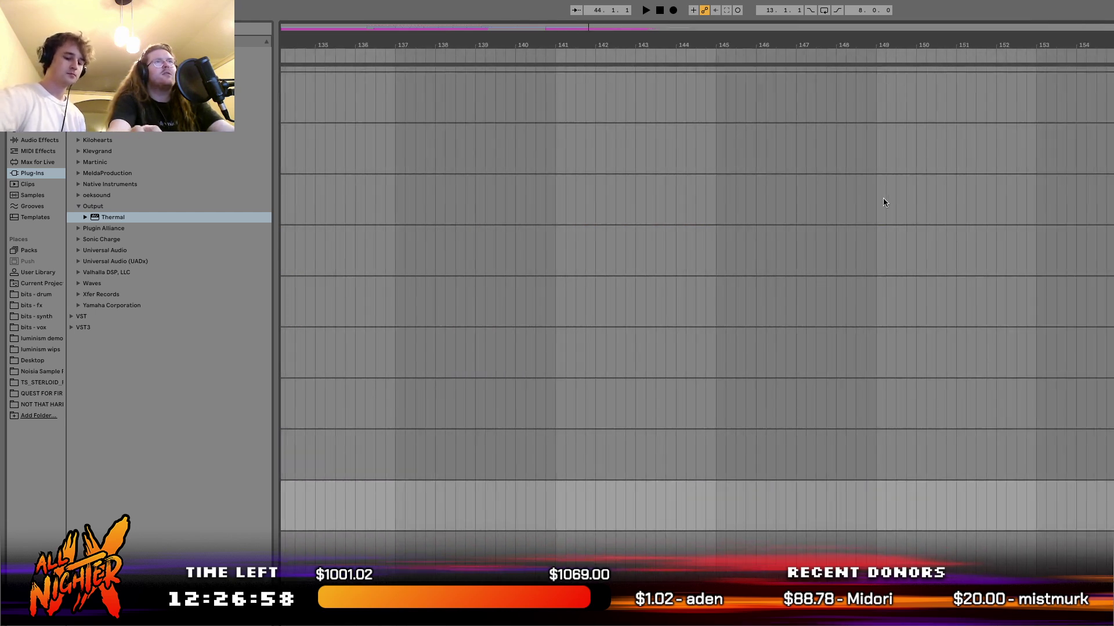
{"action": "left_click", "coordinate": [878, 195]}
{"action": "scroll", "coordinate": [878, 195], "scroll_direction": "left", "scroll_amount": 20}
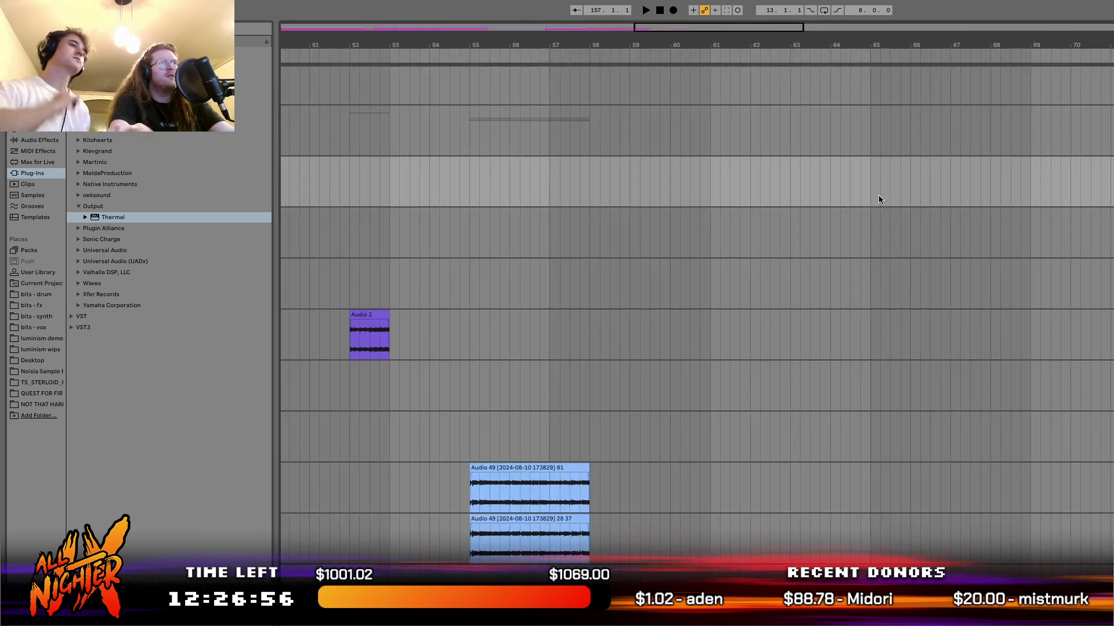
{"action": "scroll", "coordinate": [878, 194], "scroll_direction": "left", "scroll_amount": 8}
Play from near the end of bar 43 and look over the vocal tracks around bars 23 to 43.
{"action": "left_click", "coordinate": [774, 196]}
{"action": "left_click", "coordinate": [604, 164]}
{"action": "key", "text": "space"}
{"action": "scroll", "coordinate": [614, 318], "scroll_direction": "down", "scroll_amount": 10}
{"action": "scroll", "coordinate": [614, 318], "scroll_direction": "left", "scroll_amount": 7}
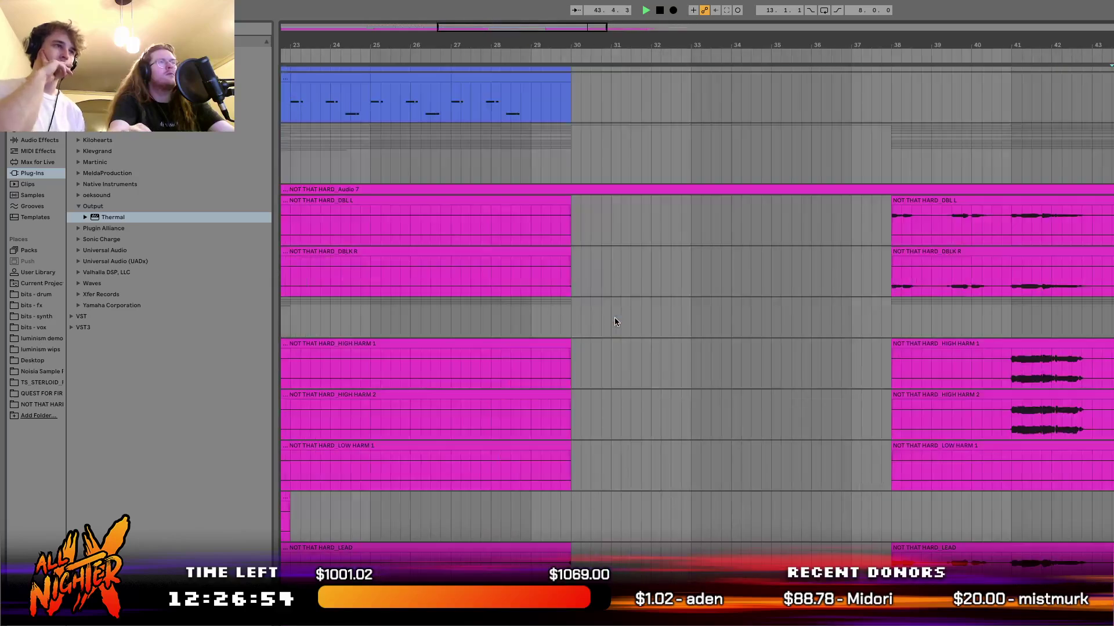
Split the NOT THAT HARD_pulse clip at bar 14 and play the part that starts there.
{"action": "scroll", "coordinate": [616, 322], "scroll_direction": "down", "scroll_amount": 5}
{"action": "scroll", "coordinate": [616, 322], "scroll_direction": "left", "scroll_amount": 8}
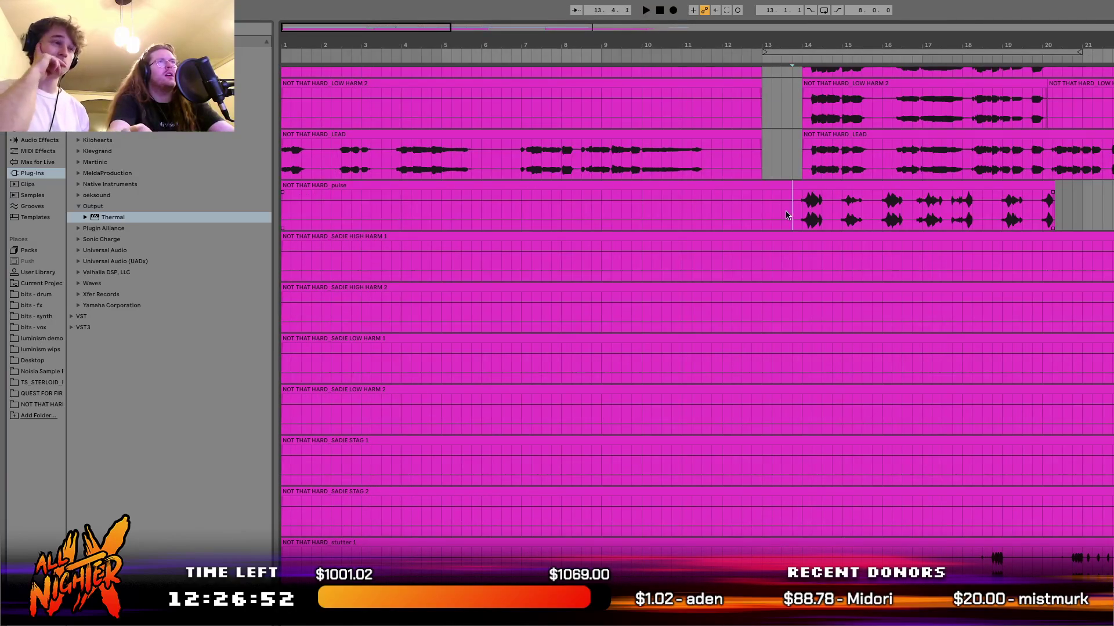
{"action": "scroll", "coordinate": [786, 215], "scroll_direction": "up", "scroll_amount": 1}
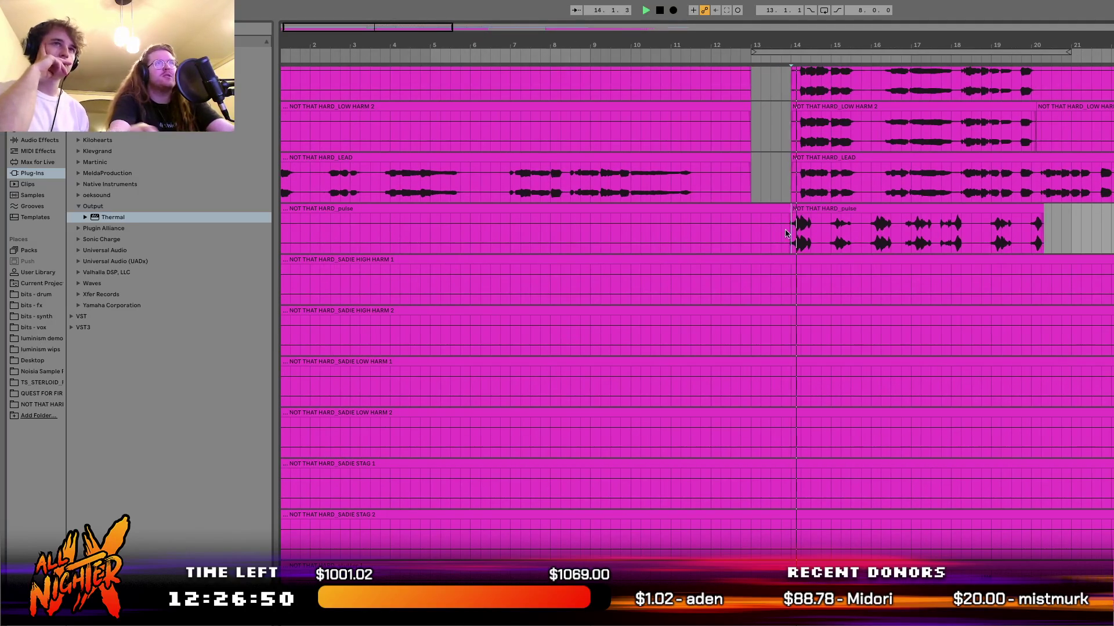
{"action": "scroll", "coordinate": [834, 353], "scroll_direction": "up", "scroll_amount": 5}
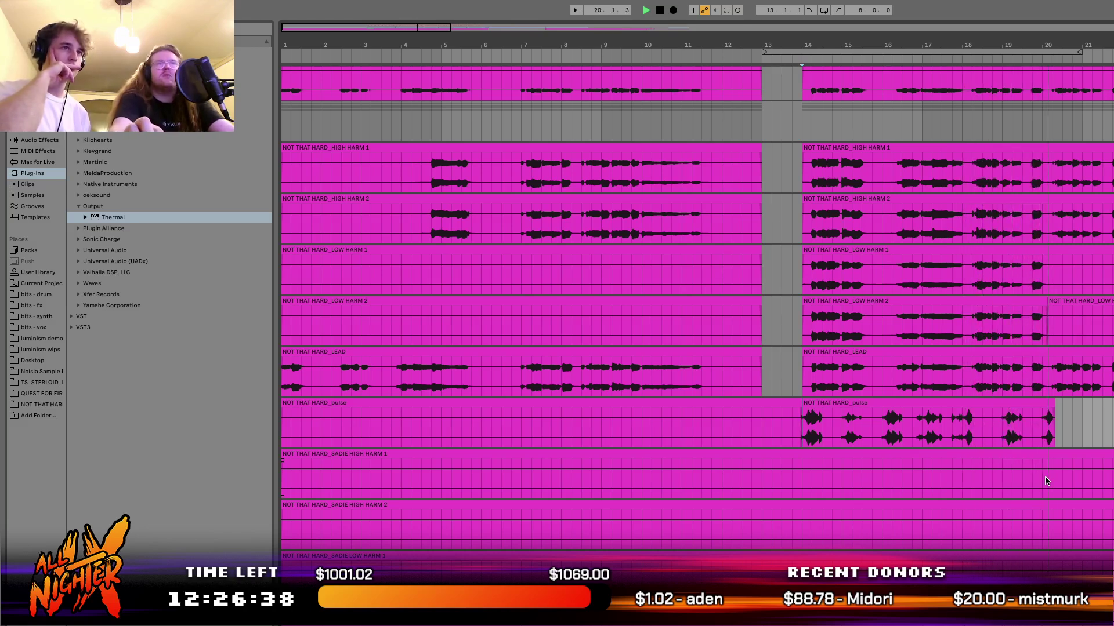
{"action": "left_click", "coordinate": [970, 400]}
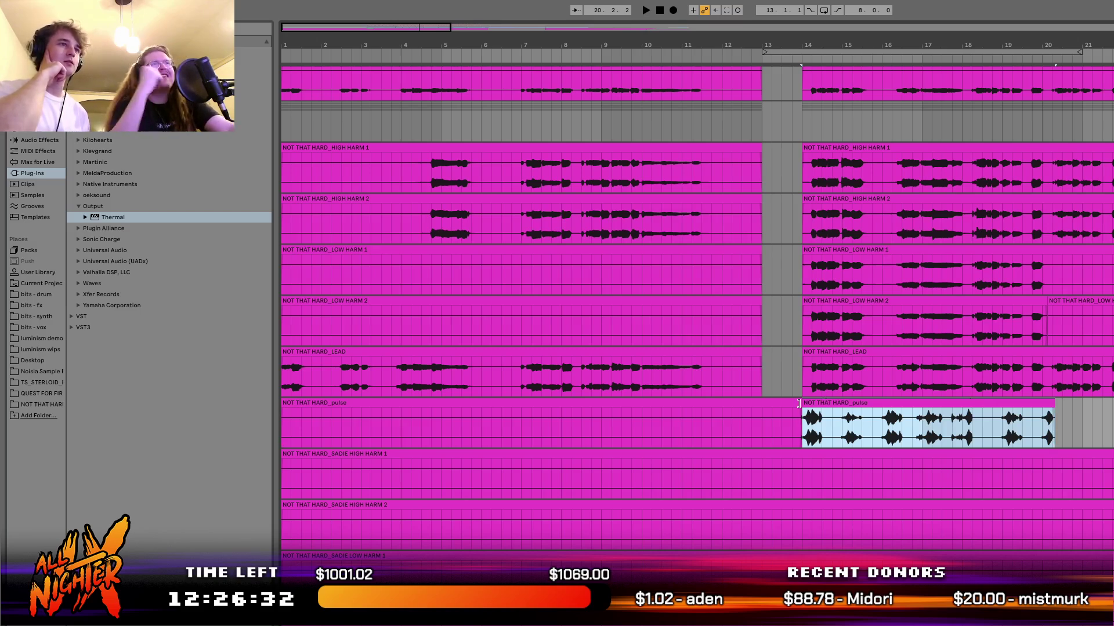
{"action": "key", "text": "space"}
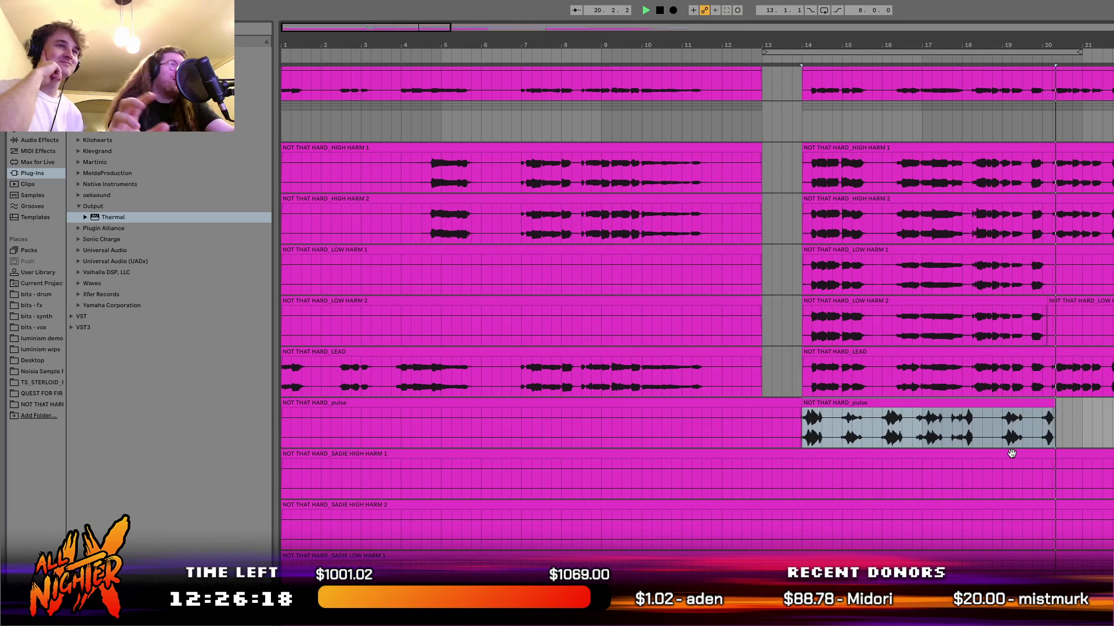
Browse the audio effects down to the compressor presets such as Brute Compression.adv.
{"action": "scroll", "coordinate": [940, 510], "scroll_direction": "up", "scroll_amount": 3}
{"action": "scroll", "coordinate": [938, 506], "scroll_direction": "up", "scroll_amount": 3}
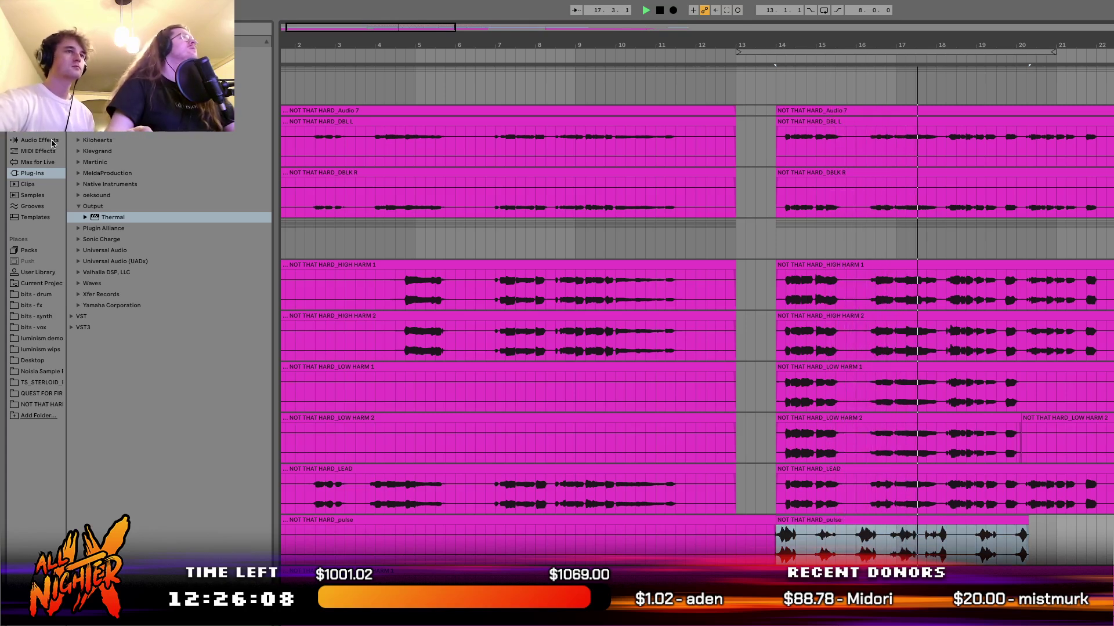
{"action": "left_click", "coordinate": [52, 142]}
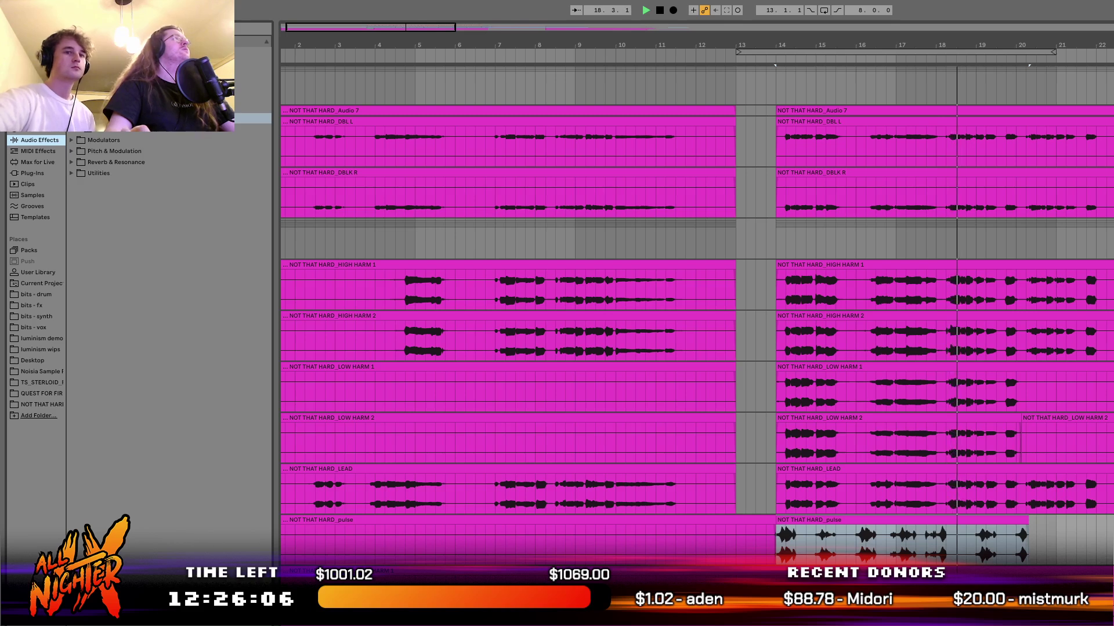
{"action": "left_click", "coordinate": [116, 75]}
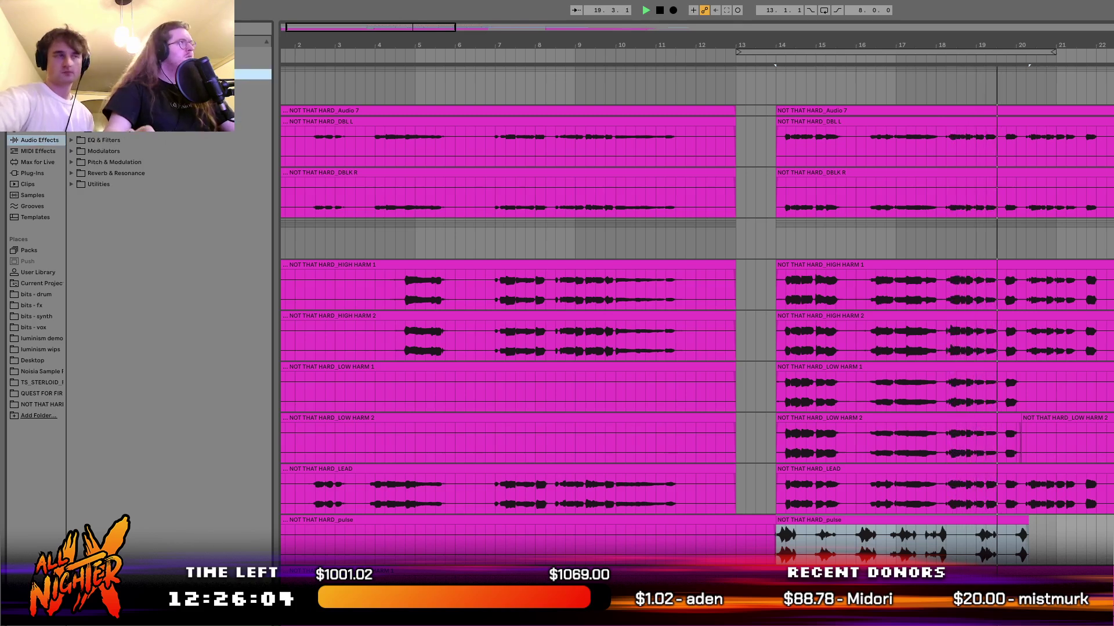
{"action": "left_click", "coordinate": [78, 85]}
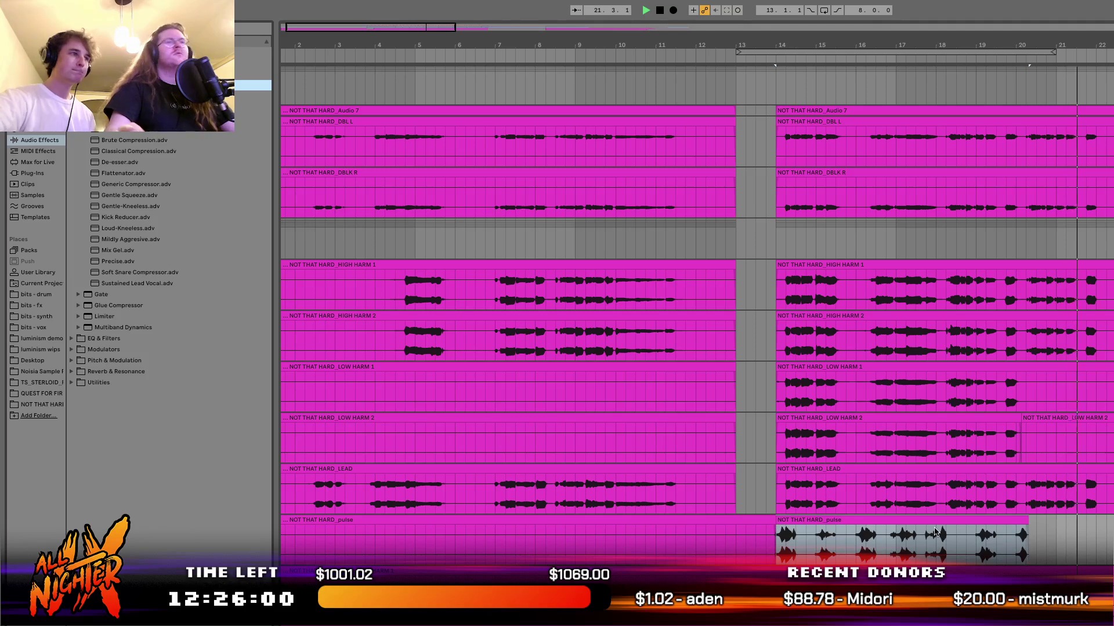
Play the NOT THAT HARD_stutter 1 track from about the middle of bar 18 and compare it with the other vocals.
{"action": "scroll", "coordinate": [934, 532], "scroll_direction": "down", "scroll_amount": 8}
{"action": "left_click", "coordinate": [938, 447]}
{"action": "key", "text": "space"}
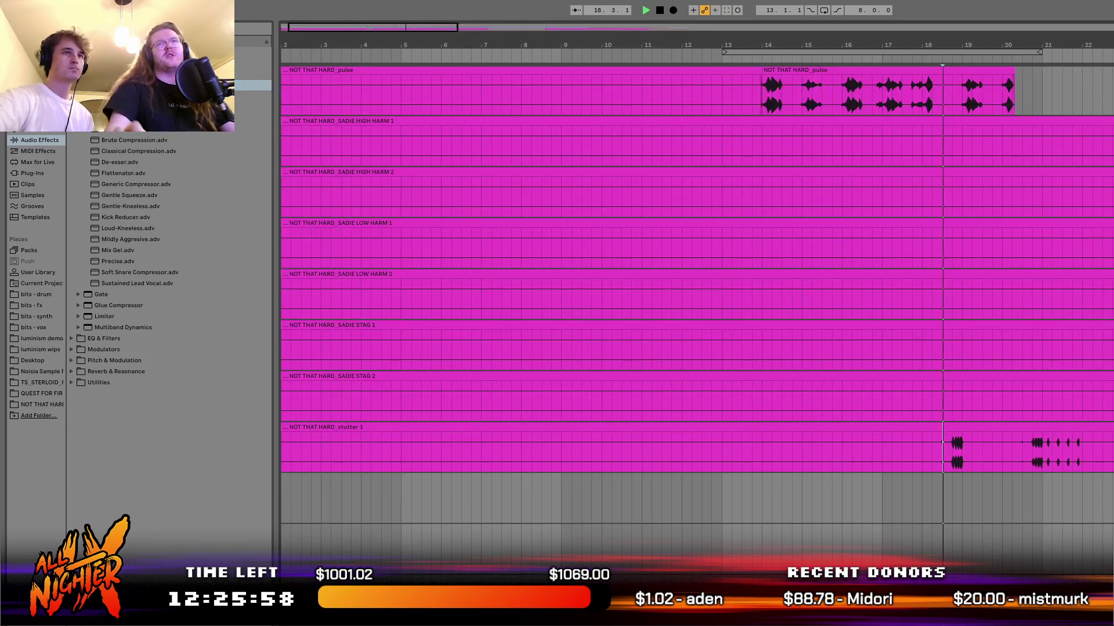
{"action": "scroll", "coordinate": [898, 521], "scroll_direction": "up", "scroll_amount": 1}
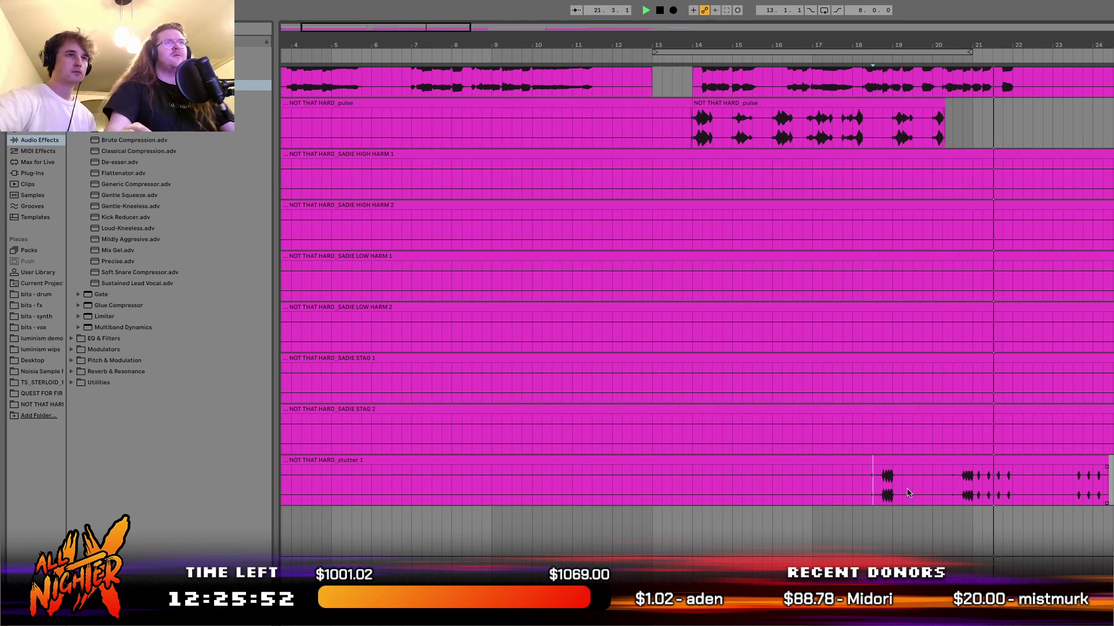
{"action": "scroll", "coordinate": [686, 378], "scroll_direction": "up", "scroll_amount": 3}
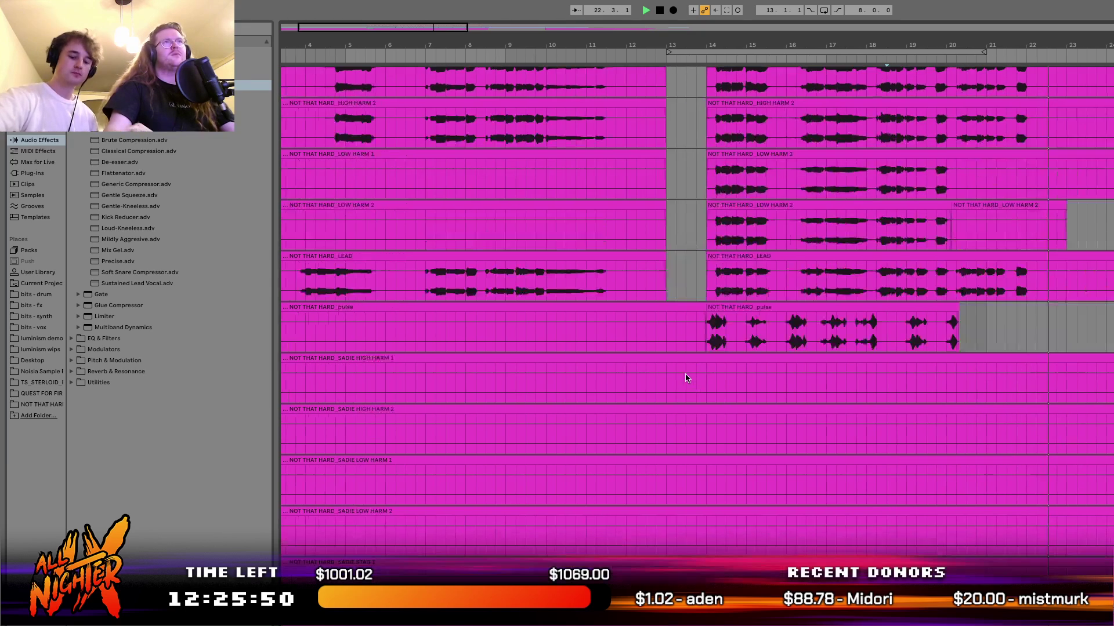
{"action": "scroll", "coordinate": [686, 378], "scroll_direction": "up", "scroll_amount": 4}
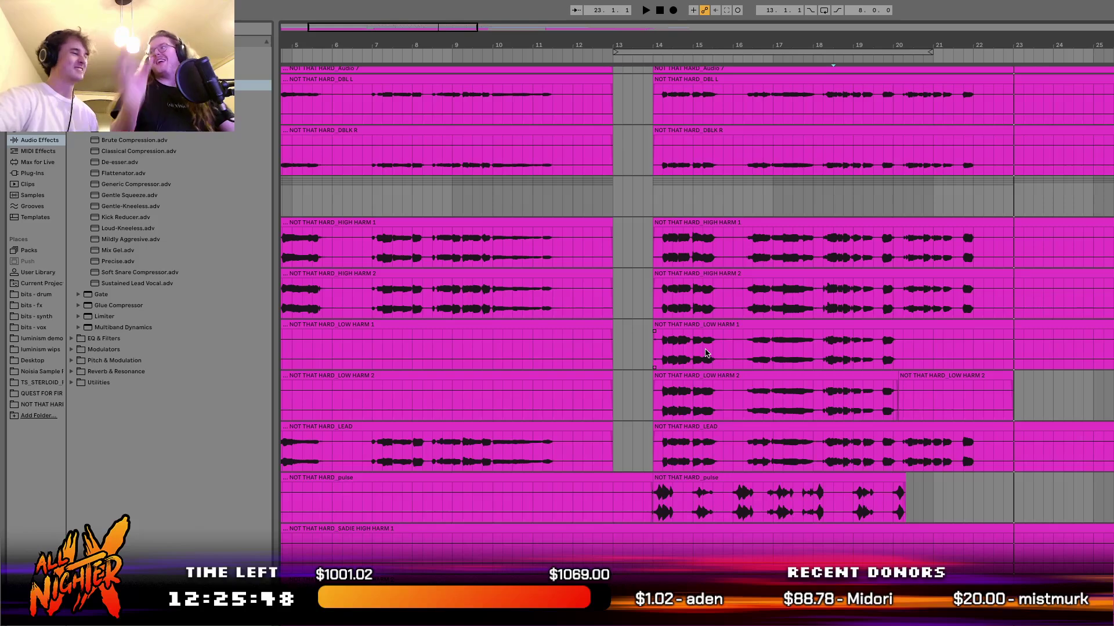
Play from the last beat of bar 12 to hear the lead-in to the section at bar 13.
{"action": "scroll", "coordinate": [705, 352], "scroll_direction": "up", "scroll_amount": 10}
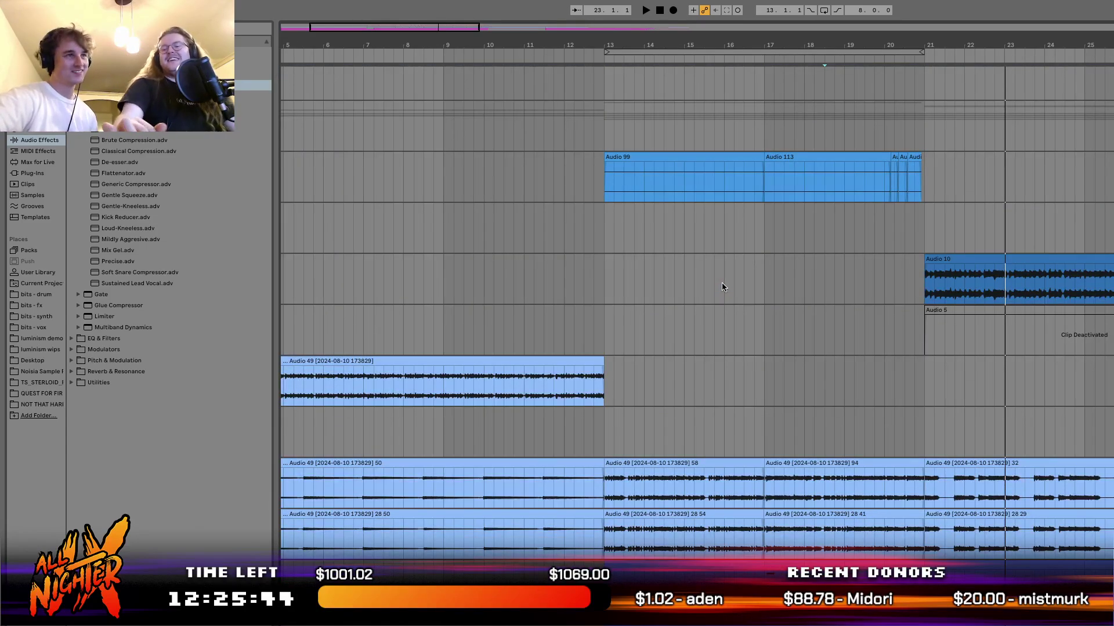
{"action": "left_click", "coordinate": [591, 292]}
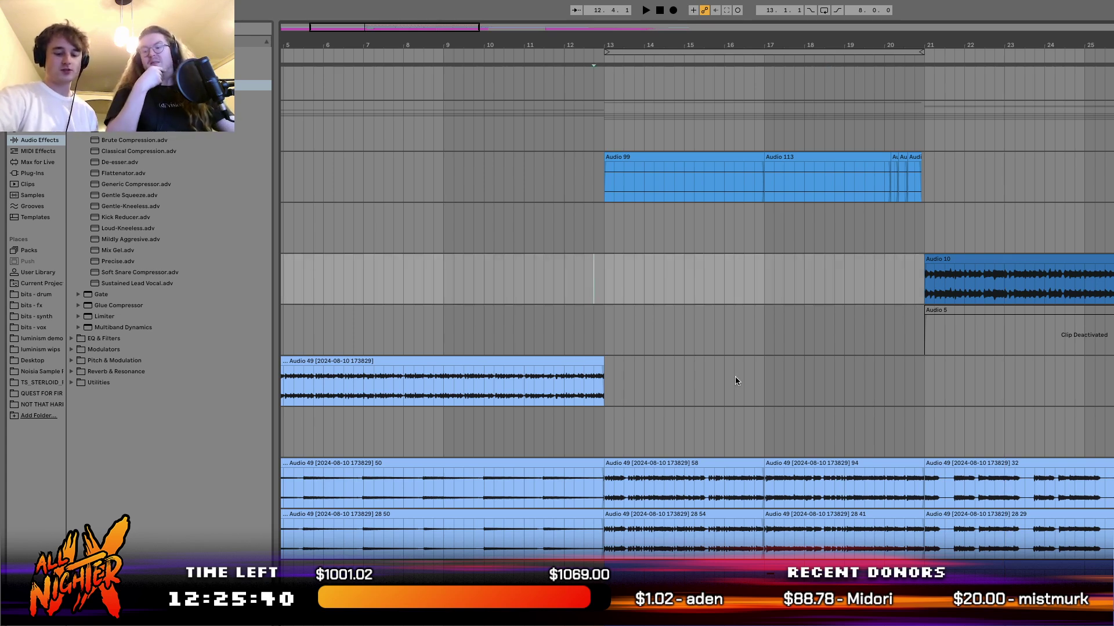
{"action": "key", "text": "space"}
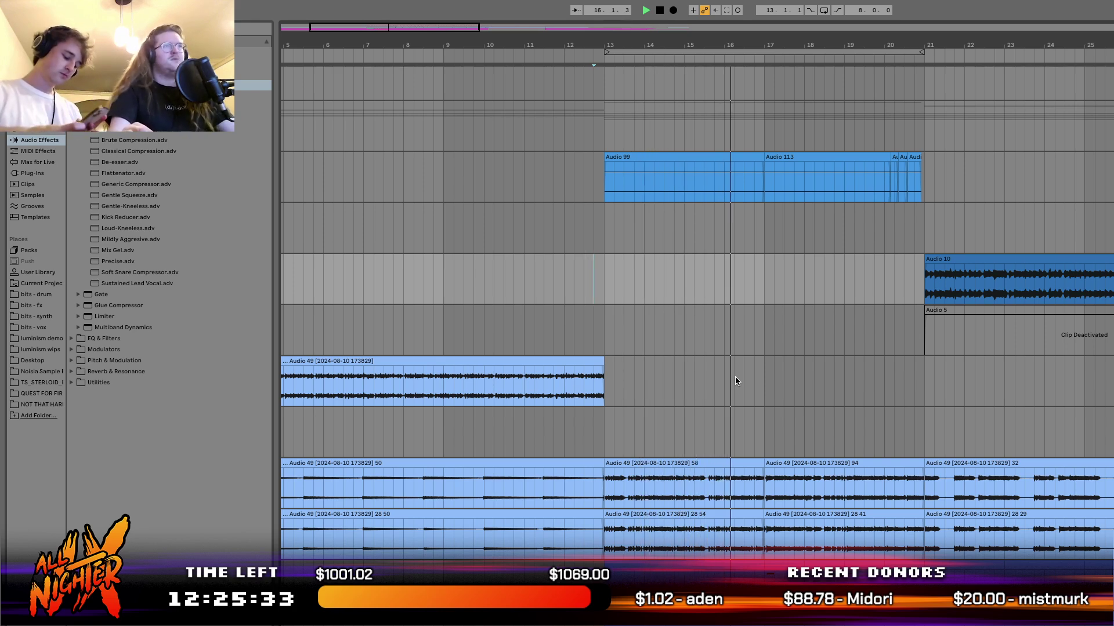
Play from the start of bar 12 and listen to how the drums and vocals work together after bar 13.
{"action": "scroll", "coordinate": [735, 377], "scroll_direction": "down", "scroll_amount": 15}
{"action": "scroll", "coordinate": [736, 377], "scroll_direction": "up", "scroll_amount": 5}
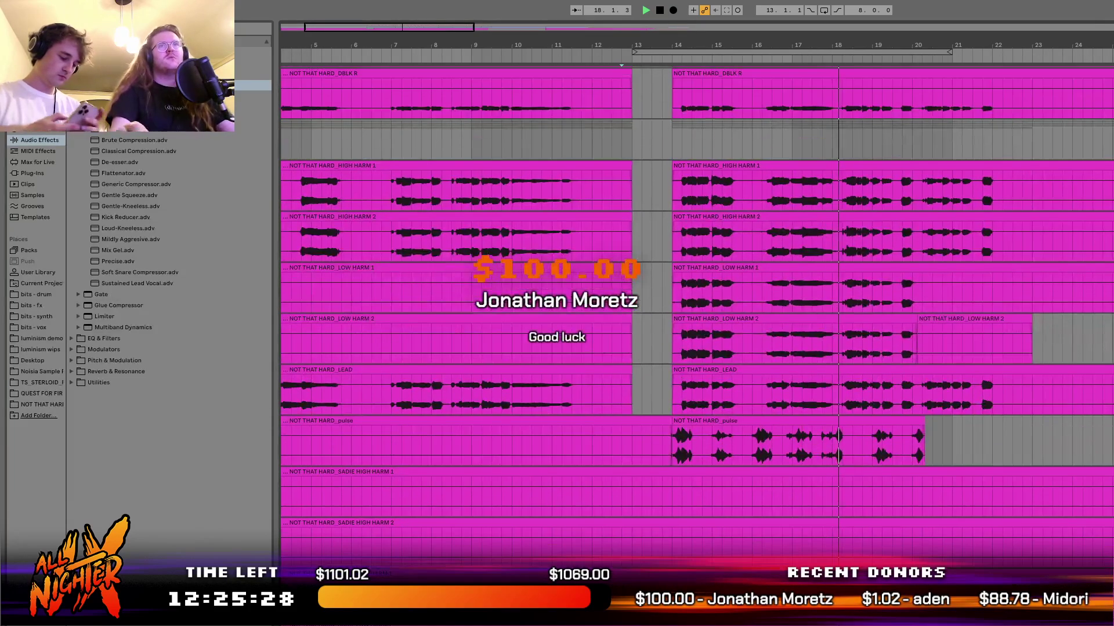
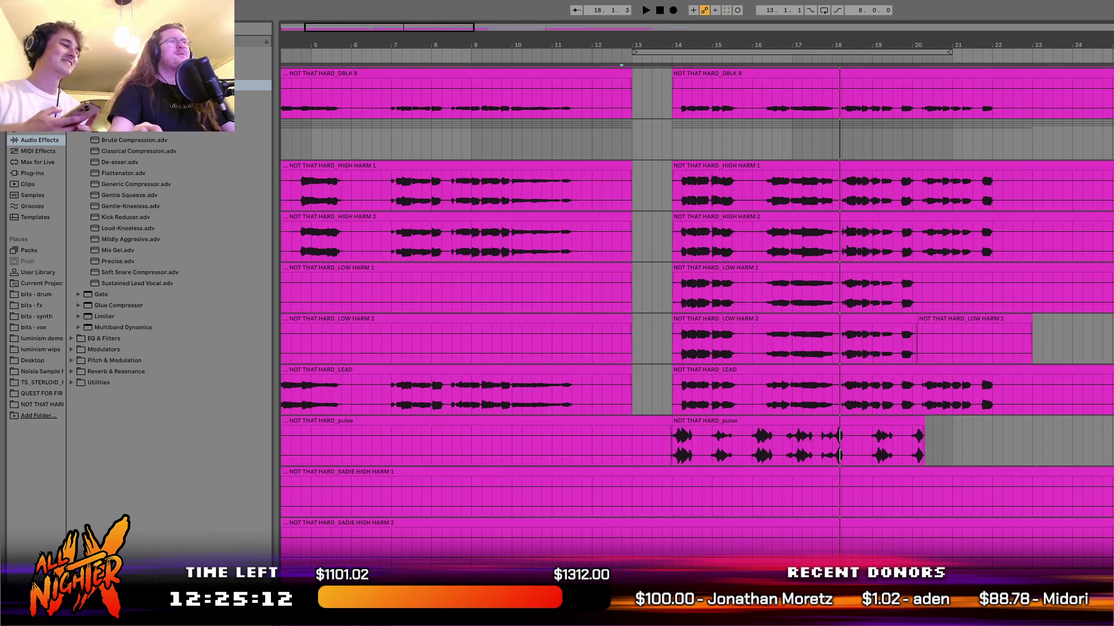
{"action": "scroll", "coordinate": [650, 464], "scroll_direction": "up", "scroll_amount": 15}
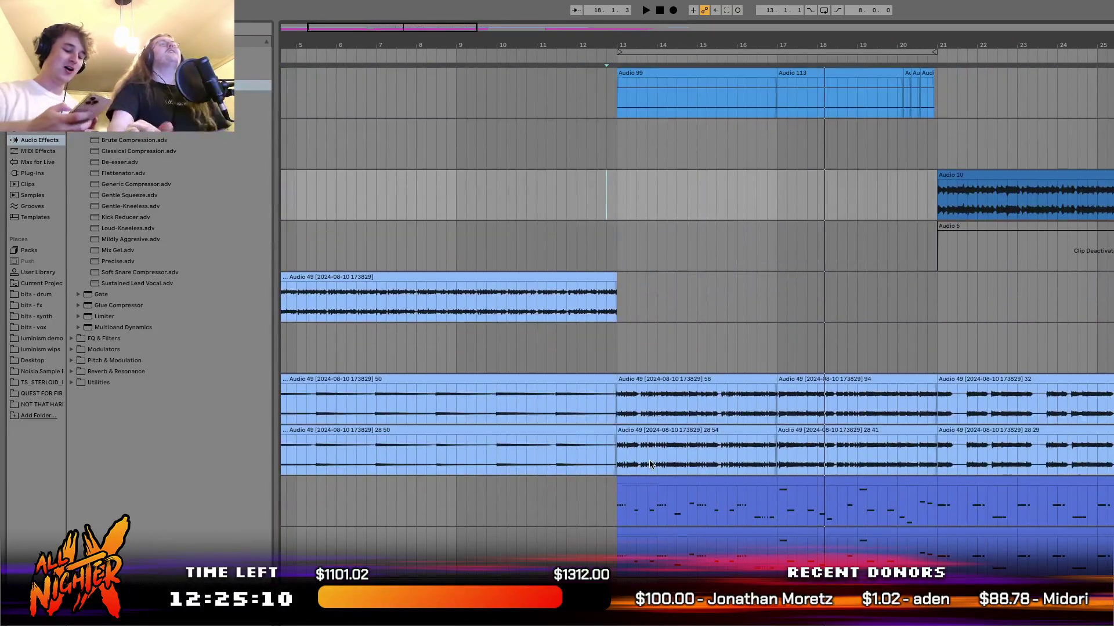
{"action": "scroll", "coordinate": [649, 462], "scroll_direction": "up", "scroll_amount": 15}
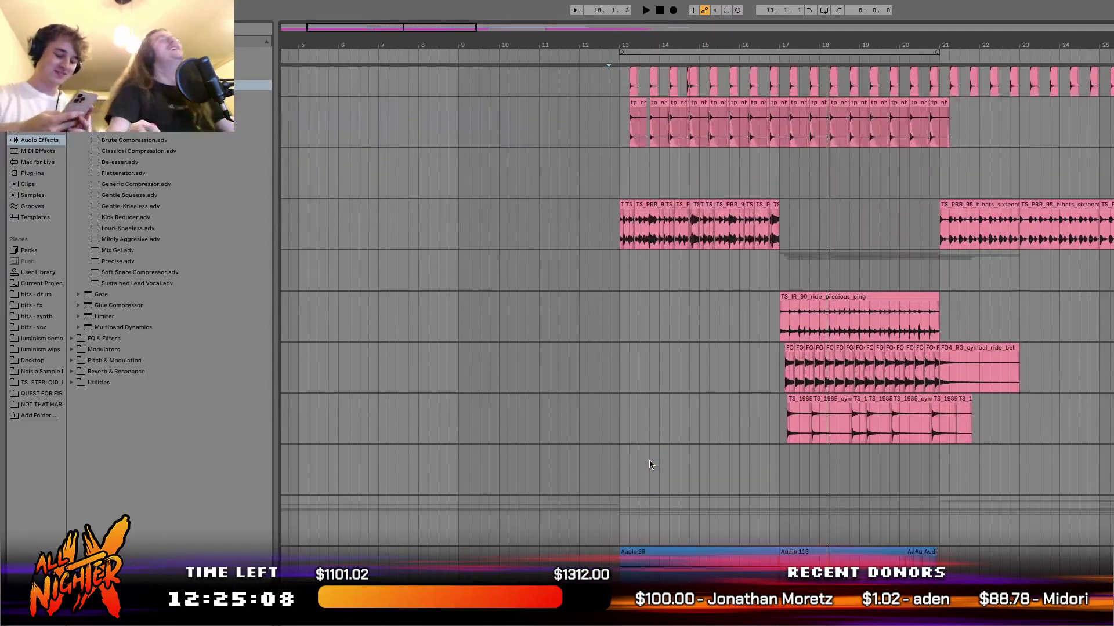
{"action": "left_click", "coordinate": [584, 318]}
{"action": "key", "text": "space"}
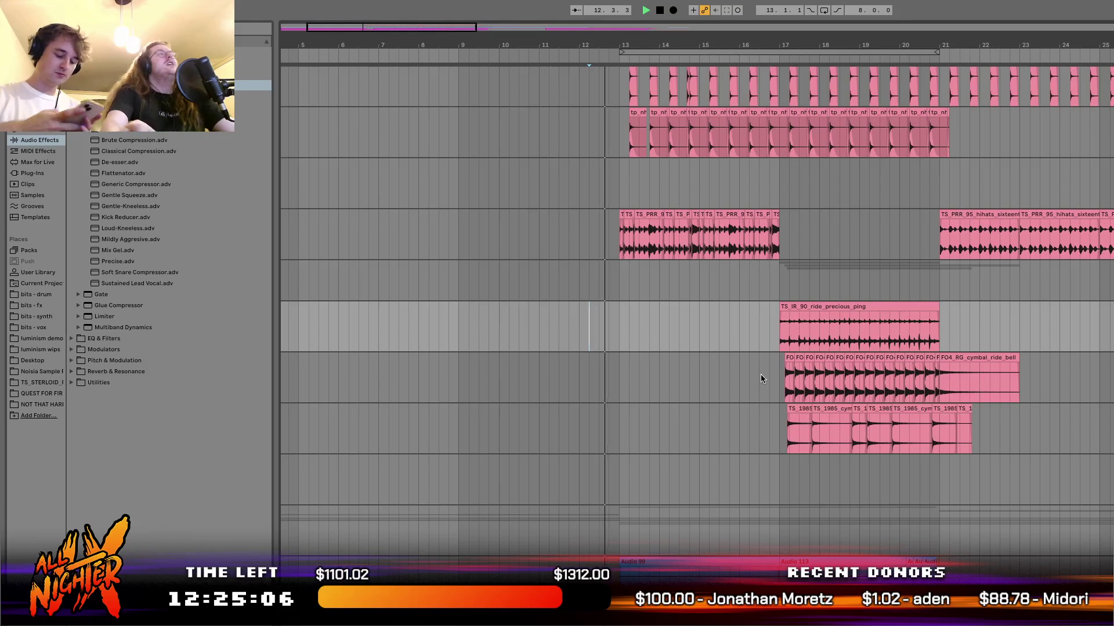
{"action": "scroll", "coordinate": [761, 374], "scroll_direction": "down", "scroll_amount": 20}
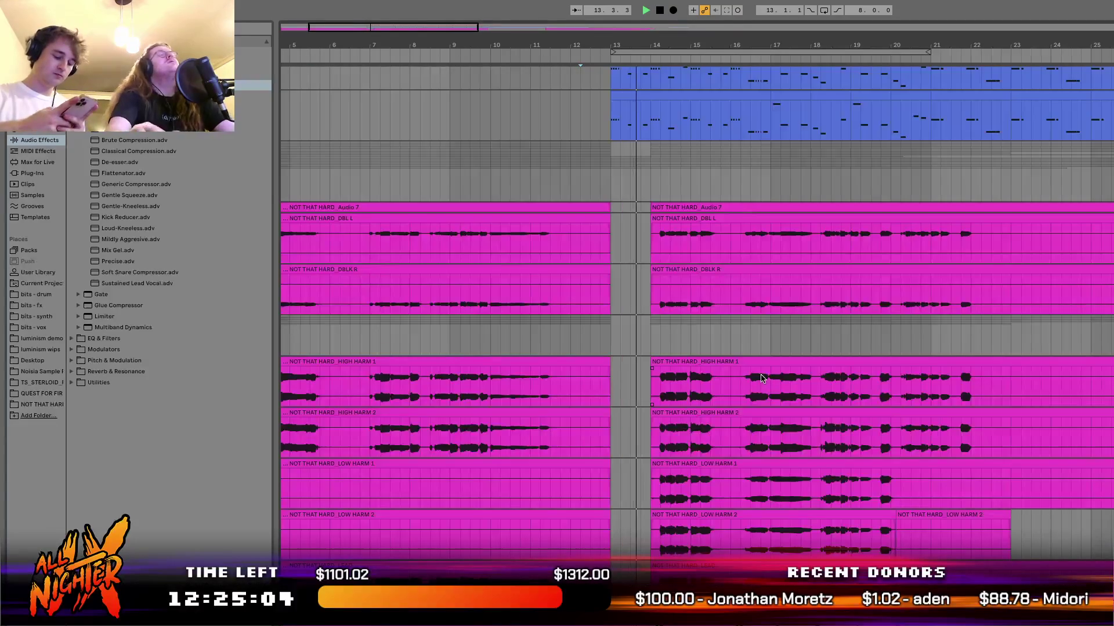
{"action": "scroll", "coordinate": [762, 378], "scroll_direction": "up", "scroll_amount": 5}
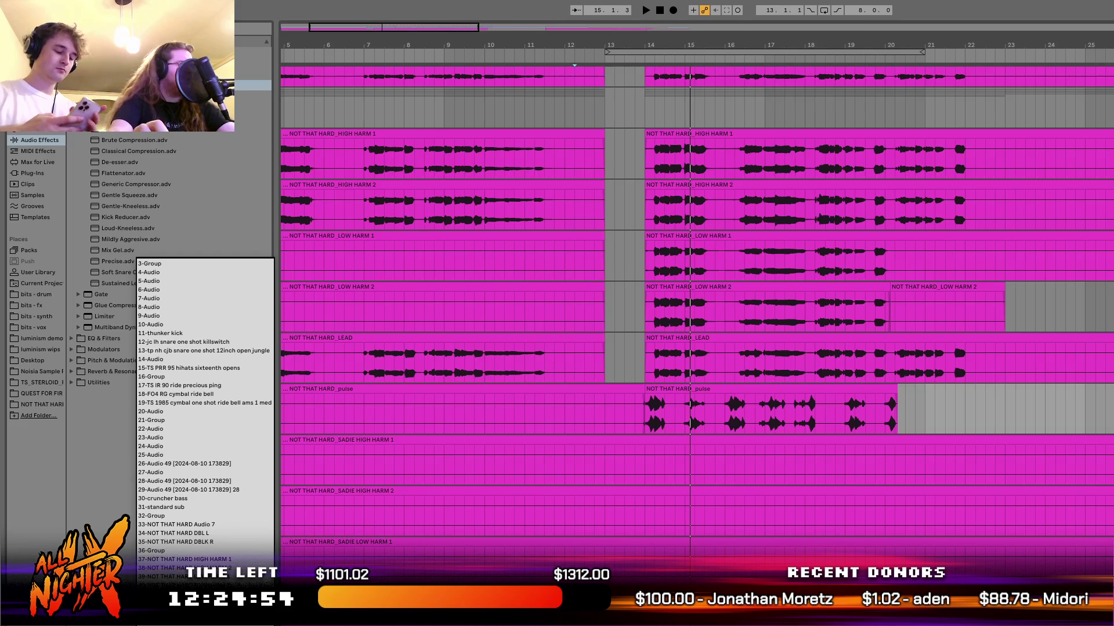
{"action": "key", "text": "Escape"}
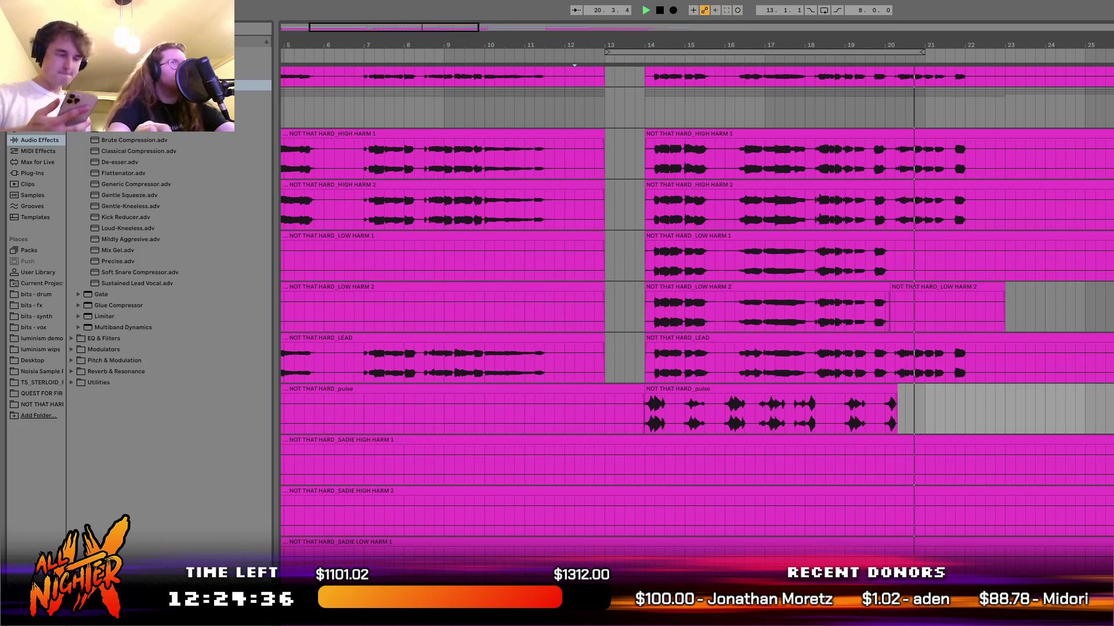
Play the NOT THAT HARD_stutter 1 clip from about the middle of bar 18, split it there, and select the second part.
{"action": "scroll", "coordinate": [770, 462], "scroll_direction": "down", "scroll_amount": 5}
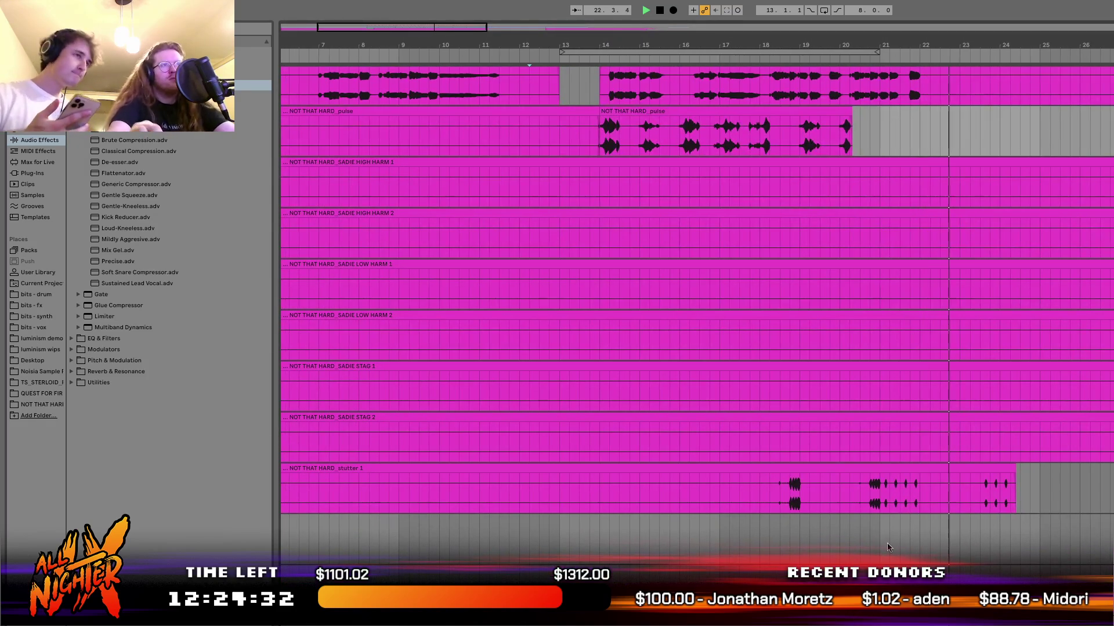
{"action": "left_click", "coordinate": [770, 500]}
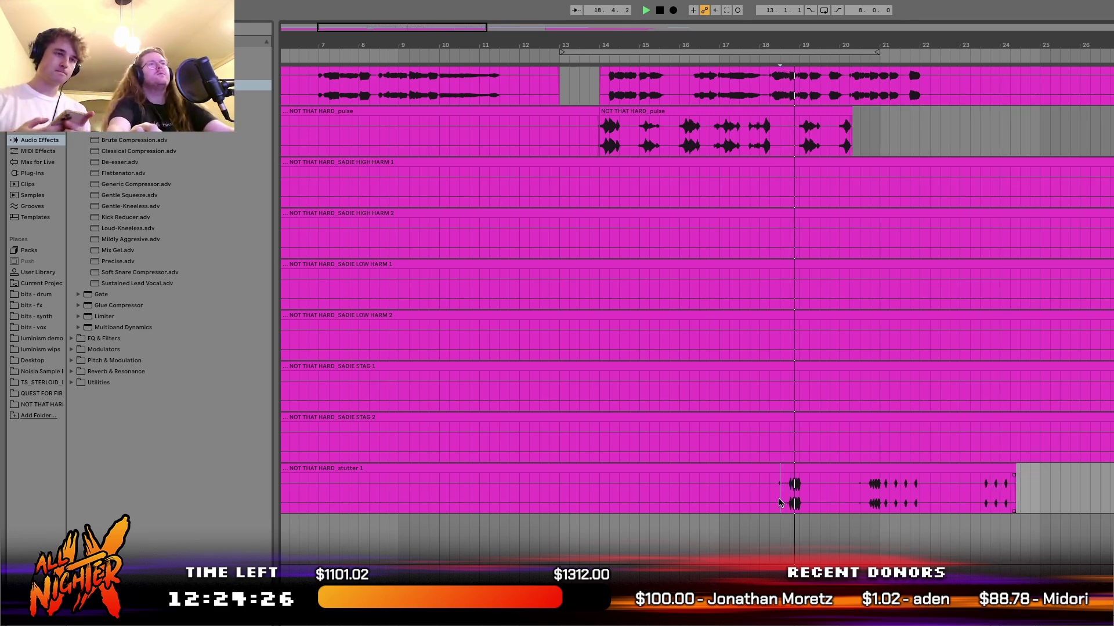
{"action": "key", "text": "ctrl+e"}
{"action": "left_click", "coordinate": [794, 468]}
{"action": "key", "text": "space"}
Try moving the split-off stutter part to bar 20 and play it from there.
{"action": "key", "text": "Delete"}
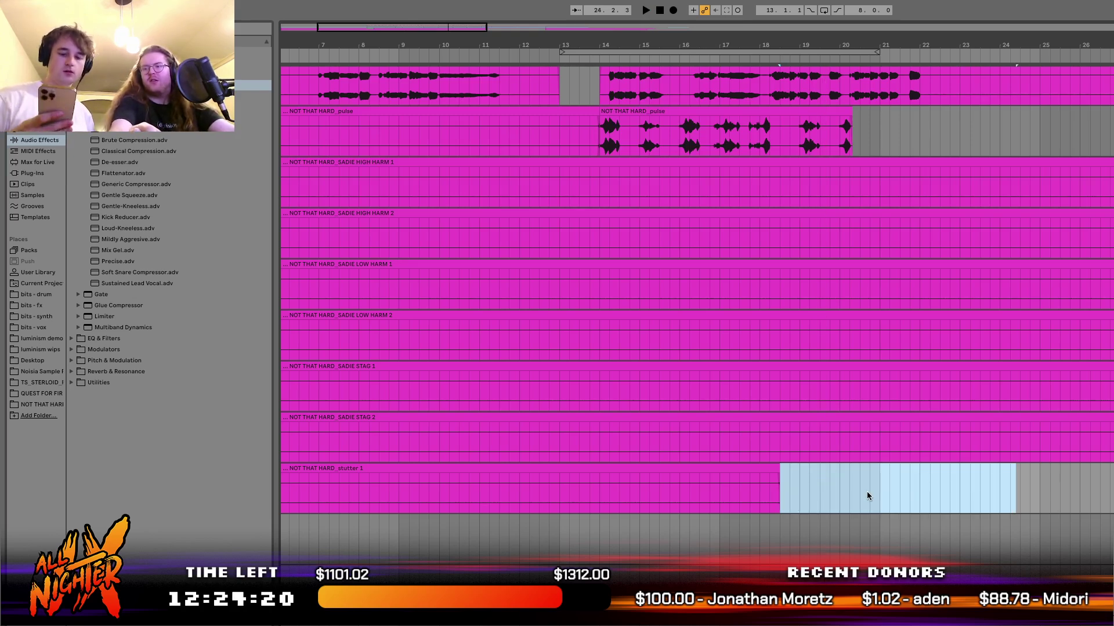
{"action": "scroll", "coordinate": [867, 496], "scroll_direction": "up", "scroll_amount": 5}
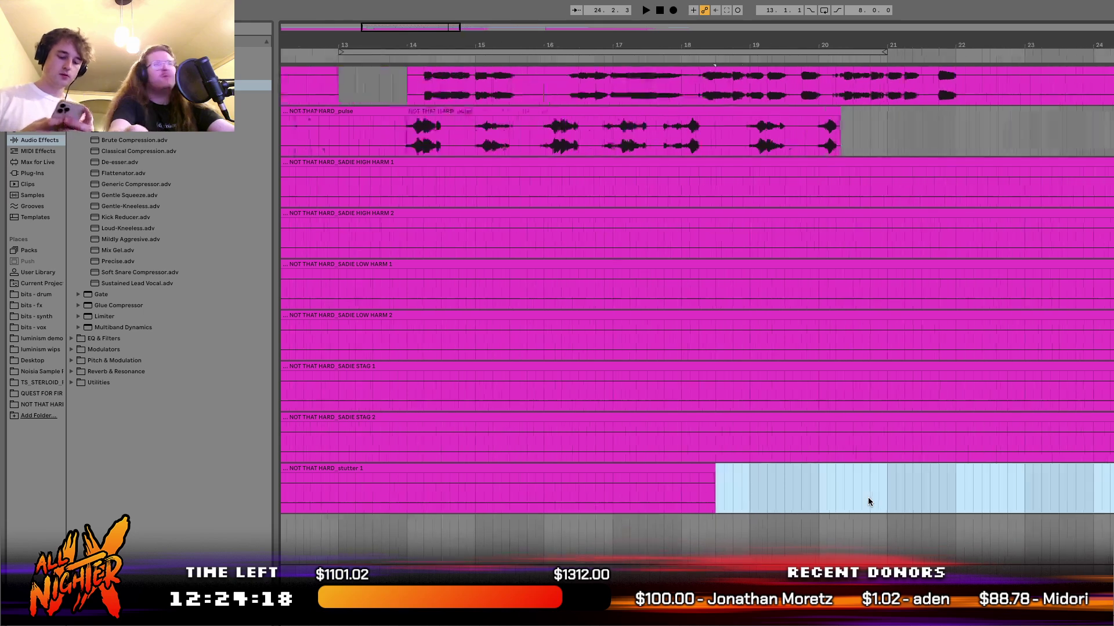
{"action": "scroll", "coordinate": [819, 526], "scroll_direction": "up", "scroll_amount": 2}
{"action": "left_click", "coordinate": [795, 526]}
{"action": "key", "text": "space"}
{"action": "key", "text": "ctrl+z"}
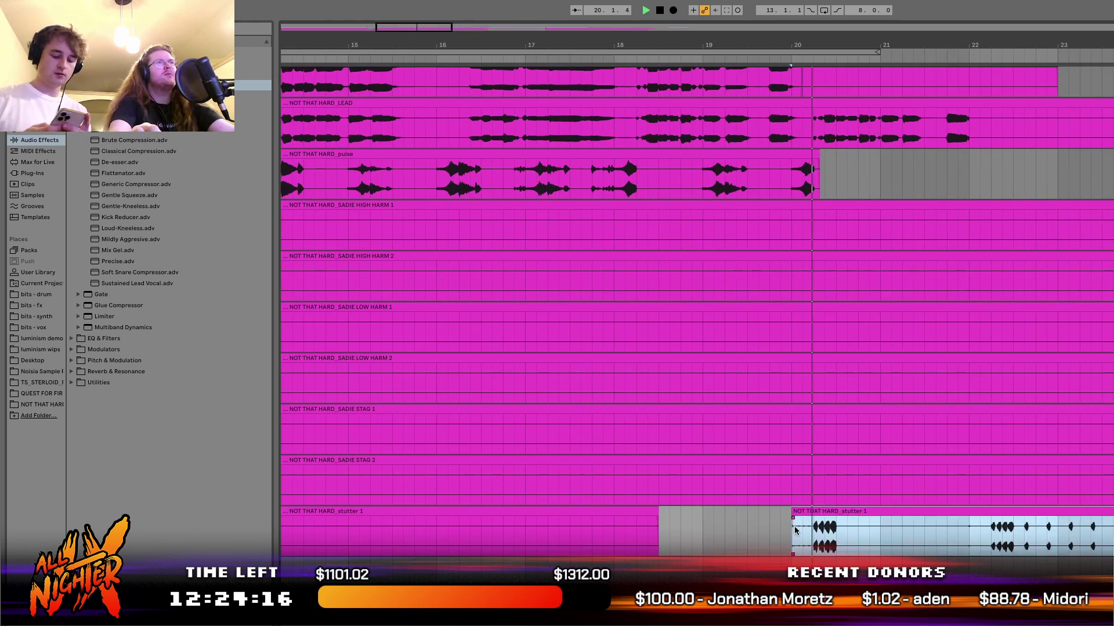
{"action": "scroll", "coordinate": [795, 530], "scroll_direction": "right", "scroll_amount": 3}
{"action": "scroll", "coordinate": [795, 530], "scroll_direction": "up", "scroll_amount": 1}
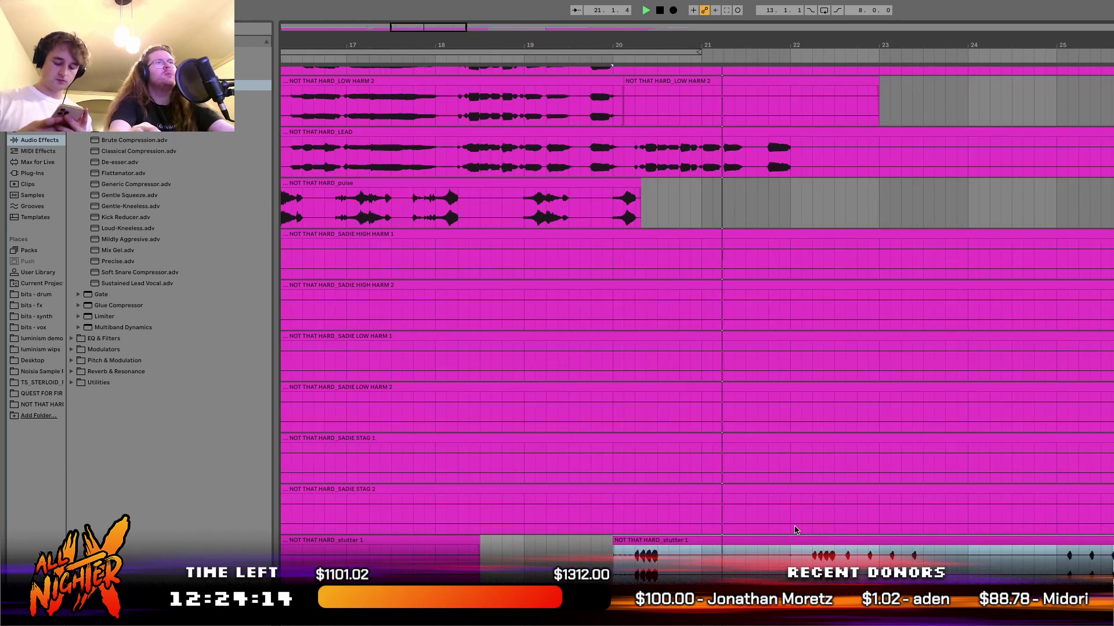
Try moving the split-off stutter part from bar 20 to bar 21 and play it.
{"action": "key", "text": "super+x"}
{"action": "key", "text": "space"}
{"action": "left_click", "coordinate": [690, 564]}
{"action": "key", "text": "super+v"}
{"action": "left_click_drag", "start_coordinate": [690, 563], "coordinate": [697, 560]}
{"action": "key", "text": "space"}
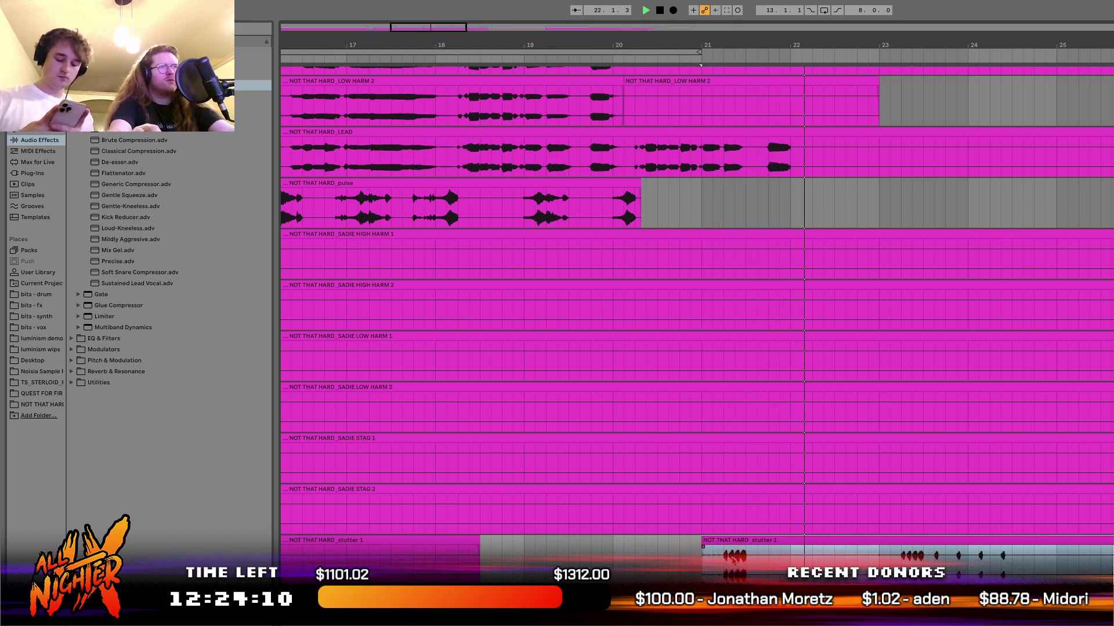
Undo the moves of the stutter part so that it sits at its original place in bar 18.
{"action": "key", "text": "super+z"}
{"action": "key", "text": "super+z"}
{"action": "key", "text": "super+z"}
Play the stutter track from around bar 21 to hear its single hits up to bar 25.
{"action": "left_click", "coordinate": [665, 571]}
{"action": "key", "text": "space"}
{"action": "key", "text": "space"}
{"action": "mouse_move", "coordinate": [703, 571]}
{"action": "left_mouse_down"}
{"action": "mouse_move", "coordinate": [823, 573]}
{"action": "mouse_move", "coordinate": [790, 573]}
{"action": "left_mouse_up"}
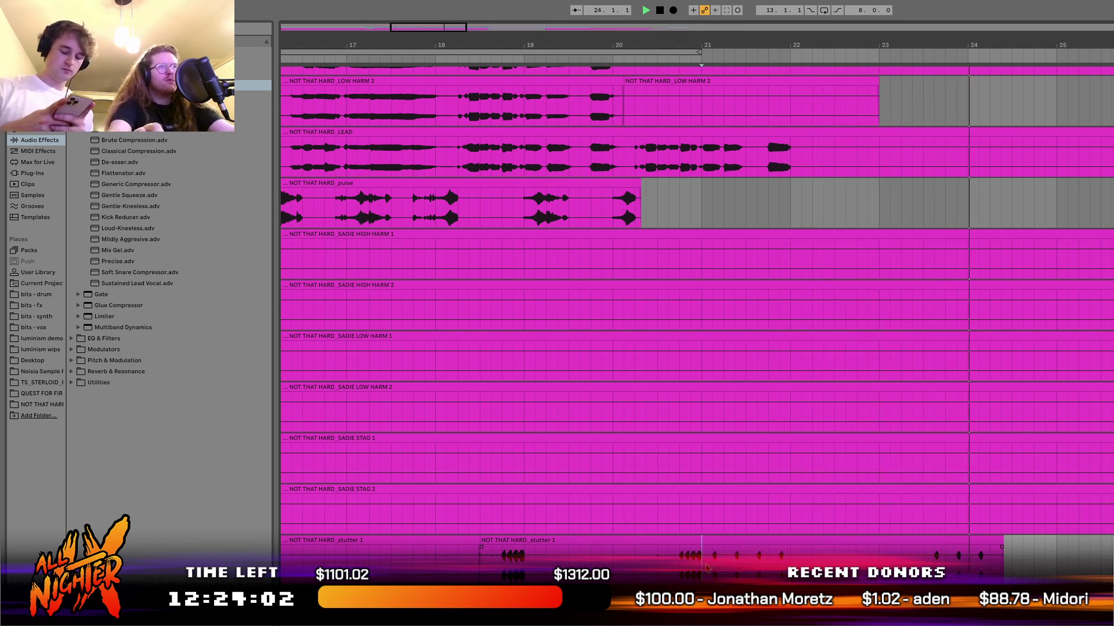
{"action": "left_click", "coordinate": [1106, 566], "text": "shift"}
{"action": "key", "text": "ctrl+d"}
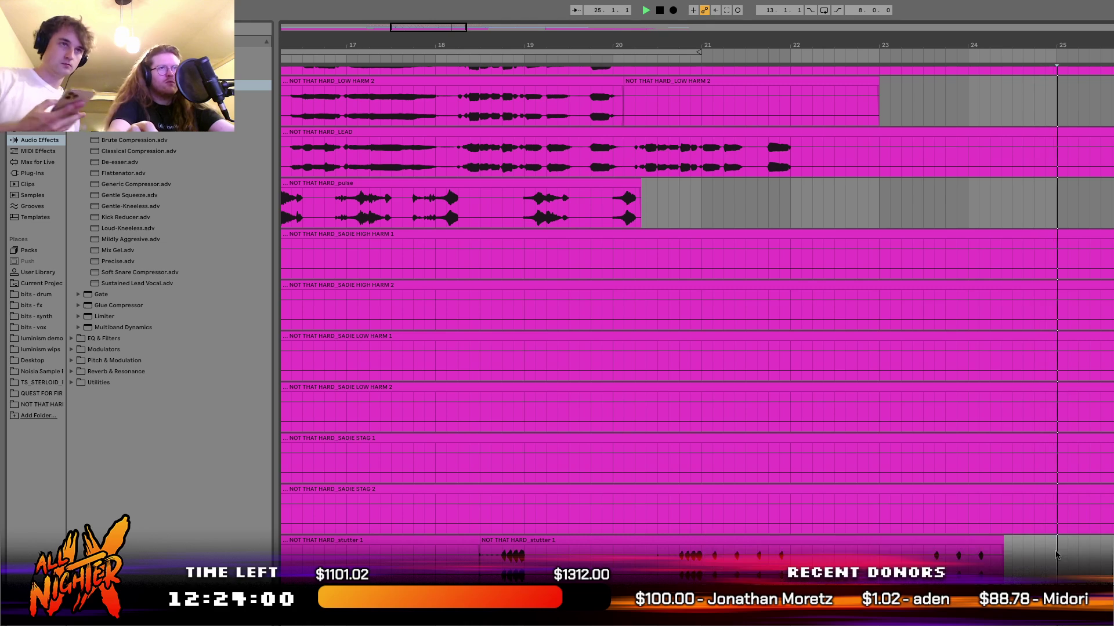
{"action": "scroll", "coordinate": [1056, 551], "scroll_direction": "right", "scroll_amount": 1}
{"action": "key", "text": "Delete"}
{"action": "key", "text": "space"}
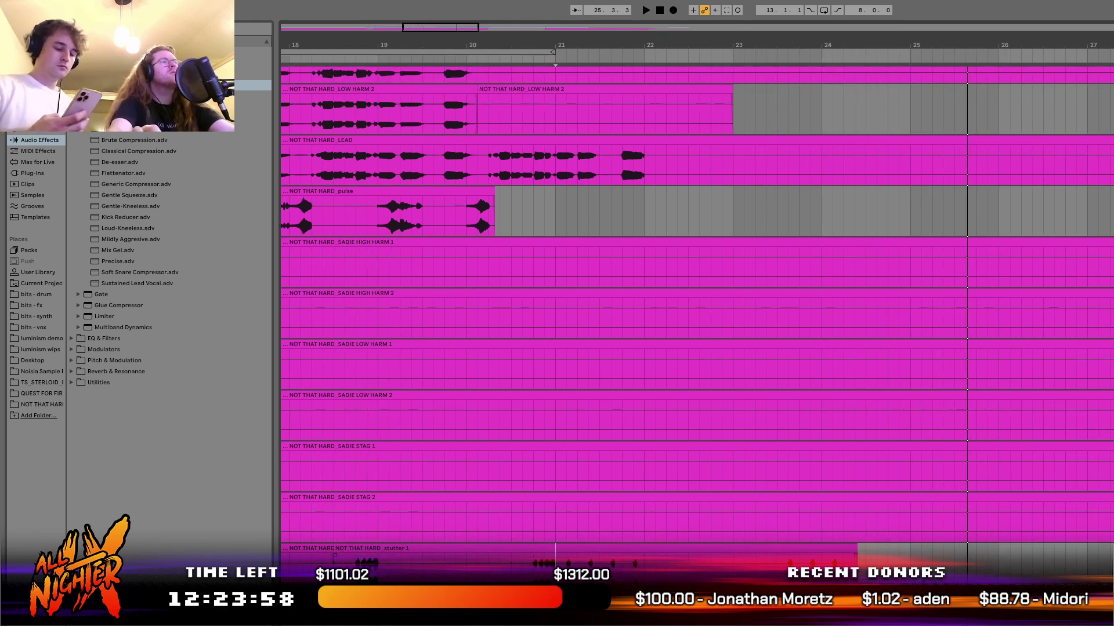
Try moving the stutter hits of bar 21 one bar further to bar 22, and undo the move.
{"action": "left_click", "coordinate": [657, 572], "text": "shift"}
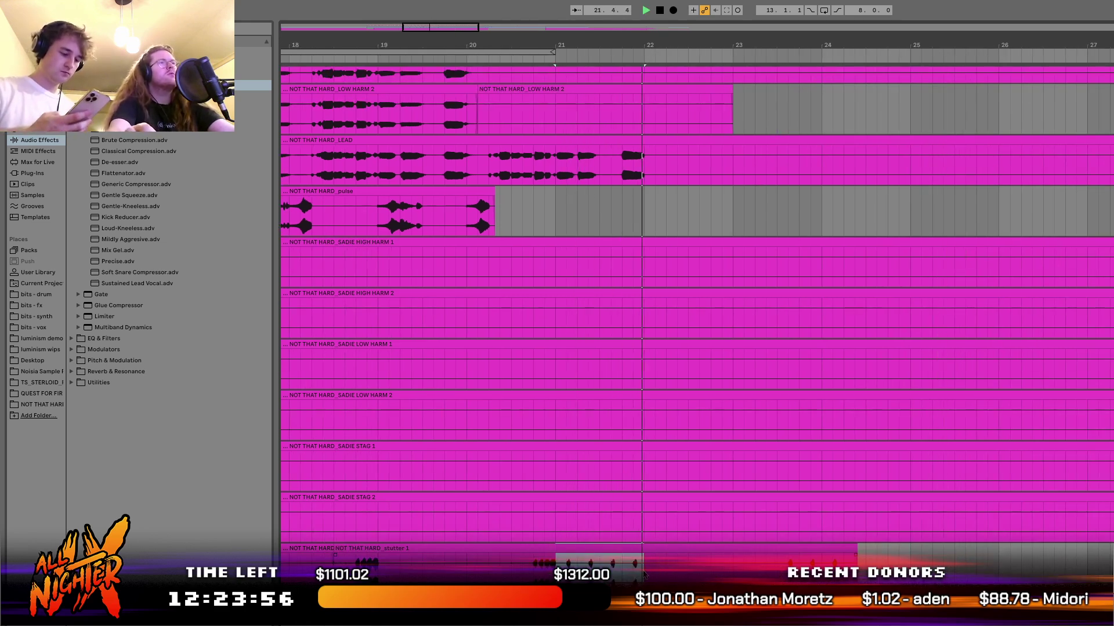
{"action": "key", "text": "ctrl+d"}
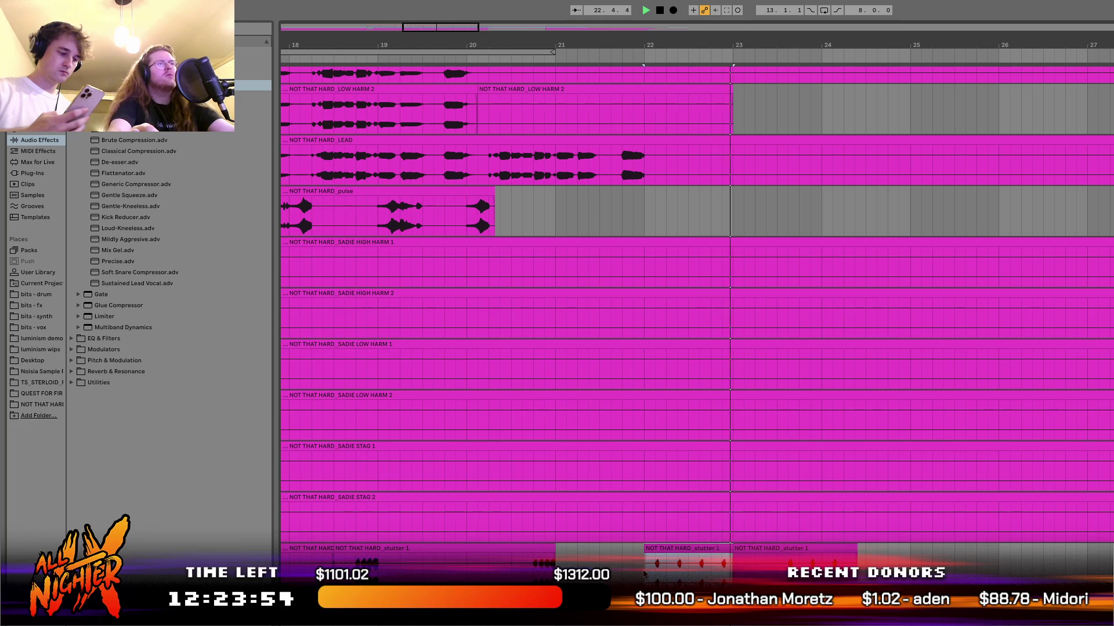
{"action": "key", "text": "ctrl+z"}
{"action": "key", "text": "space"}
{"action": "key", "text": "ctrl+z"}
Play the stutter track from several points around bars 20 and 21 to judge where a repeat should begin.
{"action": "left_click", "coordinate": [541, 571]}
{"action": "key", "text": "space"}
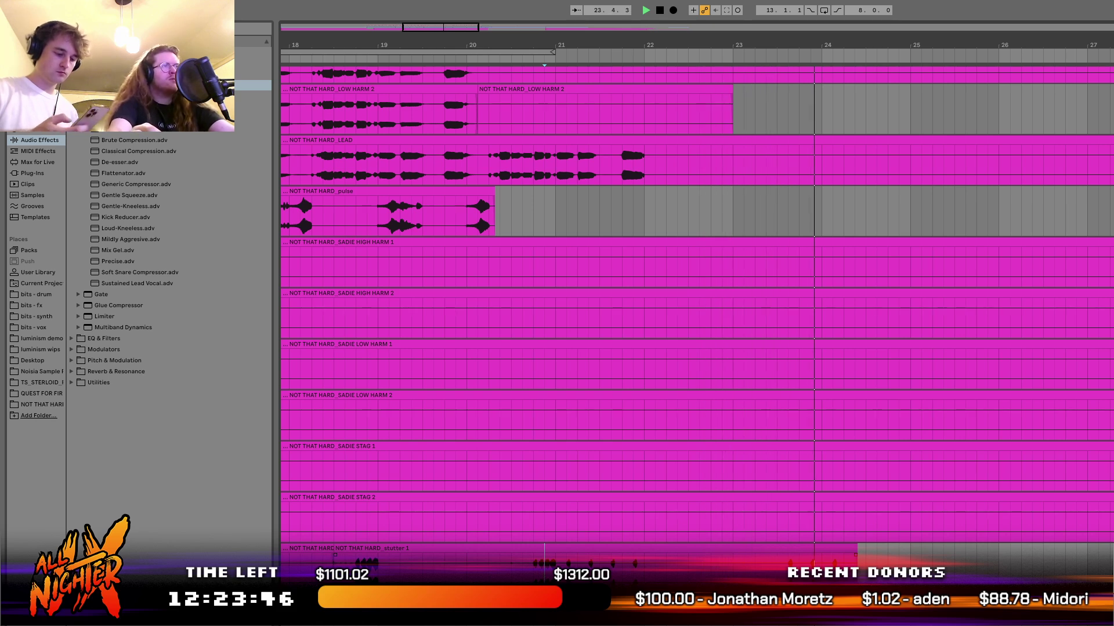
{"action": "left_click", "coordinate": [566, 571]}
{"action": "key", "text": "space"}
{"action": "key", "text": "space"}
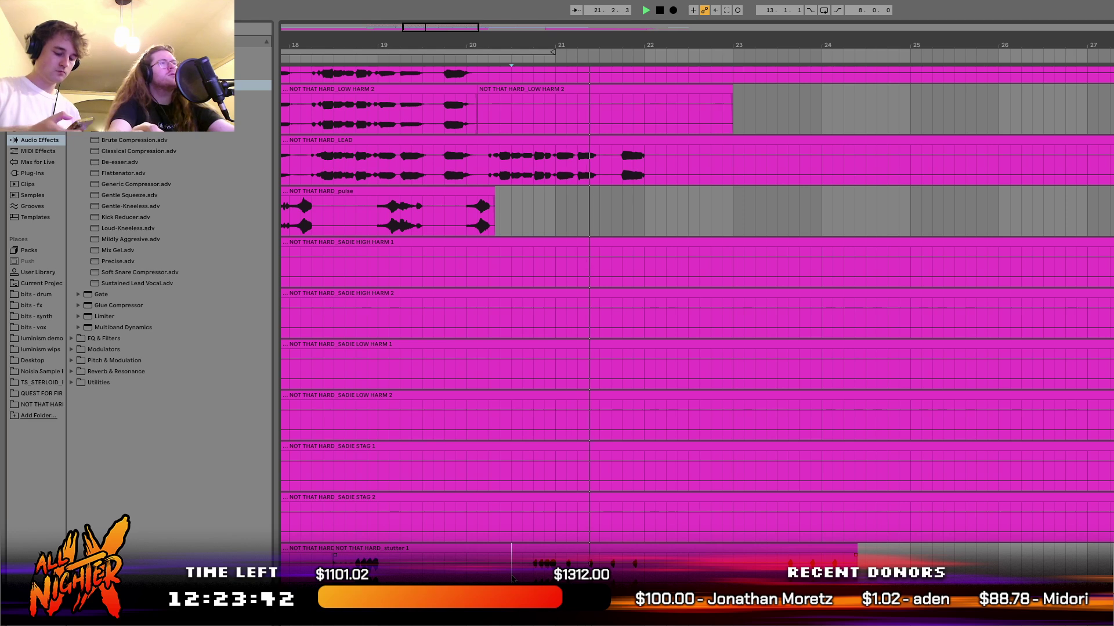
{"action": "left_click", "coordinate": [547, 574]}
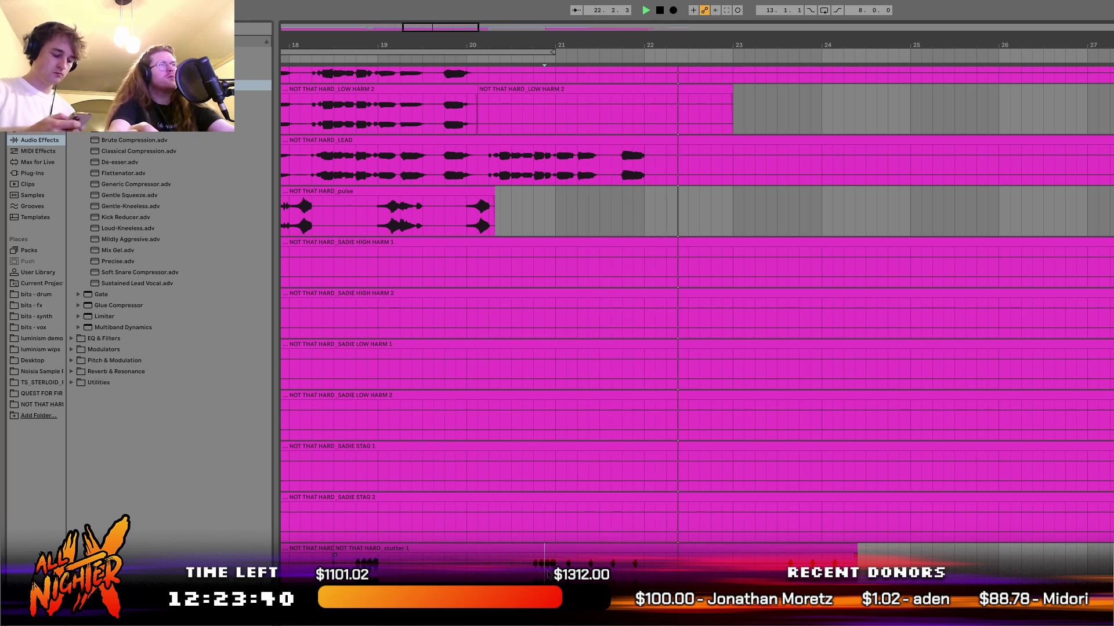
{"action": "left_click", "coordinate": [555, 573]}
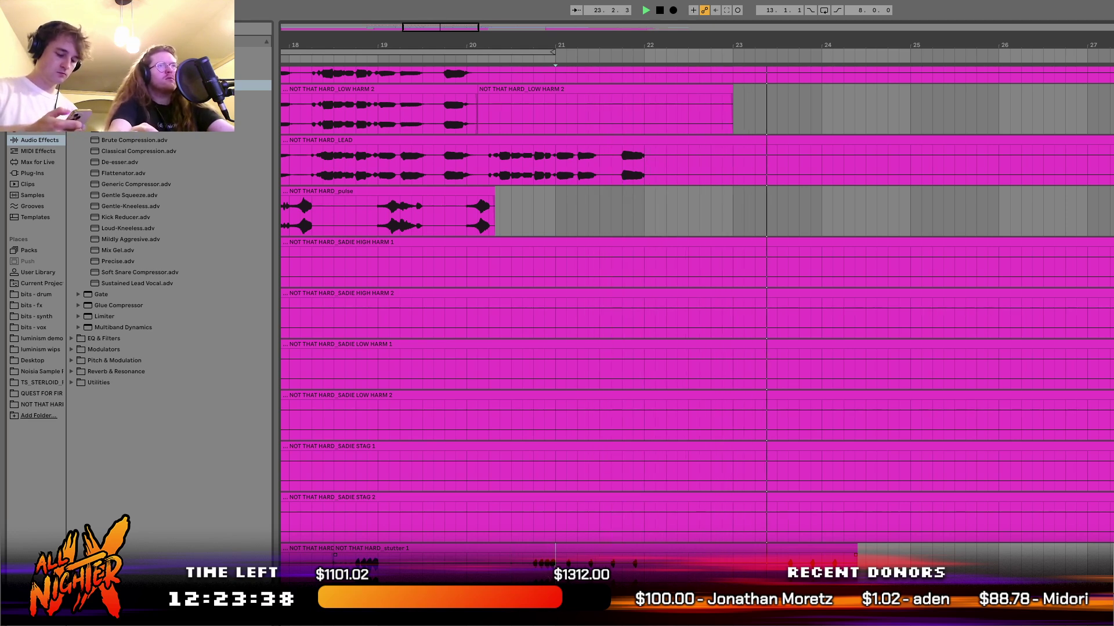
Copy the stutter vocal from bar 21 to past its end and paste the copy at bar 25.
{"action": "left_click_drag", "start_coordinate": [555, 573], "coordinate": [954, 542]}
{"action": "key", "text": "ctrl+c"}
{"action": "left_click", "coordinate": [910, 557]}
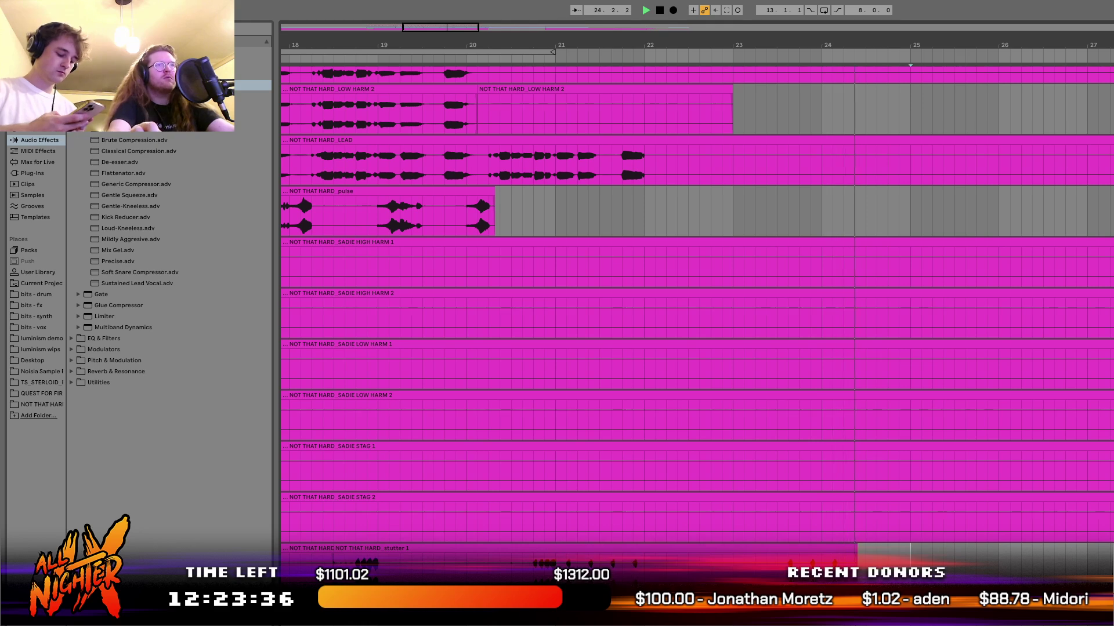
{"action": "key", "text": "ctrl+v"}
{"action": "scroll", "coordinate": [877, 554], "scroll_direction": "right", "scroll_amount": 8}
{"action": "scroll", "coordinate": [877, 554], "scroll_direction": "left", "scroll_amount": 4}
{"action": "scroll", "coordinate": [876, 552], "scroll_direction": "left", "scroll_amount": 5}
{"action": "scroll", "coordinate": [875, 552], "scroll_direction": "down", "scroll_amount": 2}
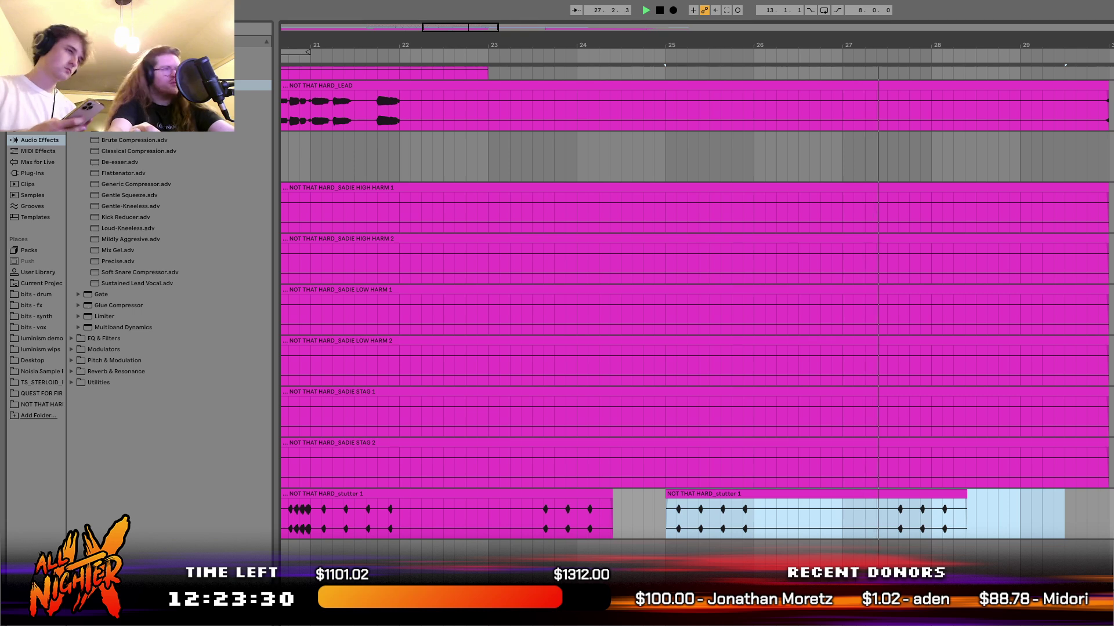
Play the NOT THAT HARD_pulse track from several points around bar 14 to check its entry against the other vocals.
{"action": "scroll", "coordinate": [757, 535], "scroll_direction": "up", "scroll_amount": 5}
{"action": "scroll", "coordinate": [757, 535], "scroll_direction": "left", "scroll_amount": 8}
{"action": "scroll", "coordinate": [503, 458], "scroll_direction": "left", "scroll_amount": 8}
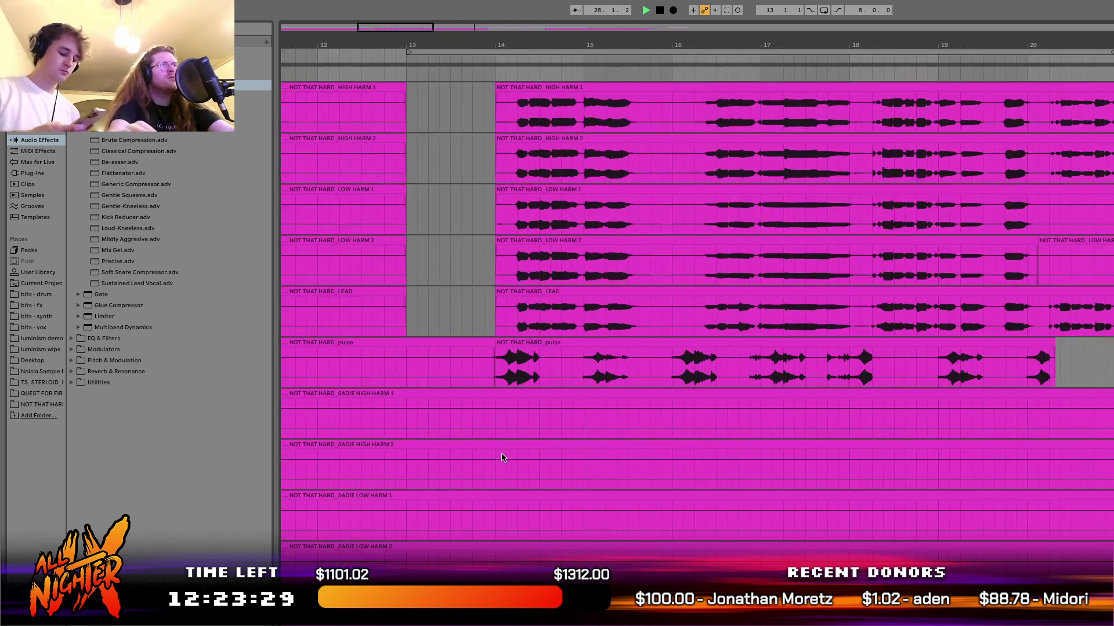
{"action": "left_click", "coordinate": [546, 344]}
{"action": "scroll", "coordinate": [546, 341], "scroll_direction": "right", "scroll_amount": 8}
{"action": "scroll", "coordinate": [666, 349], "scroll_direction": "down", "scroll_amount": 5}
{"action": "scroll", "coordinate": [634, 364], "scroll_direction": "up", "scroll_amount": 5}
{"action": "key", "text": "space"}
{"action": "left_click", "coordinate": [591, 352]}
{"action": "key", "text": "space"}
{"action": "key", "text": "space"}
{"action": "left_click", "coordinate": [556, 357]}
{"action": "key", "text": "space"}
{"action": "scroll", "coordinate": [556, 358], "scroll_direction": "left", "scroll_amount": 6}
{"action": "left_click", "coordinate": [487, 365]}
{"action": "key", "text": "space"}
{"action": "key", "text": "space"}
Copy the pulse vocal from bar 13 to past its end.
{"action": "left_click", "coordinate": [471, 365]}
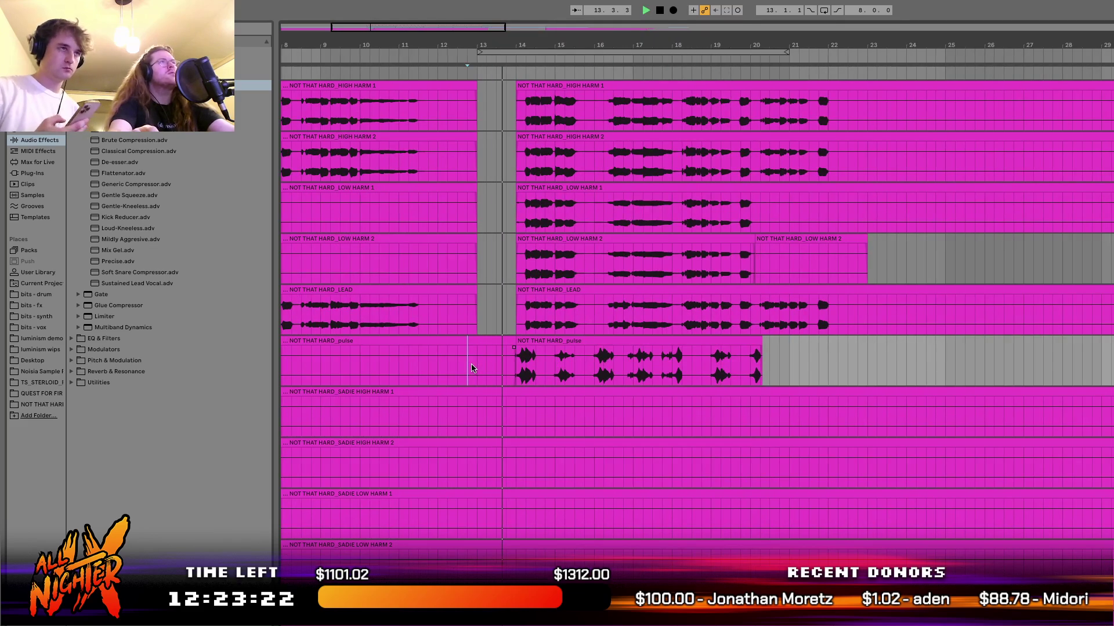
{"action": "left_click_drag", "start_coordinate": [472, 366], "coordinate": [935, 345]}
{"action": "key", "text": "super+c"}
Try the copied pulse vocal at bar 21 on the same track, and remove that copy.
{"action": "left_click", "coordinate": [790, 371]}
{"action": "key", "text": "super+v"}
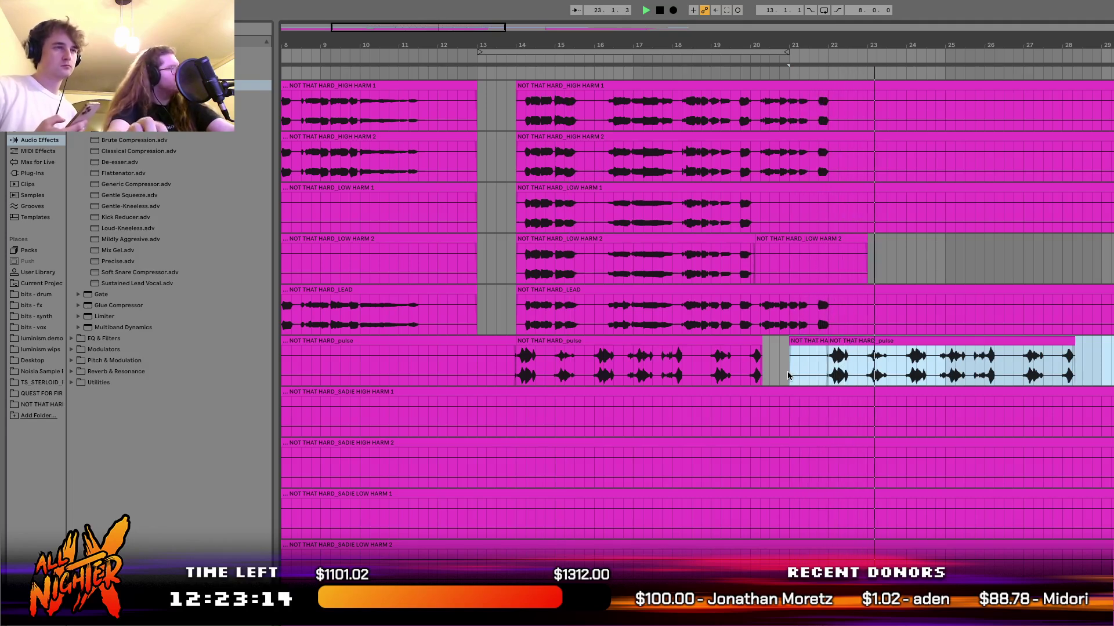
{"action": "key", "text": "Delete"}
Paste the pulse vocal at bar 30 on the NOT THAT HARD_pulse track and play from there.
{"action": "scroll", "coordinate": [787, 375], "scroll_direction": "right", "scroll_amount": 8}
{"action": "scroll", "coordinate": [787, 374], "scroll_direction": "up", "scroll_amount": 5}
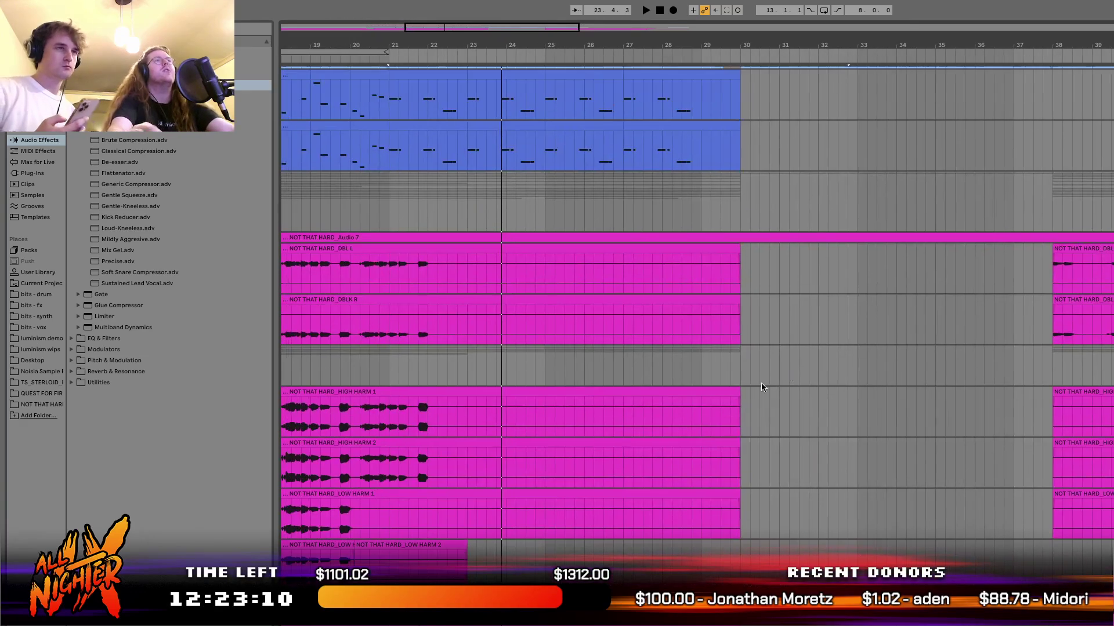
{"action": "scroll", "coordinate": [771, 382], "scroll_direction": "down", "scroll_amount": 8}
{"action": "left_click", "coordinate": [759, 435]}
{"action": "key", "text": "ctrl+v"}
{"action": "key", "text": "space"}
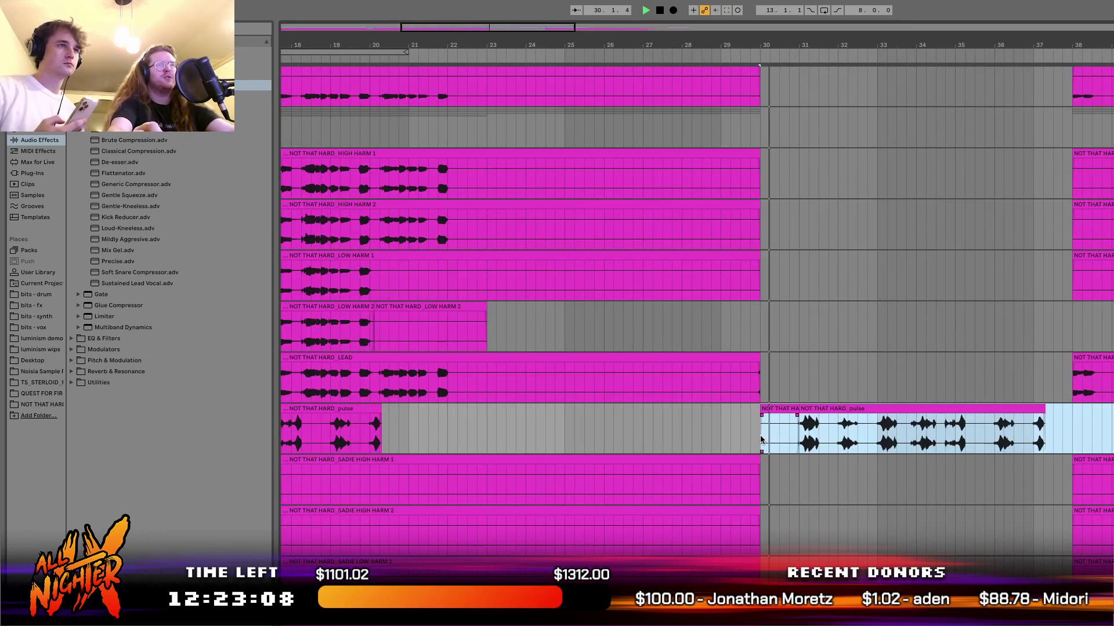
Open the clip details of the pasted pulse vocal near bar 31 and listen to the section up to bar 38.
{"action": "left_click", "coordinate": [816, 424]}
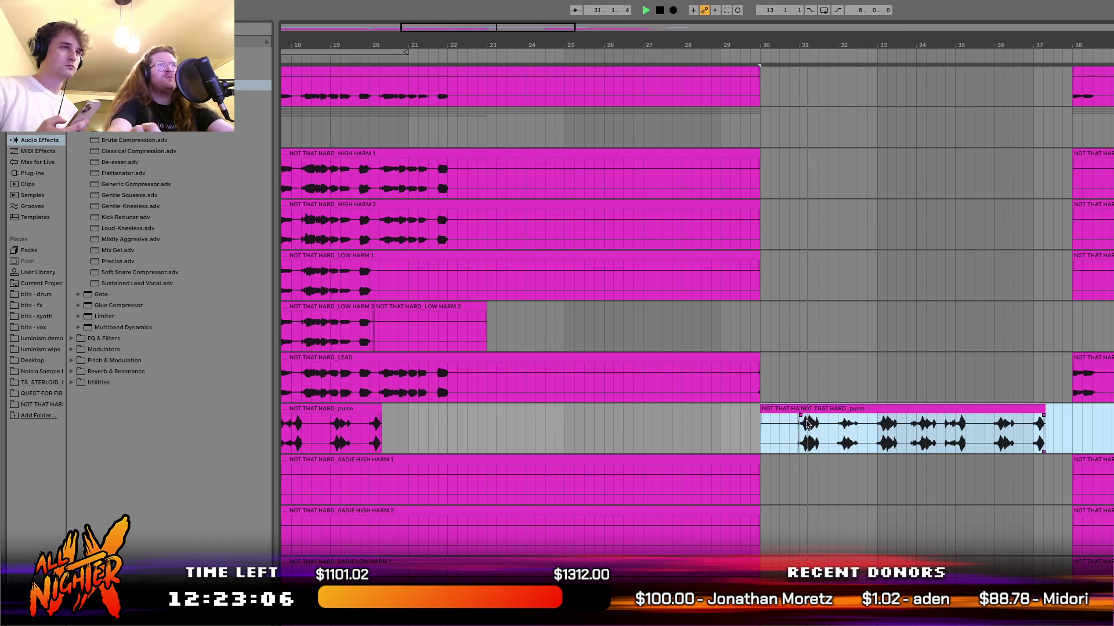
{"action": "double_click", "coordinate": [805, 409]}
{"action": "left_click_drag", "start_coordinate": [748, 437], "coordinate": [1023, 429]}
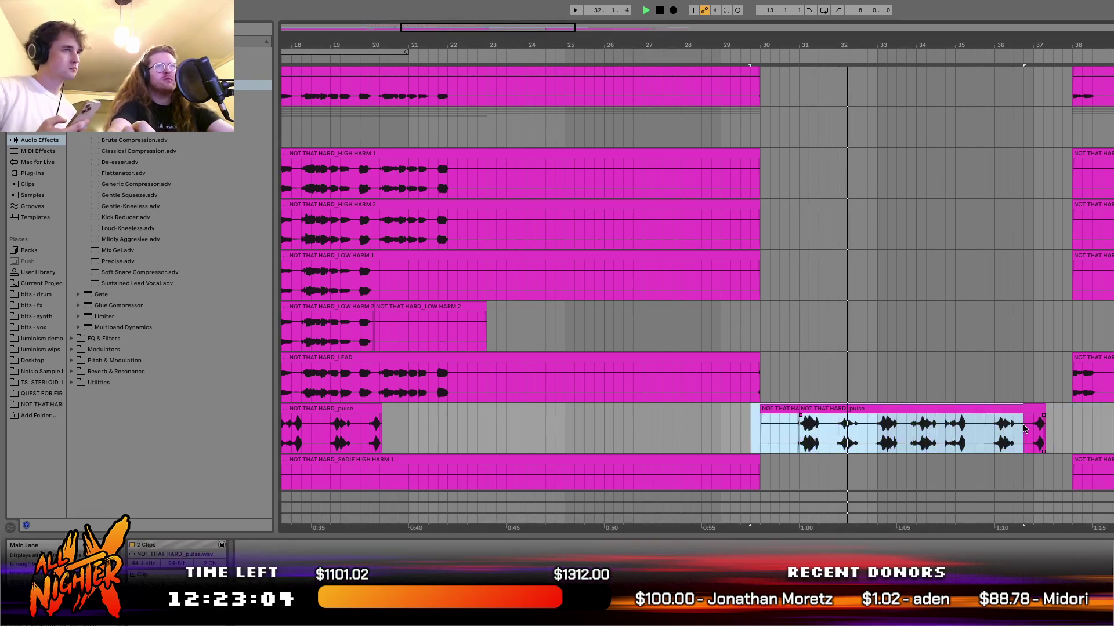
{"action": "left_click", "coordinate": [845, 418]}
{"action": "scroll", "coordinate": [842, 416], "scroll_direction": "up", "scroll_amount": 5}
{"action": "scroll", "coordinate": [841, 416], "scroll_direction": "down", "scroll_amount": 6}
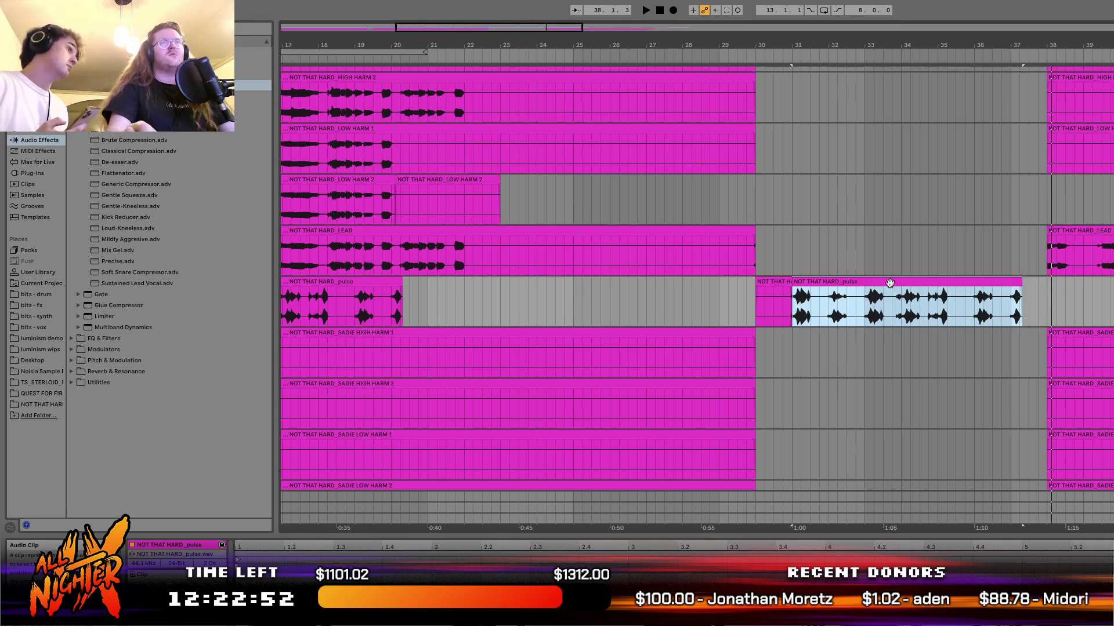
{"action": "left_click", "coordinate": [783, 312]}
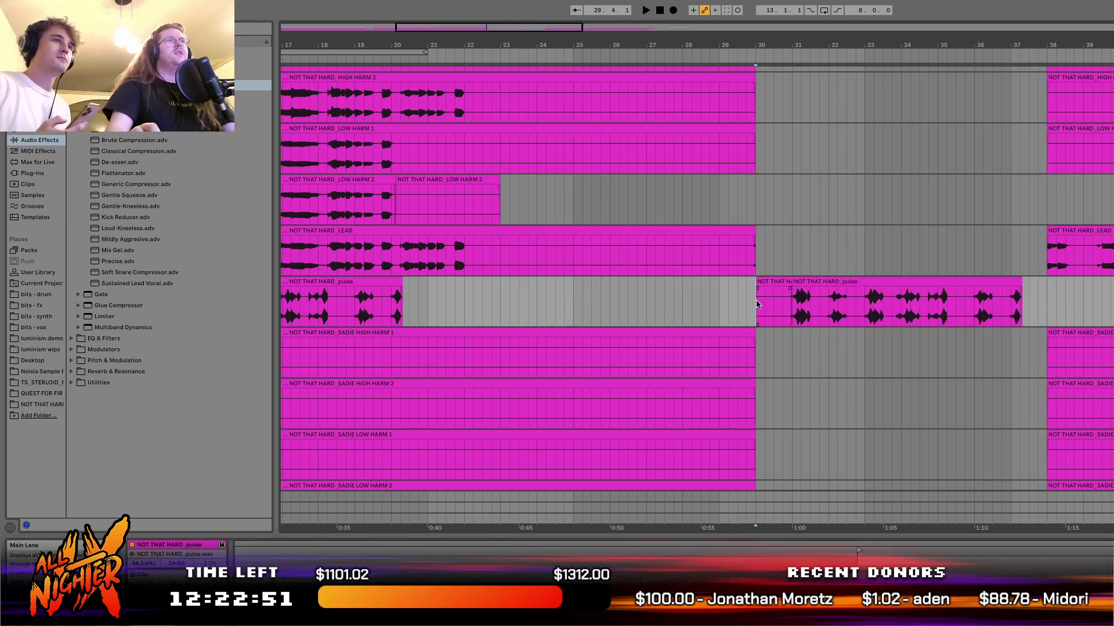
Play the pasted pulse vocal from bar 30 and check it against the other tracks in that section.
{"action": "key", "text": "space"}
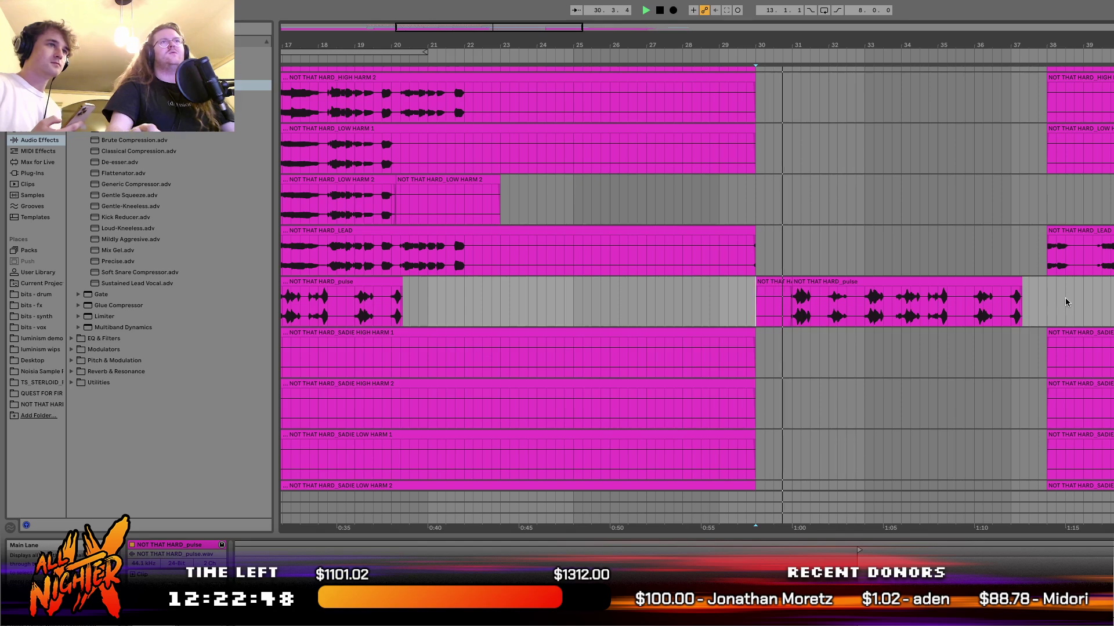
{"action": "scroll", "coordinate": [1038, 306], "scroll_direction": "up", "scroll_amount": 10}
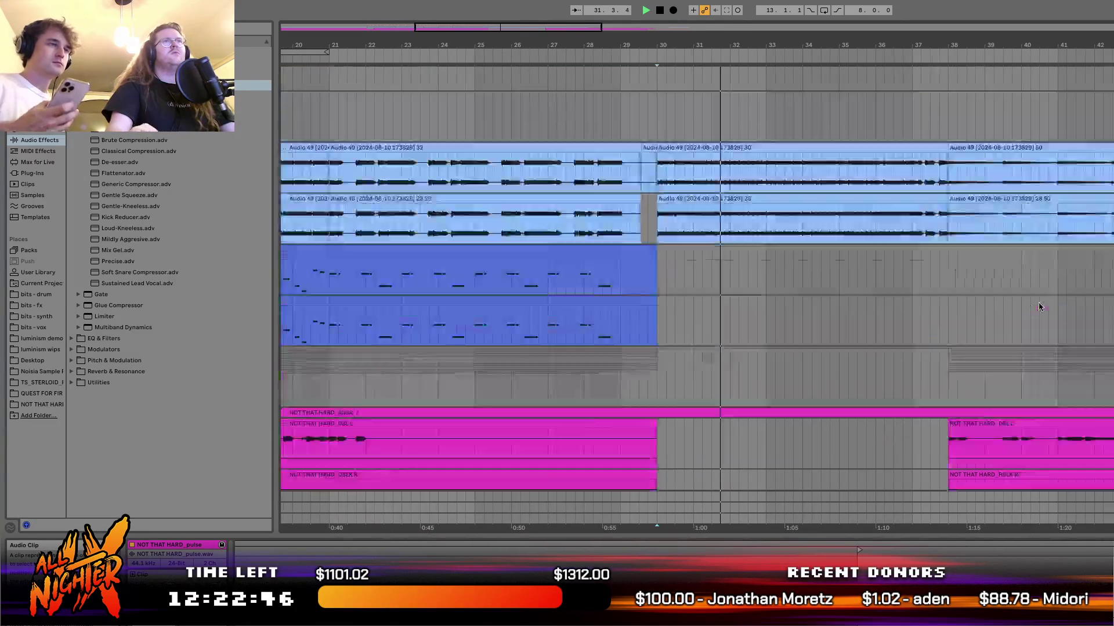
{"action": "scroll", "coordinate": [892, 299], "scroll_direction": "down", "scroll_amount": 10}
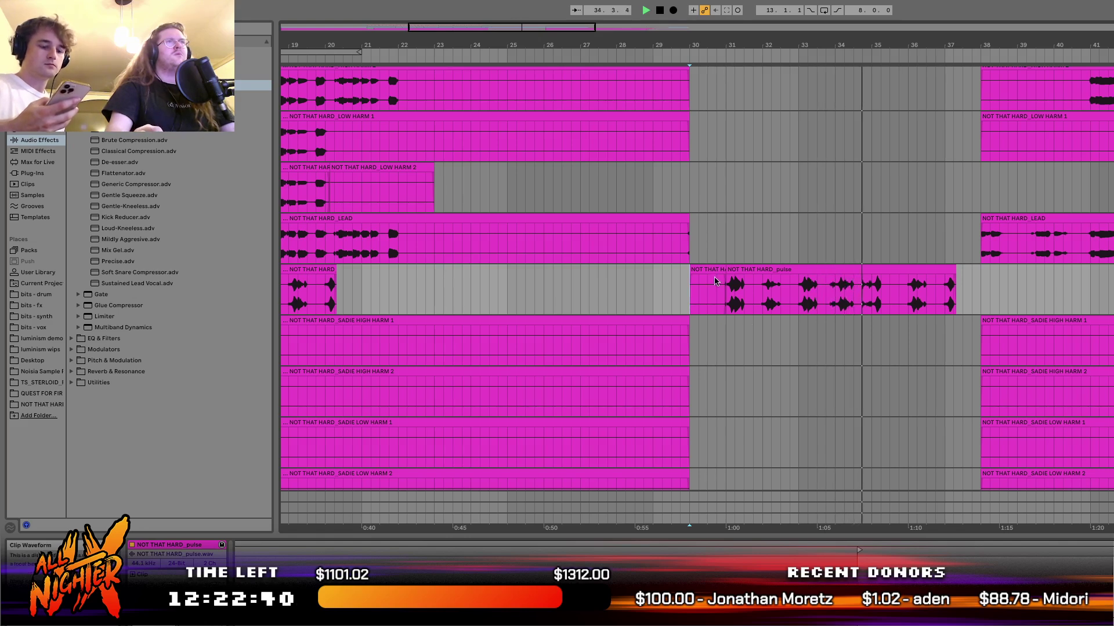
Add an audio track below the pulse track and paste the bar 31 pulse clip there at bar 30.
{"action": "left_click", "coordinate": [737, 272]}
{"action": "key", "text": "space"}
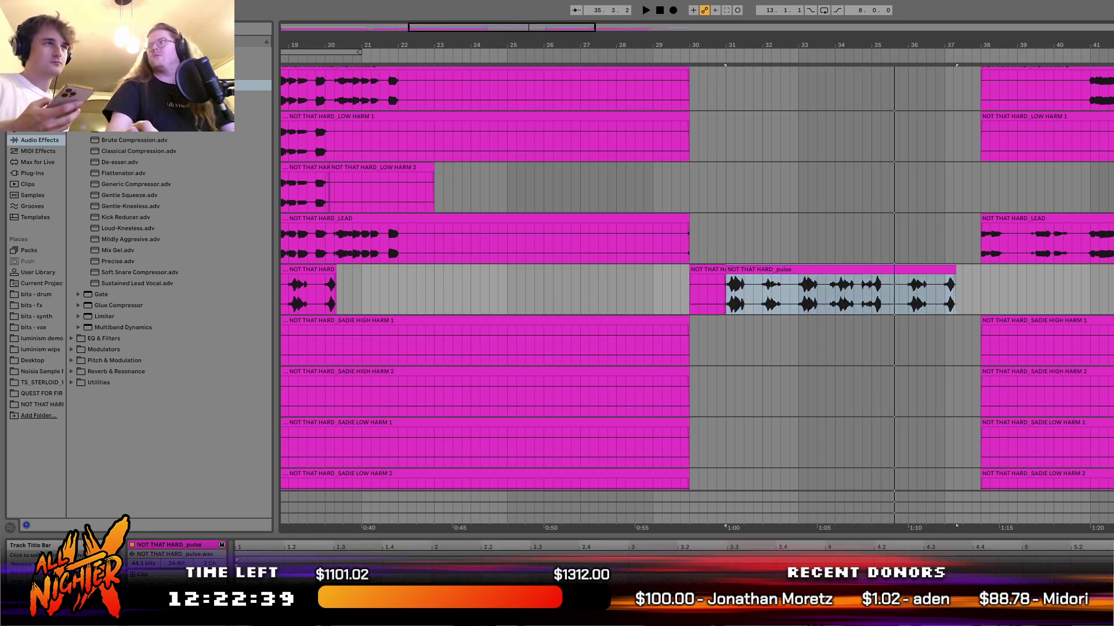
{"action": "key", "text": "super+t"}
{"action": "left_click", "coordinate": [725, 330]}
{"action": "left_click", "coordinate": [691, 328]}
{"action": "key", "text": "super+v"}
Stretch the opening of the new track's pulse vocal with a warp marker and play it from bar 30.
{"action": "key", "text": "space"}
{"action": "key", "text": "space"}
{"action": "double_click", "coordinate": [338, 567]}
{"action": "left_click_drag", "start_coordinate": [338, 567], "coordinate": [1059, 567]}
{"action": "key", "text": "space"}
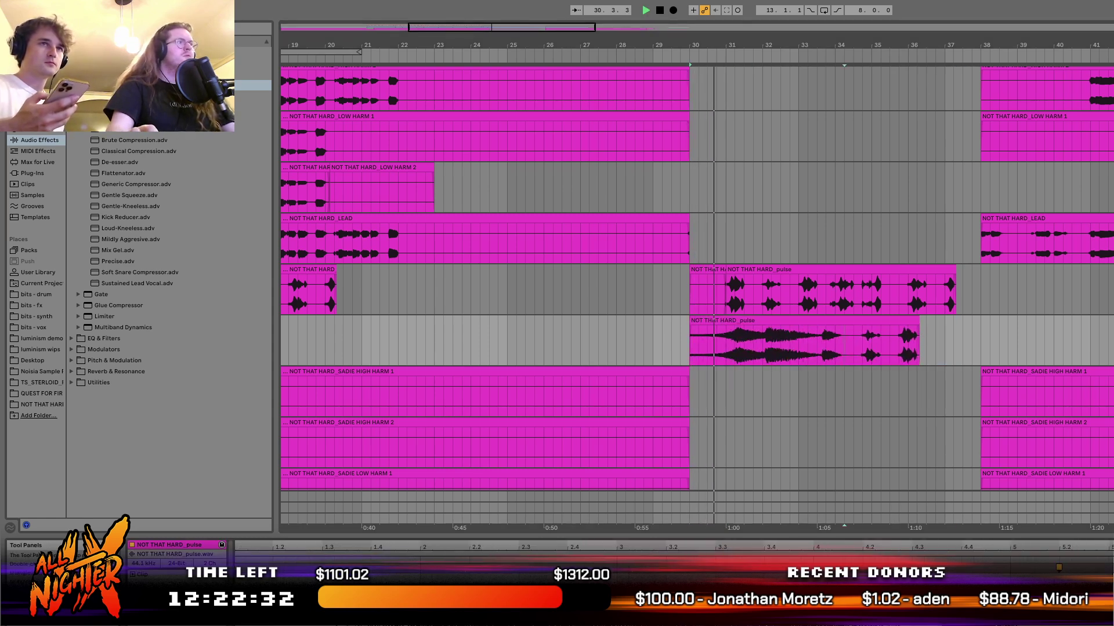
{"action": "key", "text": "space"}
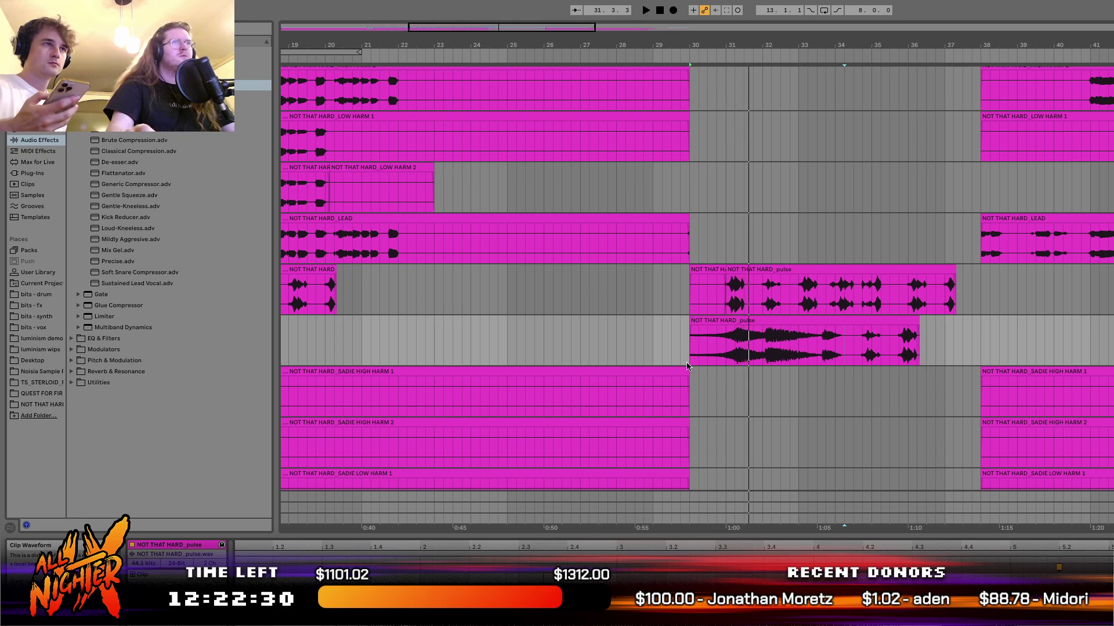
Consolidate bar 30 of the stretched pulse vocal into its own clip after listening to it.
{"action": "scroll", "coordinate": [689, 362], "scroll_direction": "up", "scroll_amount": 3}
{"action": "left_click_drag", "start_coordinate": [698, 344], "coordinate": [767, 344]}
{"action": "mouse_move", "coordinate": [695, 345]}
{"action": "left_mouse_down"}
{"action": "mouse_move", "coordinate": [754, 345]}
{"action": "mouse_move", "coordinate": [688, 342]}
{"action": "left_mouse_up"}
{"action": "key", "text": "space"}
{"action": "key", "text": "space"}
{"action": "key", "text": "ctrl+j"}
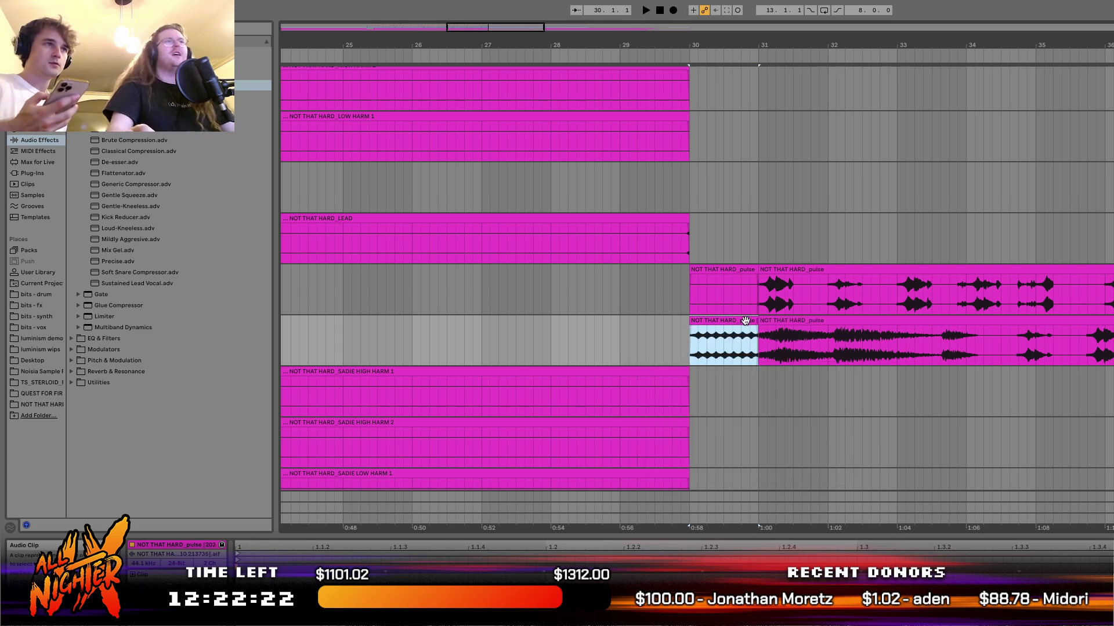
Split the consolidated bar 30 pulse clip in half at beat 3 while playing it.
{"action": "left_click_drag", "start_coordinate": [715, 338], "coordinate": [764, 342]}
{"action": "left_click_drag", "start_coordinate": [691, 340], "coordinate": [726, 343]}
{"action": "key", "text": "space"}
{"action": "key", "text": "ctrl+e"}
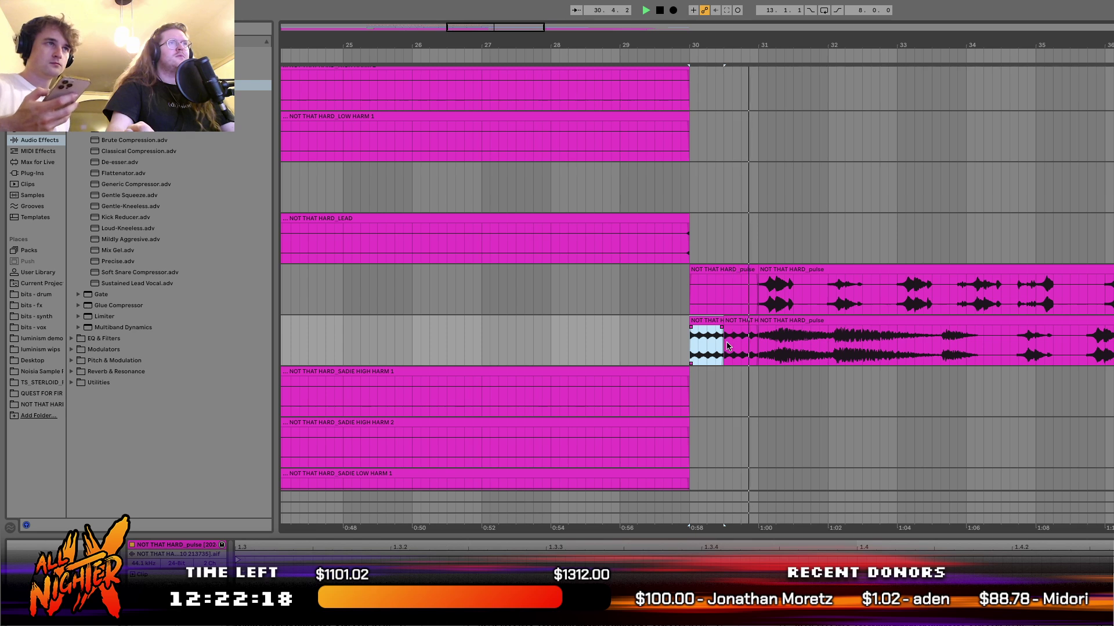
{"action": "left_click", "coordinate": [726, 347], "text": "shift"}
{"action": "key", "text": "ctrl+d"}
{"action": "key", "text": "ctrl+z"}
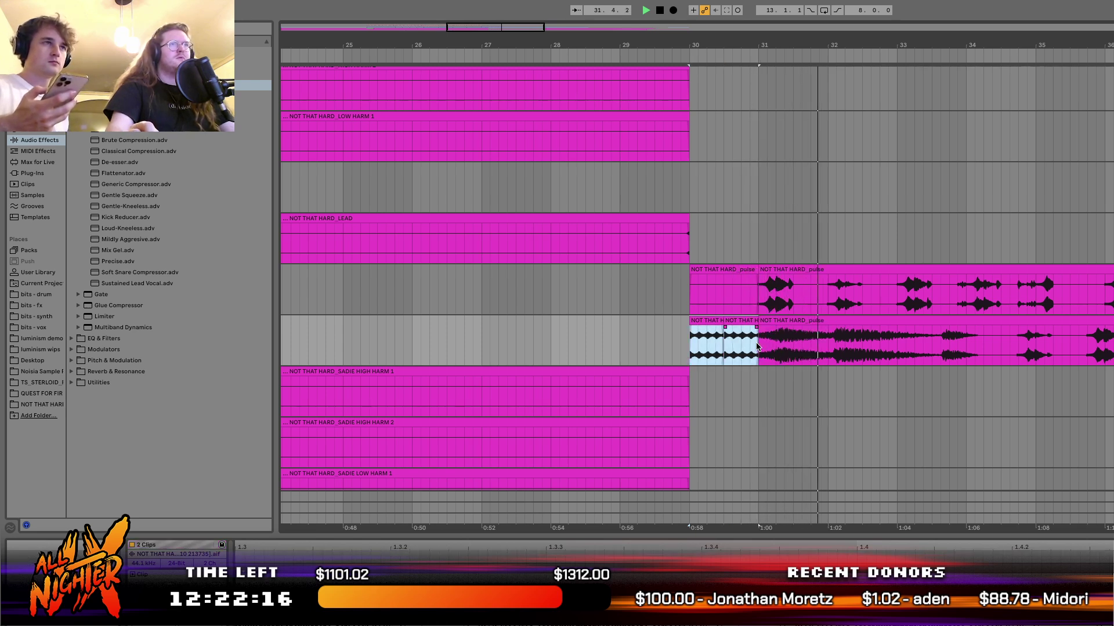
Copy the third beat of bar 30 from the stretched pulse vocal.
{"action": "mouse_move", "coordinate": [725, 350]}
{"action": "left_mouse_down"}
{"action": "mouse_move", "coordinate": [751, 350]}
{"action": "mouse_move", "coordinate": [740, 349]}
{"action": "left_mouse_up"}
{"action": "key", "text": "ctrl+c"}
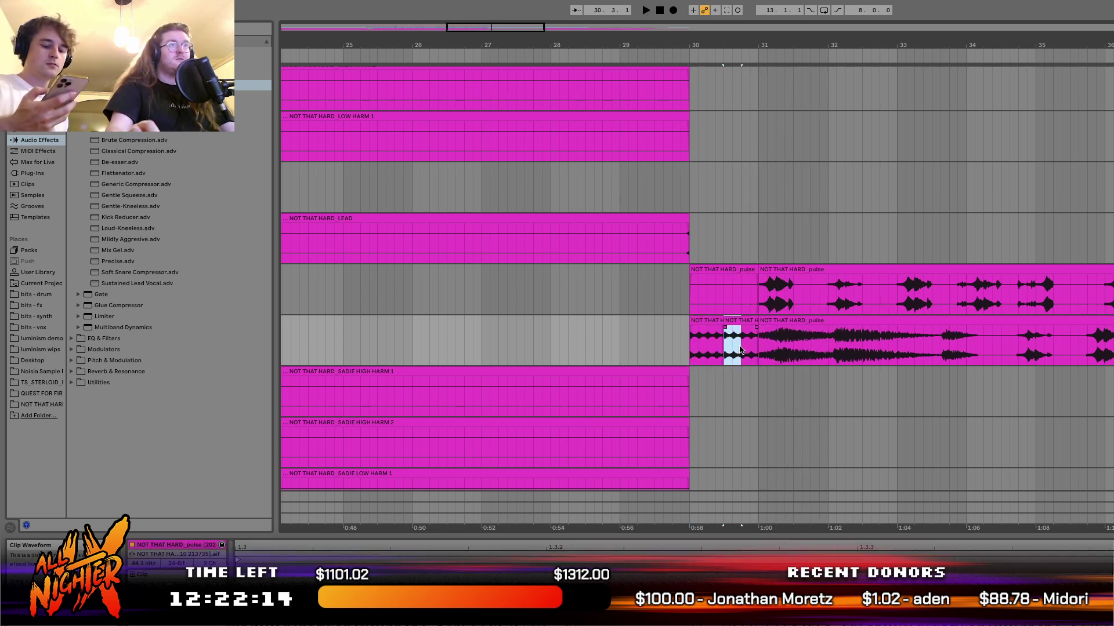
Paste the copied pulse slice at bar 31.3 on the lower pulse track and play back the edit.
{"action": "left_click", "coordinate": [792, 350]}
{"action": "key", "text": "ctrl+v"}
{"action": "left_click", "coordinate": [763, 347]}
{"action": "key", "text": "space"}
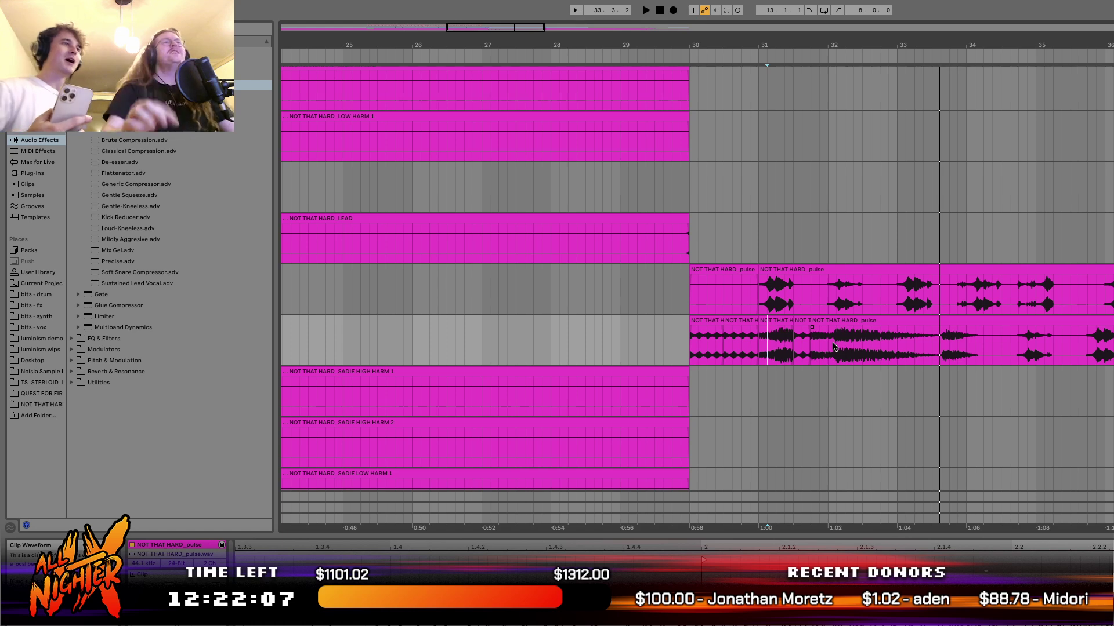
{"action": "left_click", "coordinate": [654, 350]}
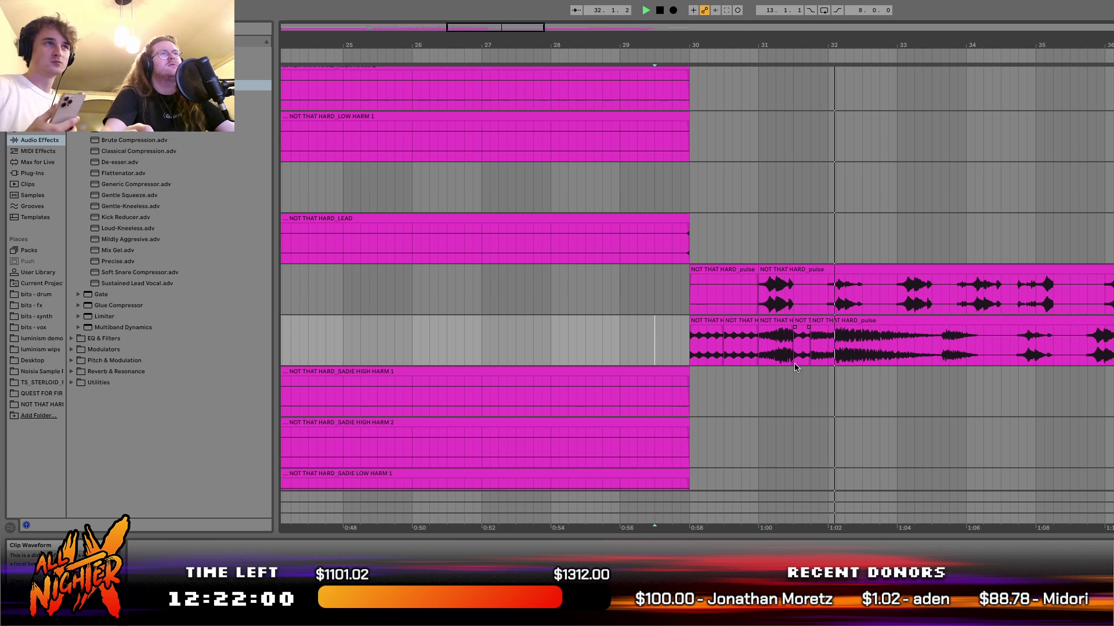
Consolidate the section from 32.2 to 33 on the lower pulse track into its own clip and audition it from bar 32.
{"action": "left_click_drag", "start_coordinate": [845, 348], "coordinate": [894, 348]}
{"action": "key", "text": "super+j"}
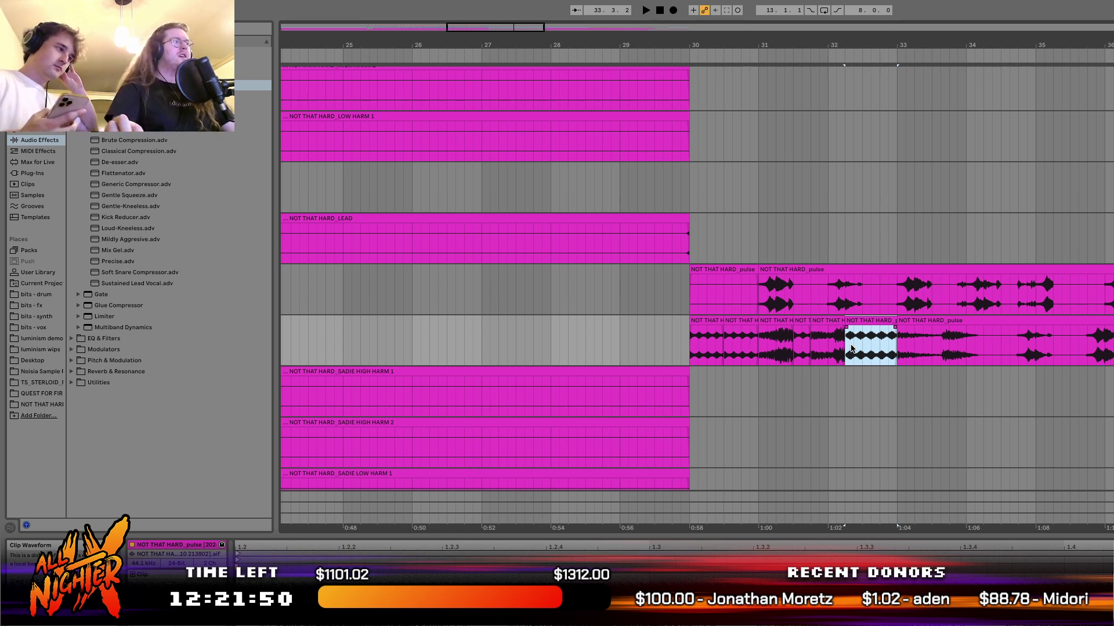
{"action": "left_click_drag", "start_coordinate": [866, 320], "coordinate": [852, 320]}
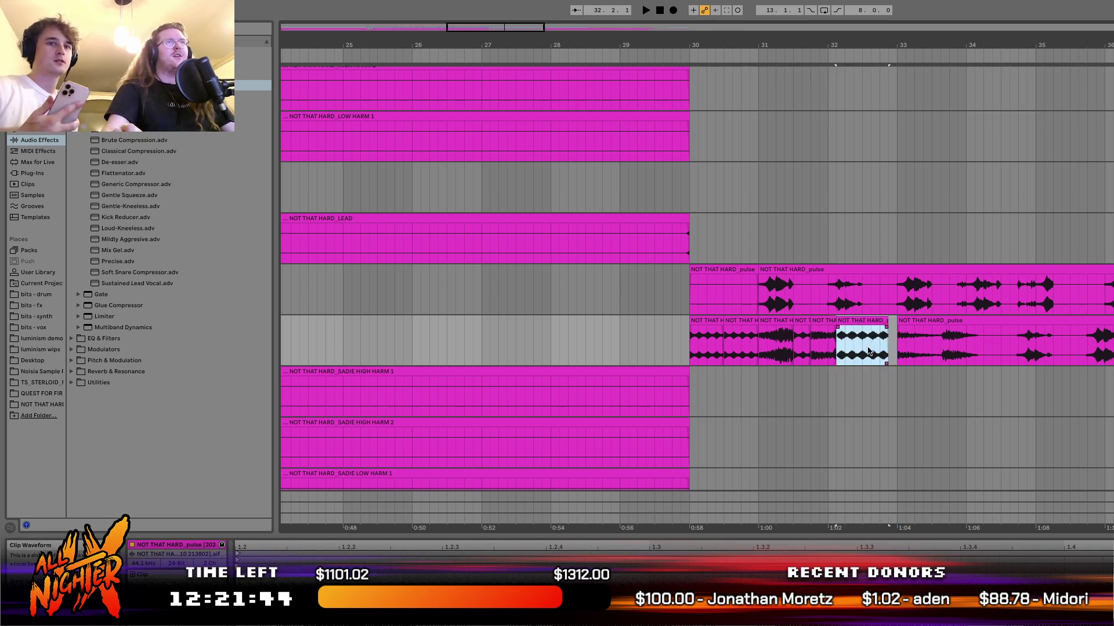
{"action": "left_click_drag", "start_coordinate": [854, 342], "coordinate": [859, 331]}
{"action": "left_click", "coordinate": [860, 341]}
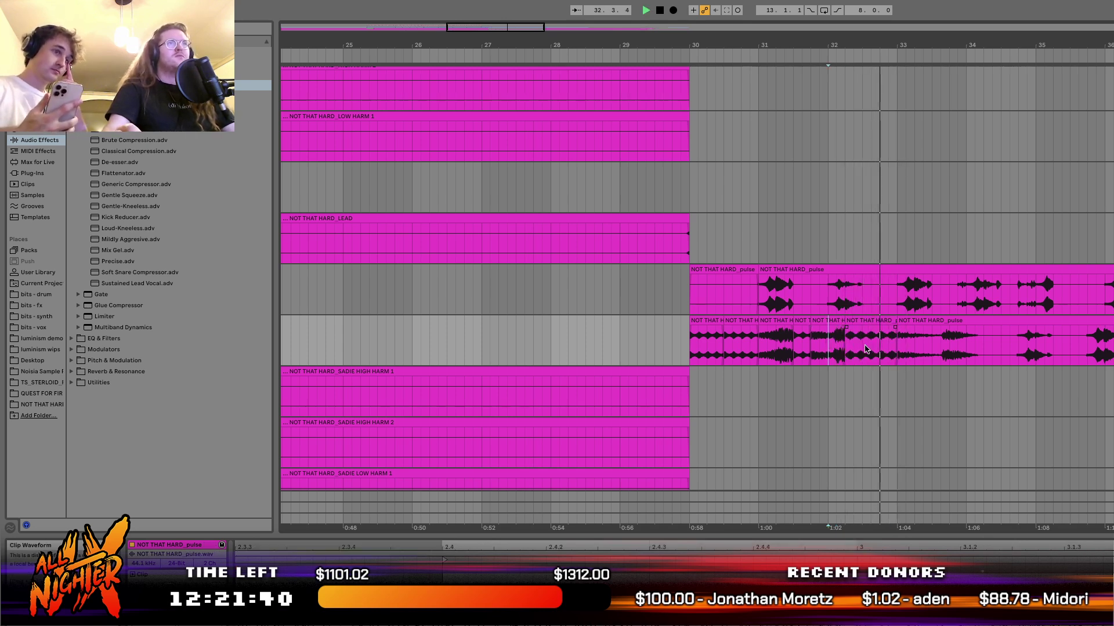
{"action": "key", "text": "space"}
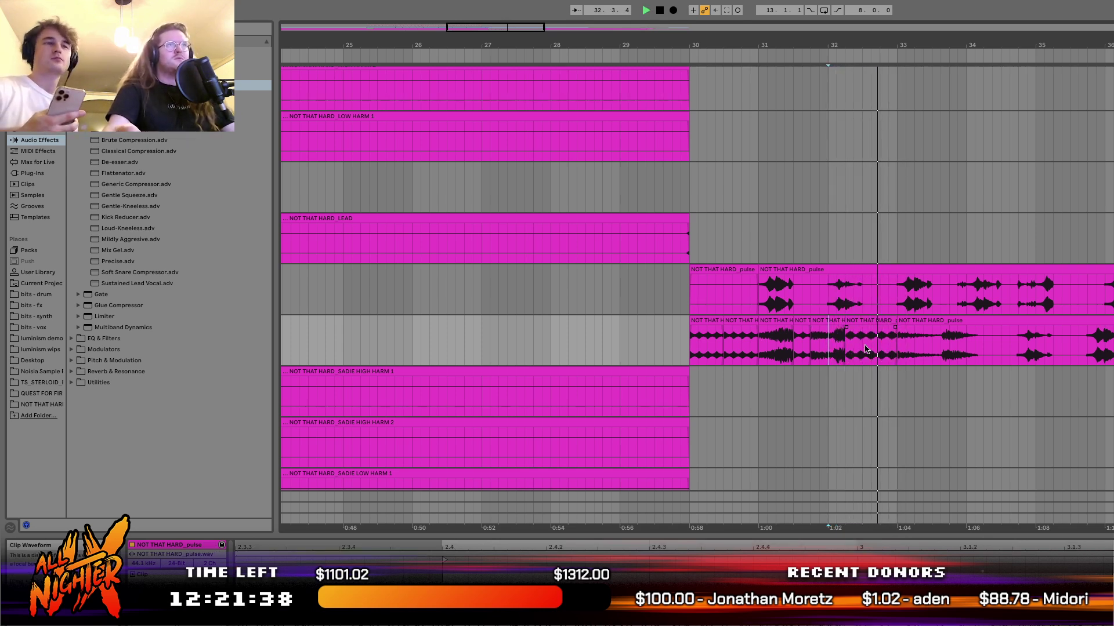
{"action": "key", "text": "space"}
Listen repeatedly to the consolidated clip between 32.2 and 33, including its transitions to the neighbouring pulse clips.
{"action": "left_click", "coordinate": [860, 320]}
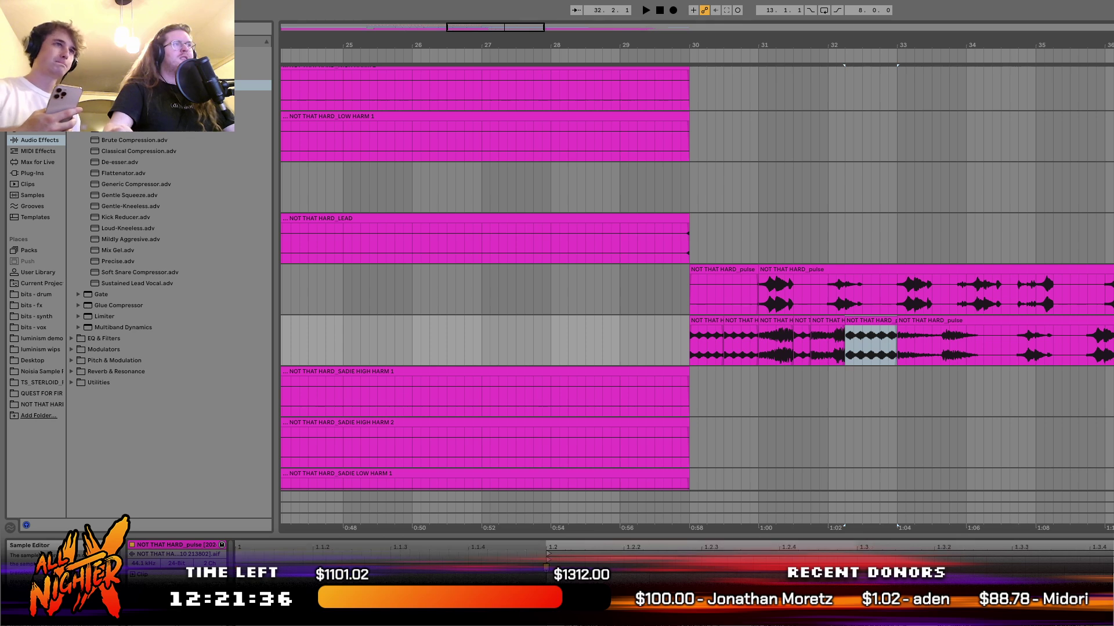
{"action": "left_click", "coordinate": [562, 566]}
{"action": "key", "text": "space"}
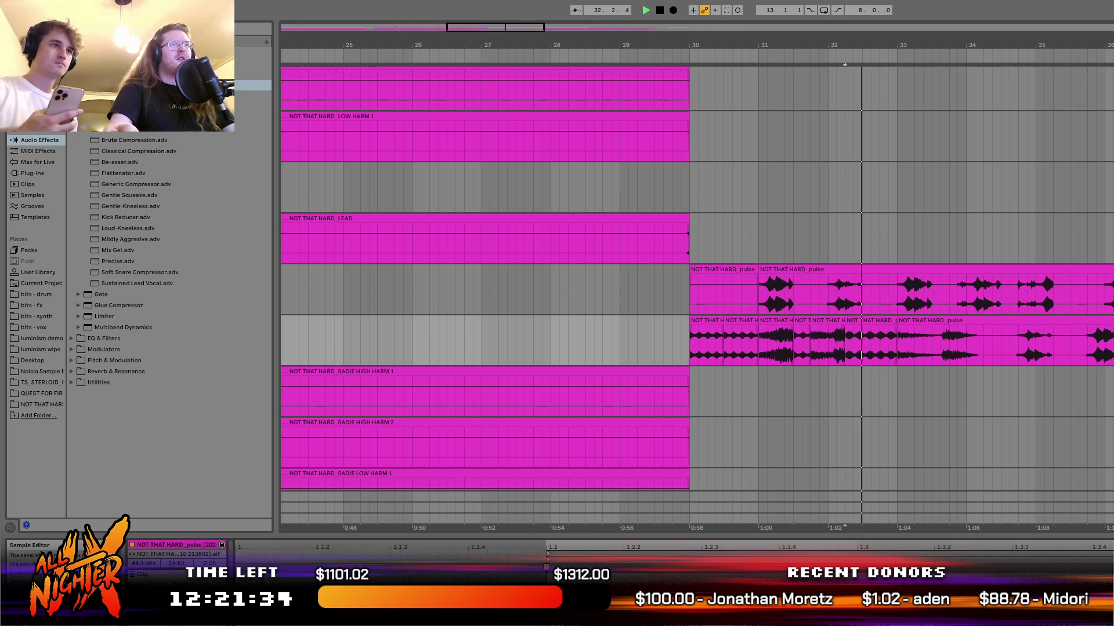
{"action": "key", "text": "space"}
{"action": "key", "text": "space"}
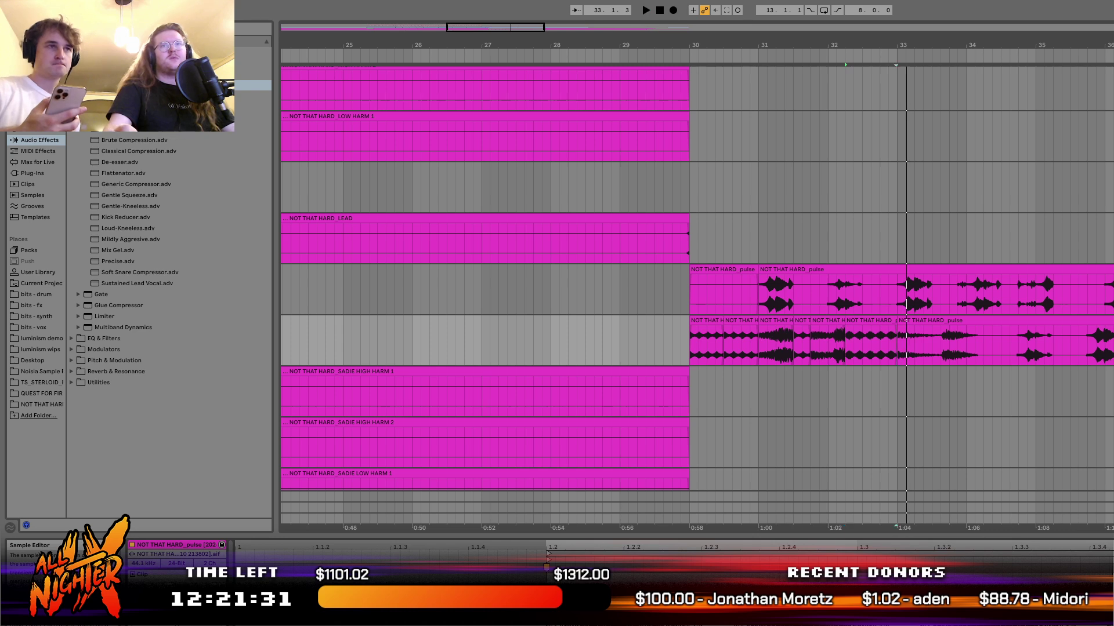
{"action": "key", "text": "space"}
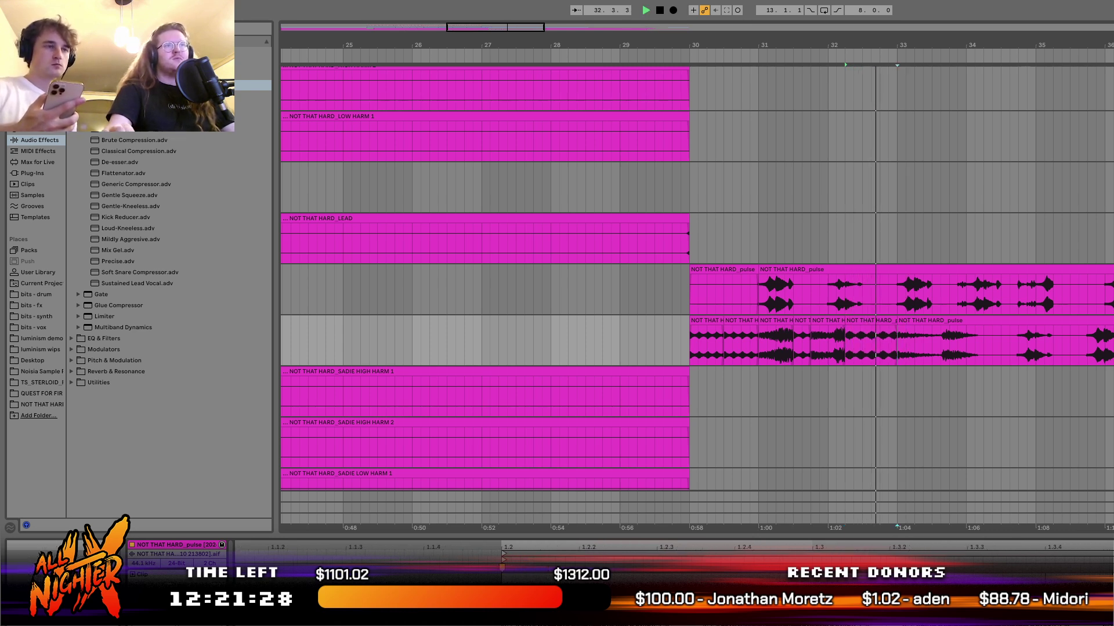
{"action": "key", "text": "space"}
{"action": "key", "text": "space"}
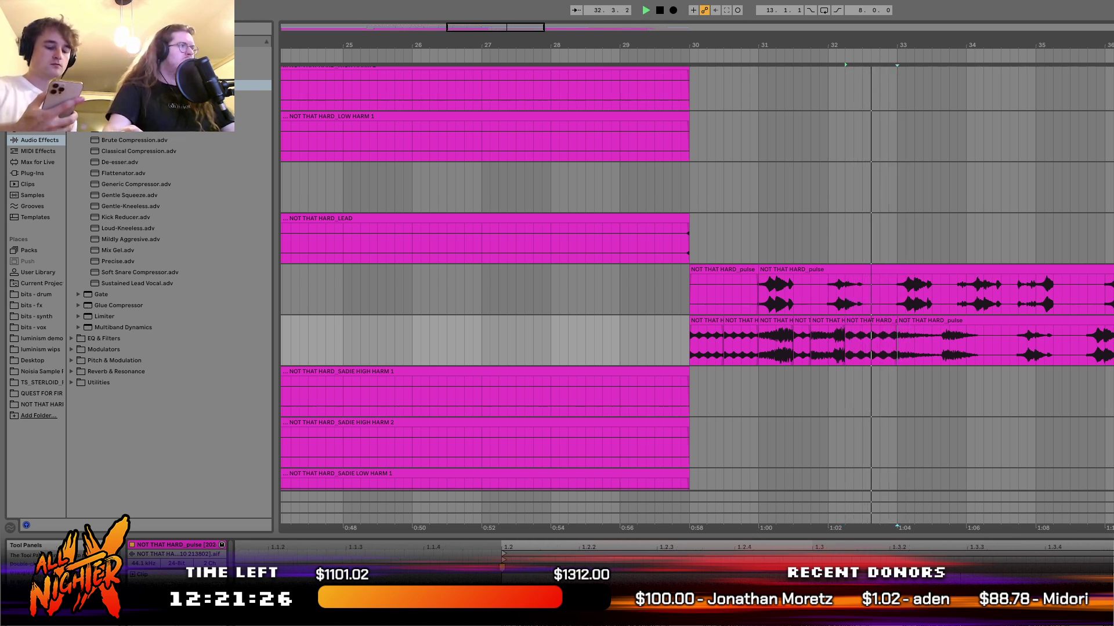
{"action": "key", "text": "space"}
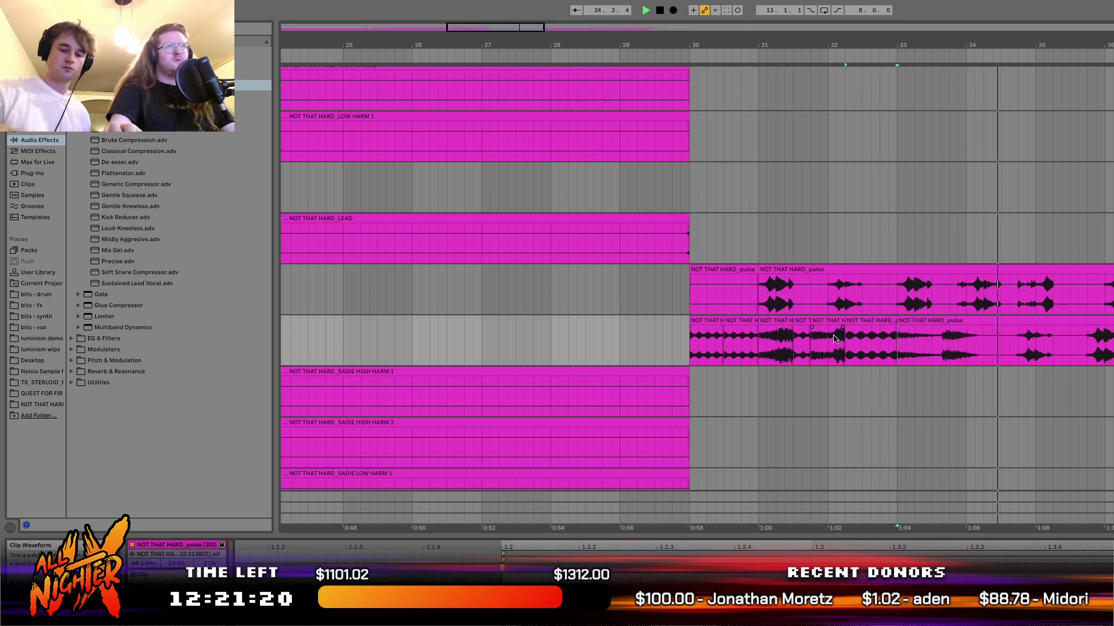
{"action": "key", "text": "space"}
{"action": "left_click", "coordinate": [664, 354]}
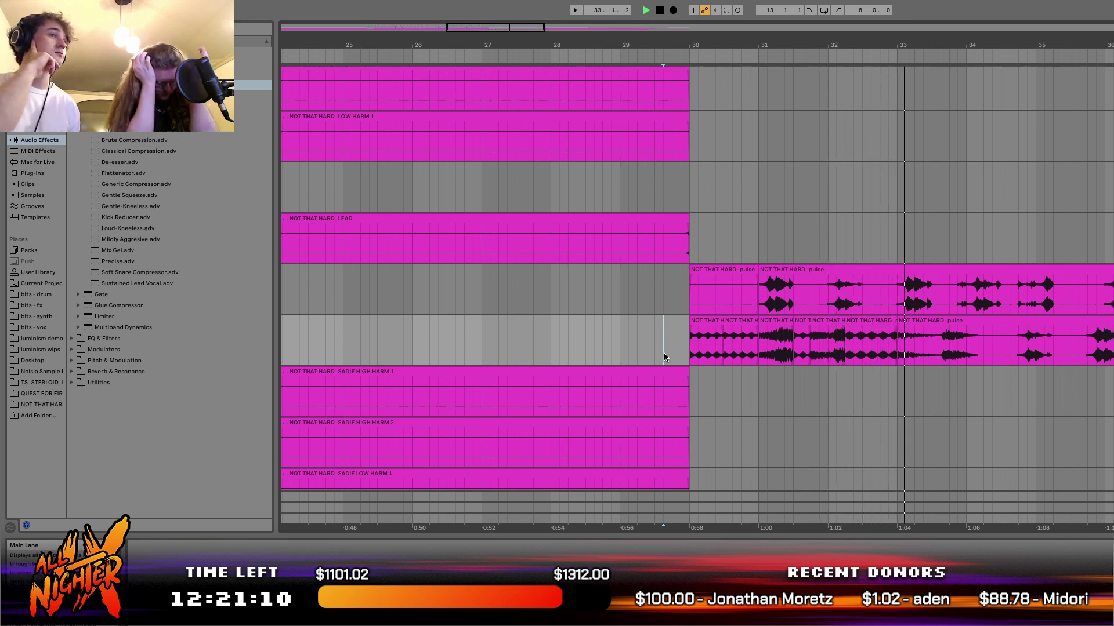
{"action": "left_click", "coordinate": [803, 346]}
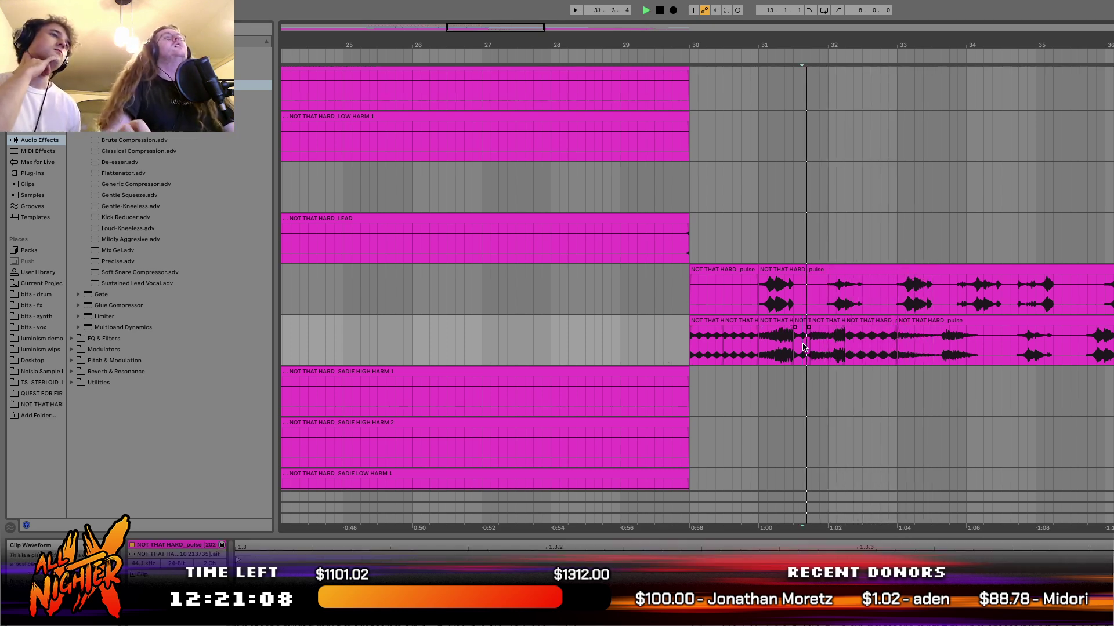
Try consolidating a one-beat section centred on 32.2 of the lower pulse track into one clip and audition it.
{"action": "left_click", "coordinate": [844, 332]}
{"action": "scroll", "coordinate": [844, 332], "scroll_direction": "up", "scroll_amount": 3}
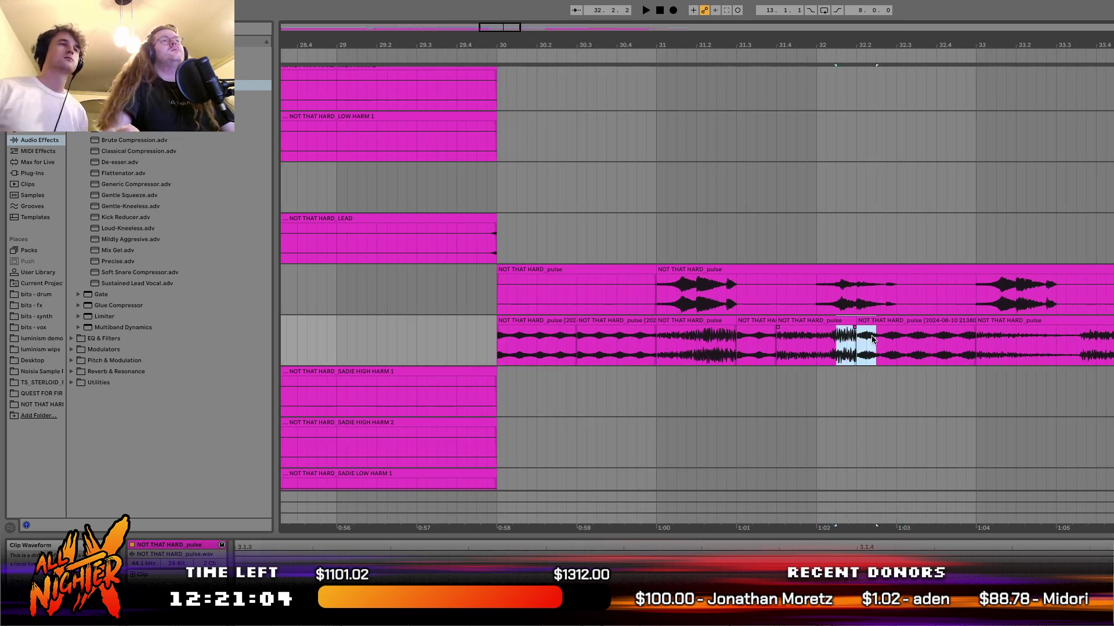
{"action": "left_click_drag", "start_coordinate": [876, 335], "coordinate": [878, 336]}
{"action": "key", "text": "ctrl+j"}
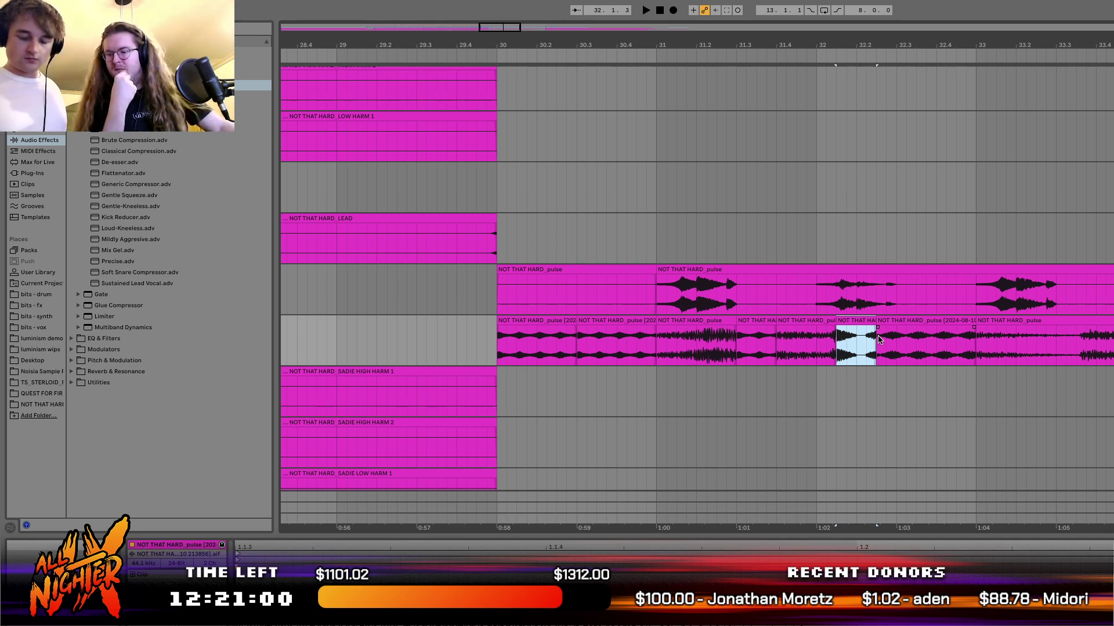
{"action": "key", "text": "space"}
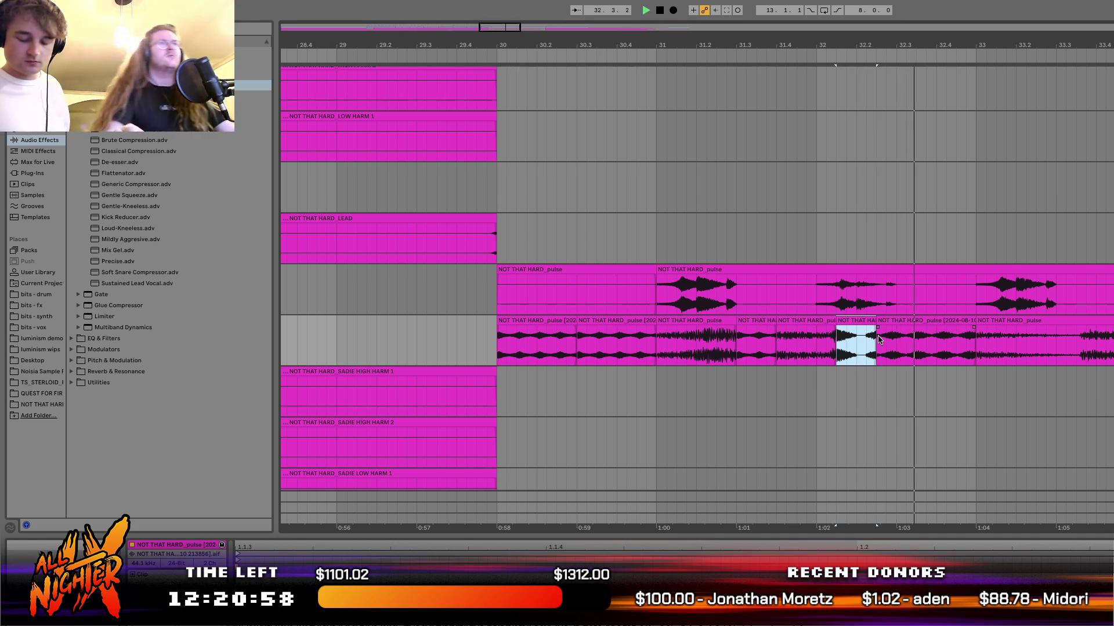
{"action": "key", "text": "space"}
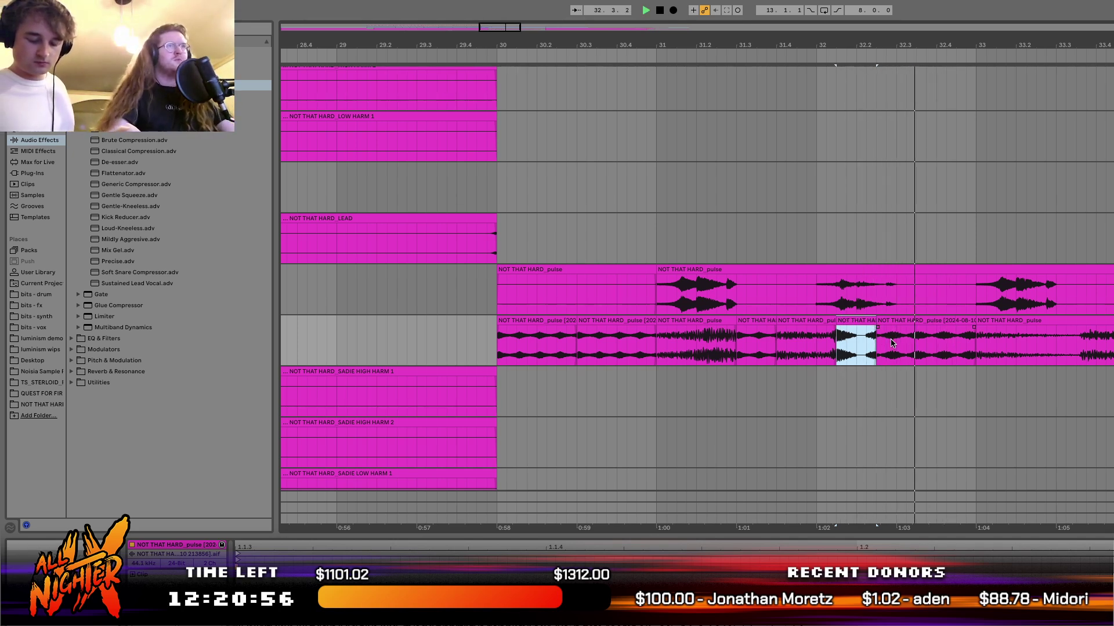
Duplicate the one-beat clip directly after itself, audition the repeat, and undo the duplication and its consolidation.
{"action": "key", "text": "ctrl+d"}
{"action": "left_click", "coordinate": [832, 346]}
{"action": "key", "text": "space"}
{"action": "key", "text": "space"}
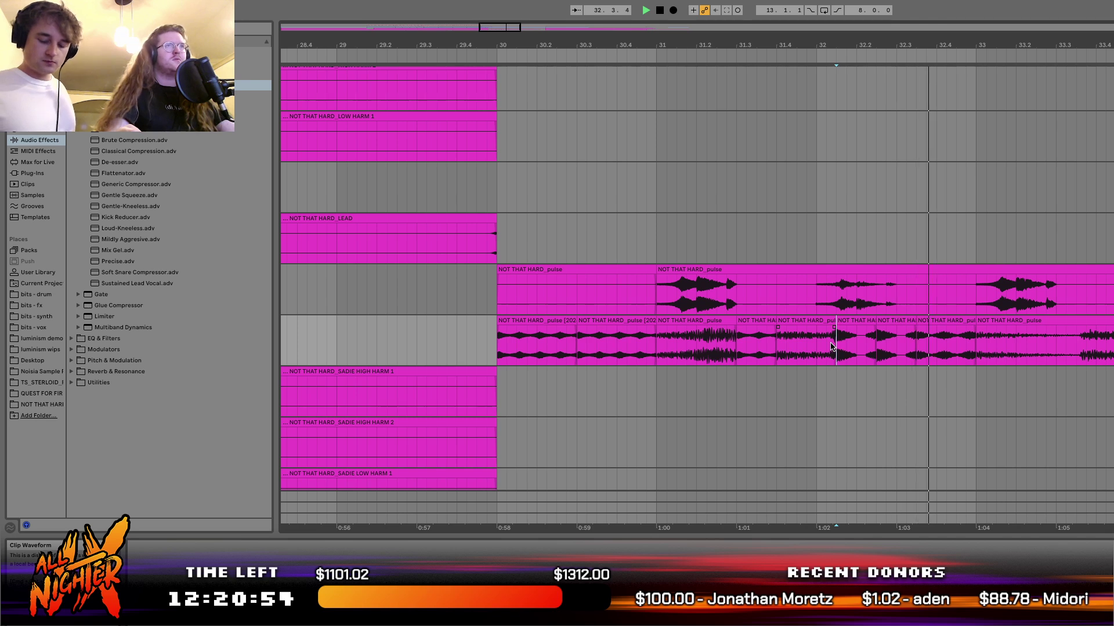
{"action": "left_click_drag", "start_coordinate": [831, 347], "coordinate": [872, 348]}
{"action": "key", "text": "space"}
{"action": "key", "text": "super+z"}
{"action": "key", "text": "space"}
Consolidate the clip from 32.2 to 33 and the clip from 31.4 to 32.2 on the lower pulse track.
{"action": "key", "text": "ctrl+j"}
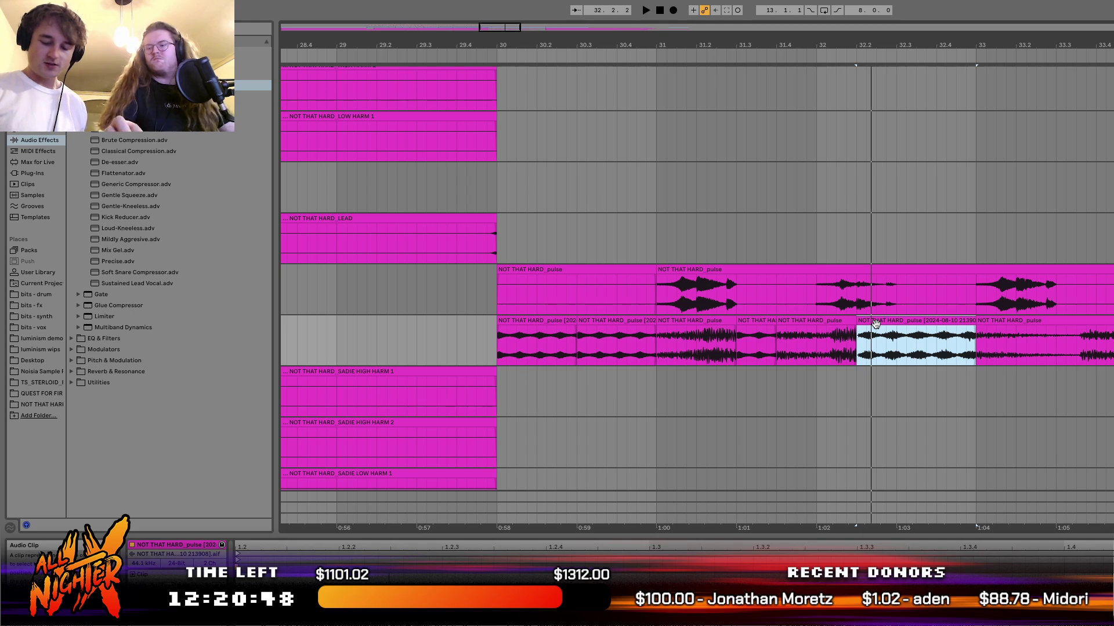
{"action": "left_click_drag", "start_coordinate": [853, 344], "coordinate": [890, 344]}
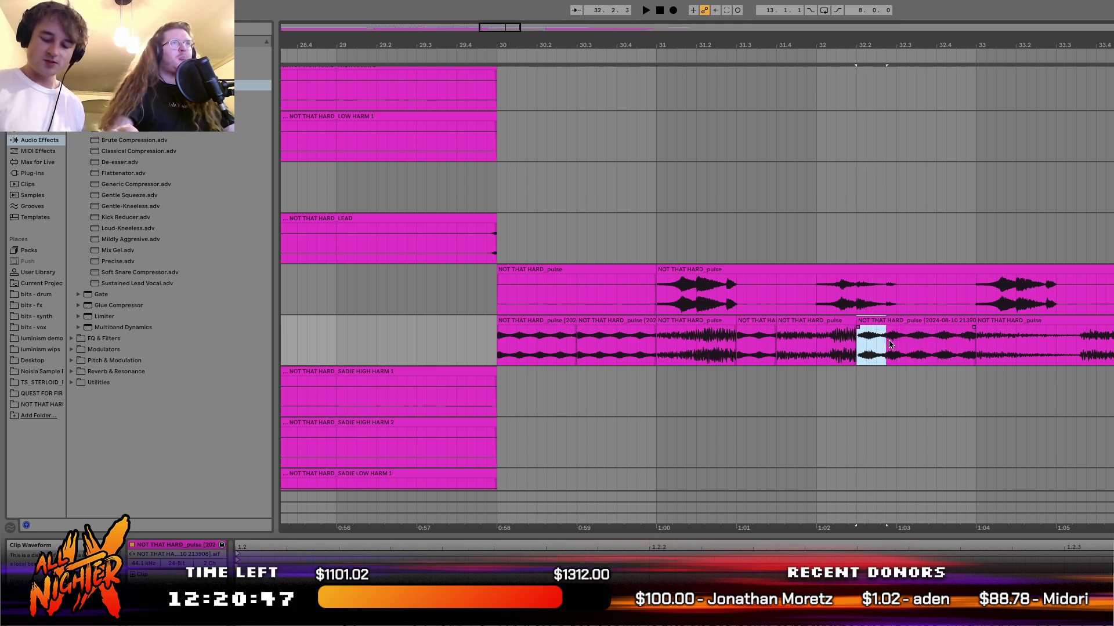
{"action": "left_click", "coordinate": [821, 321]}
{"action": "key", "text": "ctrl+j"}
{"action": "left_click", "coordinate": [826, 348]}
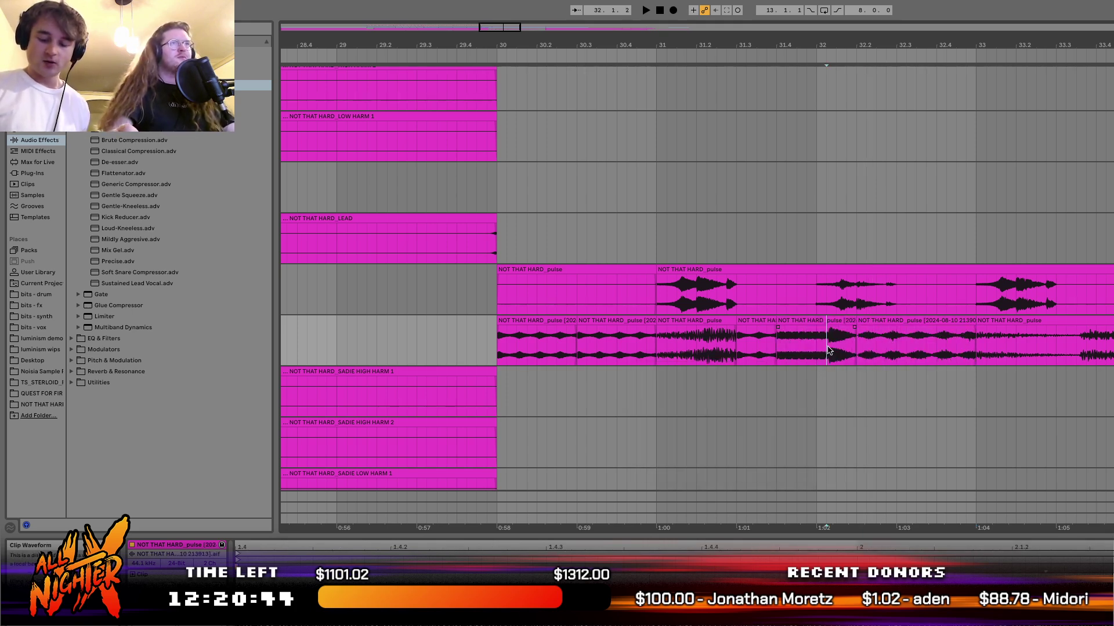
Split the consolidated clip at 32.1.2 and delete the piece from 31.4 up to the split.
{"action": "scroll", "coordinate": [828, 350], "scroll_direction": "up", "scroll_amount": 5}
{"action": "key", "text": "ctrl+e"}
{"action": "scroll", "coordinate": [828, 350], "scroll_direction": "down", "scroll_amount": 4}
{"action": "left_click", "coordinate": [801, 322]}
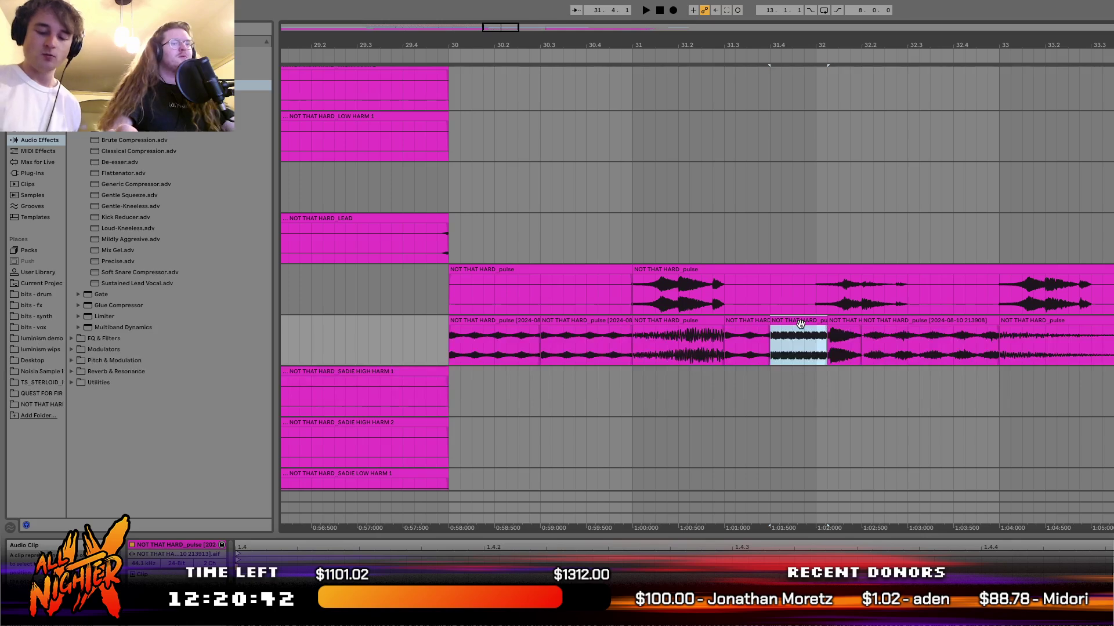
{"action": "scroll", "coordinate": [799, 323], "scroll_direction": "down", "scroll_amount": 2}
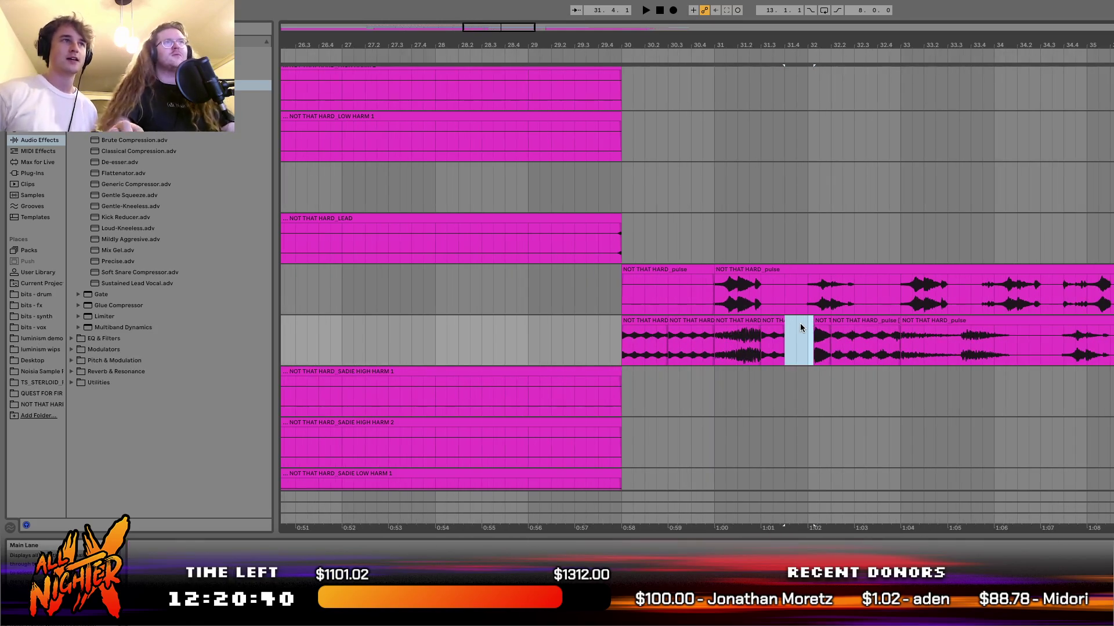
{"action": "scroll", "coordinate": [800, 322], "scroll_direction": "up", "scroll_amount": 4}
{"action": "scroll", "coordinate": [803, 323], "scroll_direction": "down", "scroll_amount": 3}
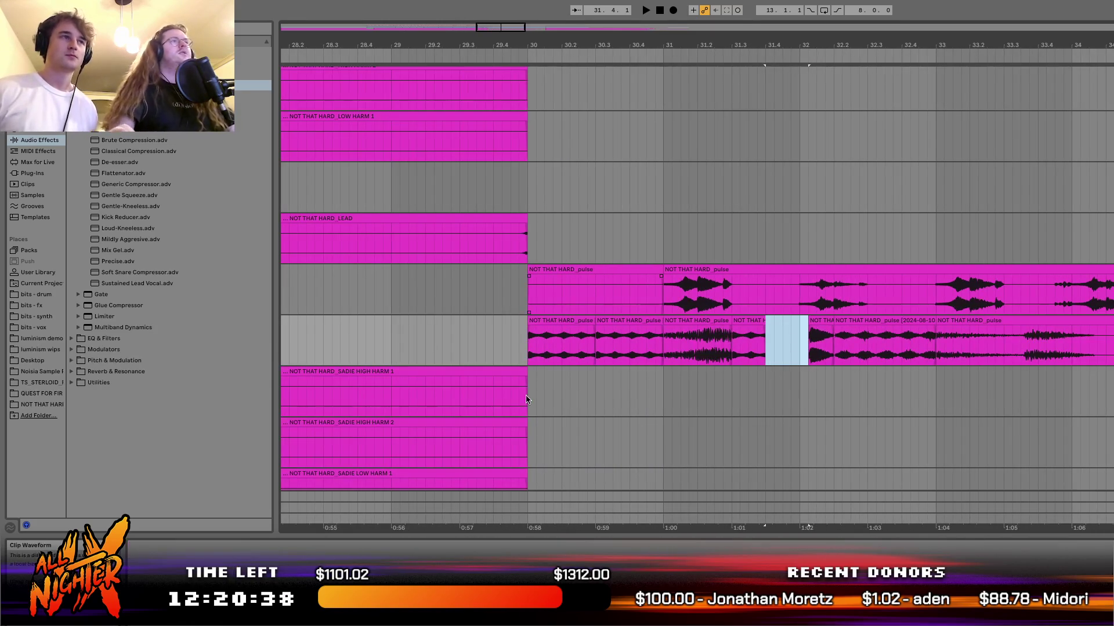
Play the edited pulse tracks from bar 30 to check the gap before bar 32.
{"action": "left_click", "coordinate": [529, 359]}
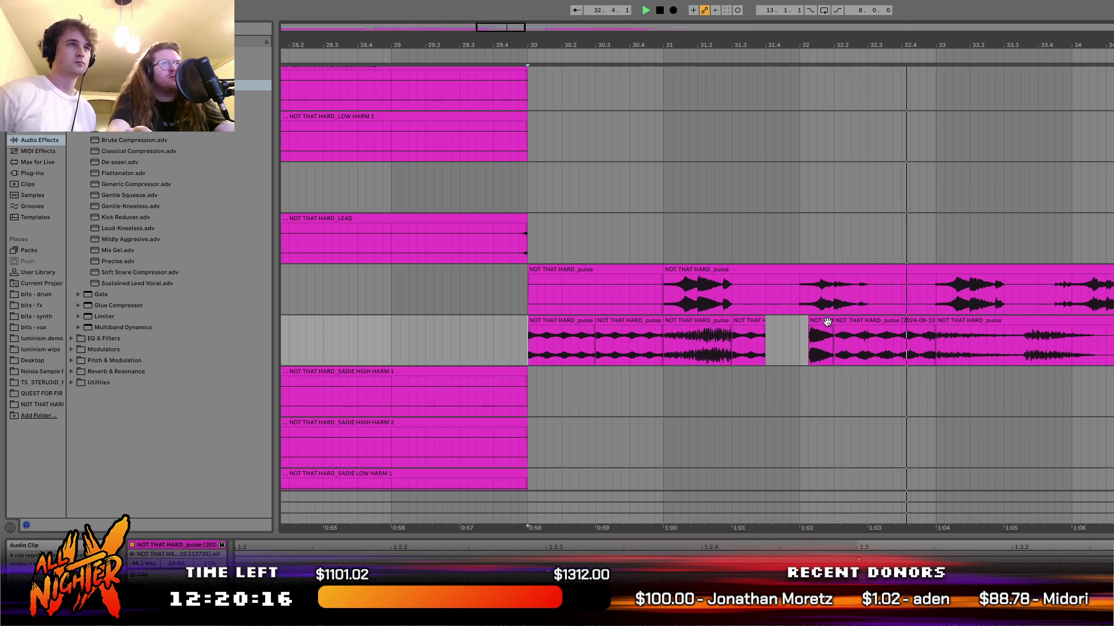
{"action": "left_click", "coordinate": [886, 322]}
{"action": "key", "text": "space"}
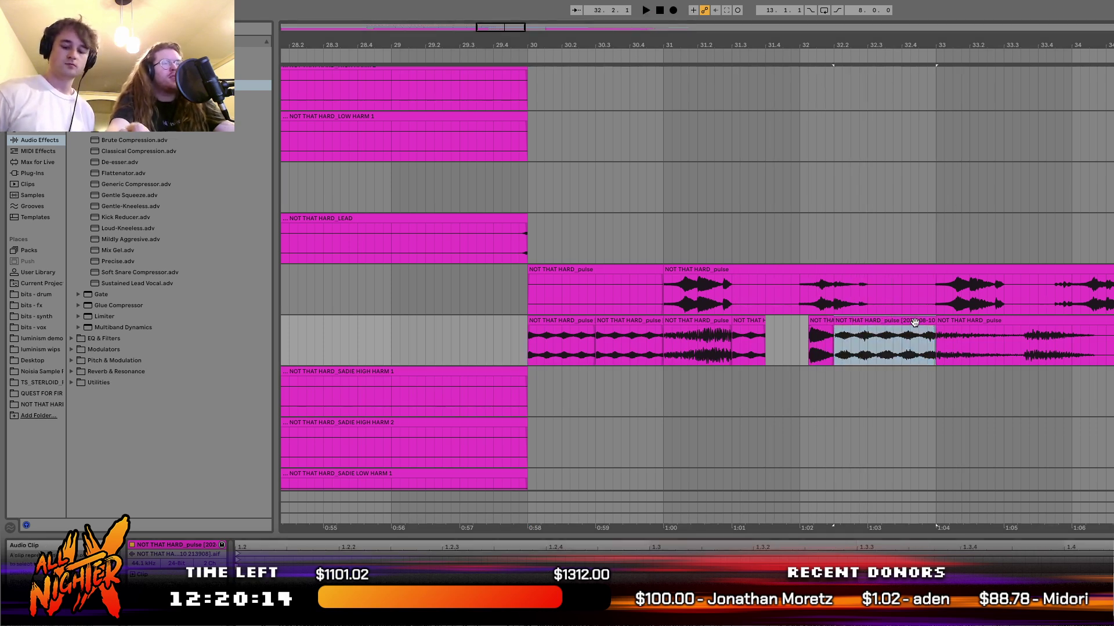
Try moving the short decaying clip from 32.1.2 back to 31.4, audition it, and undo the move.
{"action": "left_click_drag", "start_coordinate": [819, 322], "coordinate": [757, 342]}
{"action": "left_click", "coordinate": [739, 345]}
{"action": "key", "text": "space"}
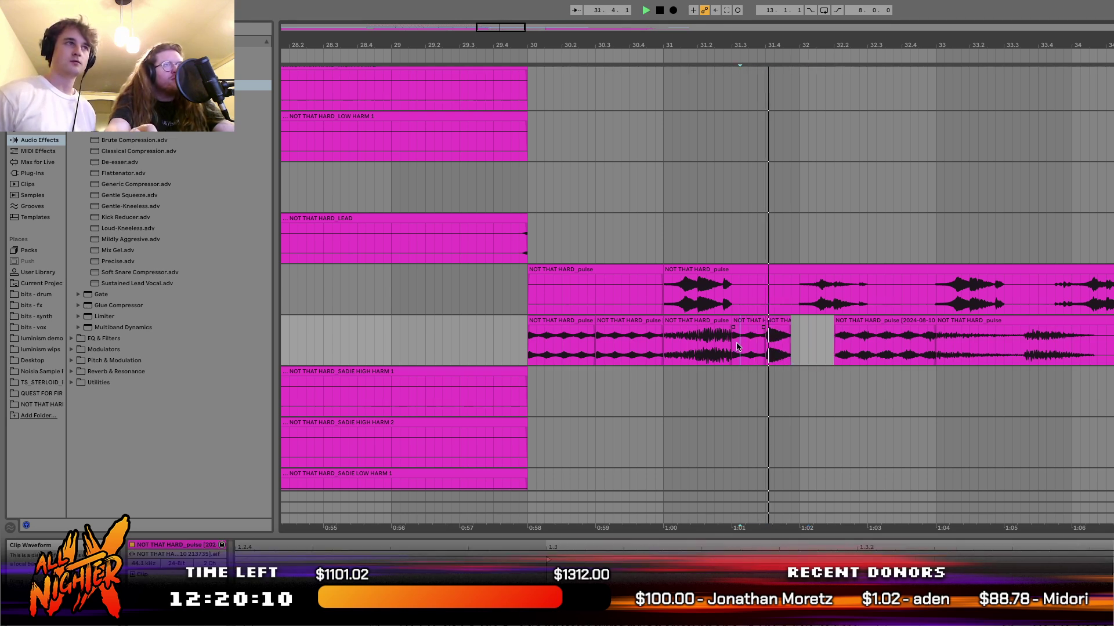
{"action": "key", "text": "ctrl+z"}
{"action": "key", "text": "space"}
{"action": "key", "text": "ctrl+z"}
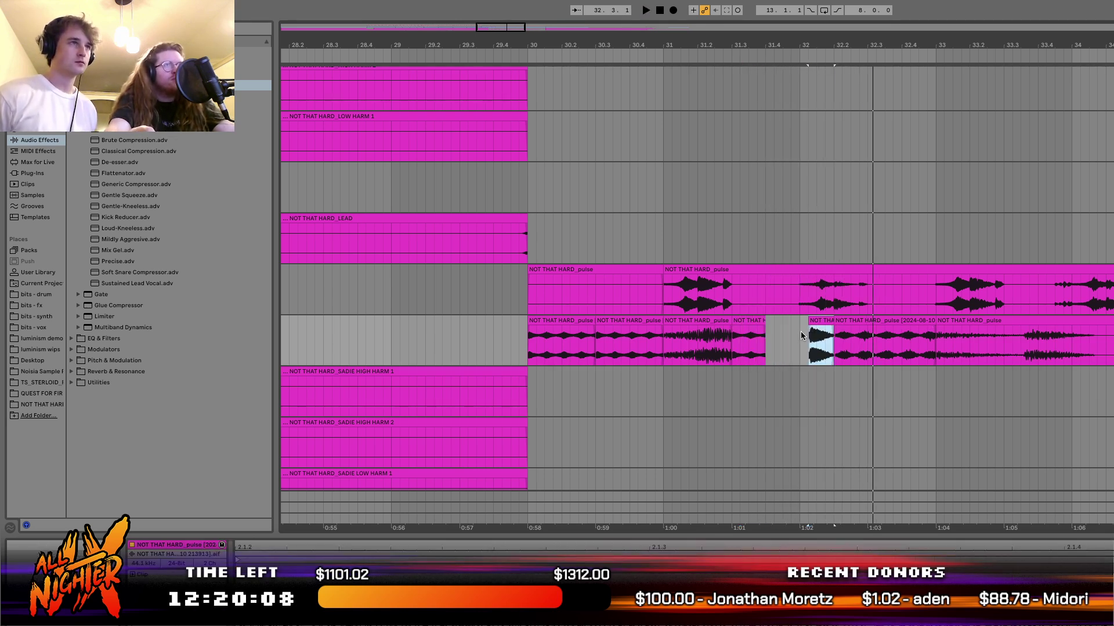
Audition the edited pulse arrangement from bar 32, the end of bar 29 and bar 30.
{"action": "left_click", "coordinate": [800, 331]}
{"action": "key", "text": "space"}
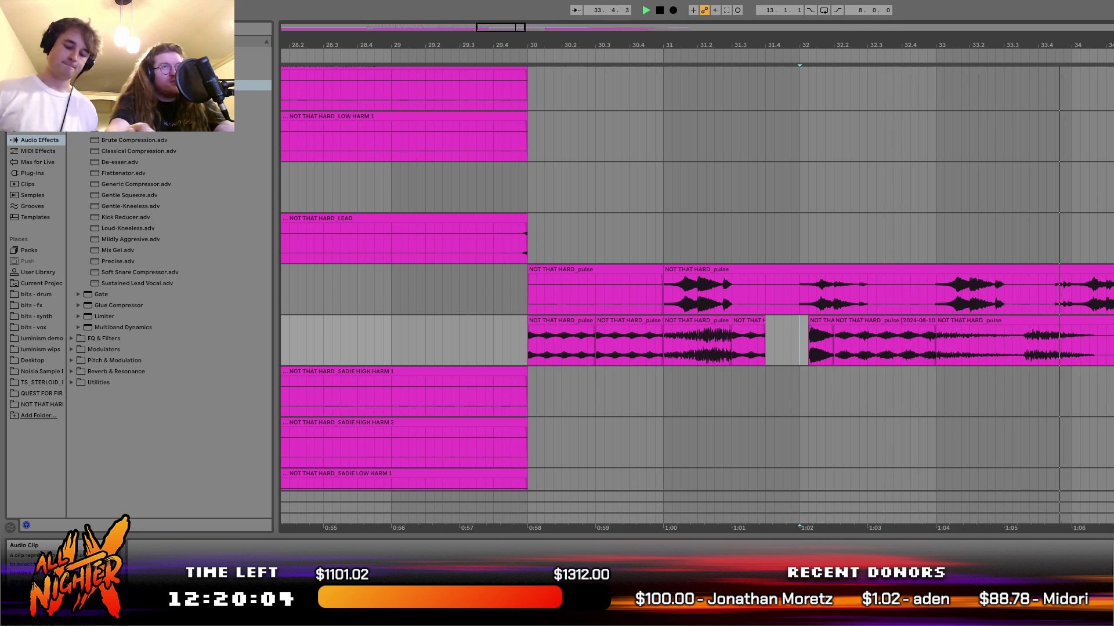
{"action": "key", "text": "space"}
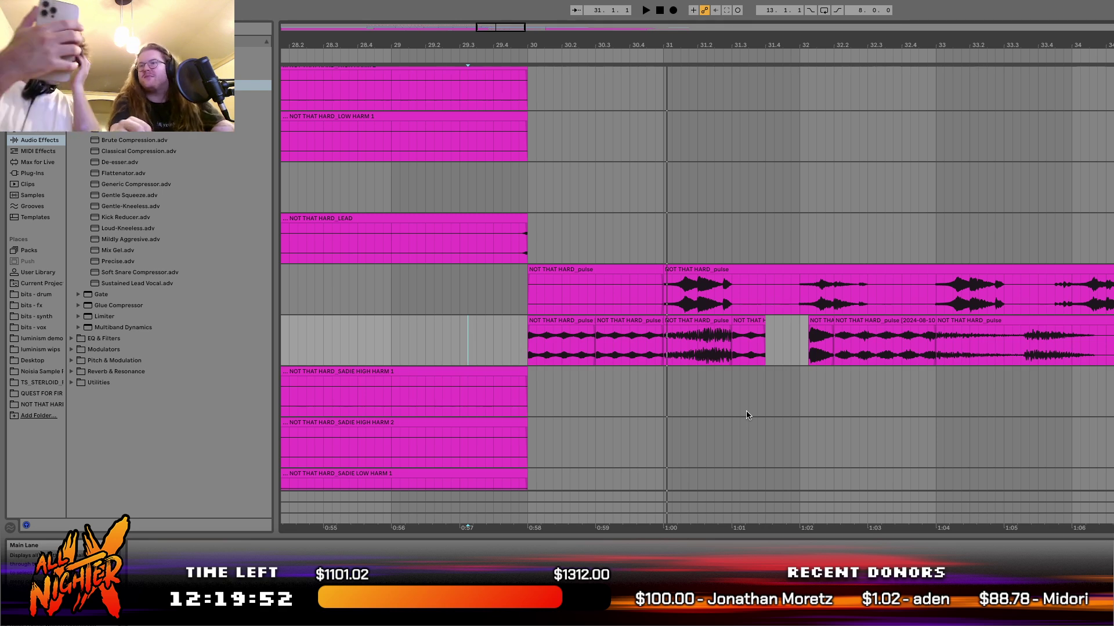
{"action": "key", "text": "space"}
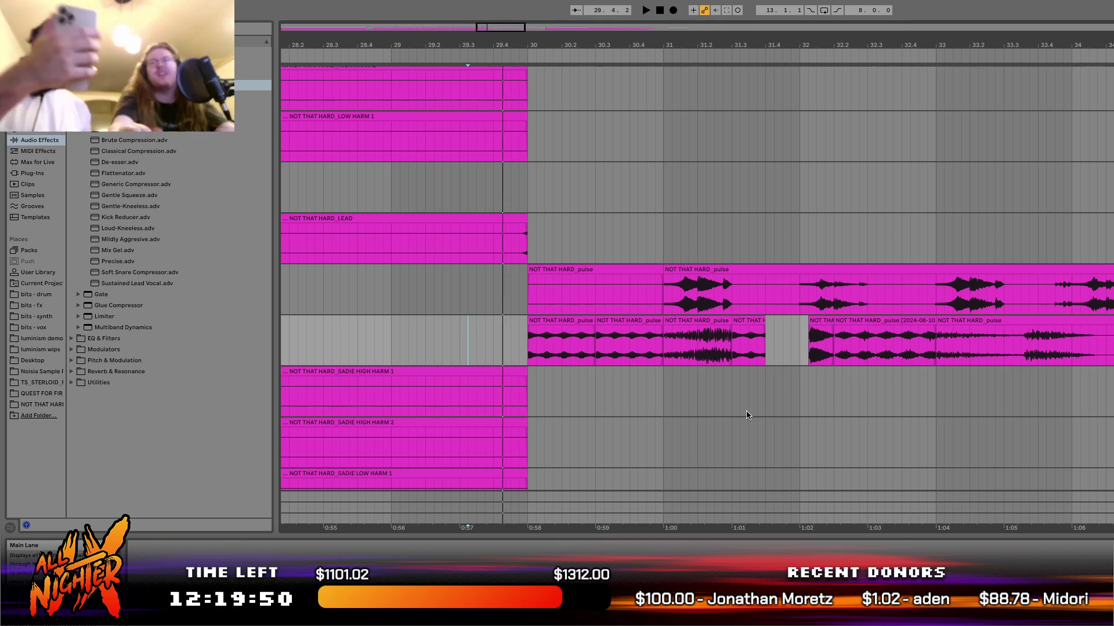
{"action": "left_click", "coordinate": [519, 348]}
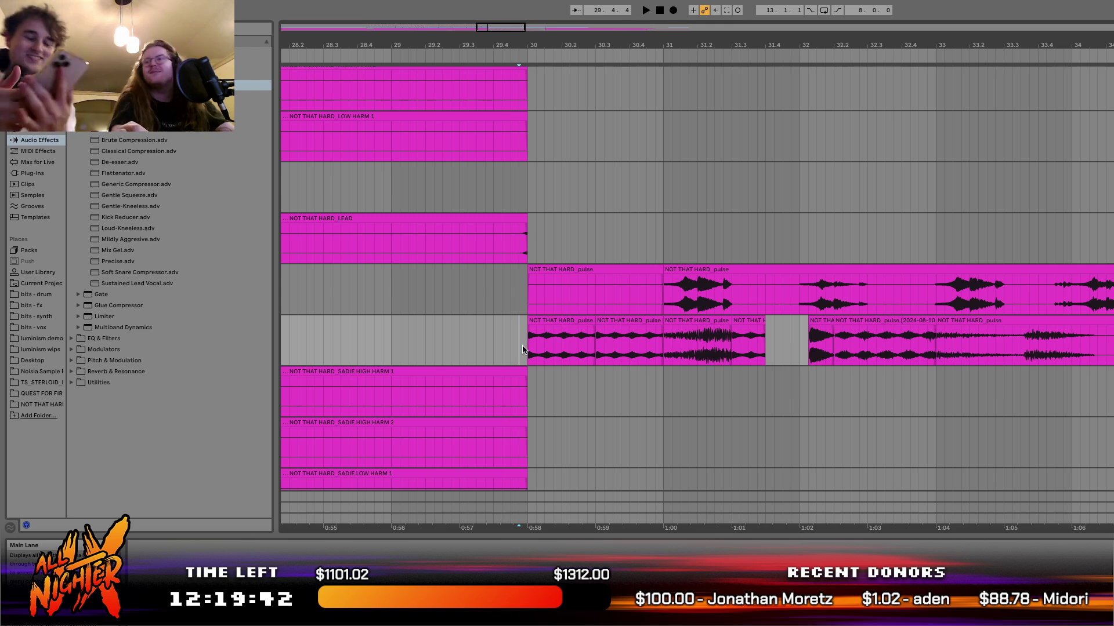
{"action": "left_click", "coordinate": [529, 349]}
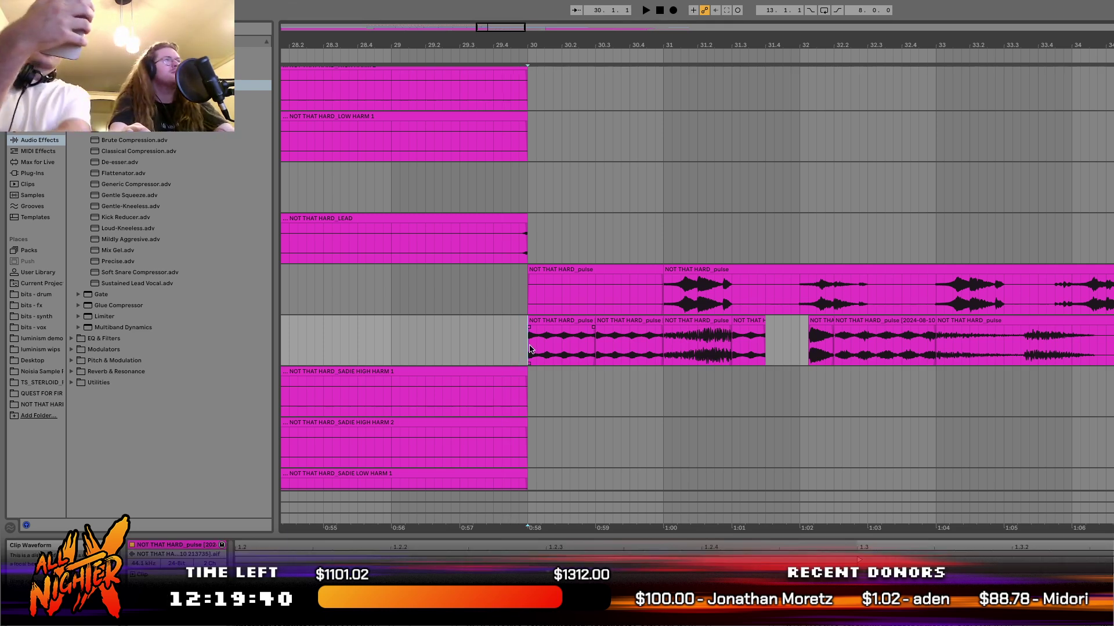
{"action": "key", "text": "space"}
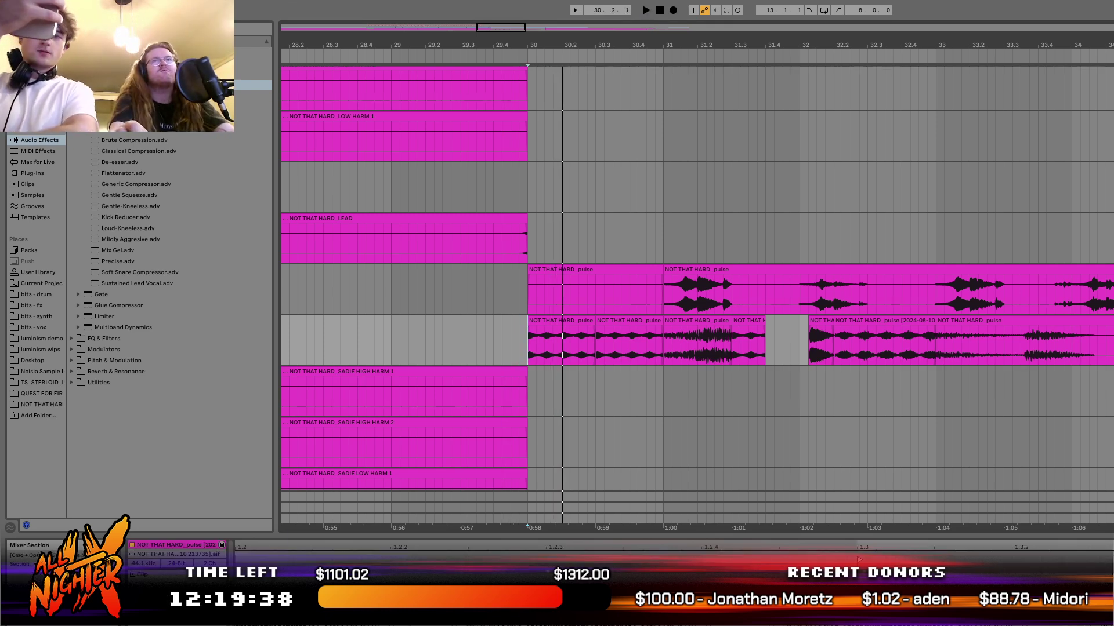
Play the pulse edit, split the clip starting at bar 33 at 34.2.4, and consolidate the first part.
{"action": "key", "text": "space"}
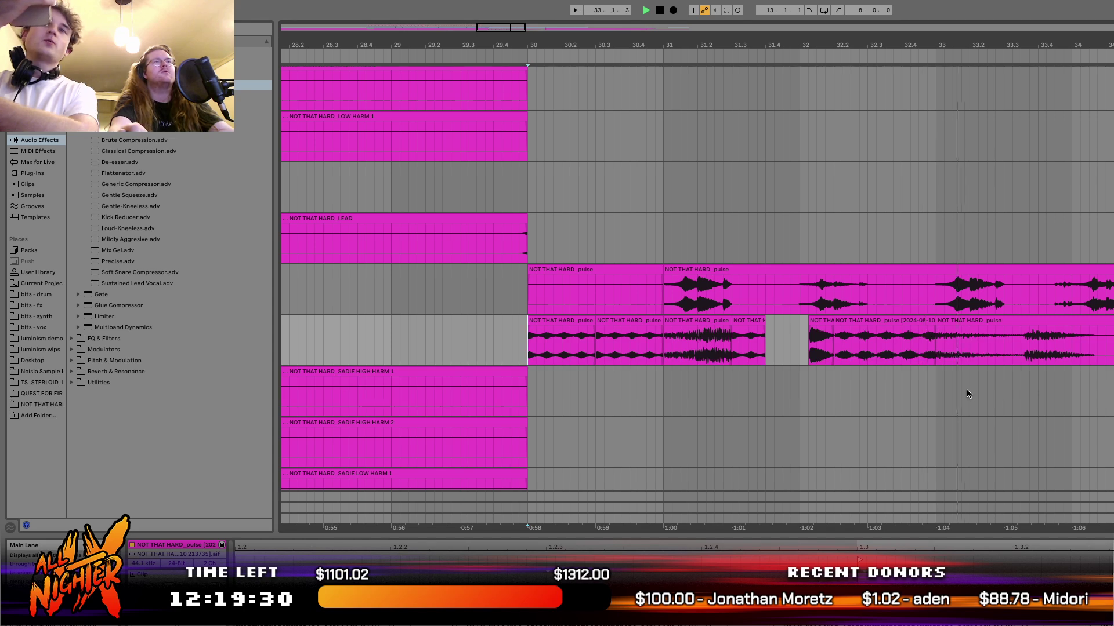
{"action": "key", "text": "space"}
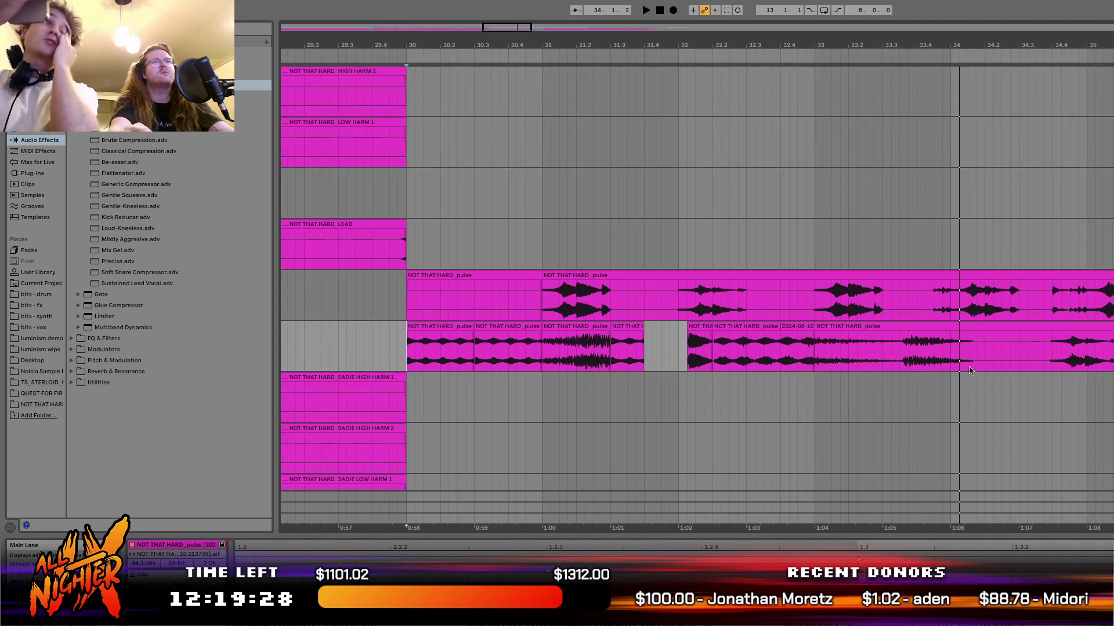
{"action": "left_click", "coordinate": [949, 326]}
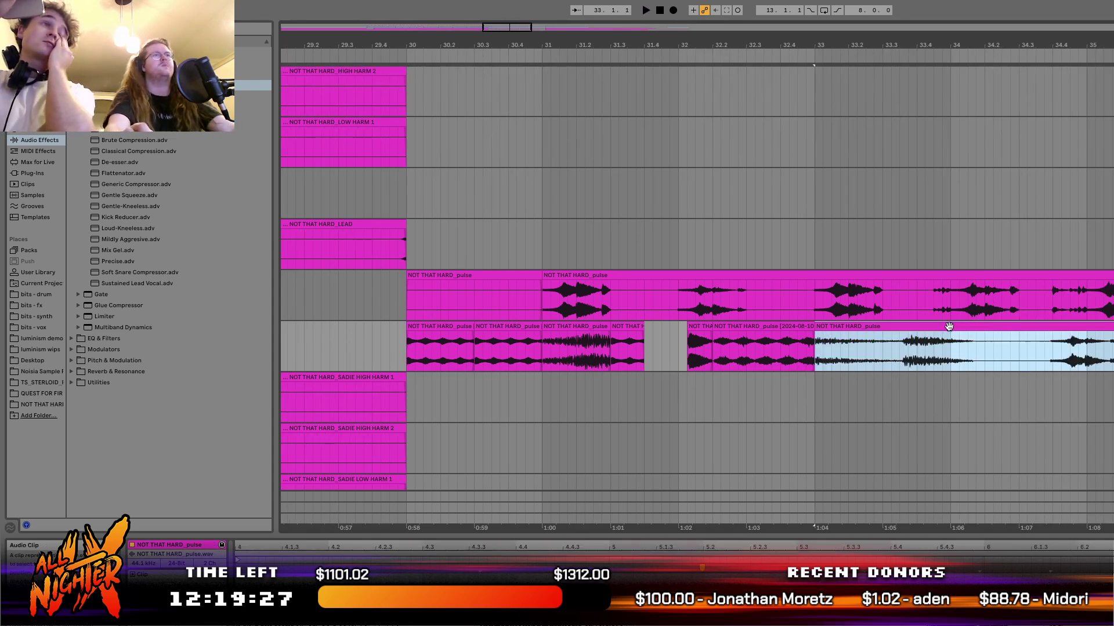
{"action": "left_click", "coordinate": [1011, 351]}
{"action": "key", "text": "super+e"}
{"action": "left_click", "coordinate": [979, 329]}
{"action": "key", "text": "super+j"}
Delete the consolidated pulse audio from bar 34 up to the split at 34.2.4.
{"action": "left_click", "coordinate": [906, 363]}
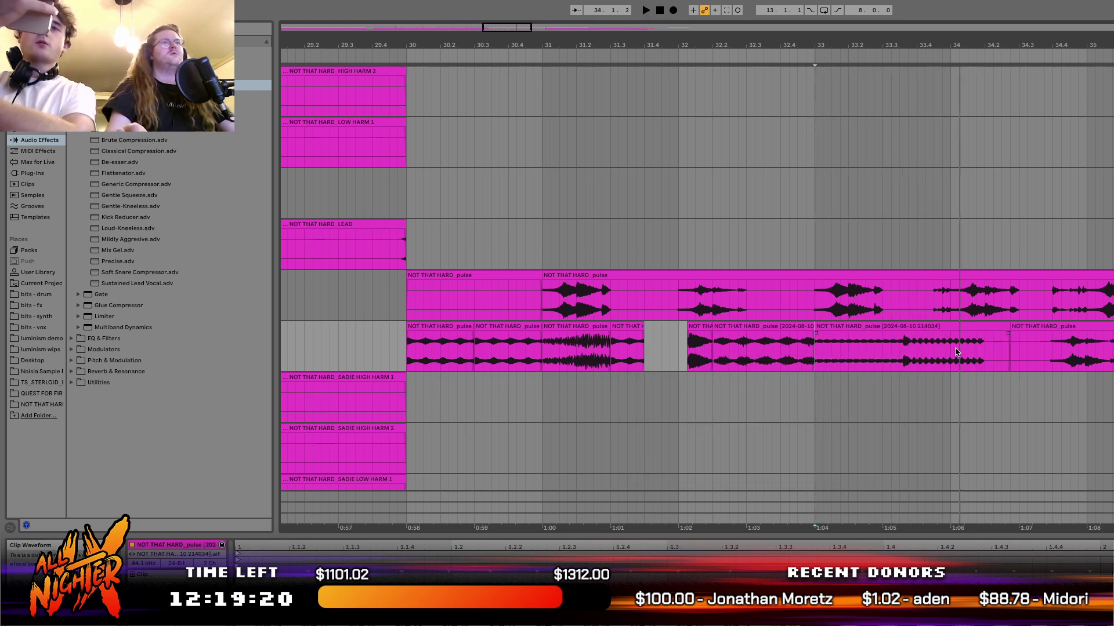
{"action": "left_click_drag", "start_coordinate": [950, 351], "coordinate": [1018, 352]}
{"action": "key", "text": "Delete"}
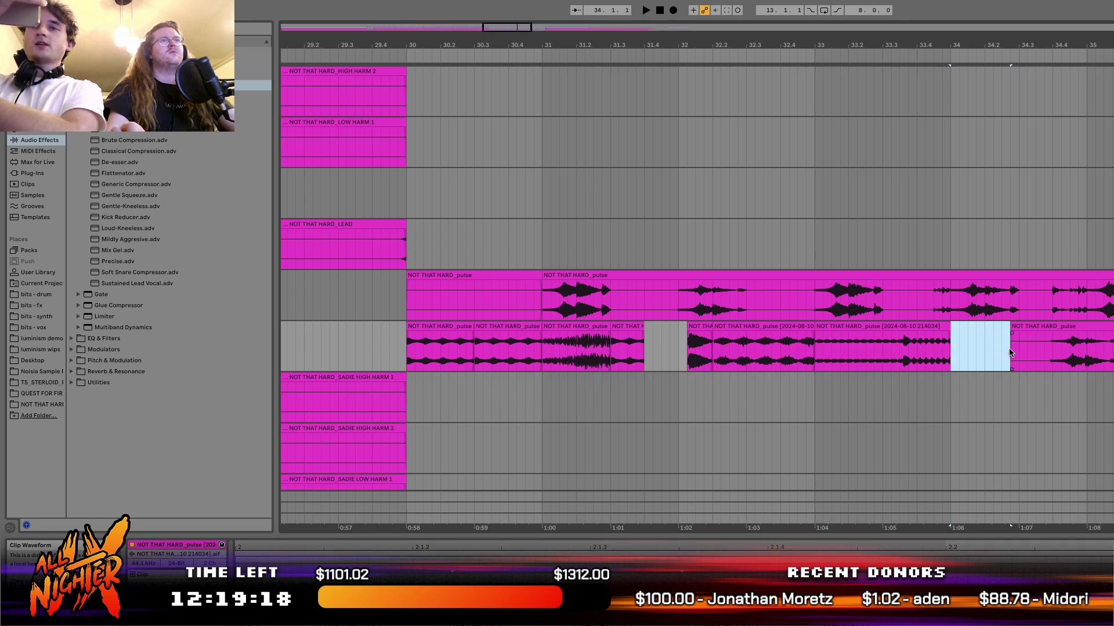
Look over the lead, harmony, pulse and stutter tracks from bar 1 to past bar 38 in the arrangement.
{"action": "left_click", "coordinate": [393, 359]}
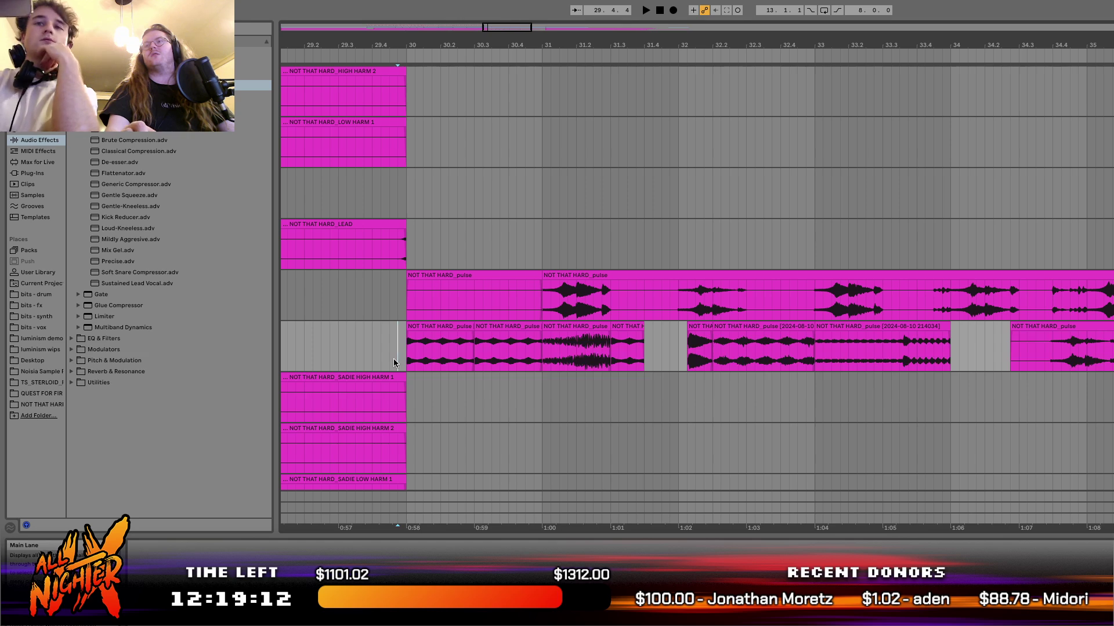
{"action": "scroll", "coordinate": [393, 358], "scroll_direction": "down", "scroll_amount": 3}
{"action": "scroll", "coordinate": [393, 359], "scroll_direction": "left", "scroll_amount": 5}
{"action": "scroll", "coordinate": [394, 359], "scroll_direction": "down", "scroll_amount": 6}
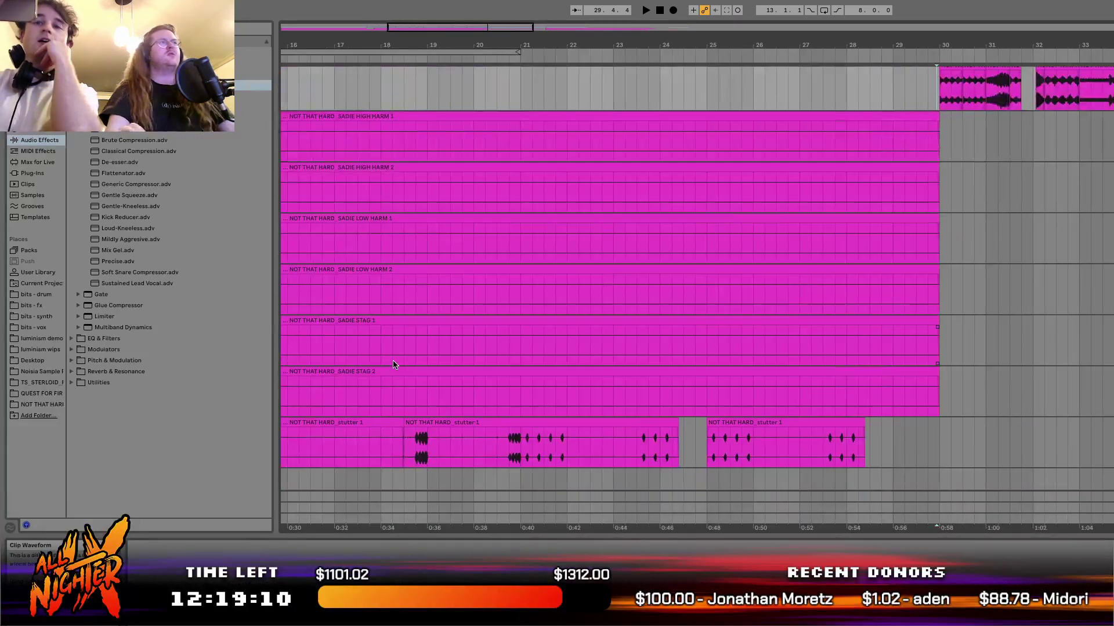
{"action": "scroll", "coordinate": [393, 364], "scroll_direction": "left", "scroll_amount": 1}
{"action": "scroll", "coordinate": [394, 364], "scroll_direction": "down", "scroll_amount": 1}
{"action": "scroll", "coordinate": [394, 364], "scroll_direction": "up", "scroll_amount": 4}
{"action": "scroll", "coordinate": [393, 364], "scroll_direction": "left", "scroll_amount": 6}
{"action": "scroll", "coordinate": [393, 365], "scroll_direction": "left", "scroll_amount": 7}
{"action": "scroll", "coordinate": [393, 364], "scroll_direction": "up", "scroll_amount": 6}
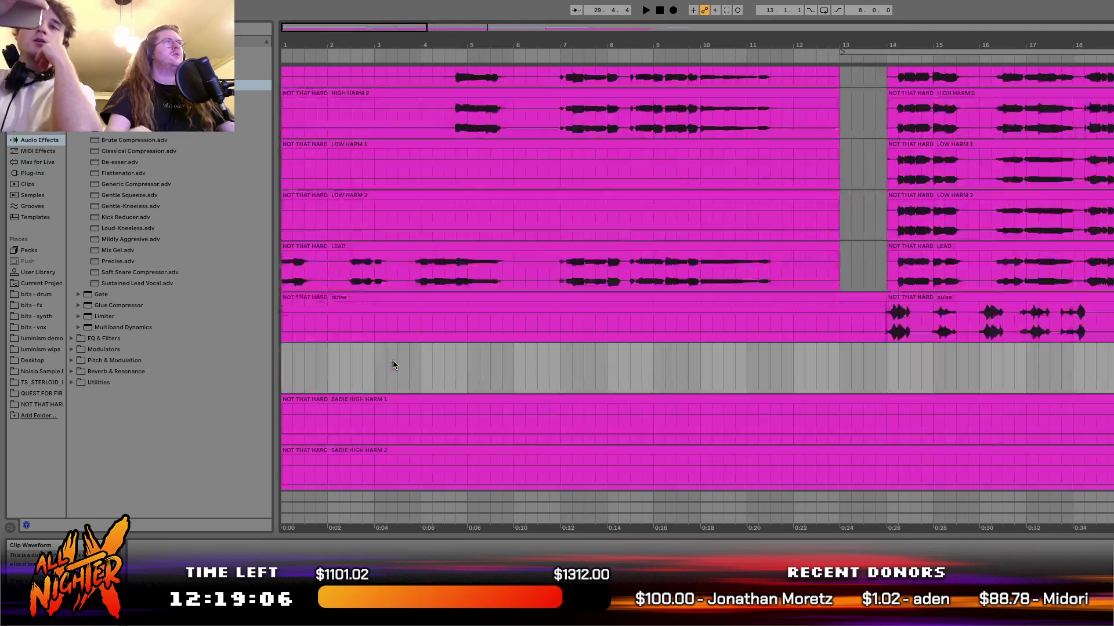
{"action": "scroll", "coordinate": [393, 365], "scroll_direction": "up", "scroll_amount": 5}
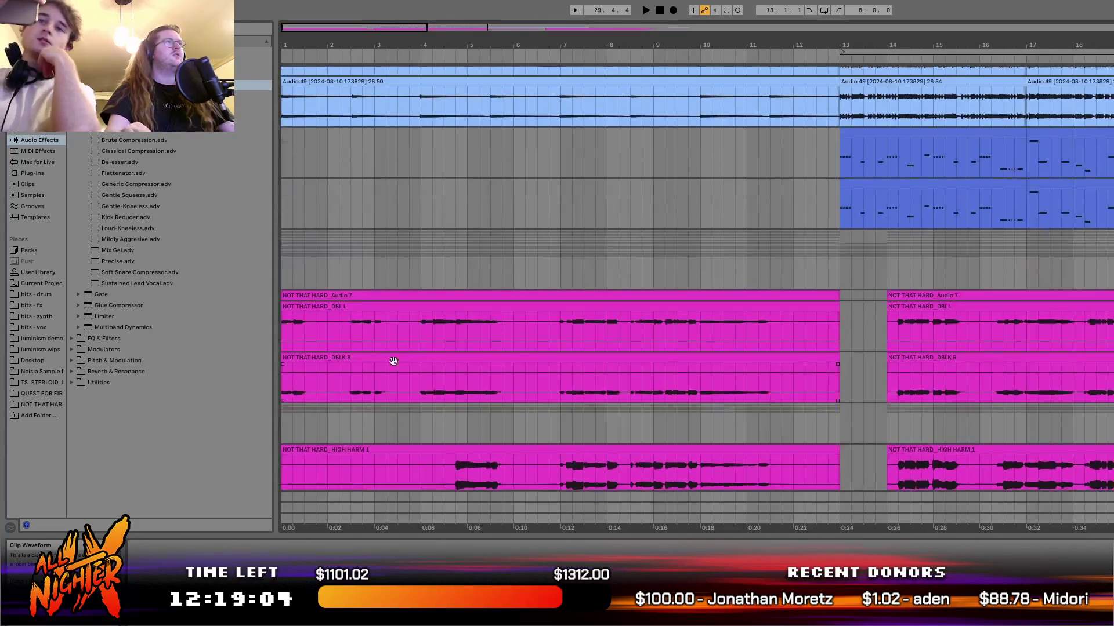
{"action": "scroll", "coordinate": [393, 364], "scroll_direction": "right", "scroll_amount": 10}
{"action": "scroll", "coordinate": [393, 364], "scroll_direction": "right", "scroll_amount": 10}
{"action": "scroll", "coordinate": [393, 364], "scroll_direction": "down", "scroll_amount": 8}
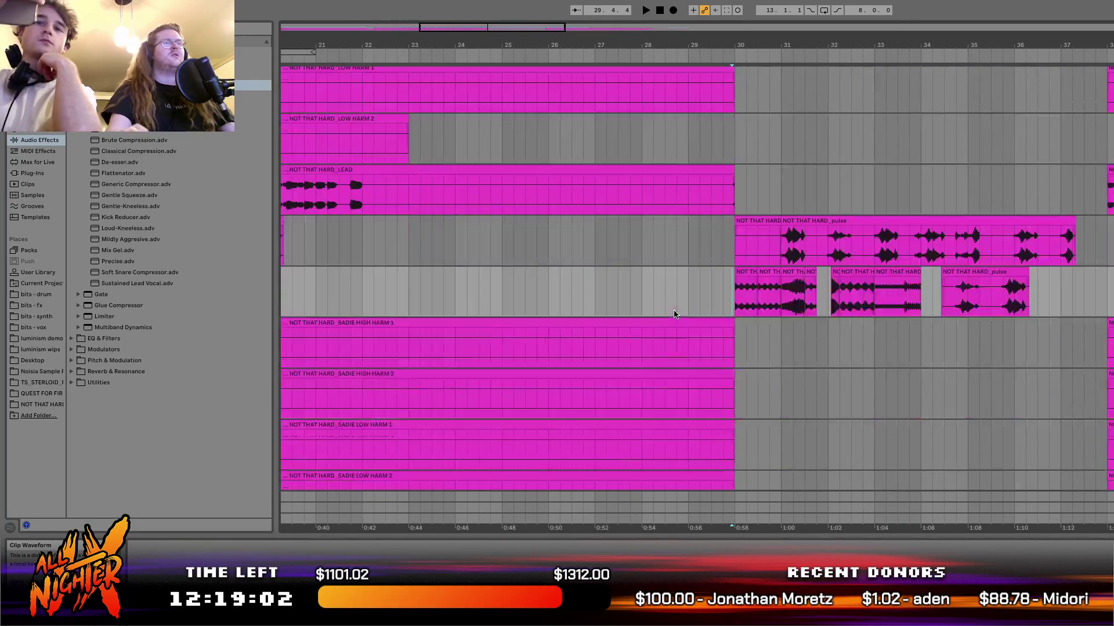
{"action": "scroll", "coordinate": [882, 304], "scroll_direction": "right", "scroll_amount": 5}
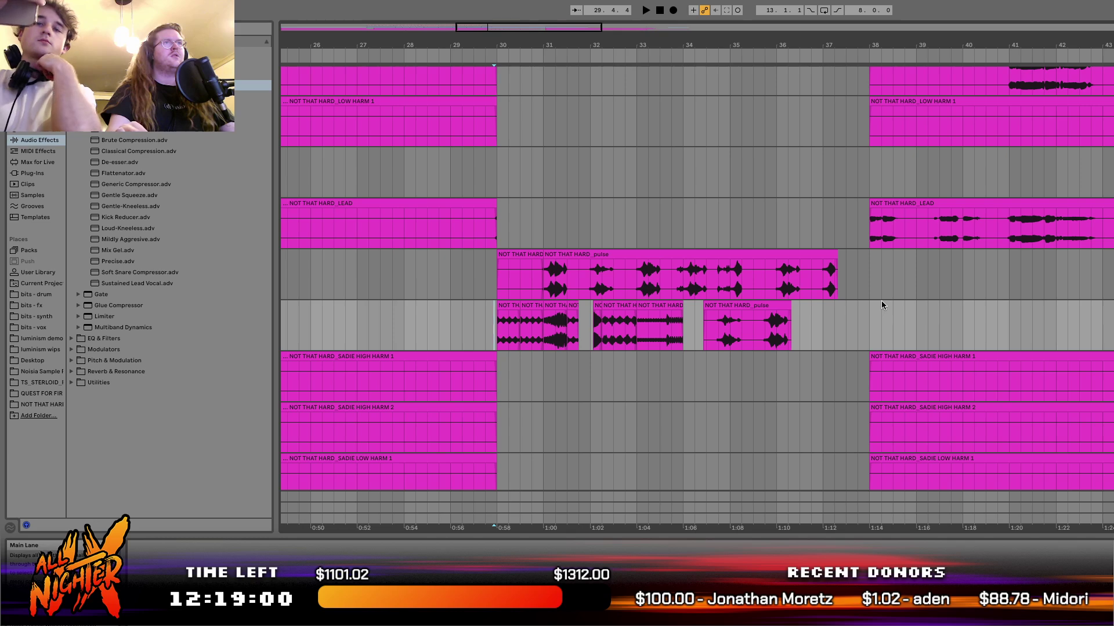
{"action": "scroll", "coordinate": [882, 301], "scroll_direction": "down", "scroll_amount": 4}
{"action": "scroll", "coordinate": [881, 301], "scroll_direction": "right", "scroll_amount": 8}
{"action": "scroll", "coordinate": [882, 302], "scroll_direction": "down", "scroll_amount": 3}
{"action": "scroll", "coordinate": [876, 305], "scroll_direction": "left", "scroll_amount": 6}
{"action": "scroll", "coordinate": [876, 306], "scroll_direction": "up", "scroll_amount": 5}
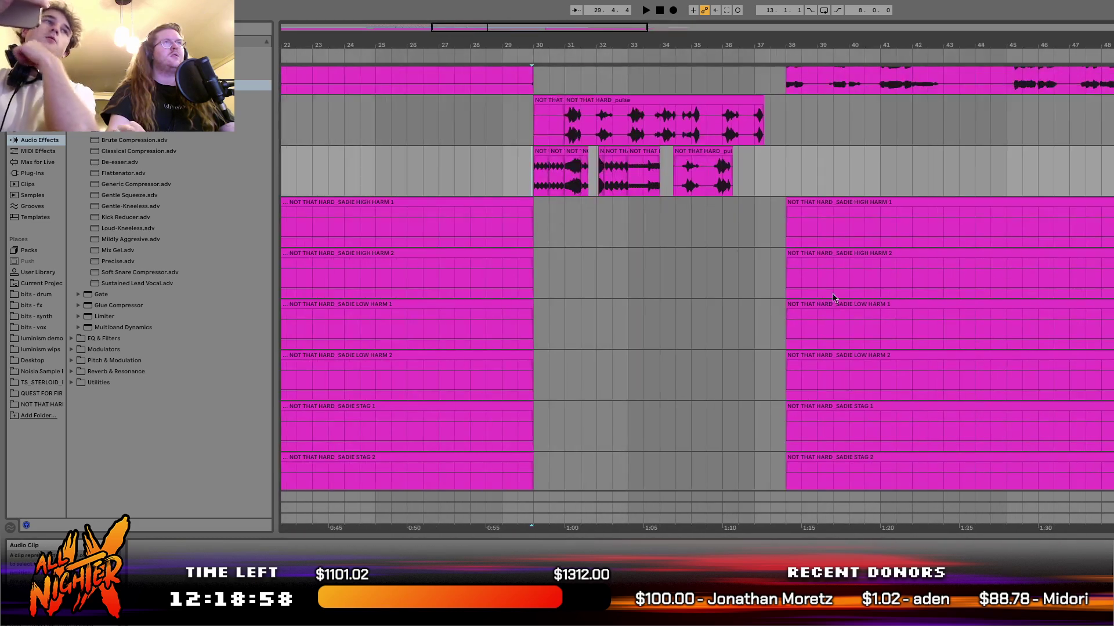
Play both pulse tracks from bar 30 to check the edited phrase through bar 34.
{"action": "left_click", "coordinate": [544, 241]}
{"action": "left_click", "coordinate": [520, 238]}
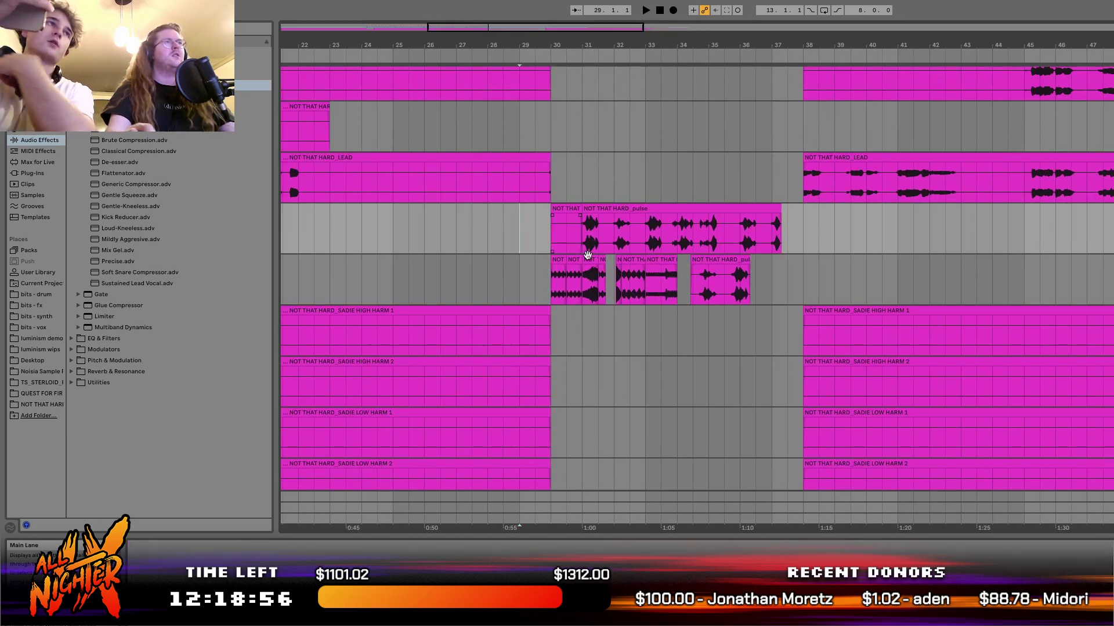
{"action": "scroll", "coordinate": [588, 255], "scroll_direction": "up", "scroll_amount": 4}
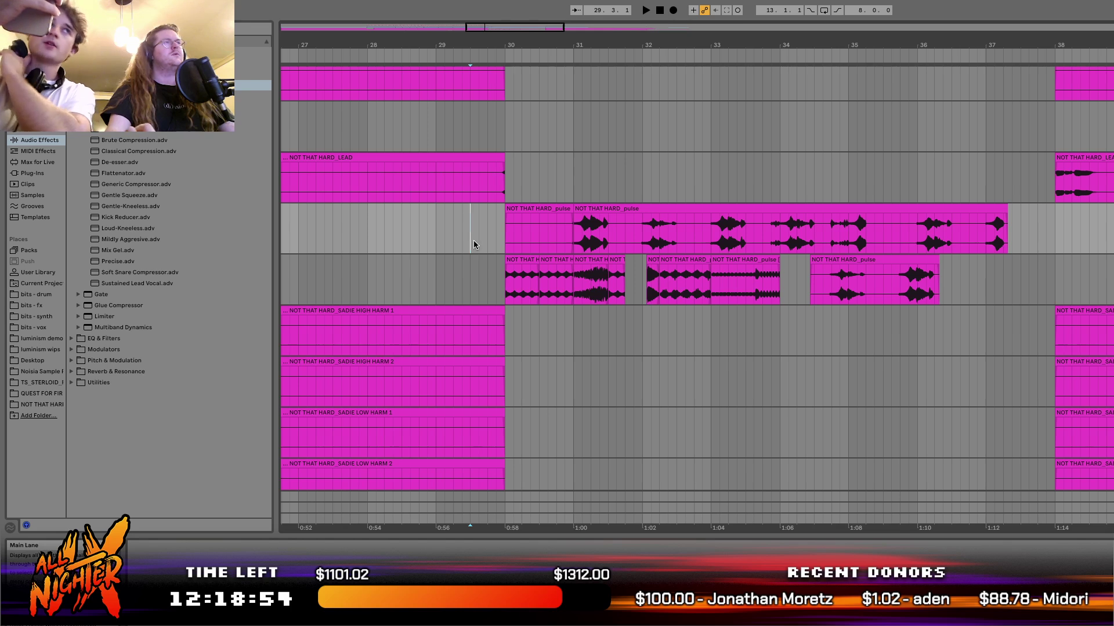
{"action": "left_click", "coordinate": [522, 242]}
{"action": "key", "text": "space"}
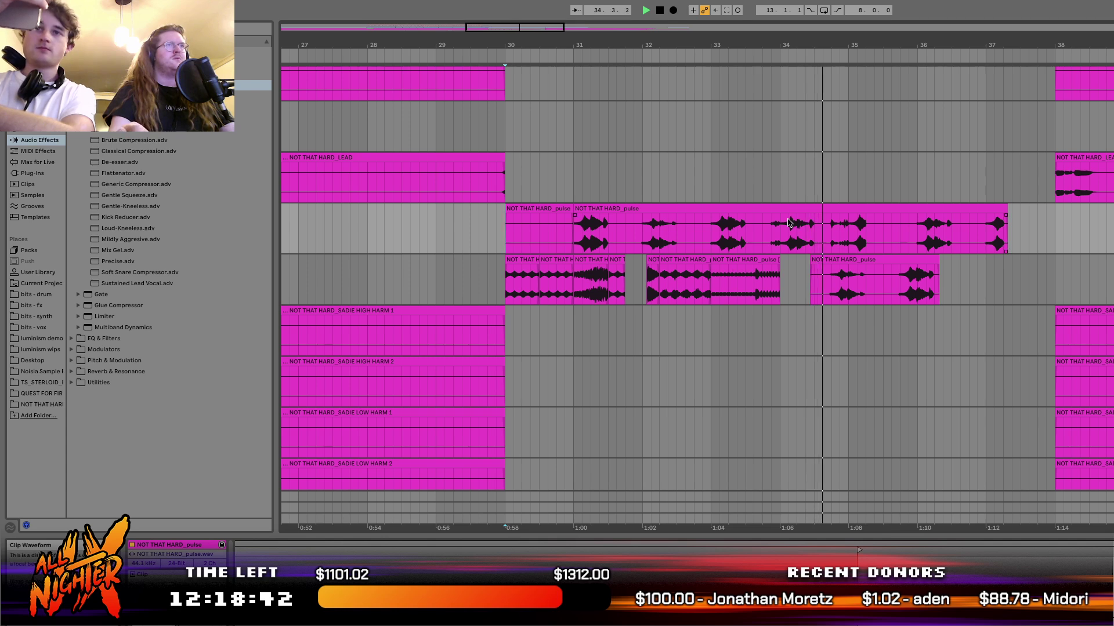
Warp the lower-track pulse clip starting at 34.2.4 so its audio stretches out across the clip.
{"action": "left_click", "coordinate": [840, 260]}
{"action": "key", "text": "space"}
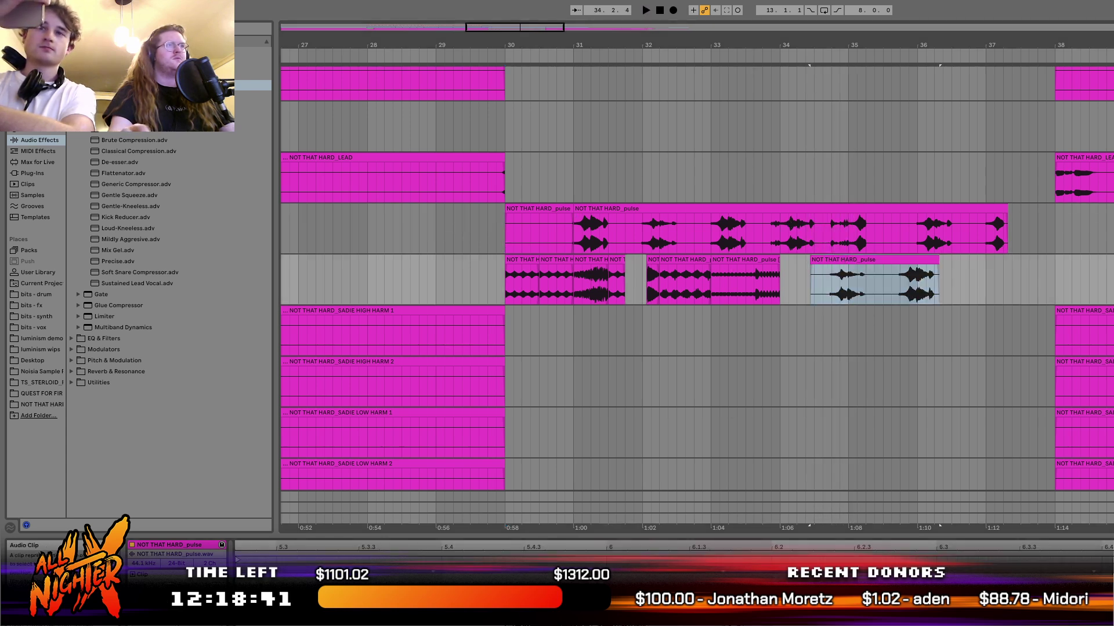
{"action": "left_click", "coordinate": [438, 571]}
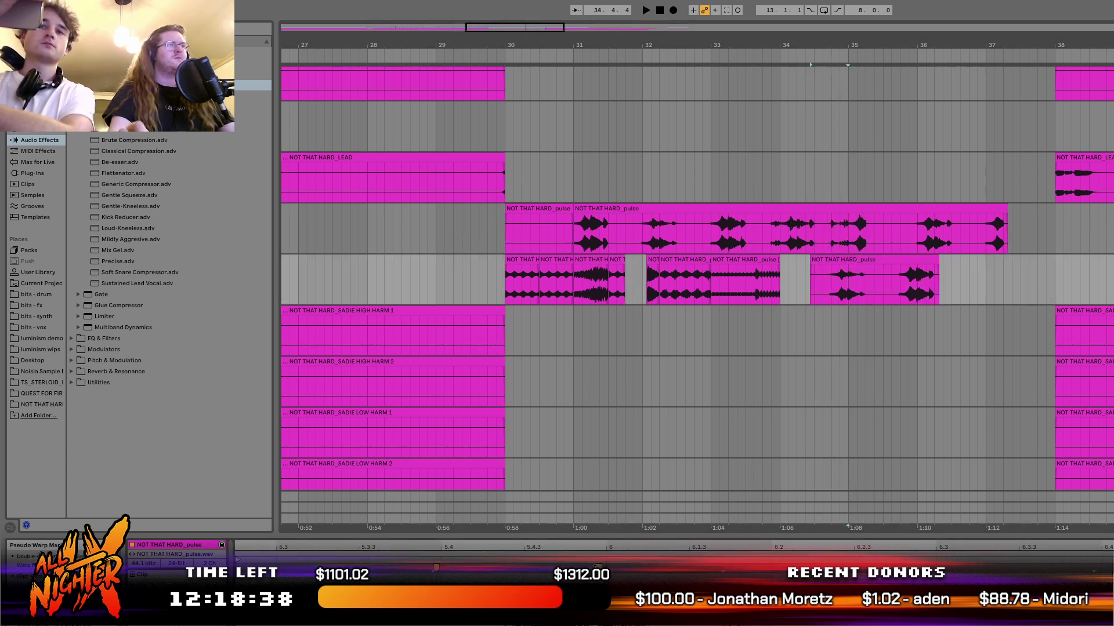
{"action": "left_click_drag", "start_coordinate": [598, 567], "coordinate": [1095, 568]}
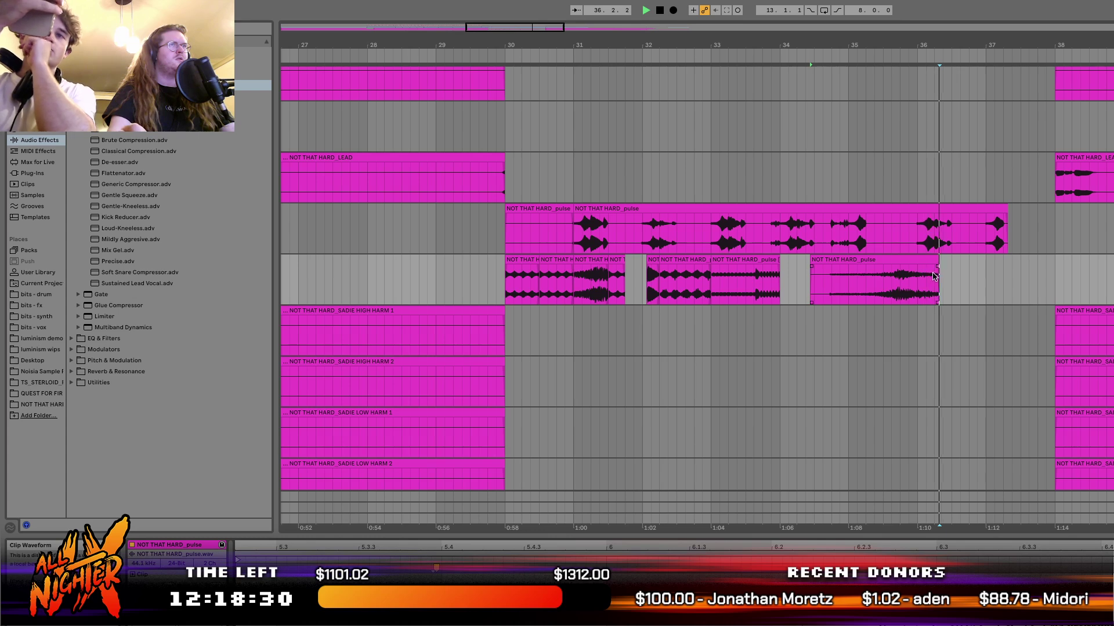
Extend the warped pulse clip to just past bar 37, audition it, and stretch its tail with a warp marker.
{"action": "left_click_drag", "start_coordinate": [941, 261], "coordinate": [991, 258]}
{"action": "key", "text": "space"}
{"action": "key", "text": "space"}
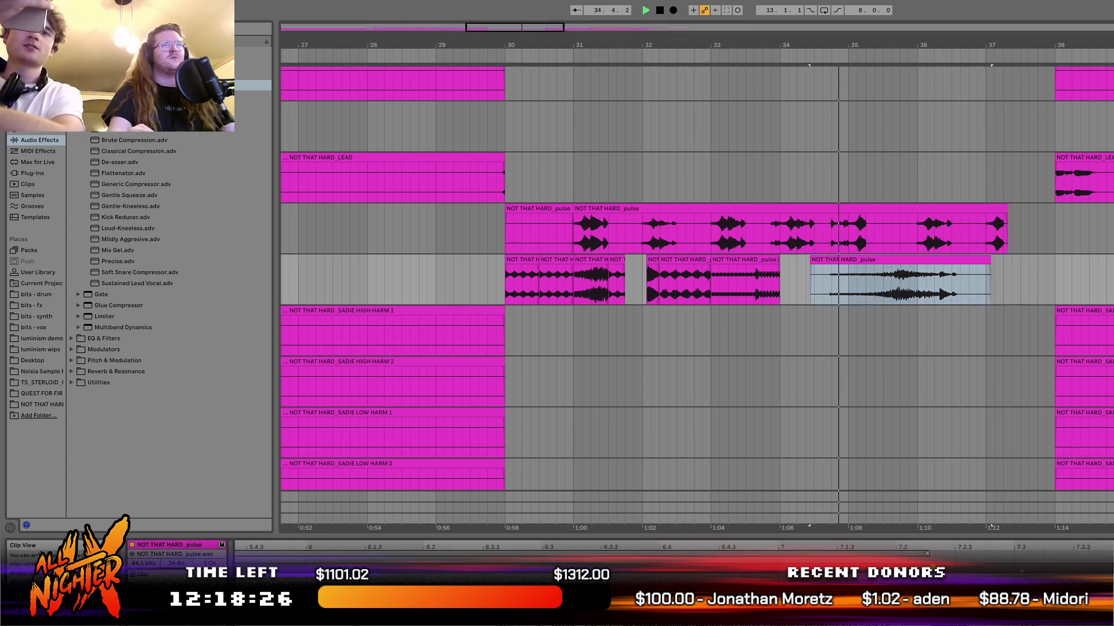
{"action": "left_click_drag", "start_coordinate": [1022, 571], "coordinate": [1105, 571]}
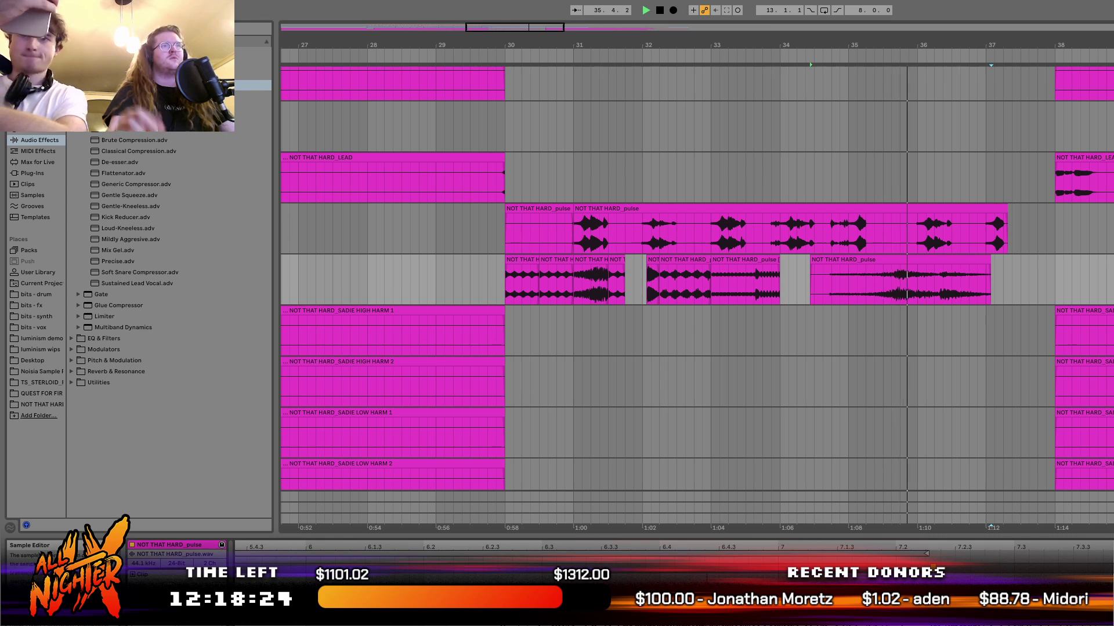
Split the extended pulse clip at about 36.2 and audition its tail.
{"action": "left_click", "coordinate": [933, 280]}
{"action": "key", "text": "ctrl+e"}
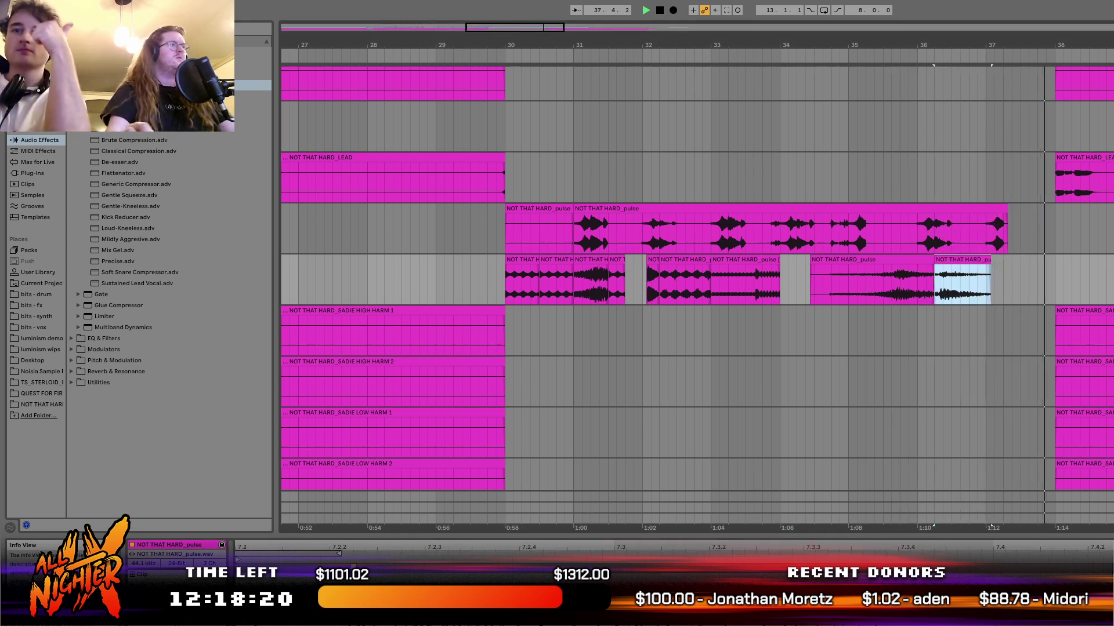
{"action": "key", "text": "space"}
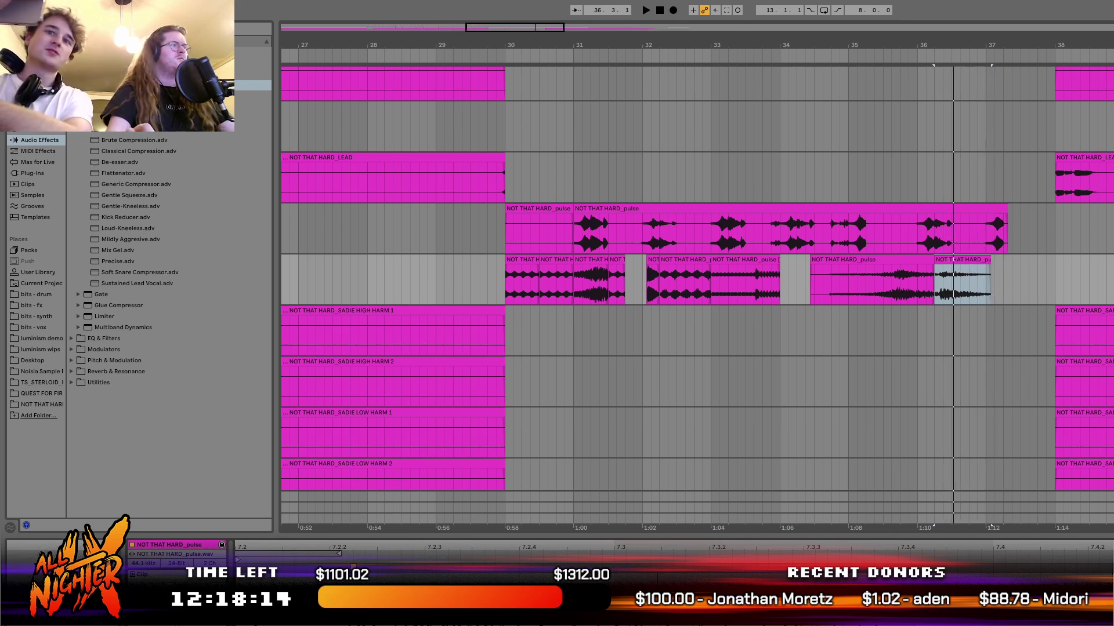
{"action": "key", "text": "space"}
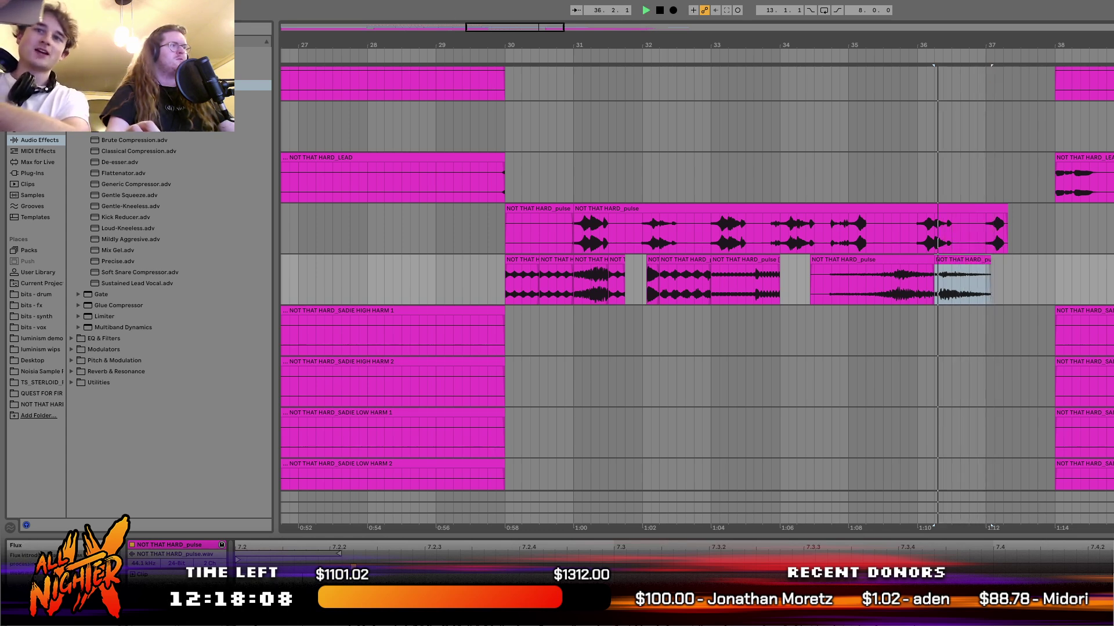
{"action": "left_click", "coordinate": [952, 284]}
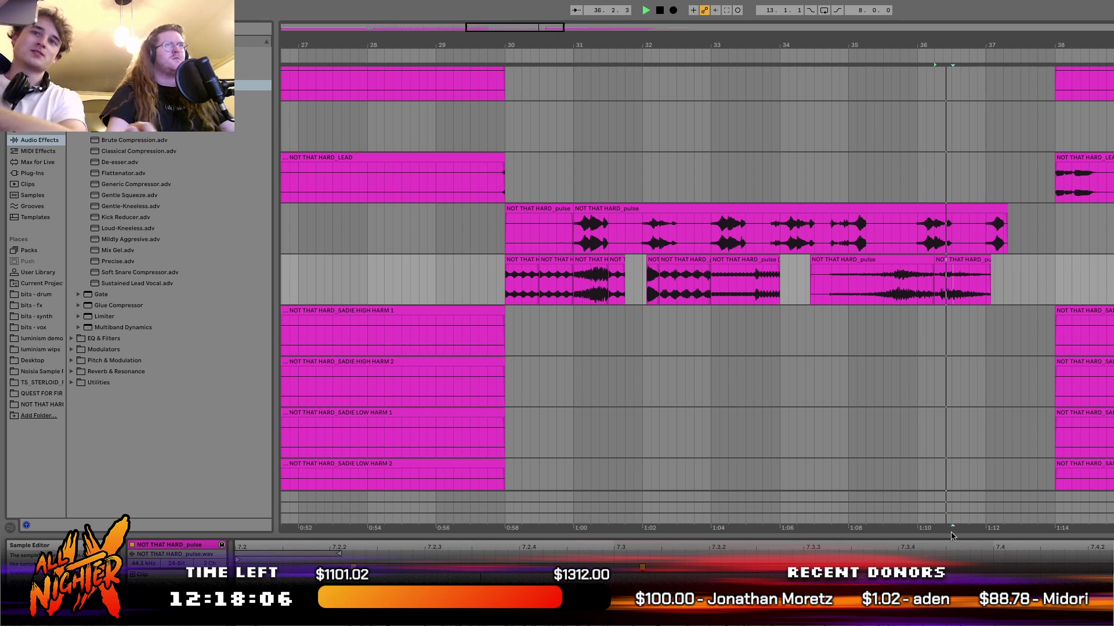
Play the whole edited pulse section from the end of bar 29.
{"action": "left_click", "coordinate": [486, 275]}
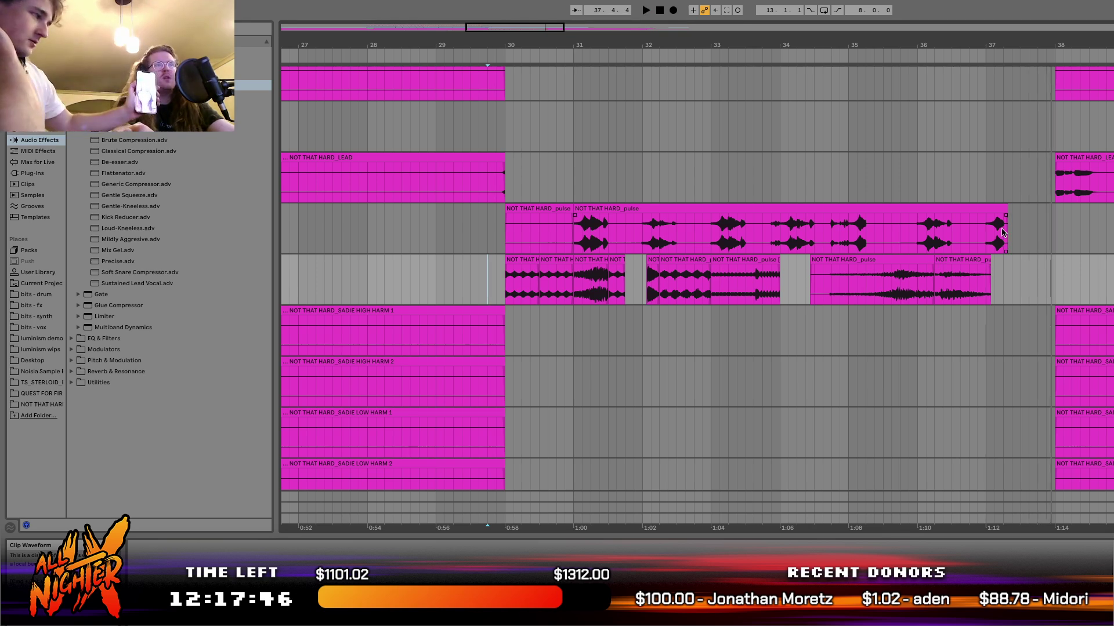
{"action": "scroll", "coordinate": [882, 391], "scroll_direction": "up", "scroll_amount": 2}
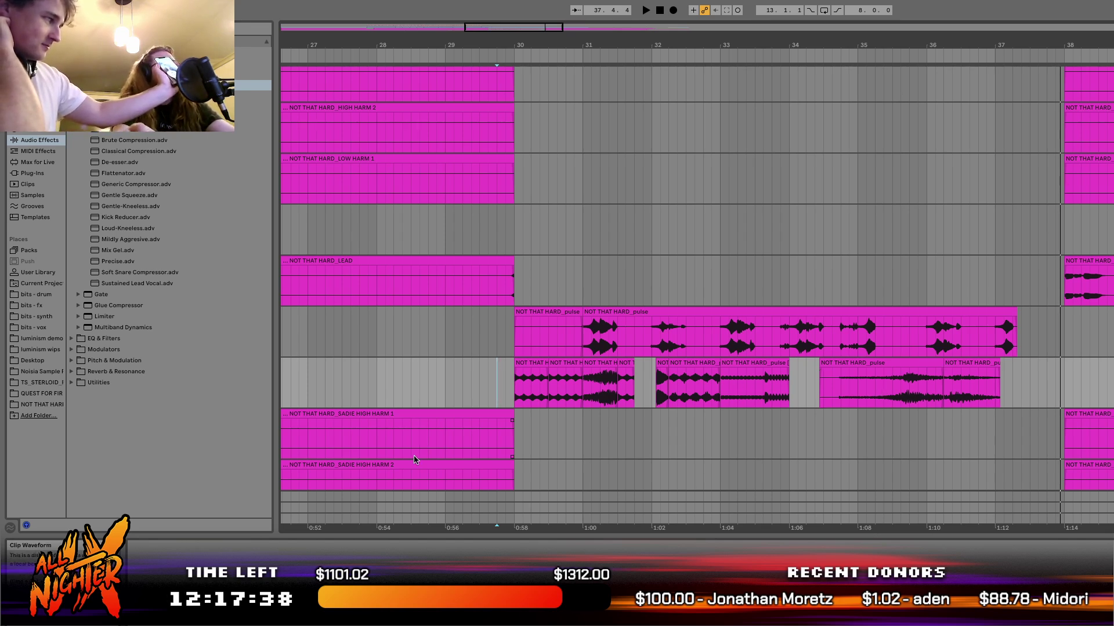
{"action": "left_click", "coordinate": [471, 375]}
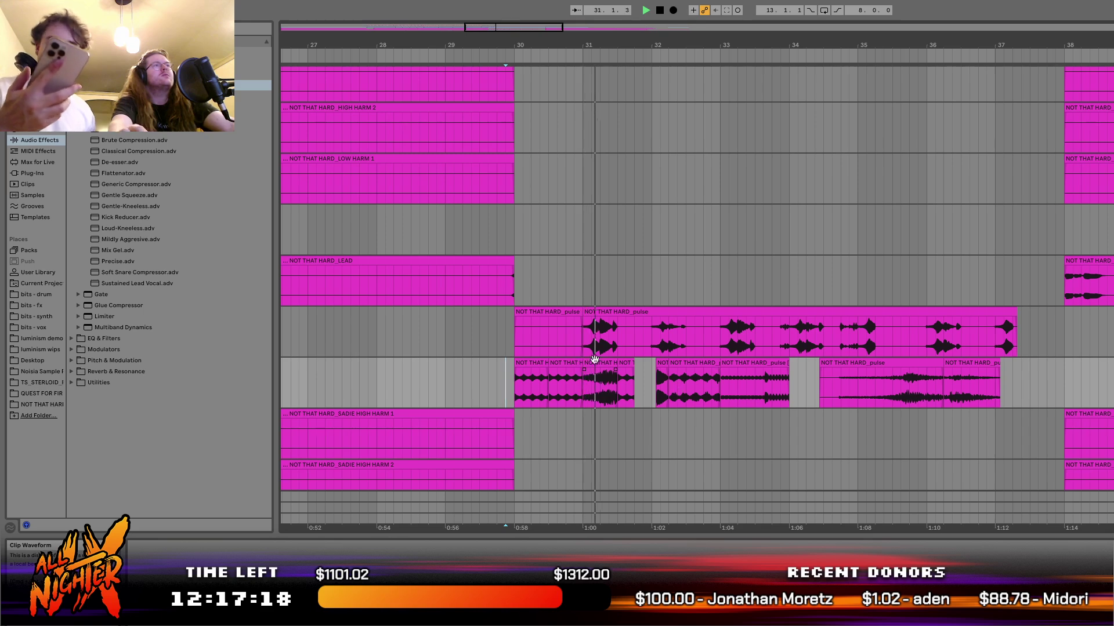
Copy the short hit at 31.2.4 on the upper pulse track, paste it at 31.4.2, and audition it.
{"action": "scroll", "coordinate": [672, 353], "scroll_direction": "up", "scroll_amount": 3}
{"action": "left_click_drag", "start_coordinate": [494, 343], "coordinate": [507, 344]}
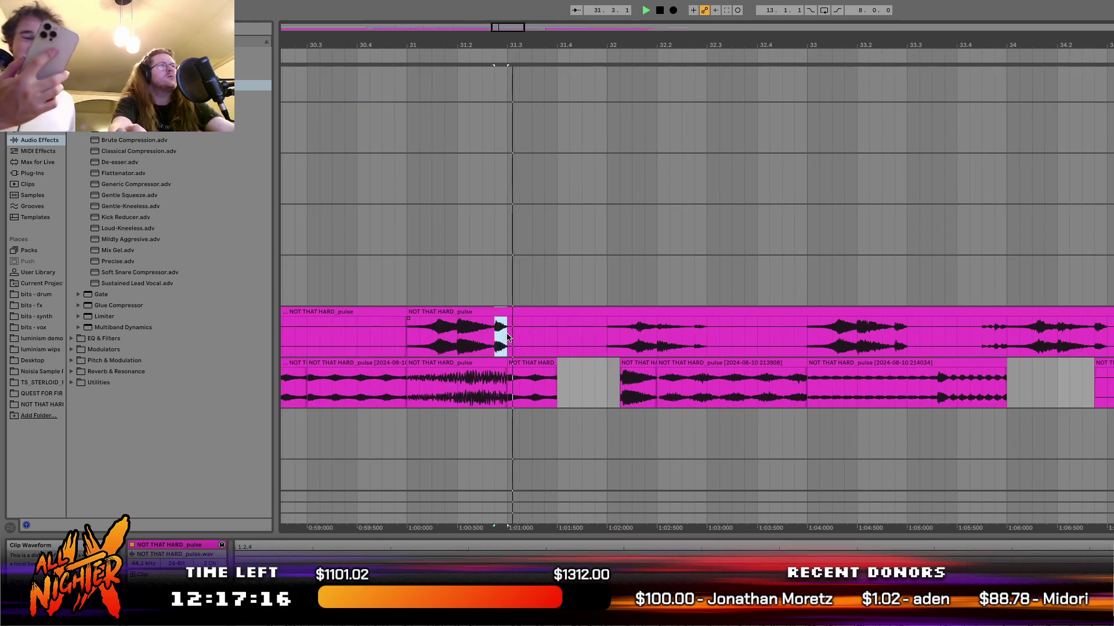
{"action": "left_click", "coordinate": [569, 346]}
{"action": "key", "text": "super+v"}
{"action": "left_click", "coordinate": [557, 344]}
{"action": "key", "text": "space"}
{"action": "key", "text": "space"}
{"action": "key", "text": "space"}
{"action": "key", "text": "space"}
Paste another copy of the short pulse hit at 31.4.4 and audition the lead-in to bar 32.
{"action": "left_click", "coordinate": [592, 348]}
{"action": "key", "text": "super+v"}
{"action": "key", "text": "space"}
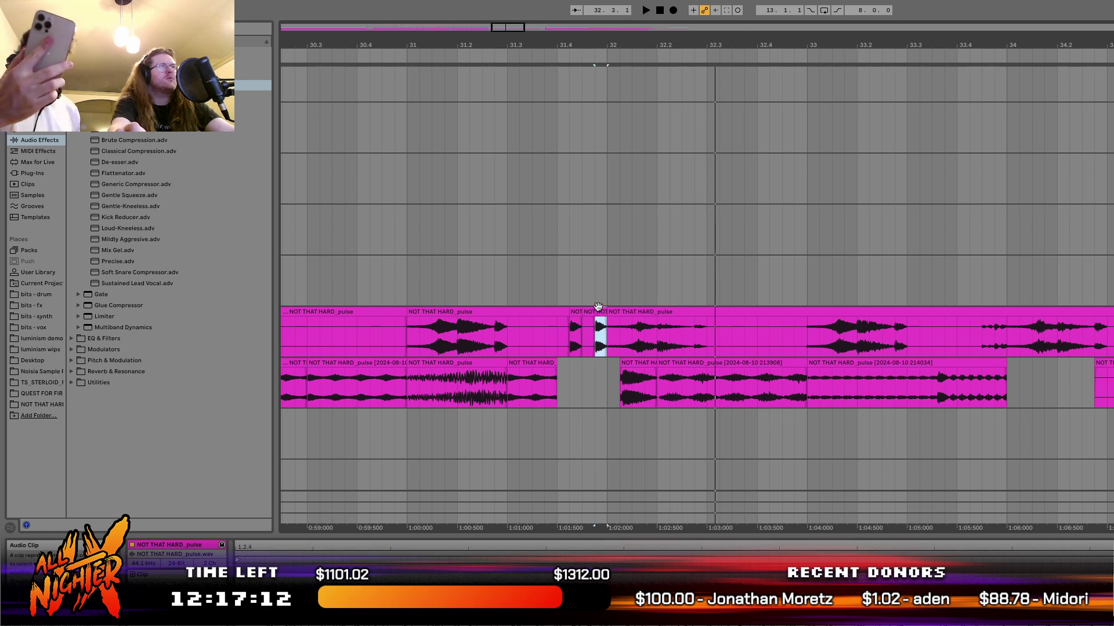
{"action": "left_click", "coordinate": [600, 313]}
{"action": "key", "text": "space"}
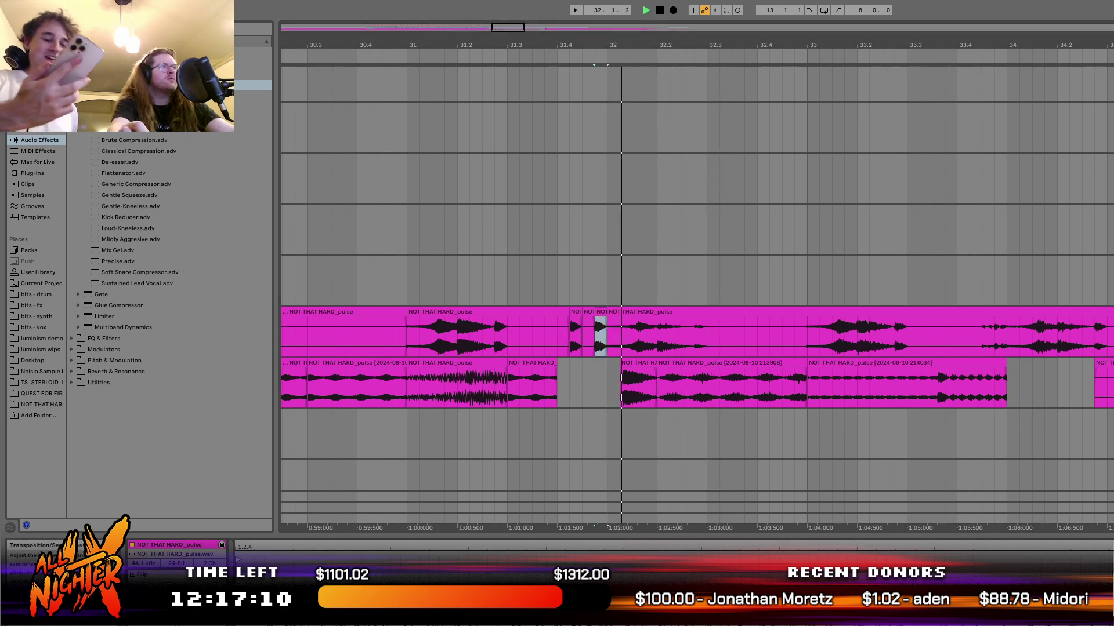
{"action": "left_click", "coordinate": [482, 329]}
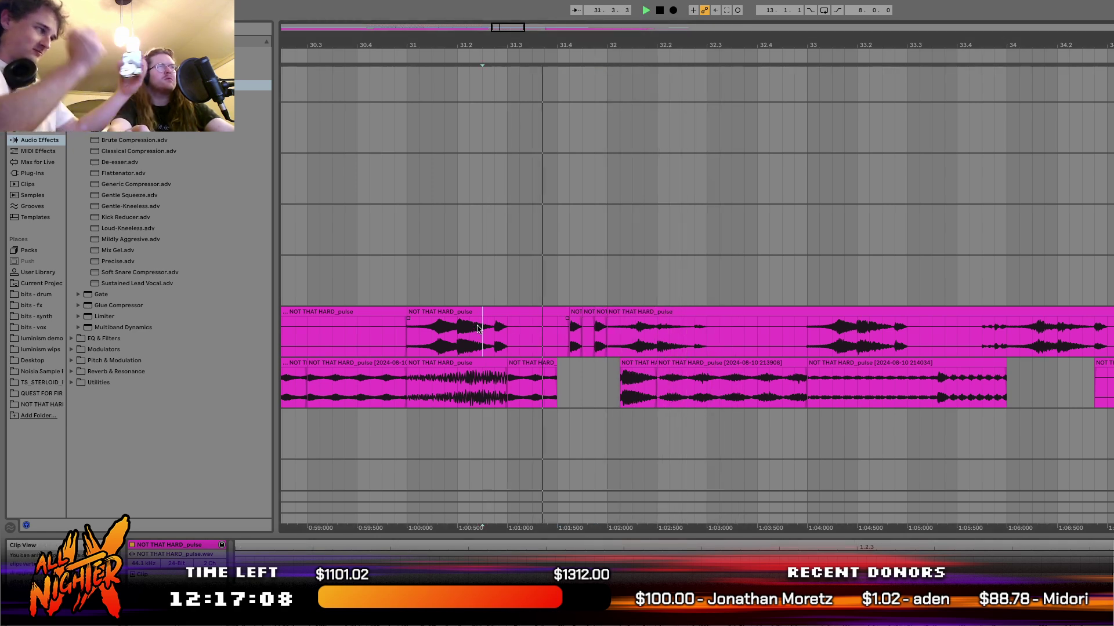
{"action": "left_click", "coordinate": [603, 314]}
{"action": "key", "text": "space"}
Make the second copied hit fill 31.4.3 to bar 32, warp its audio, and play it back from bar 31.
{"action": "left_click_drag", "start_coordinate": [587, 314], "coordinate": [608, 313]}
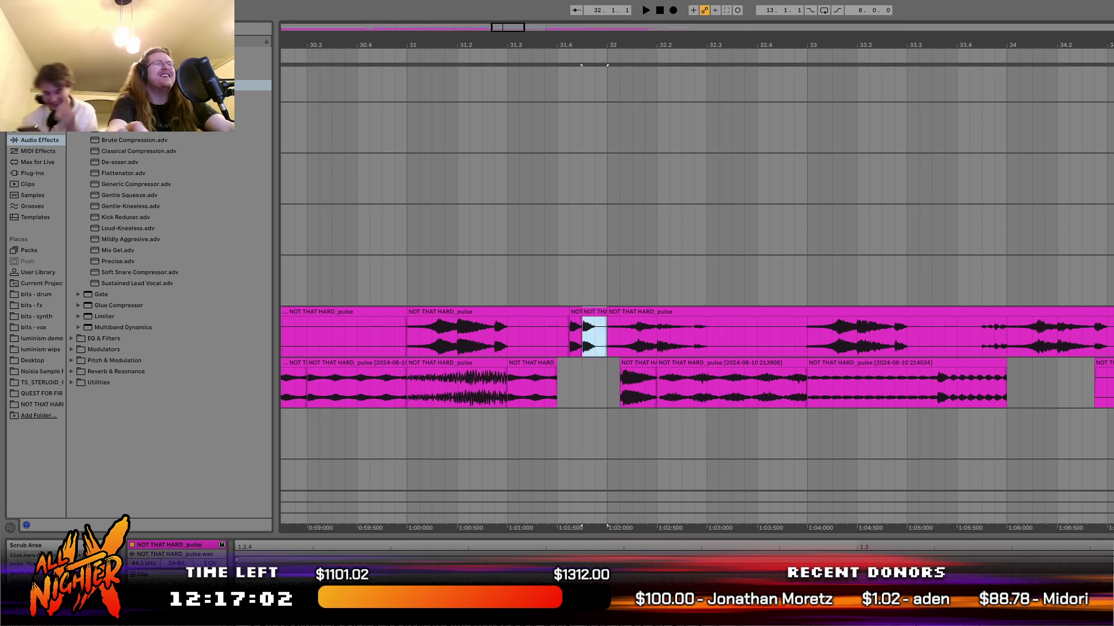
{"action": "key", "text": "space"}
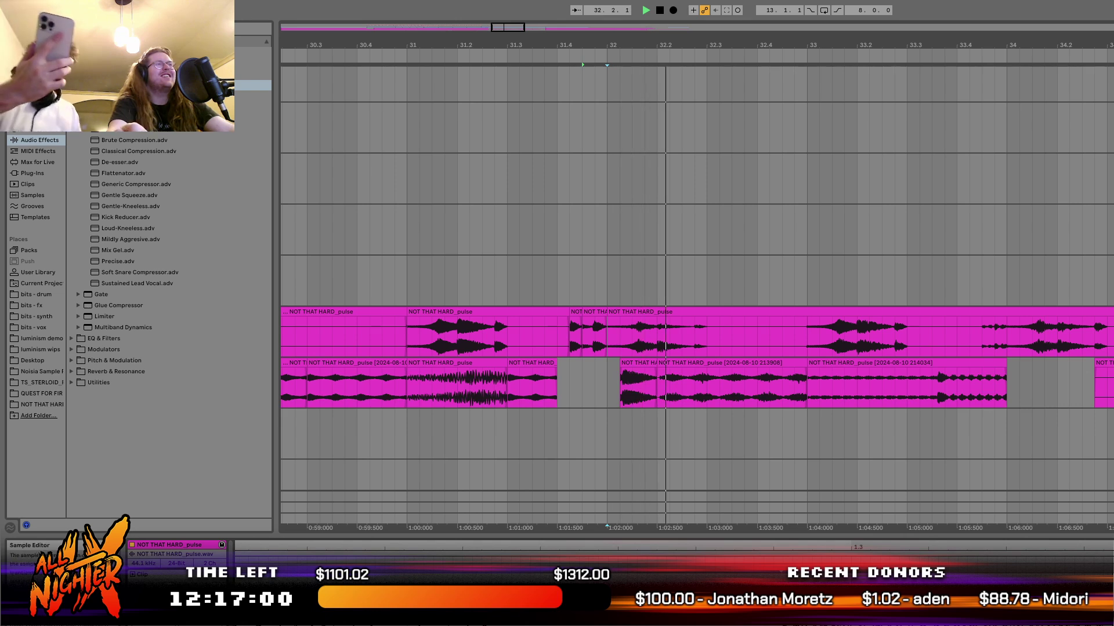
{"action": "left_click_drag", "start_coordinate": [823, 568], "coordinate": [662, 568]}
{"action": "key", "text": "space"}
{"action": "key", "text": "space"}
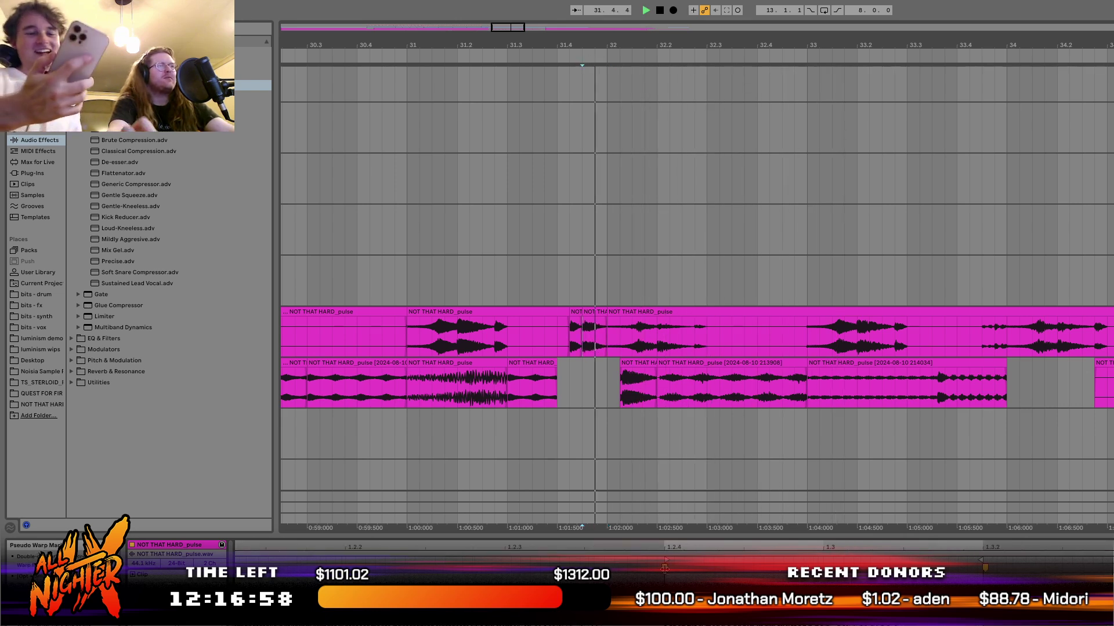
{"action": "left_click", "coordinate": [405, 348]}
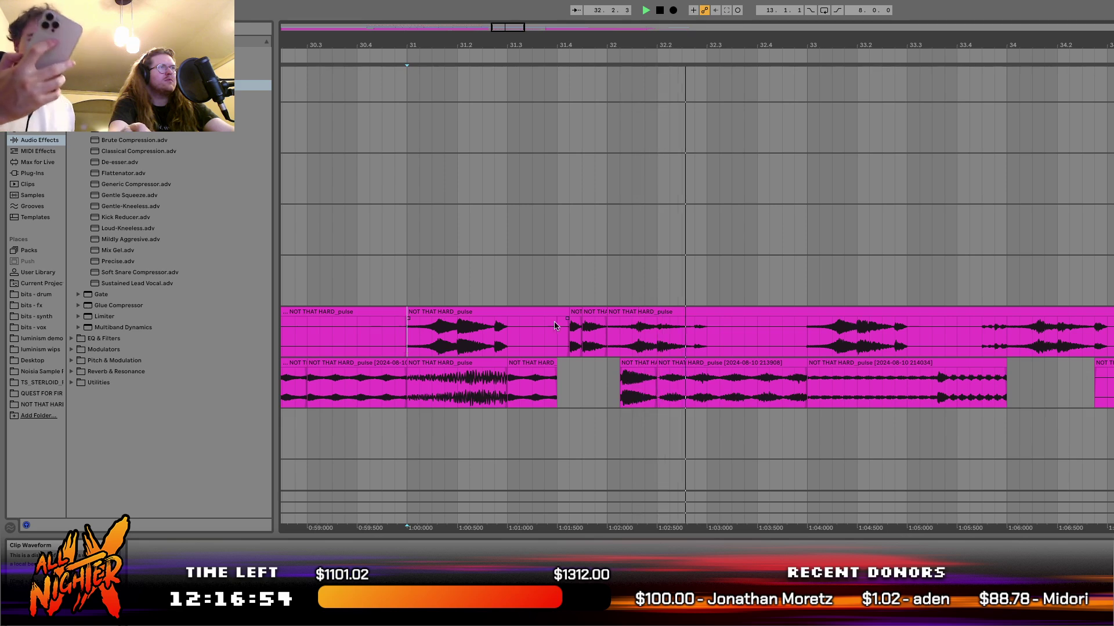
Move the first short pulse hit on the upper pulse track earlier to start at 31.4, and listen on through the section.
{"action": "left_click_drag", "start_coordinate": [576, 311], "coordinate": [564, 310]}
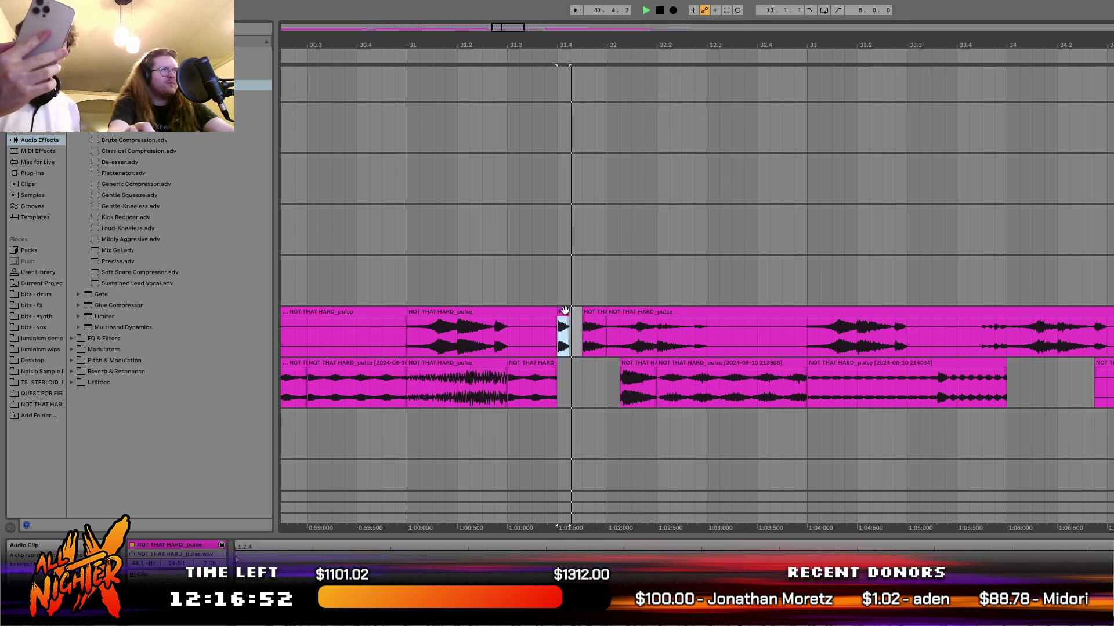
{"action": "left_click", "coordinate": [586, 312]}
{"action": "scroll", "coordinate": [399, 372], "scroll_direction": "down", "scroll_amount": 5}
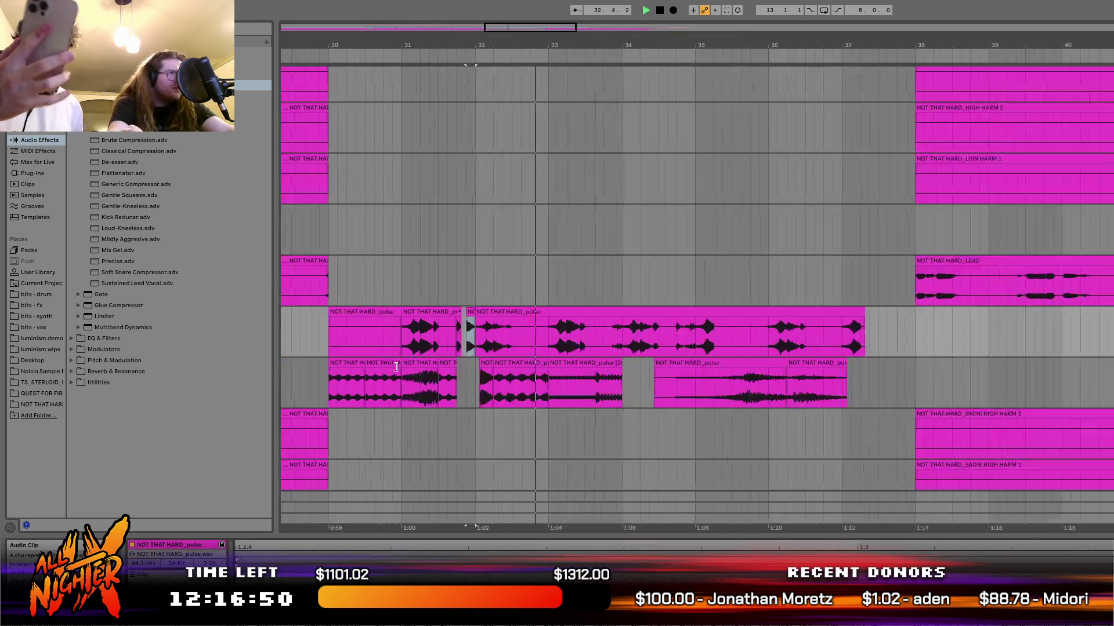
{"action": "scroll", "coordinate": [397, 370], "scroll_direction": "left", "scroll_amount": 3}
{"action": "scroll", "coordinate": [397, 370], "scroll_direction": "left", "scroll_amount": 1}
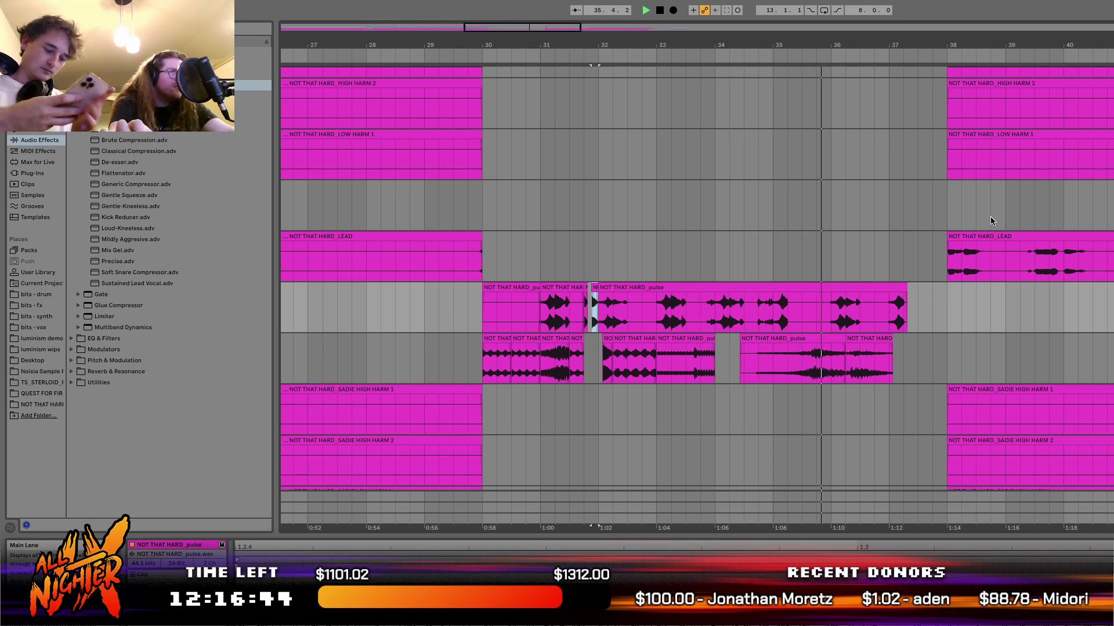
Extend the last clip on the lower pulse track to end exactly at bar 38, and audition the ending.
{"action": "left_click", "coordinate": [889, 340]}
{"action": "left_click_drag", "start_coordinate": [891, 340], "coordinate": [970, 341]}
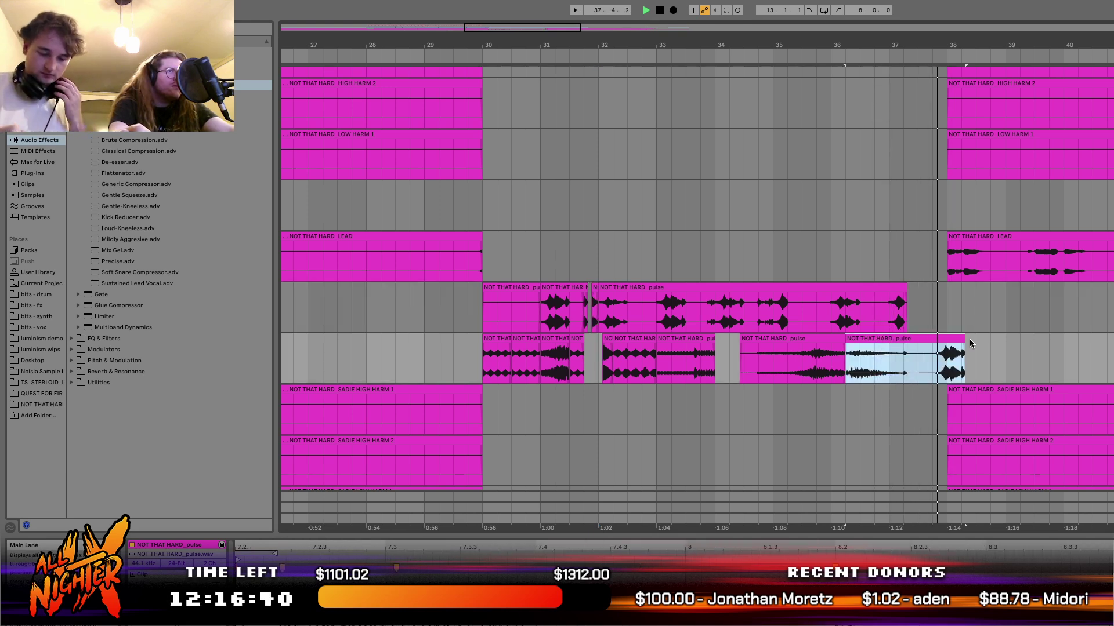
{"action": "left_click_drag", "start_coordinate": [969, 339], "coordinate": [944, 342]}
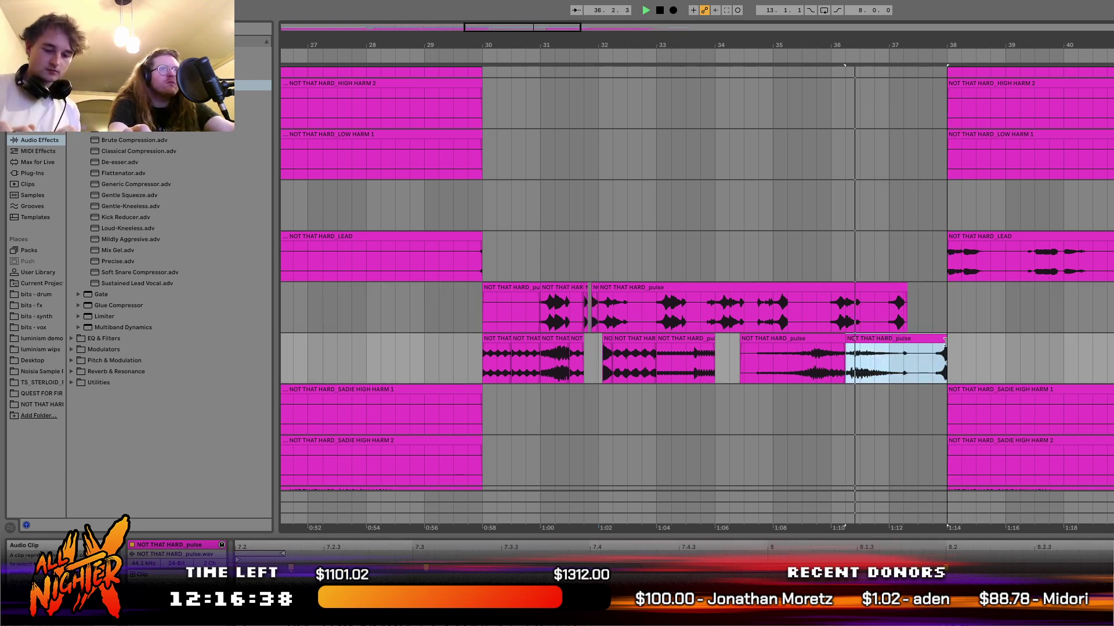
{"action": "left_click", "coordinate": [889, 367]}
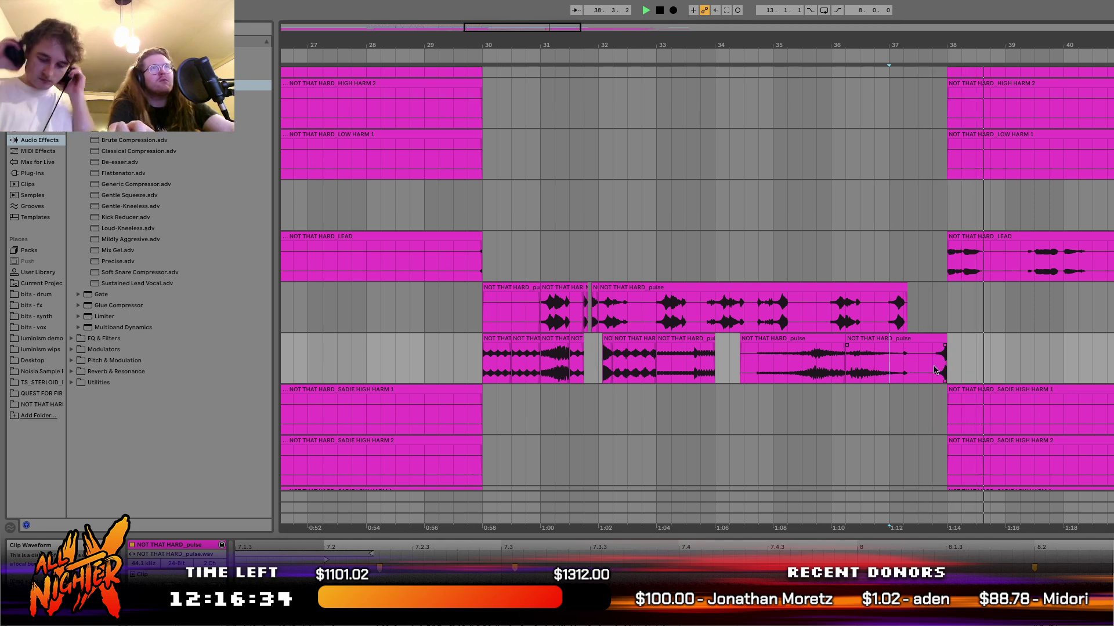
{"action": "left_click", "coordinate": [470, 352]}
{"action": "key", "text": "space"}
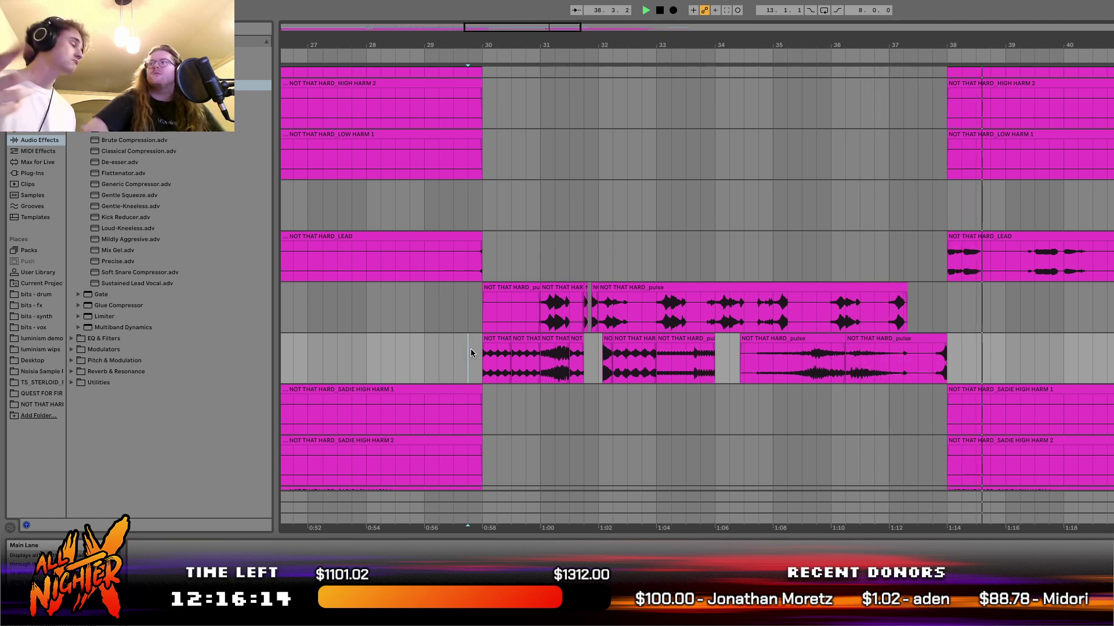
{"action": "key", "text": "space"}
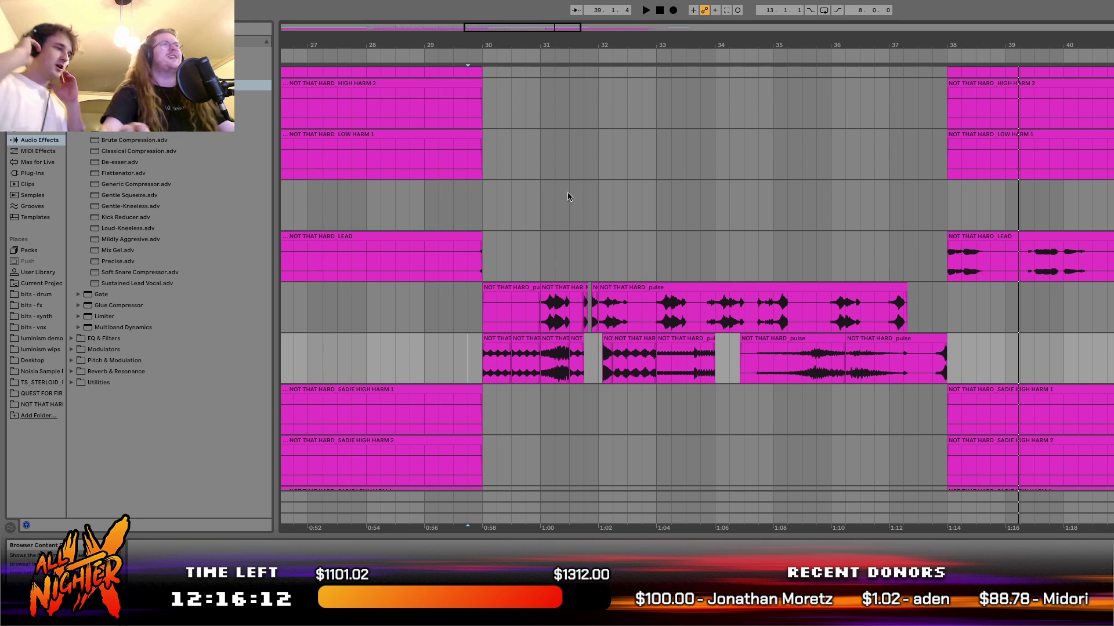
Consolidate the clips on both pulse tracks from bar 30 to bar 38 into one clip per track.
{"action": "left_click_drag", "start_coordinate": [482, 302], "coordinate": [945, 366]}
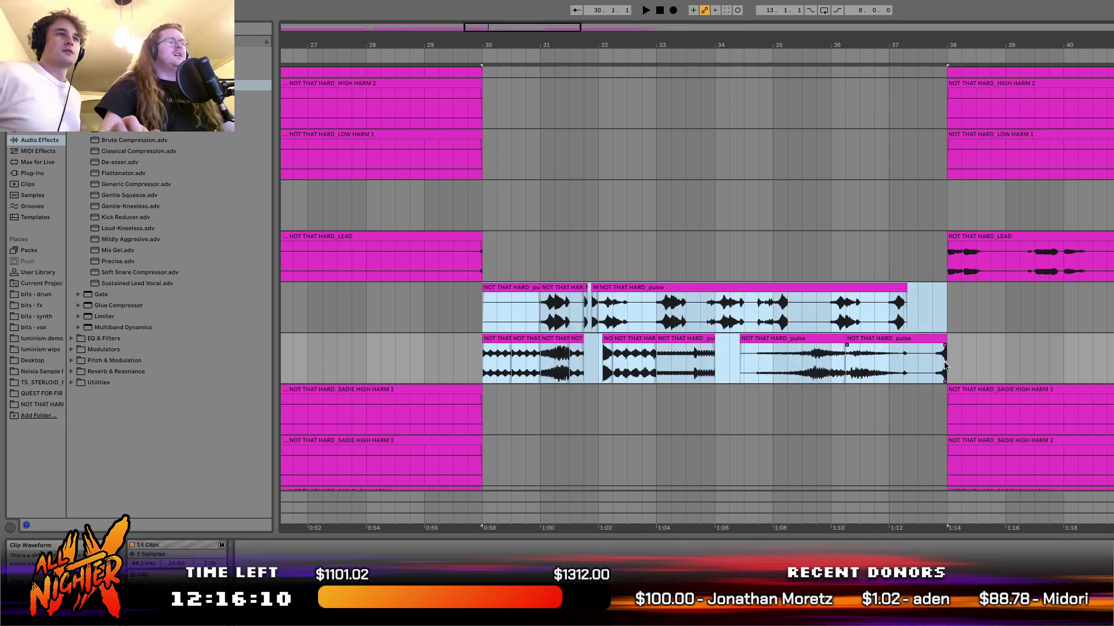
{"action": "key", "text": "ctrl+j"}
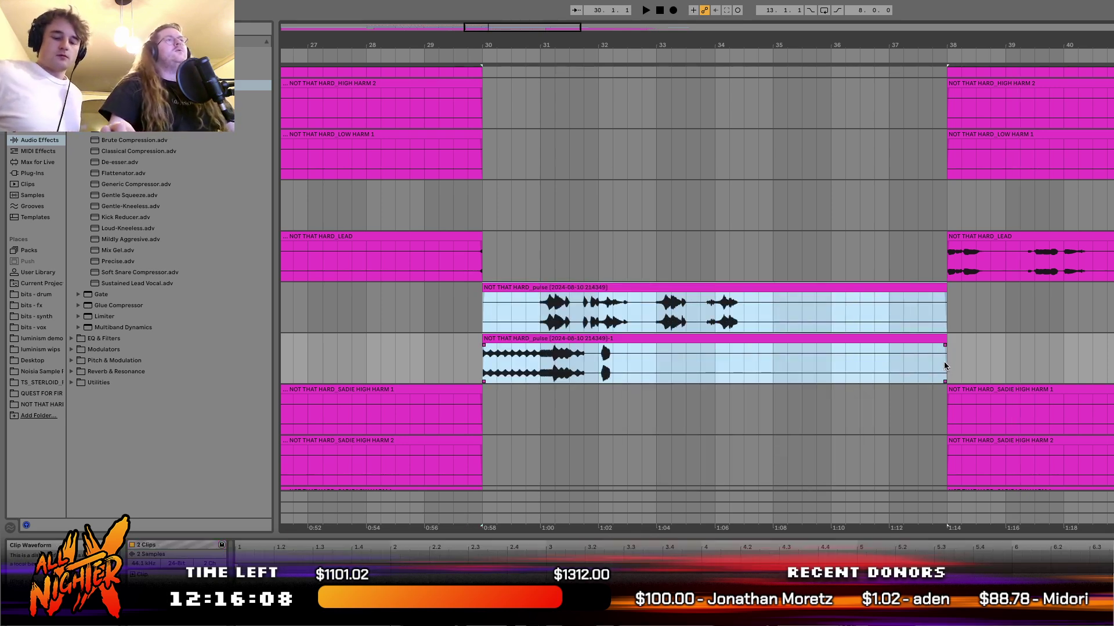
{"action": "scroll", "coordinate": [944, 366], "scroll_direction": "down", "scroll_amount": 5, "text": "ctrl"}
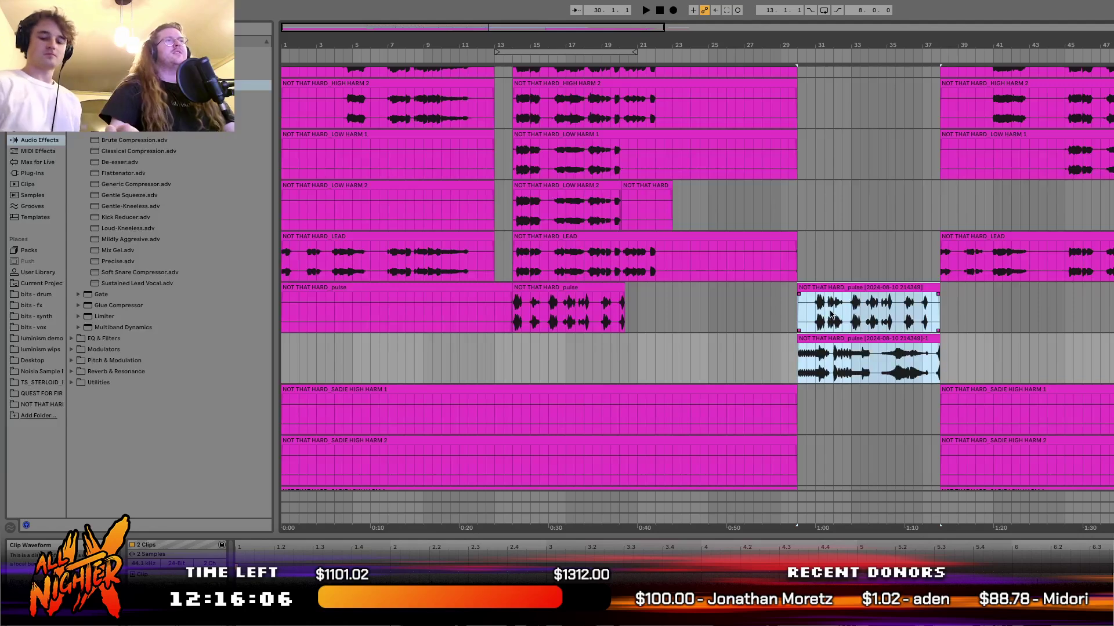
Add an audio track below the pulse tracks, move the upper consolidated pulse clip onto it, and group the two edited pulse tracks.
{"action": "left_click", "coordinate": [899, 338]}
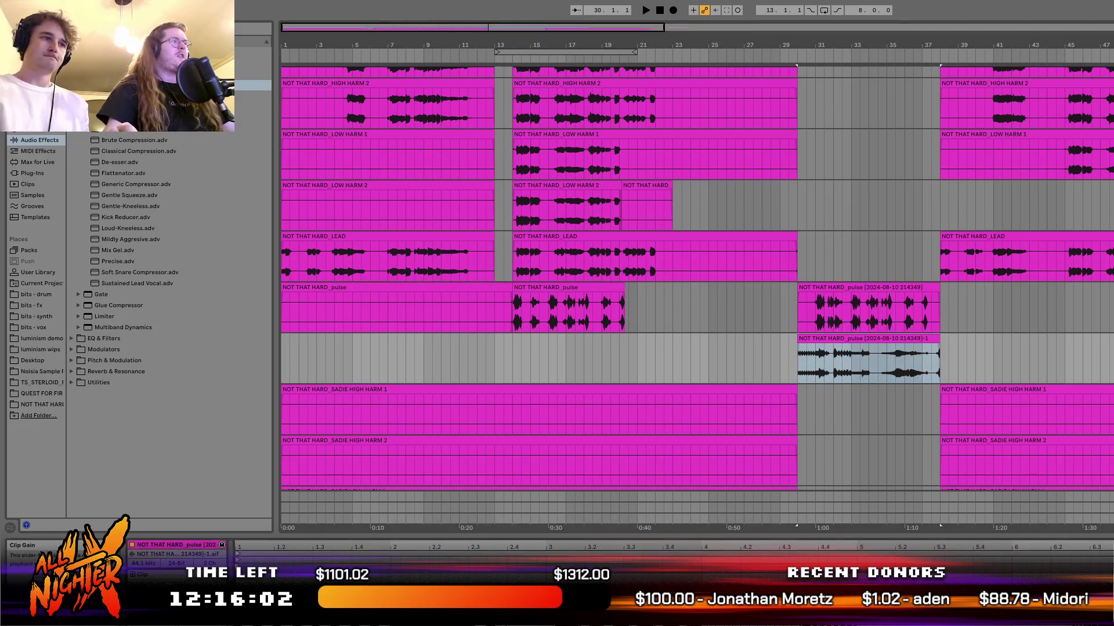
{"action": "left_click", "coordinate": [851, 296]}
{"action": "left_click", "coordinate": [1109, 338]}
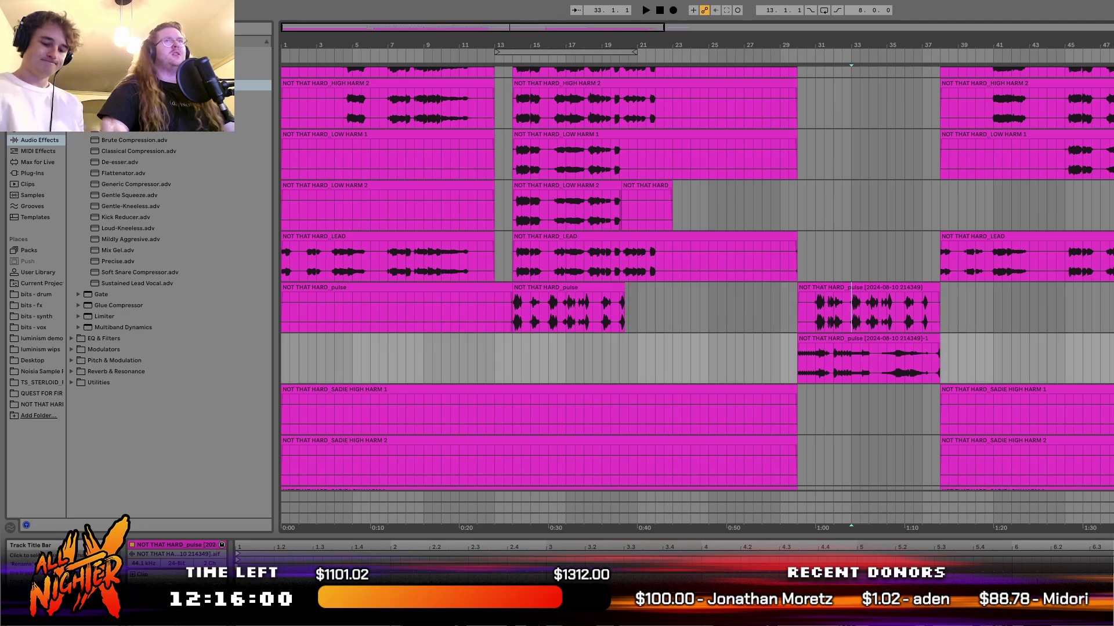
{"action": "key", "text": "ctrl+t"}
{"action": "left_click_drag", "start_coordinate": [876, 300], "coordinate": [875, 400]}
{"action": "left_click", "coordinate": [1109, 399], "text": "shift"}
{"action": "key", "text": "ctrl+g"}
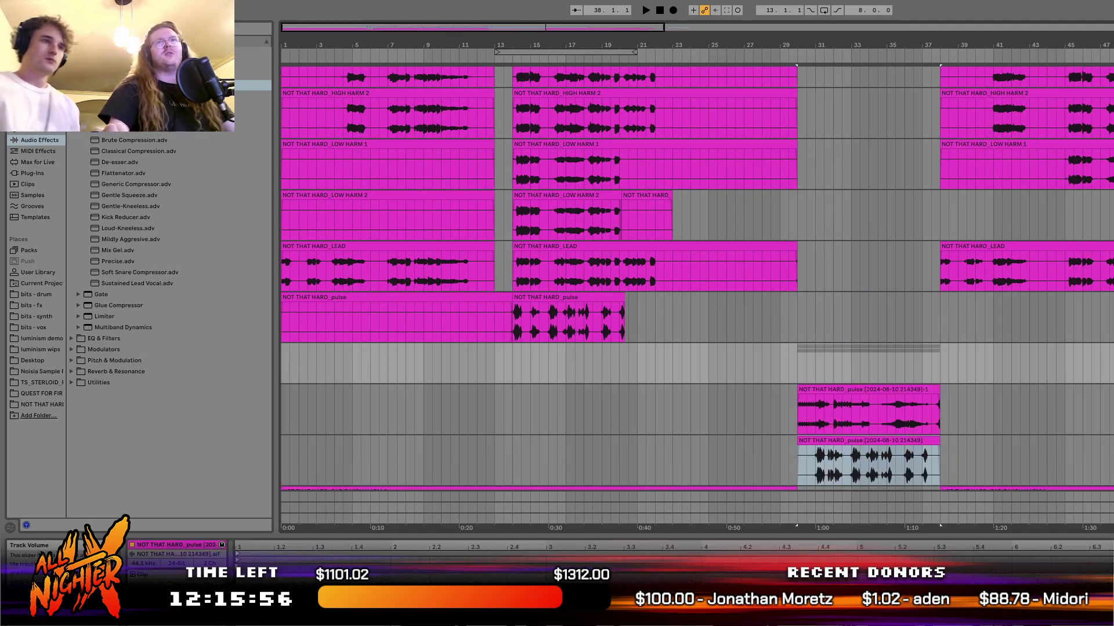
Play the grouped pulse section from bar 30 and the arrangement from 13.3.
{"action": "left_click", "coordinate": [795, 355]}
{"action": "key", "text": "space"}
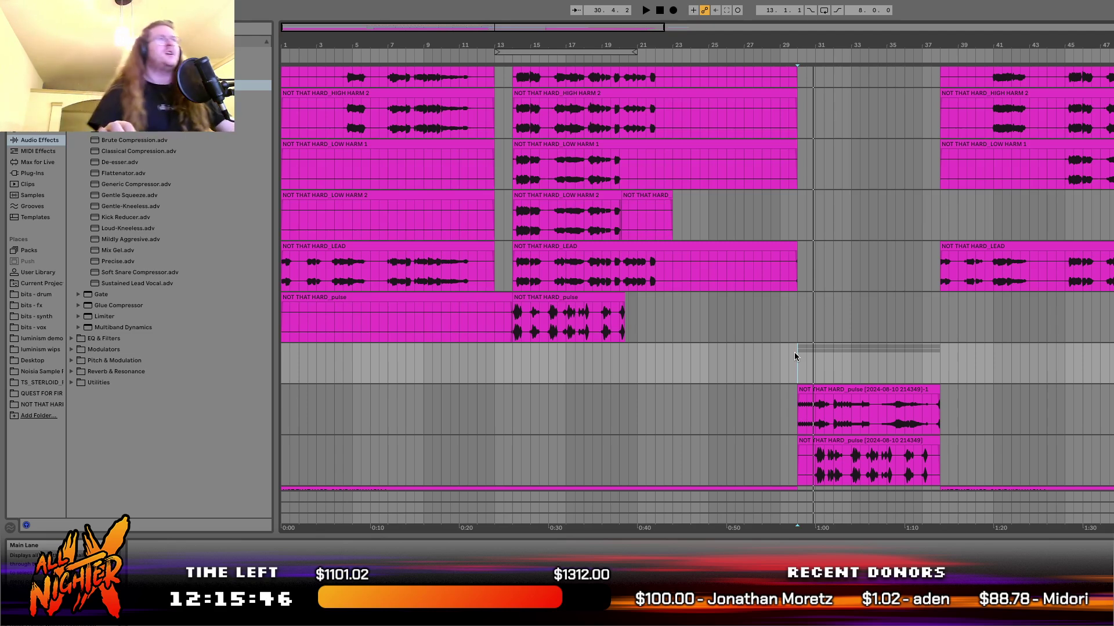
{"action": "left_click", "coordinate": [504, 326]}
{"action": "key", "text": "space"}
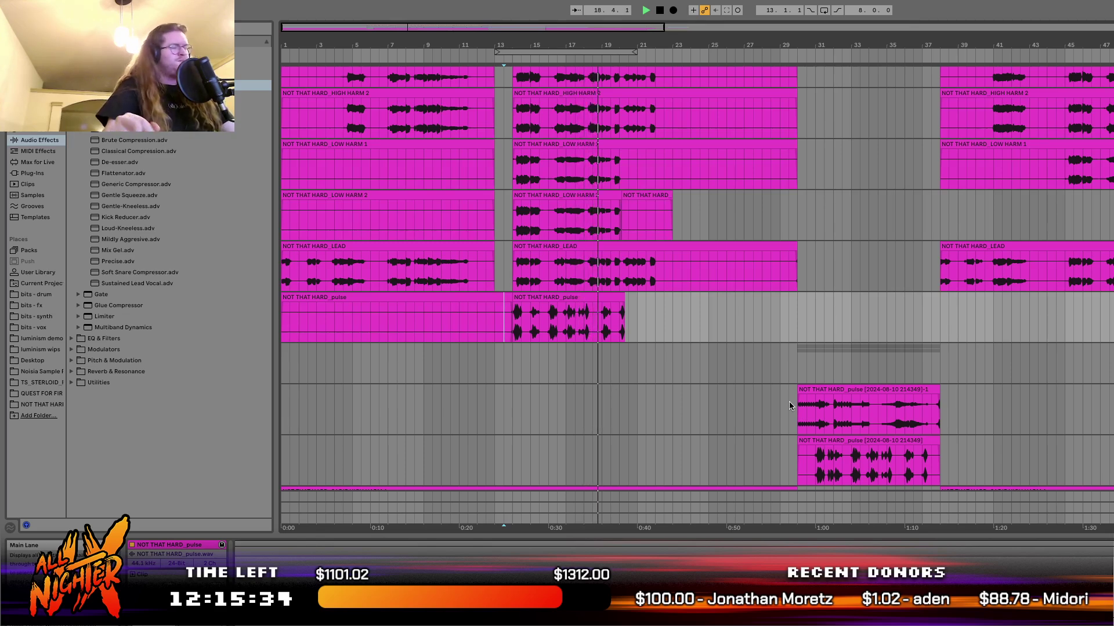
Examine the drum, bass, synth and vocal tracks between bars 13 and 38 while the arrangement plays.
{"action": "scroll", "coordinate": [679, 368], "scroll_direction": "up", "scroll_amount": 8}
{"action": "scroll", "coordinate": [679, 368], "scroll_direction": "up", "scroll_amount": 6}
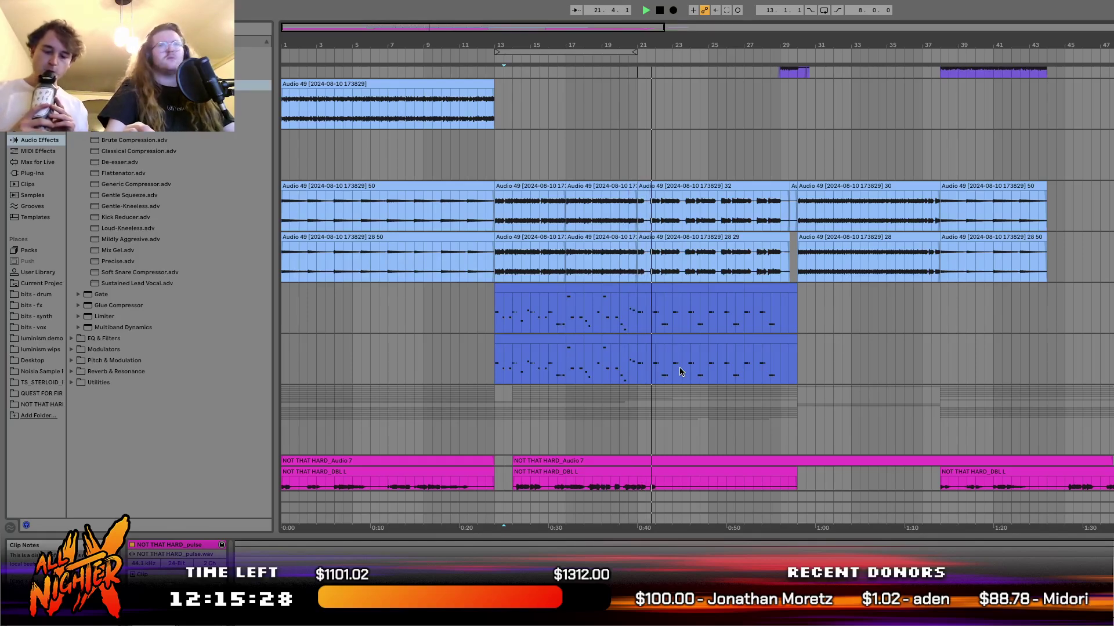
{"action": "scroll", "coordinate": [680, 370], "scroll_direction": "down", "scroll_amount": 8}
{"action": "scroll", "coordinate": [680, 368], "scroll_direction": "down", "scroll_amount": 10}
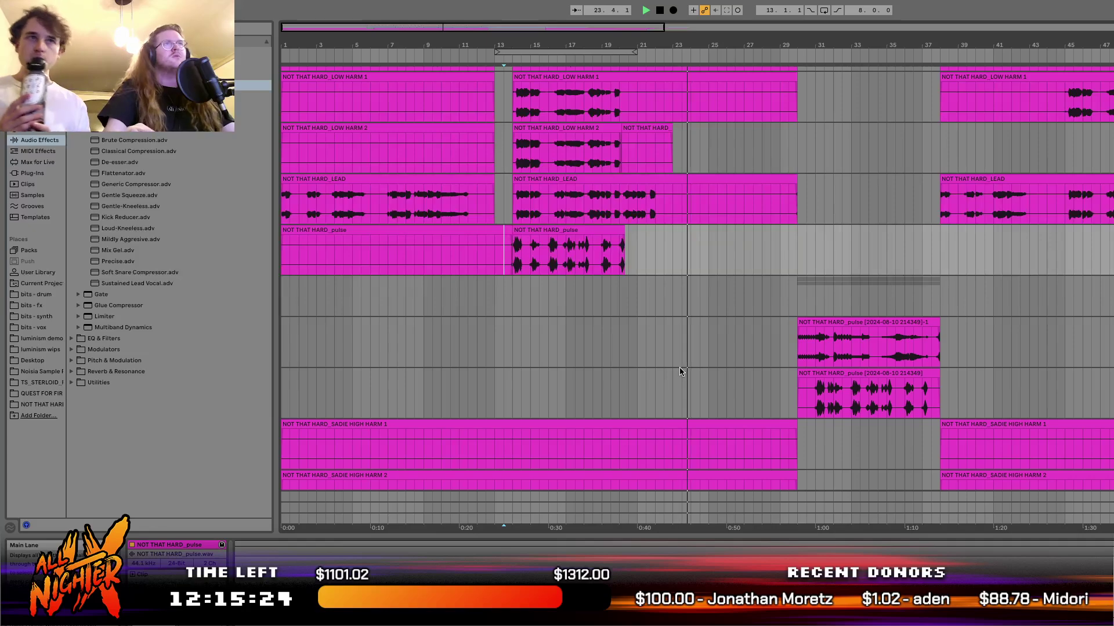
{"action": "scroll", "coordinate": [680, 371], "scroll_direction": "down", "scroll_amount": 15}
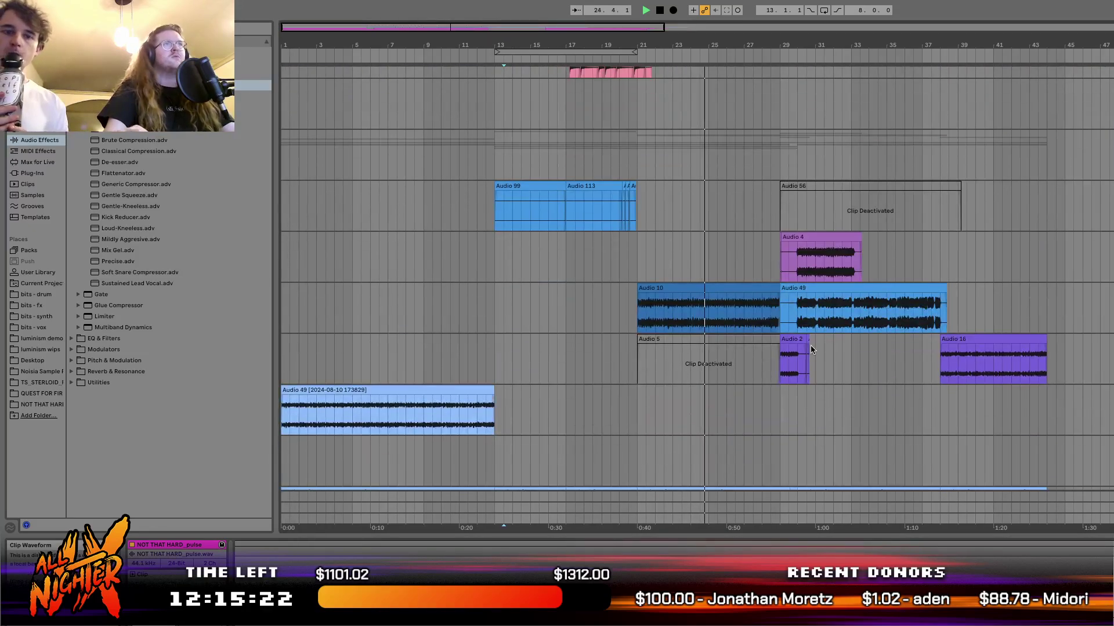
{"action": "scroll", "coordinate": [811, 350], "scroll_direction": "up", "scroll_amount": 3}
{"action": "scroll", "coordinate": [823, 331], "scroll_direction": "down", "scroll_amount": 6}
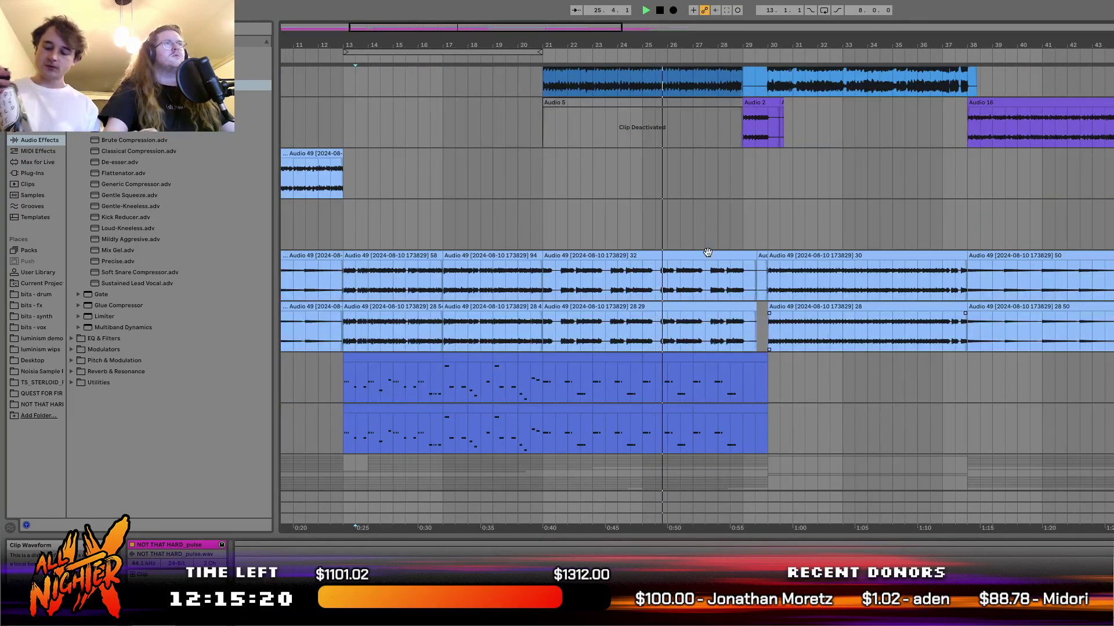
{"action": "scroll", "coordinate": [708, 252], "scroll_direction": "down", "scroll_amount": 3}
{"action": "scroll", "coordinate": [707, 251], "scroll_direction": "up", "scroll_amount": 5}
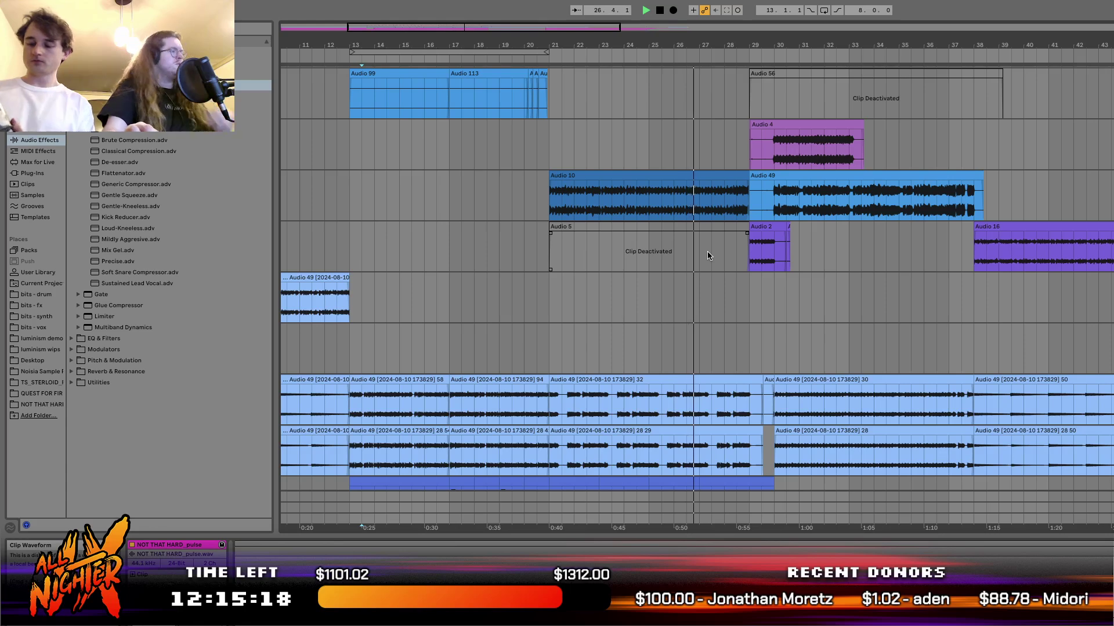
{"action": "scroll", "coordinate": [708, 252], "scroll_direction": "down", "scroll_amount": 5}
{"action": "scroll", "coordinate": [707, 252], "scroll_direction": "up", "scroll_amount": 4}
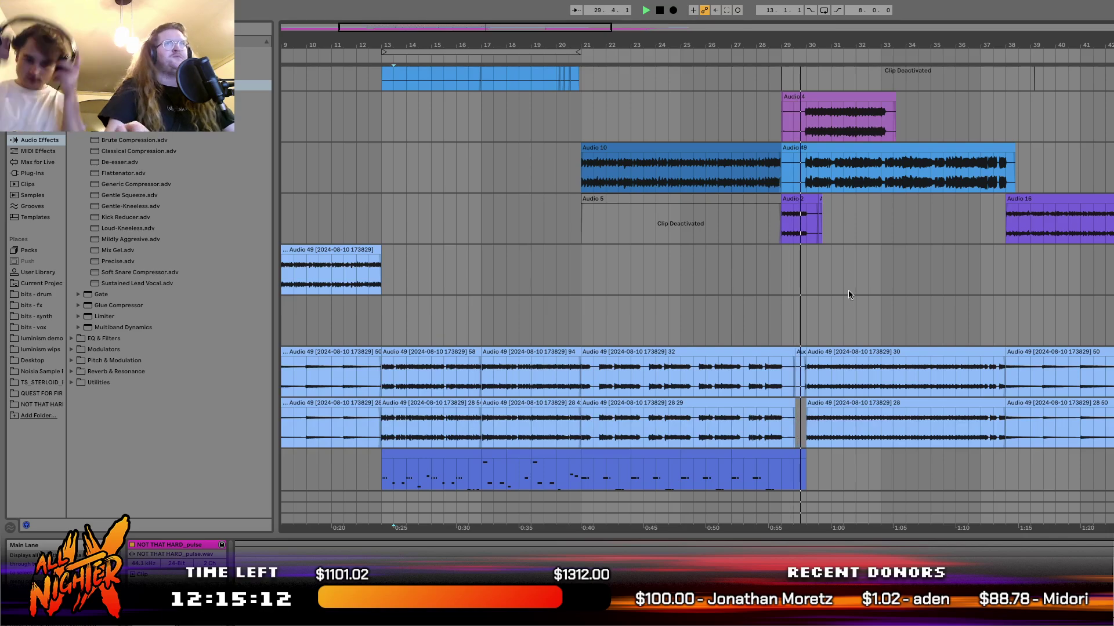
{"action": "scroll", "coordinate": [848, 290], "scroll_direction": "up", "scroll_amount": 3}
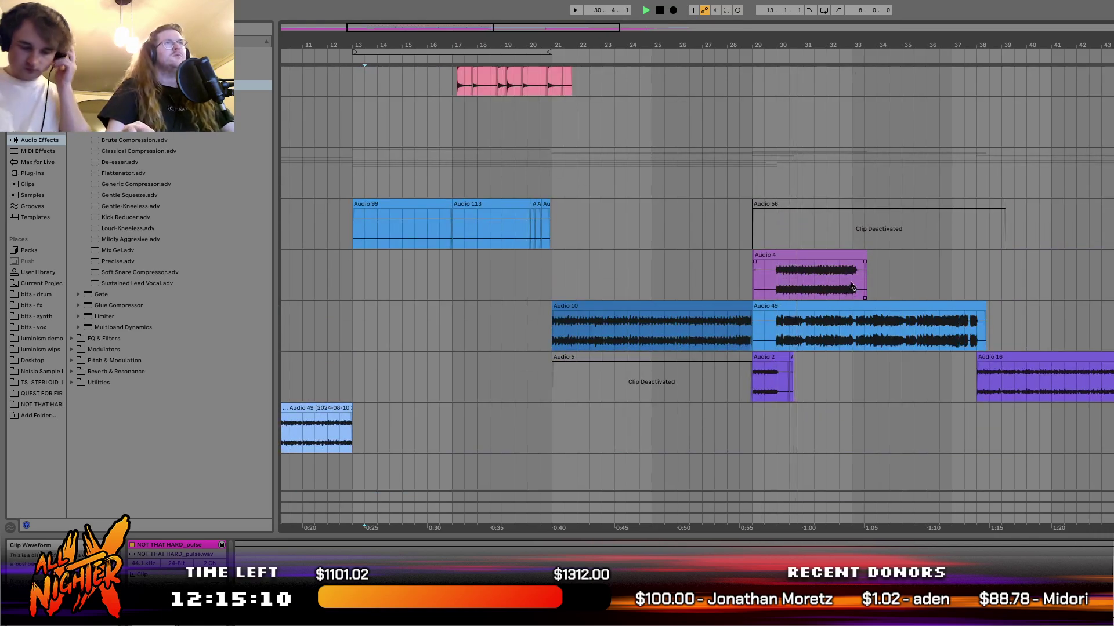
{"action": "scroll", "coordinate": [850, 284], "scroll_direction": "up", "scroll_amount": 10}
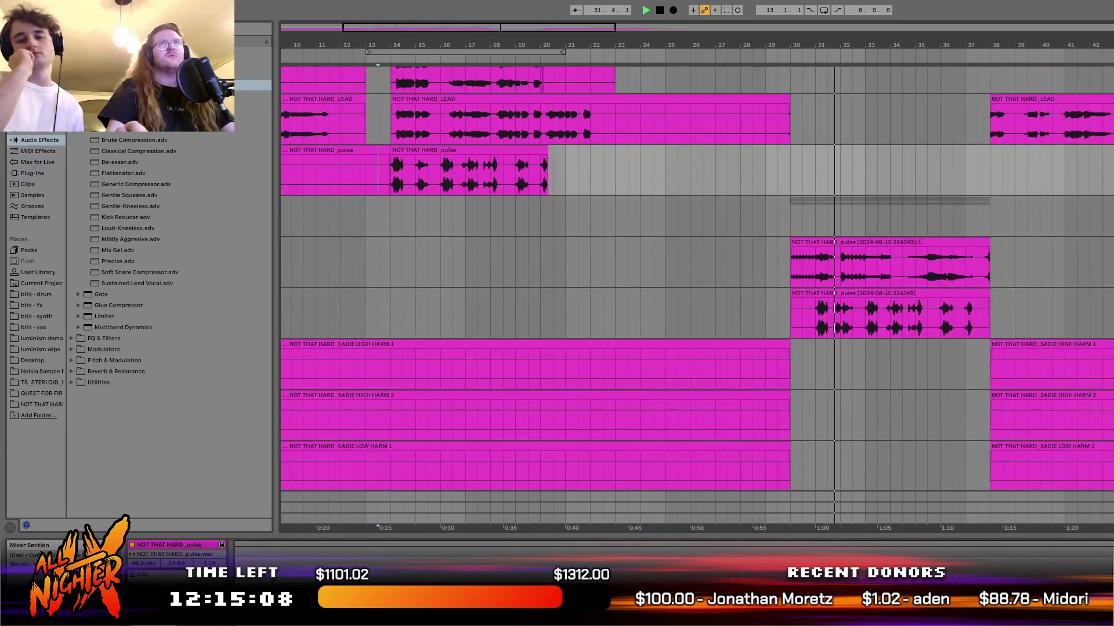
{"action": "scroll", "coordinate": [968, 276], "scroll_direction": "up", "scroll_amount": 5}
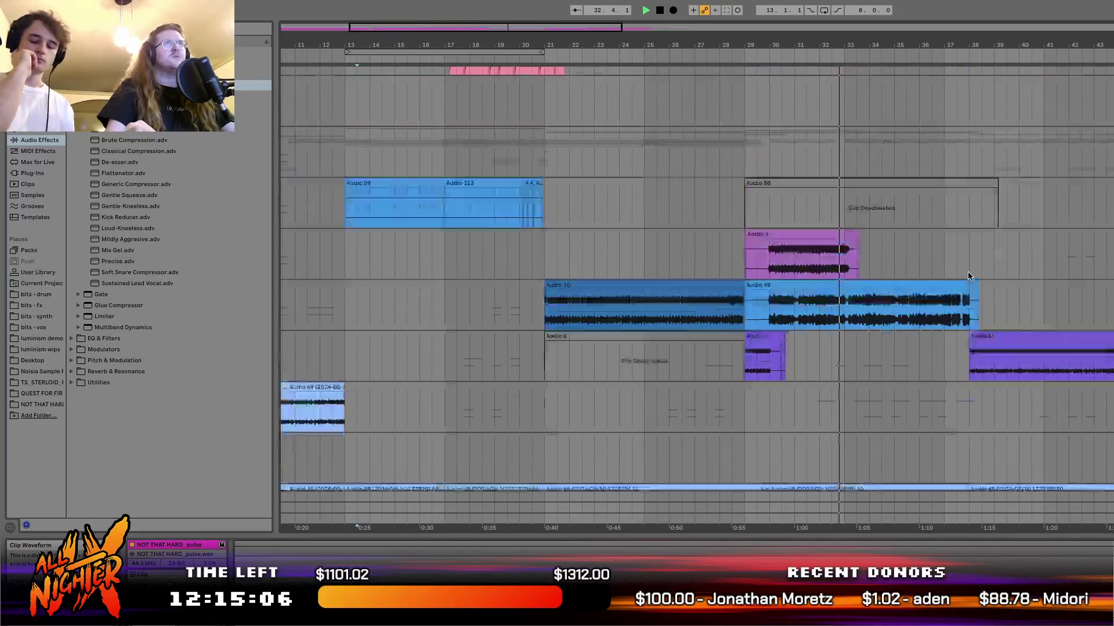
{"action": "scroll", "coordinate": [967, 276], "scroll_direction": "up", "scroll_amount": 3}
{"action": "scroll", "coordinate": [883, 370], "scroll_direction": "down", "scroll_amount": 3}
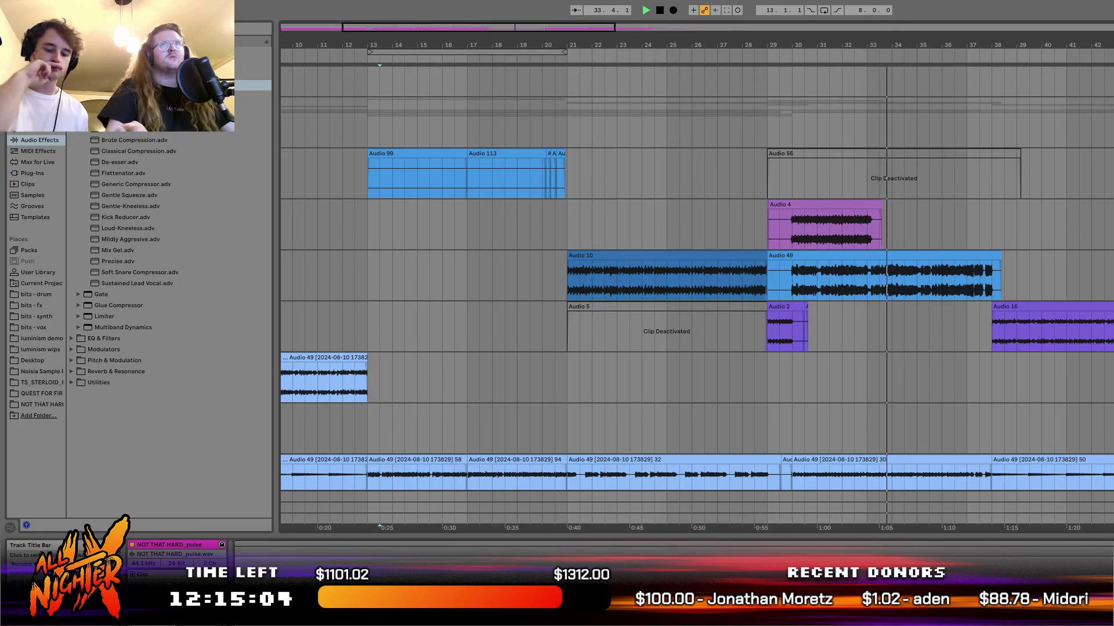
Add an audio track below the one holding Audio 10 and Audio 49, and move Audio 10 down onto it at bar 21.
{"action": "left_click", "coordinate": [569, 290]}
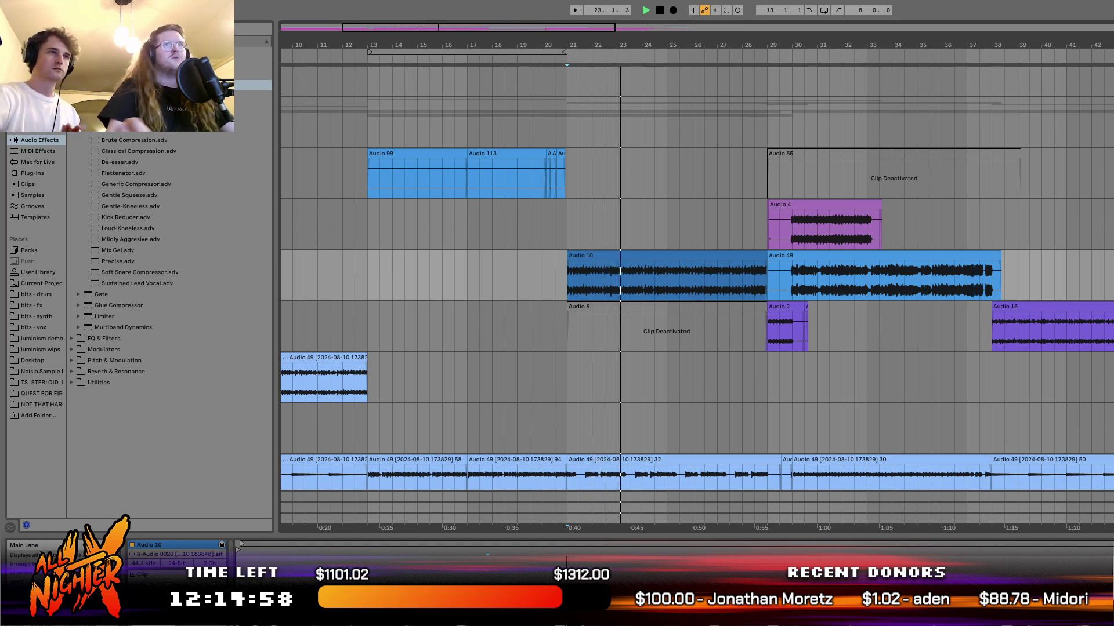
{"action": "key", "text": "ctrl+t"}
{"action": "left_click_drag", "start_coordinate": [718, 264], "coordinate": [718, 315]}
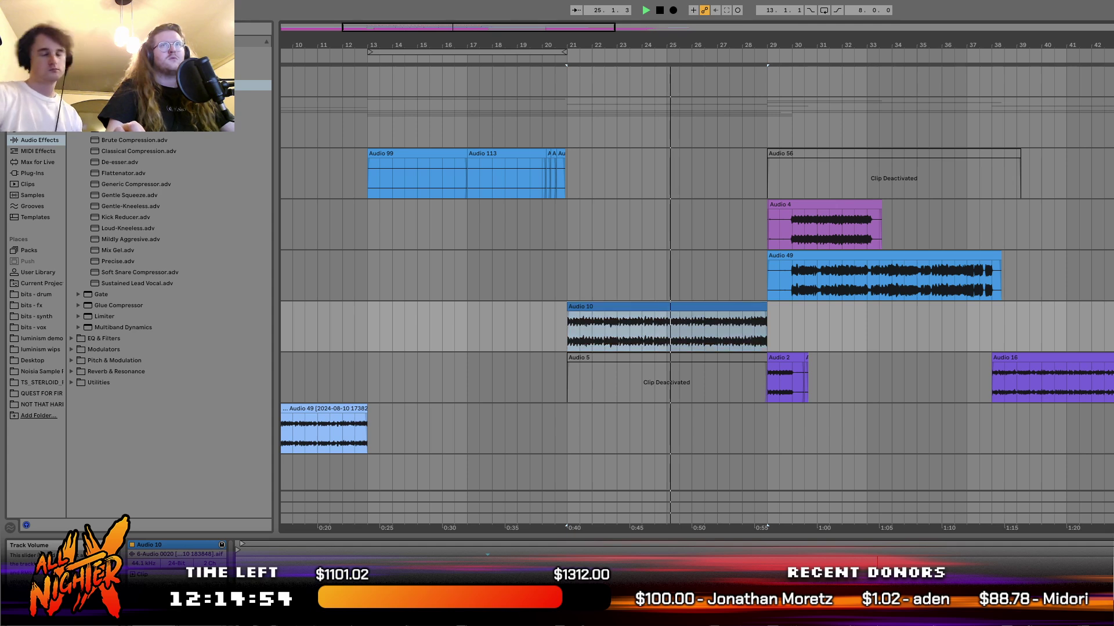
Play the arrangement from 29.3 to hear Audio 49 leading into the pulse section.
{"action": "left_click", "coordinate": [779, 275]}
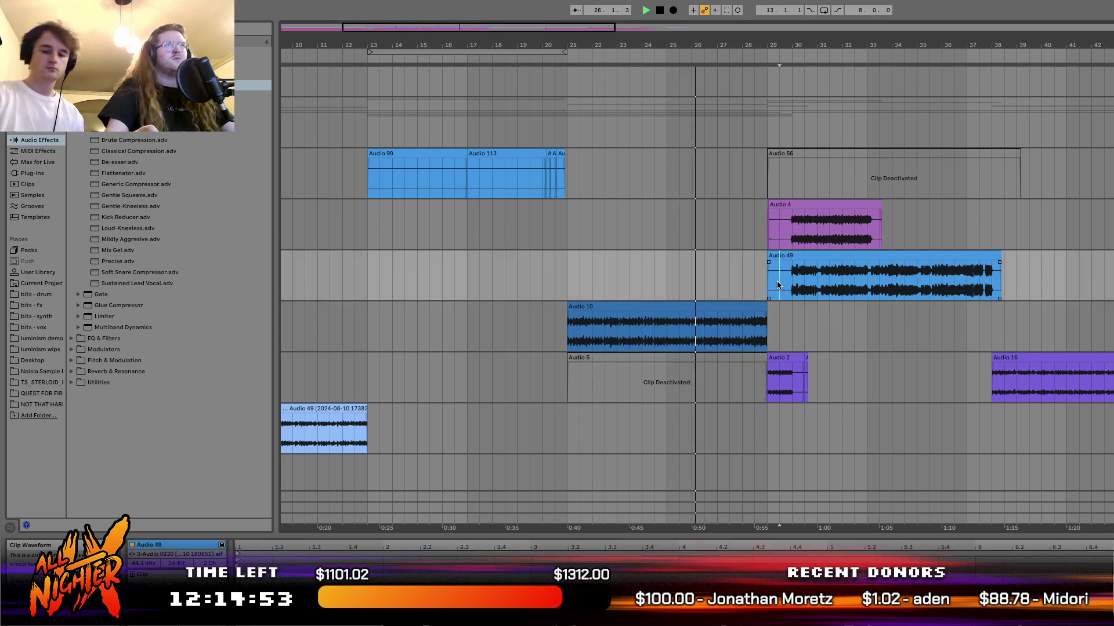
{"action": "left_click", "coordinate": [813, 255]}
{"action": "left_click", "coordinate": [783, 278]}
{"action": "key", "text": "space"}
{"action": "key", "text": "space"}
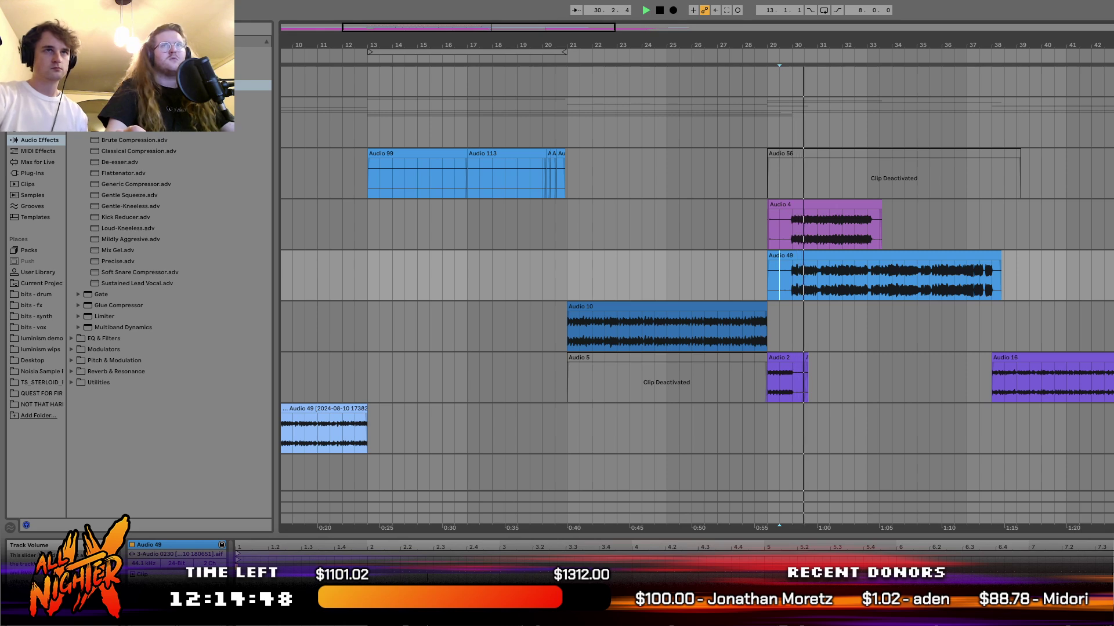
Examine how the pulse, drum and synth tracks line up across bars 30 to 38 during playback.
{"action": "scroll", "coordinate": [919, 428], "scroll_direction": "down", "scroll_amount": 10}
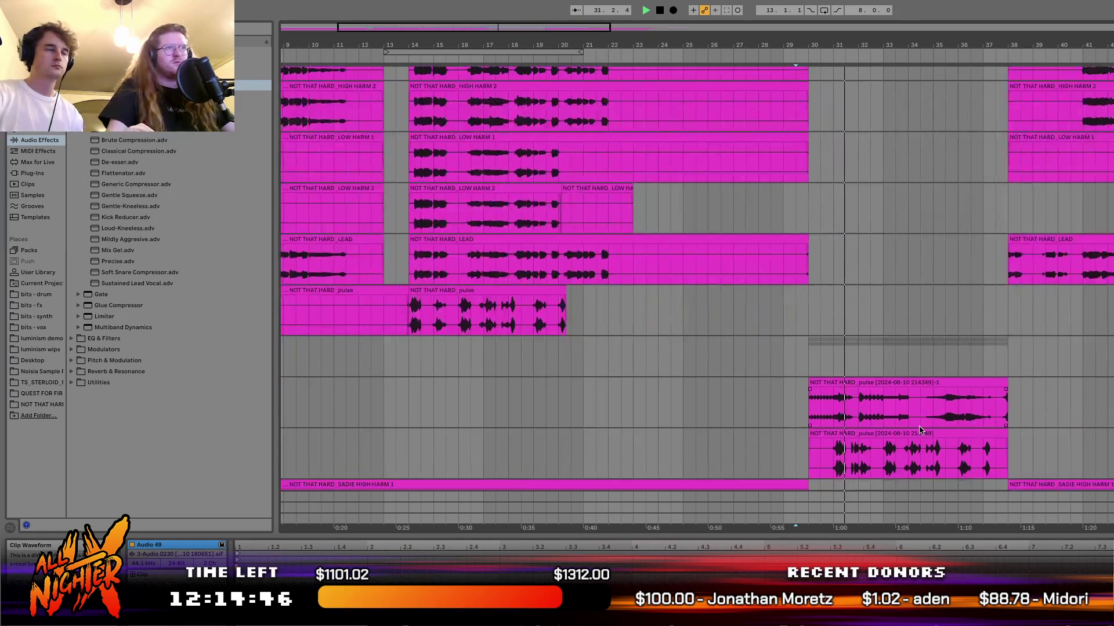
{"action": "scroll", "coordinate": [920, 428], "scroll_direction": "down", "scroll_amount": 3}
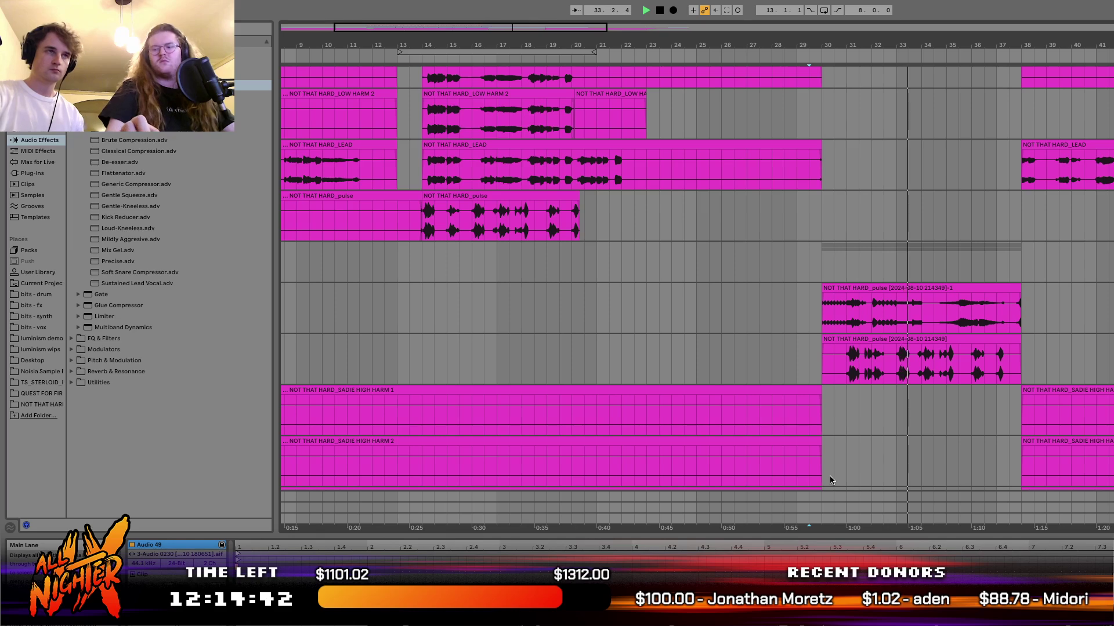
{"action": "scroll", "coordinate": [828, 470], "scroll_direction": "up", "scroll_amount": 2}
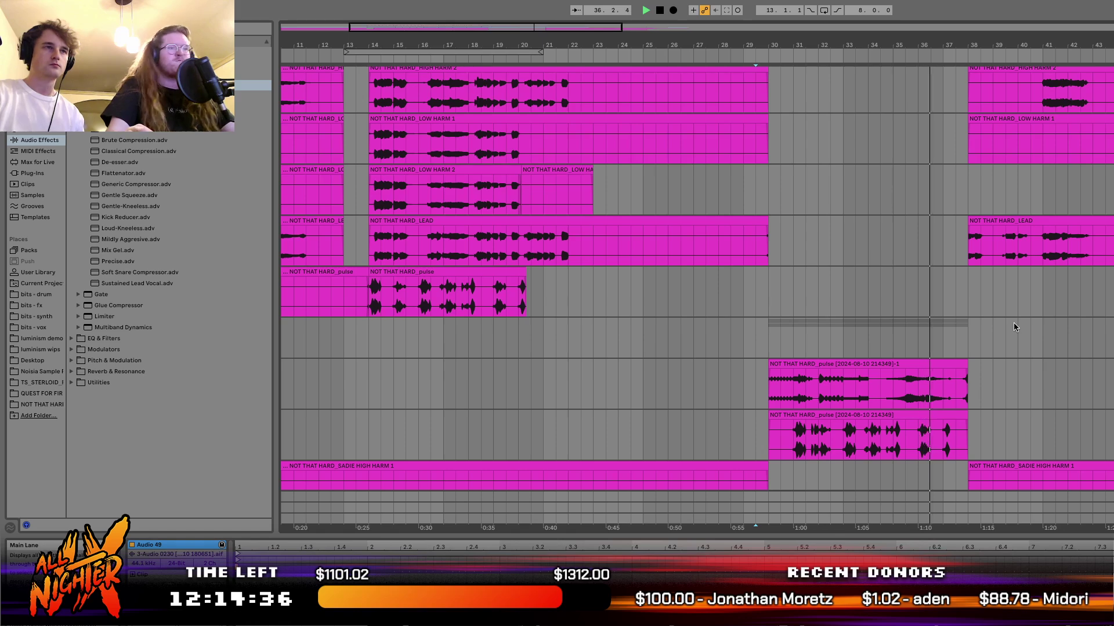
{"action": "scroll", "coordinate": [994, 333], "scroll_direction": "up", "scroll_amount": 10}
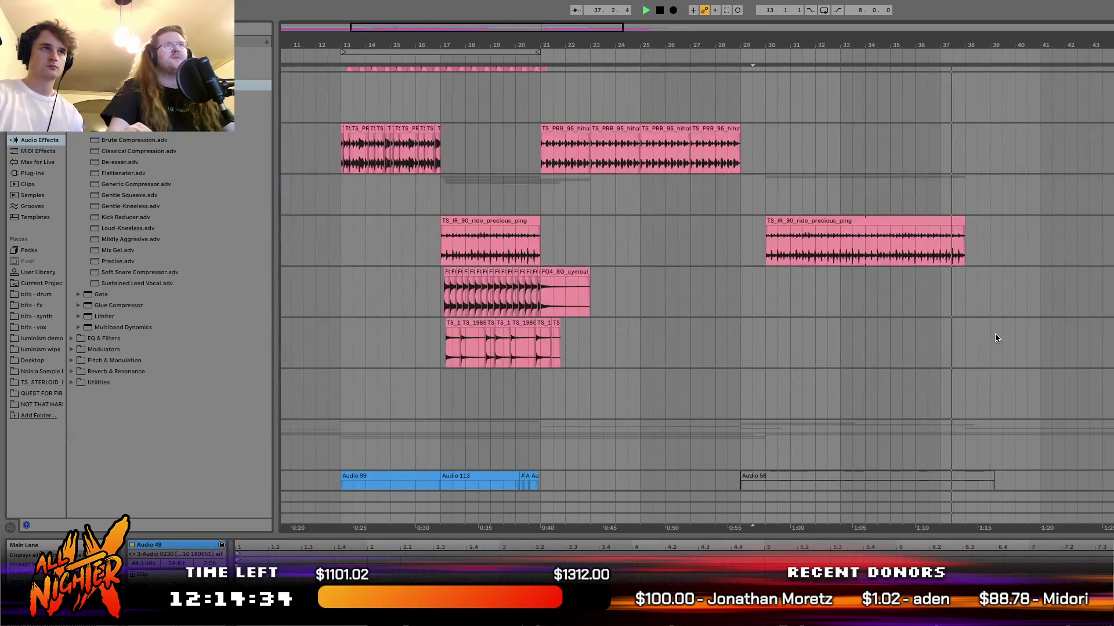
{"action": "scroll", "coordinate": [767, 384], "scroll_direction": "up", "scroll_amount": 5}
{"action": "scroll", "coordinate": [767, 384], "scroll_direction": "down", "scroll_amount": 5}
{"action": "scroll", "coordinate": [883, 365], "scroll_direction": "down", "scroll_amount": 10}
{"action": "scroll", "coordinate": [883, 365], "scroll_direction": "left", "scroll_amount": 3}
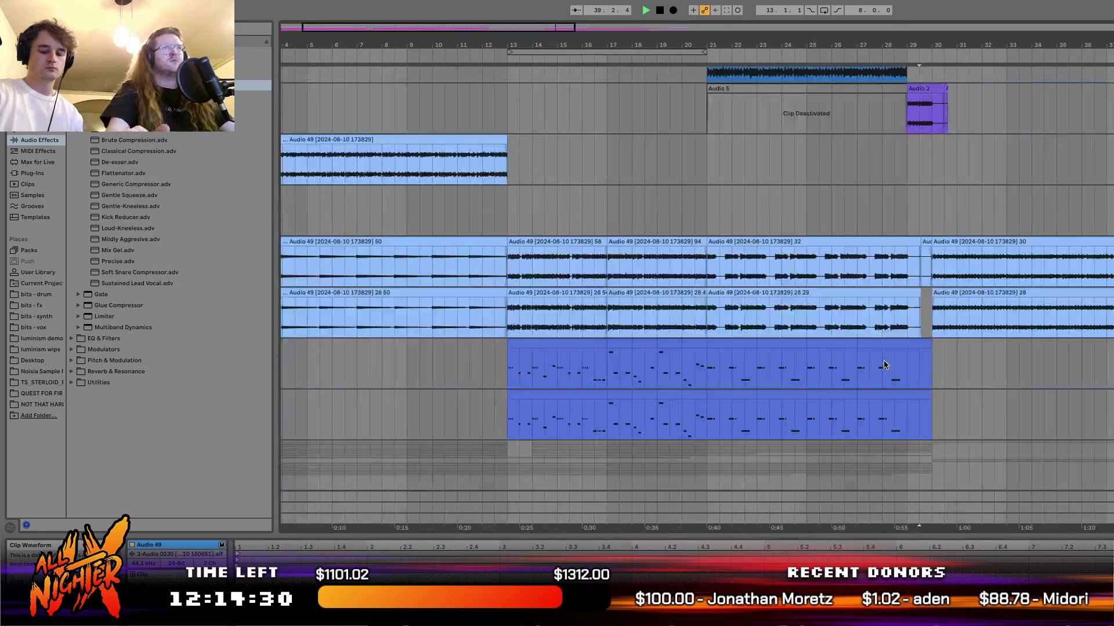
Split the clips on the six HARM and STAG vocal tracks below the pulse tracks at bar 49.
{"action": "scroll", "coordinate": [884, 364], "scroll_direction": "up", "scroll_amount": 10}
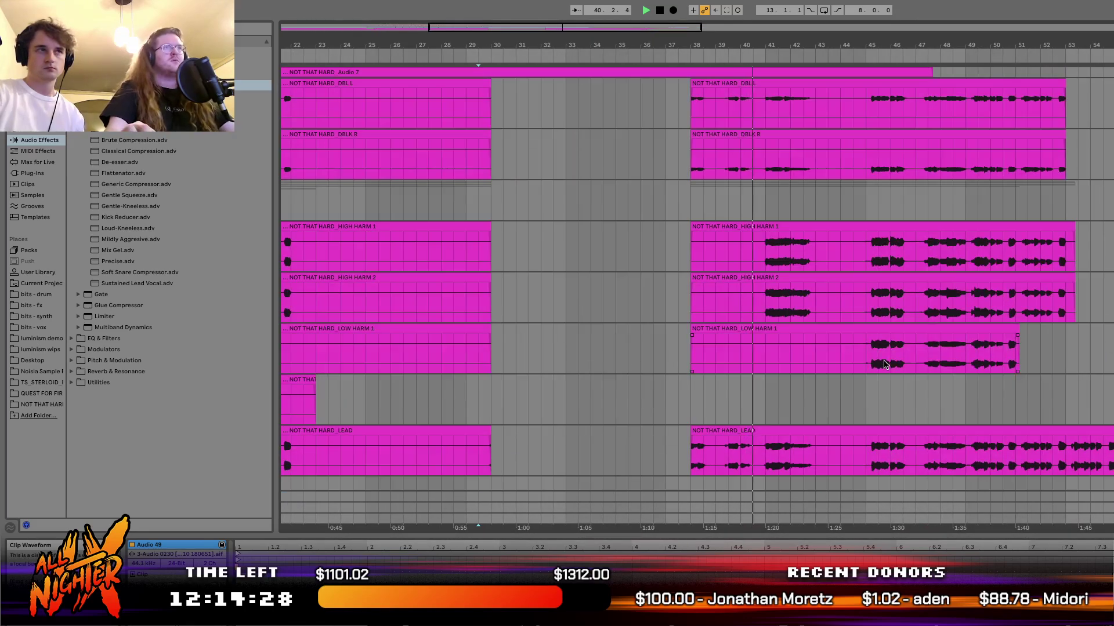
{"action": "scroll", "coordinate": [884, 364], "scroll_direction": "down", "scroll_amount": 10}
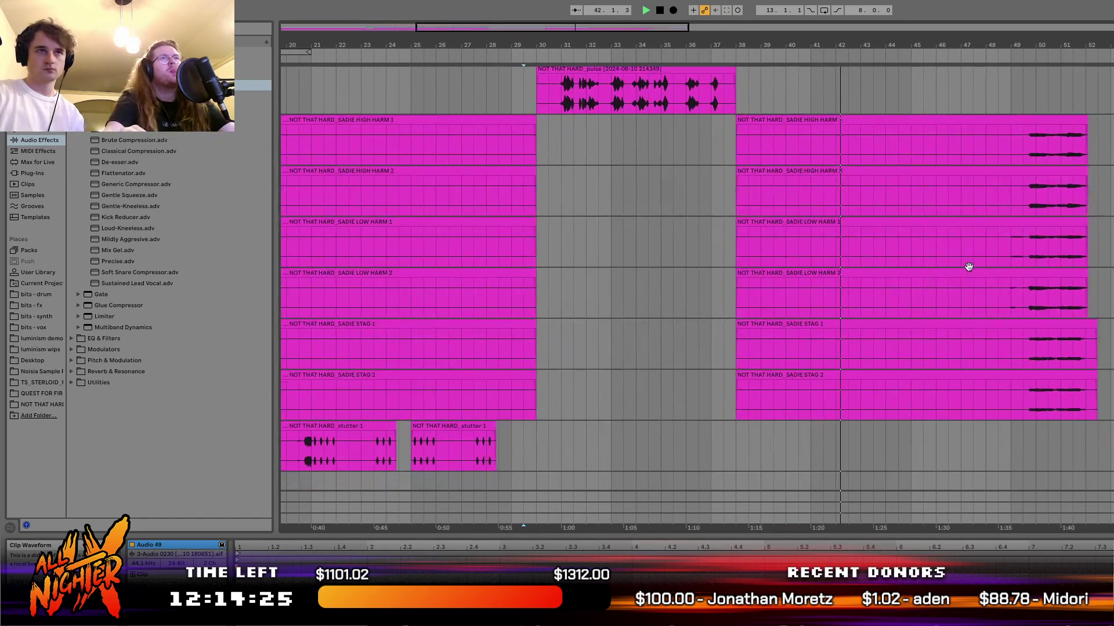
{"action": "left_click_drag", "start_coordinate": [1009, 152], "coordinate": [1008, 374]}
{"action": "key", "text": "ctrl+e"}
{"action": "left_click", "coordinate": [1029, 370]}
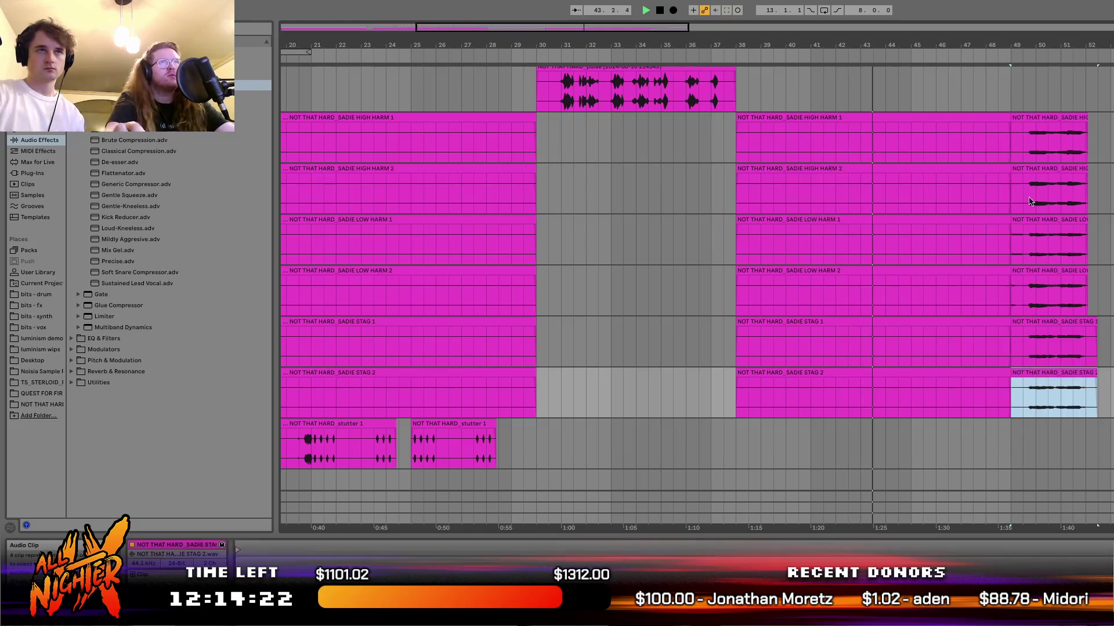
Stop playback and move the six split harmony and stag phrases from bar 49 back to 41.3.
{"action": "left_click", "coordinate": [1021, 113], "text": "shift"}
{"action": "key", "text": "space"}
{"action": "left_click_drag", "start_coordinate": [1037, 119], "coordinate": [852, 124]}
Try the six harmony and stag phrases earlier at 40.2 and play them against the lead vocal.
{"action": "scroll", "coordinate": [852, 125], "scroll_direction": "up", "scroll_amount": 5}
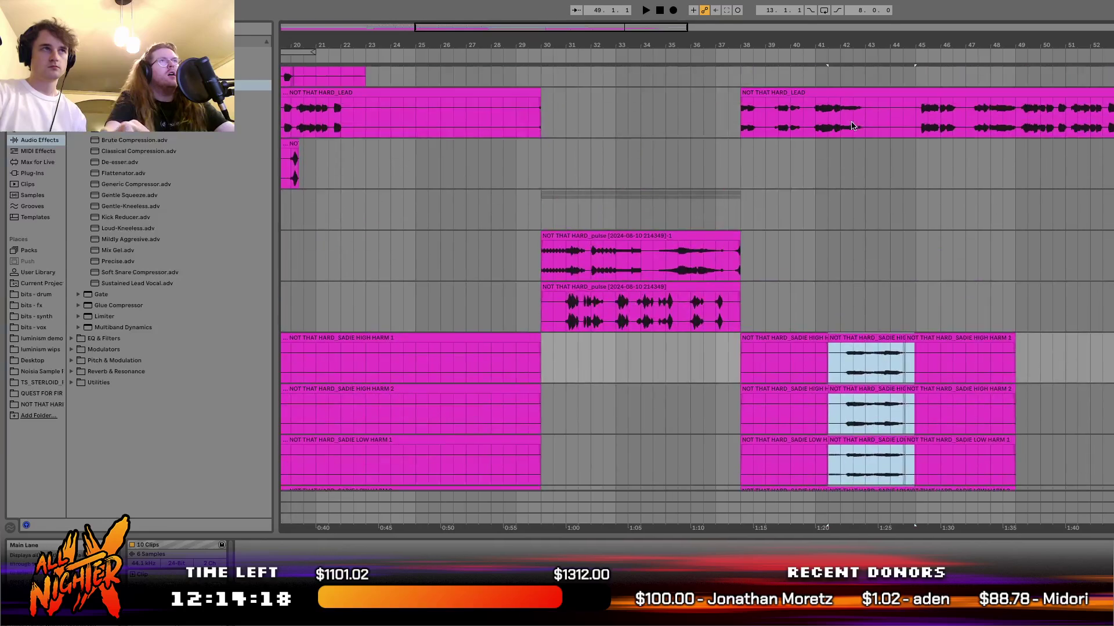
{"action": "scroll", "coordinate": [821, 254], "scroll_direction": "up", "scroll_amount": 5}
{"action": "left_click_drag", "start_coordinate": [1003, 353], "coordinate": [863, 352]}
{"action": "key", "text": "space"}
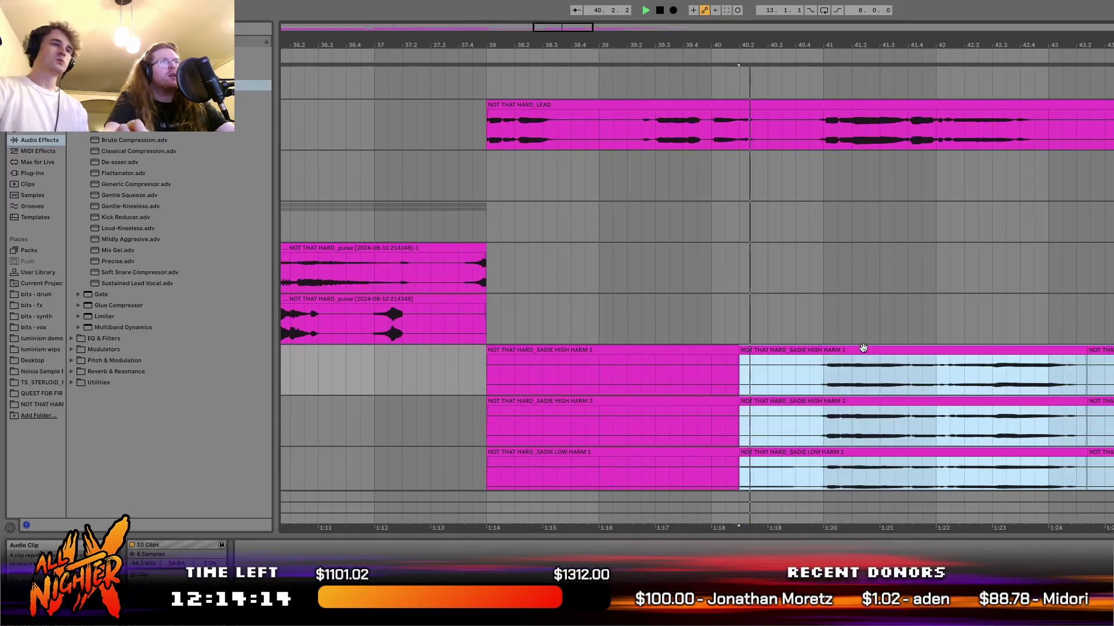
{"action": "scroll", "coordinate": [863, 352], "scroll_direction": "down", "scroll_amount": 5}
{"action": "scroll", "coordinate": [863, 352], "scroll_direction": "up", "scroll_amount": 3}
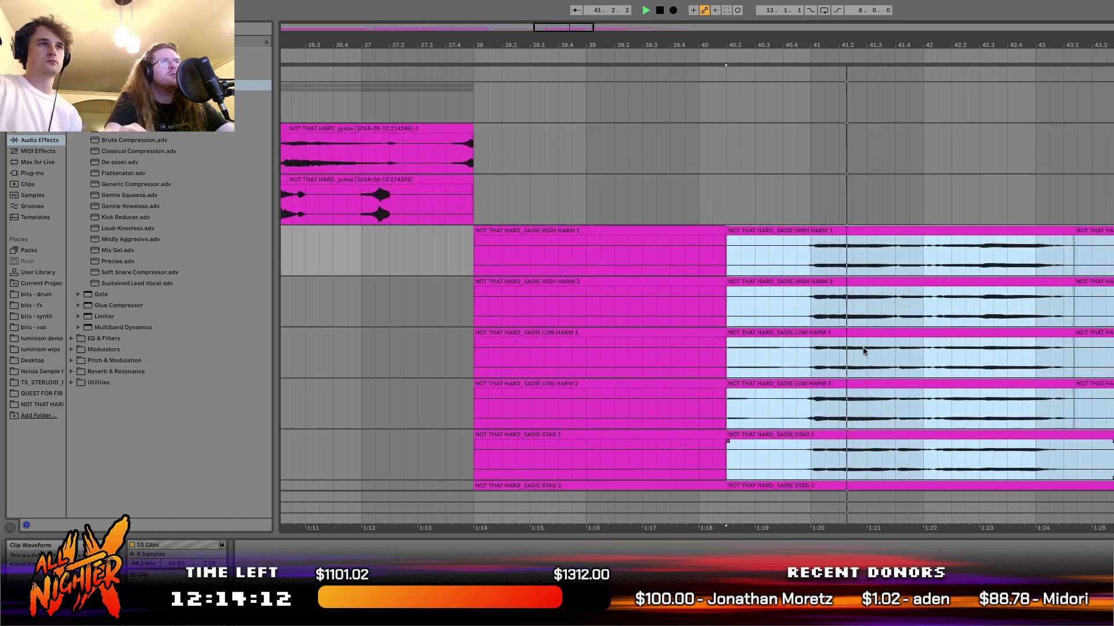
Try deleting the remaining harmony and stag clips from 44.3 onward, and undo that together with the phrases' move to 40.2.
{"action": "left_click", "coordinate": [934, 197]}
{"action": "key", "text": "minus"}
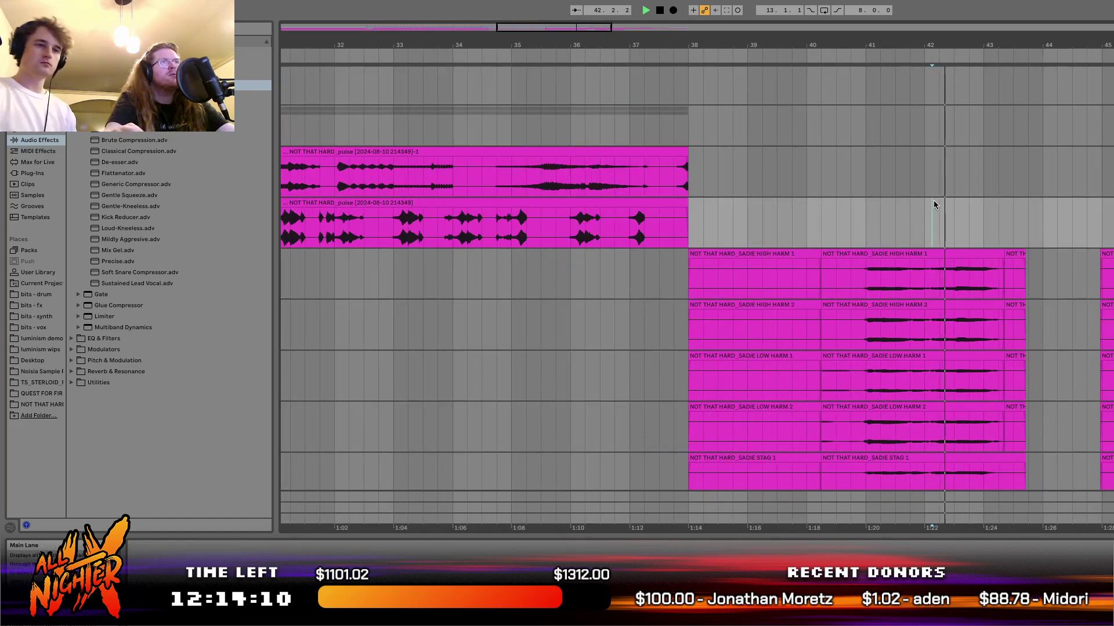
{"action": "scroll", "coordinate": [934, 200], "scroll_direction": "down", "scroll_amount": 4}
{"action": "scroll", "coordinate": [930, 174], "scroll_direction": "right", "scroll_amount": 3}
{"action": "left_click_drag", "start_coordinate": [931, 152], "coordinate": [1111, 400]}
{"action": "scroll", "coordinate": [696, 276], "scroll_direction": "right", "scroll_amount": 1}
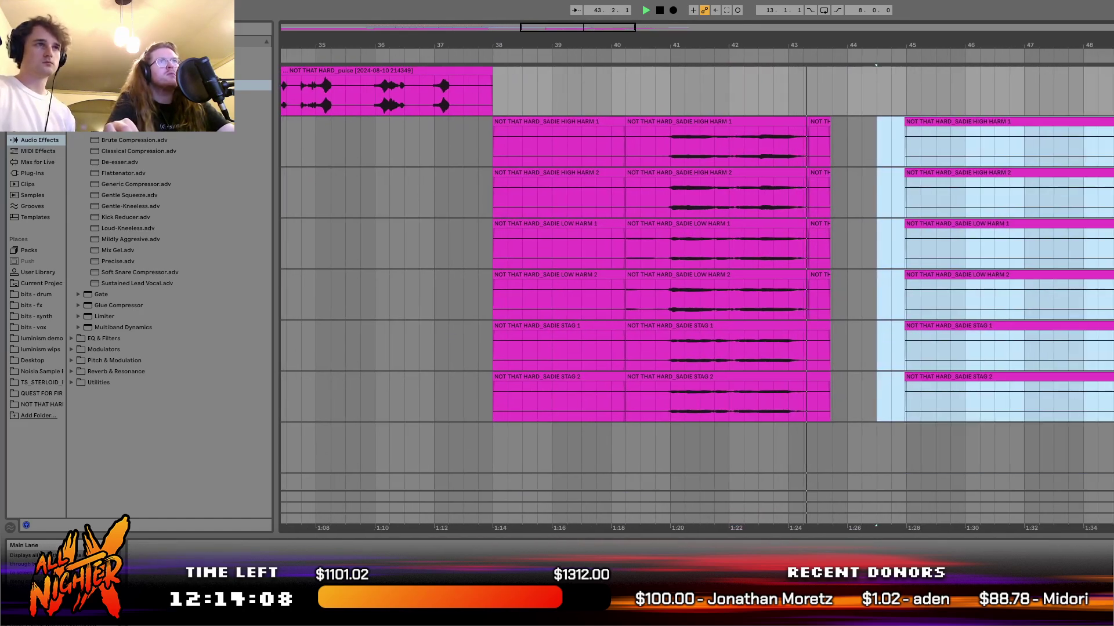
{"action": "key", "text": "Delete"}
{"action": "key", "text": "space"}
{"action": "key", "text": "ctrl+z"}
{"action": "key", "text": "ctrl+z"}
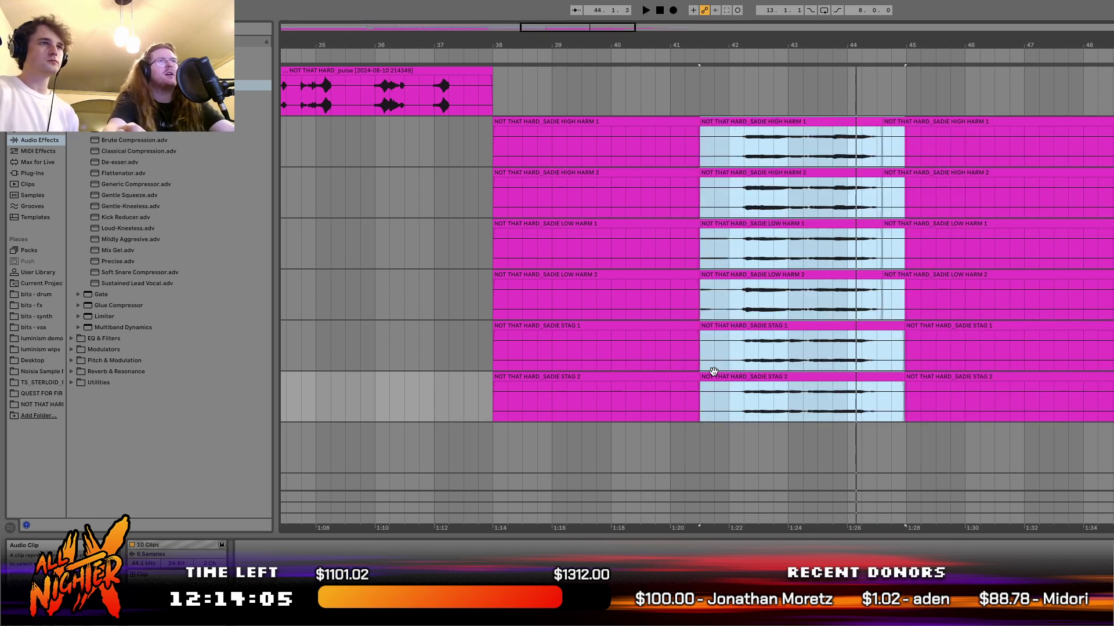
Play from 41.3 to hear how the harmony and stag phrases sit against the lead vocal.
{"action": "left_click", "coordinate": [696, 260]}
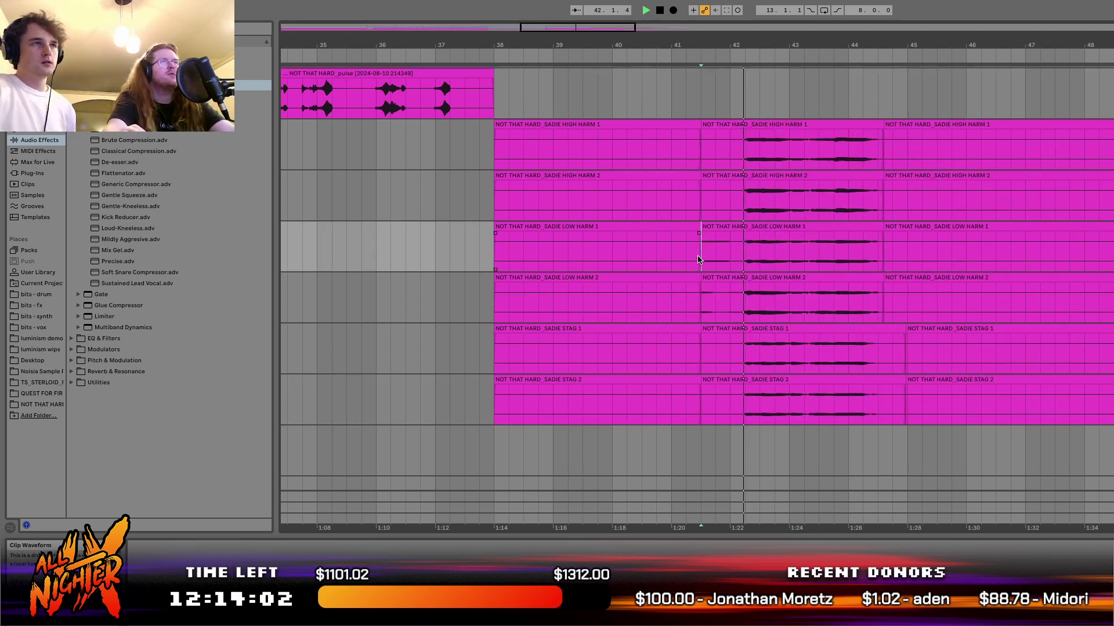
{"action": "scroll", "coordinate": [698, 260], "scroll_direction": "up", "scroll_amount": 5}
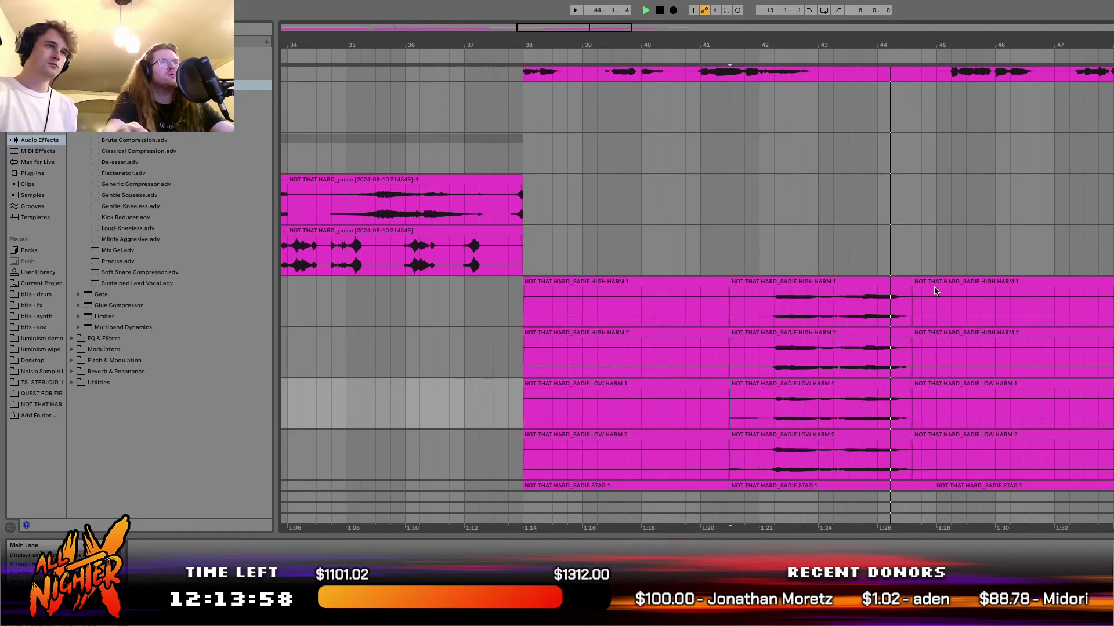
{"action": "scroll", "coordinate": [974, 308], "scroll_direction": "down", "scroll_amount": 5}
Select the sung phrases on all six harmony and stag tracks, move them to 40.4 and play the result.
{"action": "left_click_drag", "start_coordinate": [750, 171], "coordinate": [892, 400]}
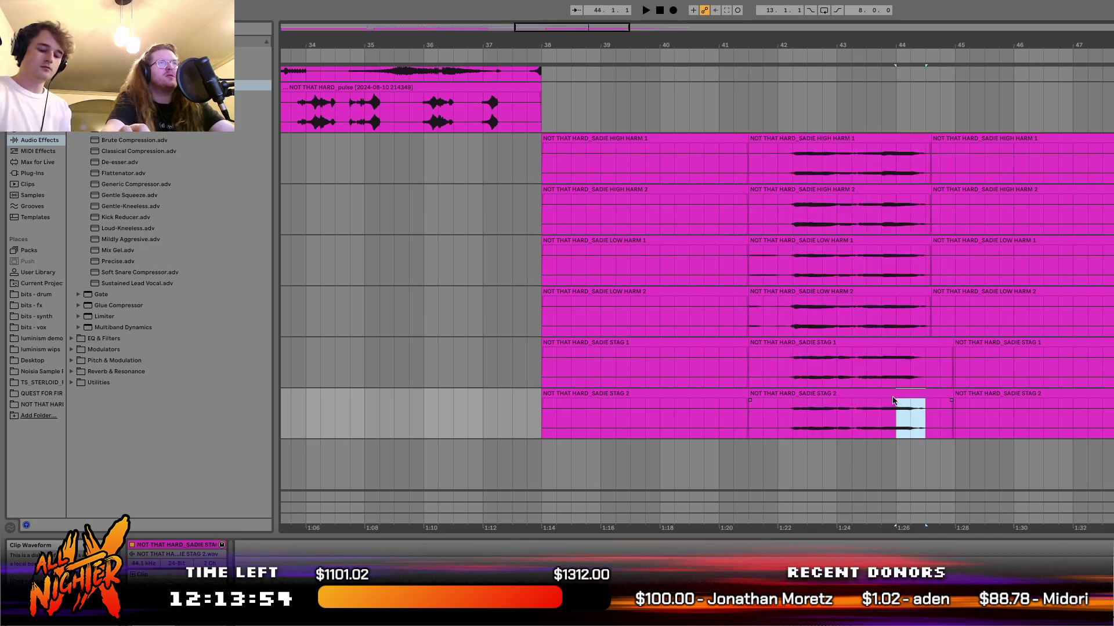
{"action": "left_click_drag", "start_coordinate": [749, 171], "coordinate": [876, 403]}
{"action": "key", "text": "space"}
{"action": "scroll", "coordinate": [876, 400], "scroll_direction": "up", "scroll_amount": 5}
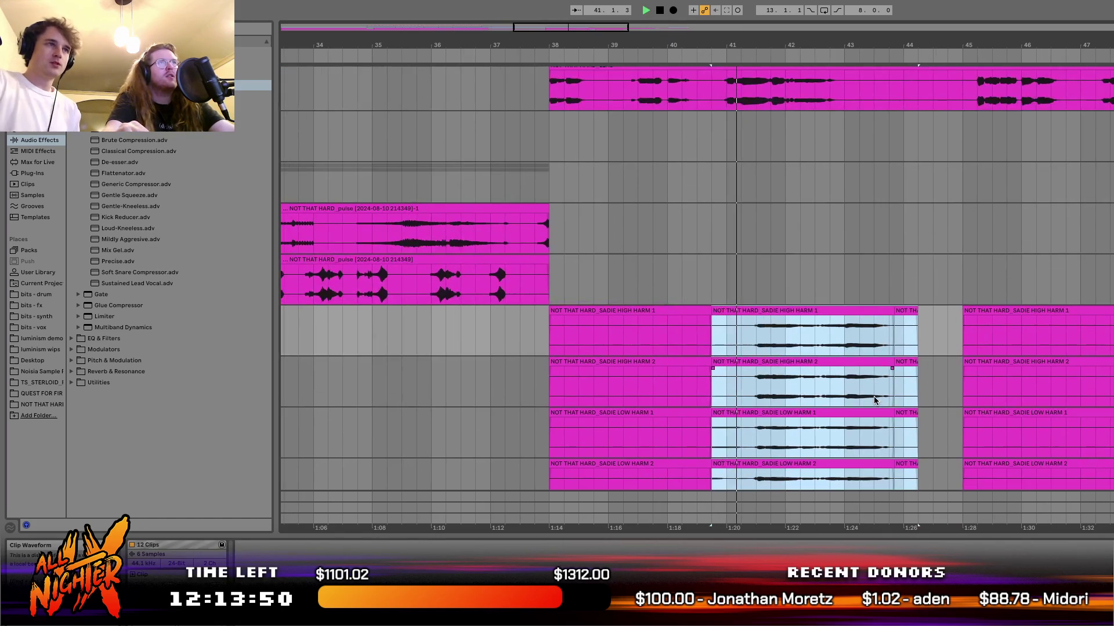
Shift the six selected harmony and stag phrases so they start at bar 41, and listen to the new placement.
{"action": "scroll", "coordinate": [878, 395], "scroll_direction": "up", "scroll_amount": 2}
{"action": "scroll", "coordinate": [877, 396], "scroll_direction": "up", "scroll_amount": 3}
{"action": "left_click_drag", "start_coordinate": [895, 313], "coordinate": [941, 313]}
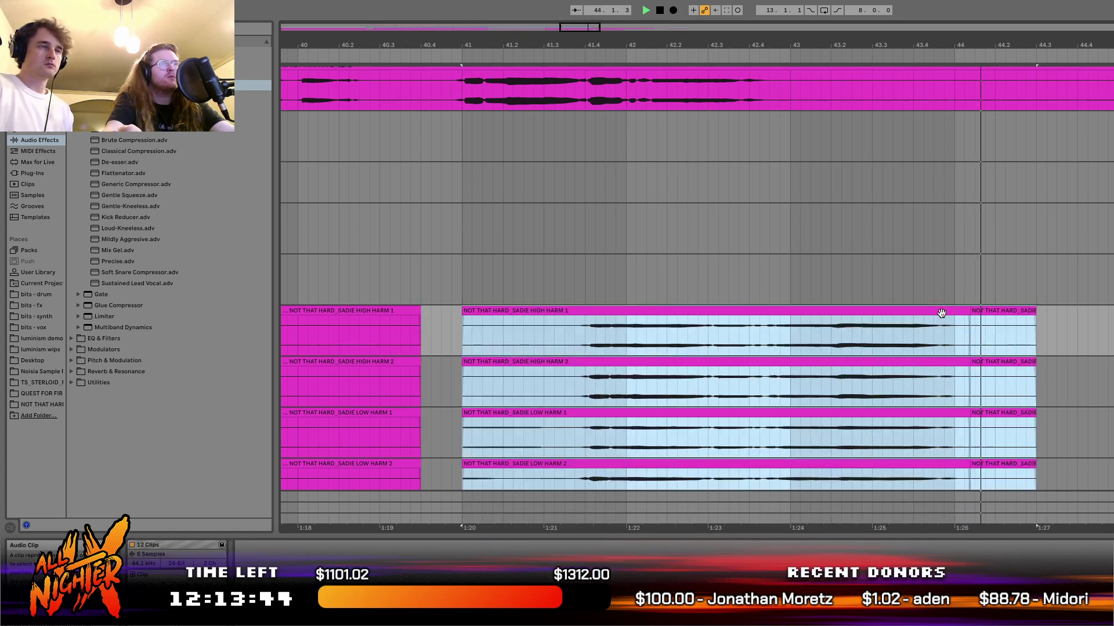
{"action": "left_click", "coordinate": [673, 325]}
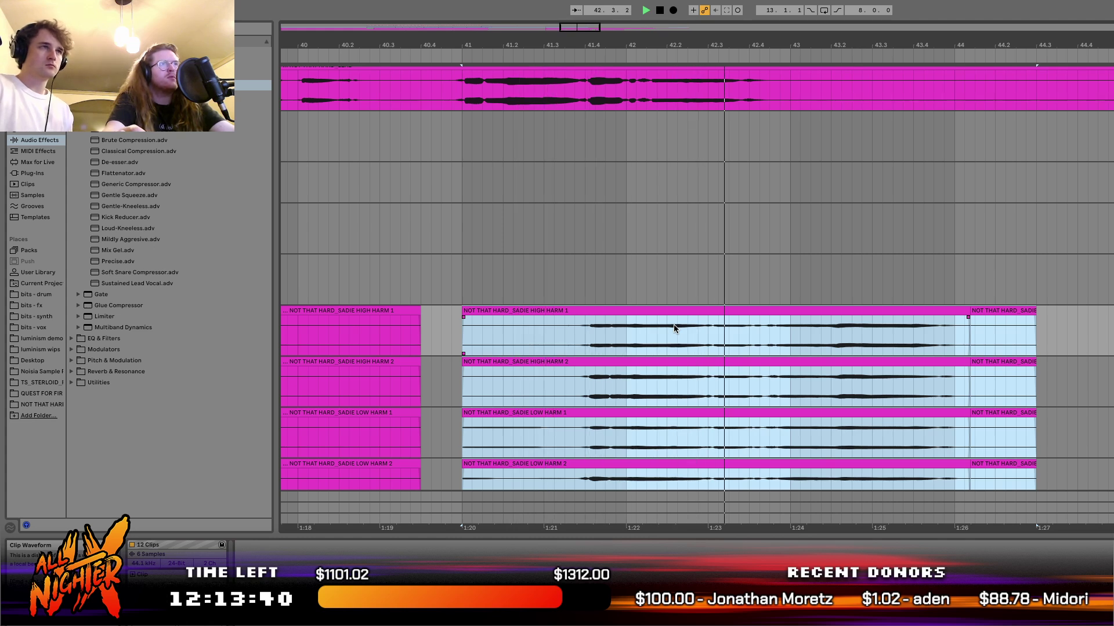
{"action": "scroll", "coordinate": [673, 326], "scroll_direction": "left", "scroll_amount": 4}
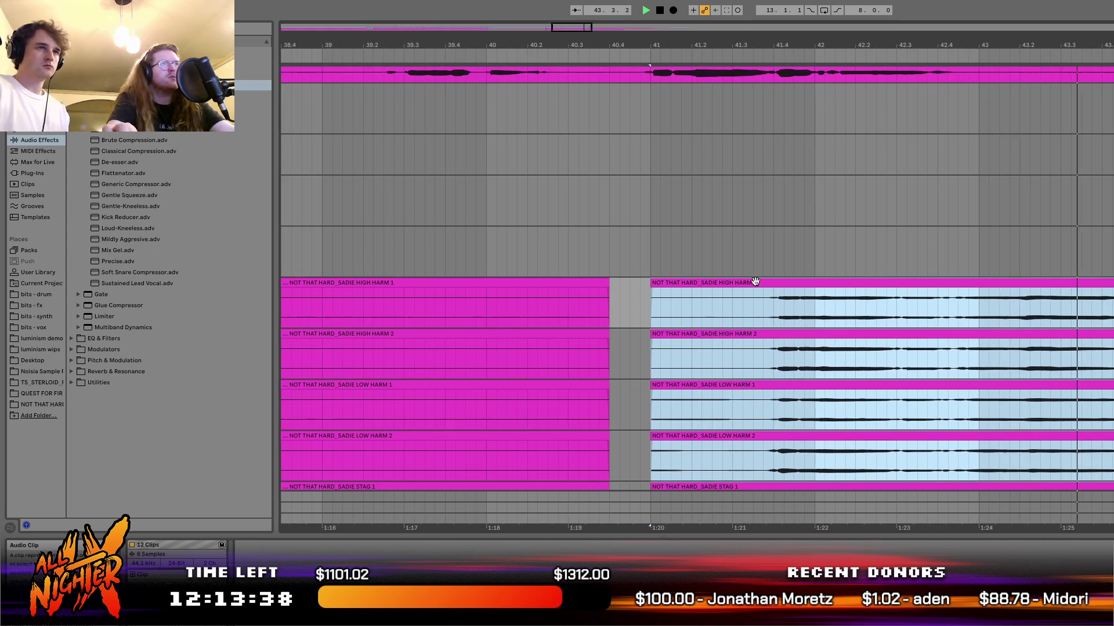
{"action": "key", "text": "space"}
Try moving the six harmony and stag phrases from bar 41 to 40.2 and start playback.
{"action": "scroll", "coordinate": [753, 283], "scroll_direction": "down", "scroll_amount": 4}
{"action": "scroll", "coordinate": [754, 282], "scroll_direction": "left", "scroll_amount": 1}
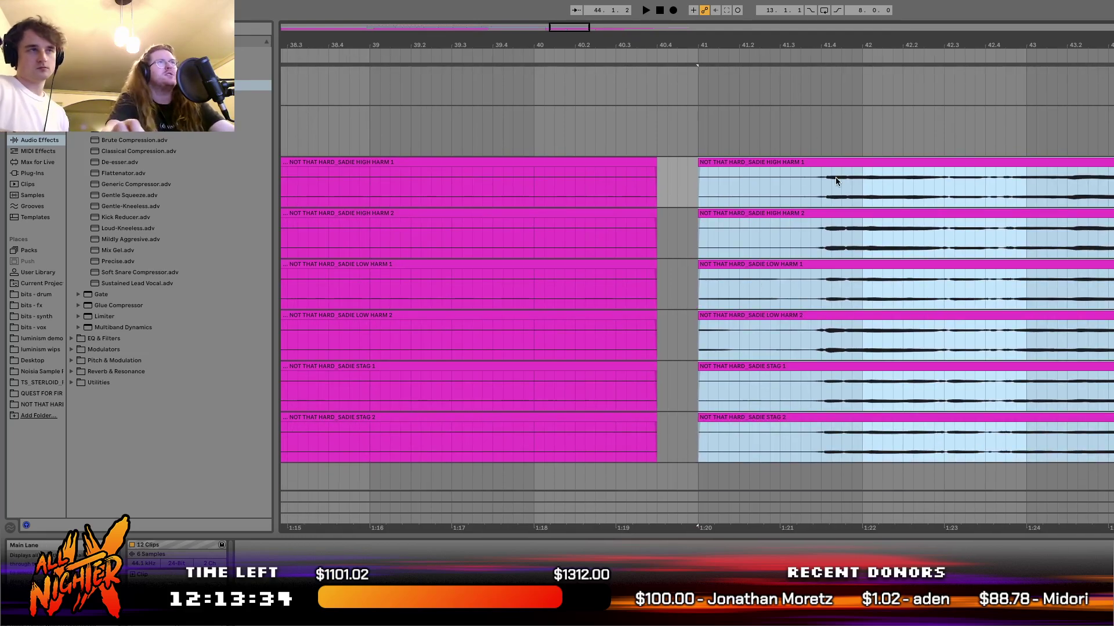
{"action": "scroll", "coordinate": [835, 180], "scroll_direction": "up", "scroll_amount": 3}
{"action": "scroll", "coordinate": [835, 180], "scroll_direction": "left", "scroll_amount": 1}
{"action": "left_click_drag", "start_coordinate": [837, 266], "coordinate": [726, 273]}
{"action": "scroll", "coordinate": [727, 274], "scroll_direction": "up", "scroll_amount": 4}
{"action": "key", "text": "space"}
Examine how the harmony and stag phrases at 40.2 line up with the lead vocal during playback.
{"action": "scroll", "coordinate": [725, 272], "scroll_direction": "down", "scroll_amount": 2}
{"action": "scroll", "coordinate": [725, 274], "scroll_direction": "down", "scroll_amount": 3}
{"action": "scroll", "coordinate": [725, 273], "scroll_direction": "left", "scroll_amount": 1}
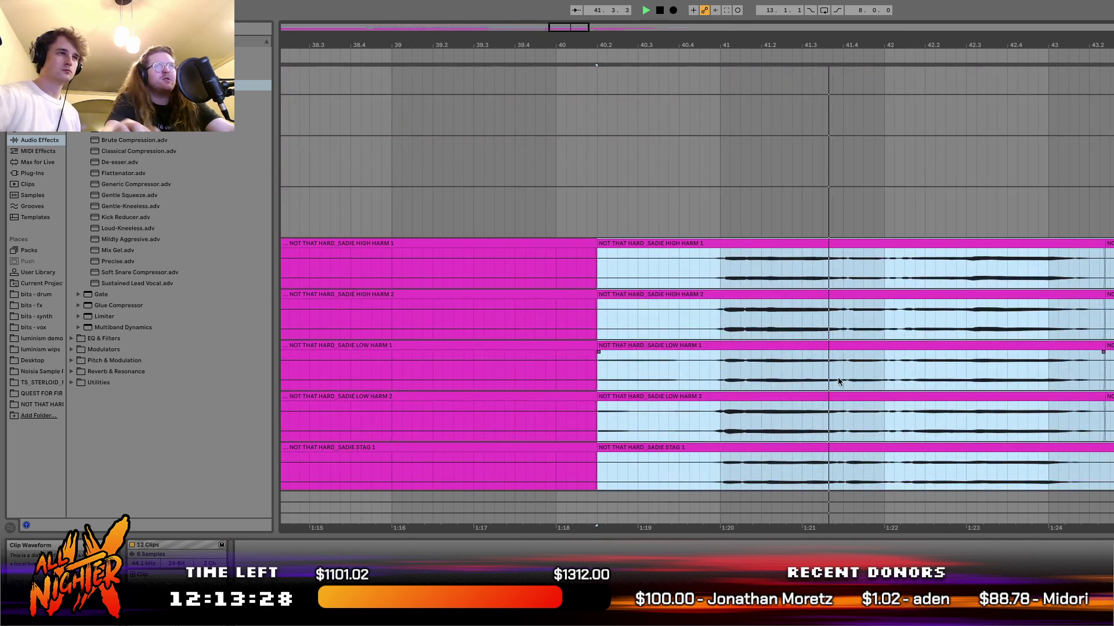
{"action": "scroll", "coordinate": [1047, 259], "scroll_direction": "up", "scroll_amount": 4}
{"action": "scroll", "coordinate": [1048, 259], "scroll_direction": "right", "scroll_amount": 1}
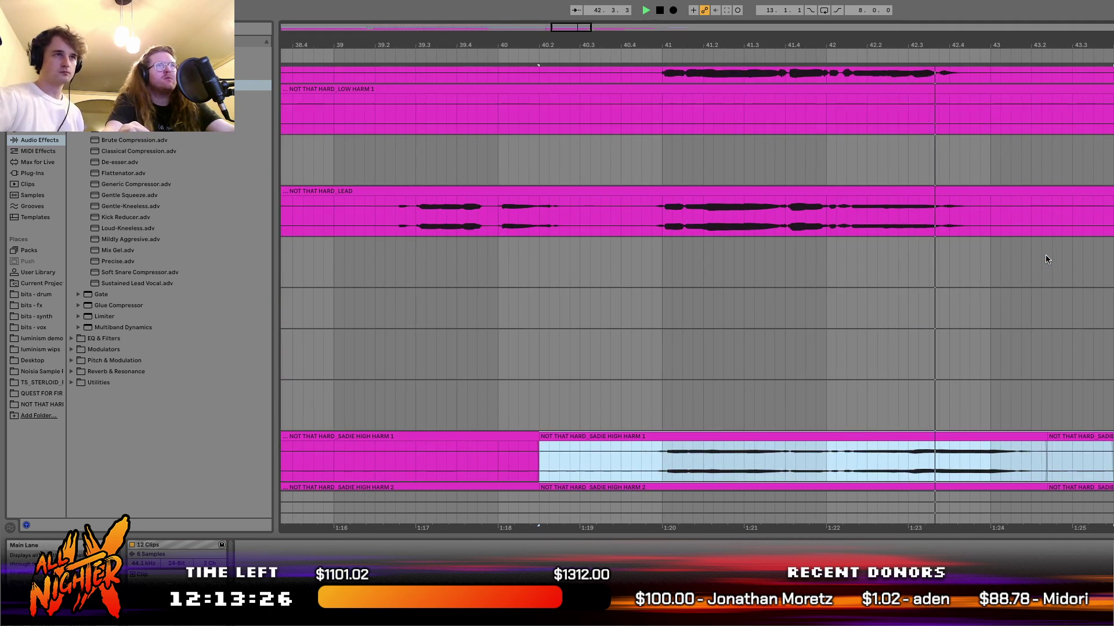
{"action": "scroll", "coordinate": [1047, 259], "scroll_direction": "down", "scroll_amount": 6}
{"action": "scroll", "coordinate": [1046, 259], "scroll_direction": "left", "scroll_amount": 1}
{"action": "key", "text": "space"}
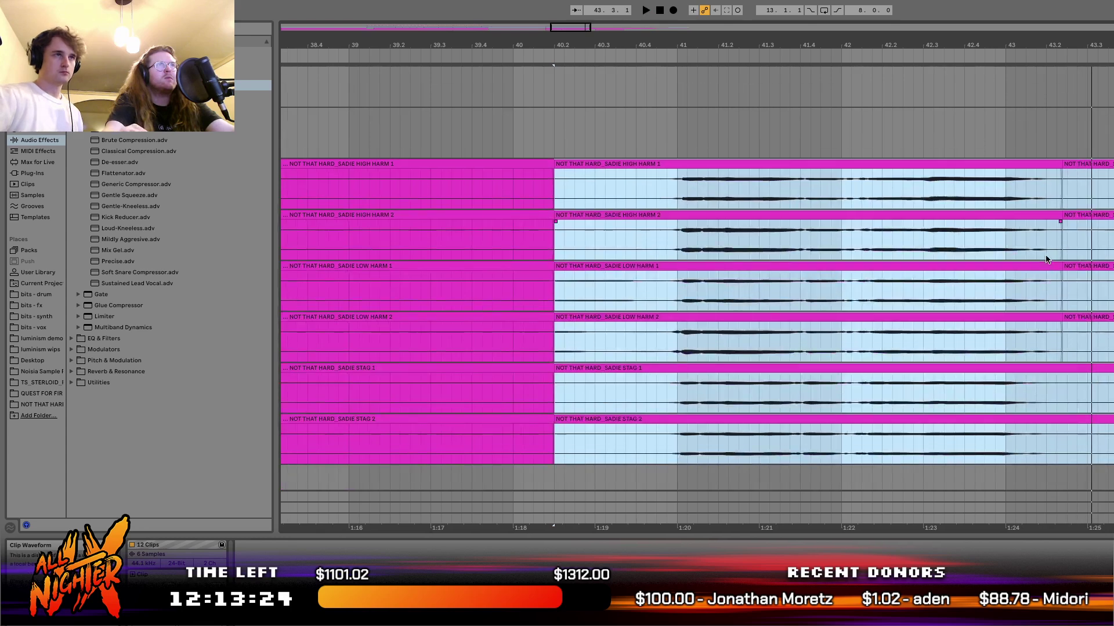
Compare the phrases with the upper vocal tracks and undo their move to 40.2.
{"action": "scroll", "coordinate": [1046, 255], "scroll_direction": "up", "scroll_amount": 6}
{"action": "scroll", "coordinate": [753, 331], "scroll_direction": "up", "scroll_amount": 4}
{"action": "scroll", "coordinate": [752, 330], "scroll_direction": "right", "scroll_amount": 1}
{"action": "scroll", "coordinate": [751, 335], "scroll_direction": "down", "scroll_amount": 4}
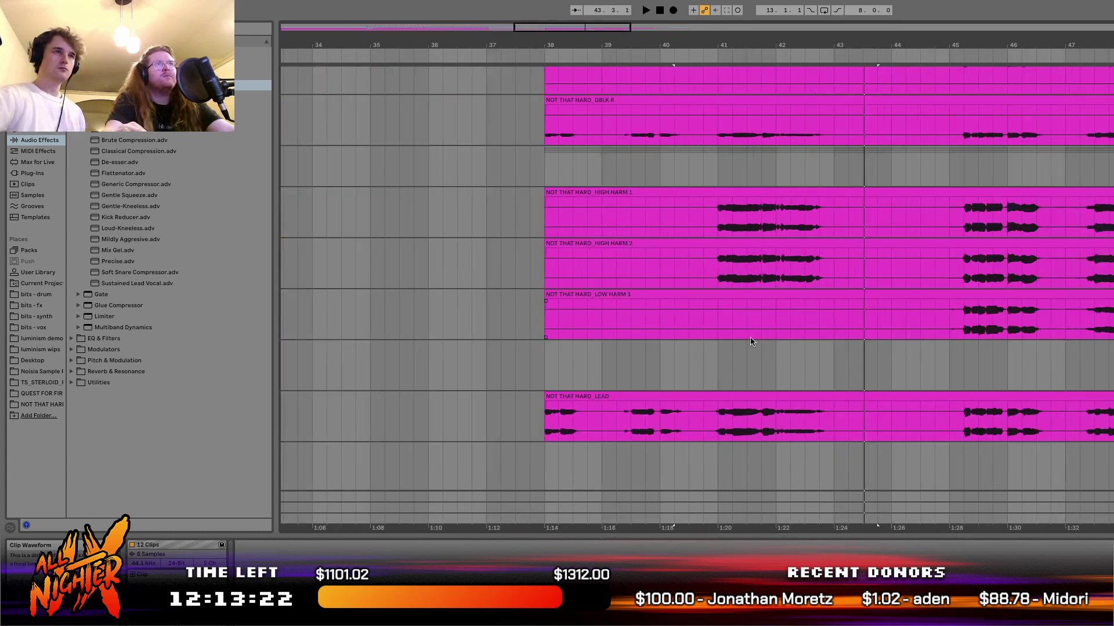
{"action": "scroll", "coordinate": [751, 340], "scroll_direction": "down", "scroll_amount": 7}
{"action": "scroll", "coordinate": [751, 340], "scroll_direction": "left", "scroll_amount": 1}
{"action": "key", "text": "ctrl+z"}
Play the harmony and stag phrases from bar 41 and check their timing against the lead vocal.
{"action": "key", "text": "space"}
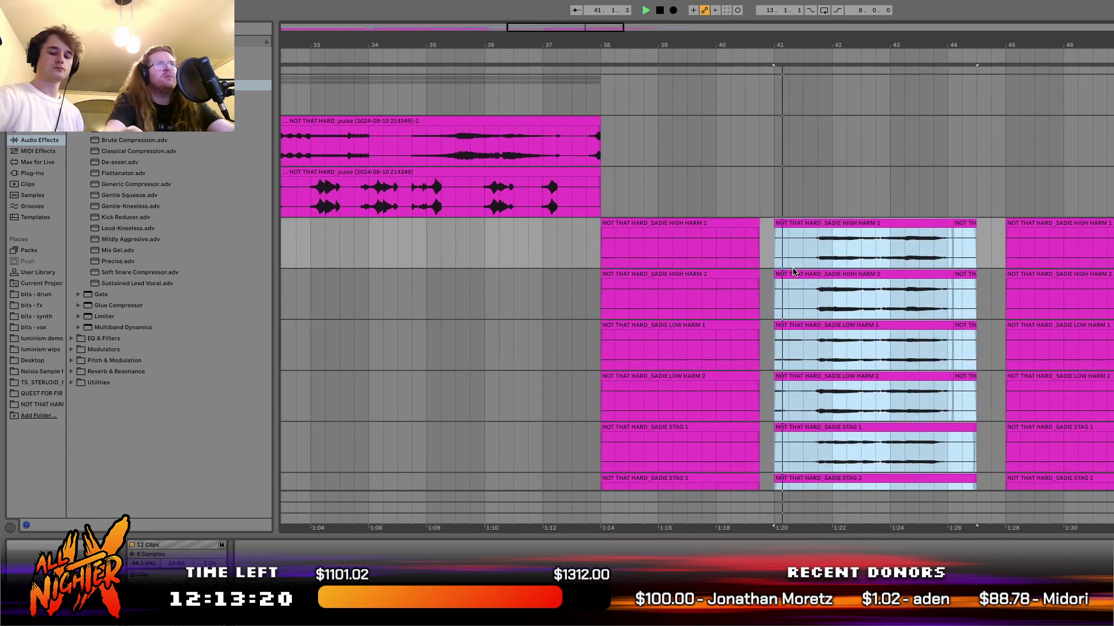
{"action": "scroll", "coordinate": [793, 268], "scroll_direction": "up", "scroll_amount": 3}
{"action": "scroll", "coordinate": [793, 268], "scroll_direction": "right", "scroll_amount": 1}
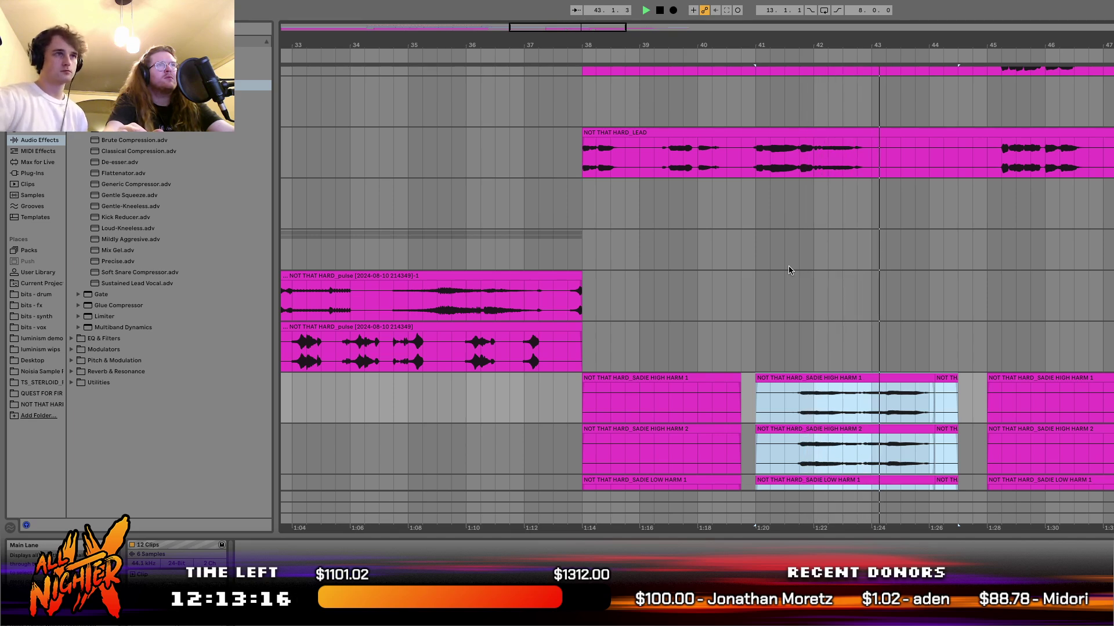
{"action": "scroll", "coordinate": [789, 266], "scroll_direction": "down", "scroll_amount": 3}
{"action": "scroll", "coordinate": [788, 265], "scroll_direction": "left", "scroll_amount": 1}
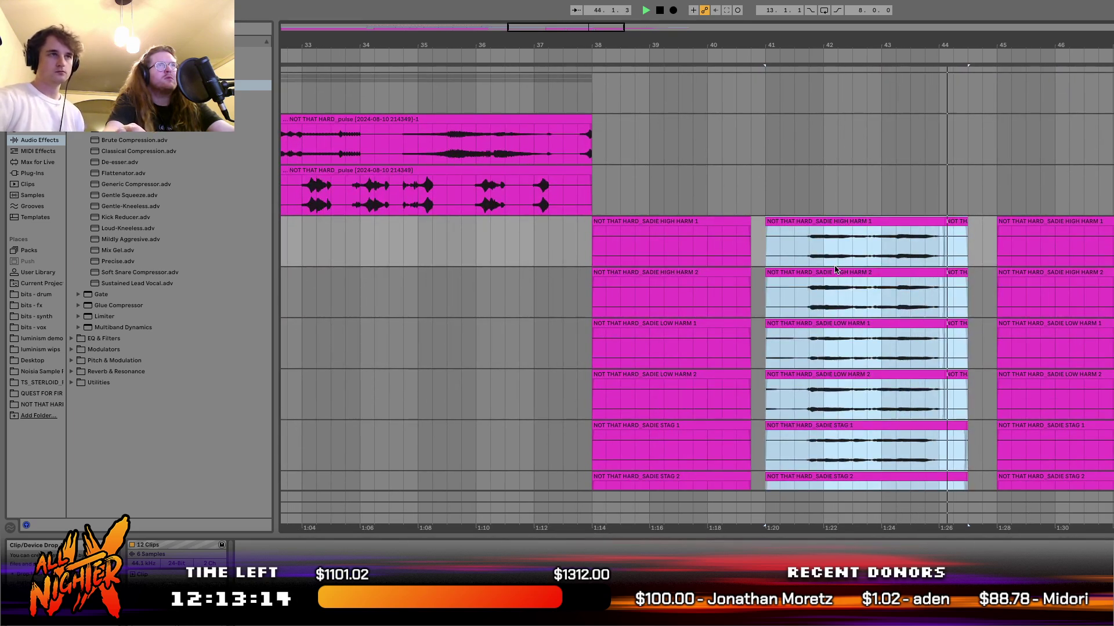
{"action": "key", "text": "space"}
Play the passage around the LOW HARM 1 clip and look over the tracks back to the arrangement's beginning.
{"action": "scroll", "coordinate": [835, 270], "scroll_direction": "up", "scroll_amount": 5}
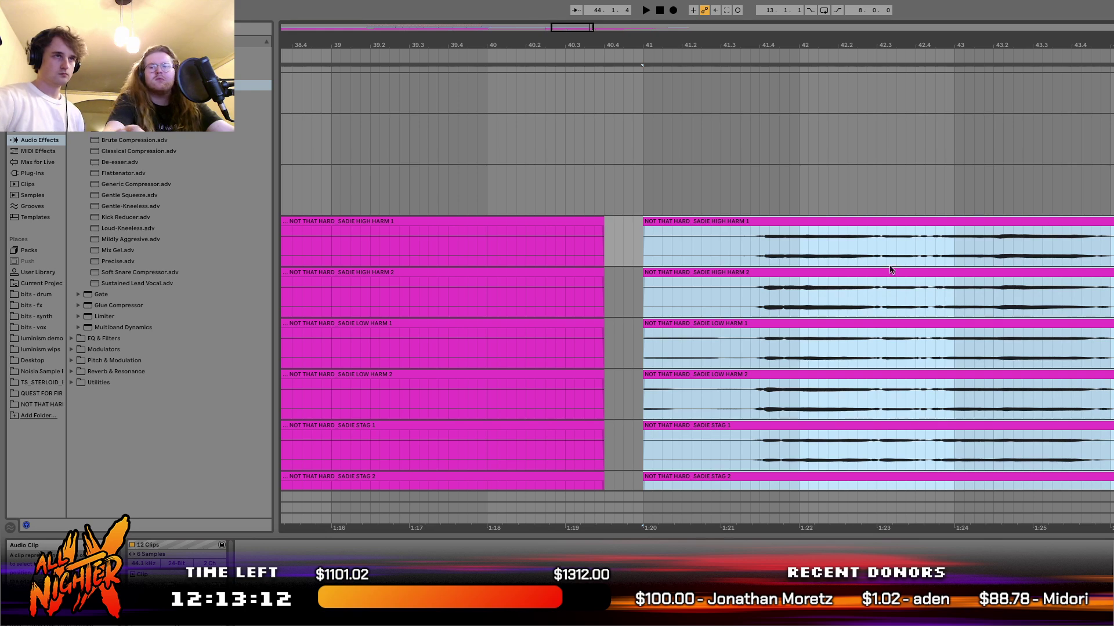
{"action": "scroll", "coordinate": [890, 265], "scroll_direction": "up", "scroll_amount": 6}
{"action": "scroll", "coordinate": [890, 266], "scroll_direction": "down", "scroll_amount": 6}
{"action": "scroll", "coordinate": [890, 266], "scroll_direction": "down", "scroll_amount": 5}
{"action": "scroll", "coordinate": [889, 266], "scroll_direction": "up", "scroll_amount": 6}
{"action": "scroll", "coordinate": [890, 265], "scroll_direction": "up", "scroll_amount": 2}
{"action": "left_click", "coordinate": [880, 290]}
{"action": "key", "text": "space"}
{"action": "scroll", "coordinate": [879, 292], "scroll_direction": "up", "scroll_amount": 3}
{"action": "scroll", "coordinate": [878, 291], "scroll_direction": "up", "scroll_amount": 6}
{"action": "scroll", "coordinate": [878, 292], "scroll_direction": "left", "scroll_amount": 10}
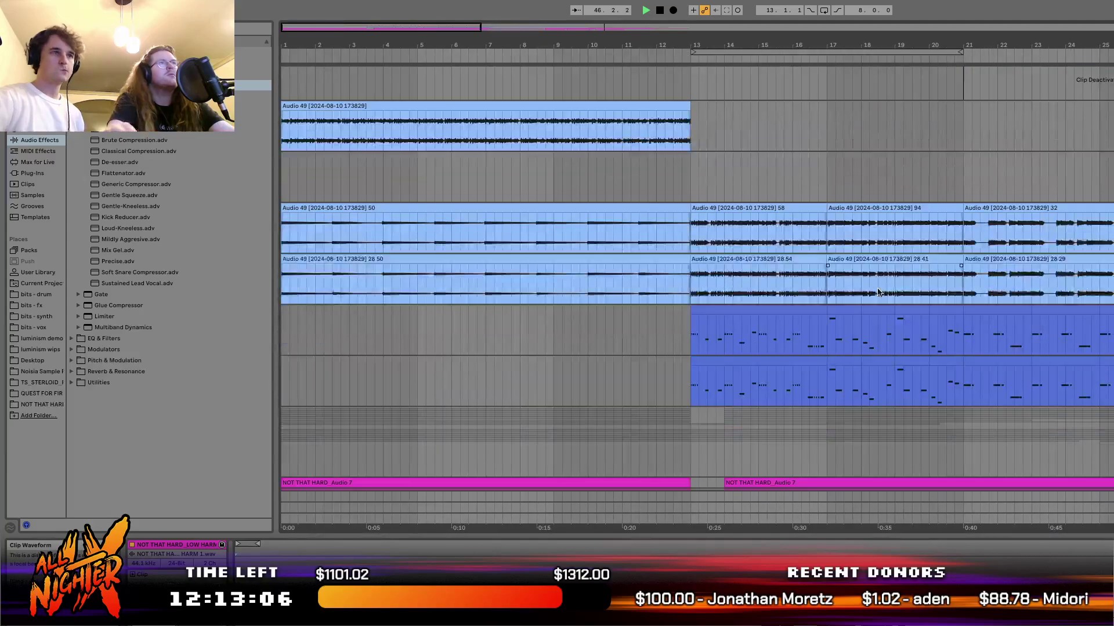
Hide the clip detail view and collapse the audio effects folder that holds the compressor presets.
{"action": "scroll", "coordinate": [878, 292], "scroll_direction": "up", "scroll_amount": 10}
{"action": "key", "text": "shift+Tab"}
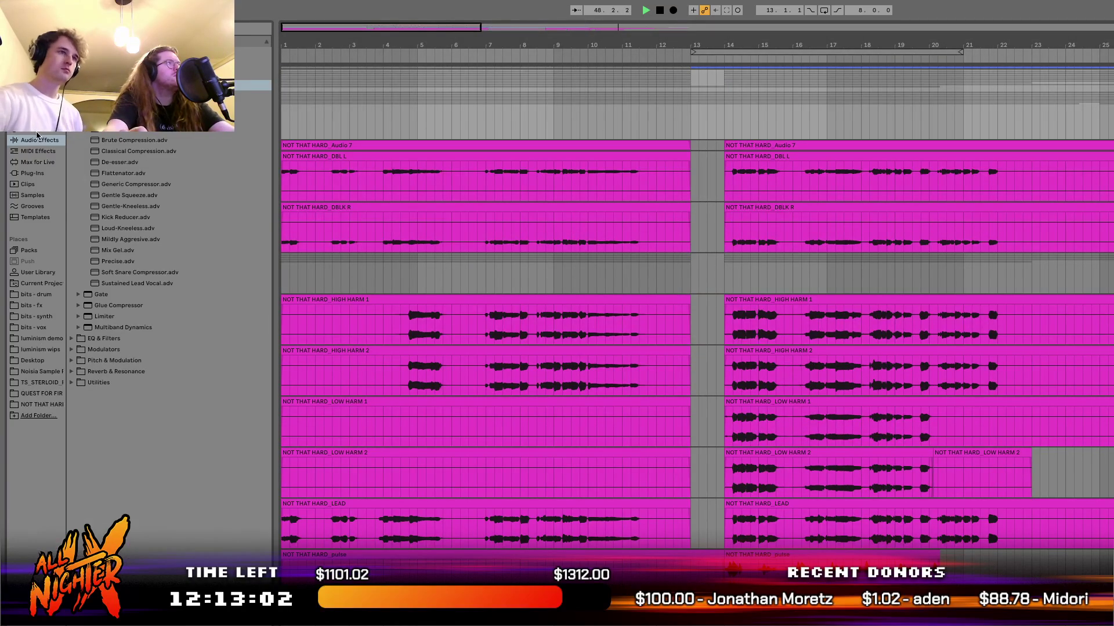
{"action": "left_click", "coordinate": [71, 74]}
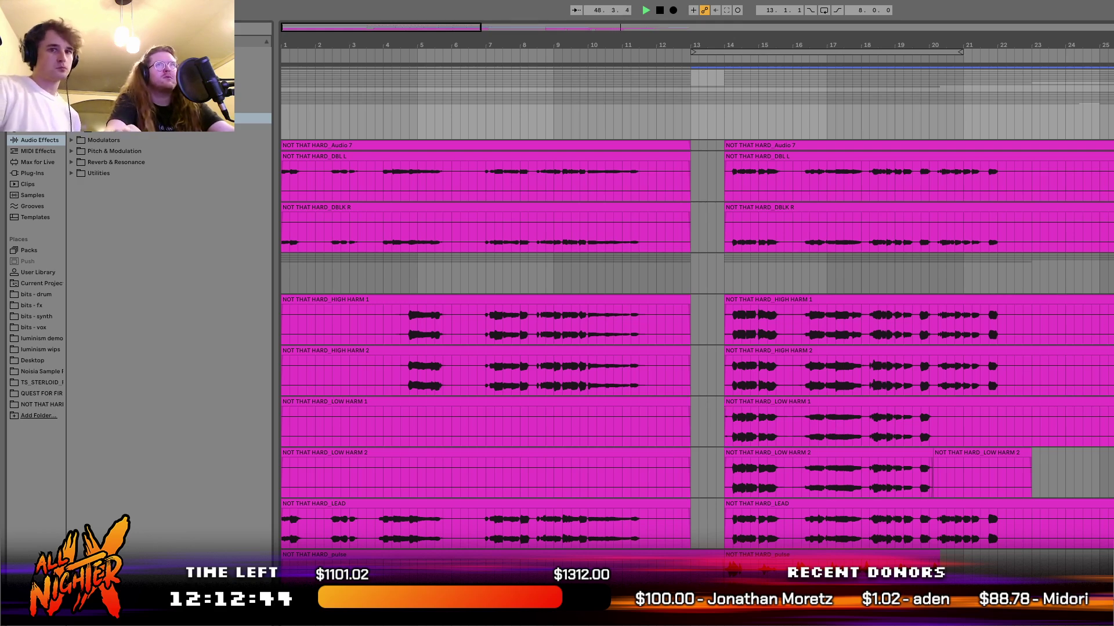
Copy the Audio 49 and MIDI clips on the four adjacent tracks from bars 13 to 21 and paste them at bar 44.
{"action": "scroll", "coordinate": [965, 349], "scroll_direction": "up", "scroll_amount": 8}
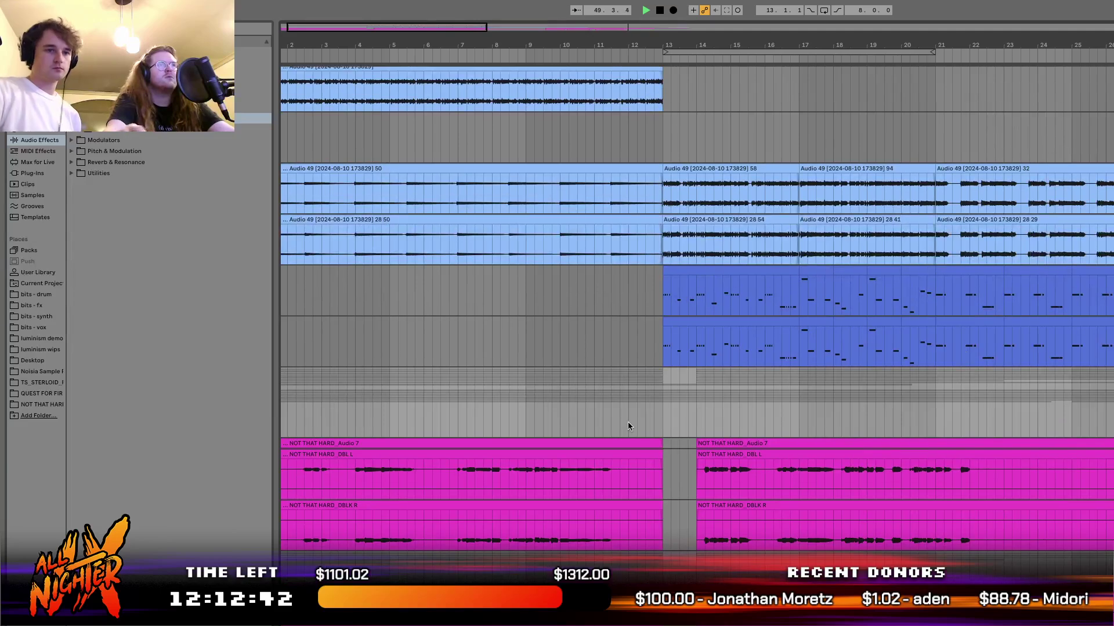
{"action": "scroll", "coordinate": [888, 445], "scroll_direction": "up", "scroll_amount": 4}
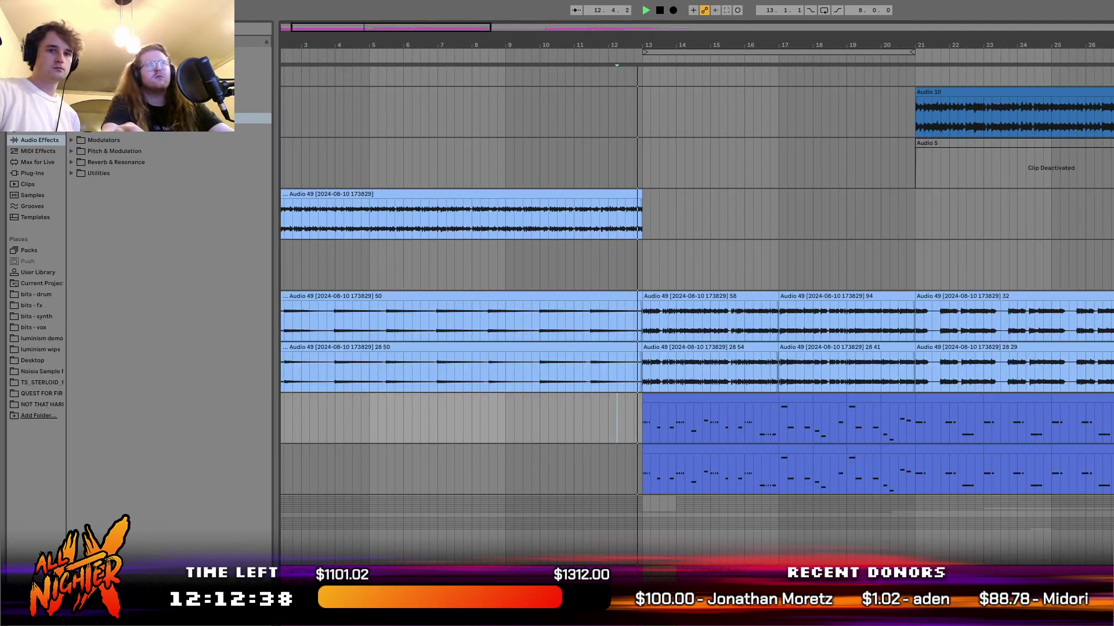
{"action": "scroll", "coordinate": [1046, 549], "scroll_direction": "up", "scroll_amount": 6}
{"action": "scroll", "coordinate": [1046, 549], "scroll_direction": "down", "scroll_amount": 15}
{"action": "scroll", "coordinate": [719, 372], "scroll_direction": "up", "scroll_amount": 10}
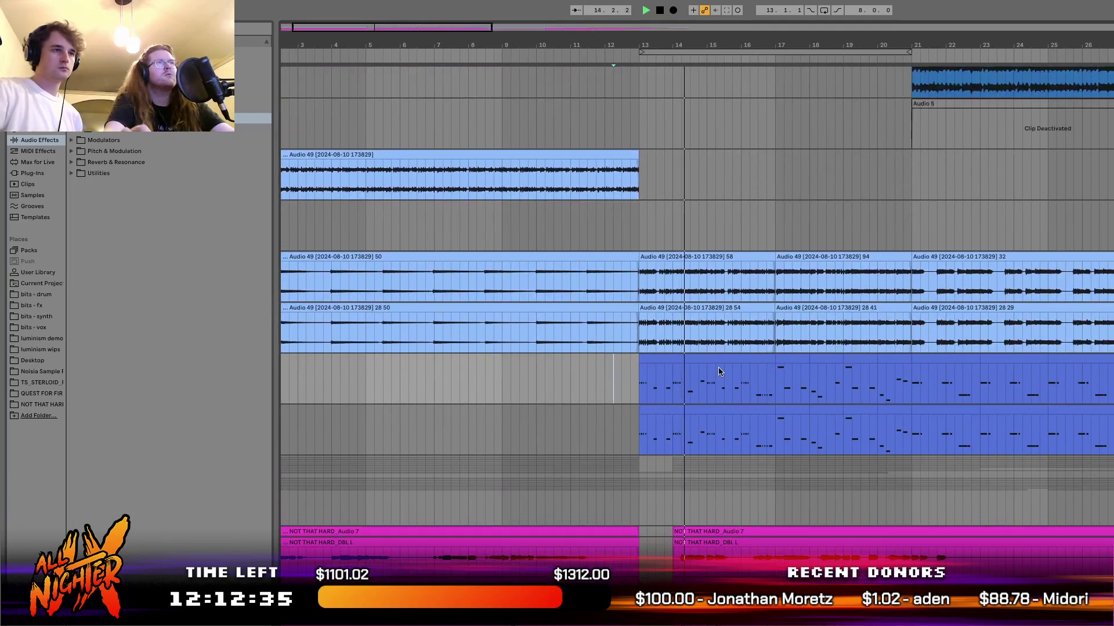
{"action": "left_click_drag", "start_coordinate": [641, 290], "coordinate": [916, 430]}
{"action": "scroll", "coordinate": [916, 428], "scroll_direction": "right", "scroll_amount": 10}
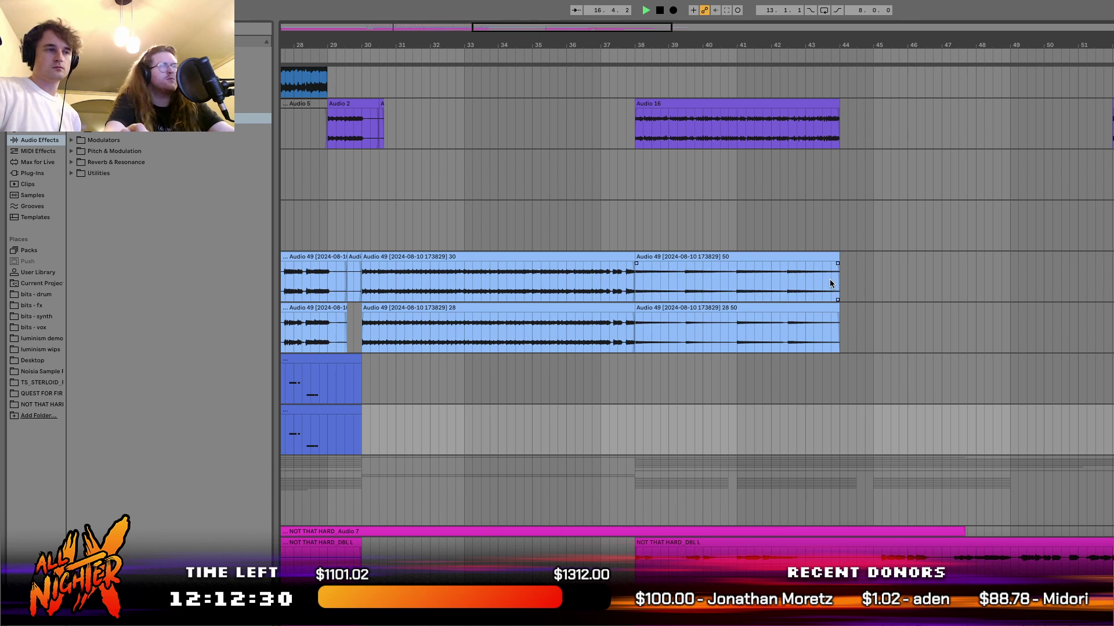
{"action": "left_click", "coordinate": [839, 284]}
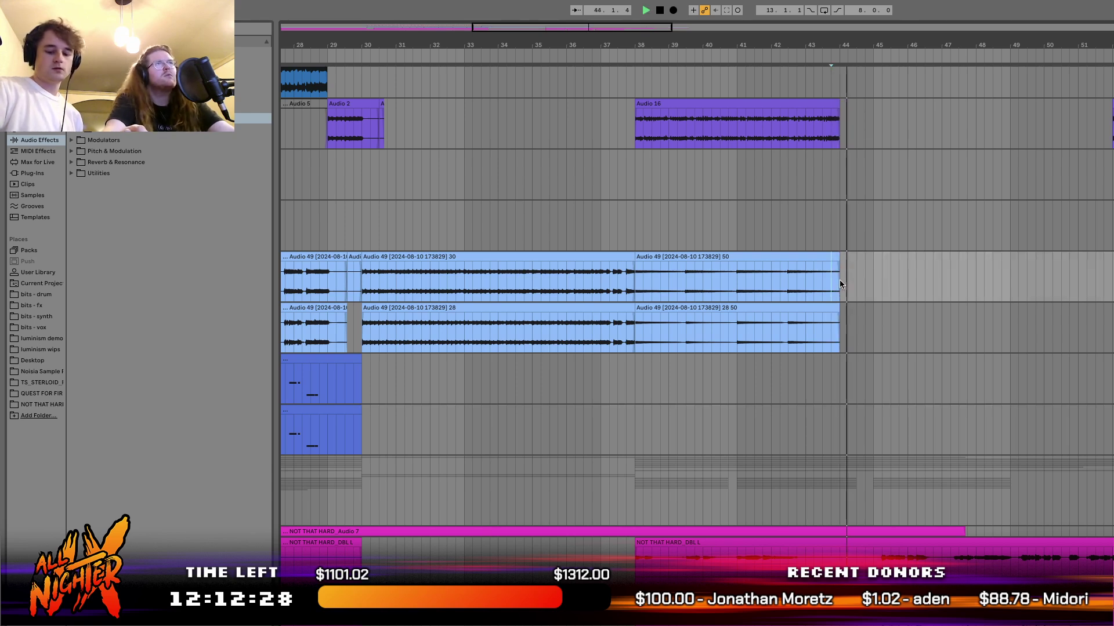
{"action": "key", "text": "space"}
{"action": "key", "text": "ctrl+v"}
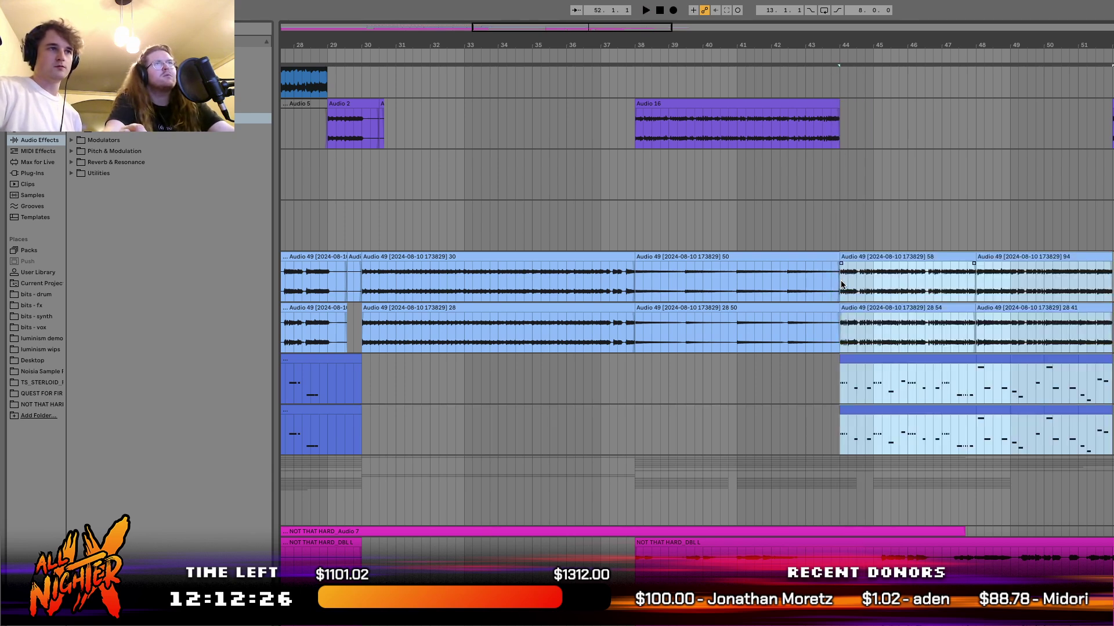
{"action": "scroll", "coordinate": [840, 283], "scroll_direction": "left", "scroll_amount": 10}
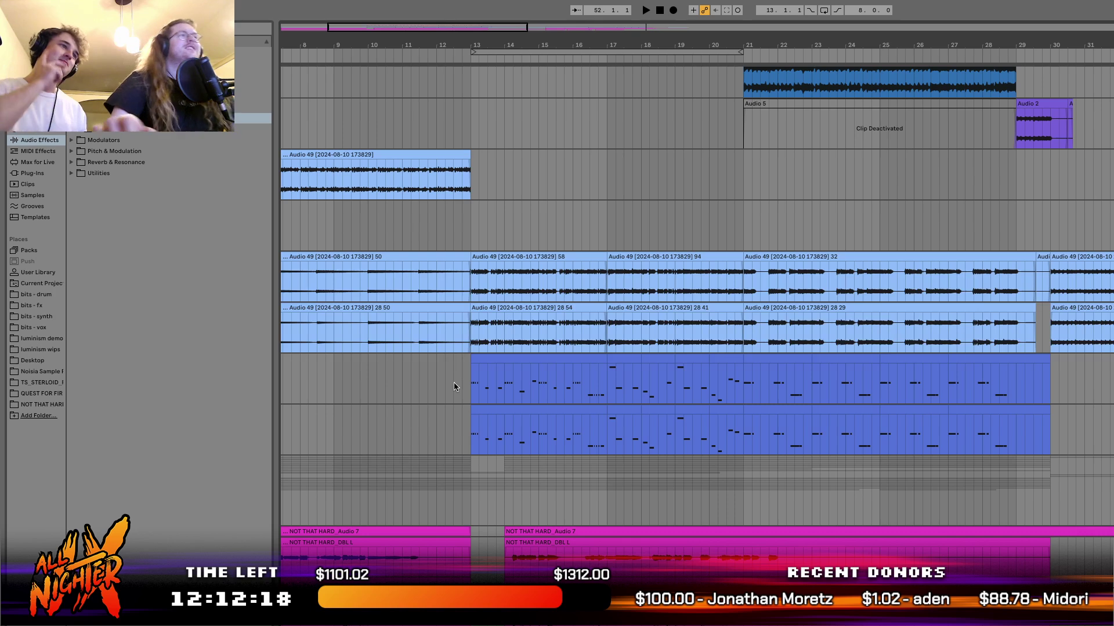
Copy the pulse vocal phrase from around bars 13 to 21 and paste it at bar 44 on the same track.
{"action": "left_click", "coordinate": [420, 375]}
{"action": "key", "text": "space"}
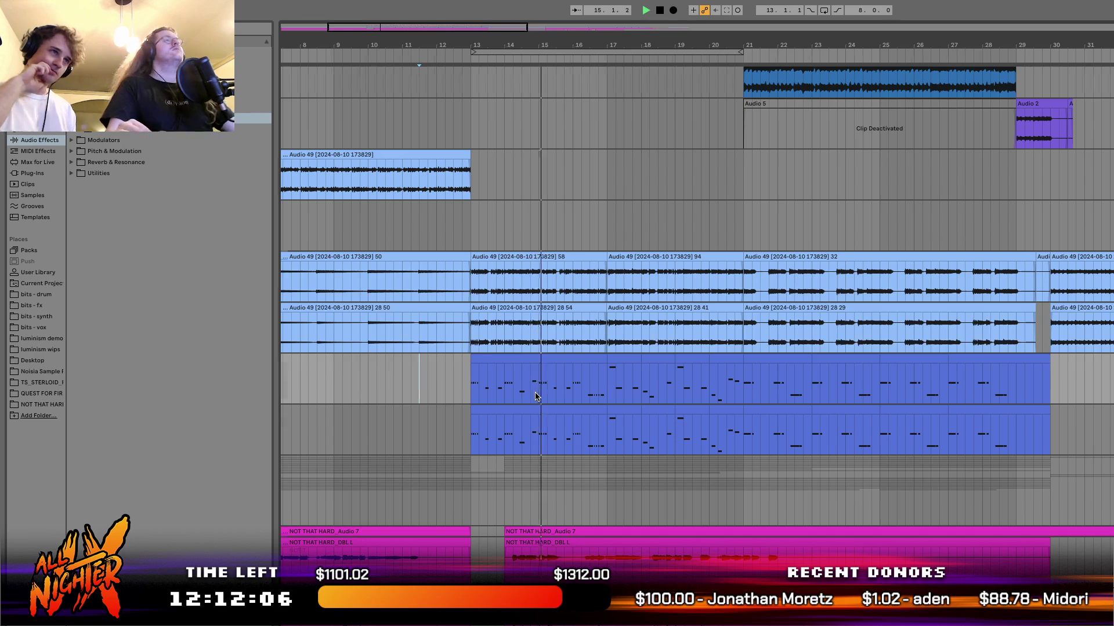
{"action": "scroll", "coordinate": [535, 393], "scroll_direction": "down", "scroll_amount": 10}
{"action": "scroll", "coordinate": [535, 393], "scroll_direction": "up", "scroll_amount": 7}
{"action": "left_click_drag", "start_coordinate": [497, 319], "coordinate": [789, 298]}
{"action": "scroll", "coordinate": [789, 298], "scroll_direction": "right", "scroll_amount": 10}
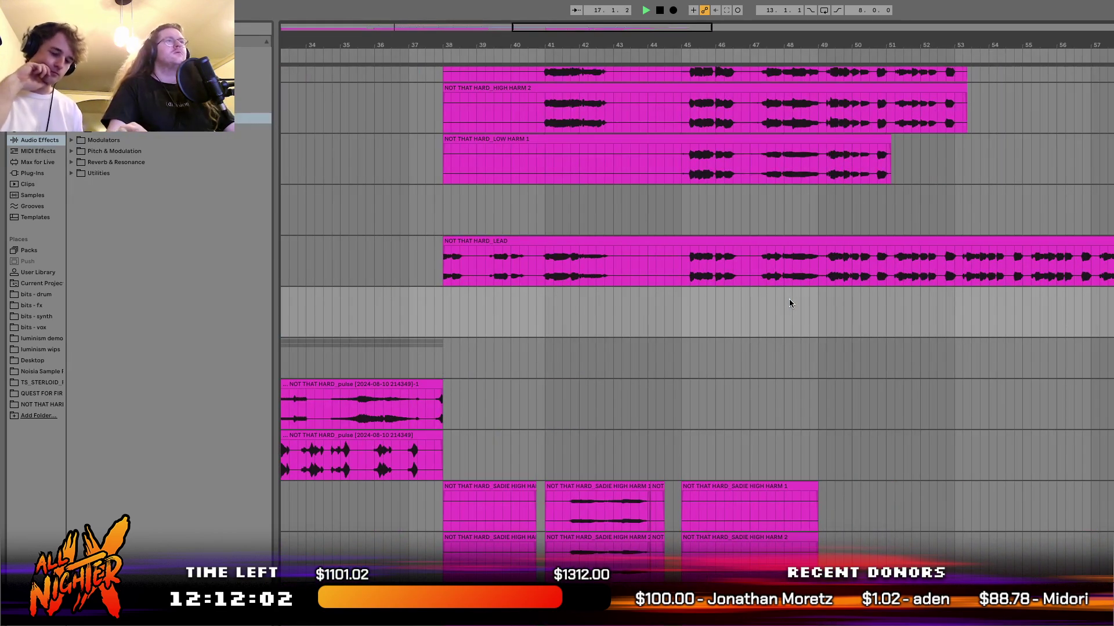
{"action": "scroll", "coordinate": [665, 477], "scroll_direction": "up", "scroll_amount": 3}
{"action": "scroll", "coordinate": [665, 477], "scroll_direction": "left", "scroll_amount": 4}
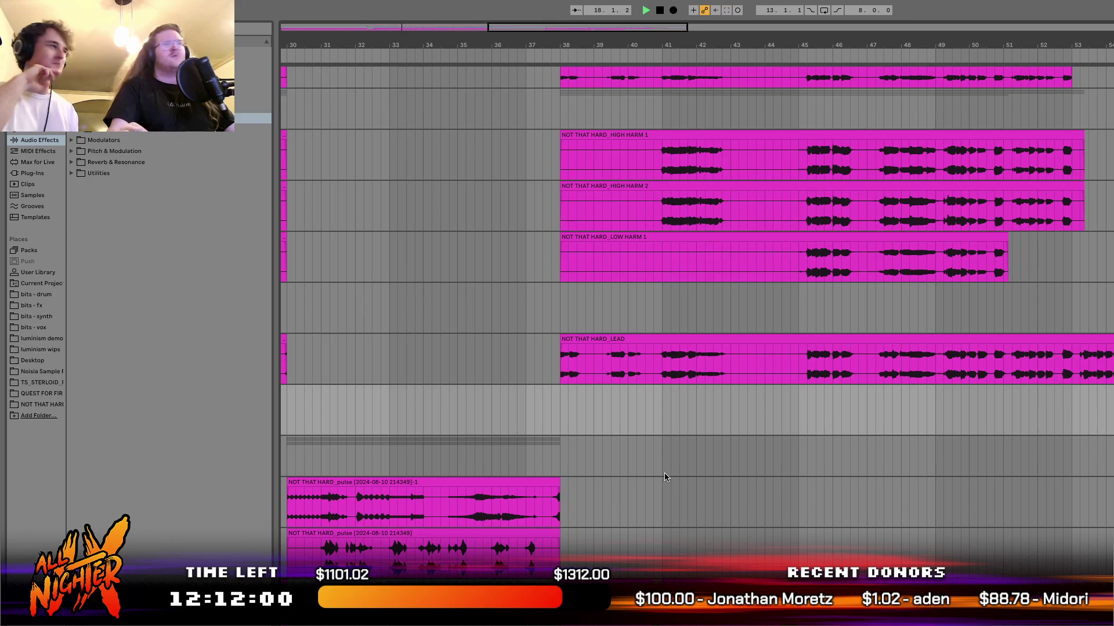
{"action": "scroll", "coordinate": [665, 476], "scroll_direction": "up", "scroll_amount": 5}
{"action": "scroll", "coordinate": [666, 477], "scroll_direction": "right", "scroll_amount": 2}
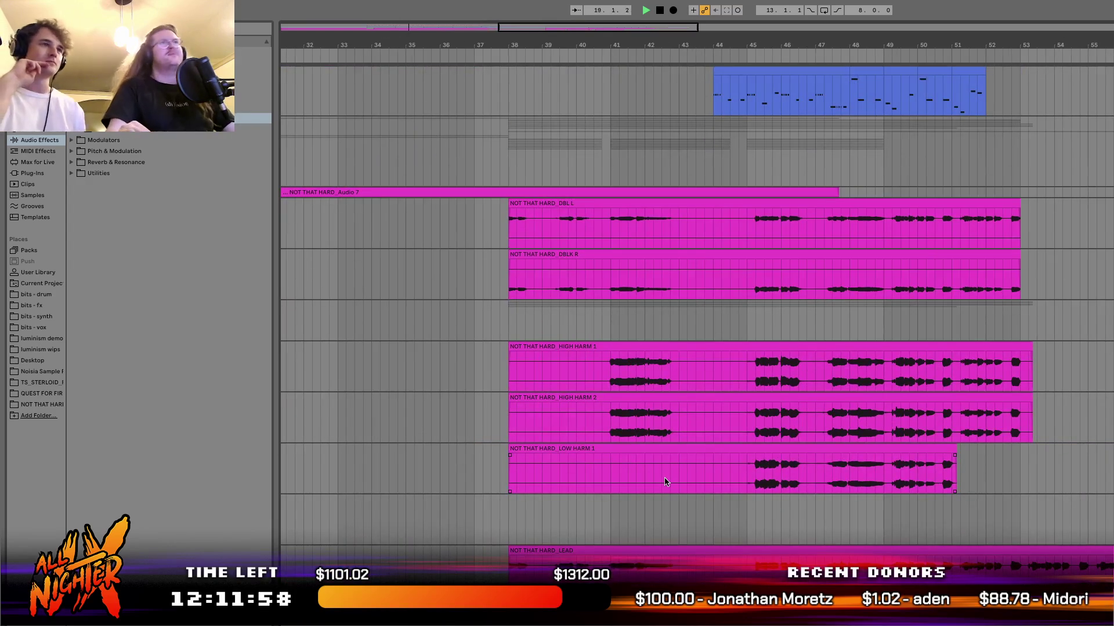
{"action": "scroll", "coordinate": [666, 481], "scroll_direction": "up", "scroll_amount": 3}
{"action": "scroll", "coordinate": [666, 481], "scroll_direction": "left", "scroll_amount": 2}
{"action": "scroll", "coordinate": [665, 482], "scroll_direction": "down", "scroll_amount": 5}
{"action": "scroll", "coordinate": [756, 488], "scroll_direction": "up", "scroll_amount": 2}
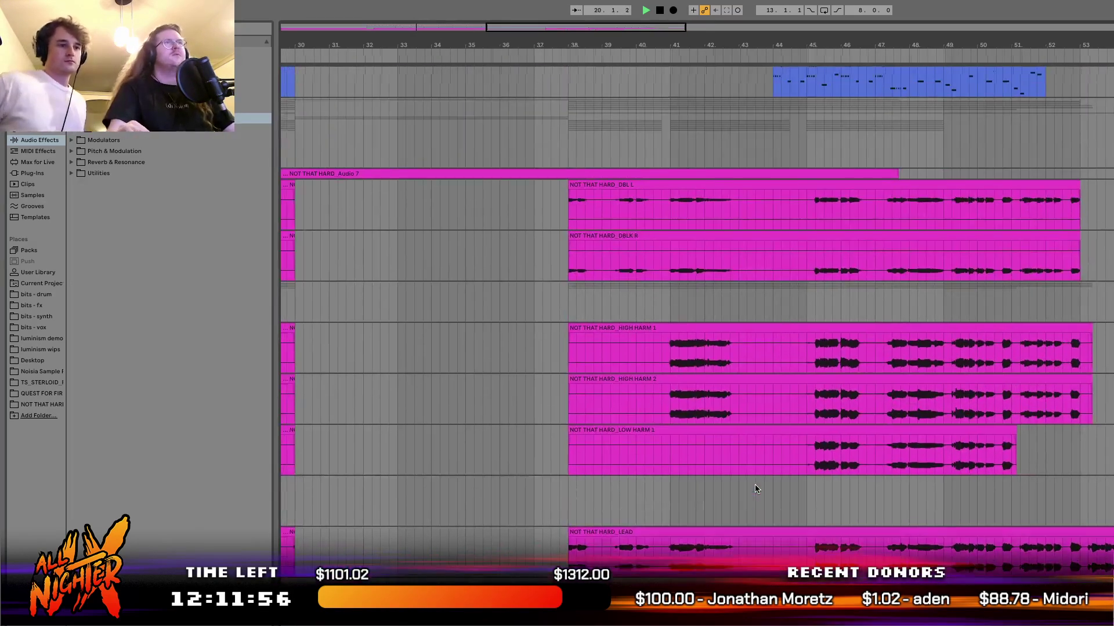
{"action": "scroll", "coordinate": [756, 489], "scroll_direction": "down", "scroll_amount": 3}
{"action": "scroll", "coordinate": [755, 489], "scroll_direction": "left", "scroll_amount": 1}
{"action": "scroll", "coordinate": [755, 489], "scroll_direction": "up", "scroll_amount": 2}
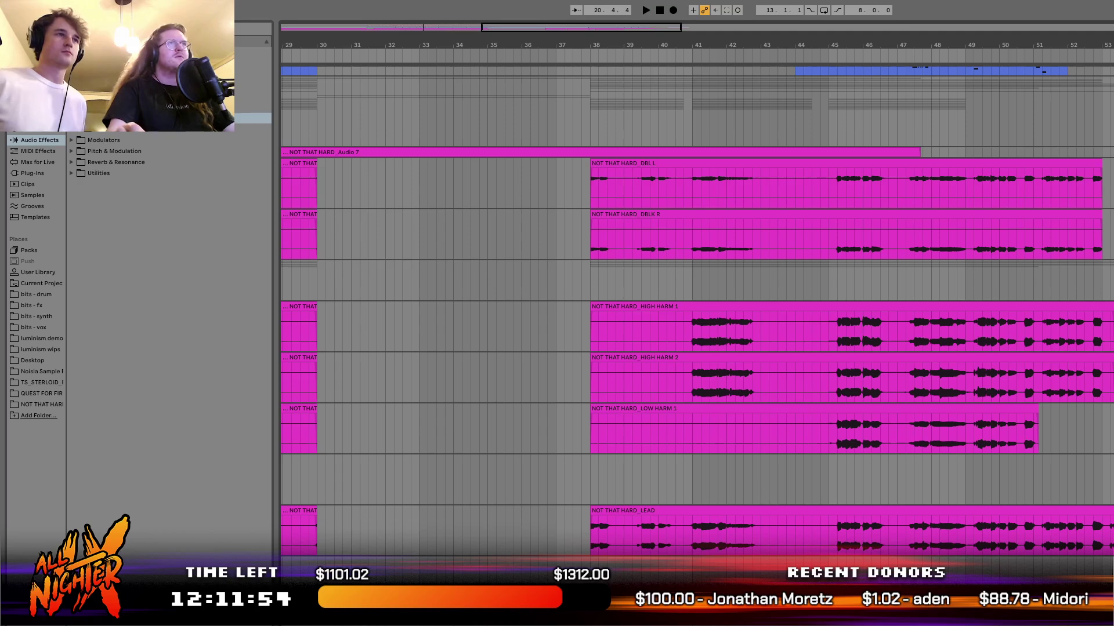
{"action": "key", "text": "ctrl+v"}
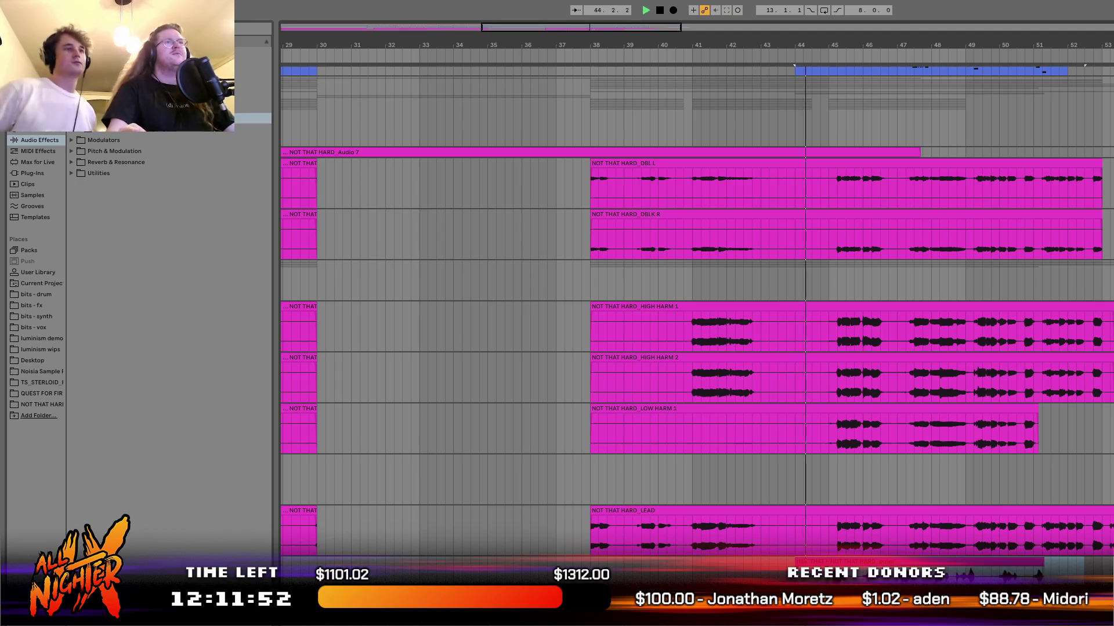
Play the synth section from bar 14 and compare its Audio 49 and MIDI clips with the doubled vocals.
{"action": "scroll", "coordinate": [696, 325], "scroll_direction": "up", "scroll_amount": 10}
{"action": "scroll", "coordinate": [696, 325], "scroll_direction": "left", "scroll_amount": 10}
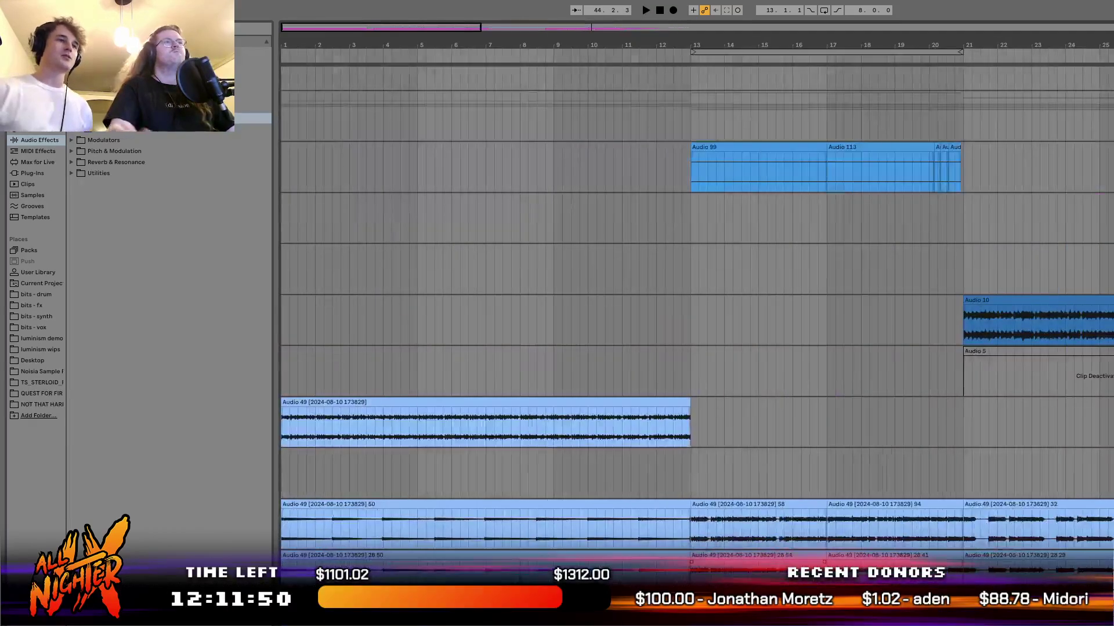
{"action": "scroll", "coordinate": [696, 325], "scroll_direction": "down", "scroll_amount": 4}
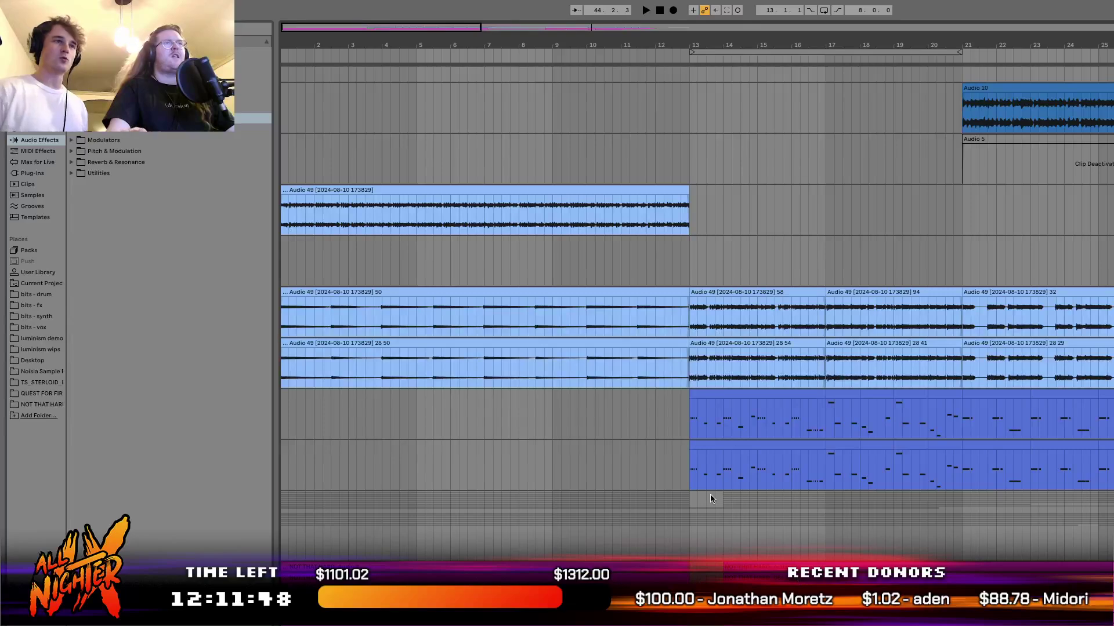
{"action": "scroll", "coordinate": [712, 497], "scroll_direction": "down", "scroll_amount": 12}
{"action": "left_click", "coordinate": [724, 355]}
{"action": "key", "text": "space"}
{"action": "scroll", "coordinate": [723, 355], "scroll_direction": "up", "scroll_amount": 5}
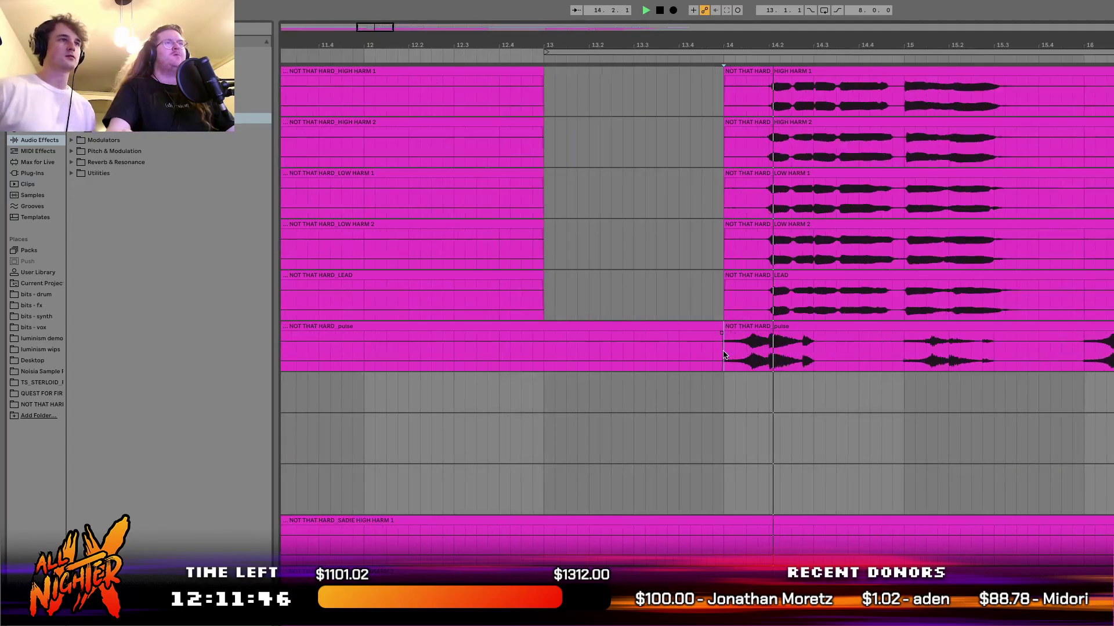
{"action": "scroll", "coordinate": [836, 420], "scroll_direction": "up", "scroll_amount": 3}
{"action": "key", "text": "space"}
{"action": "scroll", "coordinate": [835, 418], "scroll_direction": "up", "scroll_amount": 7}
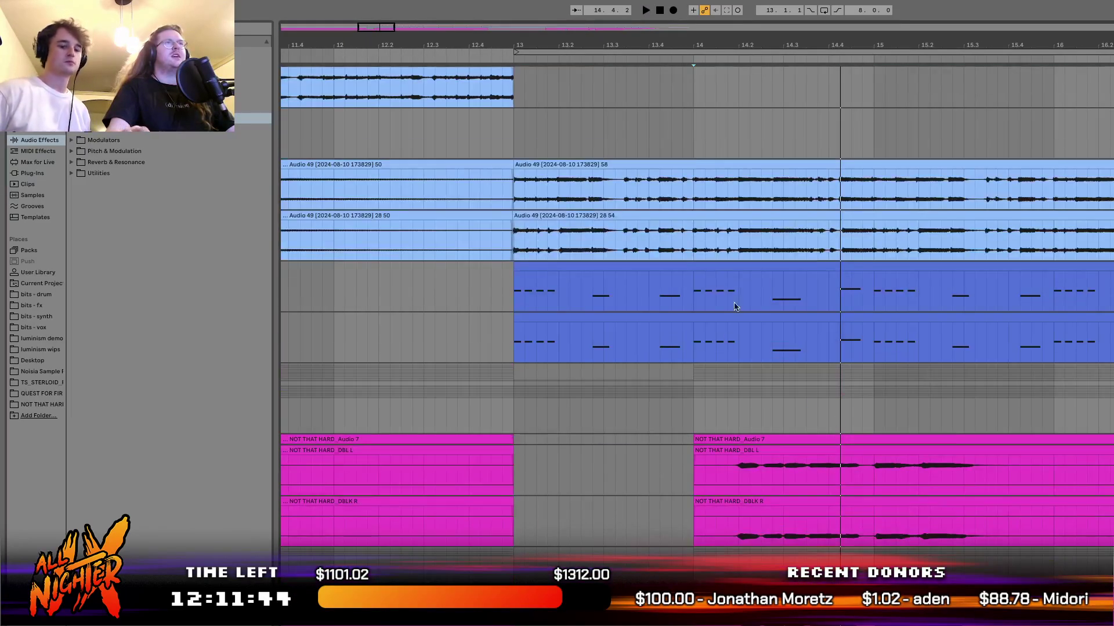
{"action": "key", "text": "space"}
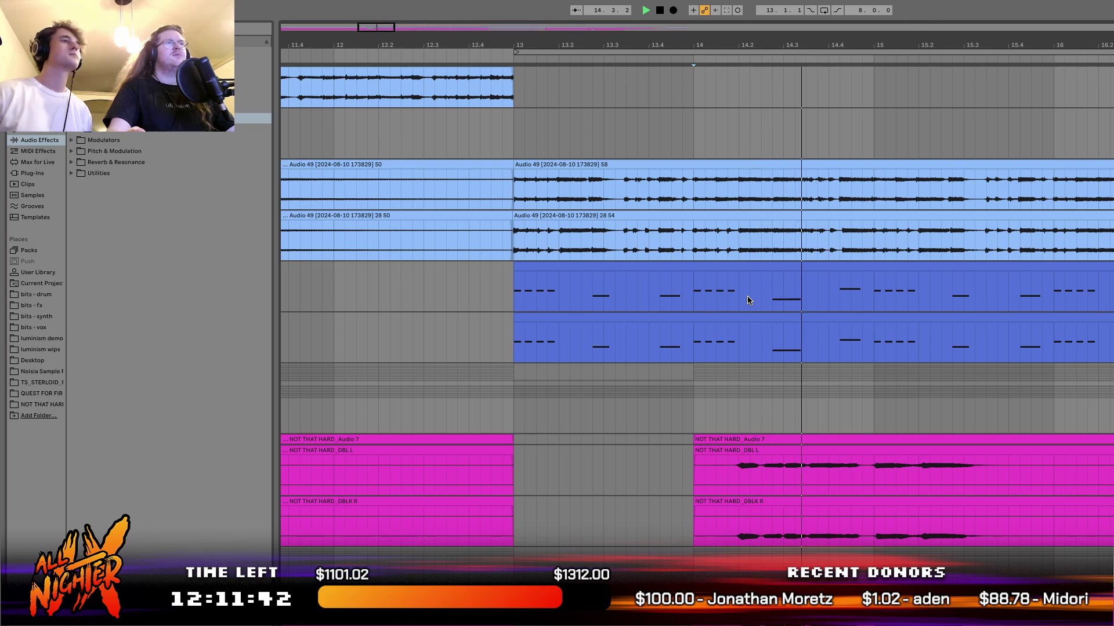
{"action": "scroll", "coordinate": [748, 300], "scroll_direction": "right", "scroll_amount": 5}
{"action": "scroll", "coordinate": [748, 300], "scroll_direction": "down", "scroll_amount": 1}
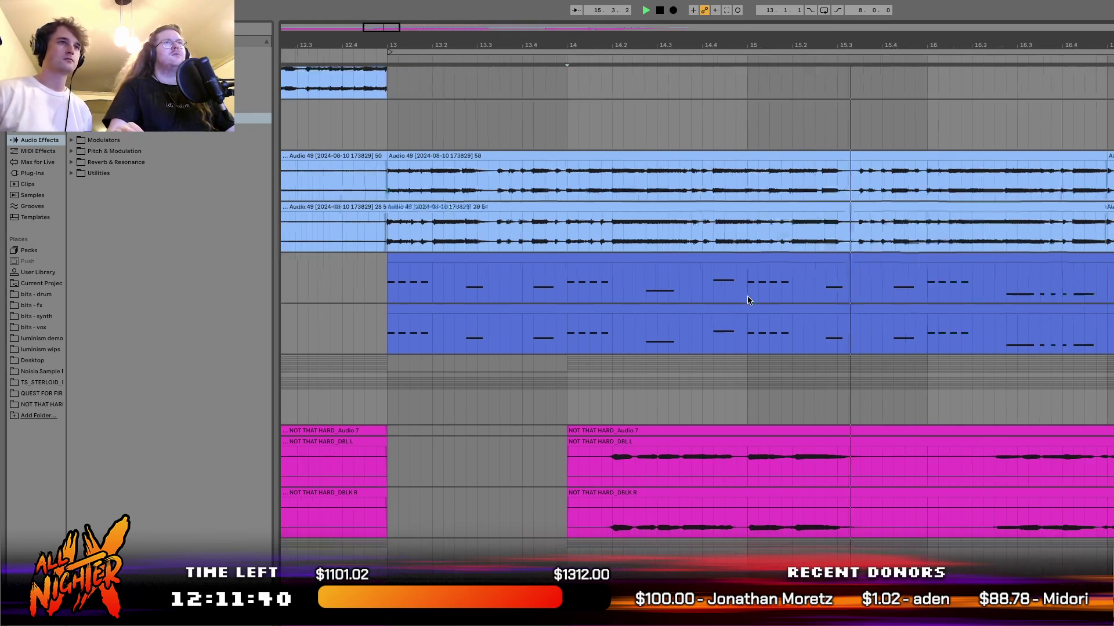
{"action": "scroll", "coordinate": [748, 297], "scroll_direction": "right", "scroll_amount": 4}
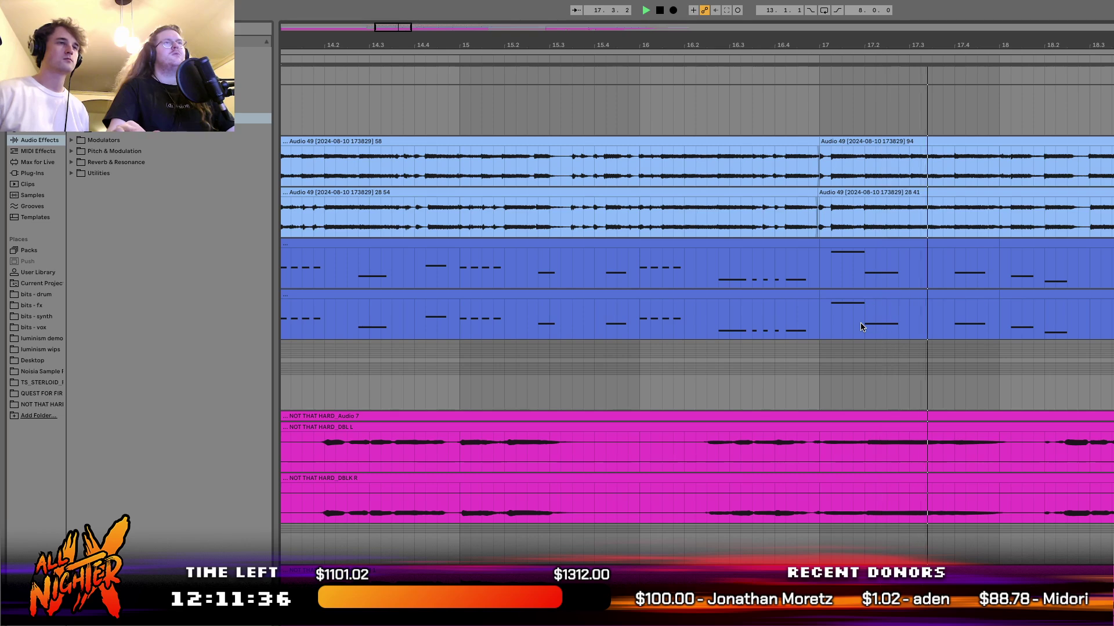
Play the same section from bar 18 across the clip change at bar 21.
{"action": "scroll", "coordinate": [860, 326], "scroll_direction": "right", "scroll_amount": 5}
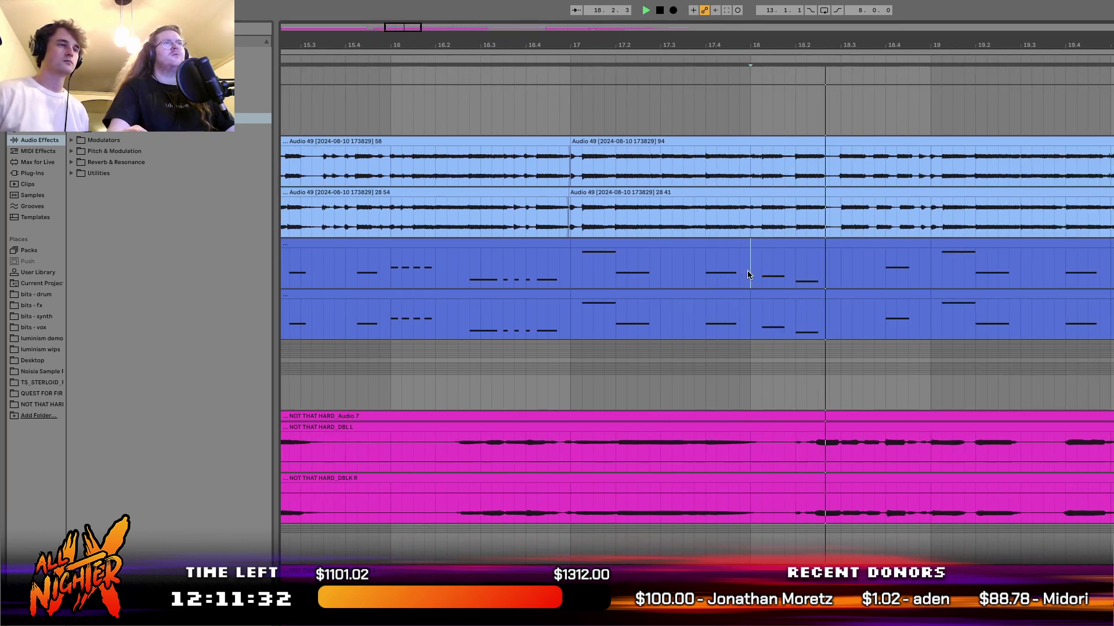
{"action": "key", "text": "space"}
{"action": "left_click_drag", "start_coordinate": [748, 270], "coordinate": [787, 327]}
{"action": "key", "text": "space"}
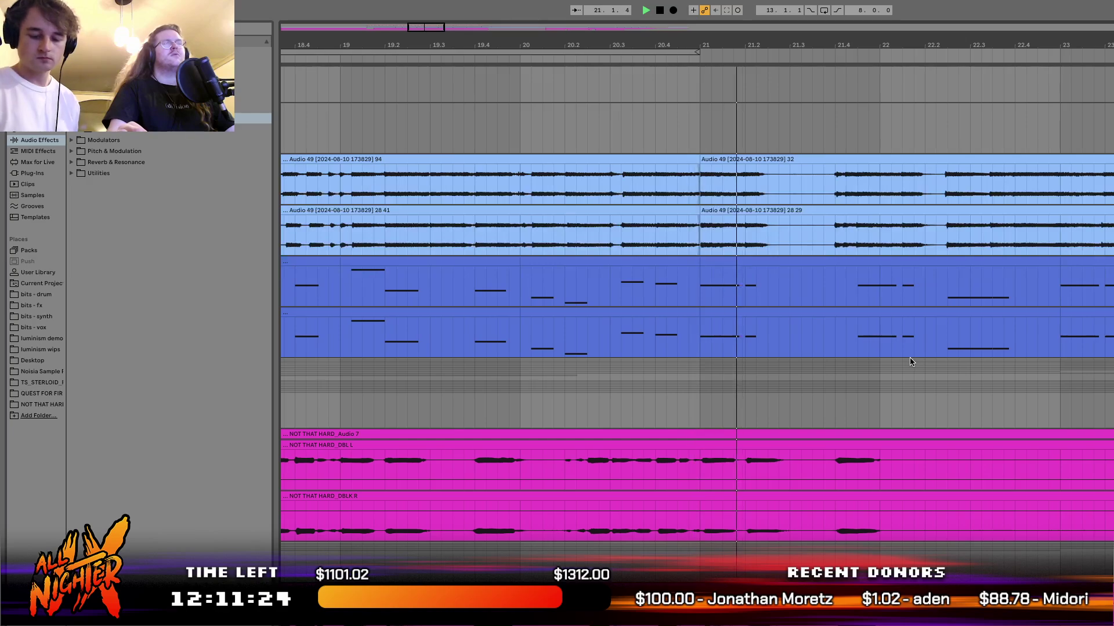
{"action": "scroll", "coordinate": [910, 362], "scroll_direction": "right", "scroll_amount": 5}
{"action": "key", "text": "space"}
Fold the drum group, copy its clips from bars 13 to 29 and paste them at bar 44.
{"action": "scroll", "coordinate": [910, 362], "scroll_direction": "down", "scroll_amount": 8}
{"action": "scroll", "coordinate": [910, 362], "scroll_direction": "up", "scroll_amount": 10}
{"action": "scroll", "coordinate": [910, 362], "scroll_direction": "up", "scroll_amount": 10}
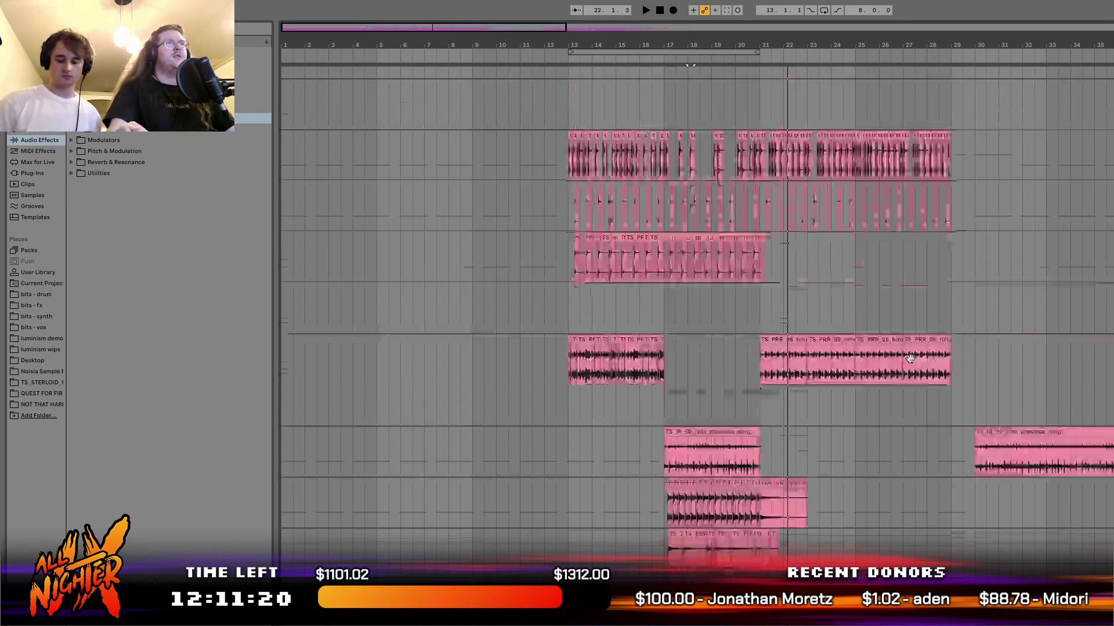
{"action": "key", "text": "u"}
{"action": "left_click_drag", "start_coordinate": [569, 129], "coordinate": [948, 122]}
{"action": "scroll", "coordinate": [857, 339], "scroll_direction": "right", "scroll_amount": 3}
{"action": "scroll", "coordinate": [858, 336], "scroll_direction": "right", "scroll_amount": 5}
{"action": "scroll", "coordinate": [858, 337], "scroll_direction": "down", "scroll_amount": 5}
{"action": "scroll", "coordinate": [859, 336], "scroll_direction": "left", "scroll_amount": 8}
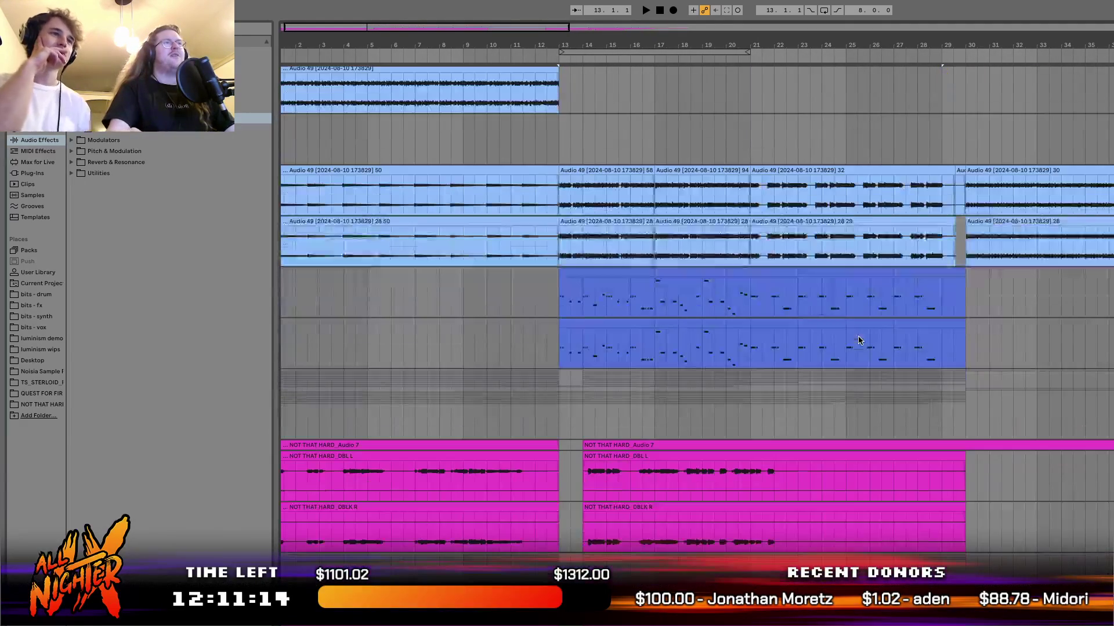
{"action": "scroll", "coordinate": [859, 340], "scroll_direction": "up", "scroll_amount": 5}
{"action": "scroll", "coordinate": [859, 340], "scroll_direction": "right", "scroll_amount": 10}
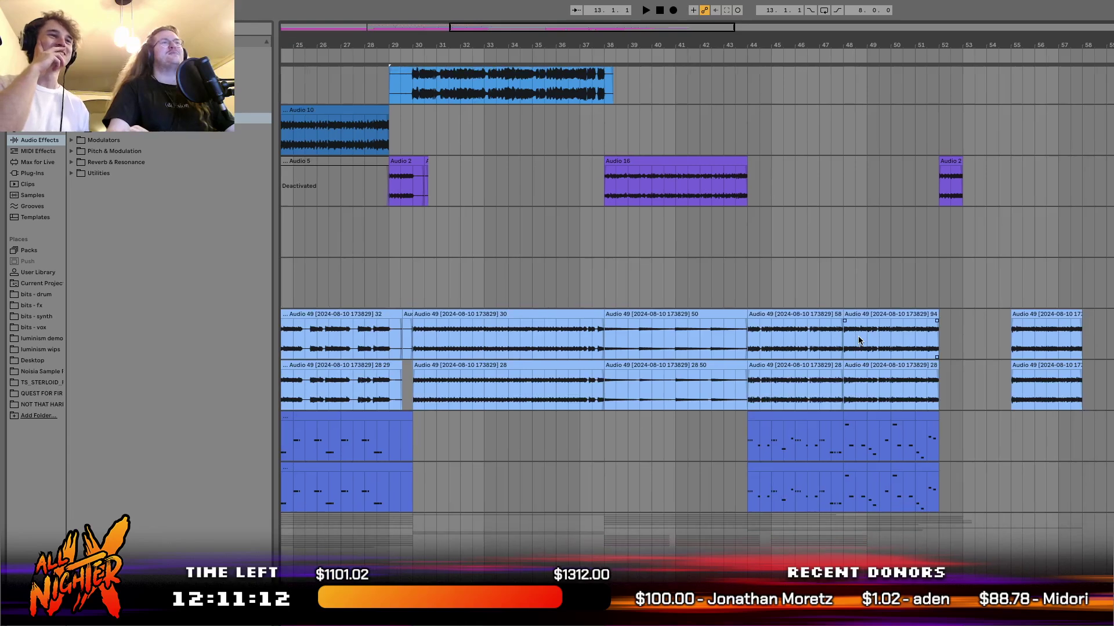
{"action": "scroll", "coordinate": [835, 322], "scroll_direction": "up", "scroll_amount": 5}
{"action": "left_click", "coordinate": [749, 180]}
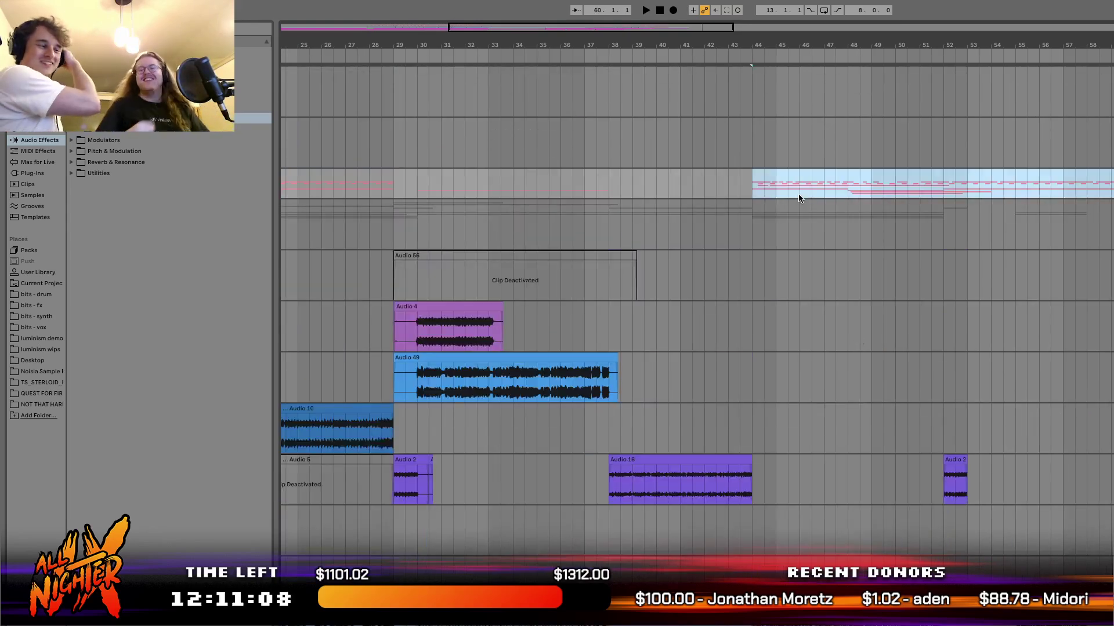
Play the arrangement from bar 44 and compare its tracks with the earlier section starting at bar 13.
{"action": "key", "text": "space"}
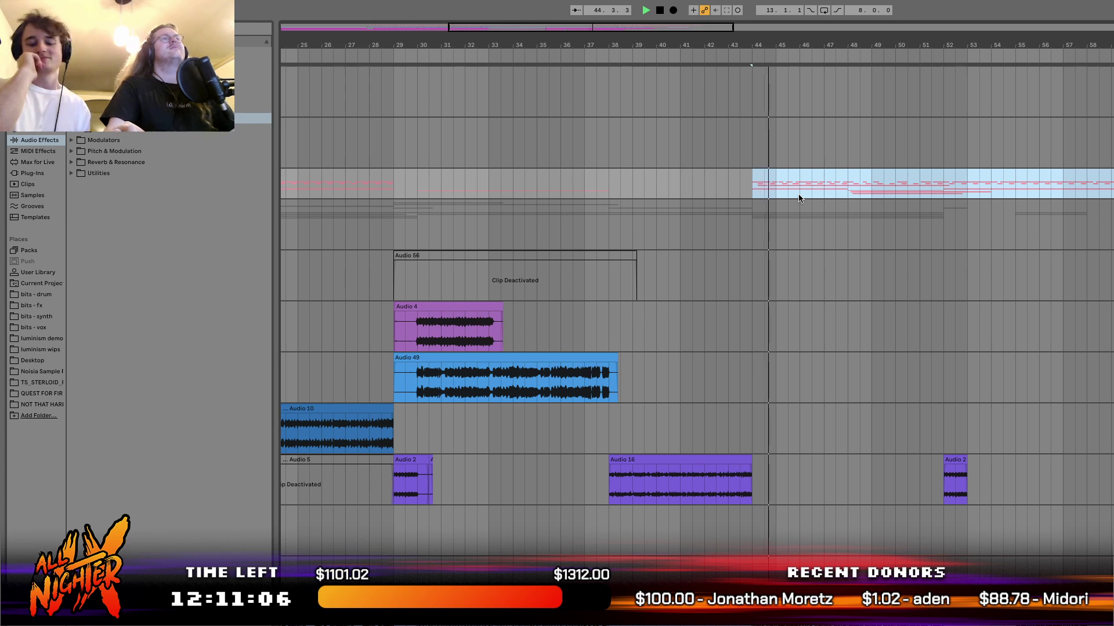
{"action": "scroll", "coordinate": [798, 198], "scroll_direction": "down", "scroll_amount": 7}
{"action": "scroll", "coordinate": [801, 232], "scroll_direction": "up", "scroll_amount": 3}
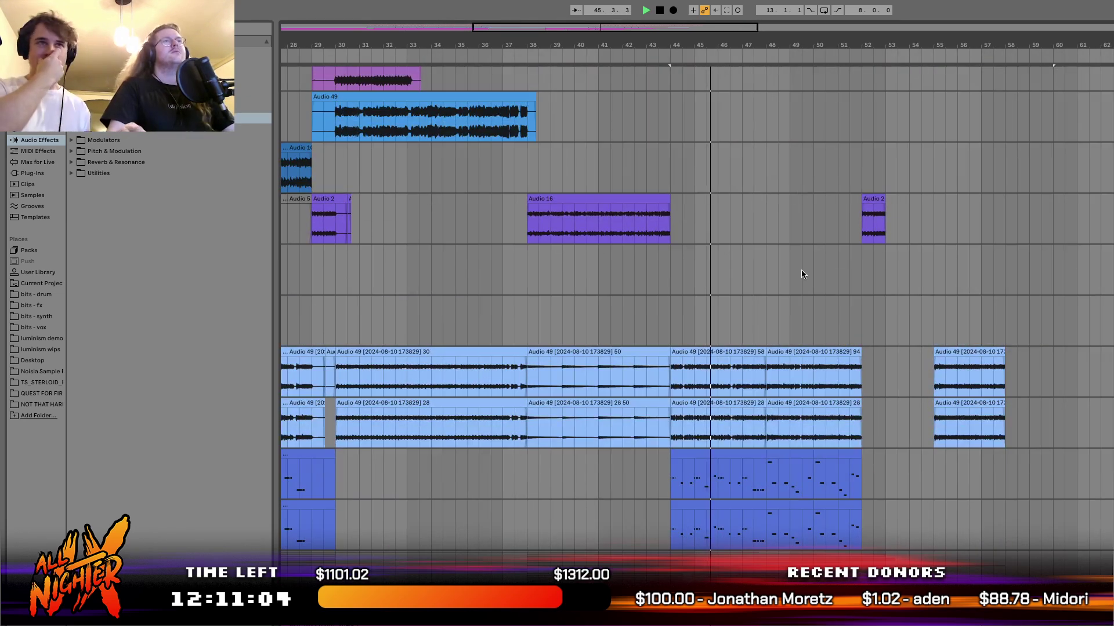
{"action": "scroll", "coordinate": [801, 270], "scroll_direction": "up", "scroll_amount": 1}
{"action": "scroll", "coordinate": [801, 271], "scroll_direction": "up", "scroll_amount": 3}
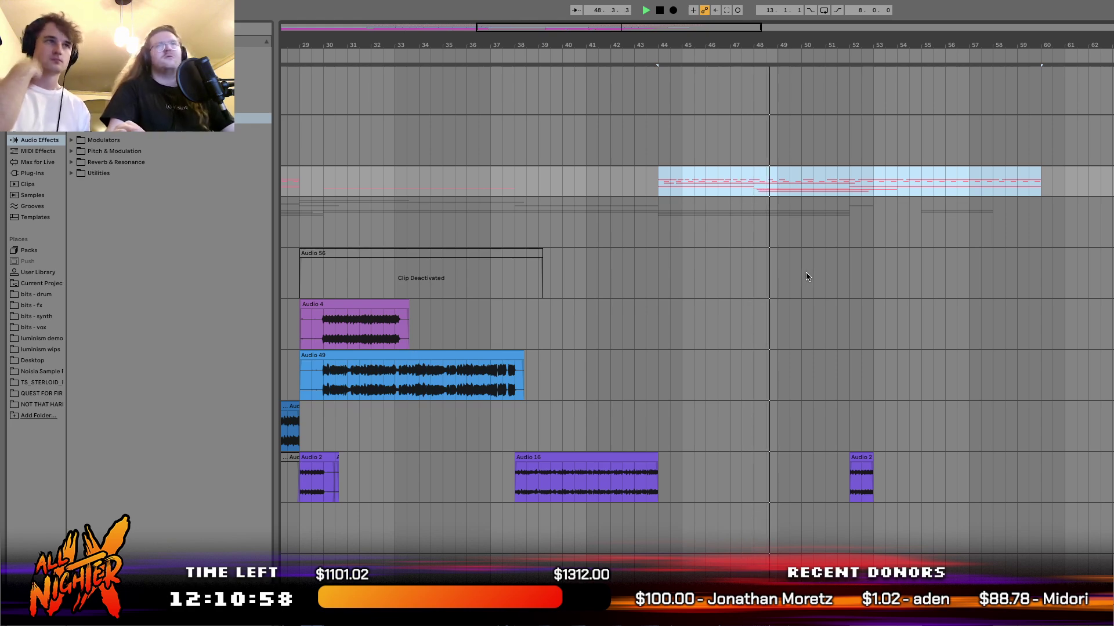
{"action": "scroll", "coordinate": [805, 273], "scroll_direction": "down", "scroll_amount": 15}
{"action": "scroll", "coordinate": [806, 272], "scroll_direction": "left", "scroll_amount": 8}
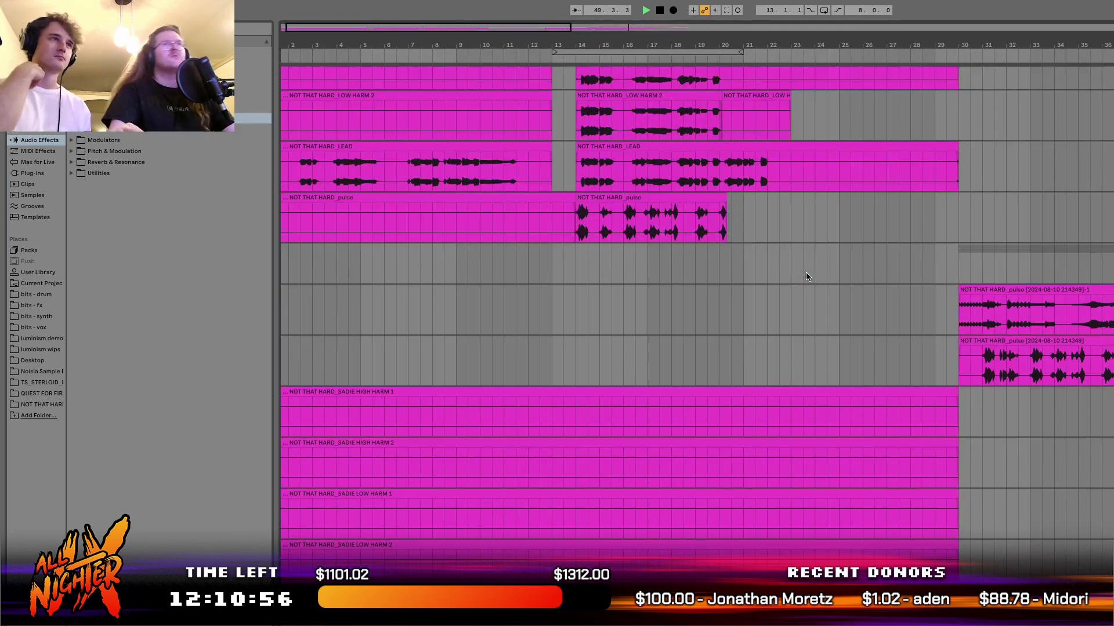
{"action": "scroll", "coordinate": [805, 272], "scroll_direction": "up", "scroll_amount": 14}
{"action": "scroll", "coordinate": [807, 276], "scroll_direction": "down", "scroll_amount": 10}
{"action": "scroll", "coordinate": [807, 276], "scroll_direction": "up", "scroll_amount": 3}
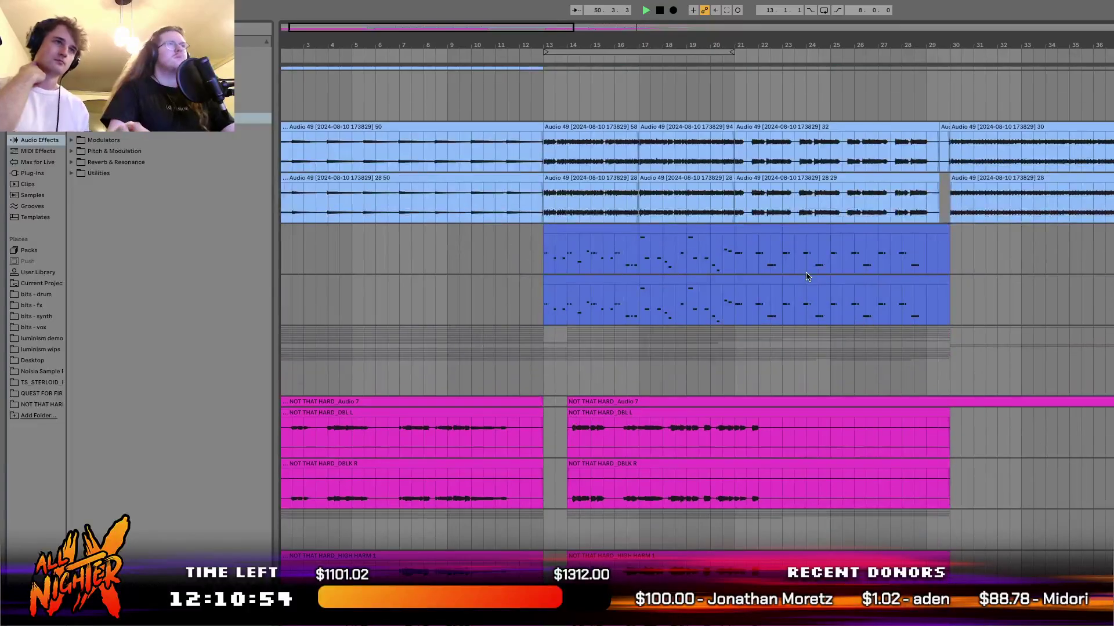
{"action": "scroll", "coordinate": [808, 276], "scroll_direction": "up", "scroll_amount": 5}
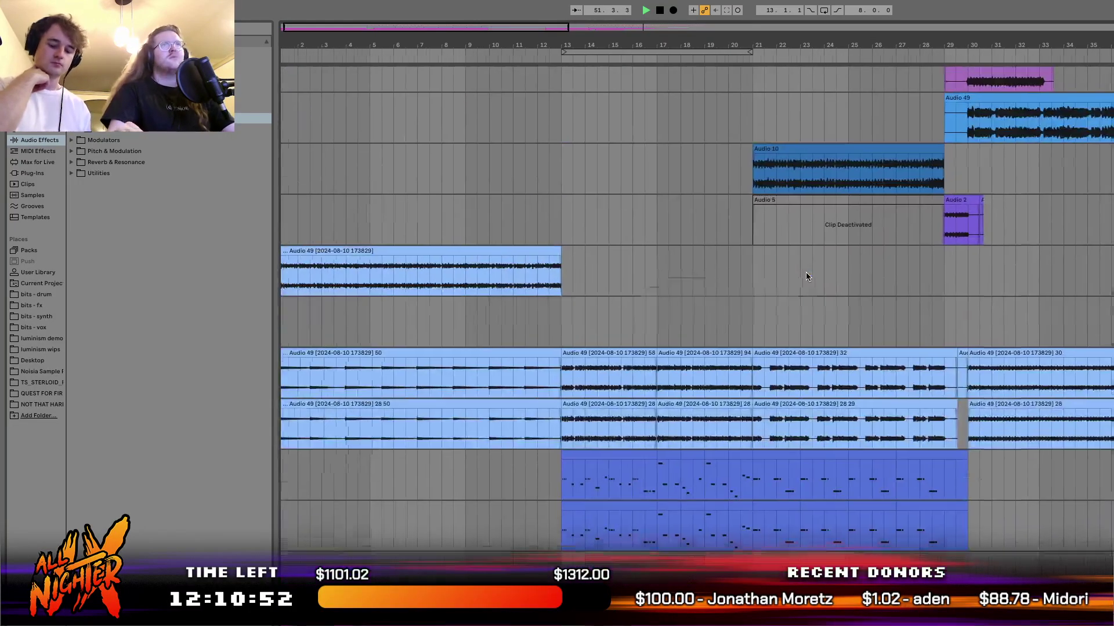
Duplicate the purple Audio 2 clip from bar 52 to bar 54 on the same track.
{"action": "scroll", "coordinate": [806, 273], "scroll_direction": "right", "scroll_amount": 5}
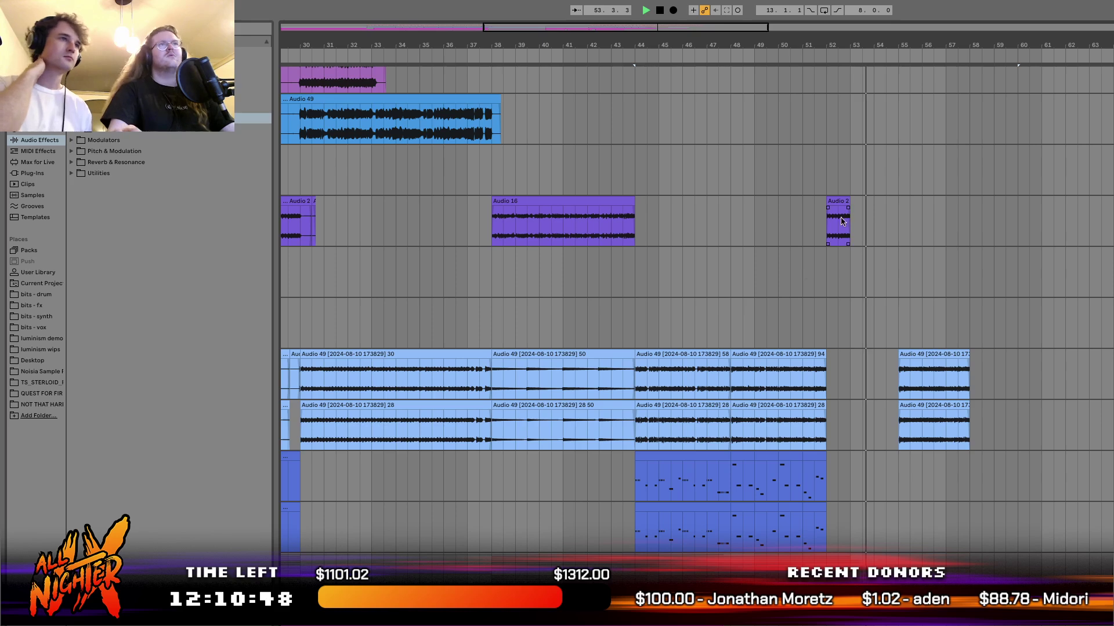
{"action": "left_click_drag", "start_coordinate": [829, 232], "coordinate": [878, 231]}
{"action": "key", "text": "ctrl+d"}
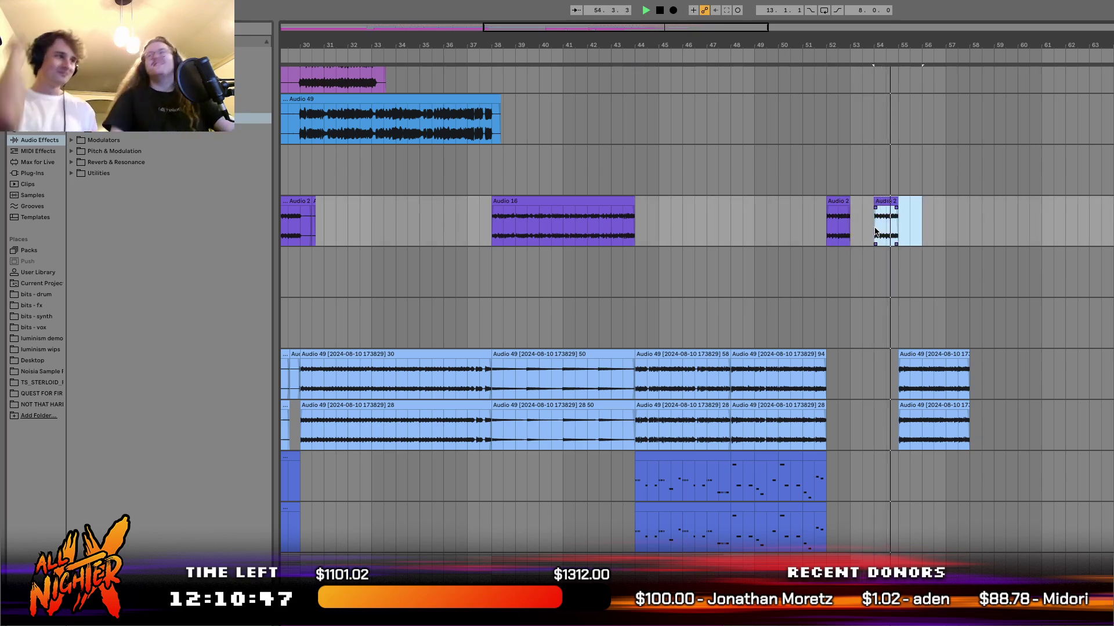
Delete the leftover Audio 49 clips on the two synth tracks between bars 55 and 58.
{"action": "left_click", "coordinate": [942, 394]}
{"action": "left_click_drag", "start_coordinate": [922, 383], "coordinate": [1012, 422]}
{"action": "key", "text": "space"}
{"action": "scroll", "coordinate": [1012, 423], "scroll_direction": "right", "scroll_amount": 5}
{"action": "key", "text": "Delete"}
{"action": "scroll", "coordinate": [1011, 422], "scroll_direction": "right", "scroll_amount": 10}
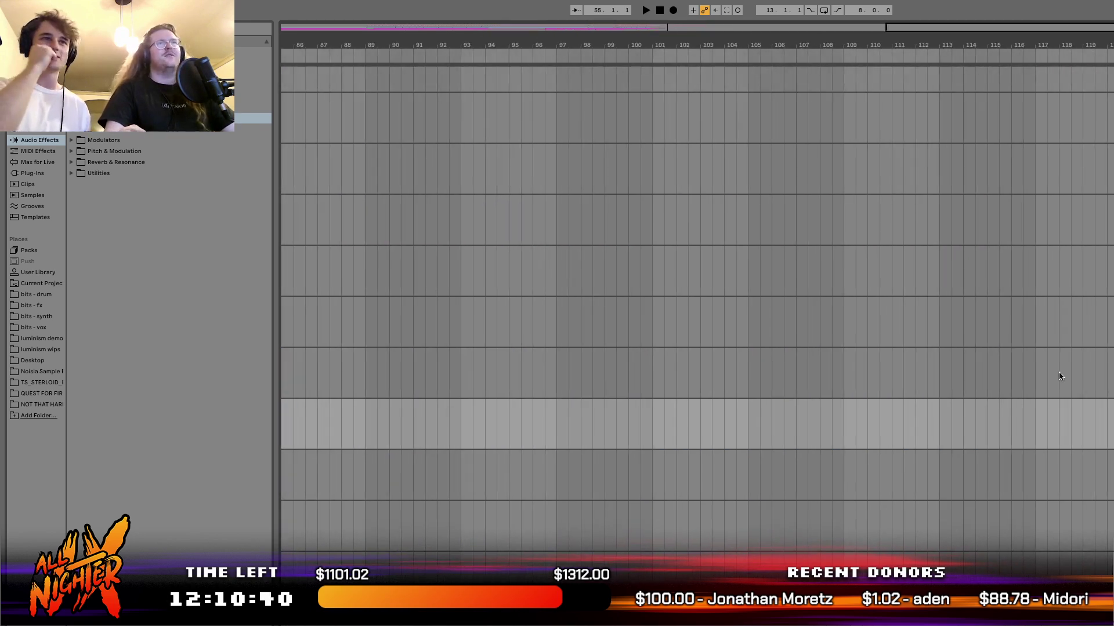
Play the transition from around bar 51 through the two Audio 2 clips.
{"action": "left_click", "coordinate": [1049, 377]}
{"action": "scroll", "coordinate": [1066, 370], "scroll_direction": "left", "scroll_amount": 12}
{"action": "left_click", "coordinate": [552, 264]}
{"action": "key", "text": "space"}
Try out copies of the two Audio 49 clips from bars 30 to 38 at bar 52 and delete them again.
{"action": "scroll", "coordinate": [552, 264], "scroll_direction": "left", "scroll_amount": 12}
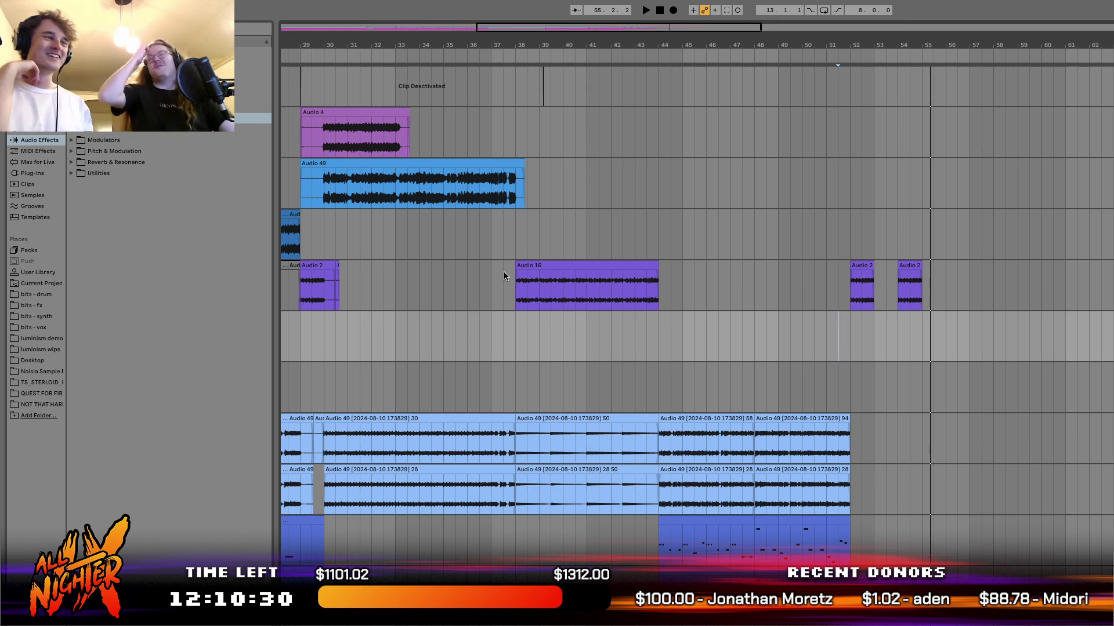
{"action": "scroll", "coordinate": [504, 271], "scroll_direction": "up", "scroll_amount": 3}
{"action": "scroll", "coordinate": [504, 271], "scroll_direction": "left", "scroll_amount": 8}
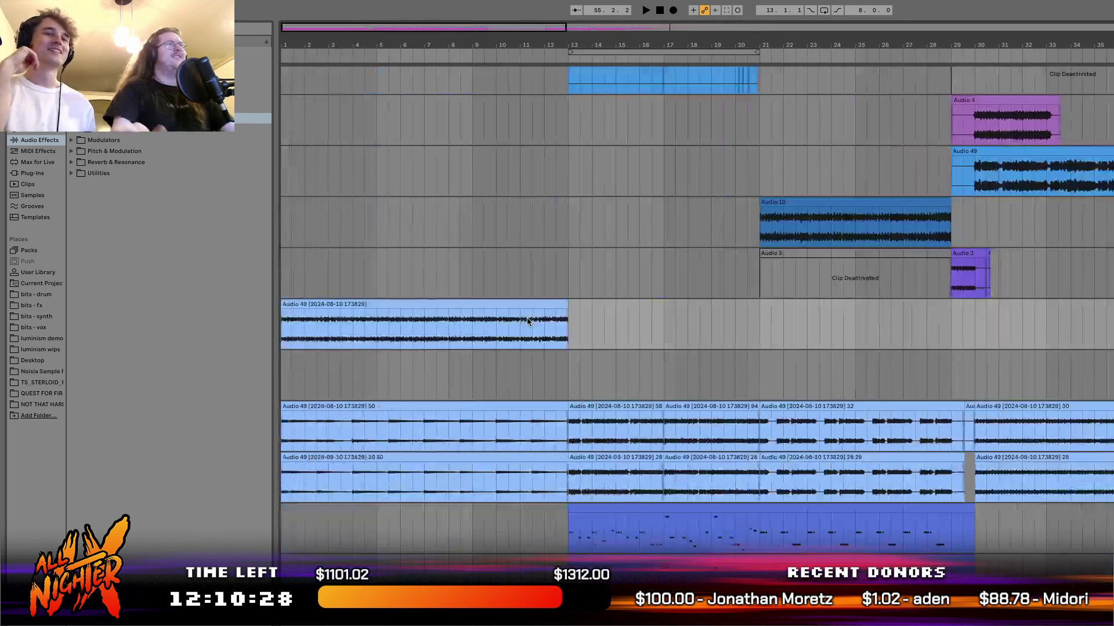
{"action": "scroll", "coordinate": [527, 322], "scroll_direction": "down", "scroll_amount": 4}
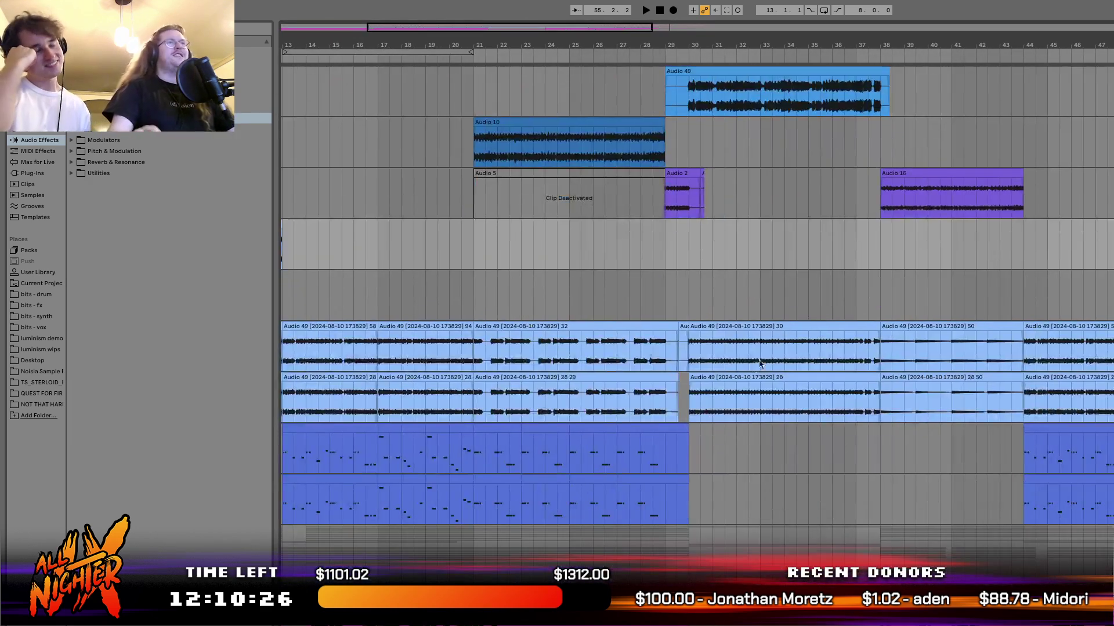
{"action": "left_click", "coordinate": [700, 362]}
{"action": "key", "text": "space"}
{"action": "left_click_drag", "start_coordinate": [696, 362], "coordinate": [880, 409]}
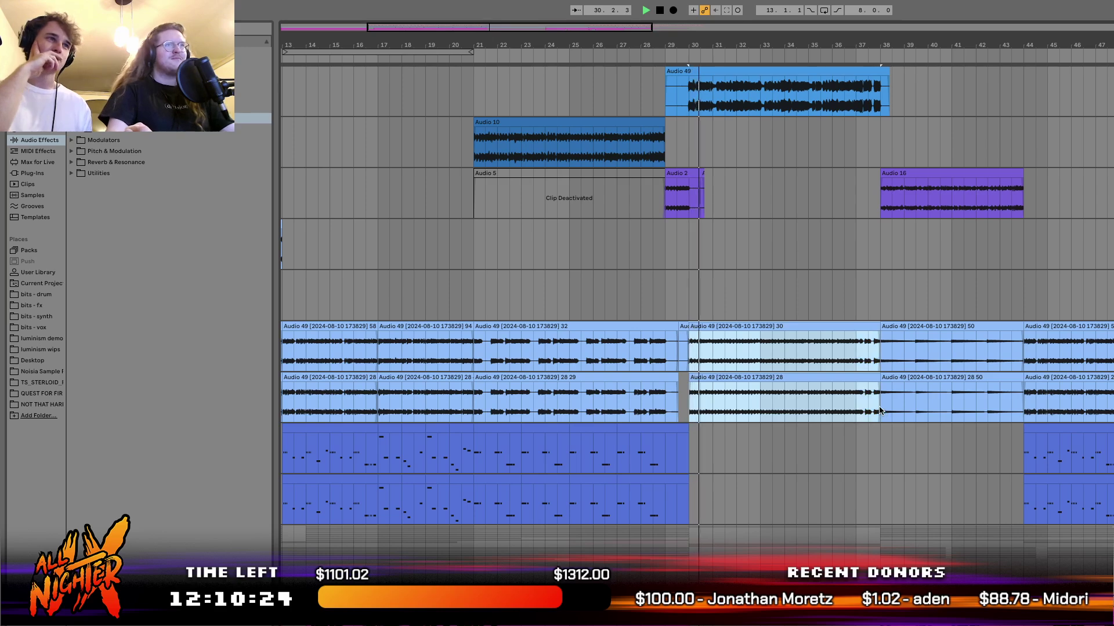
{"action": "scroll", "coordinate": [879, 406], "scroll_direction": "right", "scroll_amount": 5}
{"action": "scroll", "coordinate": [879, 406], "scroll_direction": "down", "scroll_amount": 1}
{"action": "scroll", "coordinate": [880, 406], "scroll_direction": "right", "scroll_amount": 1}
{"action": "left_click", "coordinate": [922, 333]}
{"action": "key", "text": "ctrl+v"}
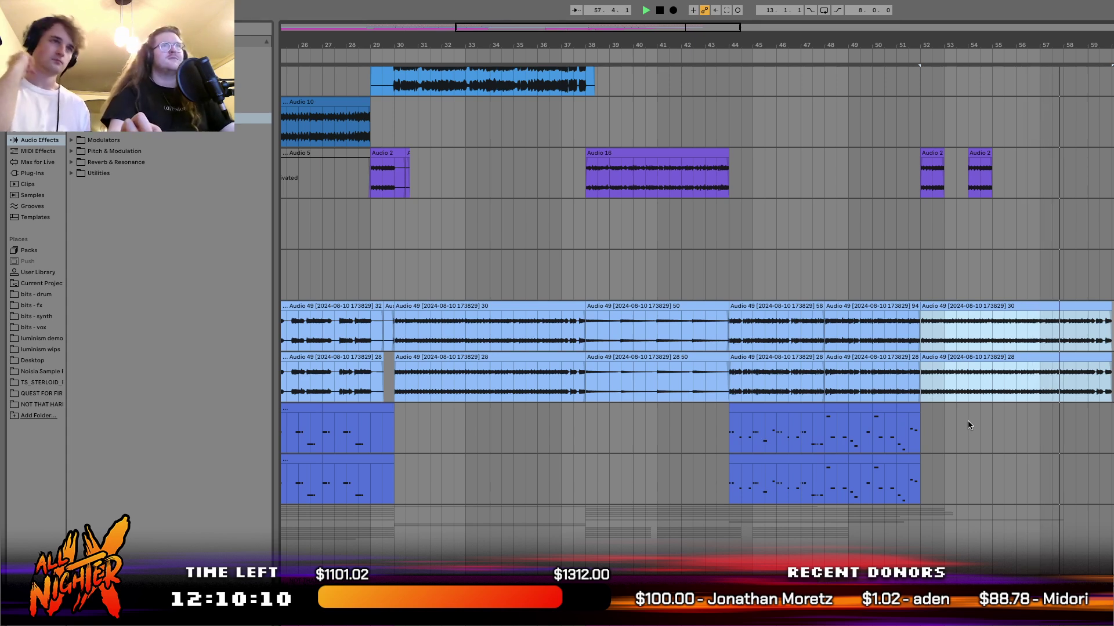
{"action": "key", "text": "space"}
{"action": "key", "text": "Delete"}
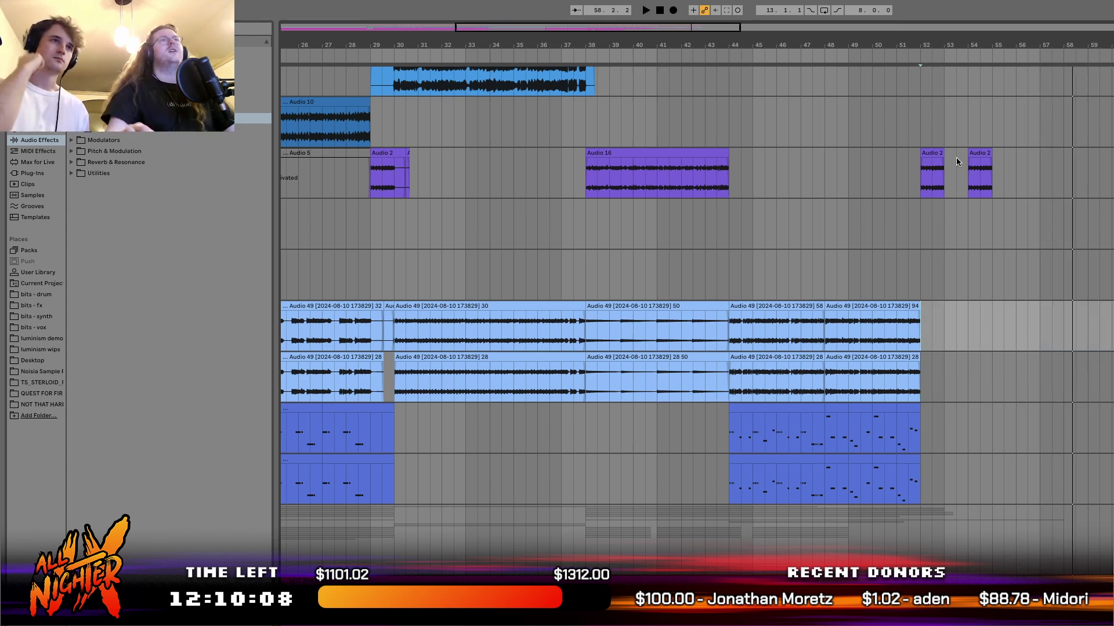
Delete the two purple Audio 2 clips between bars 52 and 57.
{"action": "scroll", "coordinate": [922, 187], "scroll_direction": "up", "scroll_amount": 3}
{"action": "left_click_drag", "start_coordinate": [981, 236], "coordinate": [1048, 236]}
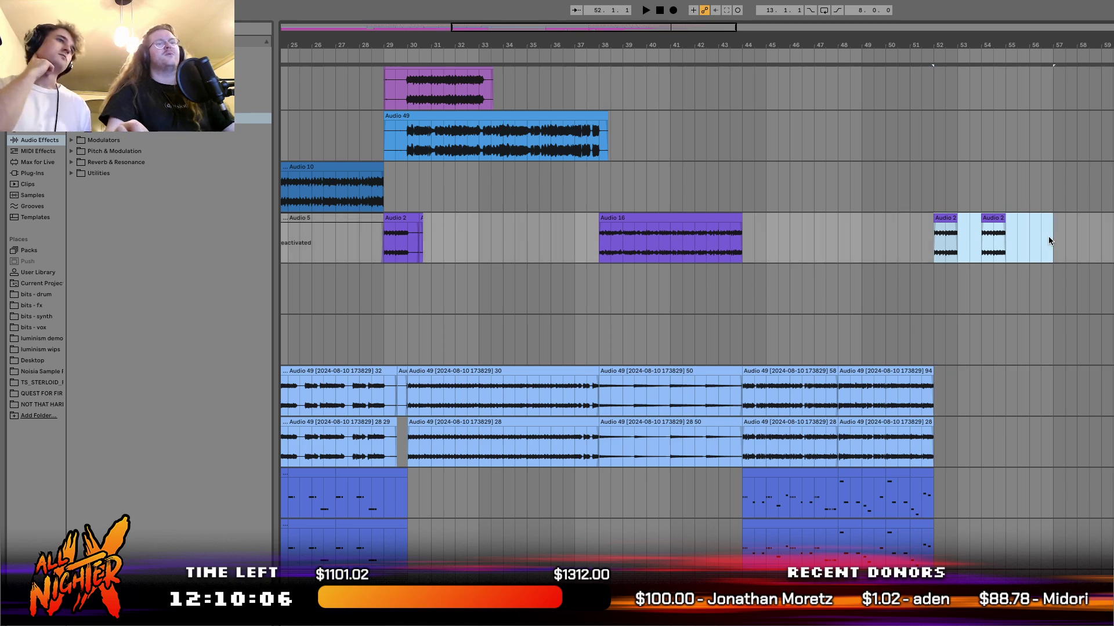
Copy bars 21 to 29 of the two Audio 49 synth tracks and the two MIDI tracks below to bar 52.
{"action": "scroll", "coordinate": [437, 472], "scroll_direction": "left", "scroll_amount": 5}
{"action": "scroll", "coordinate": [437, 472], "scroll_direction": "down", "scroll_amount": 1}
{"action": "left_click", "coordinate": [484, 385]}
{"action": "key", "text": "space"}
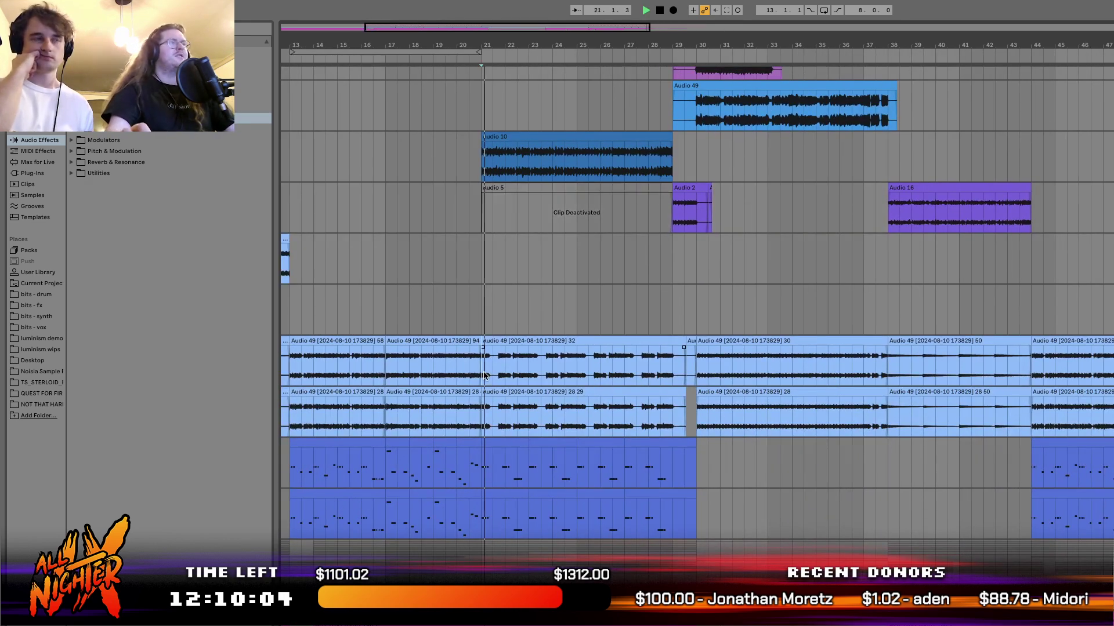
{"action": "mouse_move", "coordinate": [484, 384]}
{"action": "left_mouse_down"}
{"action": "mouse_move", "coordinate": [697, 496]}
{"action": "mouse_move", "coordinate": [680, 491]}
{"action": "left_mouse_up"}
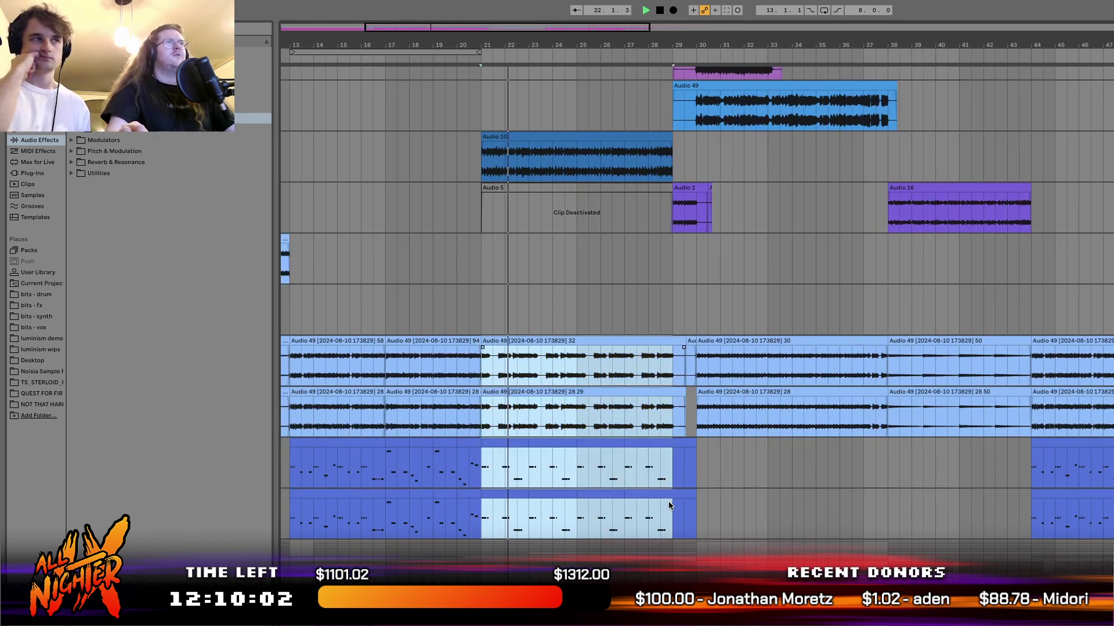
{"action": "scroll", "coordinate": [747, 477], "scroll_direction": "right", "scroll_amount": 10}
{"action": "scroll", "coordinate": [747, 477], "scroll_direction": "up", "scroll_amount": 1}
{"action": "key", "text": "ctrl+c"}
{"action": "left_click", "coordinate": [968, 392]}
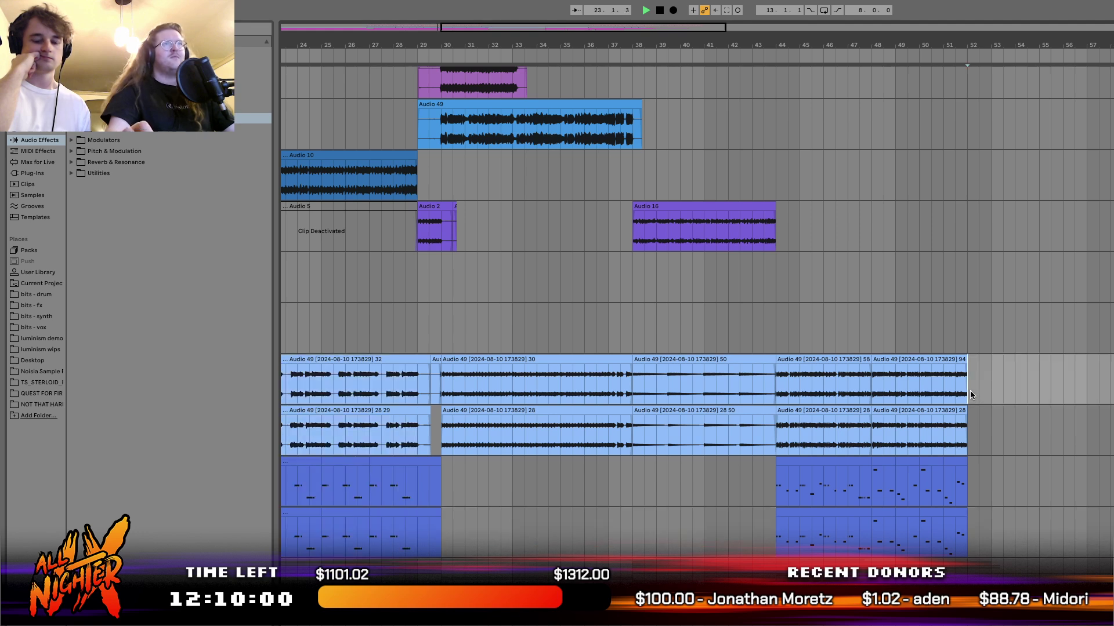
{"action": "key", "text": "ctrl+v"}
Play the new section from bar 52 and look over the vocal tracks around it.
{"action": "key", "text": "space"}
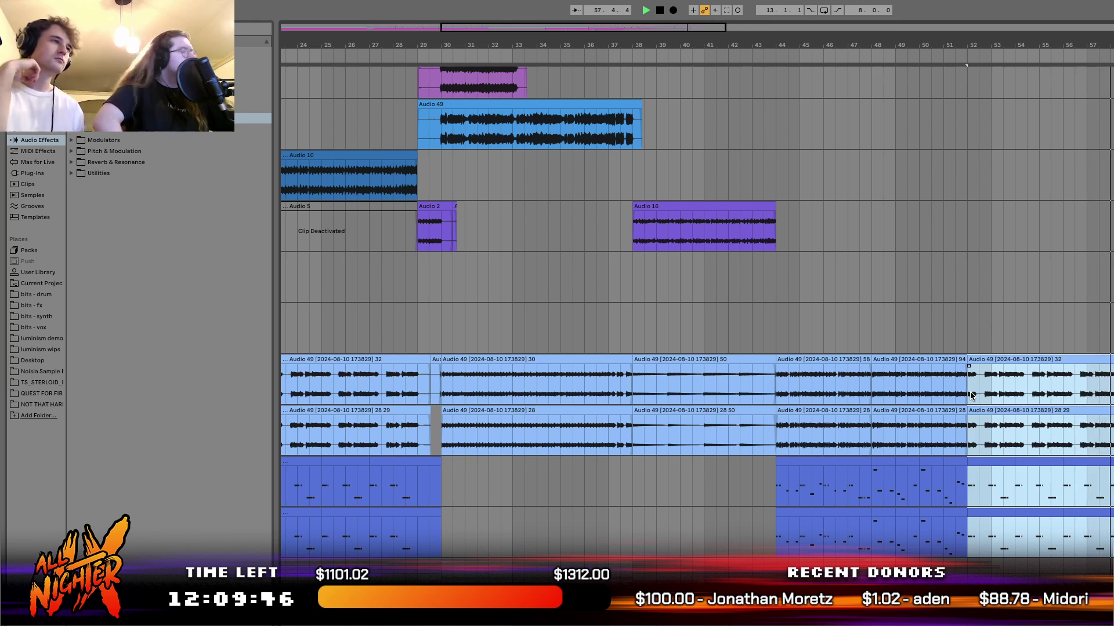
{"action": "scroll", "coordinate": [972, 396], "scroll_direction": "down", "scroll_amount": 5}
{"action": "scroll", "coordinate": [972, 396], "scroll_direction": "down", "scroll_amount": 5}
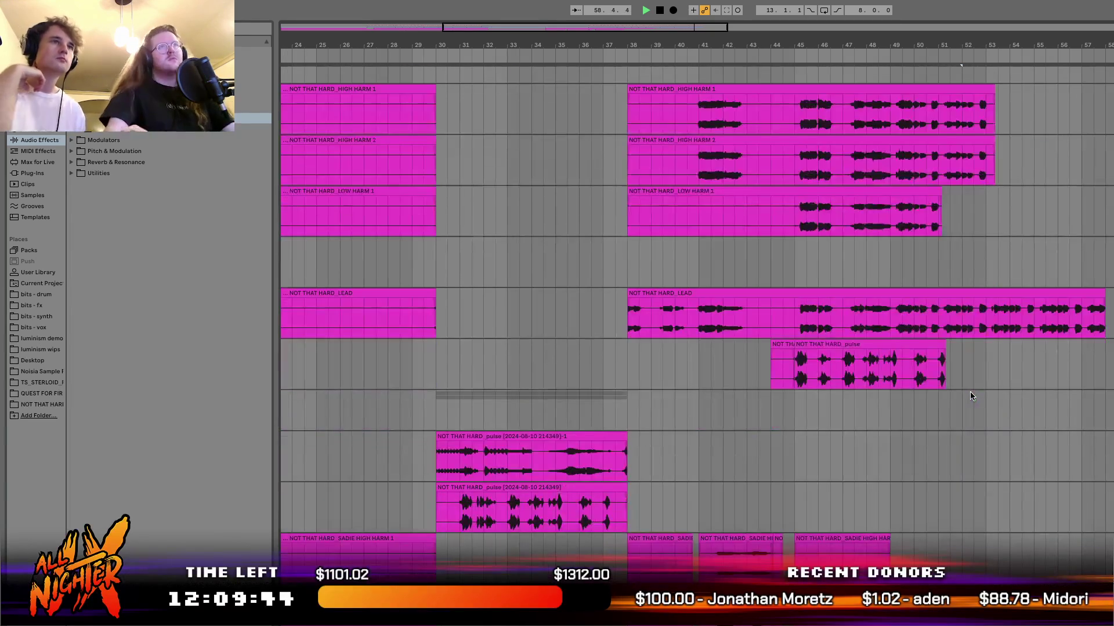
{"action": "scroll", "coordinate": [972, 396], "scroll_direction": "up", "scroll_amount": 8}
{"action": "scroll", "coordinate": [972, 397], "scroll_direction": "down", "scroll_amount": 6}
{"action": "left_click_drag", "start_coordinate": [1092, 513], "coordinate": [1113, 513]}
{"action": "scroll", "coordinate": [867, 502], "scroll_direction": "up", "scroll_amount": 10}
{"action": "scroll", "coordinate": [866, 502], "scroll_direction": "left", "scroll_amount": 4}
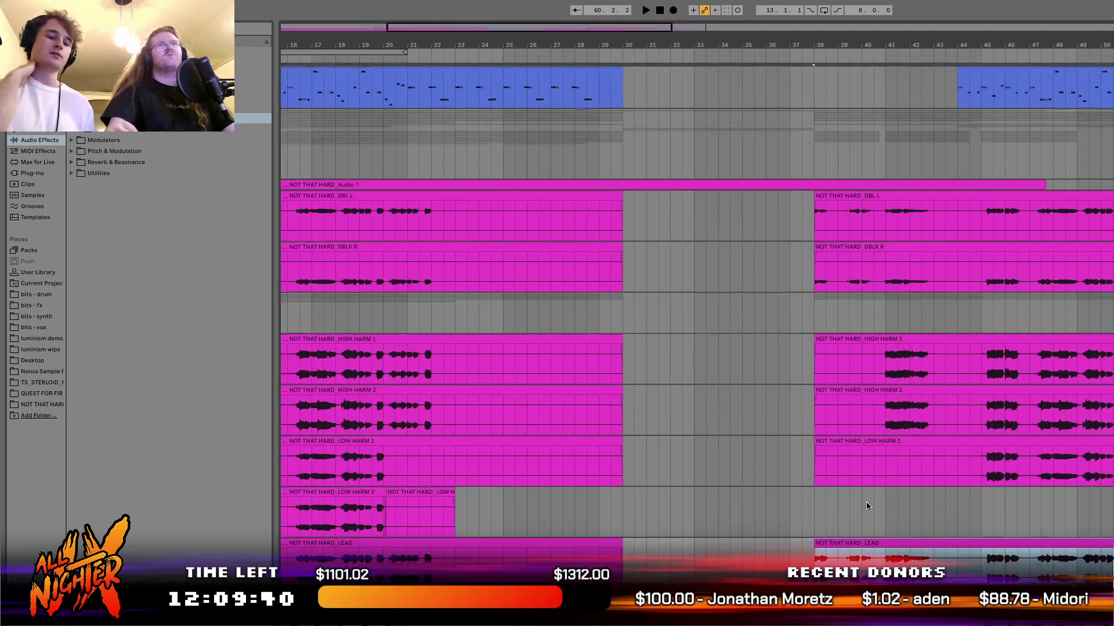
{"action": "scroll", "coordinate": [617, 402], "scroll_direction": "up", "scroll_amount": 8}
{"action": "scroll", "coordinate": [616, 403], "scroll_direction": "left", "scroll_amount": 2}
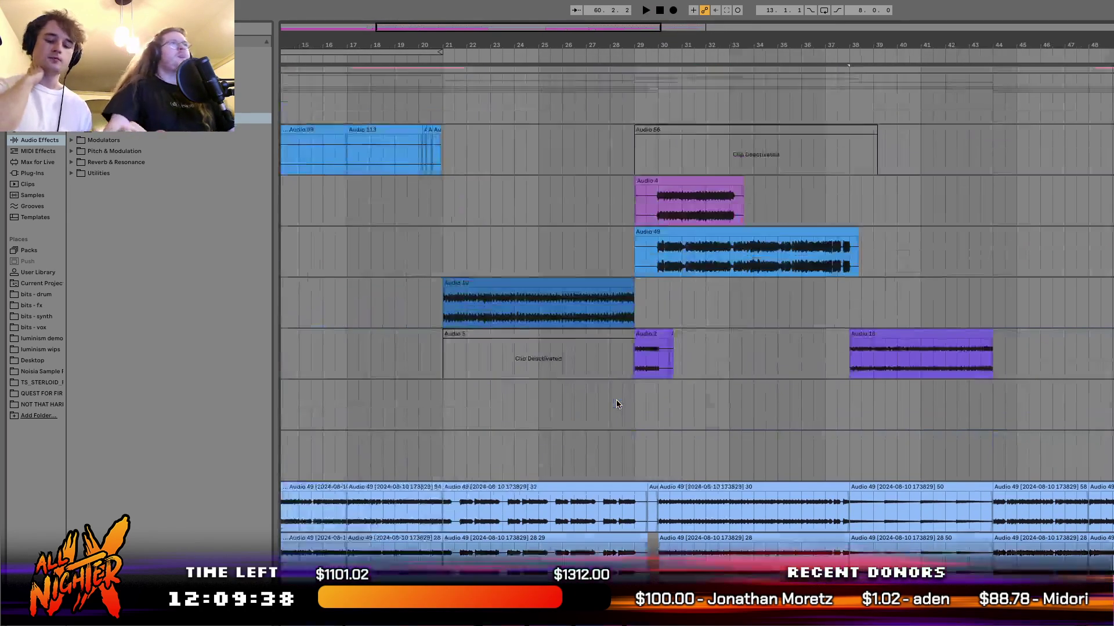
Copy the blue Audio 10 clip from bars 21 to 29 to bar 52 on the same track.
{"action": "scroll", "coordinate": [678, 328], "scroll_direction": "left", "scroll_amount": 4}
{"action": "scroll", "coordinate": [679, 328], "scroll_direction": "down", "scroll_amount": 2}
{"action": "left_click", "coordinate": [698, 333]}
{"action": "key", "text": "space"}
{"action": "scroll", "coordinate": [699, 334], "scroll_direction": "down", "scroll_amount": 6}
{"action": "scroll", "coordinate": [698, 335], "scroll_direction": "up", "scroll_amount": 5}
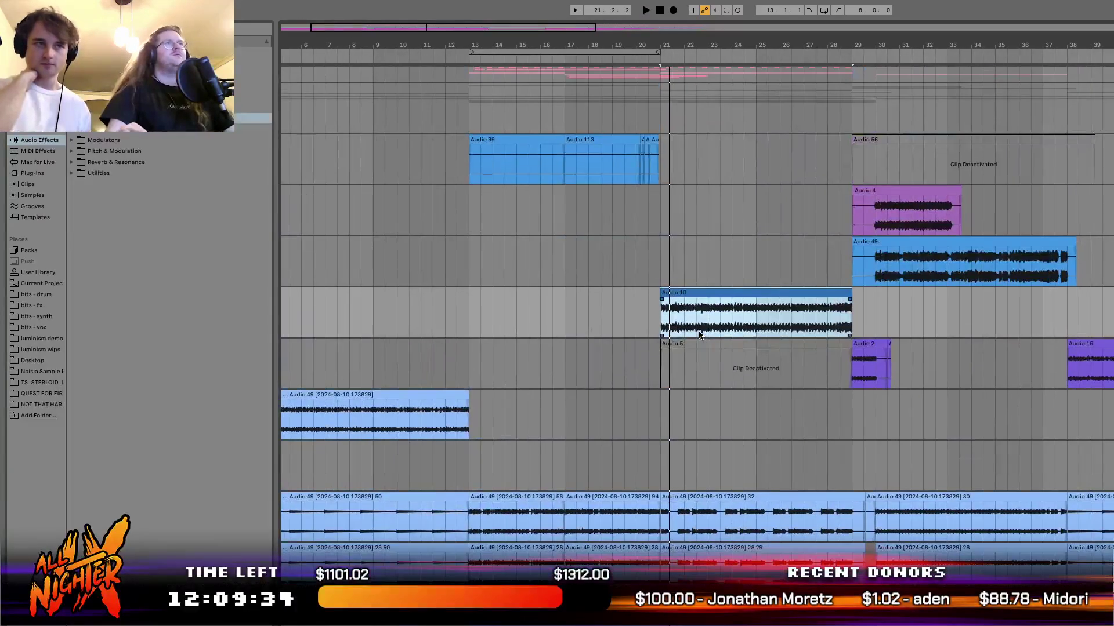
{"action": "scroll", "coordinate": [699, 335], "scroll_direction": "right", "scroll_amount": 12}
{"action": "scroll", "coordinate": [728, 287], "scroll_direction": "left", "scroll_amount": 6}
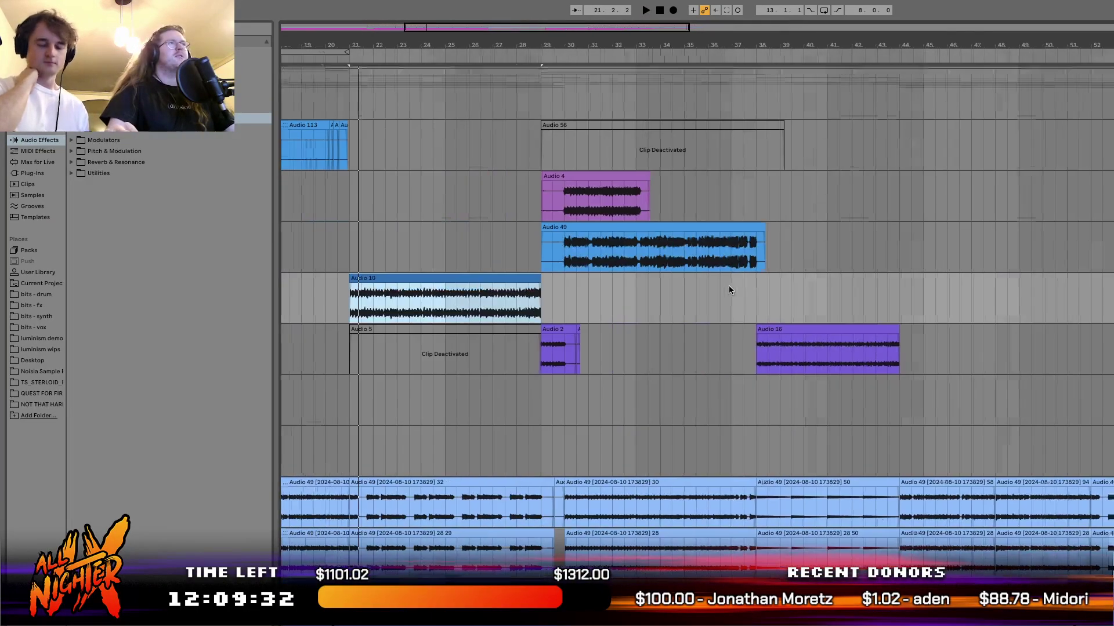
{"action": "scroll", "coordinate": [864, 302], "scroll_direction": "right", "scroll_amount": 4}
{"action": "left_click", "coordinate": [858, 299]}
{"action": "key", "text": "ctrl+v"}
Play the section from bar 52 with the copied Audio 10 clip and compare it with the earlier synth and vocal tracks.
{"action": "key", "text": "space"}
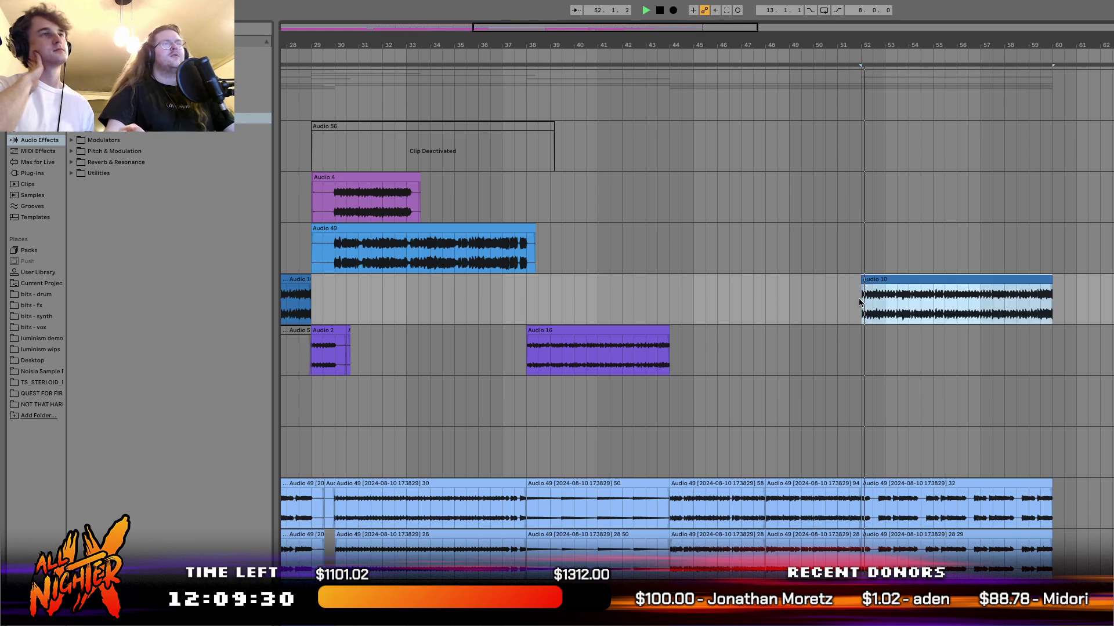
{"action": "scroll", "coordinate": [859, 298], "scroll_direction": "left", "scroll_amount": 10}
{"action": "scroll", "coordinate": [858, 299], "scroll_direction": "down", "scroll_amount": 1}
{"action": "scroll", "coordinate": [860, 302], "scroll_direction": "right", "scroll_amount": 12}
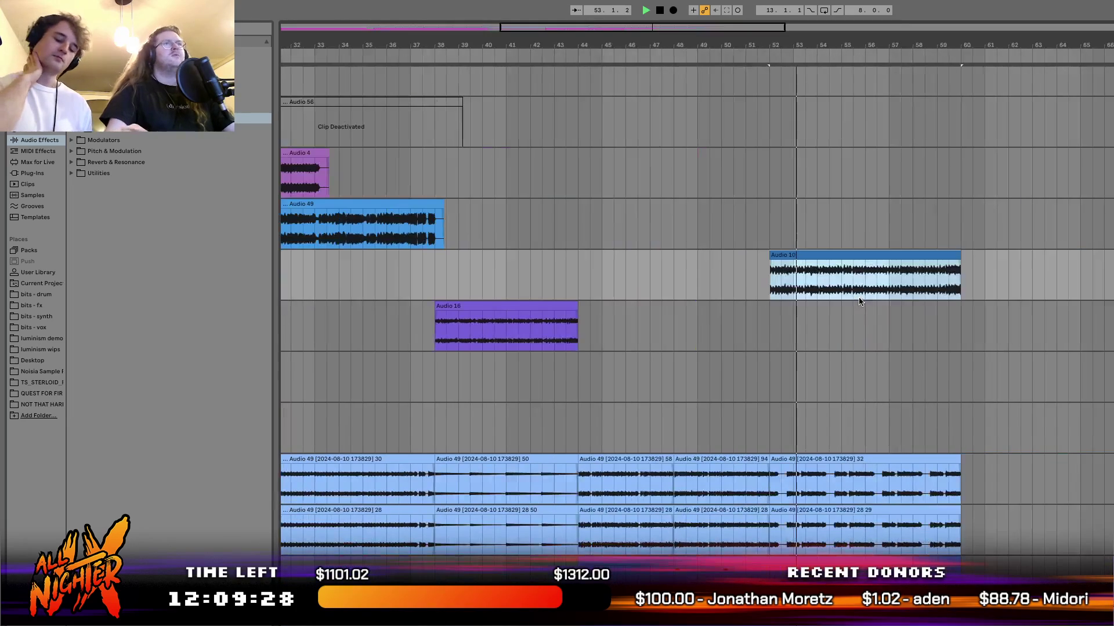
{"action": "scroll", "coordinate": [819, 261], "scroll_direction": "left", "scroll_amount": 7}
{"action": "scroll", "coordinate": [819, 261], "scroll_direction": "down", "scroll_amount": 3}
{"action": "scroll", "coordinate": [819, 263], "scroll_direction": "up", "scroll_amount": 2}
{"action": "scroll", "coordinate": [819, 263], "scroll_direction": "right", "scroll_amount": 3}
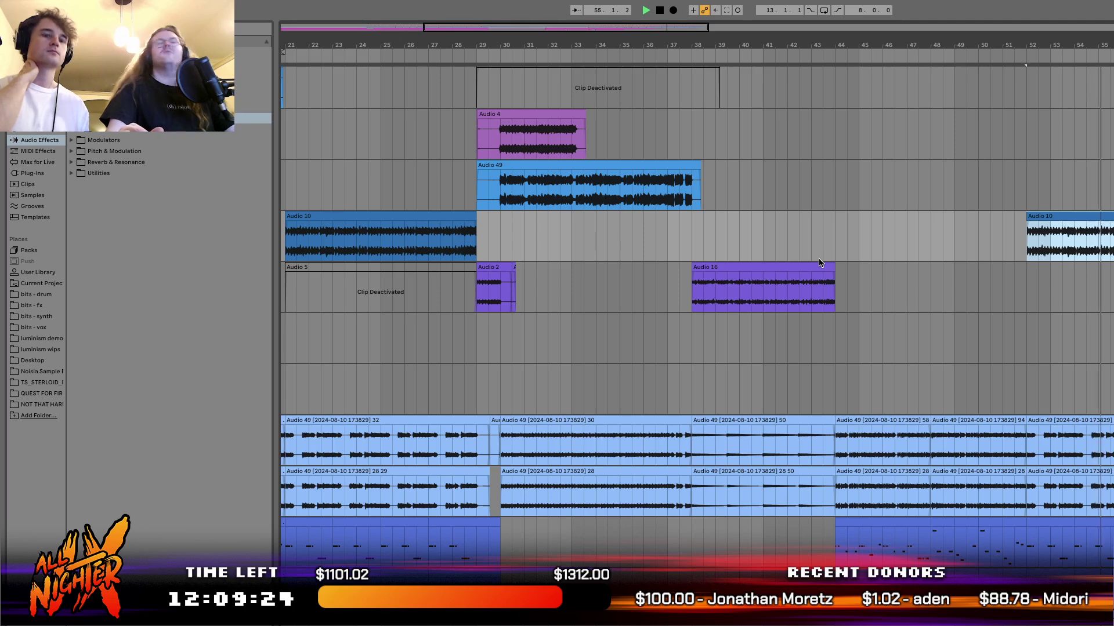
{"action": "scroll", "coordinate": [819, 263], "scroll_direction": "up", "scroll_amount": 1}
{"action": "scroll", "coordinate": [819, 262], "scroll_direction": "right", "scroll_amount": 1}
{"action": "scroll", "coordinate": [819, 263], "scroll_direction": "up", "scroll_amount": 3}
{"action": "scroll", "coordinate": [819, 263], "scroll_direction": "left", "scroll_amount": 9}
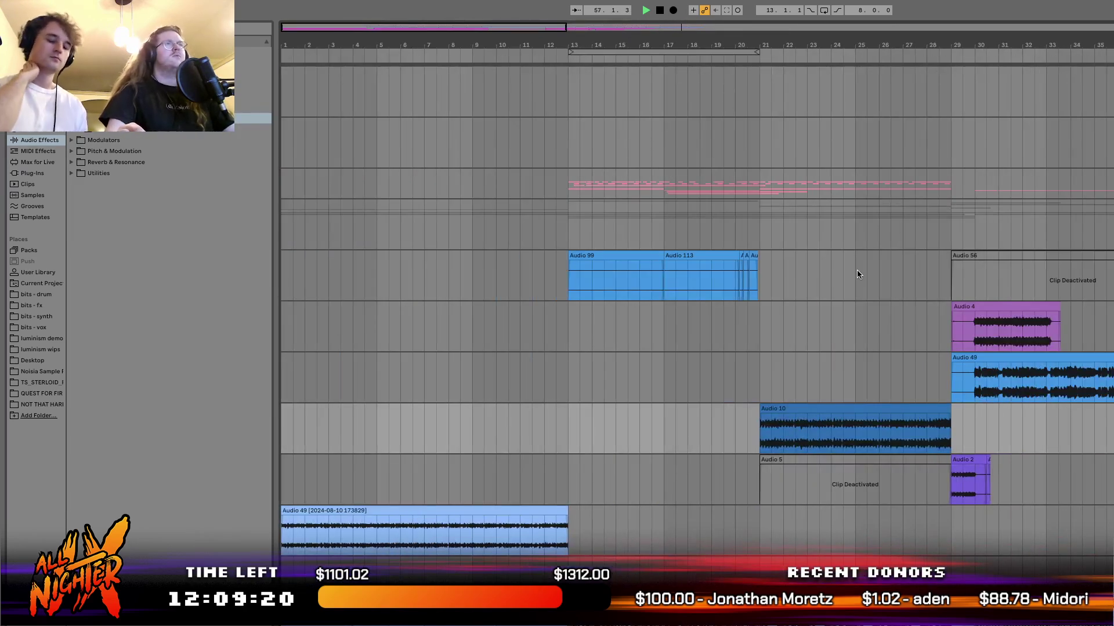
{"action": "scroll", "coordinate": [466, 445], "scroll_direction": "down", "scroll_amount": 8}
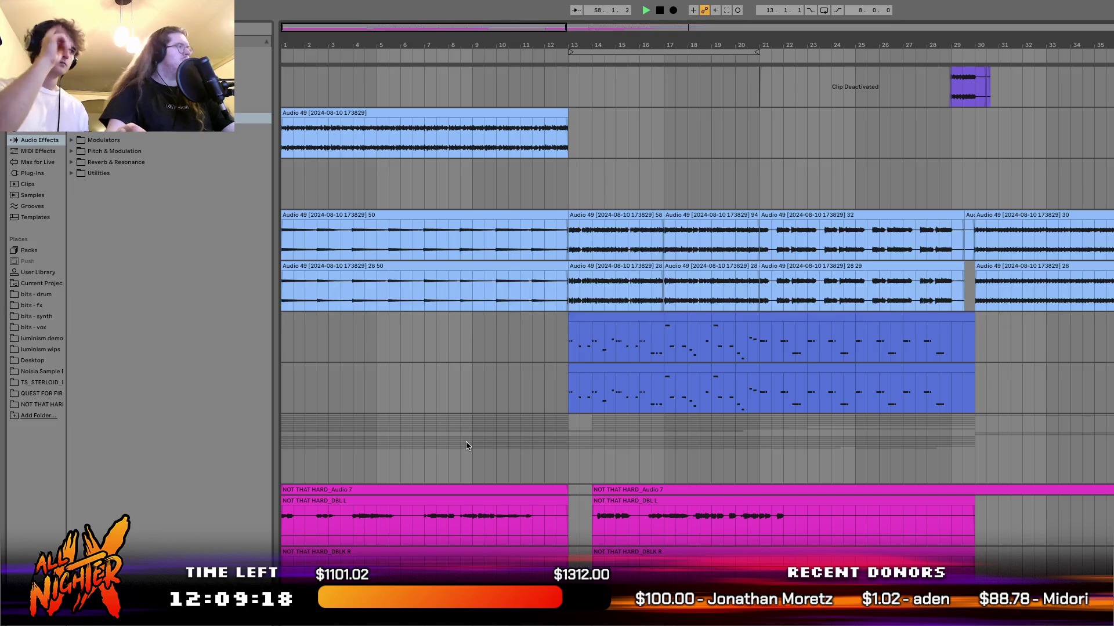
{"action": "scroll", "coordinate": [468, 445], "scroll_direction": "down", "scroll_amount": 10}
{"action": "key", "text": "space"}
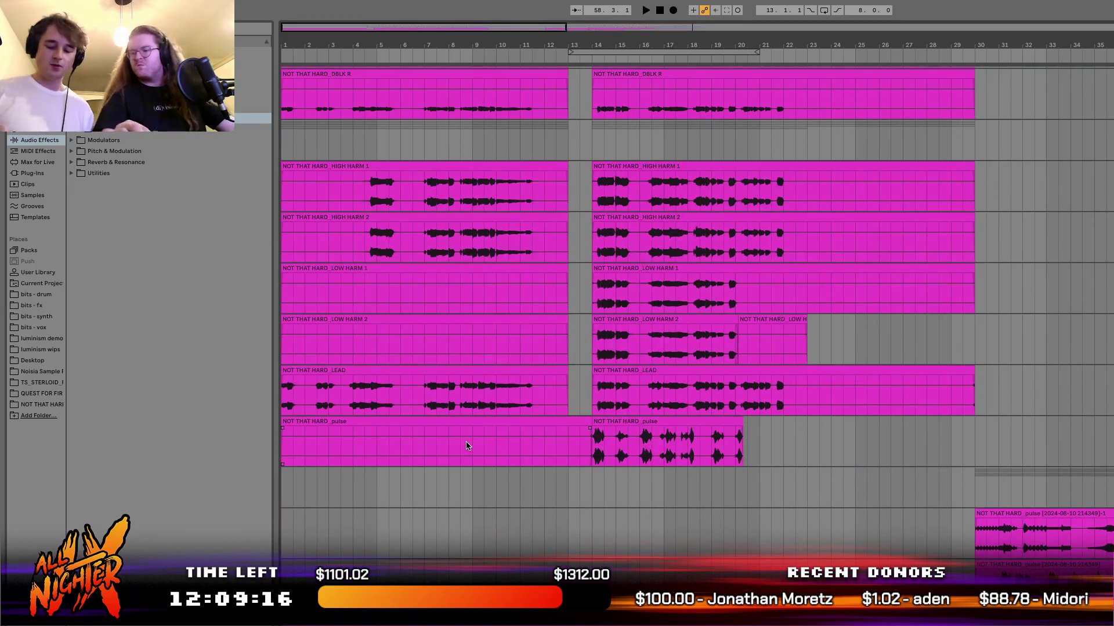
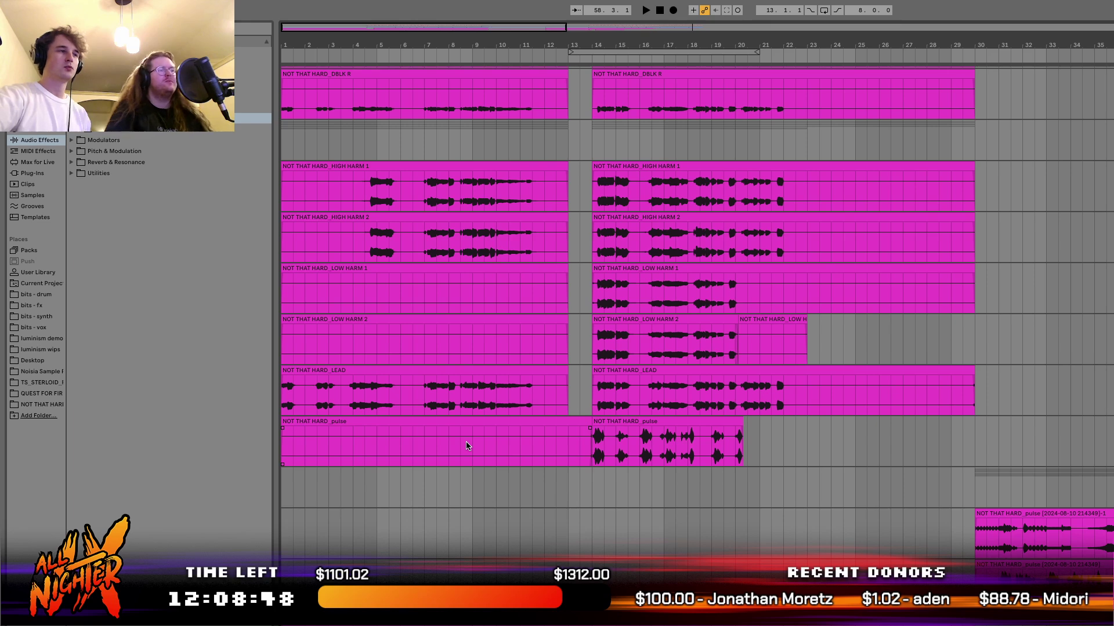
Listen to the arrangement from bar 13 and look over the harmony and pulse vocal tracks.
{"action": "left_click", "coordinate": [578, 412]}
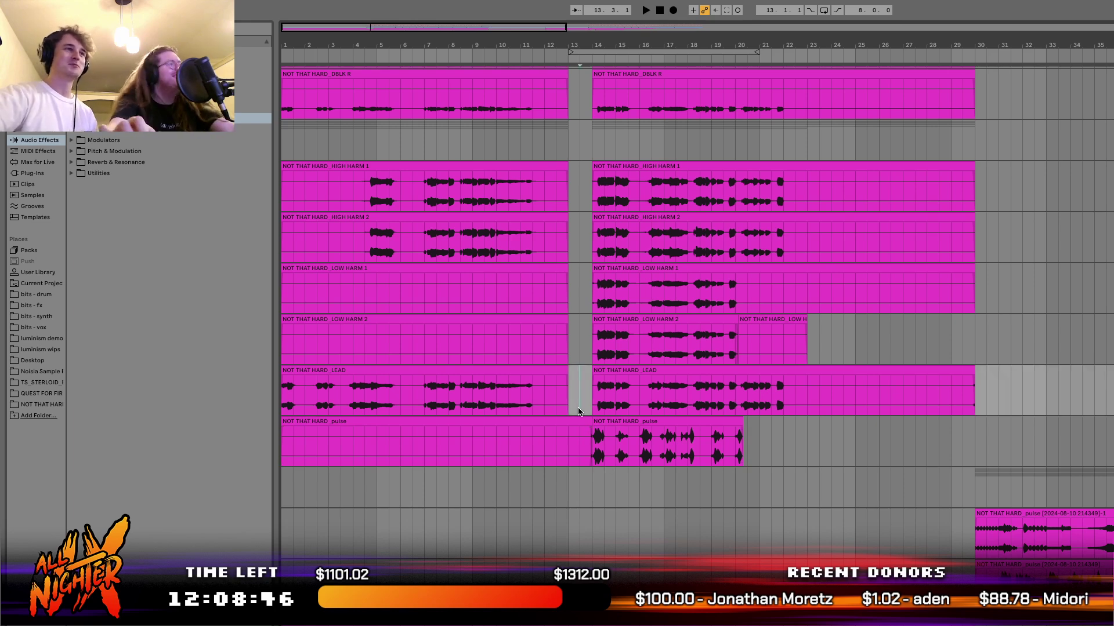
{"action": "scroll", "coordinate": [625, 343], "scroll_direction": "up", "scroll_amount": 10}
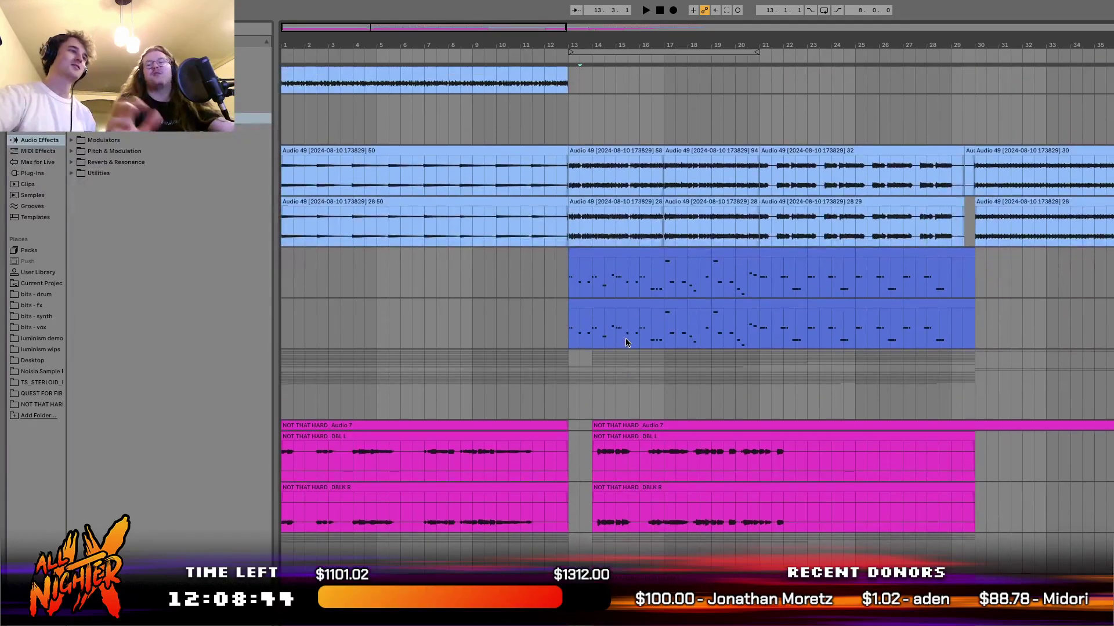
{"action": "scroll", "coordinate": [625, 343], "scroll_direction": "up", "scroll_amount": 3}
{"action": "scroll", "coordinate": [625, 342], "scroll_direction": "up", "scroll_amount": 15}
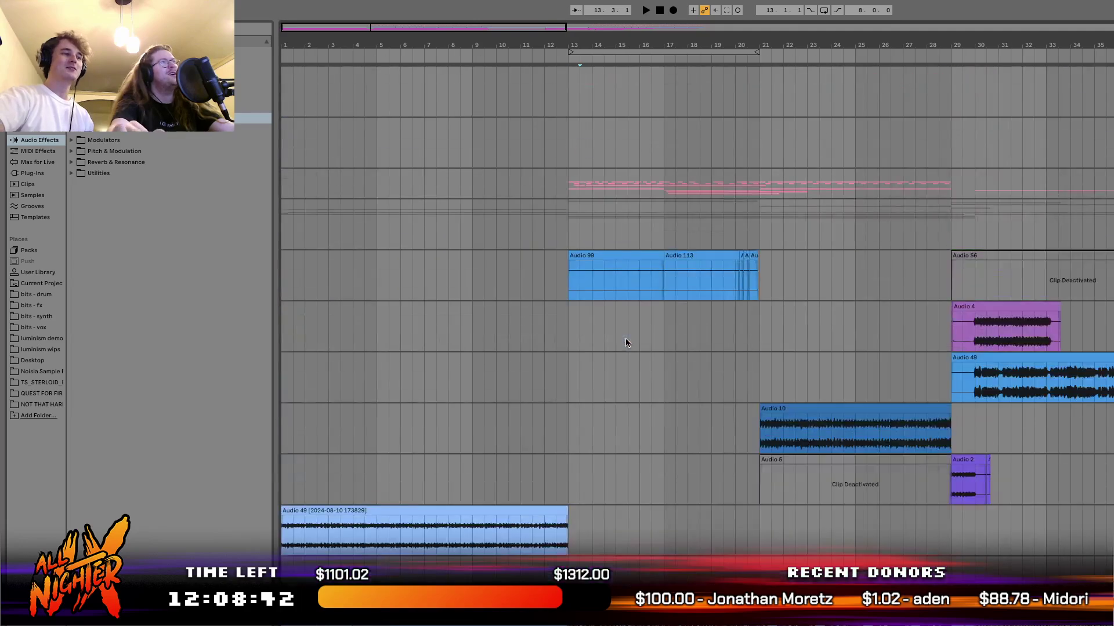
{"action": "left_click", "coordinate": [576, 200]}
{"action": "left_click", "coordinate": [569, 189]}
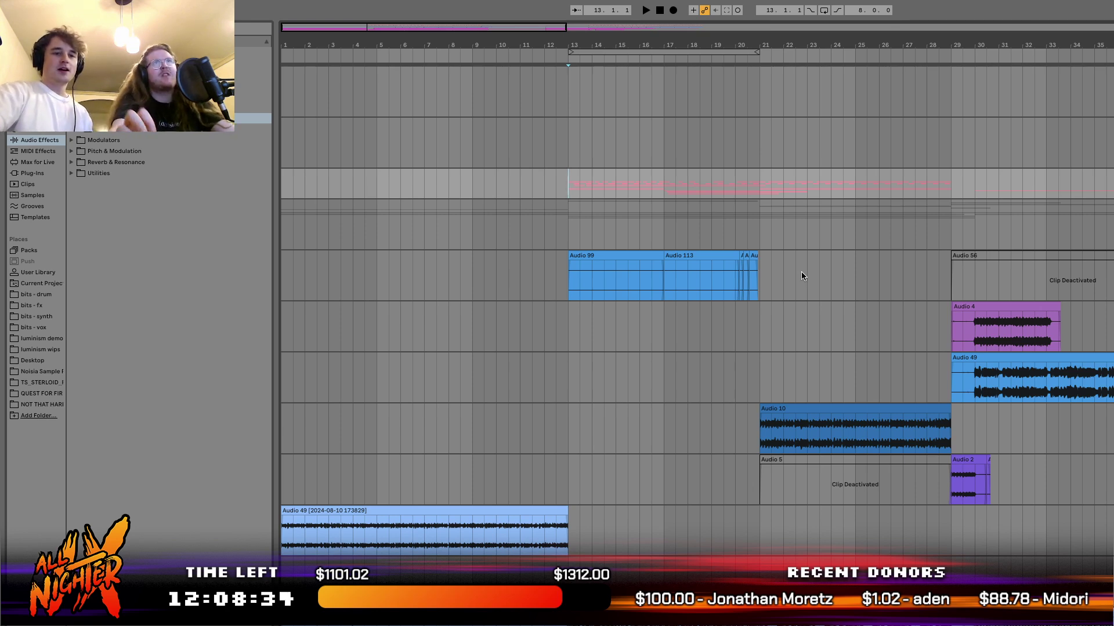
{"action": "key", "text": "space"}
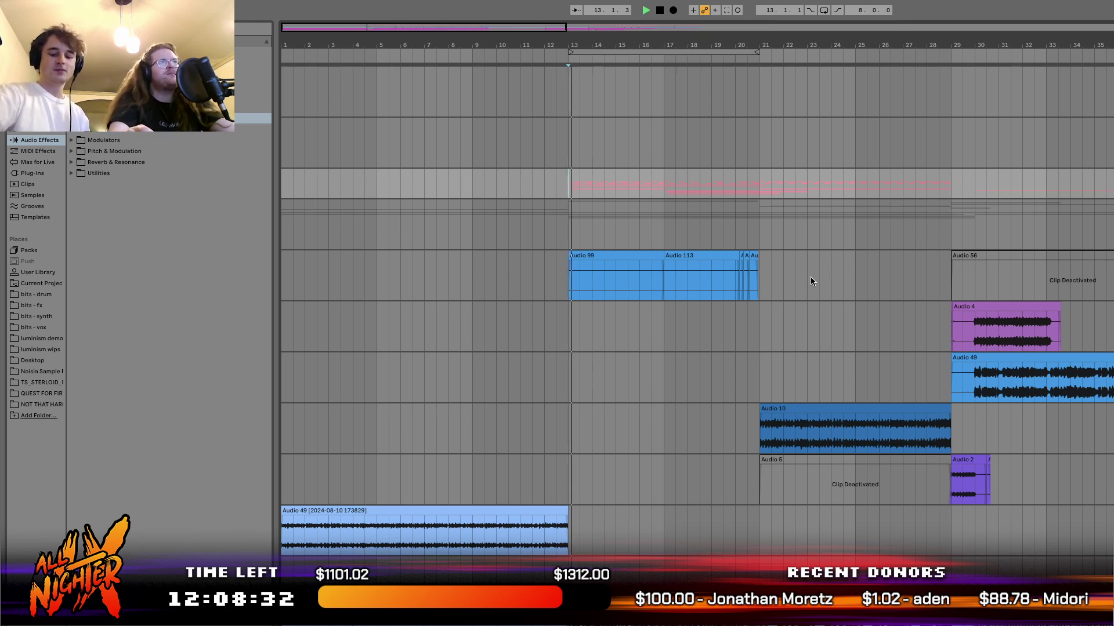
{"action": "scroll", "coordinate": [554, 427], "scroll_direction": "down", "scroll_amount": 10}
{"action": "scroll", "coordinate": [555, 427], "scroll_direction": "down", "scroll_amount": 10}
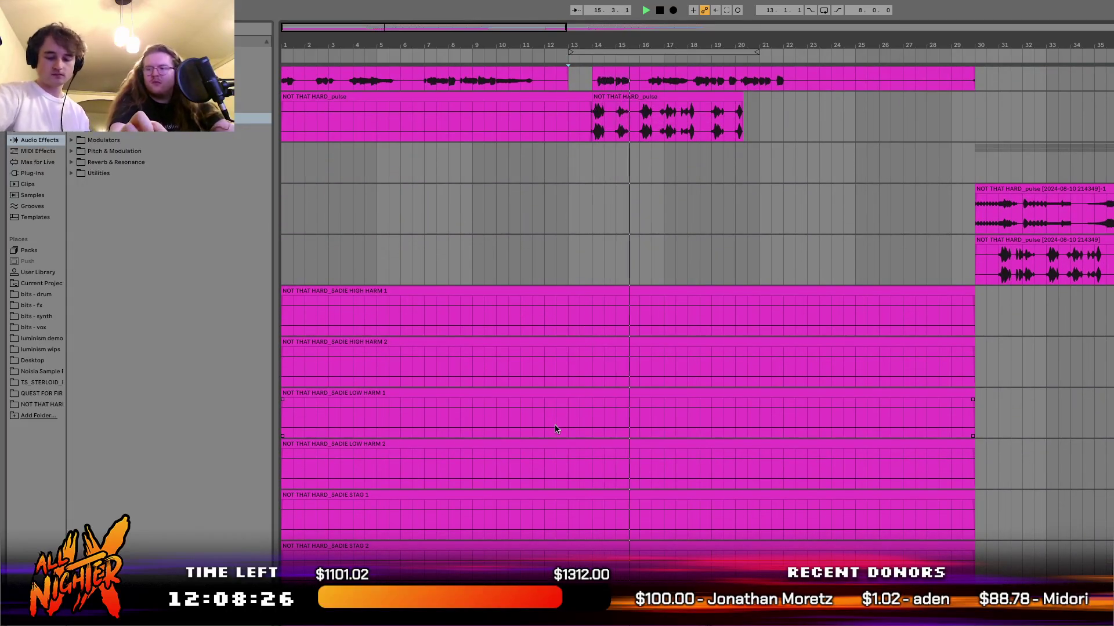
{"action": "key", "text": "space"}
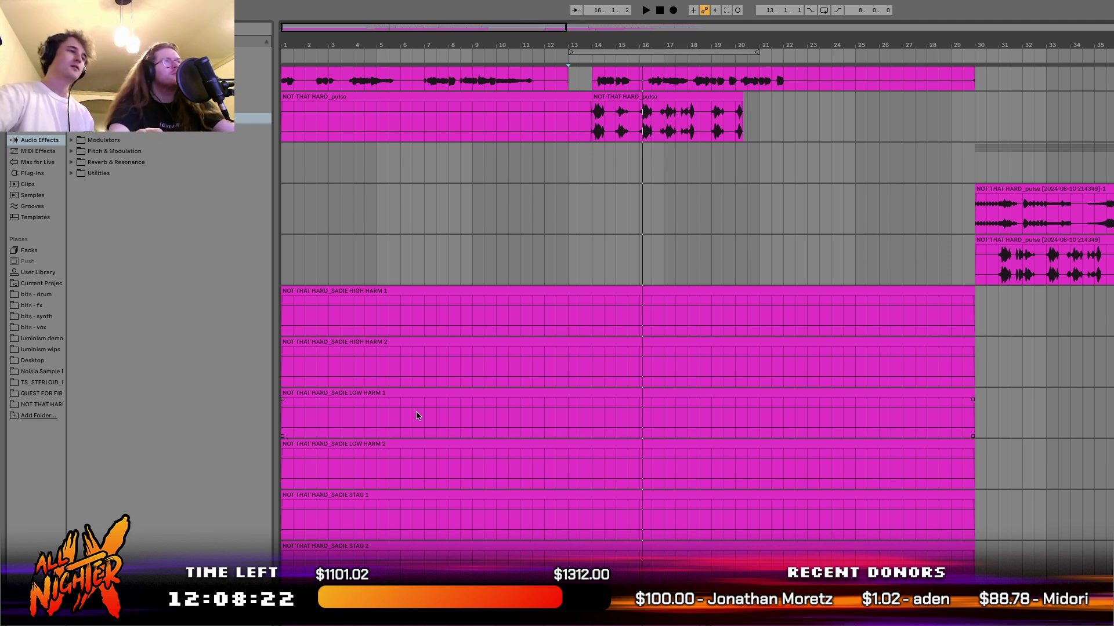
Play briefly from bar 7 and look over the synth and audio tracks in the opening section.
{"action": "scroll", "coordinate": [444, 186], "scroll_direction": "up", "scroll_amount": 8}
{"action": "left_click", "coordinate": [428, 284]}
{"action": "scroll", "coordinate": [429, 283], "scroll_direction": "up", "scroll_amount": 7}
{"action": "key", "text": "space"}
{"action": "scroll", "coordinate": [742, 486], "scroll_direction": "up", "scroll_amount": 3}
{"action": "scroll", "coordinate": [743, 486], "scroll_direction": "down", "scroll_amount": 9}
{"action": "scroll", "coordinate": [742, 486], "scroll_direction": "up", "scroll_amount": 6}
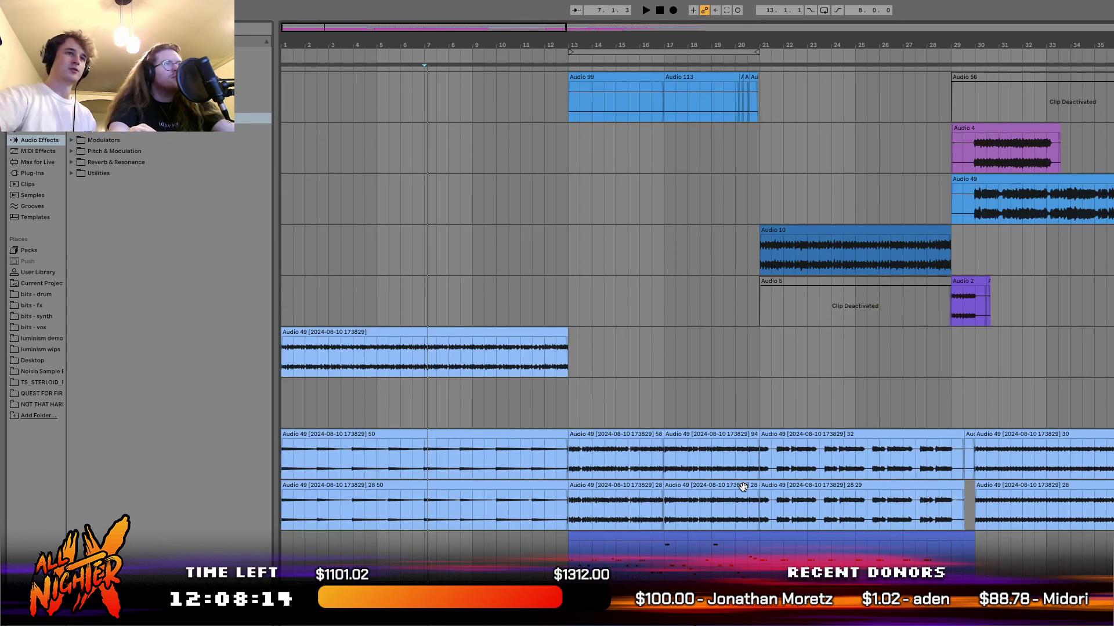
{"action": "scroll", "coordinate": [742, 486], "scroll_direction": "up", "scroll_amount": 8}
Play the arrangement from bar 13 on the pink group track and fold all the grouped tracks.
{"action": "left_click", "coordinate": [567, 172]}
{"action": "key", "text": "space"}
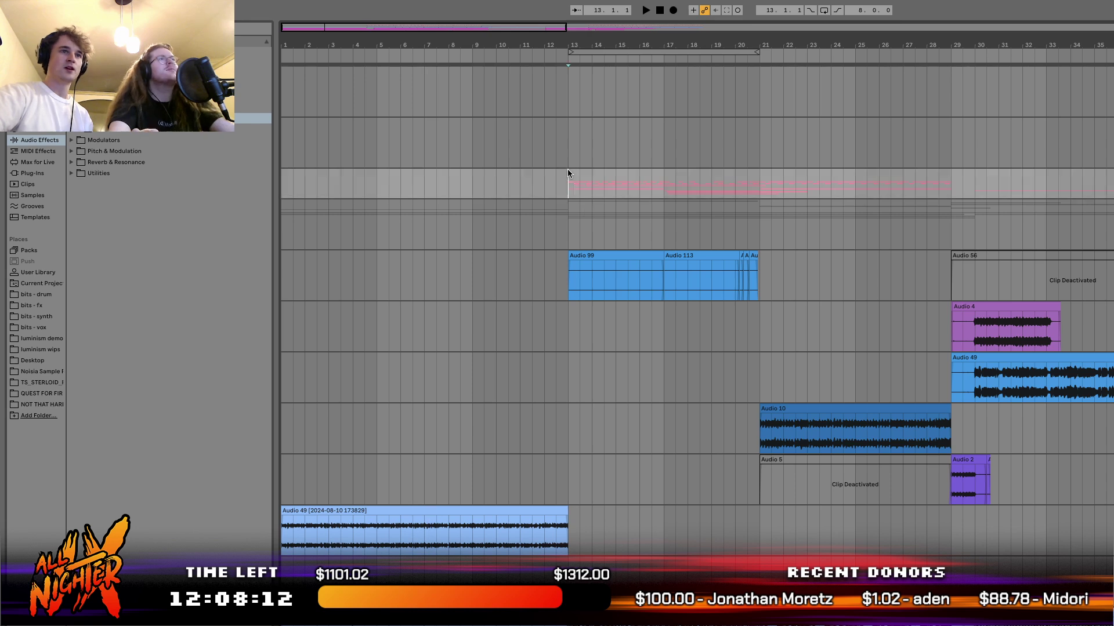
{"action": "key", "text": "Tab"}
{"action": "key", "text": "Tab"}
{"action": "key", "text": "space"}
{"action": "key", "text": "Tab"}
{"action": "key", "text": "Tab"}
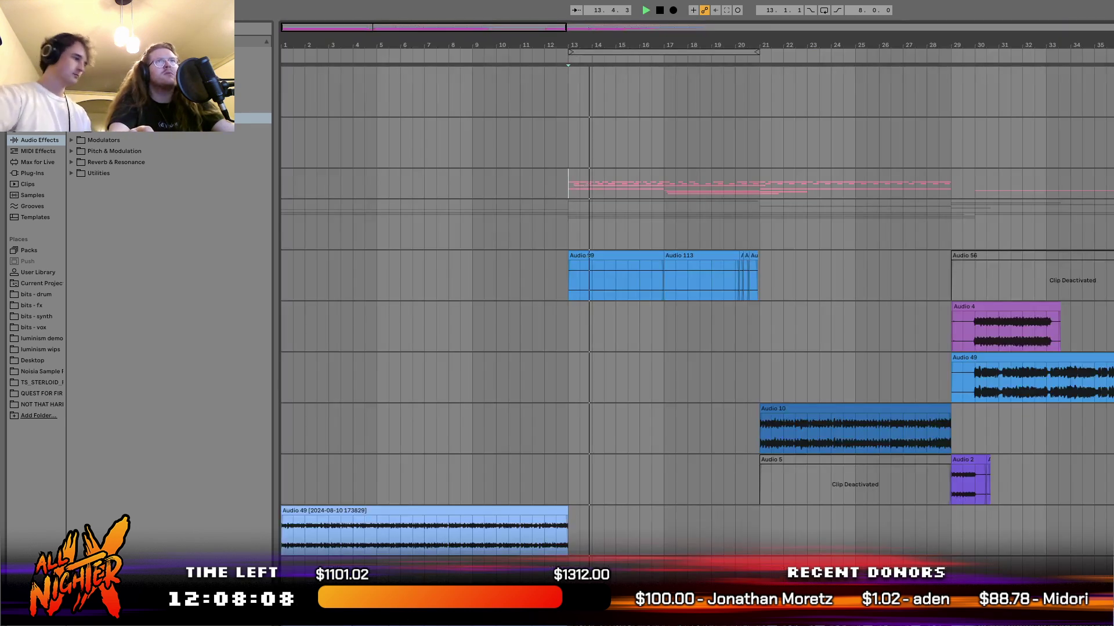
{"action": "key", "text": "u"}
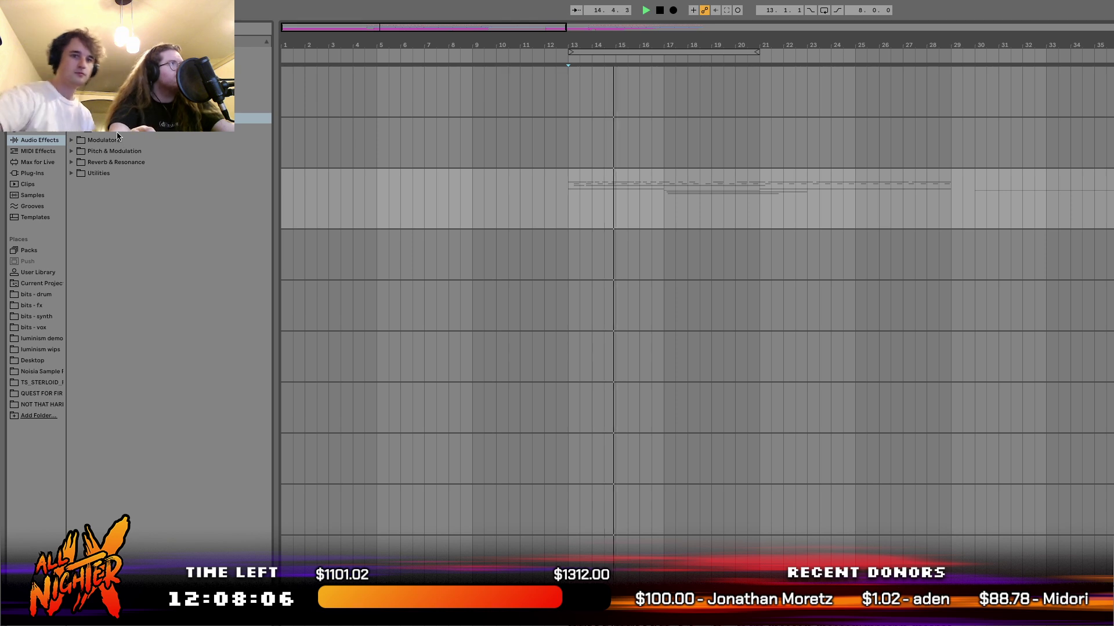
Load the UAD Teletronix LA-2 plug-in onto the 3-Group track, decline the DSP resources help and close the plug-in window.
{"action": "left_click", "coordinate": [40, 174]}
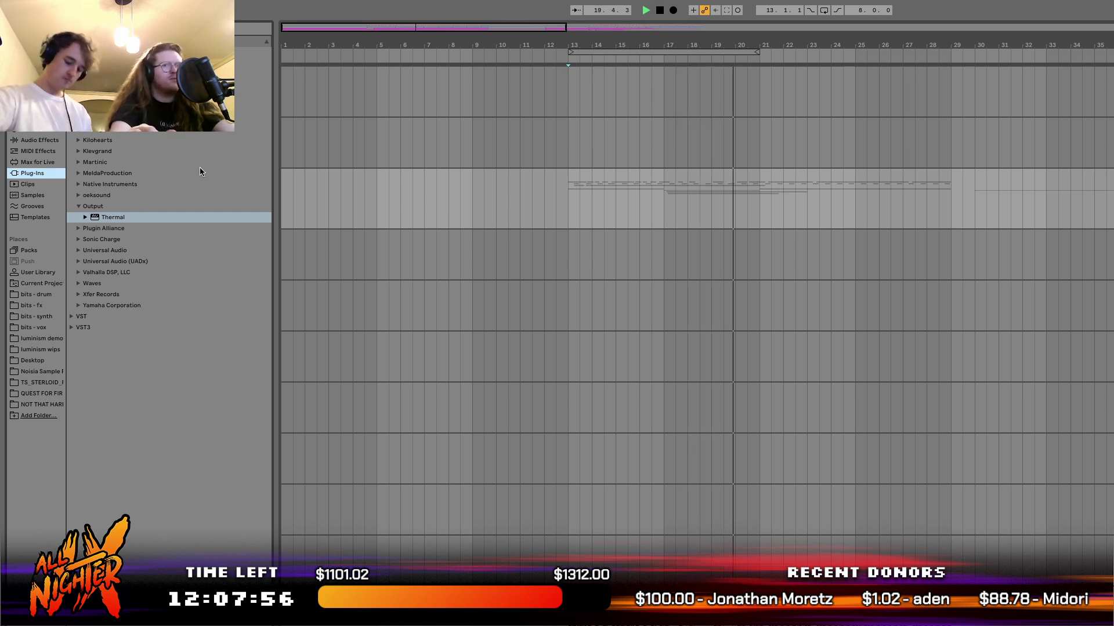
{"action": "key", "text": "space"}
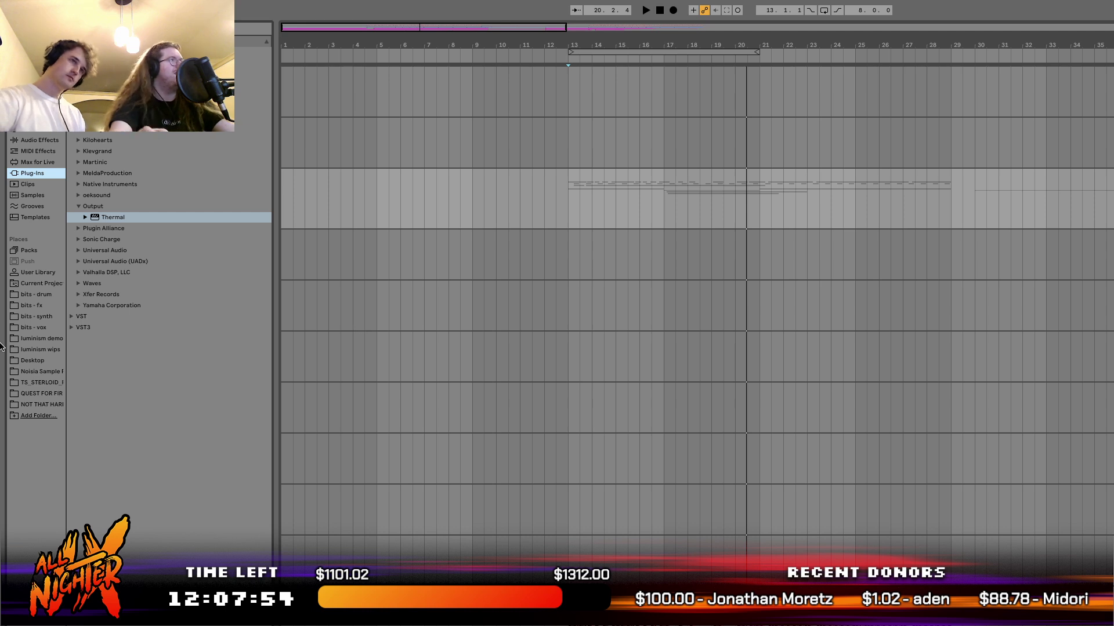
{"action": "left_click", "coordinate": [79, 250]}
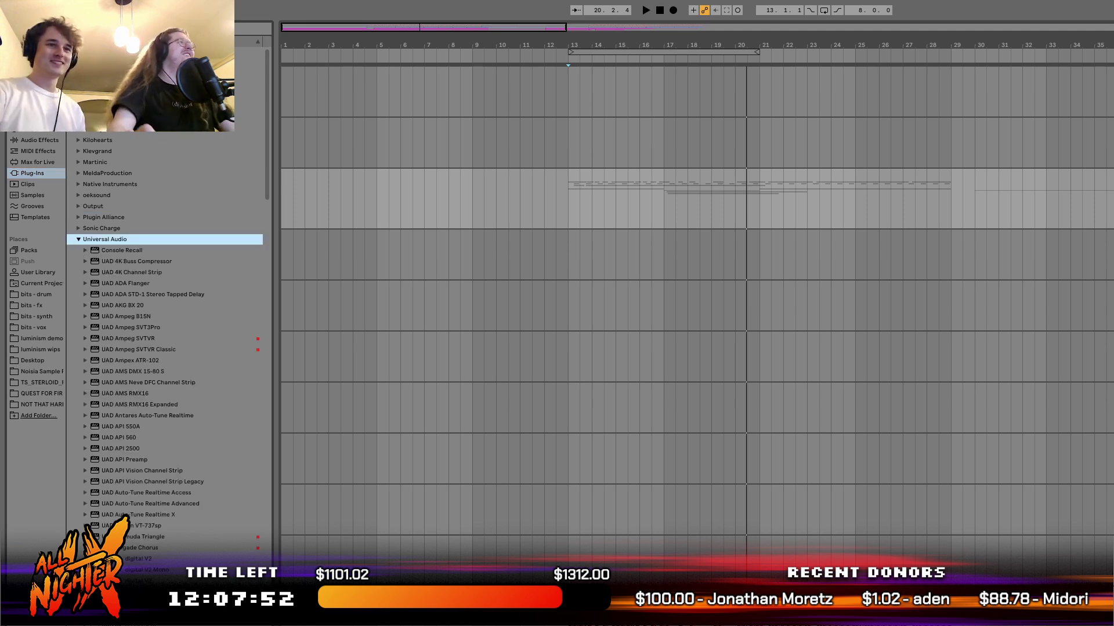
{"action": "scroll", "coordinate": [271, 183], "scroll_direction": "down", "scroll_amount": 15}
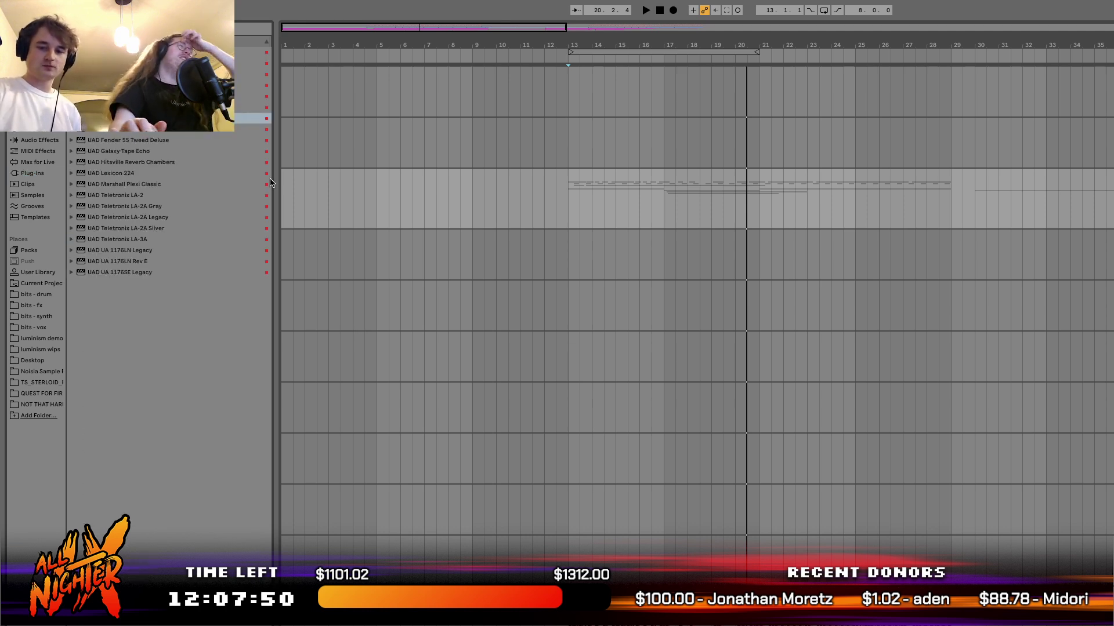
{"action": "left_click_drag", "start_coordinate": [243, 196], "coordinate": [1086, 207]}
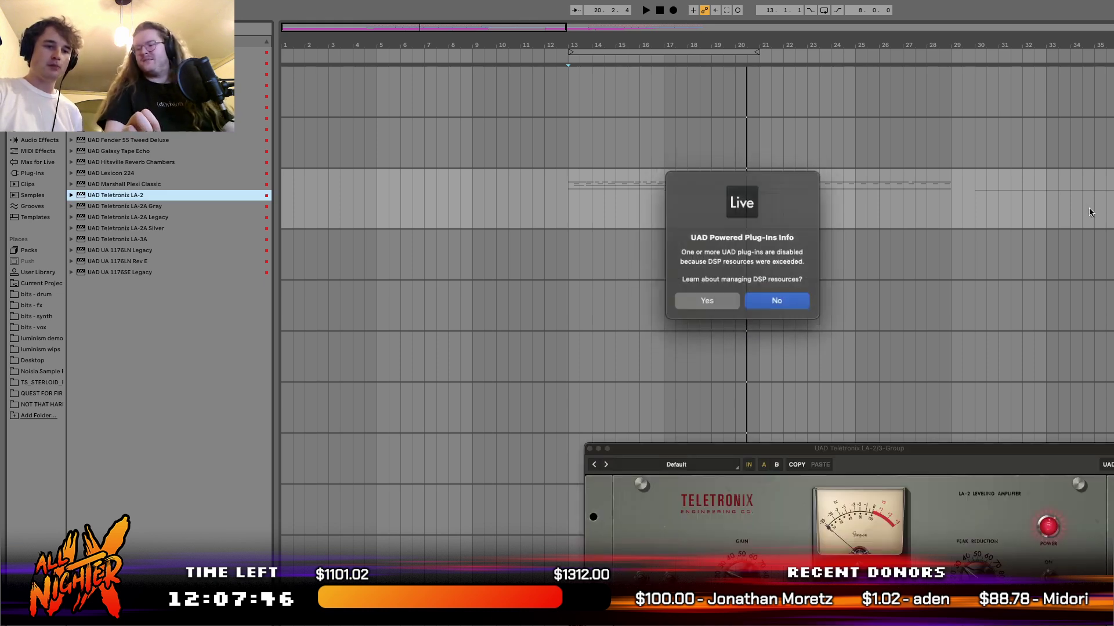
{"action": "left_click", "coordinate": [774, 300]}
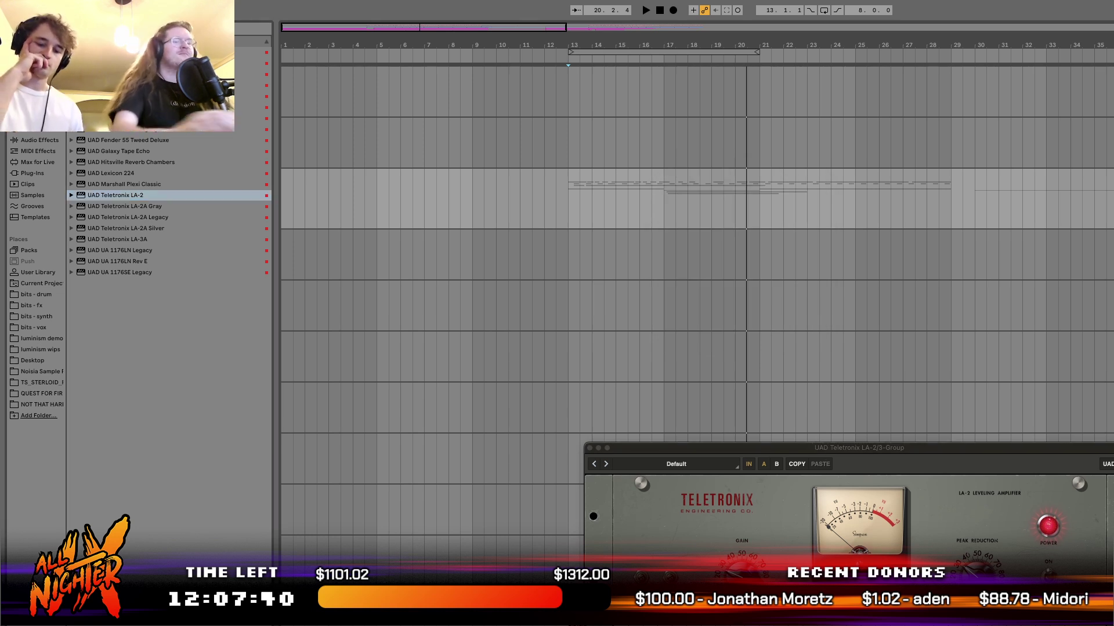
{"action": "left_click", "coordinate": [1103, 256]}
{"action": "key", "text": "Up"}
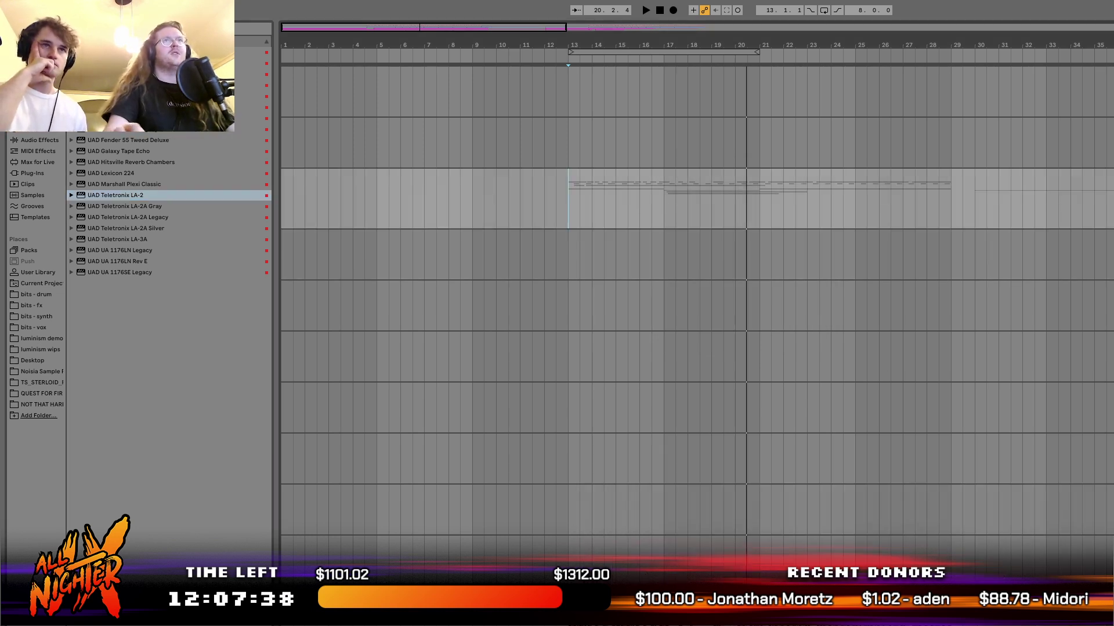
Step through the arrangement's tracks from the 3-Group track past the ride, cymbal and audio clips to the blue MIDI tracks.
{"action": "scroll", "coordinate": [696, 313], "scroll_direction": "down", "scroll_amount": 4}
{"action": "key", "text": "Down"}
{"action": "key", "text": "Down"}
{"action": "key", "text": "Down"}
{"action": "scroll", "coordinate": [696, 313], "scroll_direction": "down", "scroll_amount": 1}
{"action": "key", "text": "Down"}
{"action": "key", "text": "Down"}
{"action": "key", "text": "Down"}
{"action": "key", "text": "Down"}
{"action": "key", "text": "Down"}
{"action": "key", "text": "Down"}
{"action": "key", "text": "Down"}
{"action": "key", "text": "Down"}
{"action": "key", "text": "Down"}
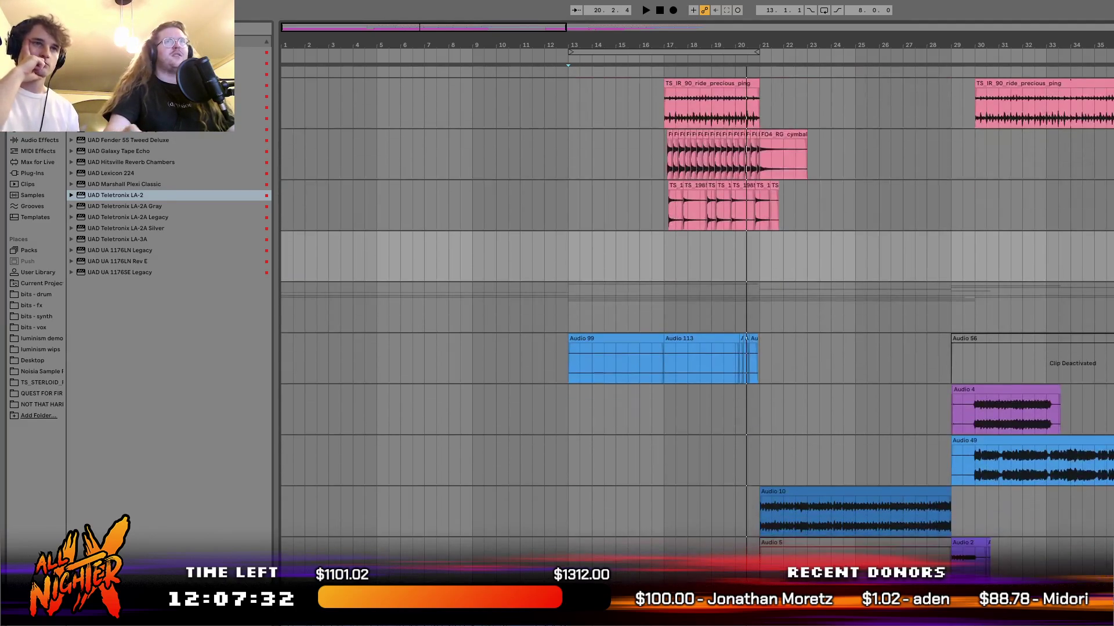
{"action": "key", "text": "Down"}
{"action": "key", "text": "Down"}
{"action": "key", "text": "Down"}
{"action": "key", "text": "Down"}
{"action": "key", "text": "Down"}
{"action": "key", "text": "Down"}
{"action": "key", "text": "Down"}
{"action": "key", "text": "Down"}
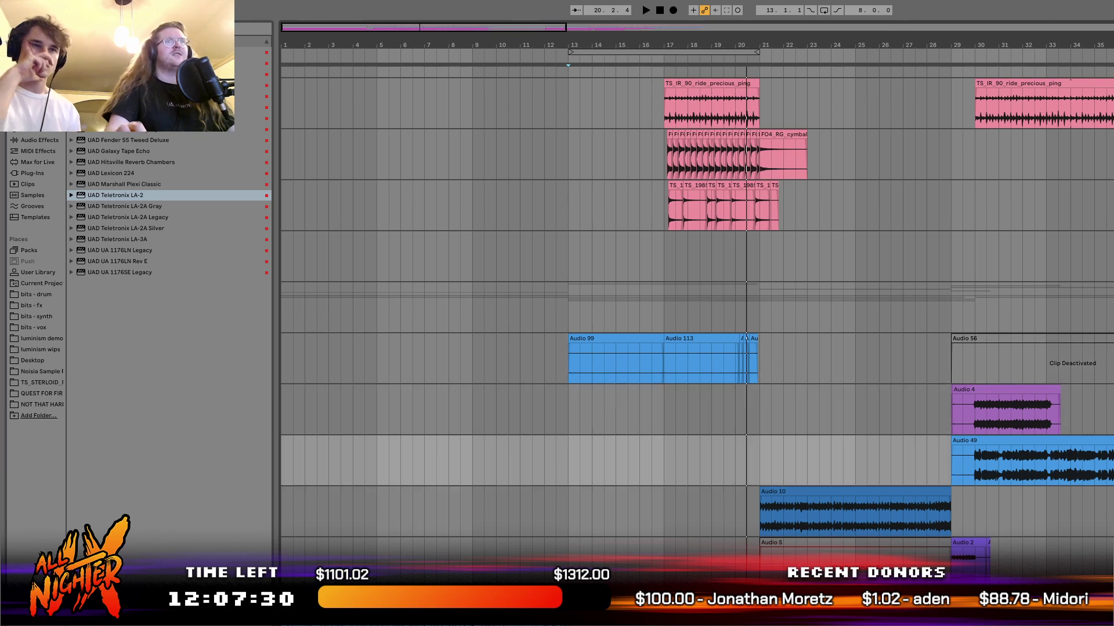
{"action": "key", "text": "Down"}
{"action": "key", "text": "Down"}
{"action": "key", "text": "Down"}
{"action": "key", "text": "Down"}
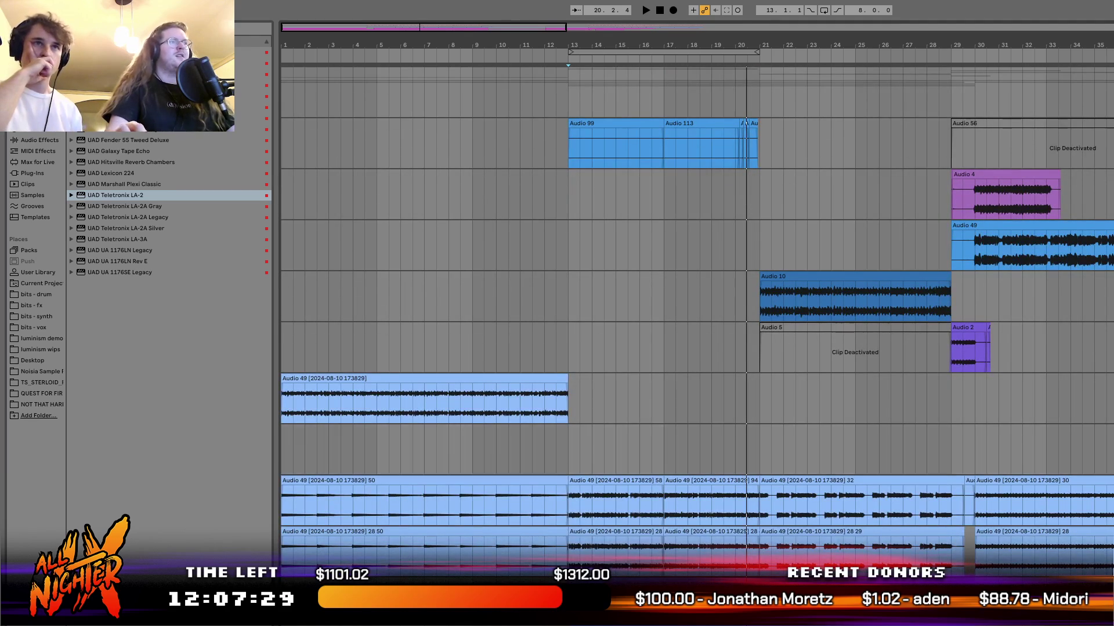
{"action": "key", "text": "Down"}
{"action": "key", "text": "Down"}
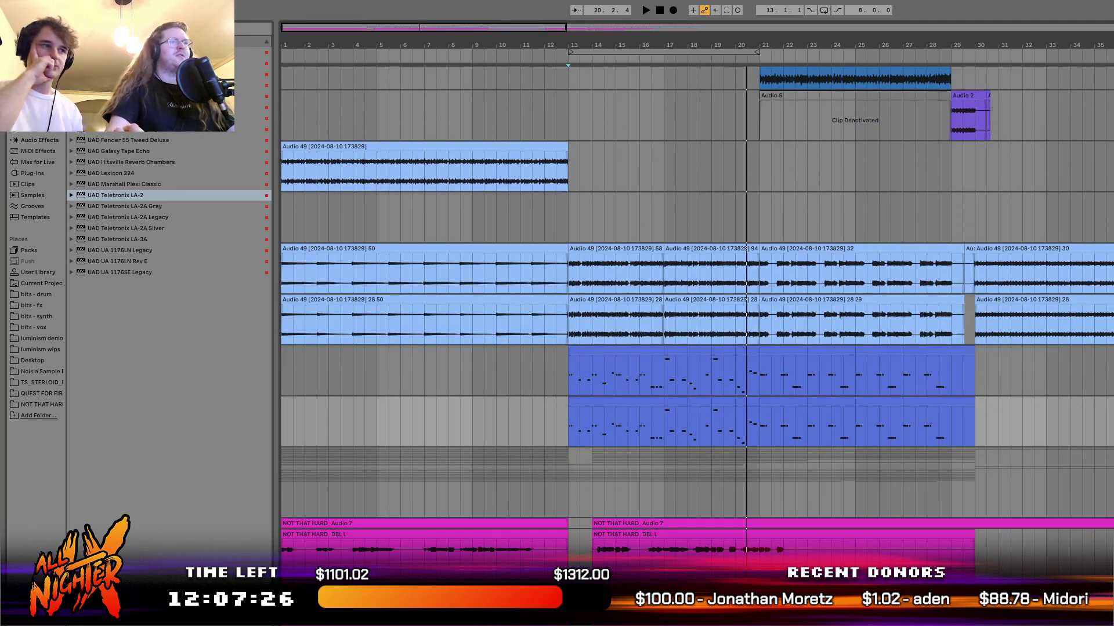
Look over the NOT THAT HARD double, harmony, lead, pulse and stutter vocal tracks down to the end of the track list.
{"action": "scroll", "coordinate": [696, 319], "scroll_direction": "down", "scroll_amount": 3}
{"action": "key", "text": "Up"}
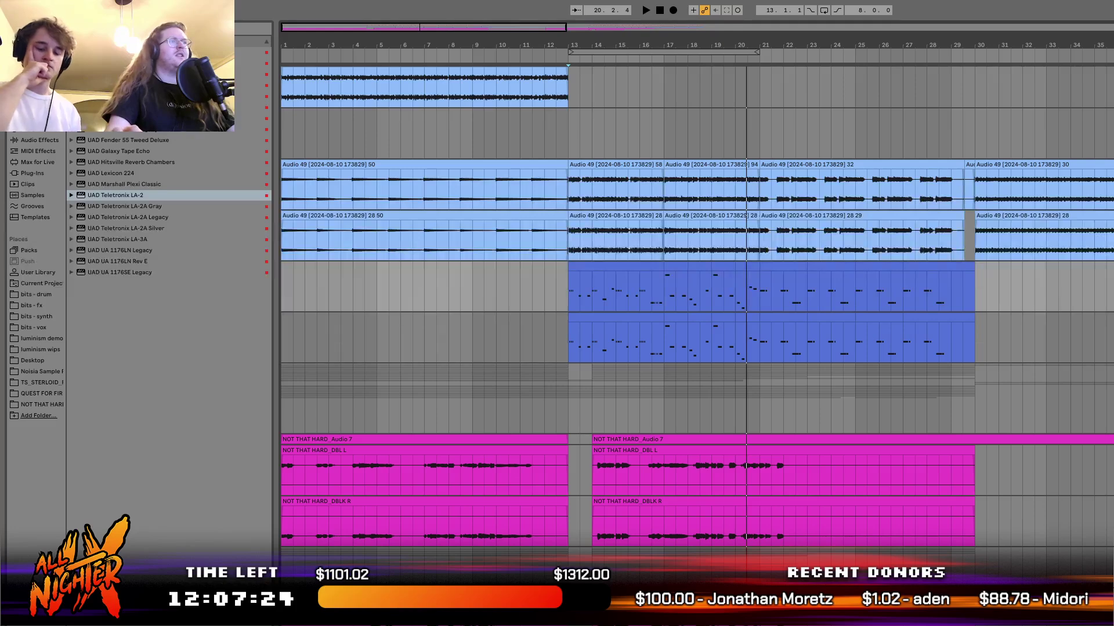
{"action": "key", "text": "Down"}
{"action": "key", "text": "Down"}
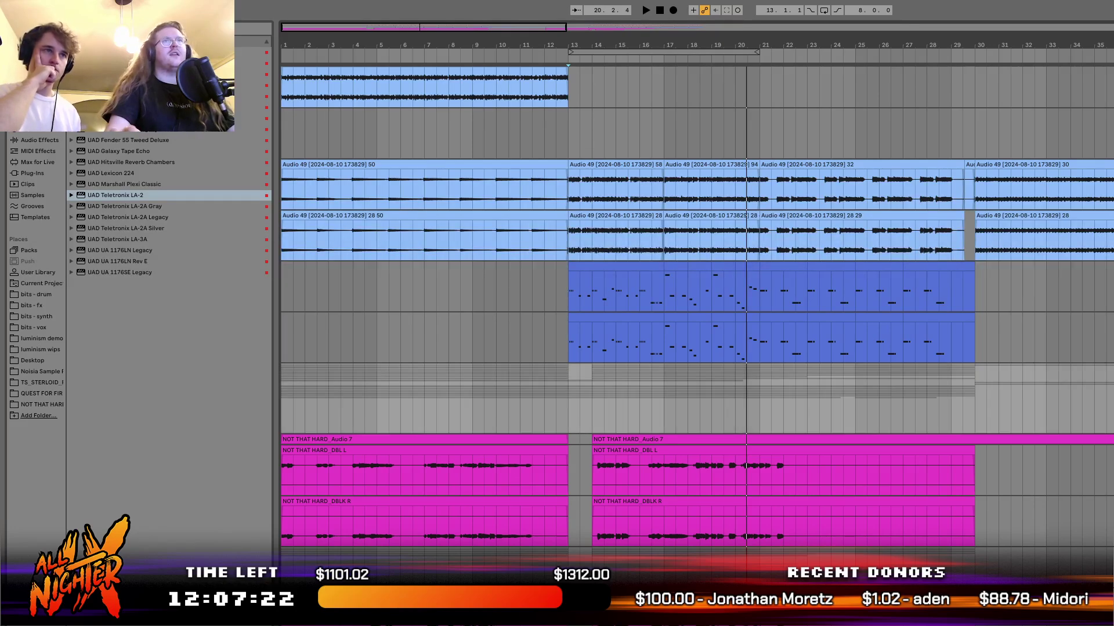
{"action": "scroll", "coordinate": [696, 319], "scroll_direction": "down", "scroll_amount": 5}
{"action": "key", "text": "Down"}
{"action": "key", "text": "Down"}
{"action": "key", "text": "Down"}
{"action": "key", "text": "Down"}
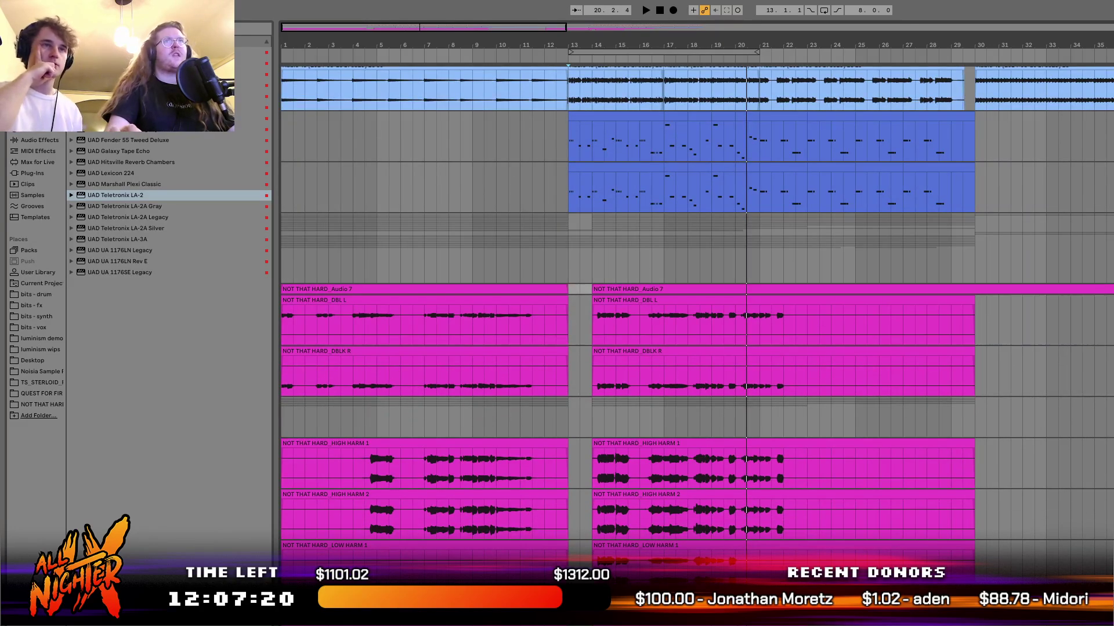
{"action": "key", "text": "Down"}
{"action": "key", "text": "Down"}
{"action": "key", "text": "Down"}
{"action": "key", "text": "Down"}
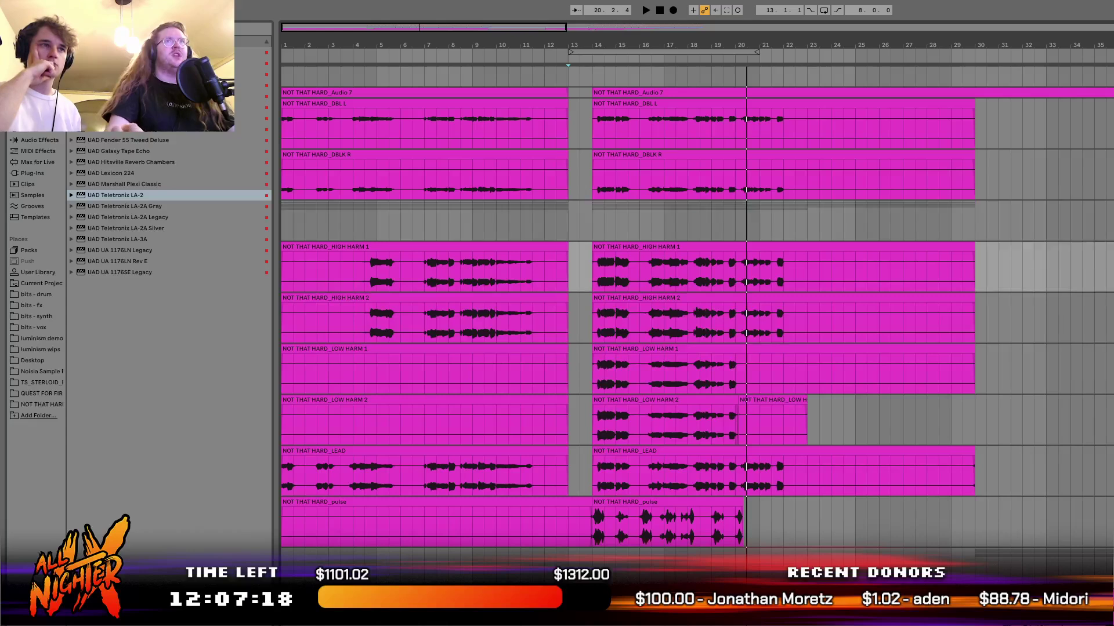
{"action": "key", "text": "Down"}
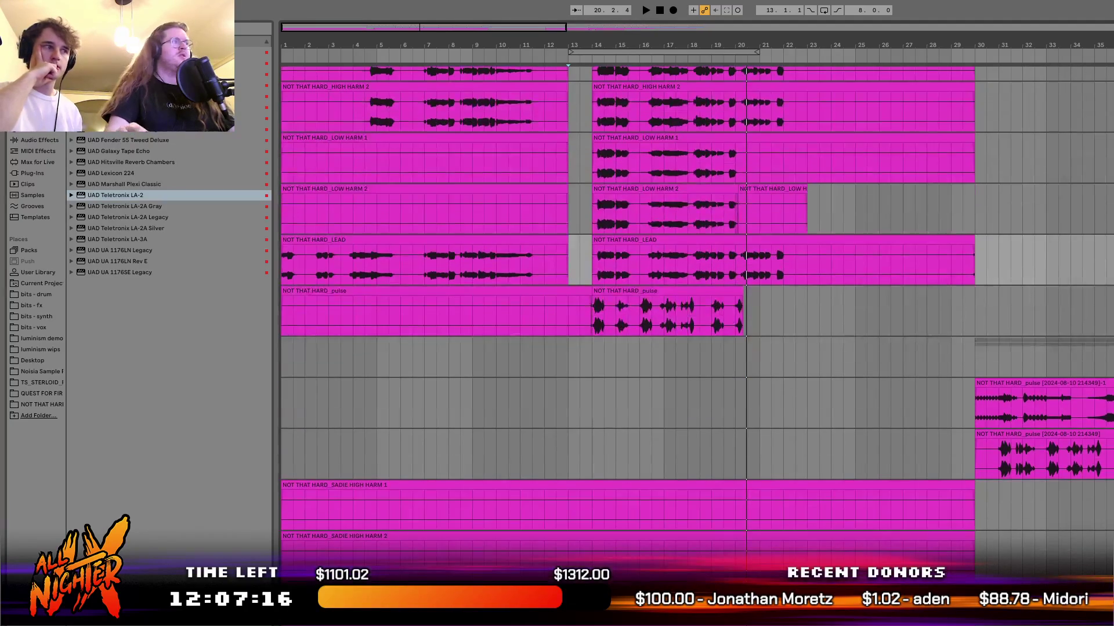
{"action": "key", "text": "Down"}
{"action": "key", "text": "Down"}
{"action": "key", "text": "Down"}
{"action": "key", "text": "Down"}
{"action": "key", "text": "Down"}
{"action": "key", "text": "Down"}
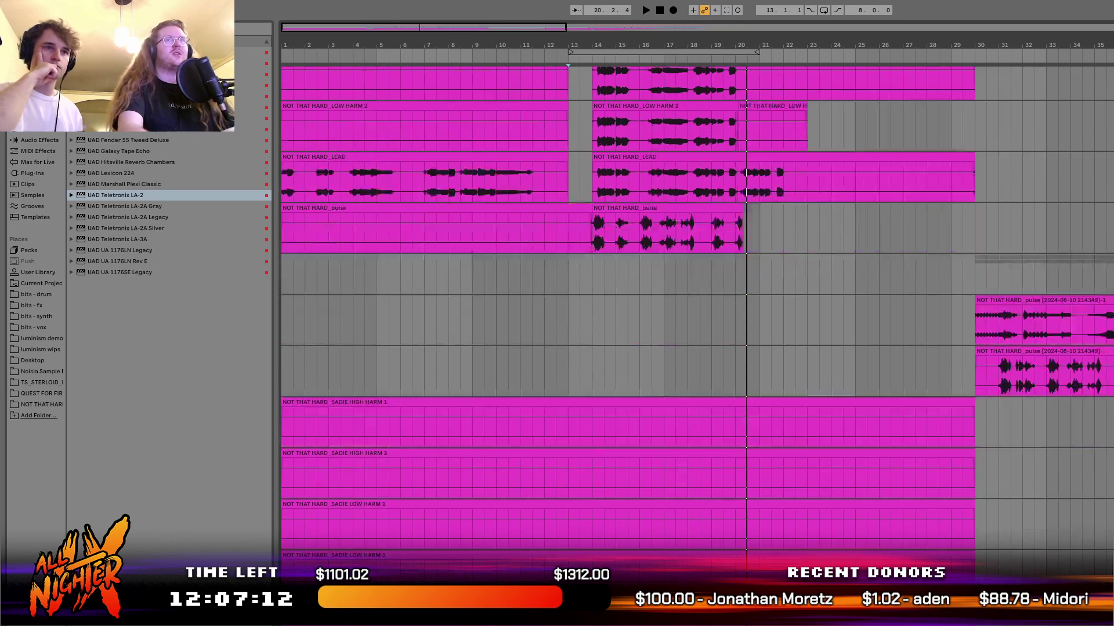
{"action": "key", "text": "Down"}
{"action": "key", "text": "Down"}
{"action": "key", "text": "Down"}
{"action": "key", "text": "Down"}
{"action": "key", "text": "Down"}
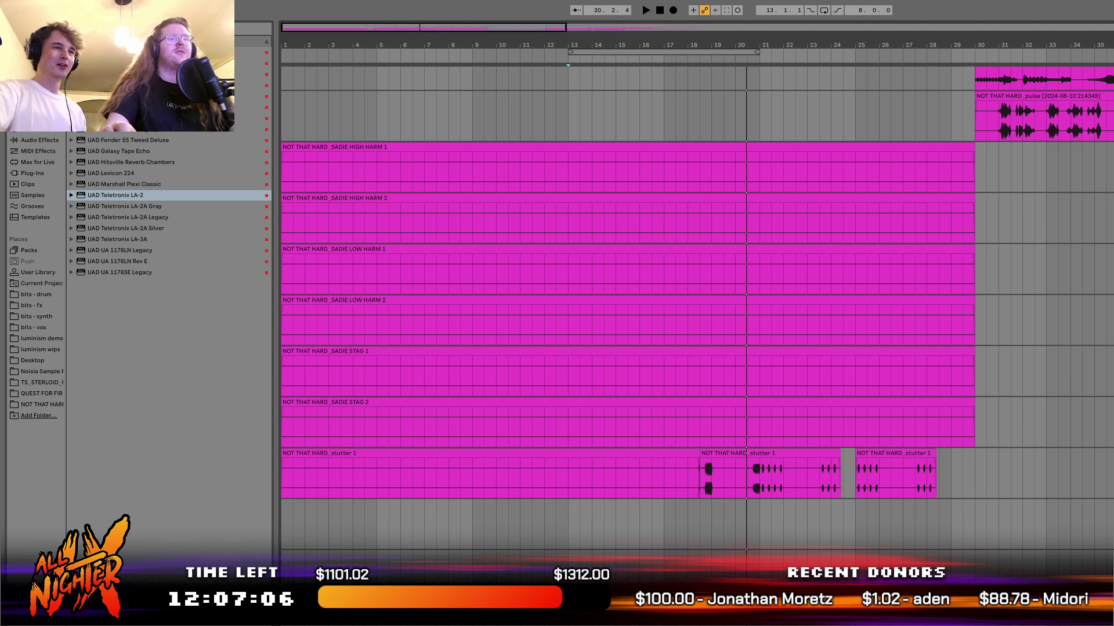
{"action": "scroll", "coordinate": [696, 346], "scroll_direction": "down", "scroll_amount": 1}
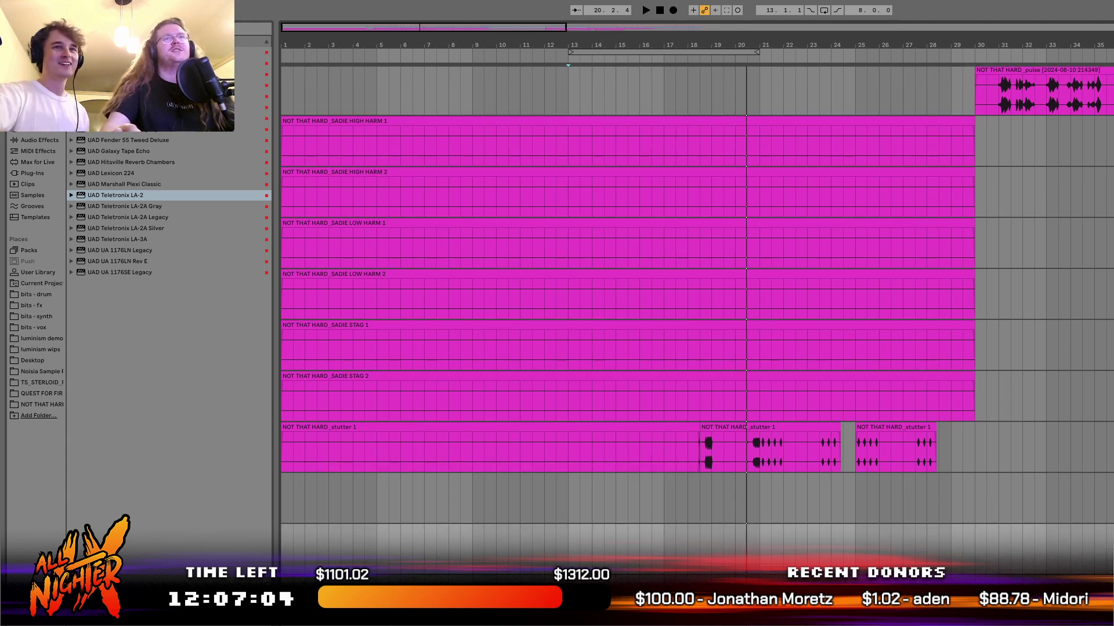
{"action": "key", "text": "Up"}
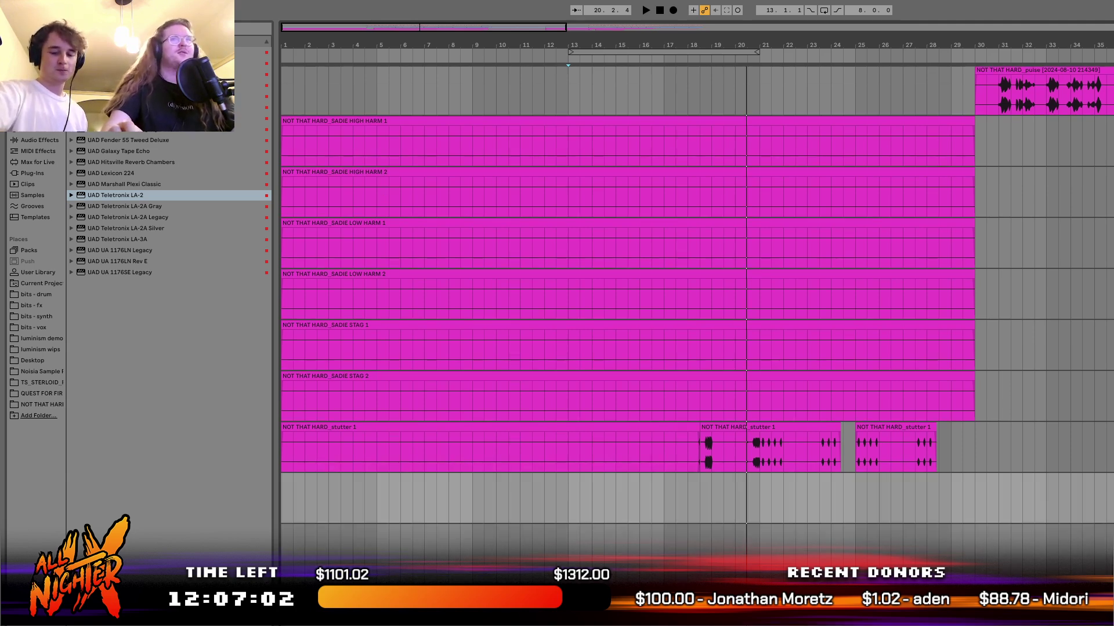
{"action": "key", "text": "Up"}
{"action": "scroll", "coordinate": [696, 289], "scroll_direction": "up", "scroll_amount": 10}
Load the UAD Teletronix LA-2 plug-in onto the 3-Group track, listen briefly from bar 13 and close its window.
{"action": "left_click", "coordinate": [567, 198]}
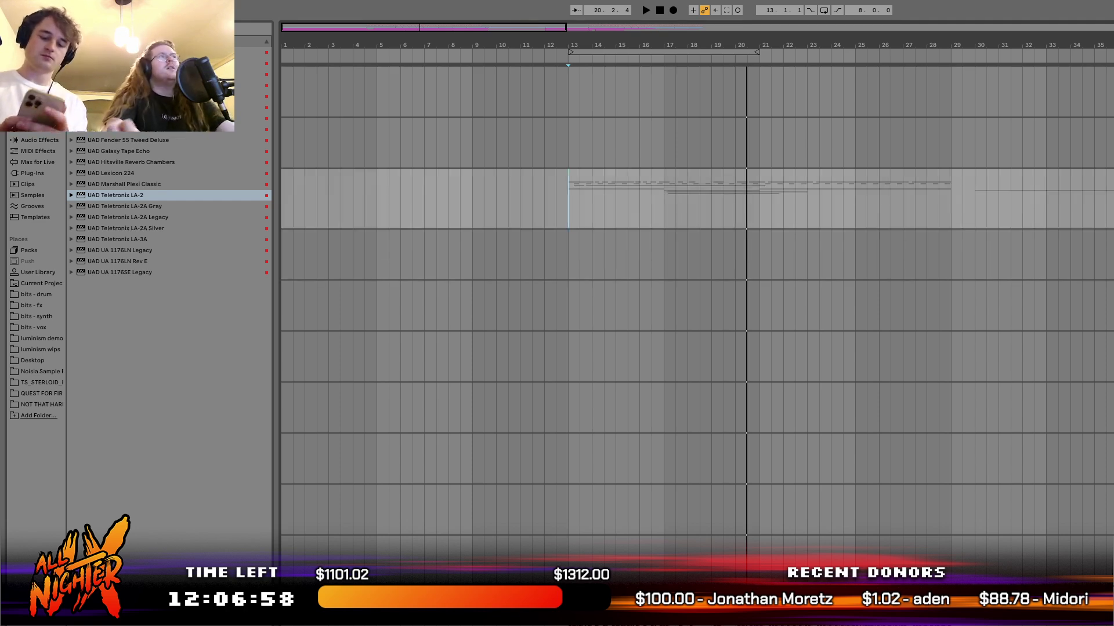
{"action": "left_click", "coordinate": [114, 197]}
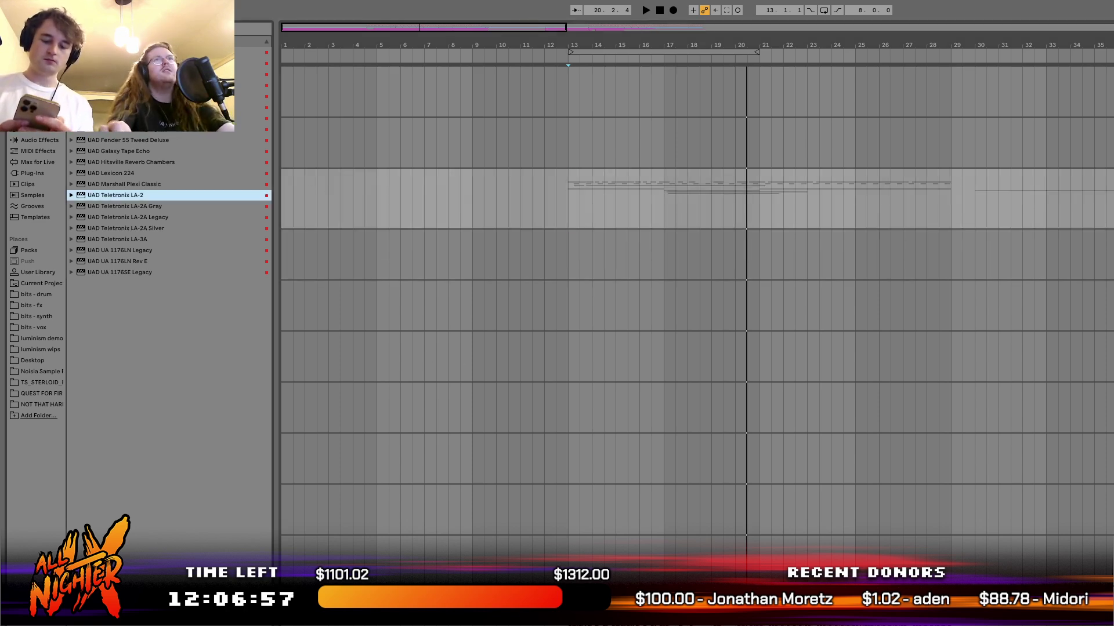
{"action": "key", "text": "Return"}
{"action": "key", "text": "space"}
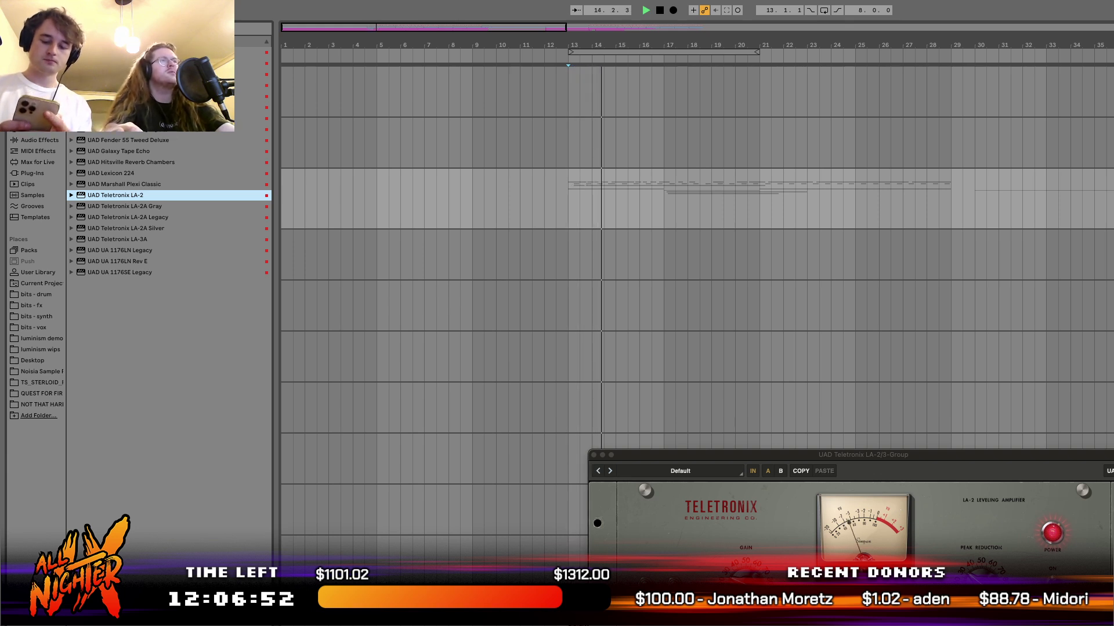
{"action": "left_click", "coordinate": [593, 455]}
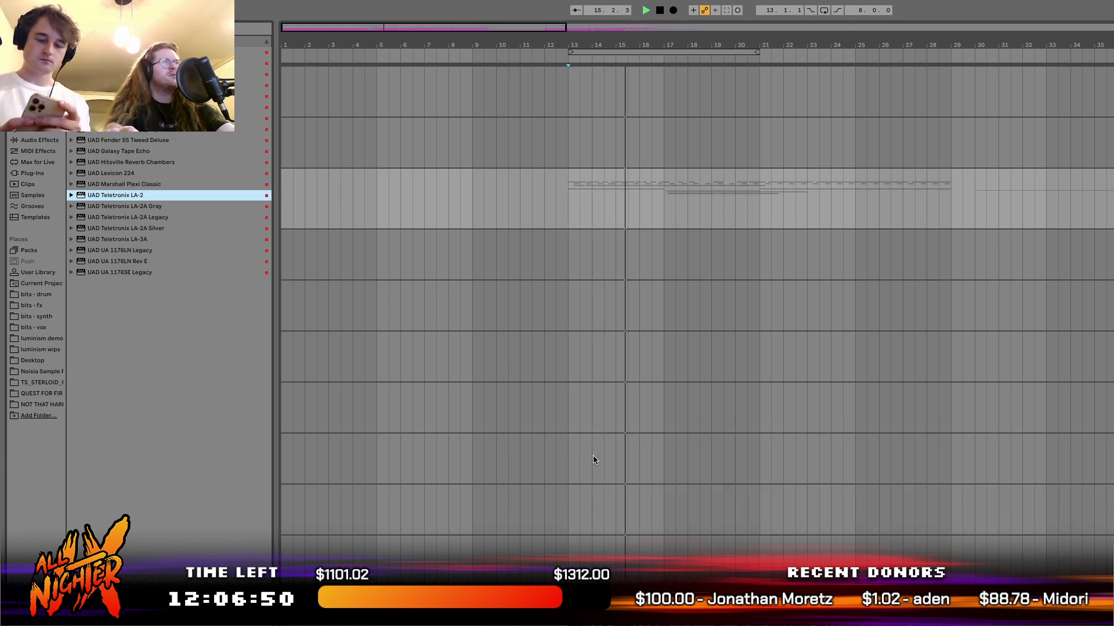
{"action": "key", "text": "space"}
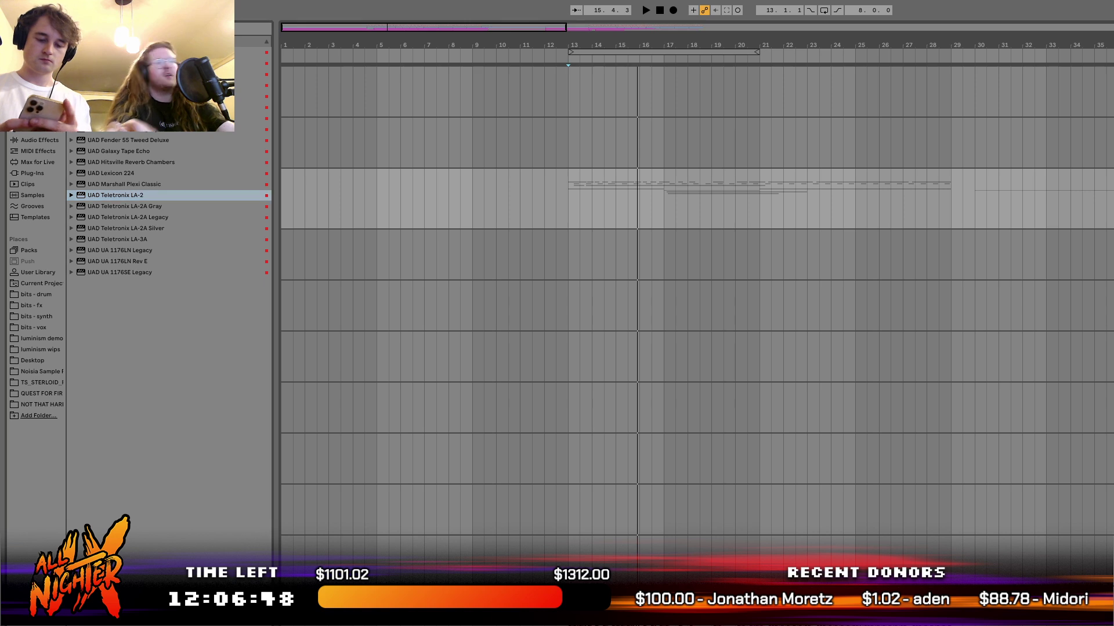
Load the UAD UA 1176LN Legacy plug-in onto the 3-Group track and adjust its attack while playing from bar 13.
{"action": "left_click", "coordinate": [122, 251]}
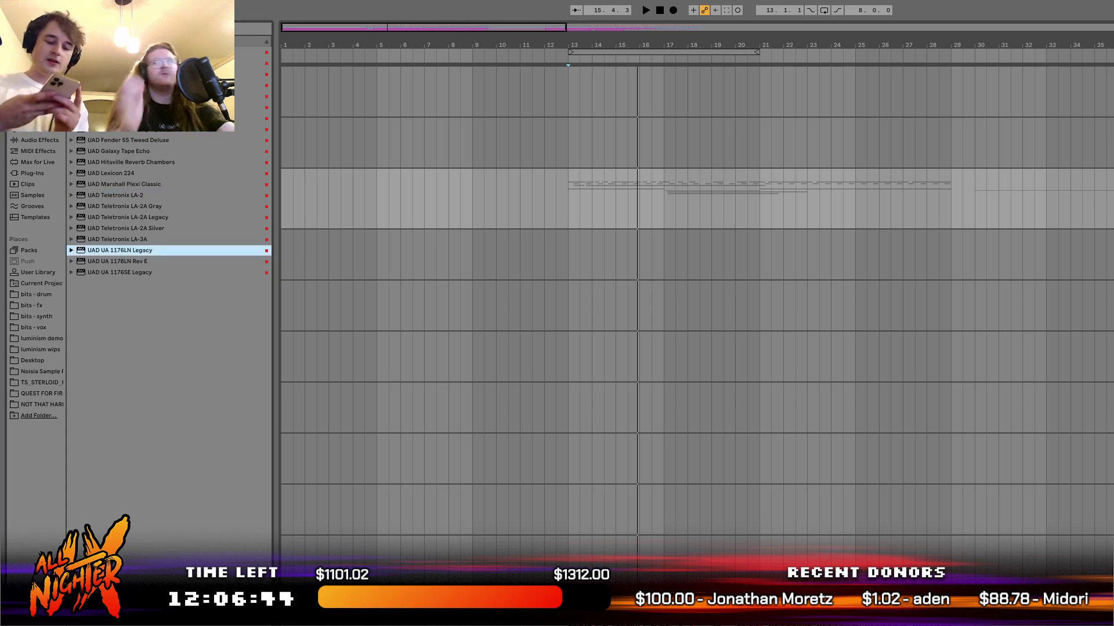
{"action": "key", "text": "Return"}
{"action": "key", "text": "space"}
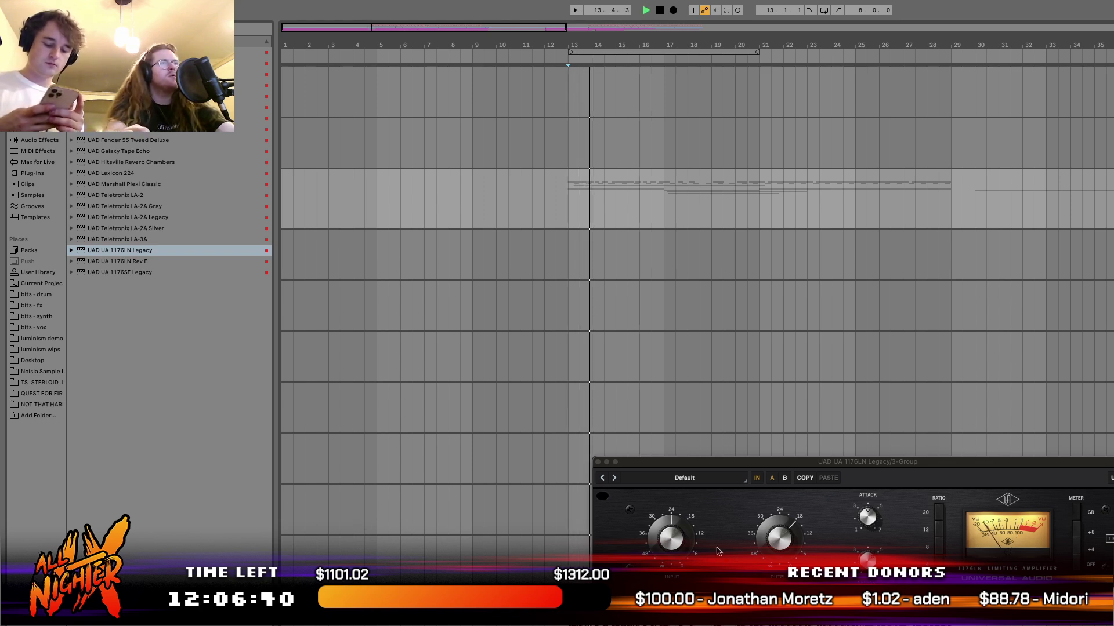
{"action": "left_click_drag", "start_coordinate": [867, 517], "coordinate": [890, 448]}
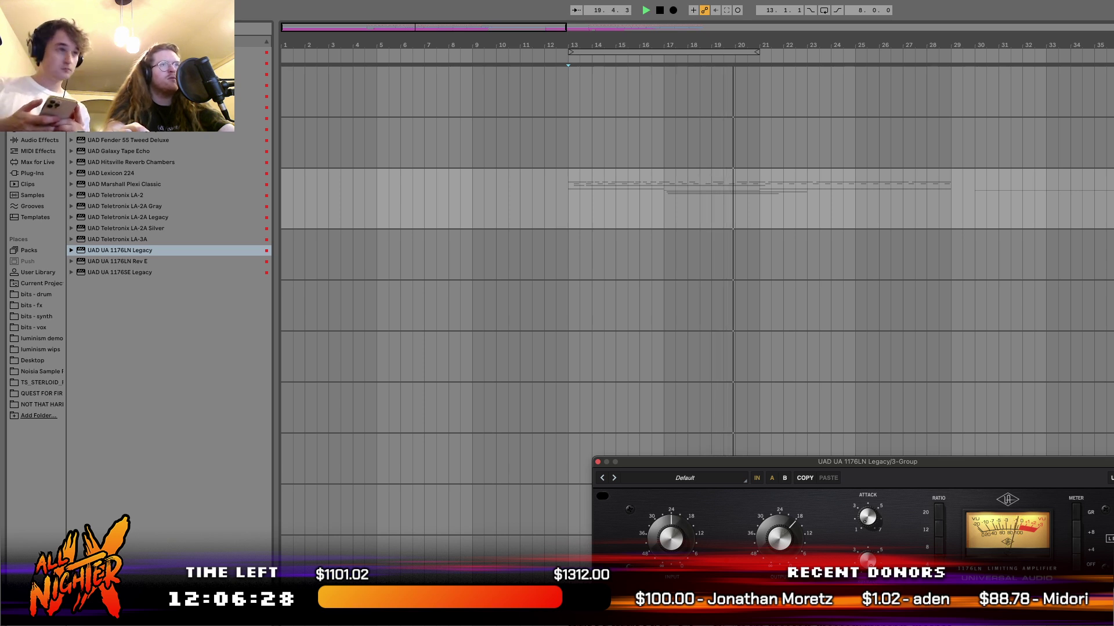
{"action": "key", "text": "space"}
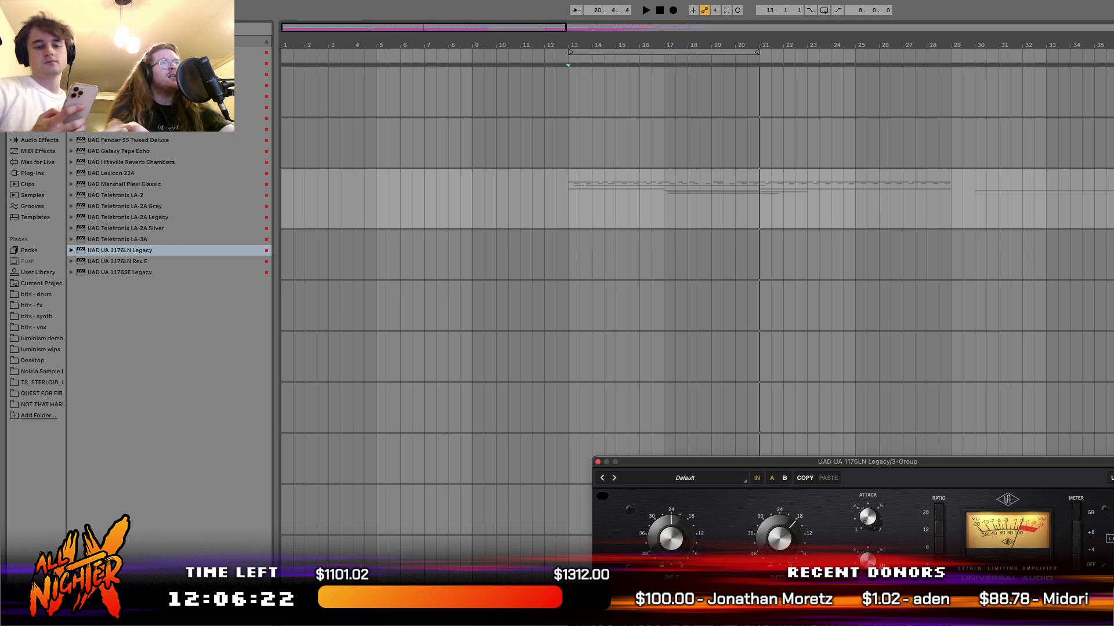
Load the UAD UA 1176LN Rev E plug-in onto the 3-Group track, adjust it during playback from bar 13 and close its window.
{"action": "left_click", "coordinate": [135, 284]}
{"action": "key", "text": "Down"}
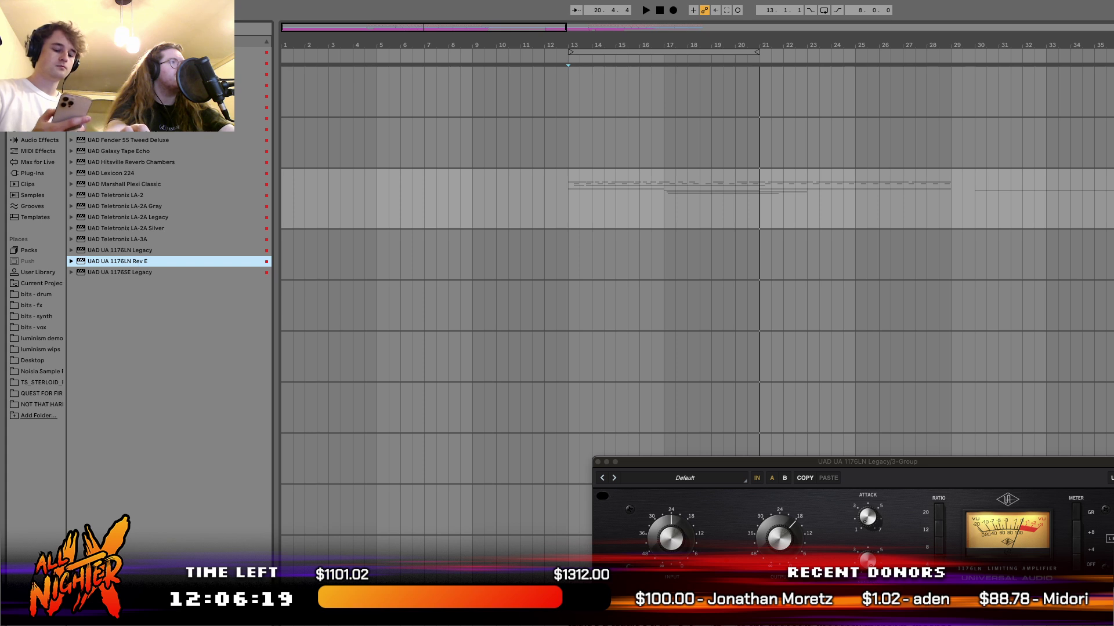
{"action": "key", "text": "Return"}
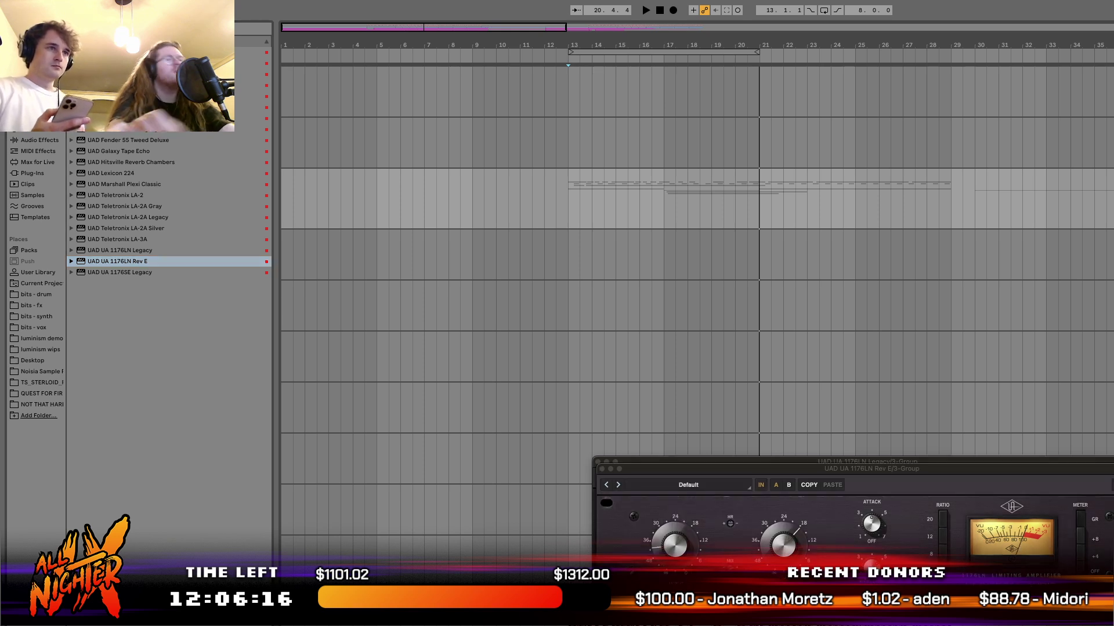
{"action": "key", "text": "space"}
{"action": "left_click", "coordinate": [870, 522]}
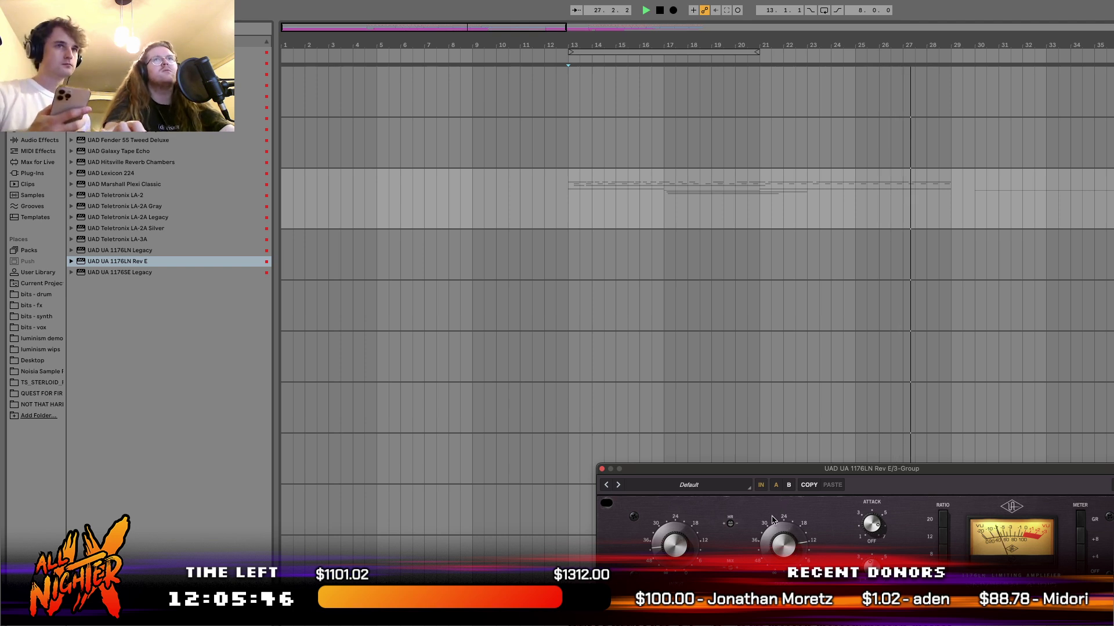
{"action": "left_click", "coordinate": [602, 468]}
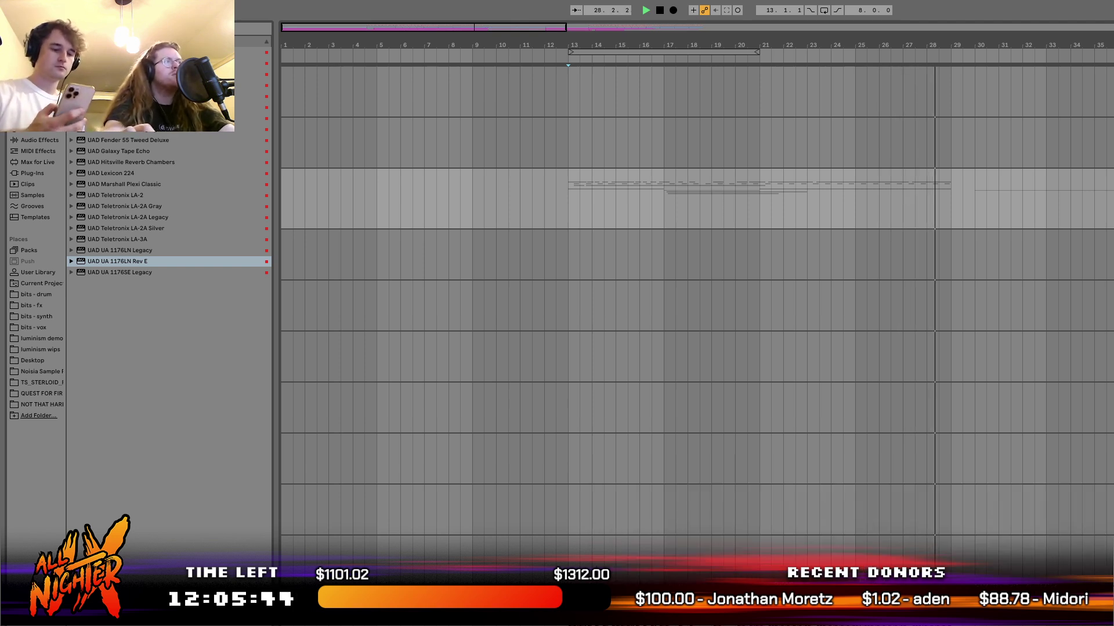
Replay the arrangement from bar 13 with the UAD UA 1176LN Rev E window reopened, and close the window.
{"action": "key", "text": "space"}
{"action": "key", "text": "space"}
{"action": "key", "text": "super+alt+p"}
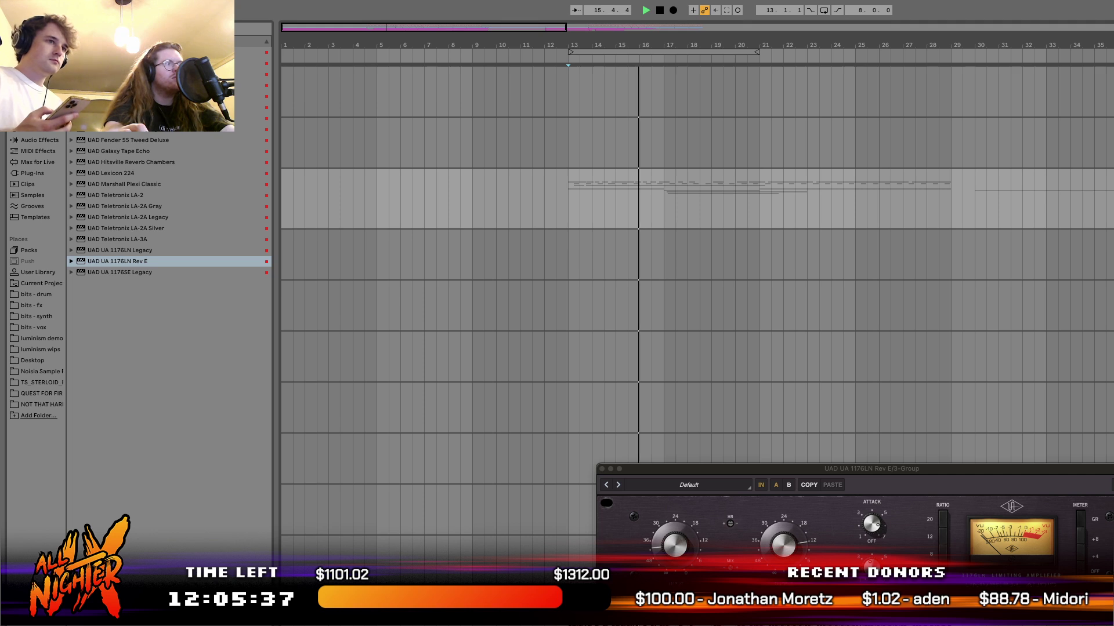
{"action": "left_click", "coordinate": [602, 468]}
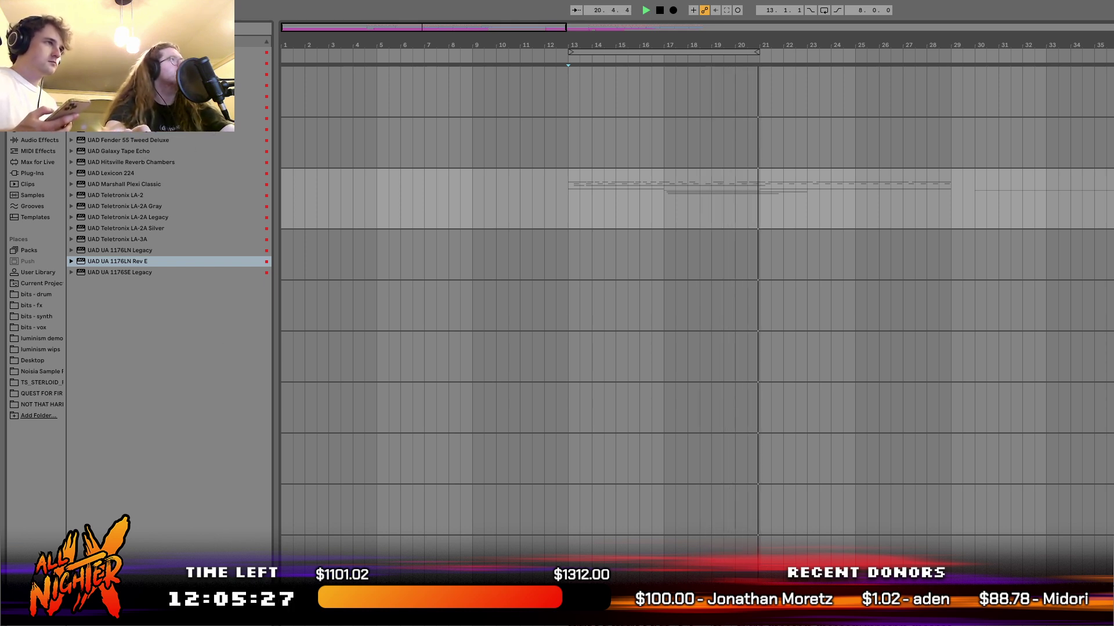
Load the UAD Fairchild 670 plug-in onto the 3-Group track and close its window.
{"action": "left_click", "coordinate": [174, 119]}
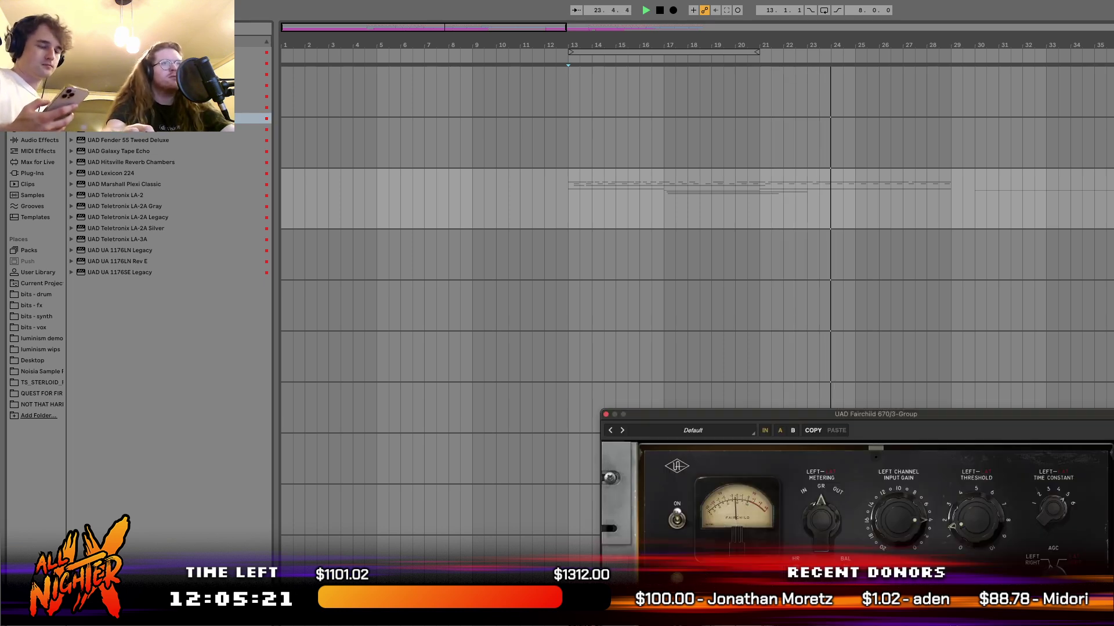
{"action": "left_click", "coordinate": [605, 414]}
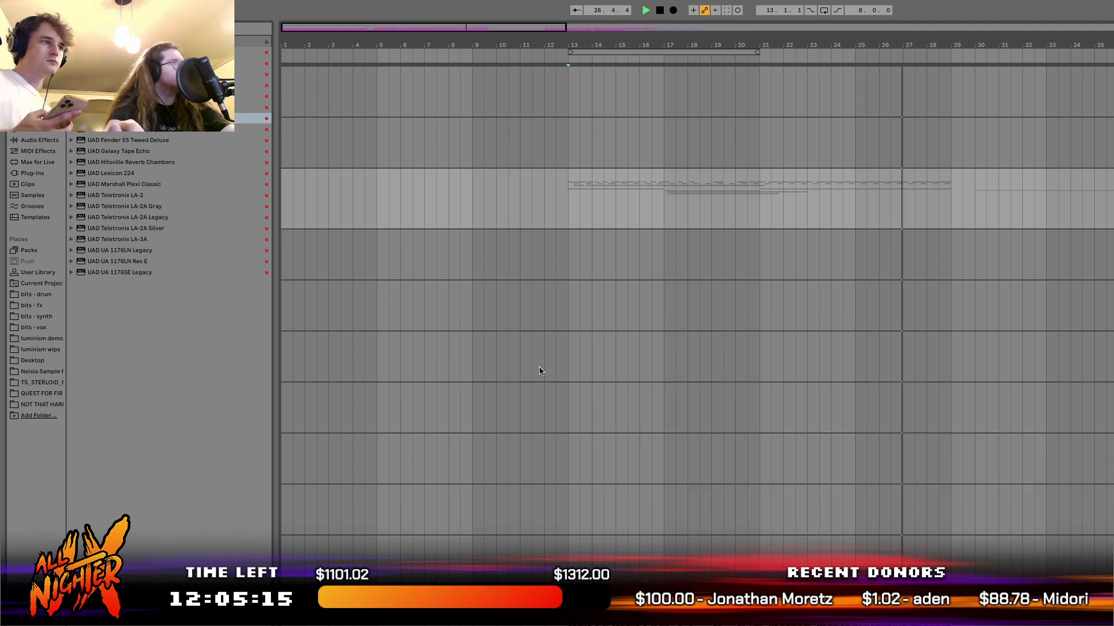
Look over the vocal and synth tracks during playback, replay from around bar 13, and reopen and close the UAD Fairchild 670 window.
{"action": "scroll", "coordinate": [539, 367], "scroll_direction": "down", "scroll_amount": 8}
{"action": "scroll", "coordinate": [538, 371], "scroll_direction": "up", "scroll_amount": 5}
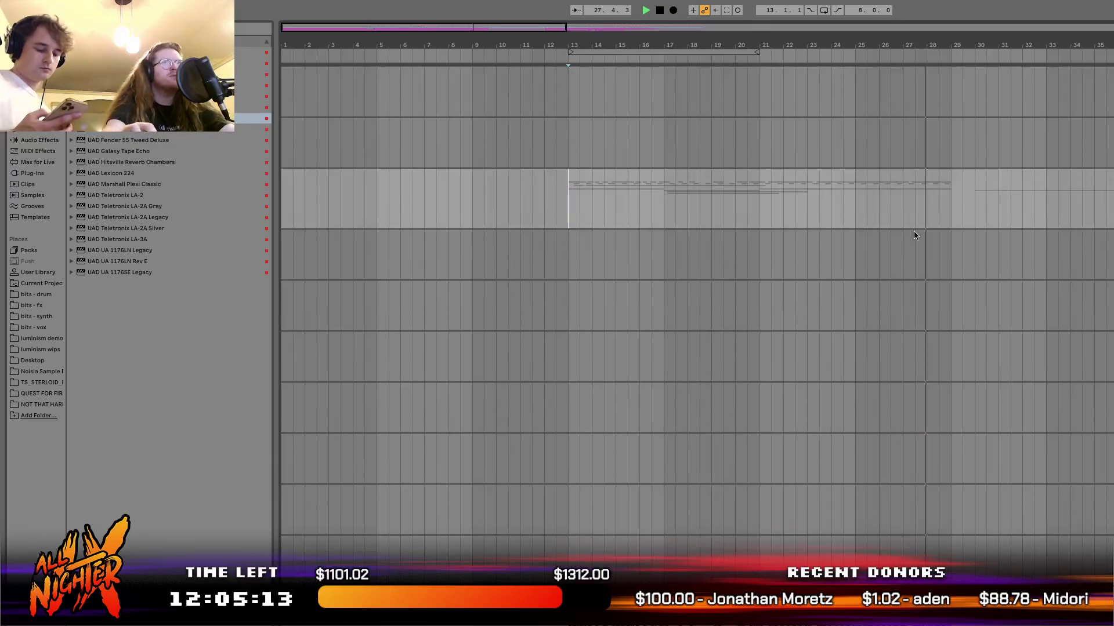
{"action": "scroll", "coordinate": [939, 408], "scroll_direction": "down", "scroll_amount": 15}
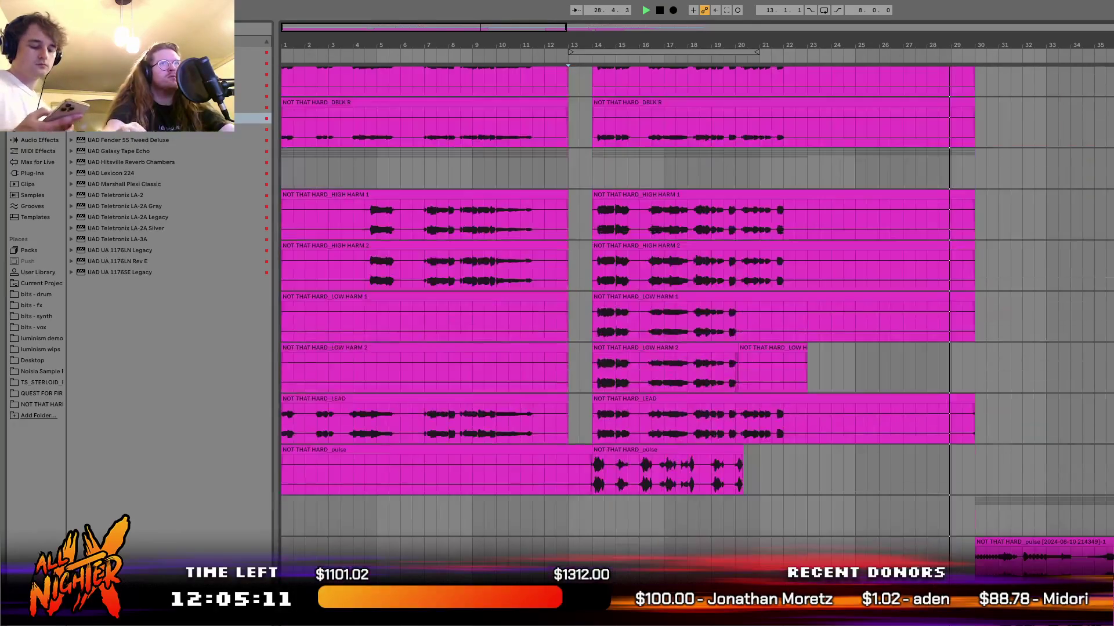
{"action": "scroll", "coordinate": [938, 408], "scroll_direction": "up", "scroll_amount": 1}
{"action": "scroll", "coordinate": [937, 406], "scroll_direction": "up", "scroll_amount": 10}
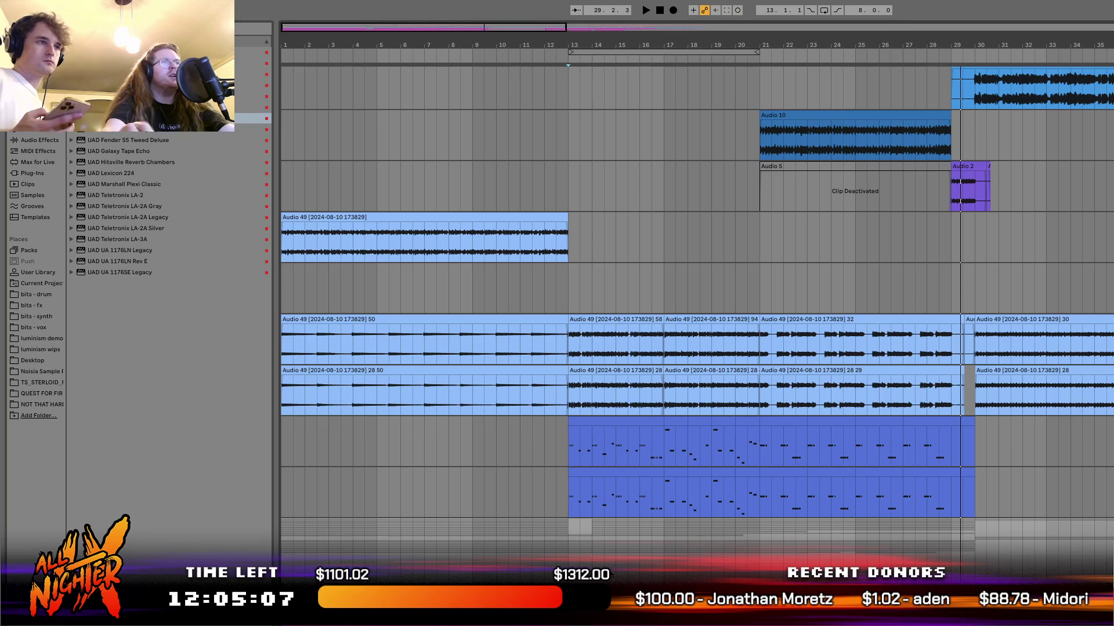
{"action": "key", "text": "space"}
{"action": "key", "text": "space"}
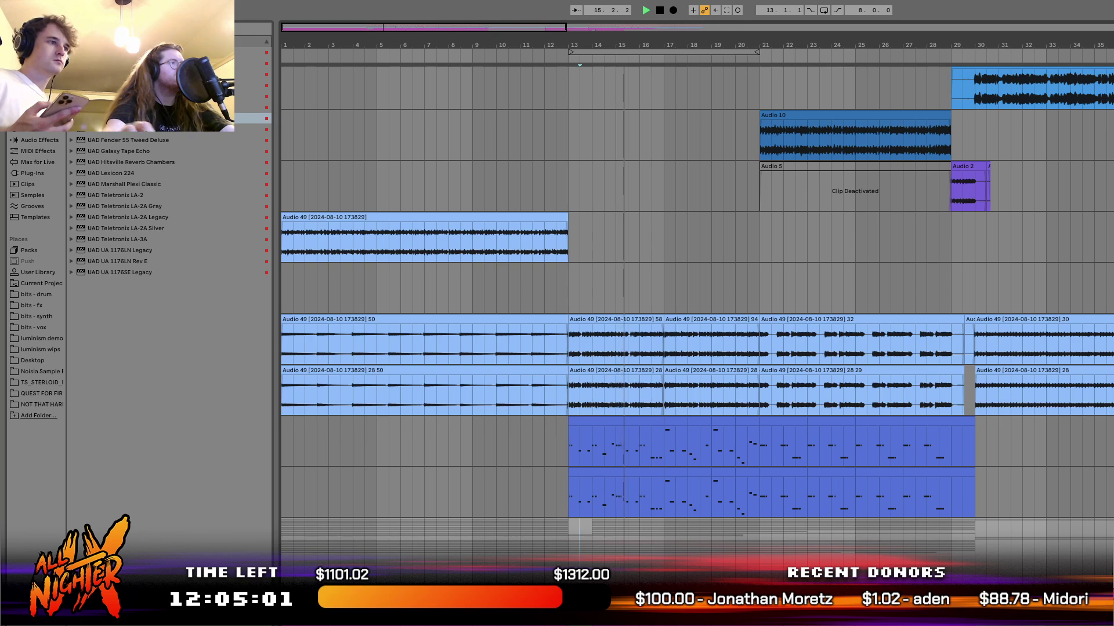
{"action": "left_click", "coordinate": [39, 139]}
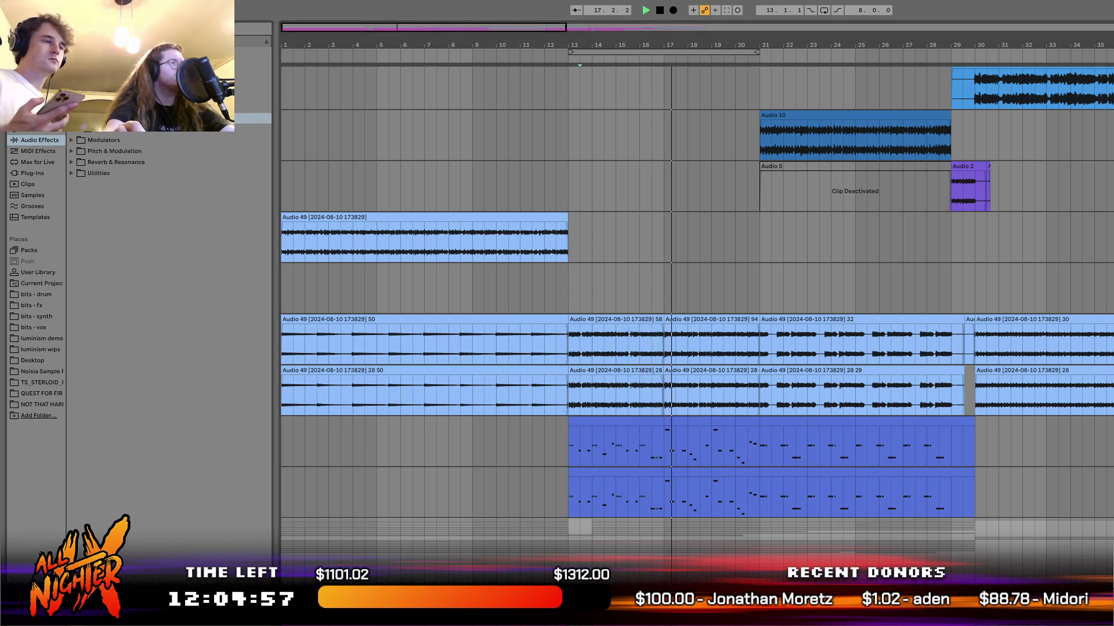
{"action": "key", "text": "super+alt+p"}
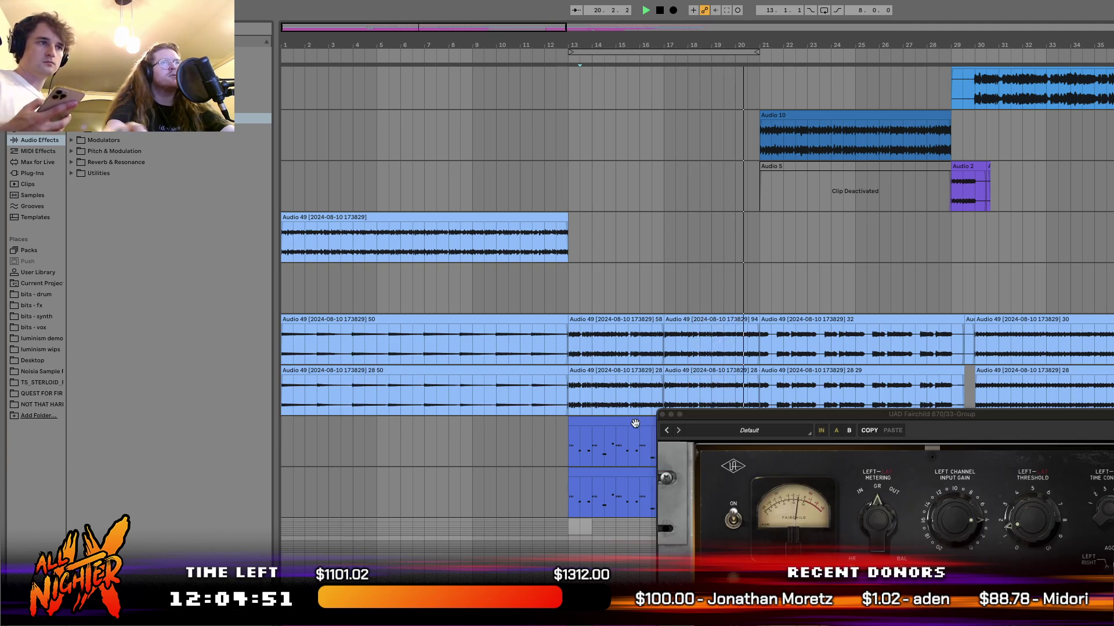
{"action": "left_click", "coordinate": [662, 415]}
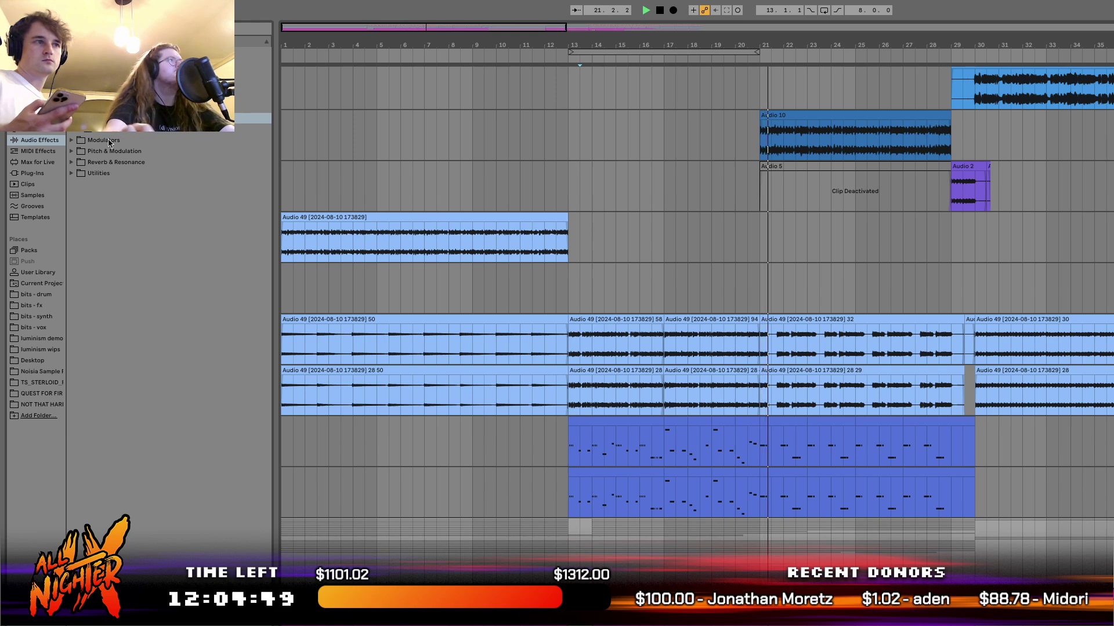
Restart and stop playback, and examine the NOT THAT HARD_LOW HARM 2 clips and the neighbouring vocal and synth tracks.
{"action": "left_click", "coordinate": [32, 173]}
{"action": "key", "text": "space"}
{"action": "key", "text": "space"}
{"action": "scroll", "coordinate": [609, 386], "scroll_direction": "down", "scroll_amount": 5}
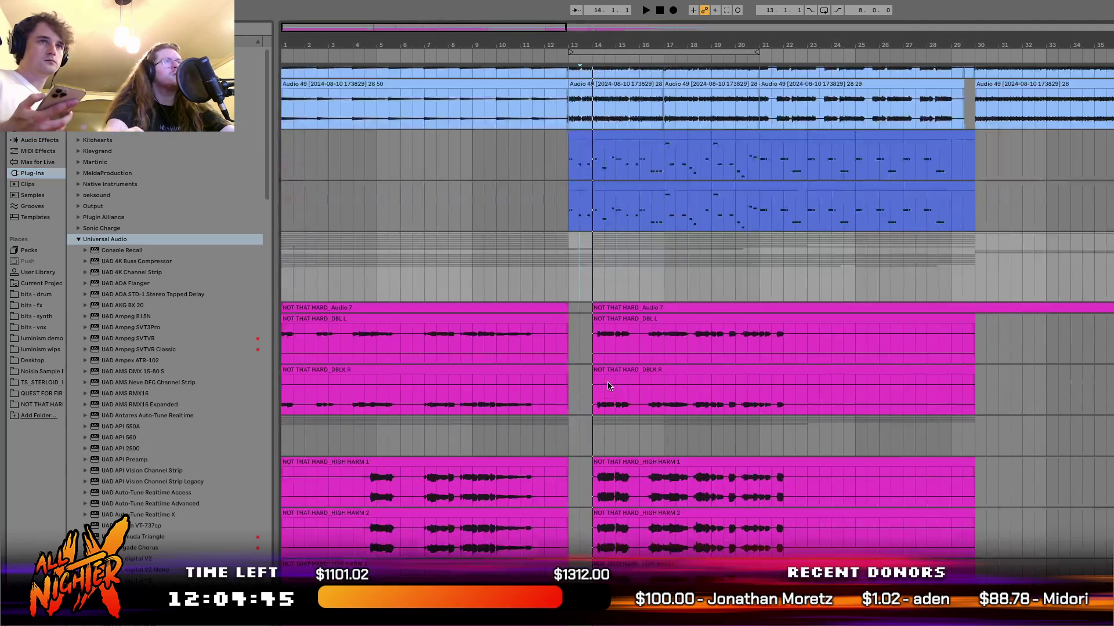
{"action": "scroll", "coordinate": [609, 386], "scroll_direction": "down", "scroll_amount": 5}
{"action": "left_click", "coordinate": [741, 293]}
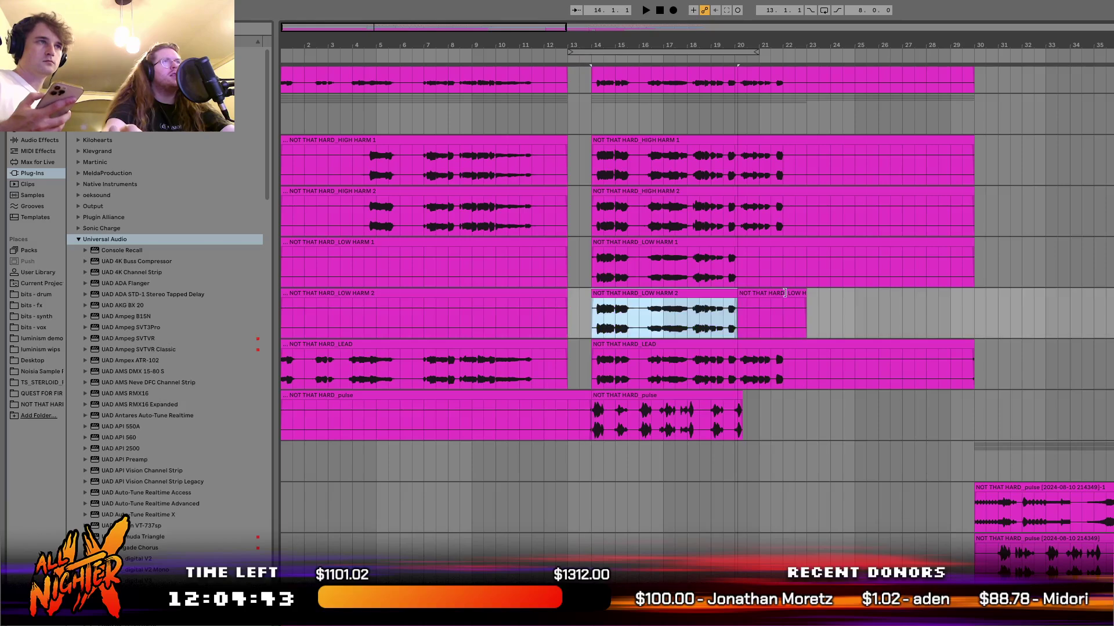
{"action": "left_click", "coordinate": [769, 289]}
{"action": "scroll", "coordinate": [590, 292], "scroll_direction": "up", "scroll_amount": 8}
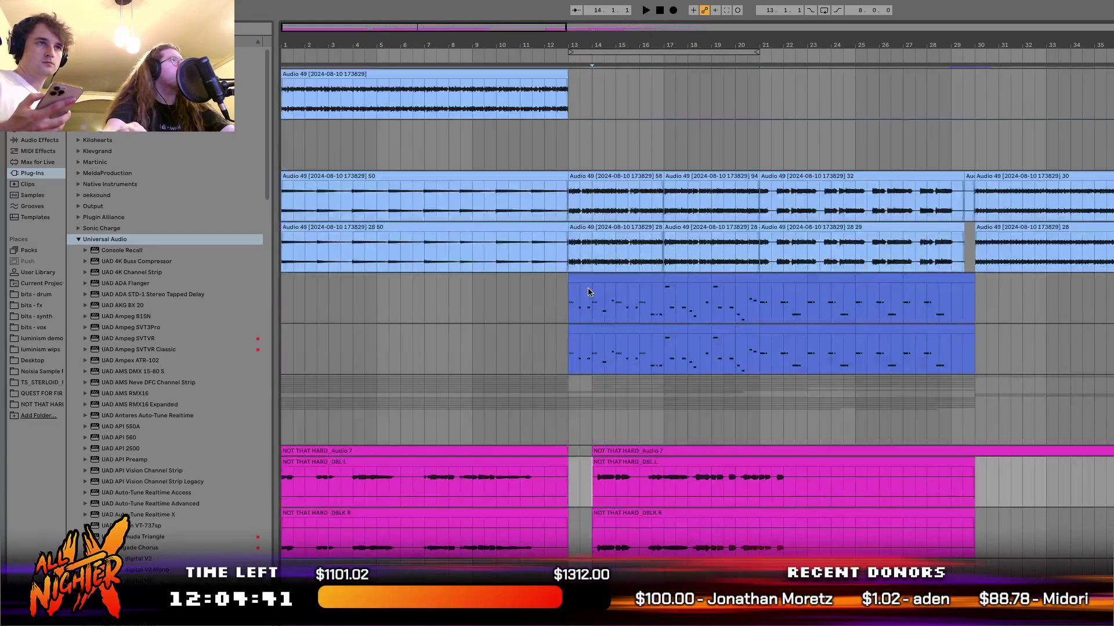
{"action": "scroll", "coordinate": [590, 291], "scroll_direction": "up", "scroll_amount": 3}
Load the UAD Neve 1073 plug-in from the Universal Audio plug-ins onto the 33-Group track and bring up its window.
{"action": "left_click", "coordinate": [29, 52]}
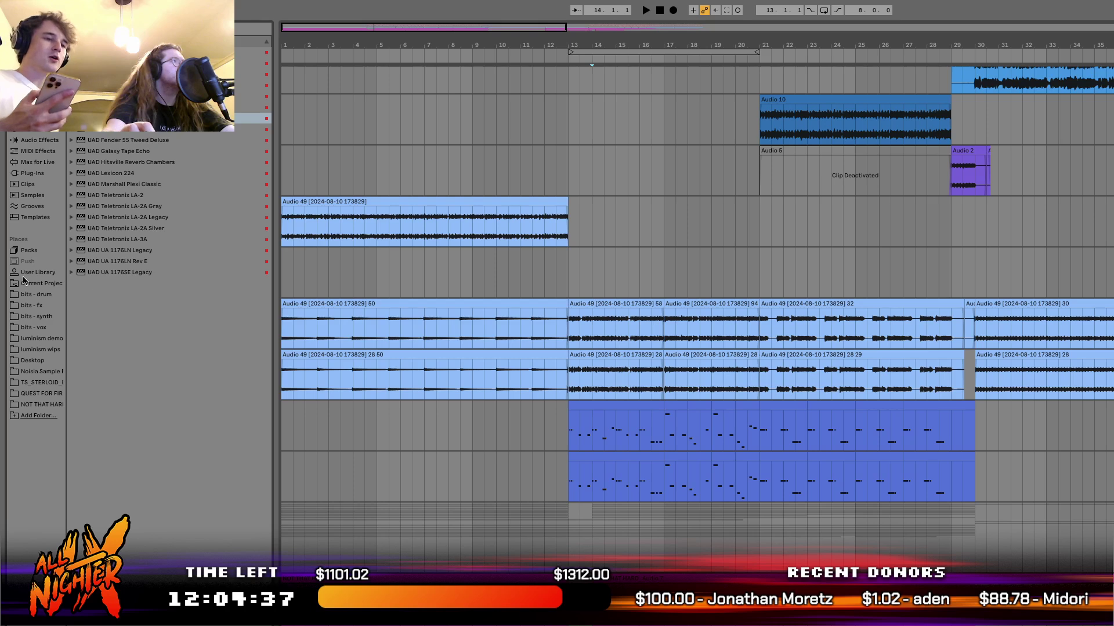
{"action": "left_click", "coordinate": [43, 176]}
{"action": "scroll", "coordinate": [141, 324], "scroll_direction": "down", "scroll_amount": 12}
{"action": "scroll", "coordinate": [361, 369], "scroll_direction": "down", "scroll_amount": 10}
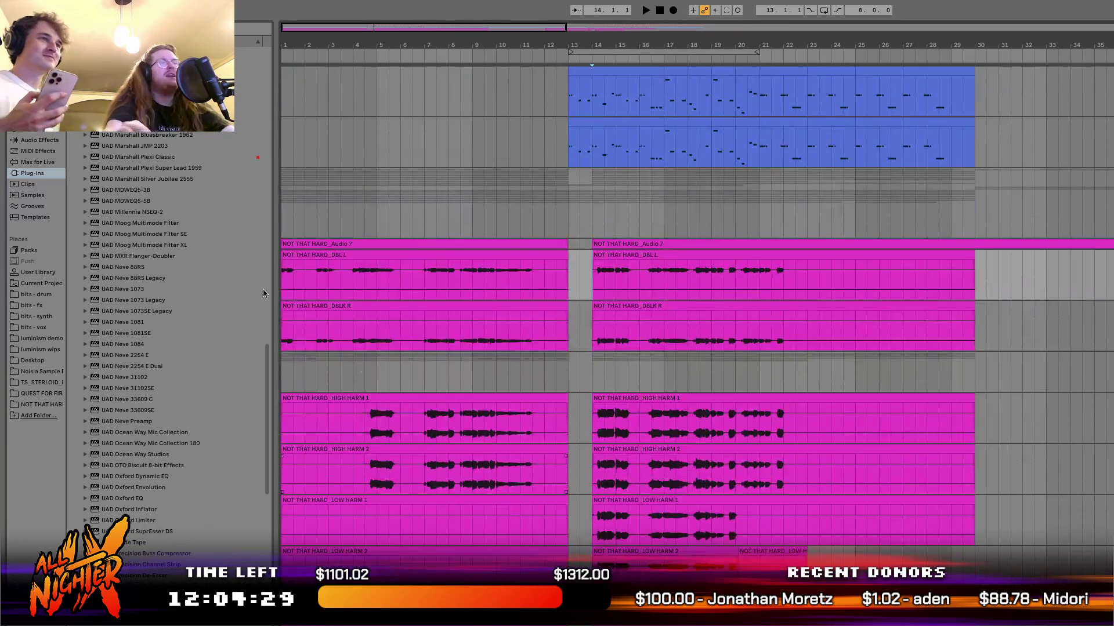
{"action": "left_click", "coordinate": [128, 289]}
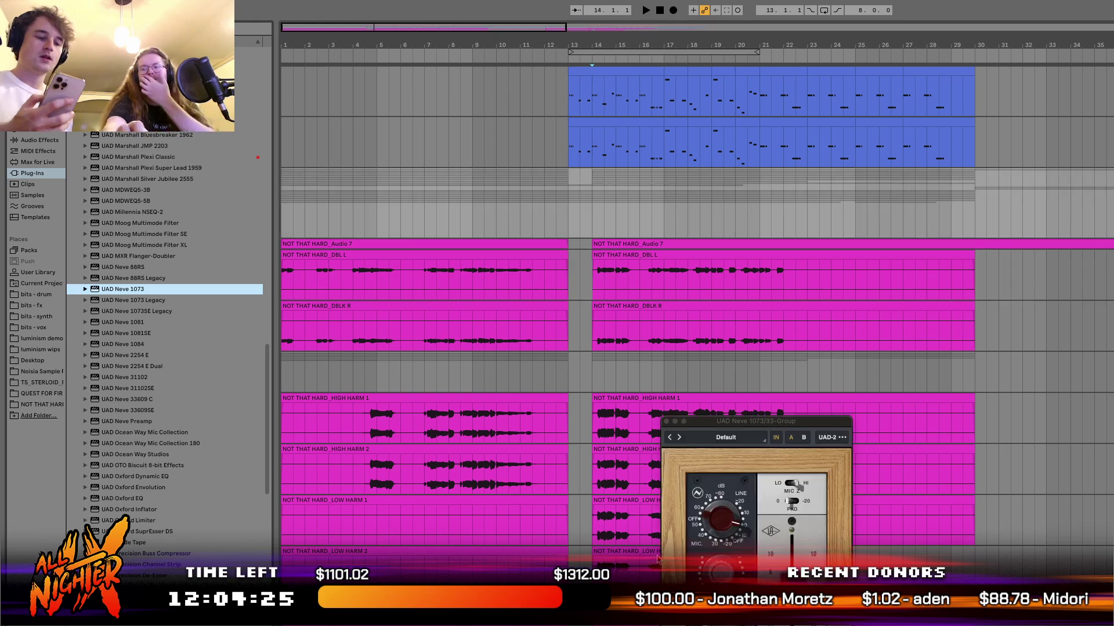
{"action": "key", "text": "super+alt+p"}
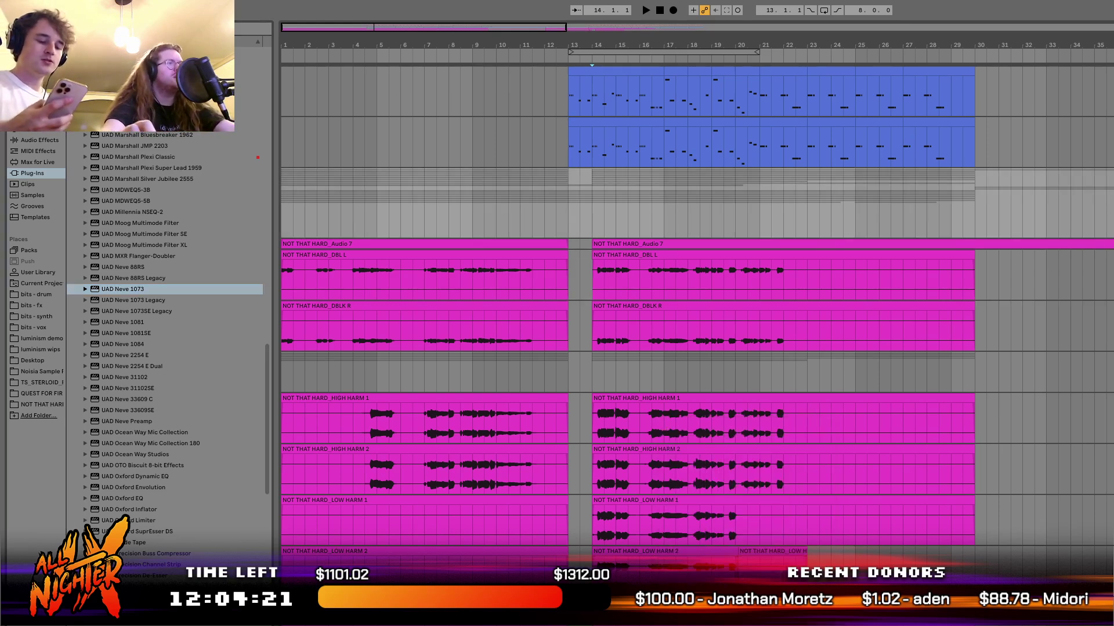
{"action": "key", "text": "super+alt+p"}
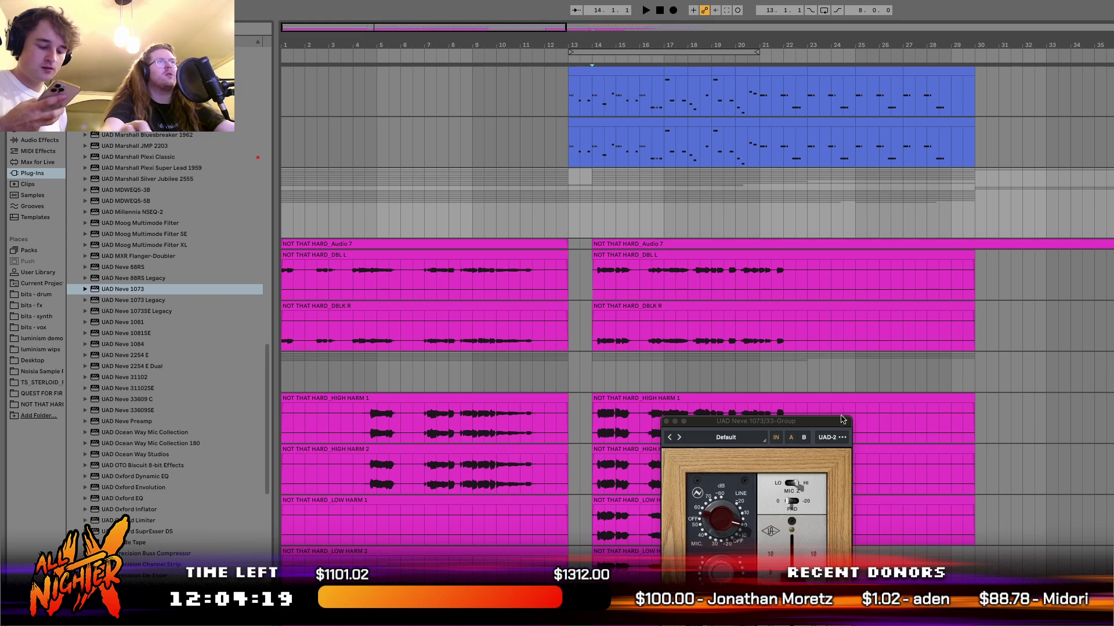
Move the UAD Neve 1073 window up and lower its output fader while playing the section from bar 14.
{"action": "left_click_drag", "start_coordinate": [764, 422], "coordinate": [763, 325]}
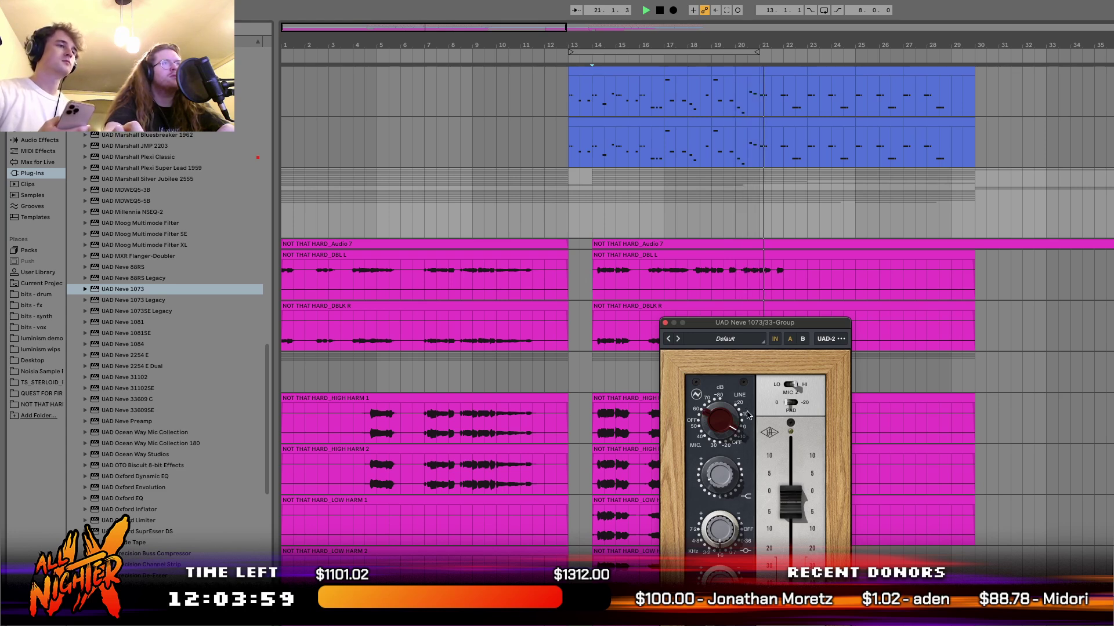
{"action": "left_click_drag", "start_coordinate": [793, 516], "coordinate": [793, 525]}
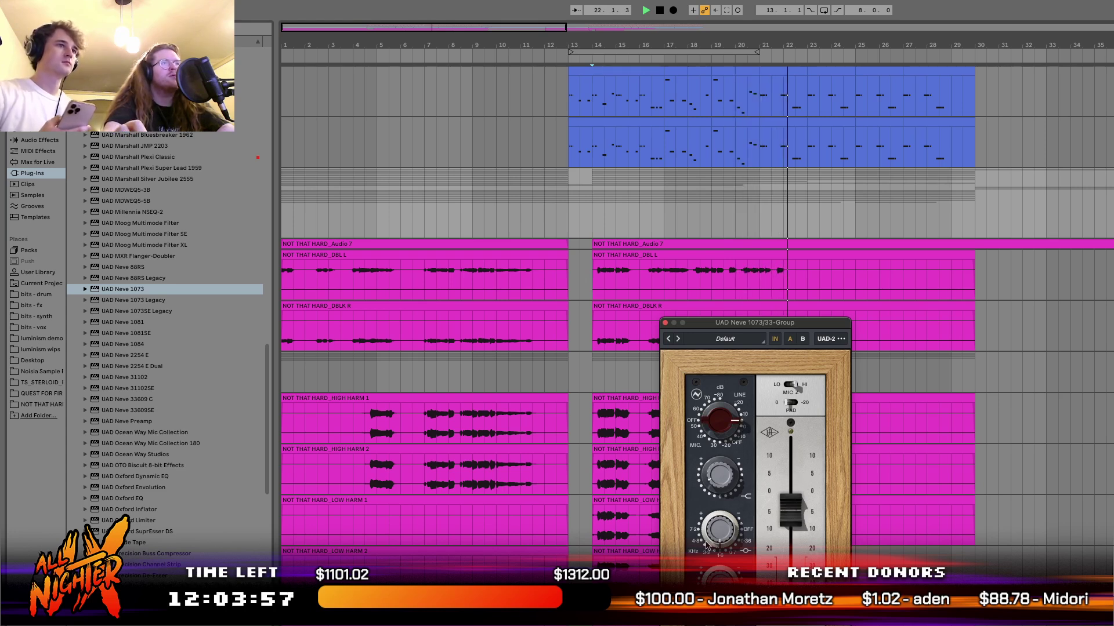
{"action": "key", "text": "space"}
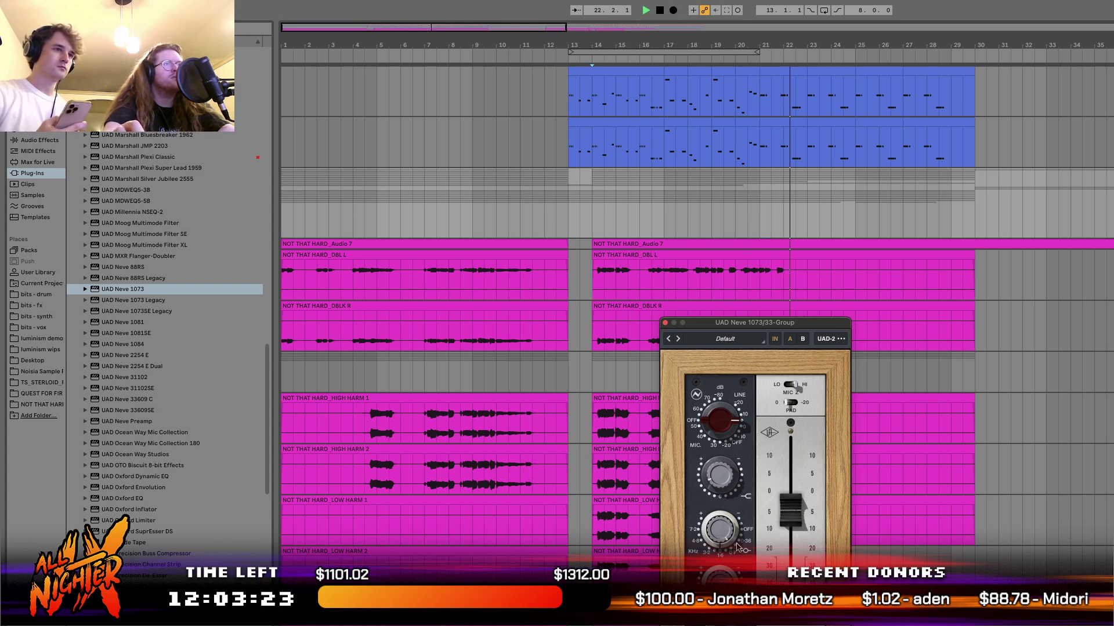
{"action": "key", "text": "space"}
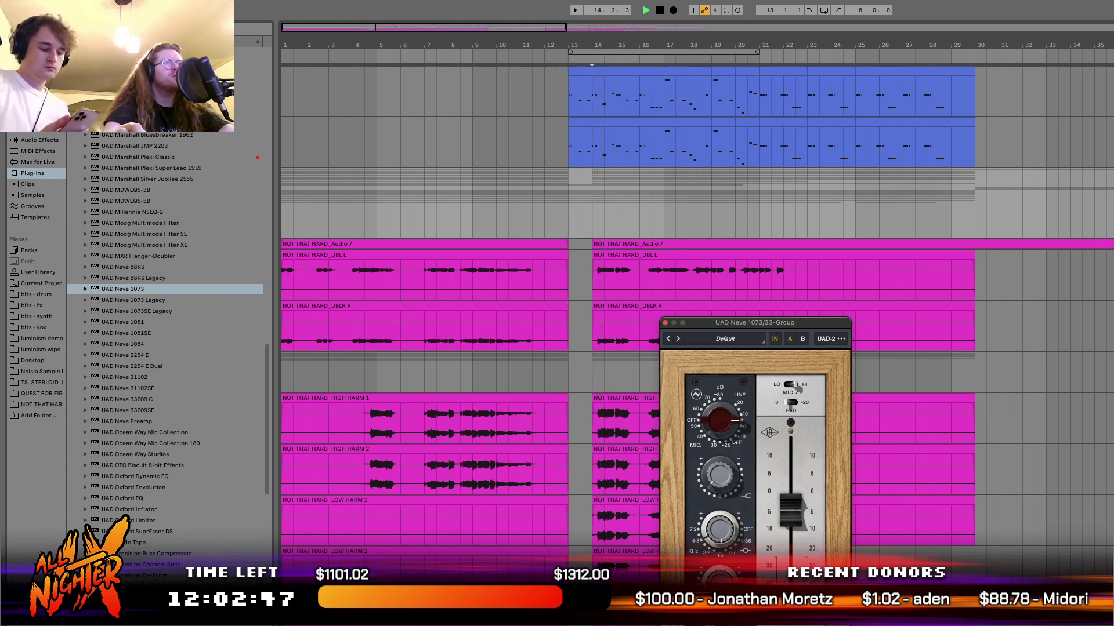
{"action": "left_click_drag", "start_coordinate": [787, 504], "coordinate": [787, 509]}
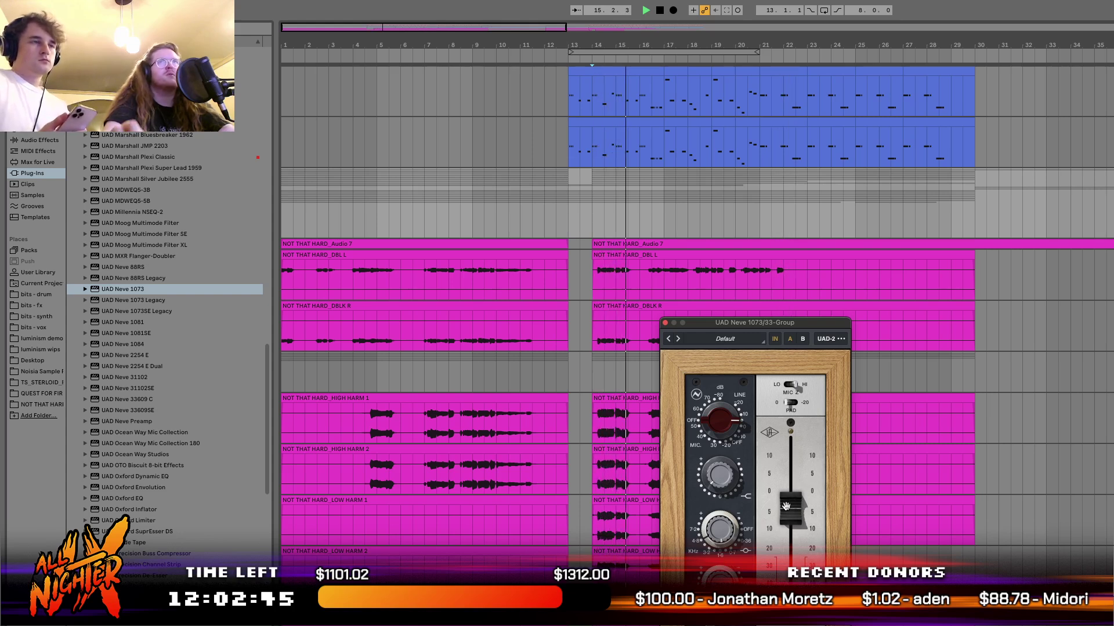
Replay the section from bar 14 with the UAD Neve 1073 window open, and close the window.
{"action": "key", "text": "super+alt+p"}
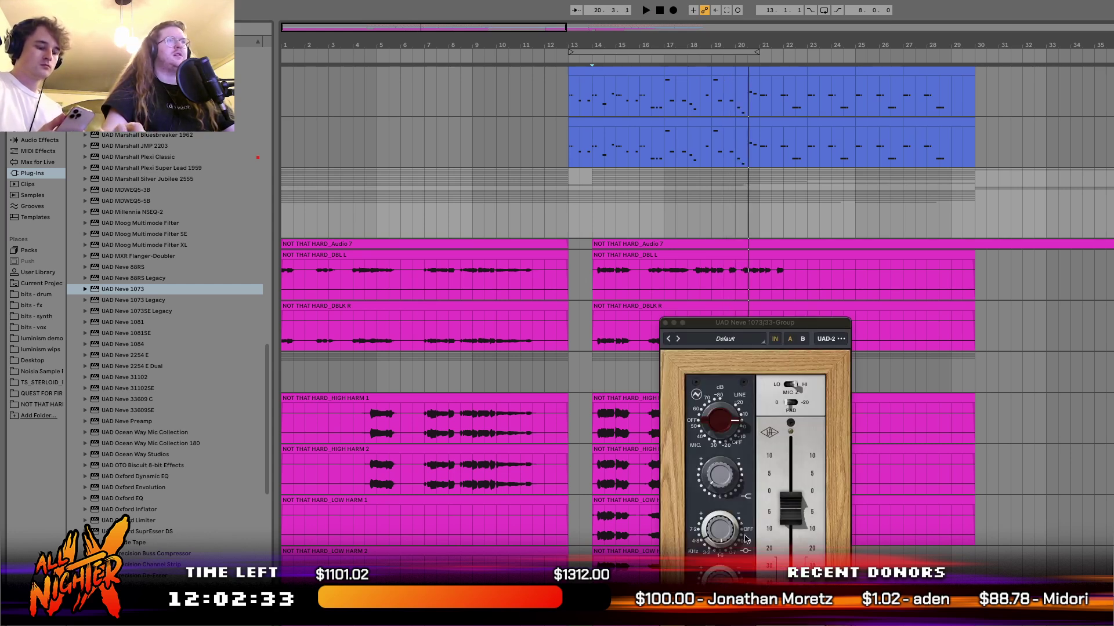
{"action": "left_click", "coordinate": [720, 551]}
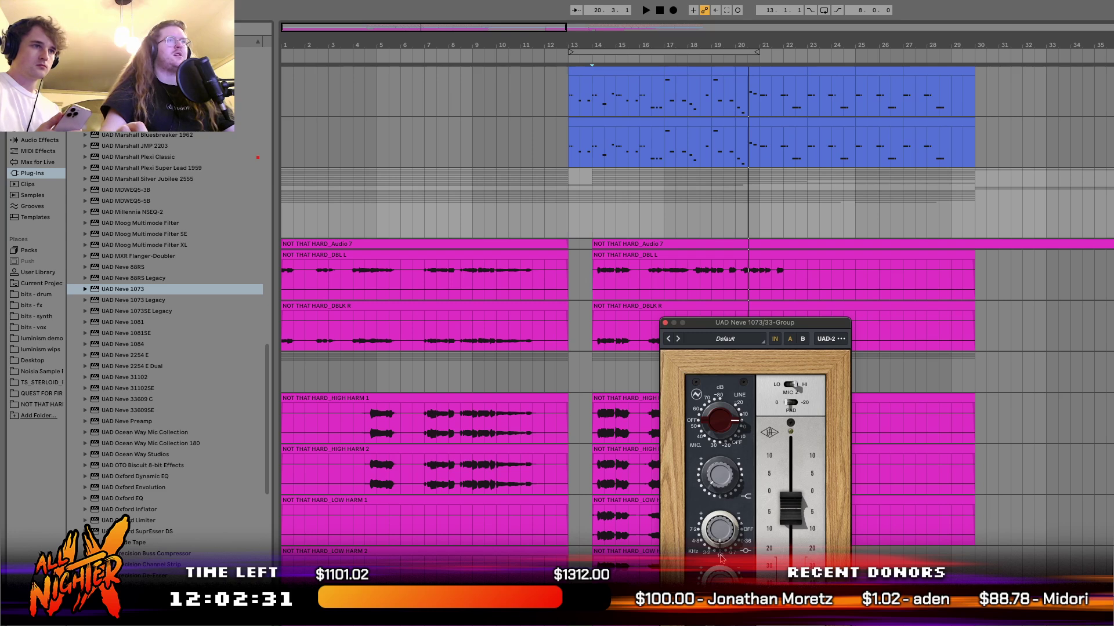
{"action": "key", "text": "space"}
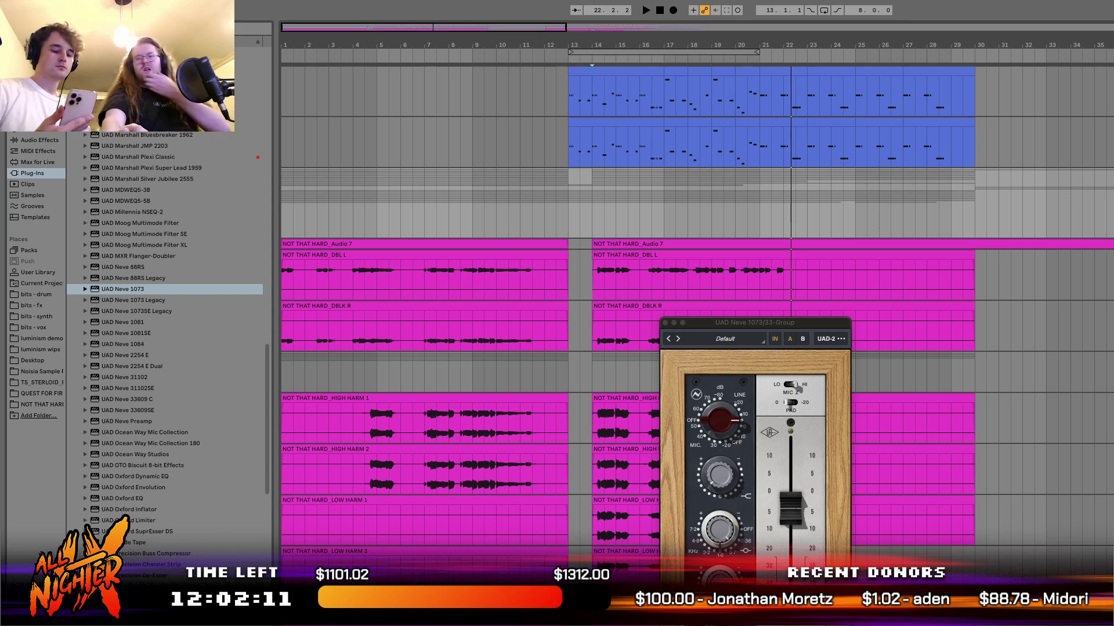
{"action": "left_click", "coordinate": [665, 322]}
Play the arrangement from around bar 11 and again from the start of the vocals at bar 14.
{"action": "left_click", "coordinate": [534, 203]}
{"action": "key", "text": "space"}
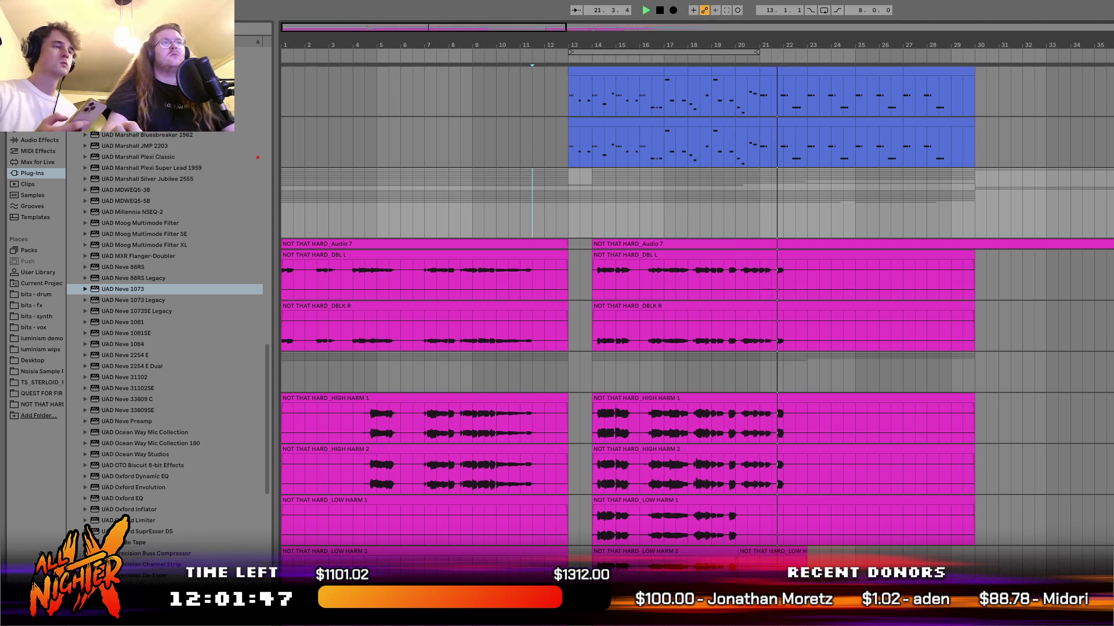
{"action": "left_click", "coordinate": [592, 522]}
{"action": "key", "text": "space"}
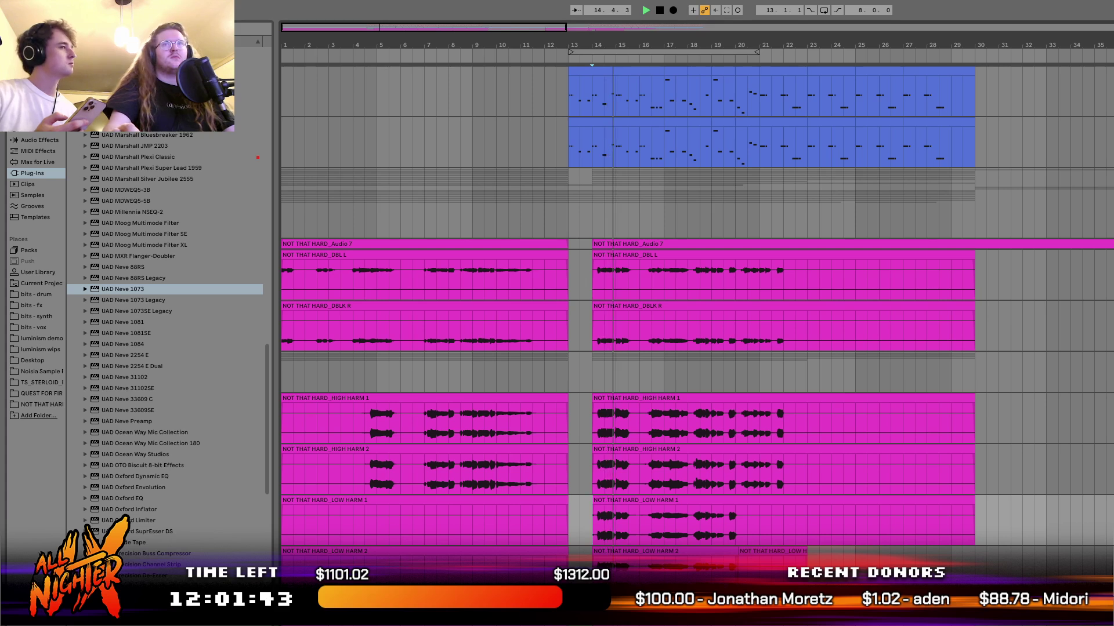
{"action": "key", "text": "space"}
{"action": "key", "text": "space"}
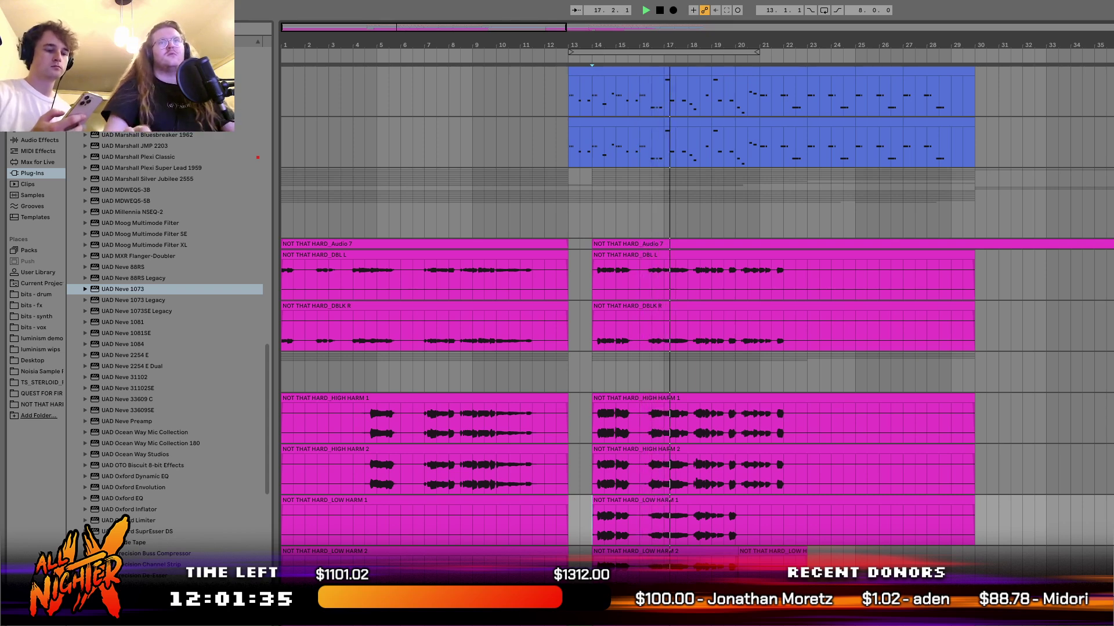
Look over the vocal, synth and drum tracks during playback and select the 21-Group track above the Audio 99 clip, showing its UAD Teletronix LA-2 window.
{"action": "scroll", "coordinate": [1101, 526], "scroll_direction": "down", "scroll_amount": 5}
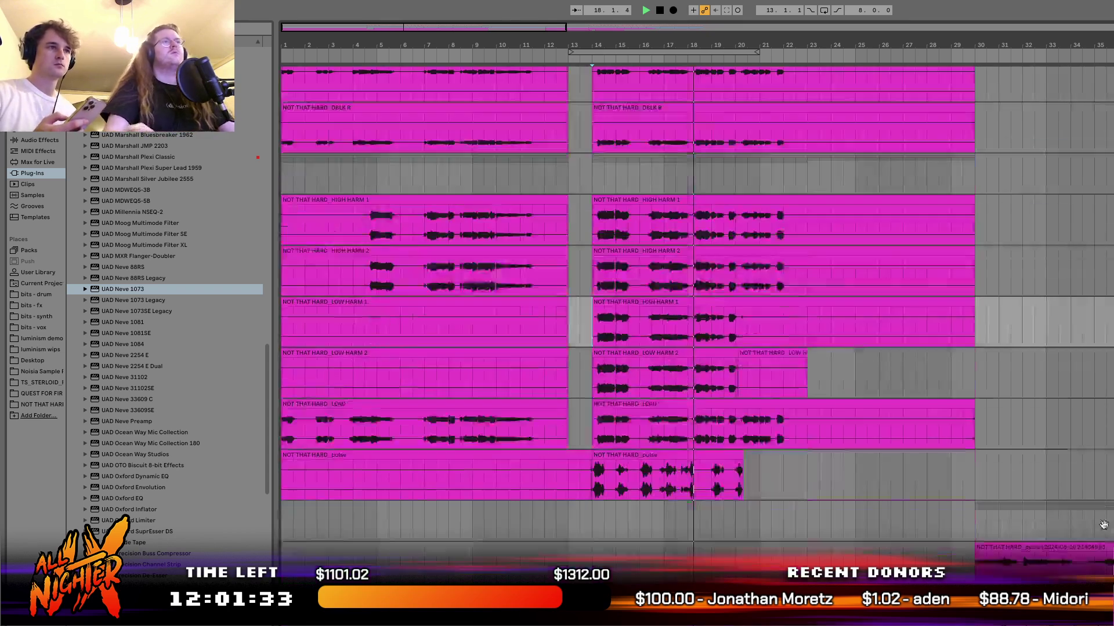
{"action": "scroll", "coordinate": [993, 353], "scroll_direction": "up", "scroll_amount": 5}
{"action": "scroll", "coordinate": [993, 358], "scroll_direction": "up", "scroll_amount": 3}
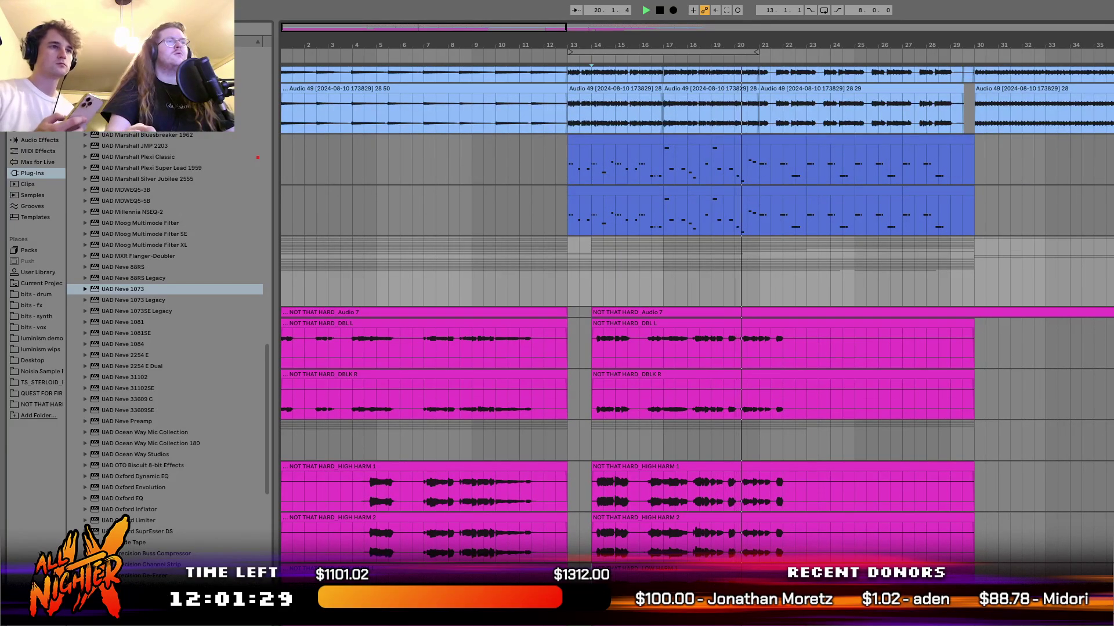
{"action": "scroll", "coordinate": [758, 475], "scroll_direction": "up", "scroll_amount": 8}
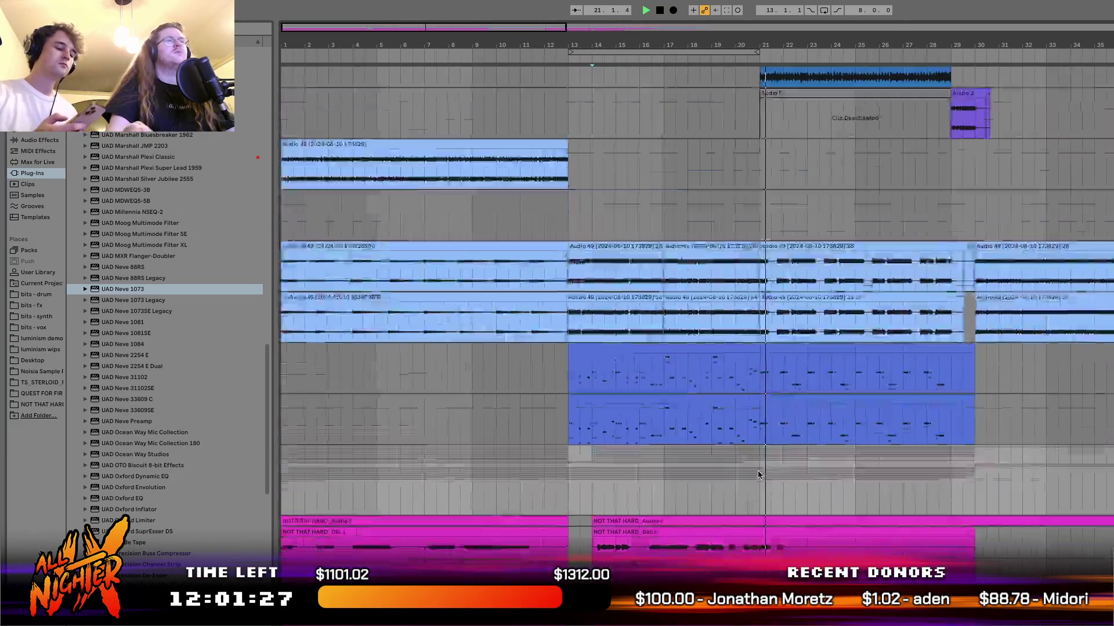
{"action": "scroll", "coordinate": [758, 474], "scroll_direction": "up", "scroll_amount": 15}
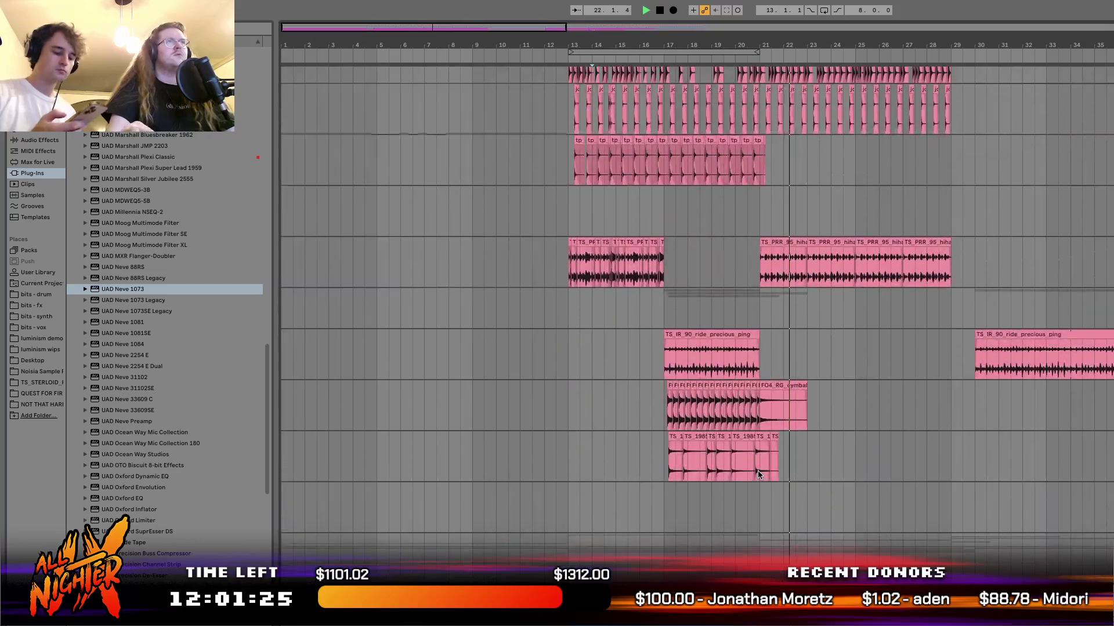
{"action": "scroll", "coordinate": [757, 471], "scroll_direction": "down", "scroll_amount": 20}
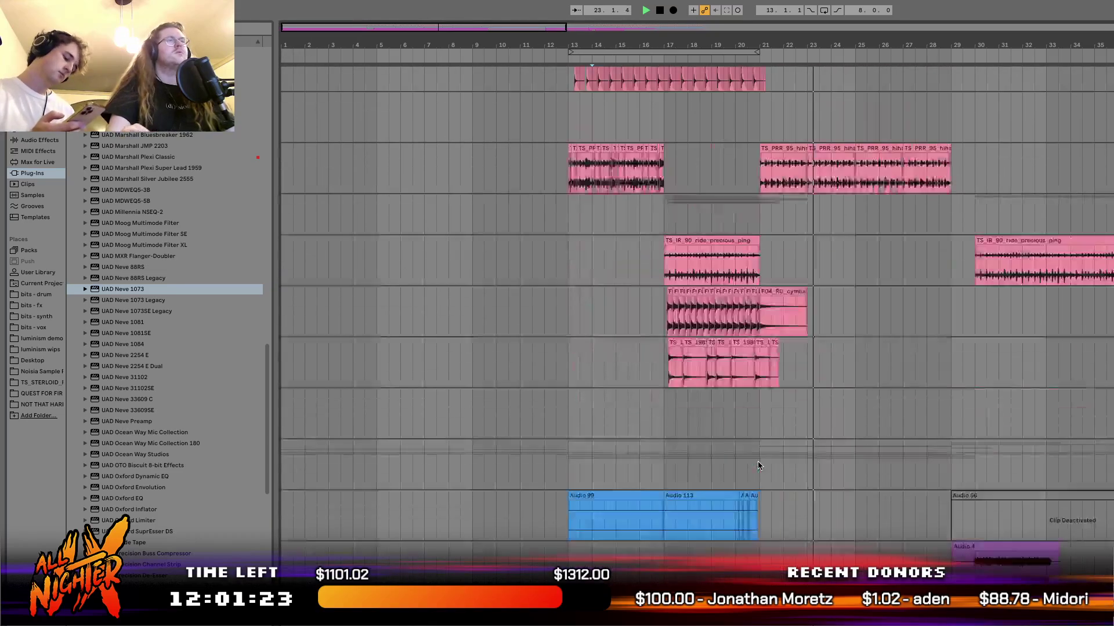
{"action": "scroll", "coordinate": [759, 466], "scroll_direction": "up", "scroll_amount": 4}
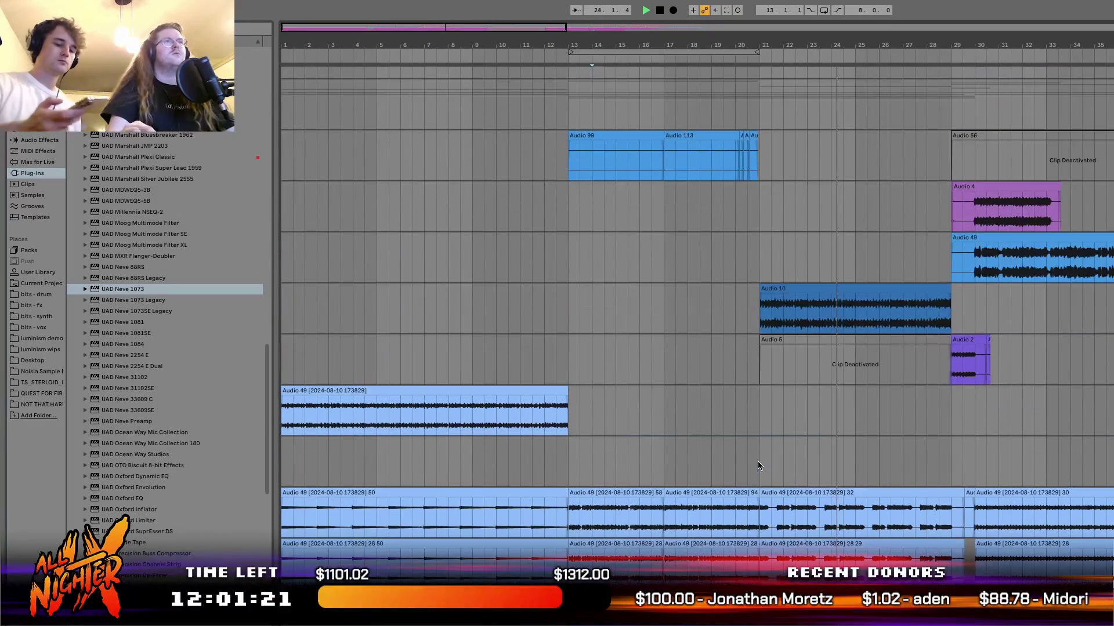
{"action": "scroll", "coordinate": [758, 466], "scroll_direction": "down", "scroll_amount": 3}
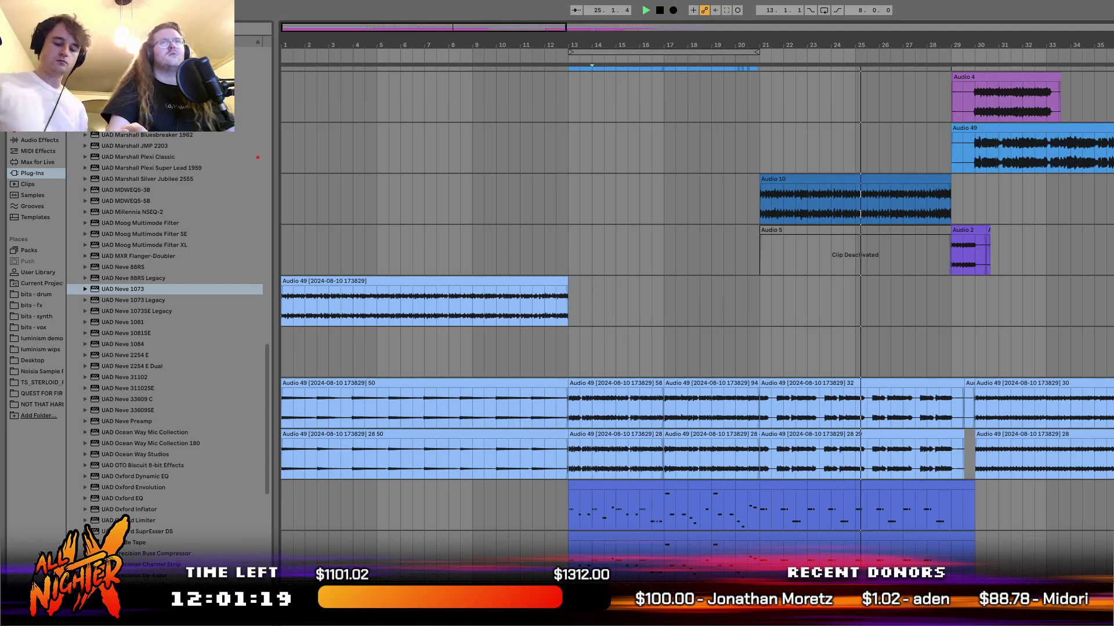
{"action": "scroll", "coordinate": [758, 465], "scroll_direction": "up", "scroll_amount": 7}
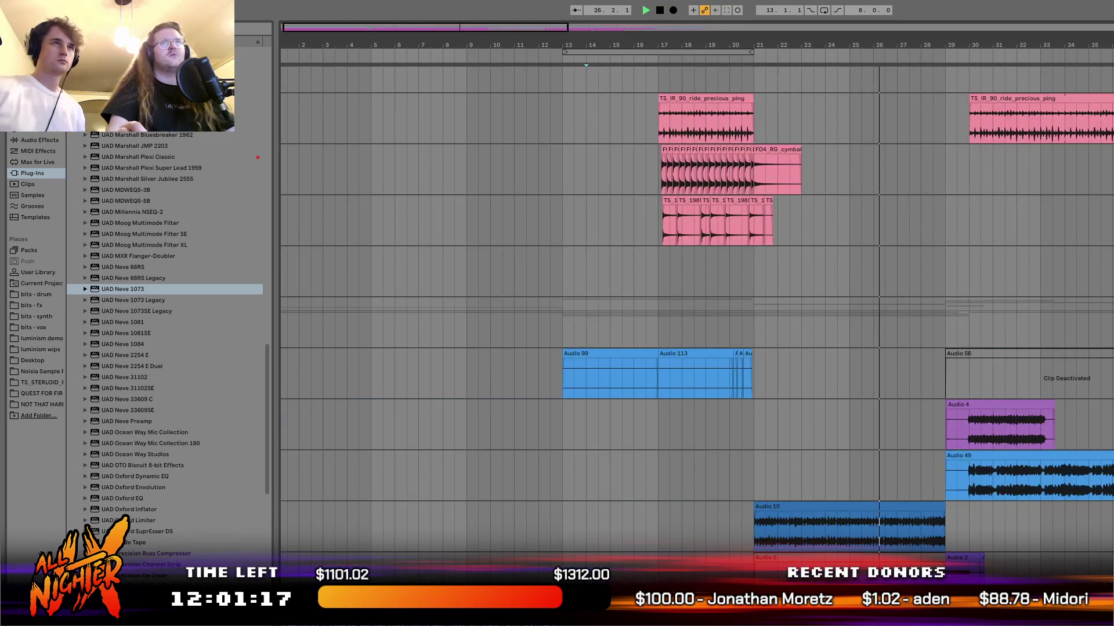
{"action": "left_click", "coordinate": [759, 322]}
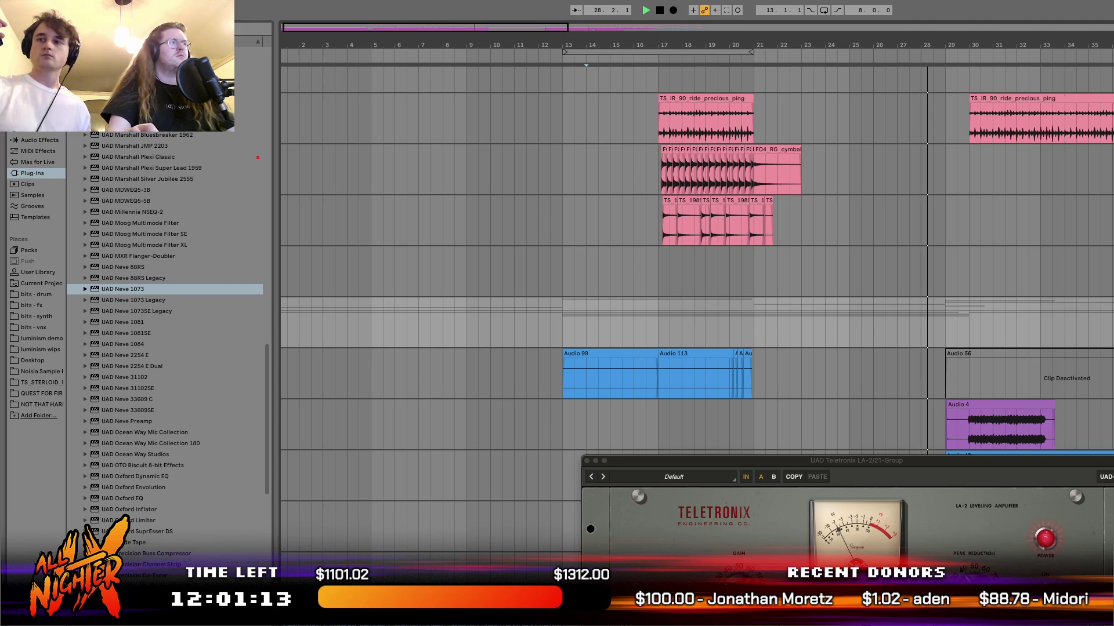
Hide the UAD Teletronix LA-2 window and replay the arrangement from bar 13.
{"action": "key", "text": "super+alt+p"}
{"action": "key", "text": "space"}
{"action": "left_click", "coordinate": [563, 419]}
{"action": "key", "text": "space"}
{"action": "left_click", "coordinate": [1108, 322]}
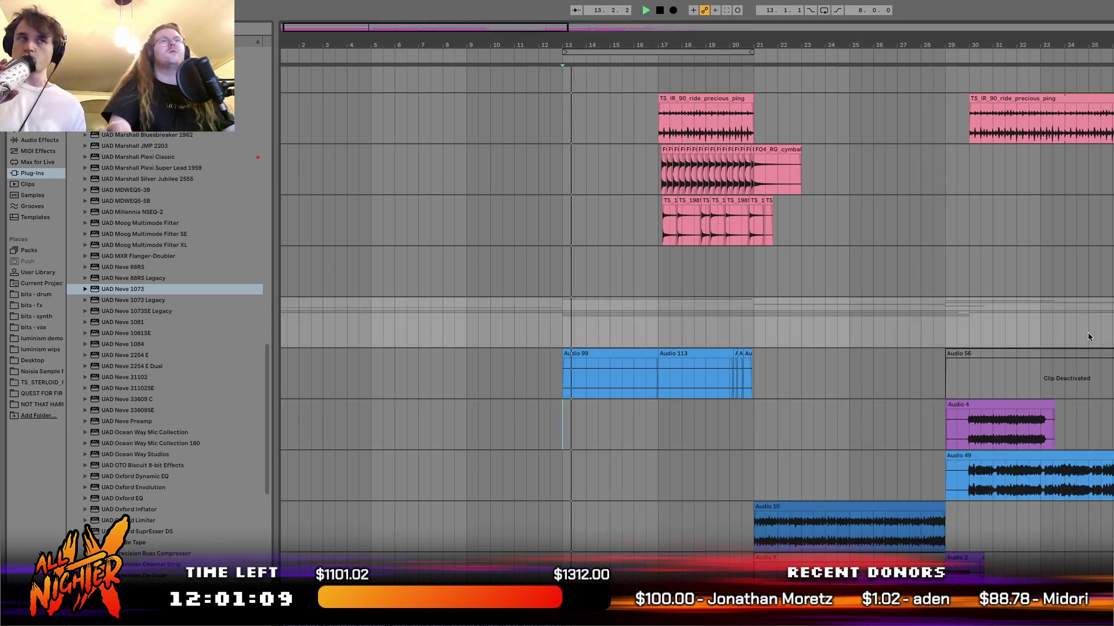
Browse the audio effects category and look over the synth, vocal and drum tracks during playback.
{"action": "left_click", "coordinate": [36, 141]}
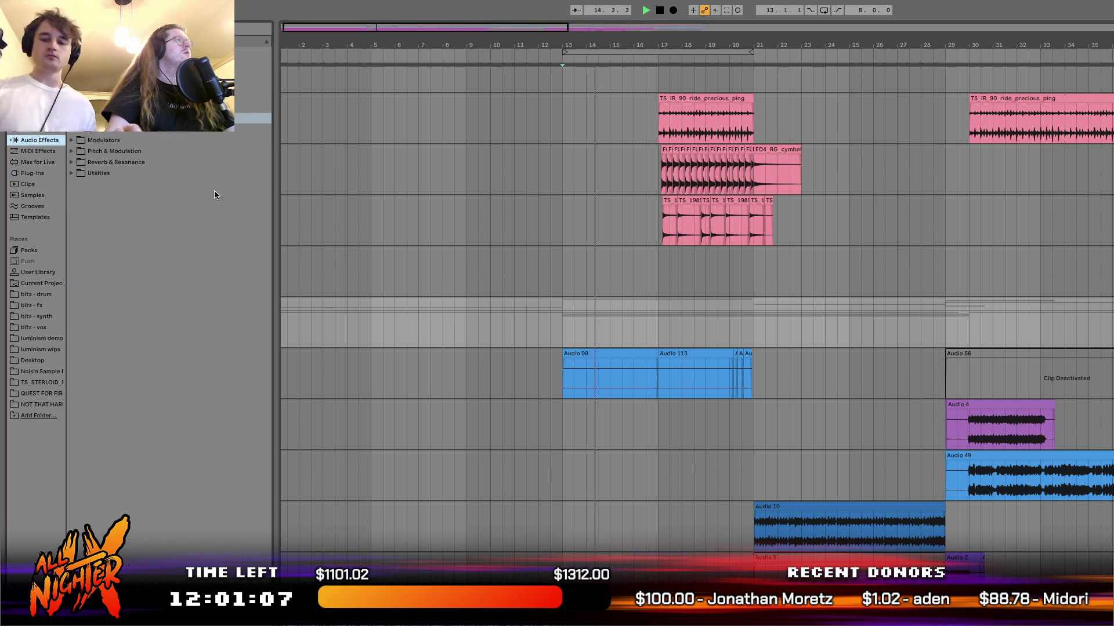
{"action": "scroll", "coordinate": [880, 267], "scroll_direction": "down", "scroll_amount": 10}
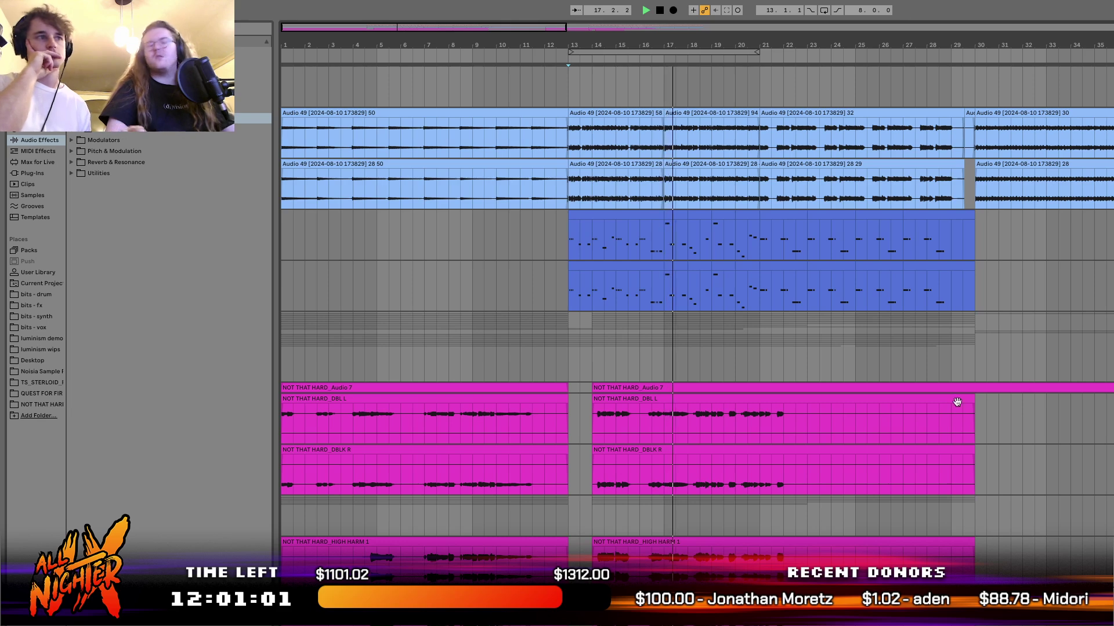
{"action": "scroll", "coordinate": [981, 394], "scroll_direction": "up", "scroll_amount": 5}
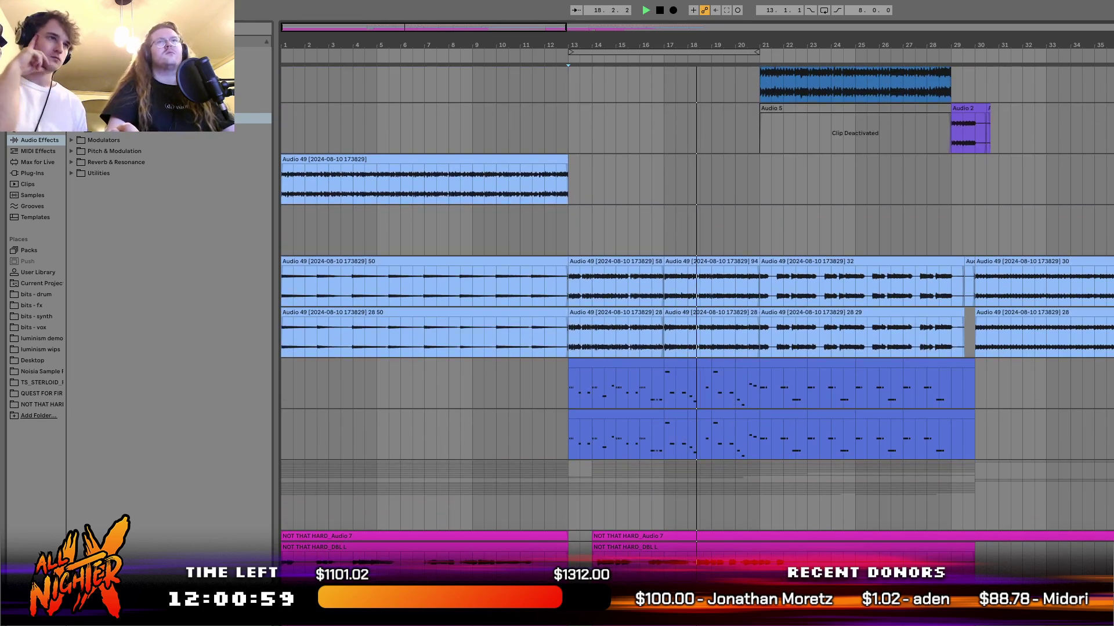
{"action": "scroll", "coordinate": [731, 348], "scroll_direction": "up", "scroll_amount": 1}
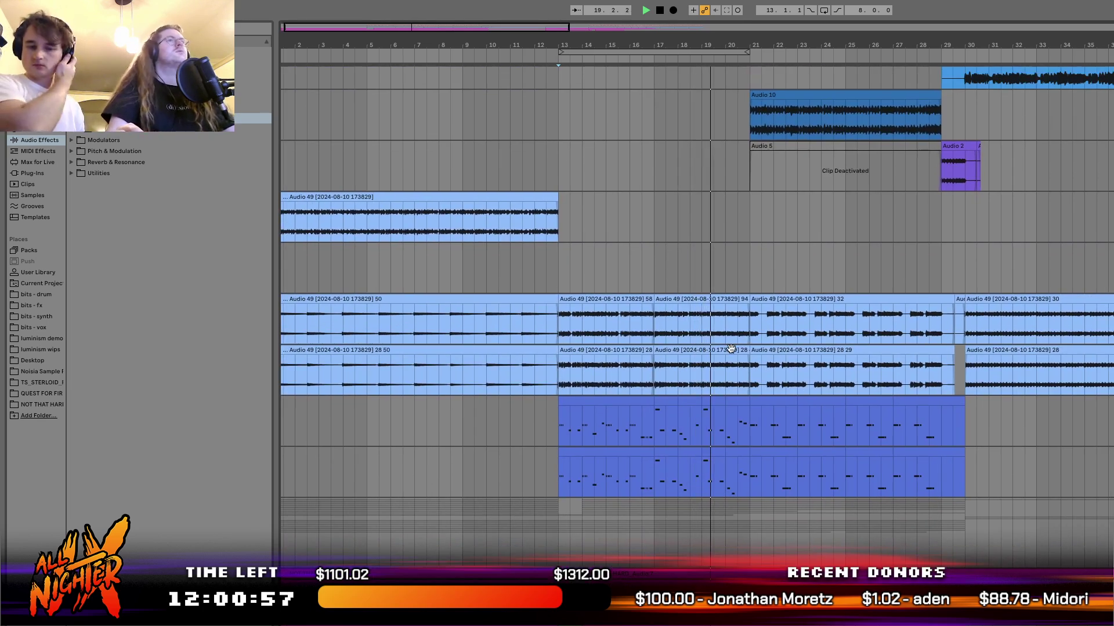
{"action": "scroll", "coordinate": [731, 348], "scroll_direction": "up", "scroll_amount": 10}
{"action": "scroll", "coordinate": [696, 319], "scroll_direction": "down", "scroll_amount": 2}
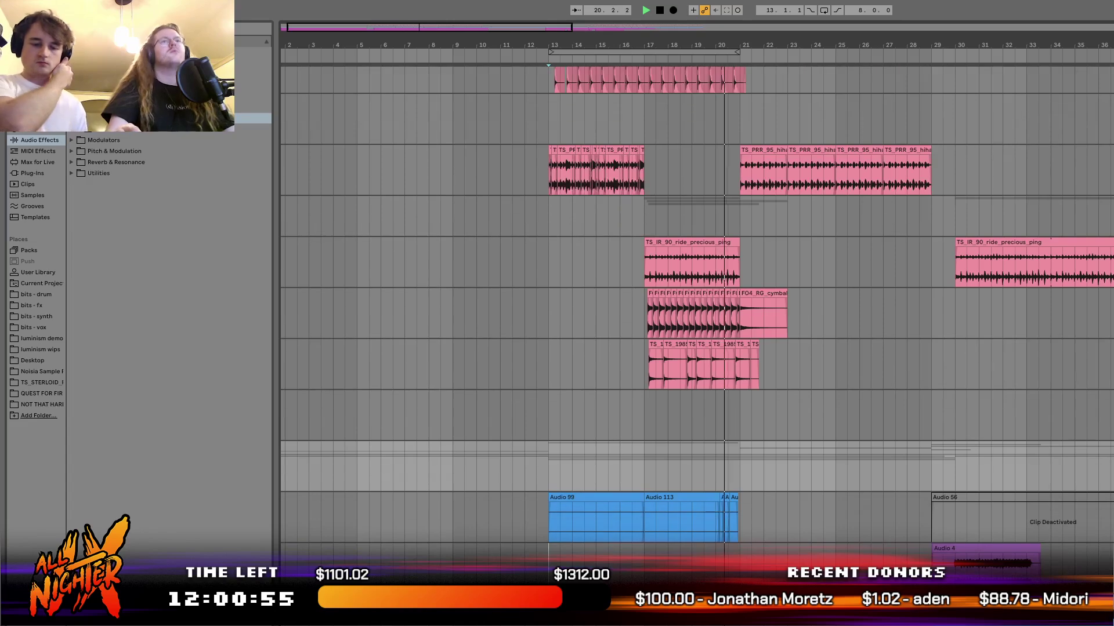
Add UAD Teletronix LA-2 from the red-marked favourites collection to the 21-Group track above the Audio 99 clip.
{"action": "left_click", "coordinate": [41, 181]}
{"action": "scroll", "coordinate": [621, 464], "scroll_direction": "down", "scroll_amount": 6}
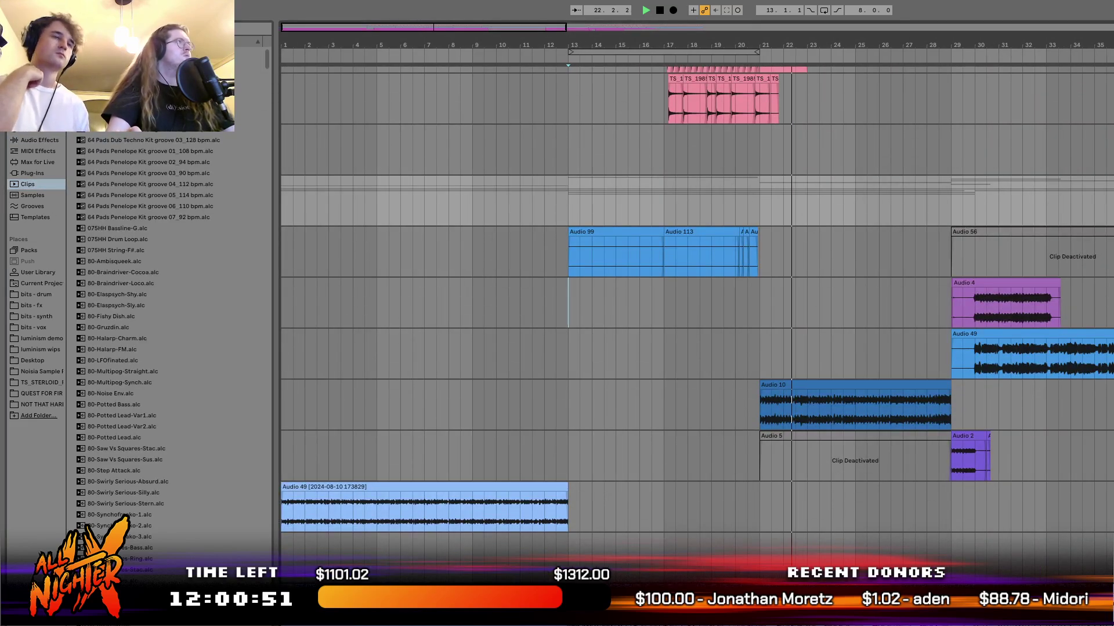
{"action": "left_click", "coordinate": [32, 53]}
{"action": "scroll", "coordinate": [391, 291], "scroll_direction": "up", "scroll_amount": 1}
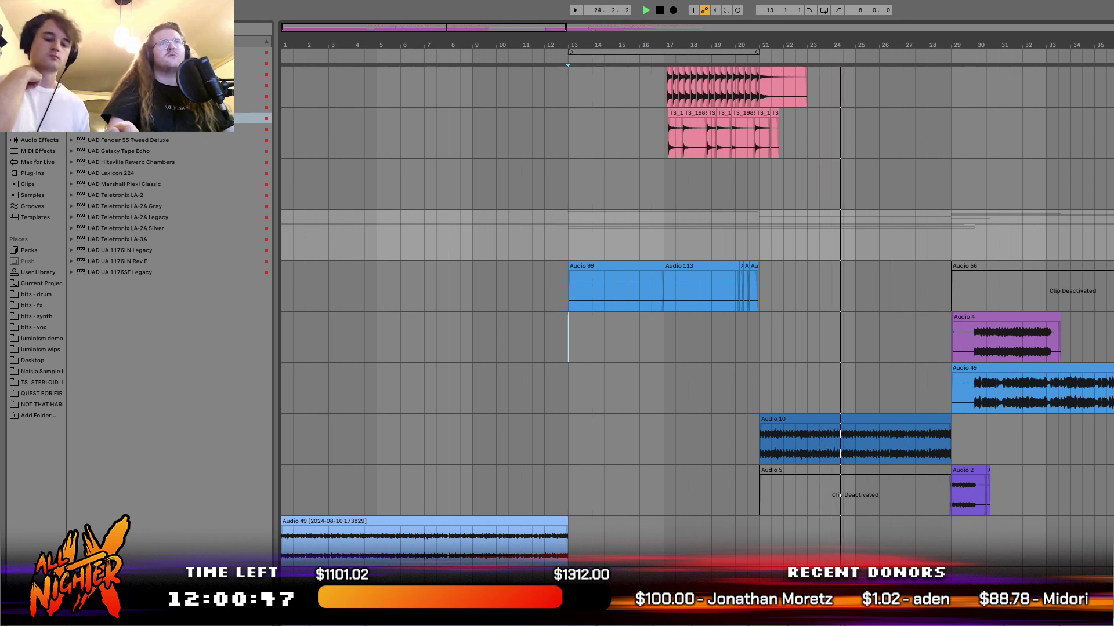
{"action": "scroll", "coordinate": [696, 313], "scroll_direction": "up", "scroll_amount": 3}
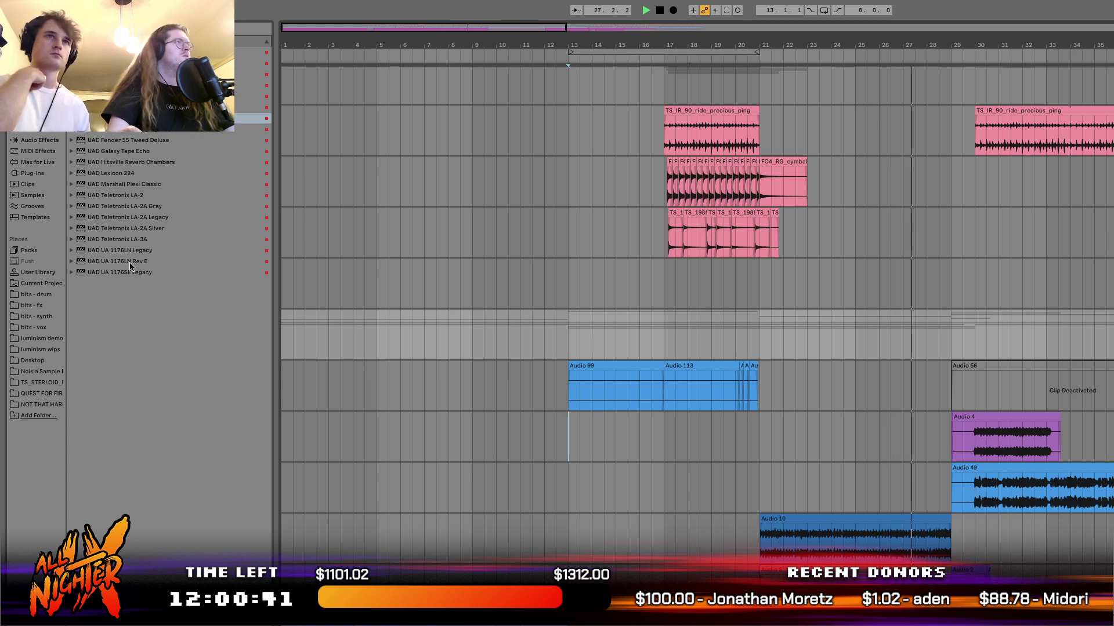
{"action": "left_click", "coordinate": [123, 198]}
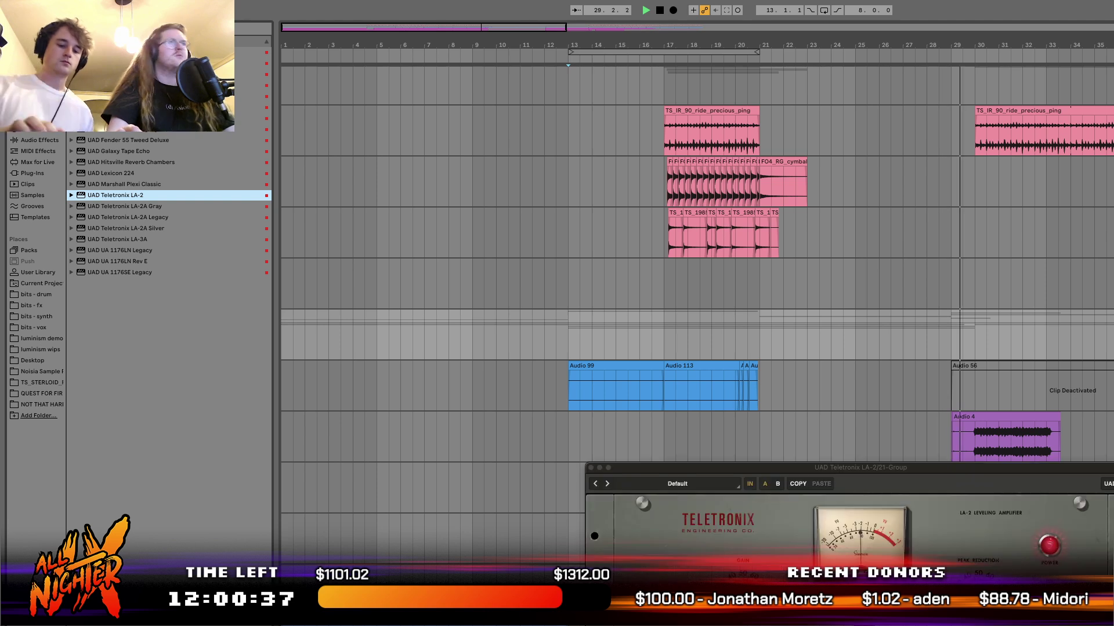
Play the 21-Group track from bar 17 with the UAD Teletronix LA-2 window open, stop playback, and switch to the OBS desktop.
{"action": "left_click", "coordinate": [671, 343]}
{"action": "key", "text": "space"}
{"action": "key", "text": "space"}
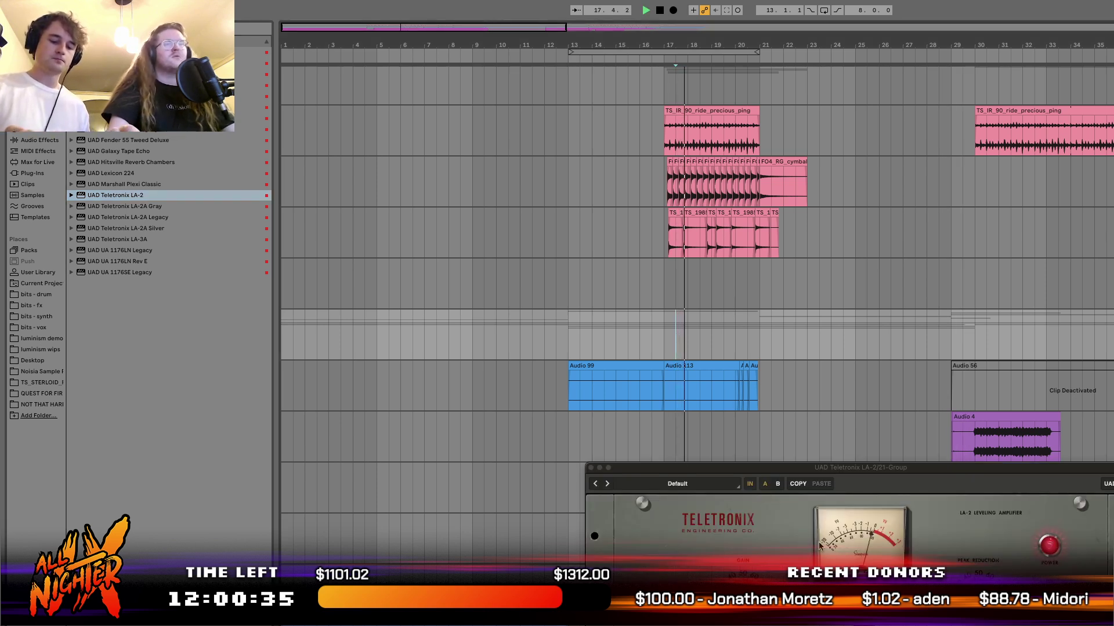
{"action": "key", "text": "space"}
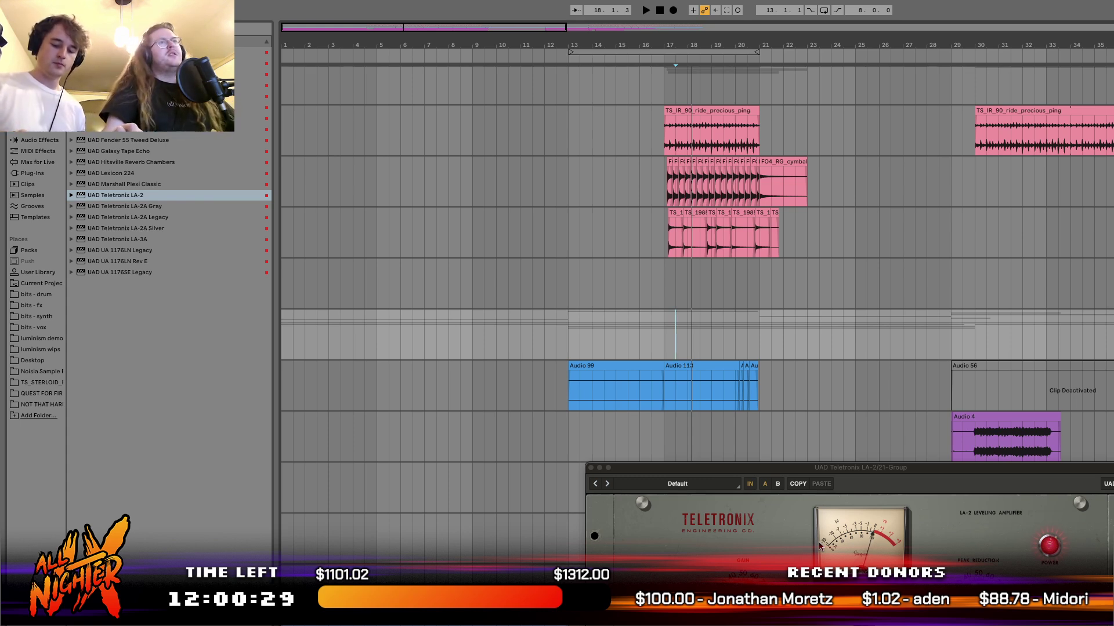
{"action": "key", "text": "ctrl+Left"}
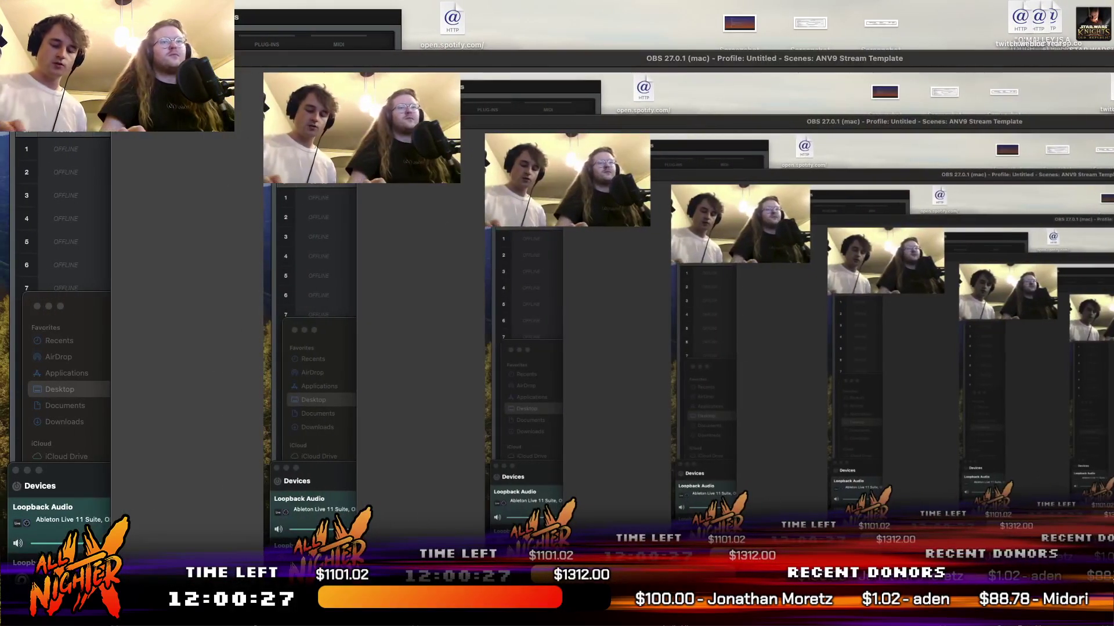